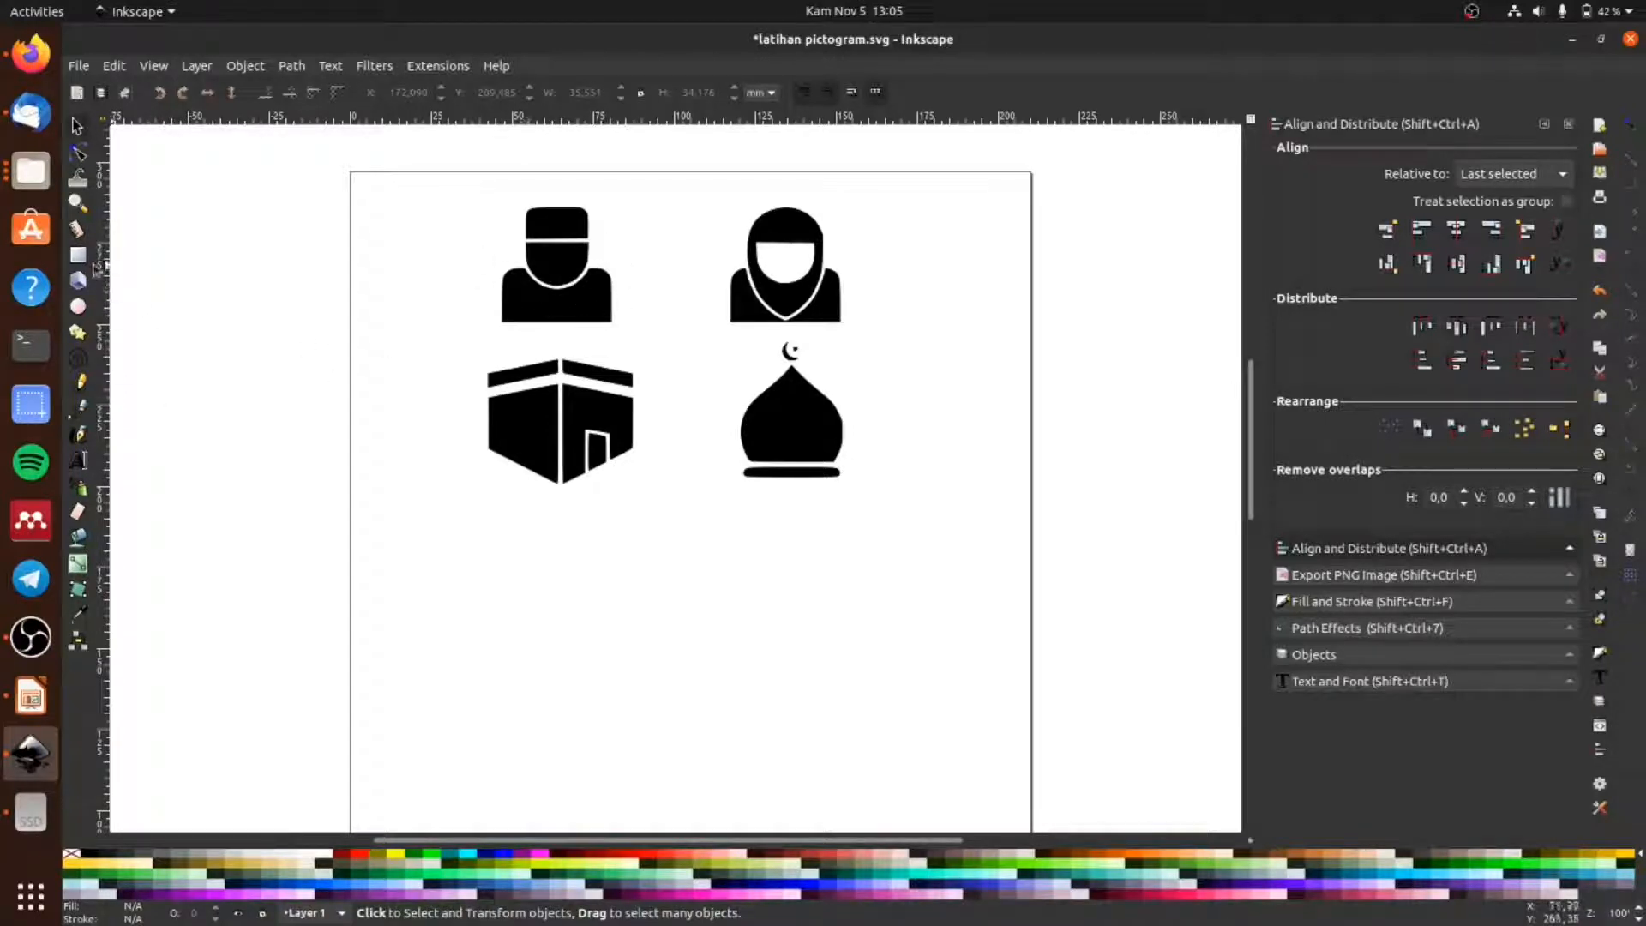
# Step: Draw a black rectangle about 18.3 × 14.6 mm below the Kaaba pictogram and round its corners
pyautogui.click(77, 254)
pyautogui.moveTo(491, 560); pyautogui.dragTo(553, 608)
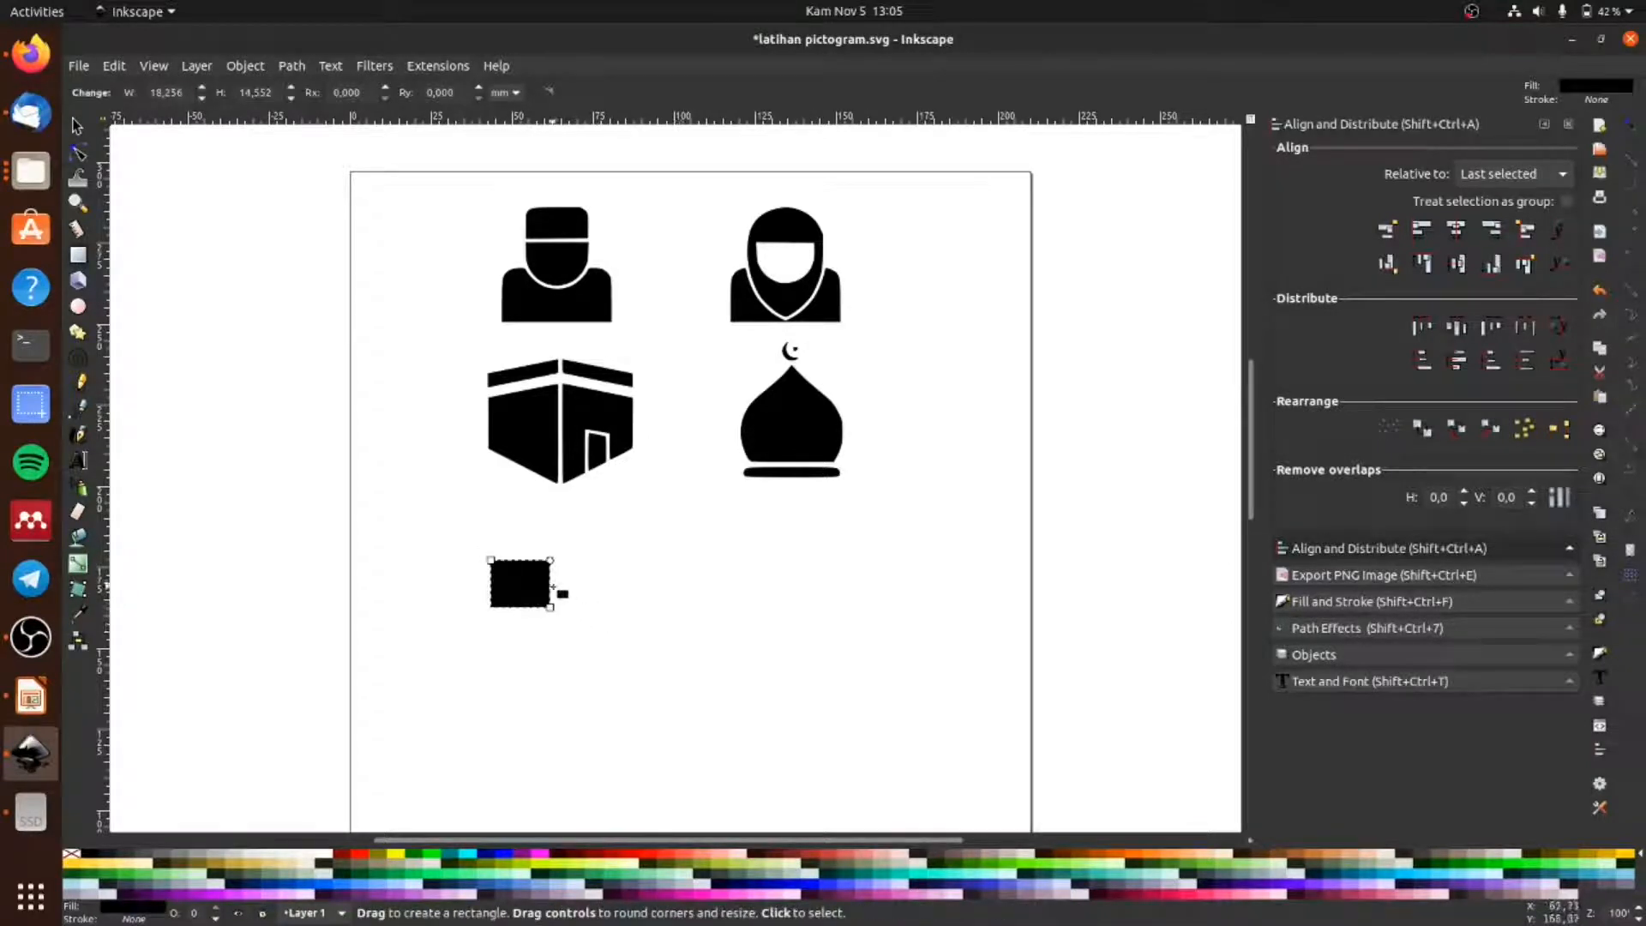
pyautogui.click(78, 154)
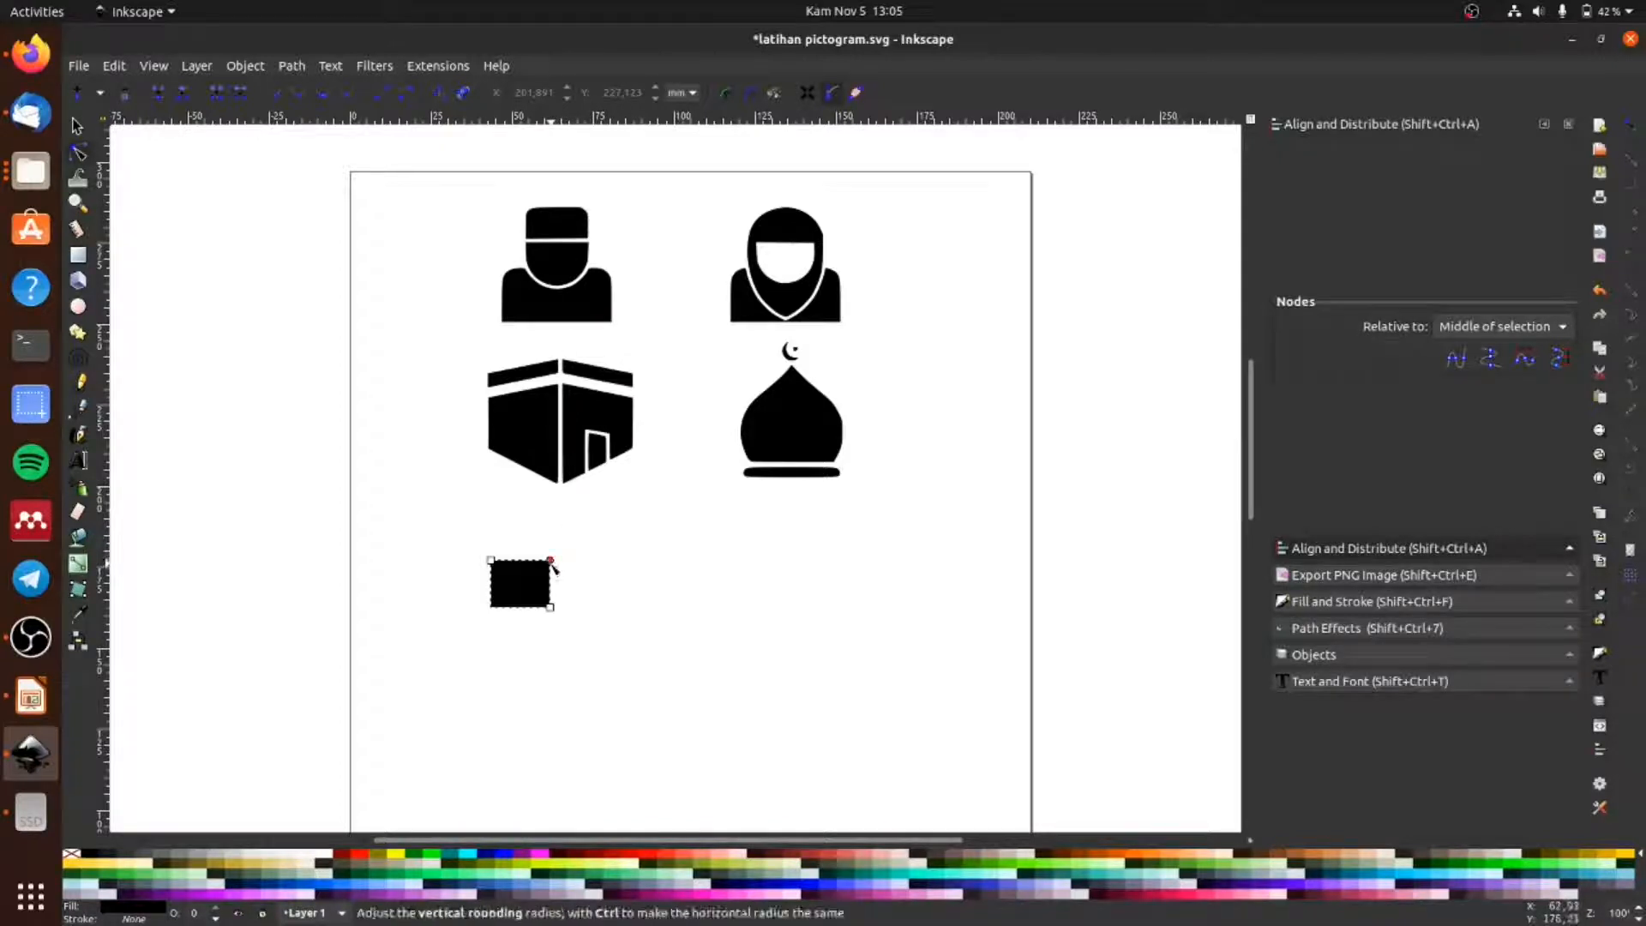
pyautogui.moveTo(552, 566); pyautogui.dragTo(553, 573)
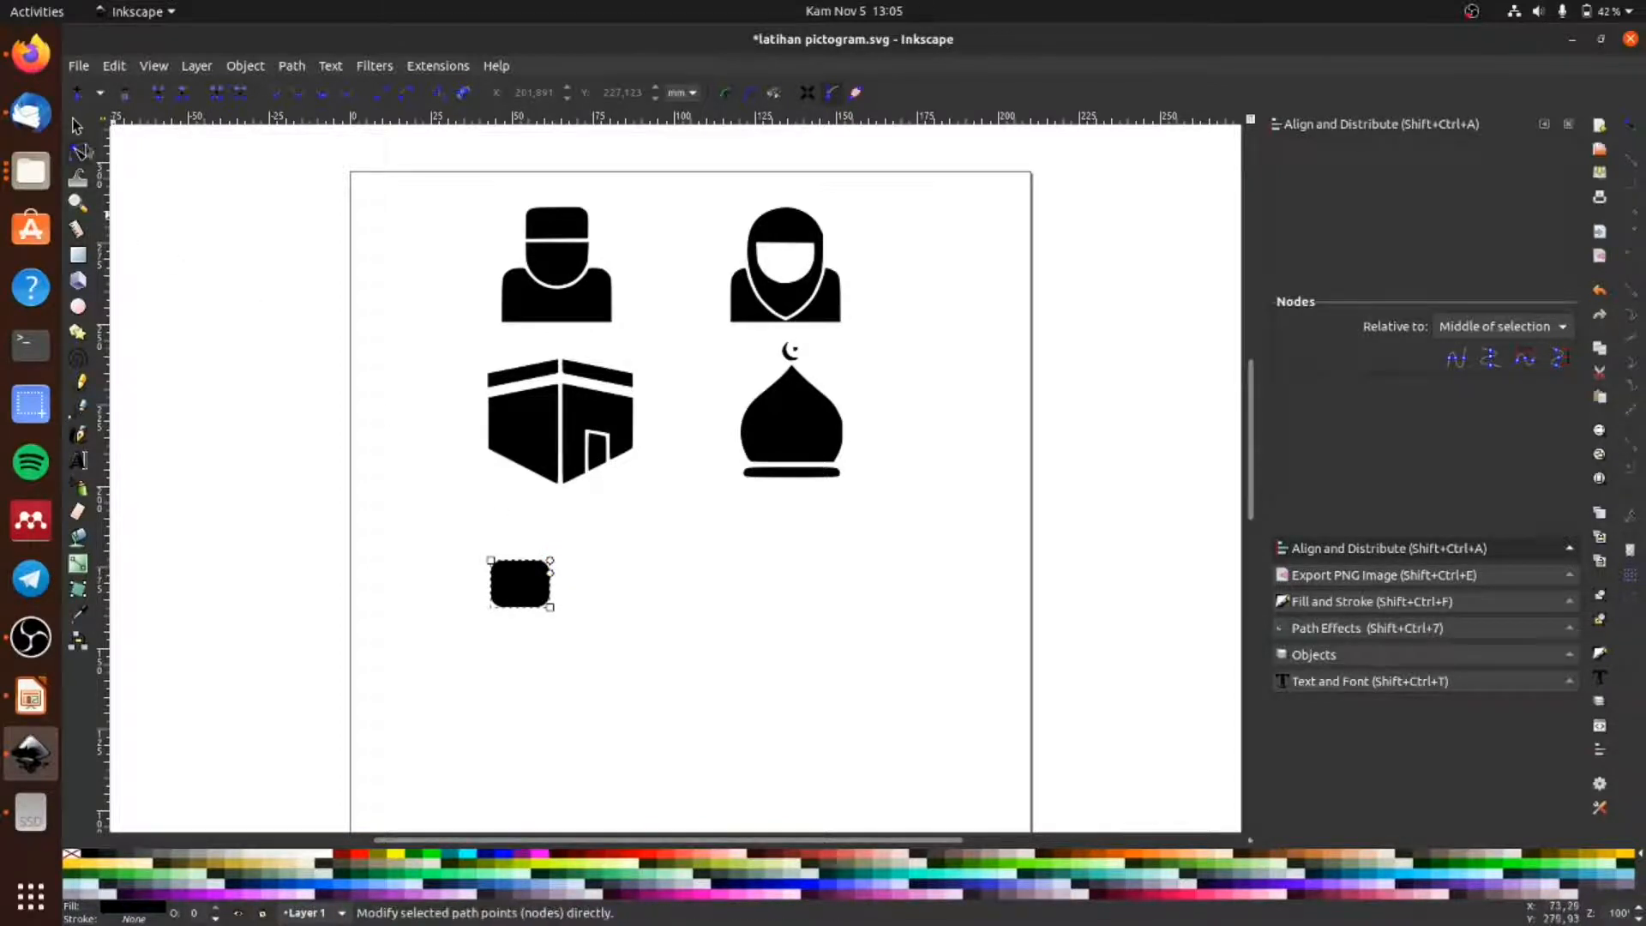
pyautogui.click(77, 126)
pyautogui.click(426, 615)
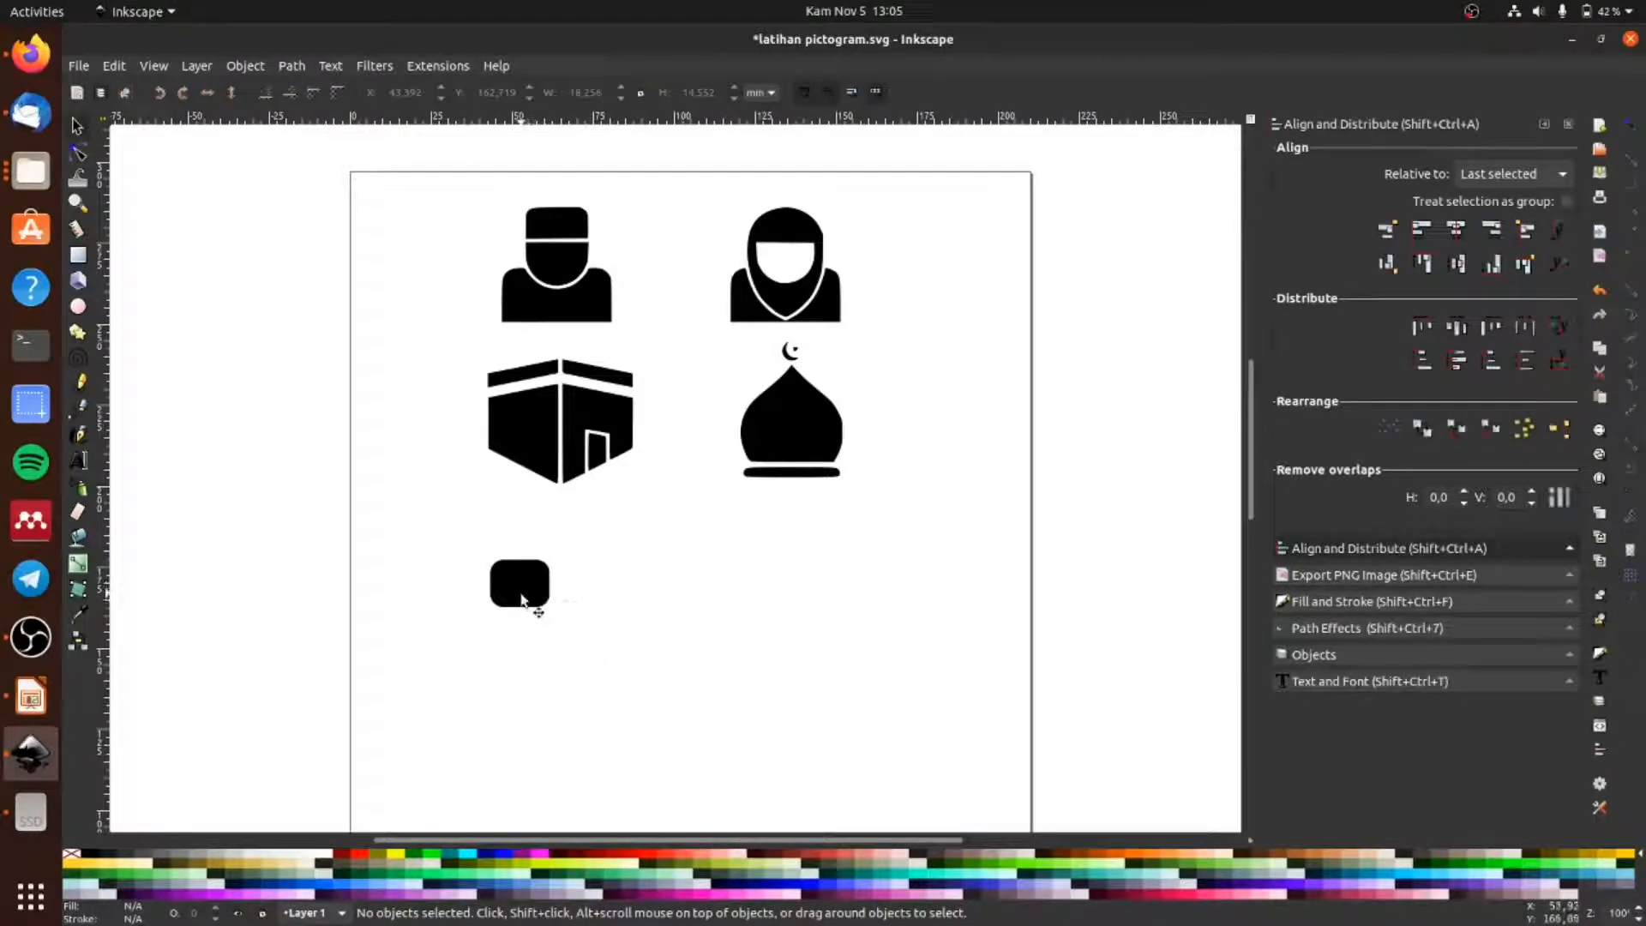
# Step: Draw a rectangle about 24 × 10 mm over the rounded shape's lower half and subtract it with Difference
pyautogui.keyDown('ctrl'); pyautogui.scroll(4, 526, 595); pyautogui.keyUp('ctrl')
pyautogui.click(77, 255)
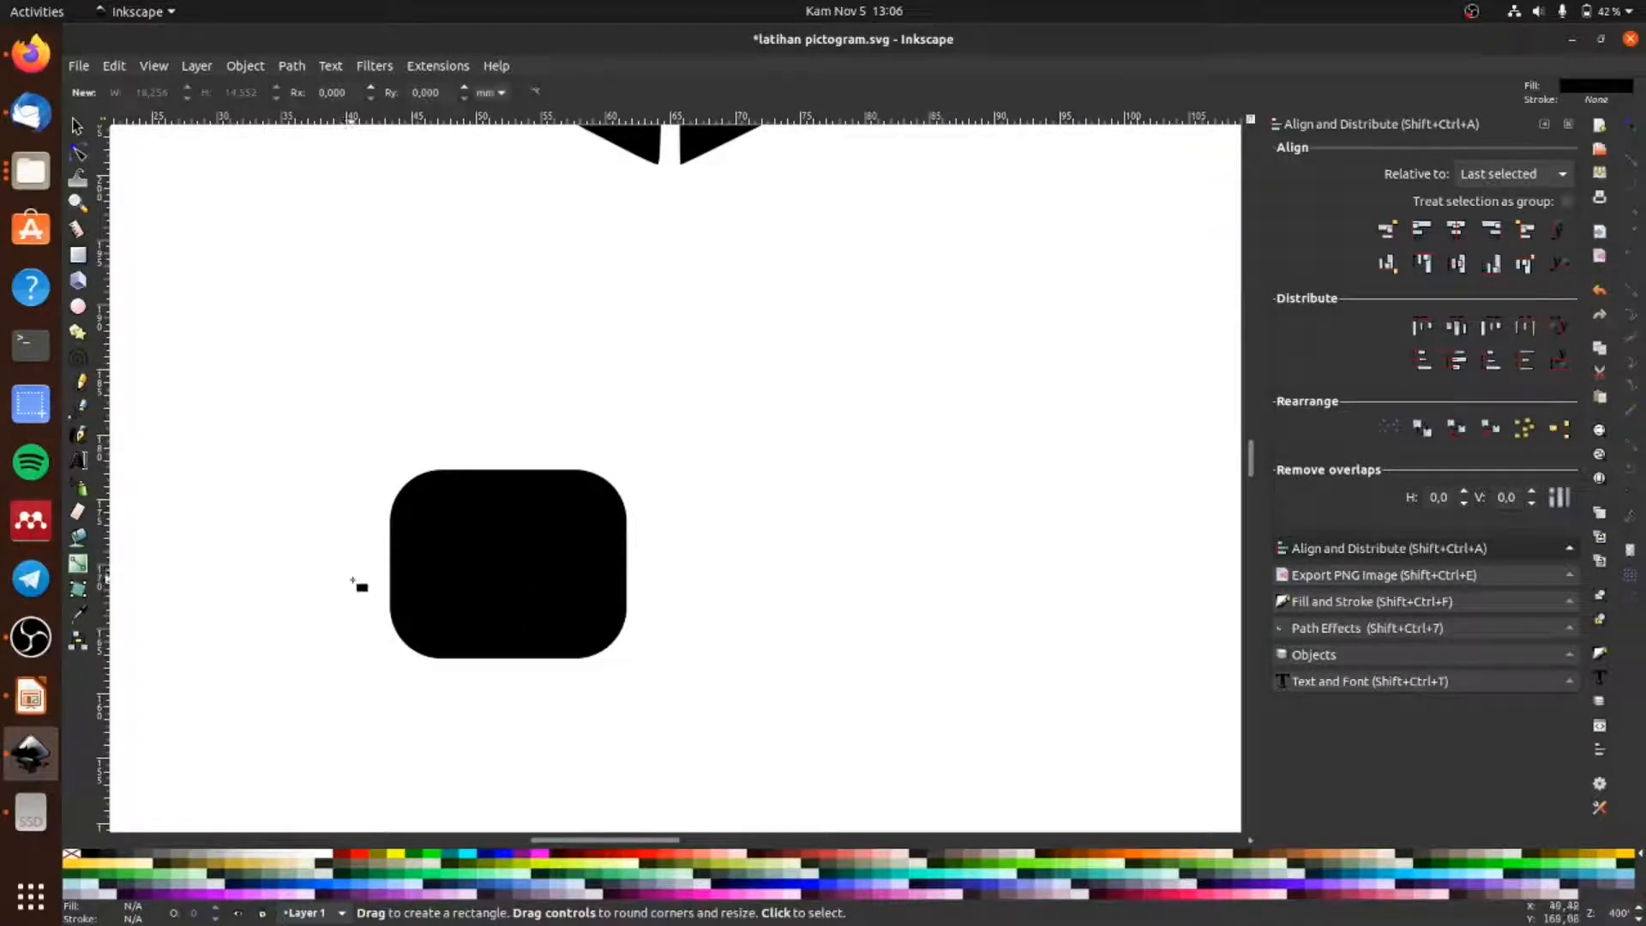
pyautogui.moveTo(352, 567); pyautogui.dragTo(665, 698)
pyautogui.click(77, 125)
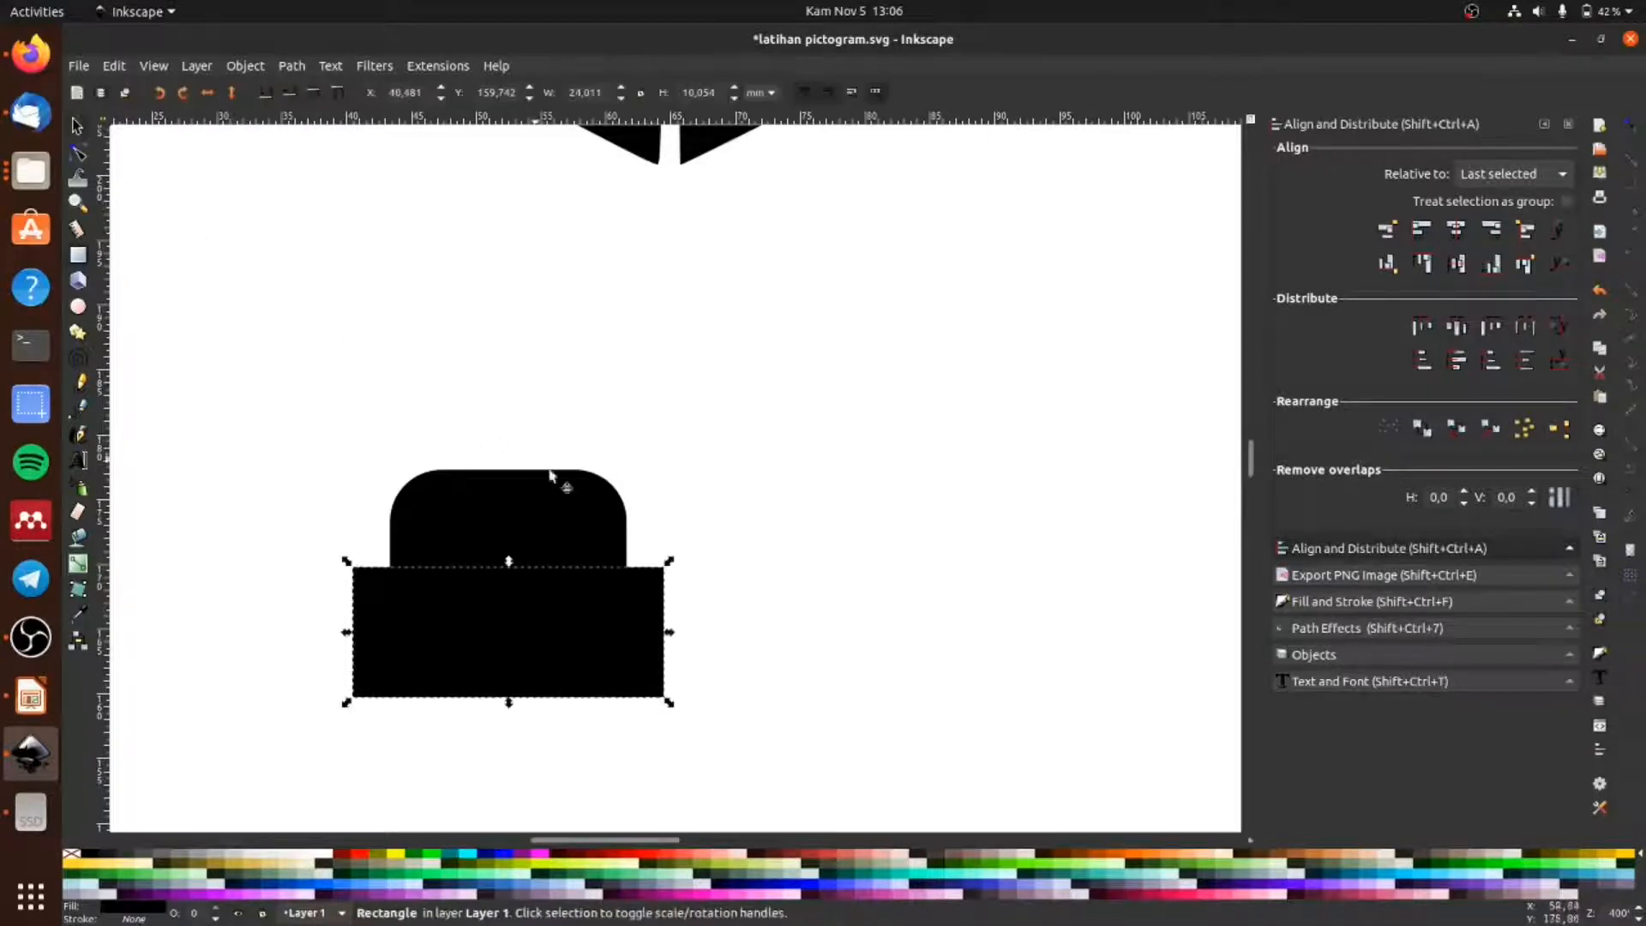
pyautogui.keyDown('shift'); pyautogui.click(596, 517); pyautogui.keyUp('shift')
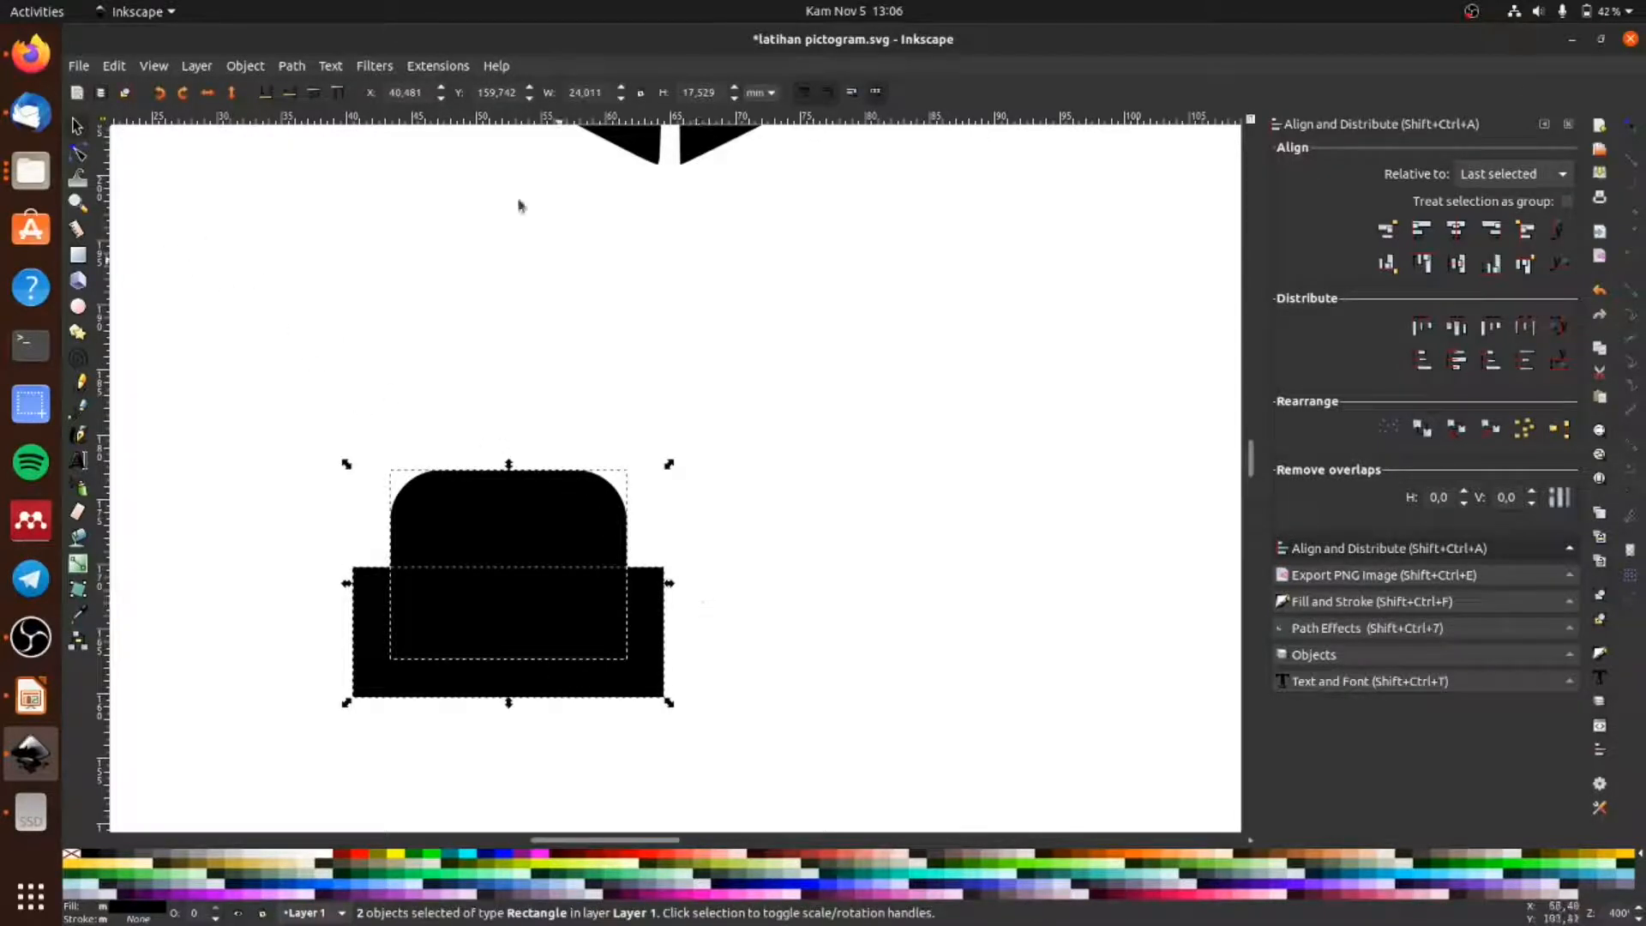
pyautogui.click(294, 68)
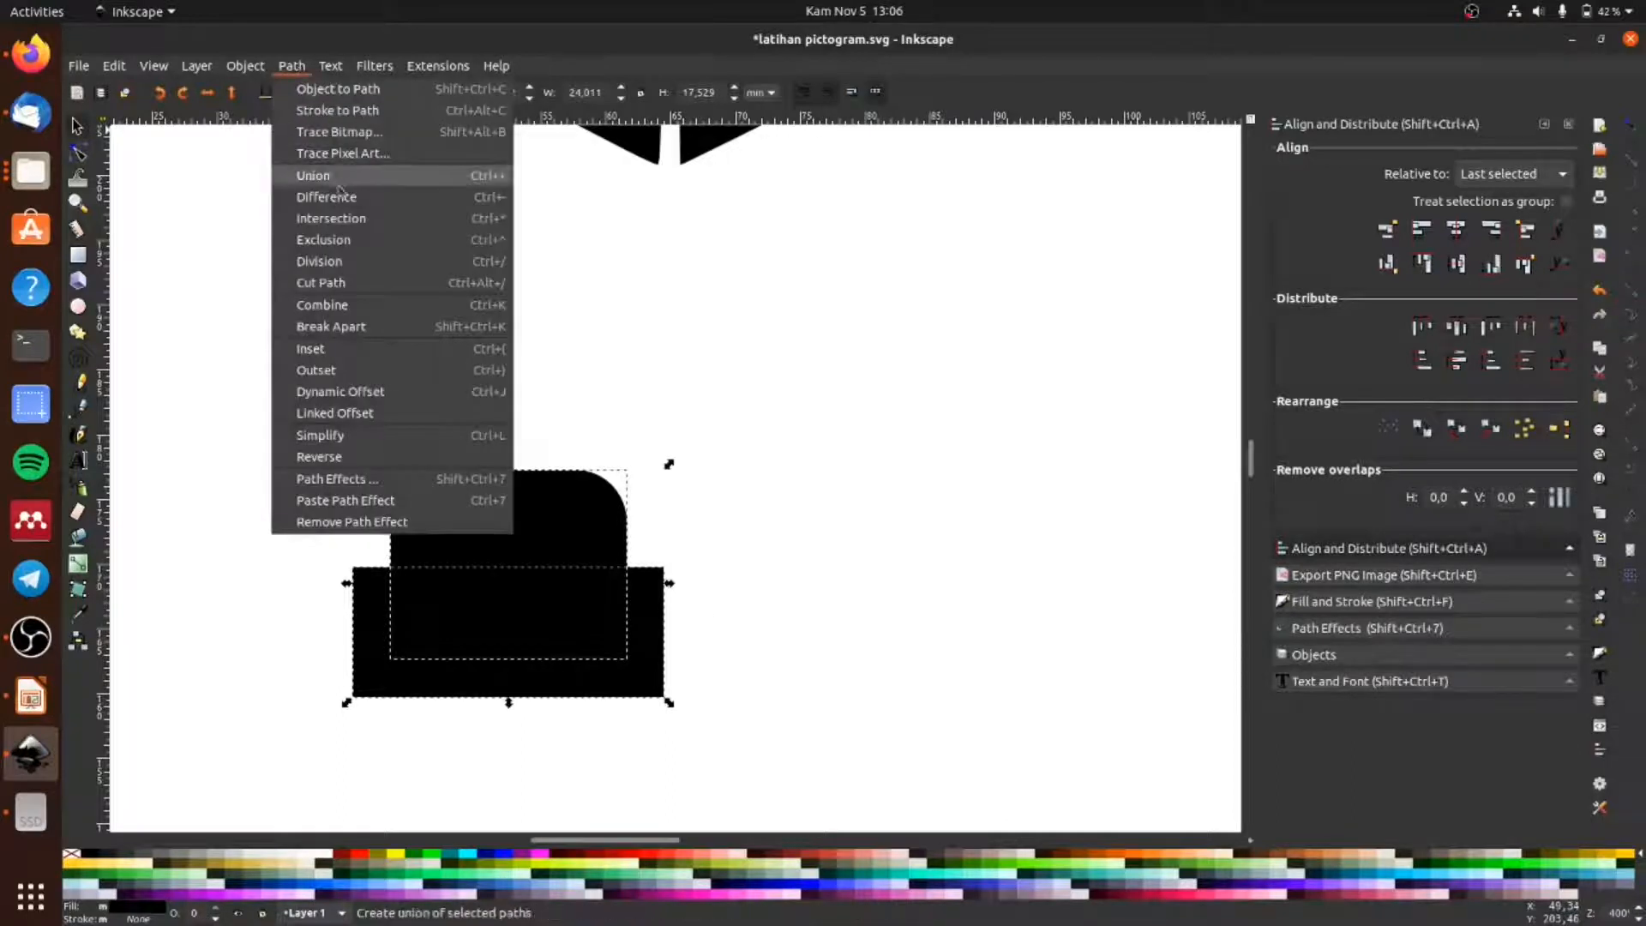
pyautogui.click(343, 199)
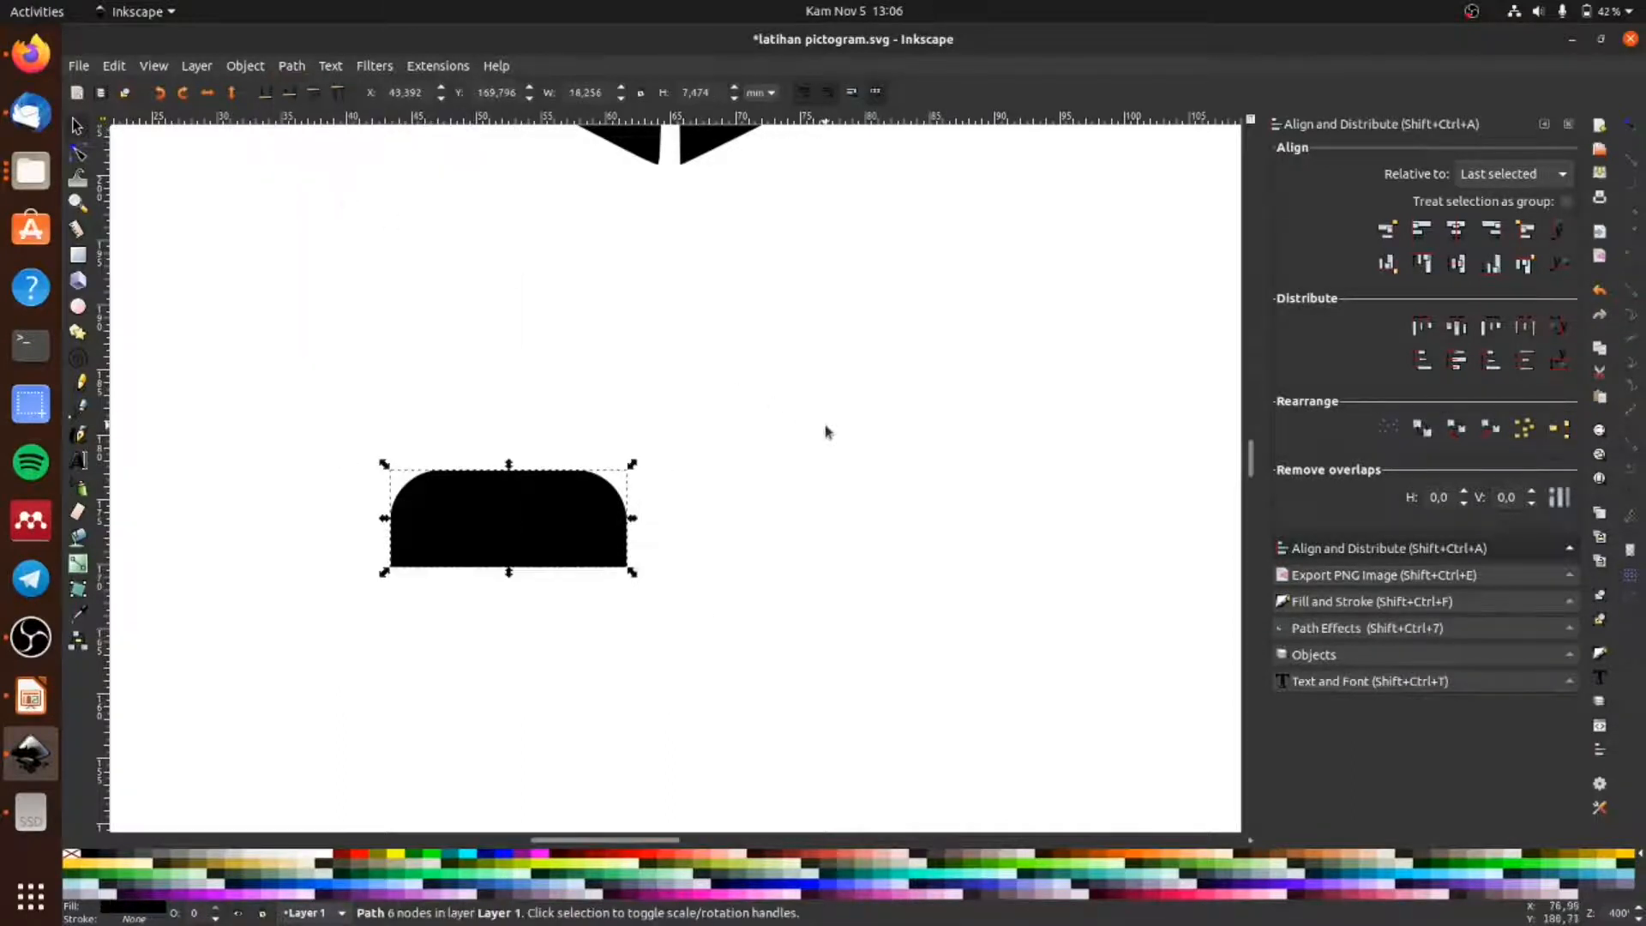
# Step: Narrow the cap shape to a width of about 13.6 mm
pyautogui.keyDown('ctrl'); pyautogui.scroll(-3, 533, 478); pyautogui.keyUp('ctrl')
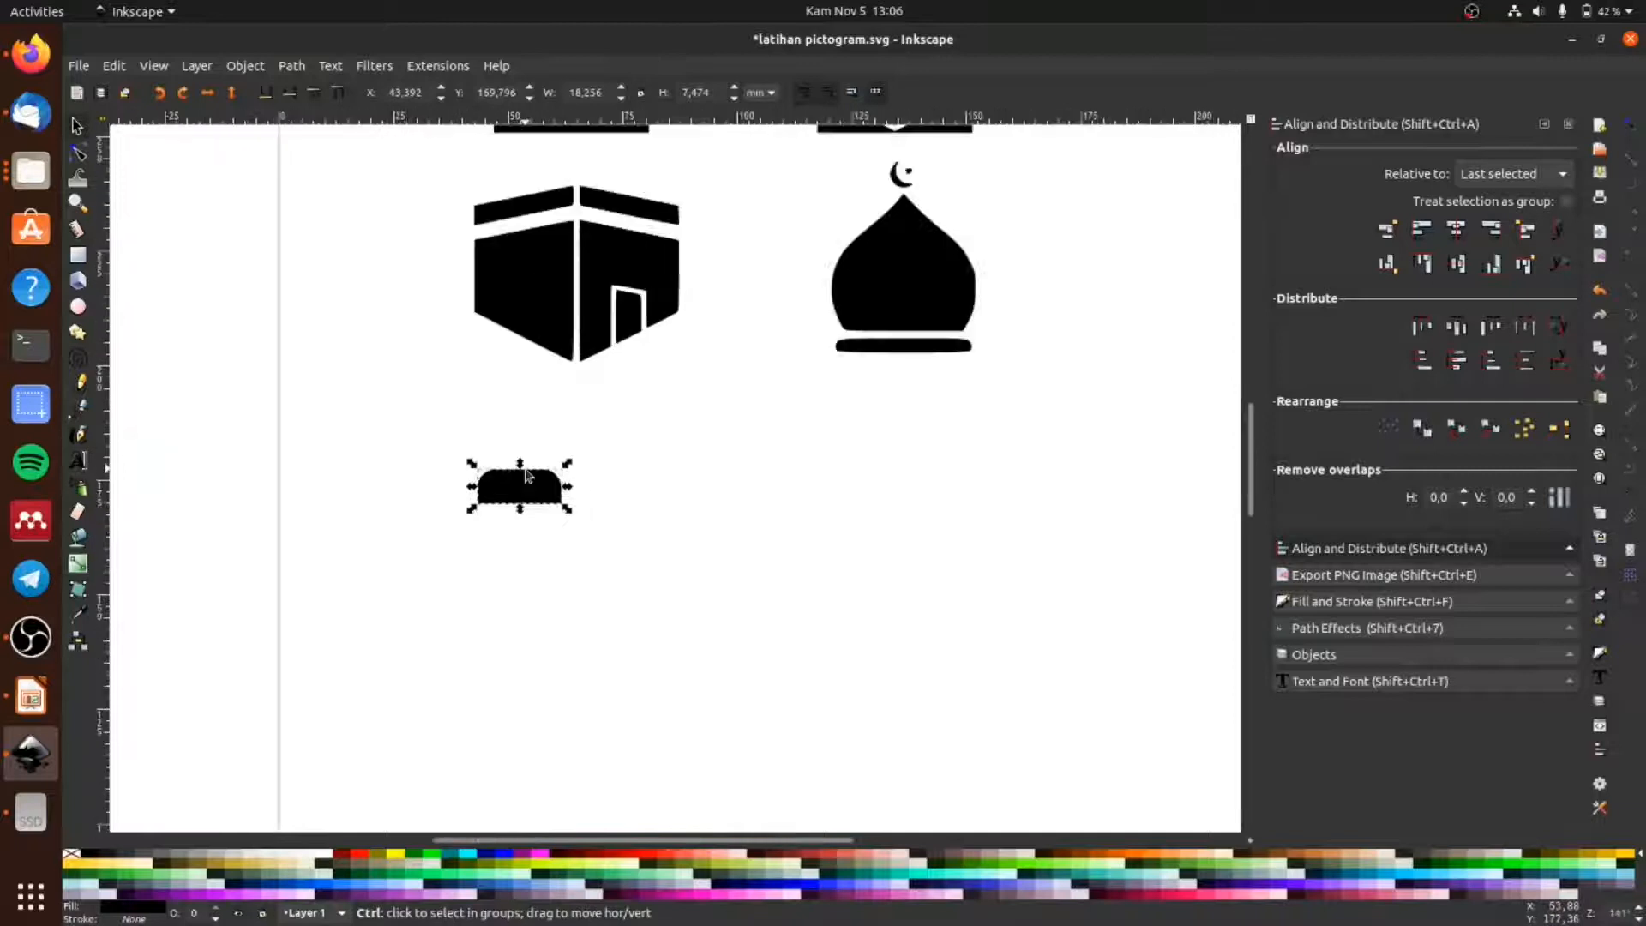
pyautogui.keyDown('ctrl'); pyautogui.scroll(-2, 557, 446); pyautogui.keyUp('ctrl')
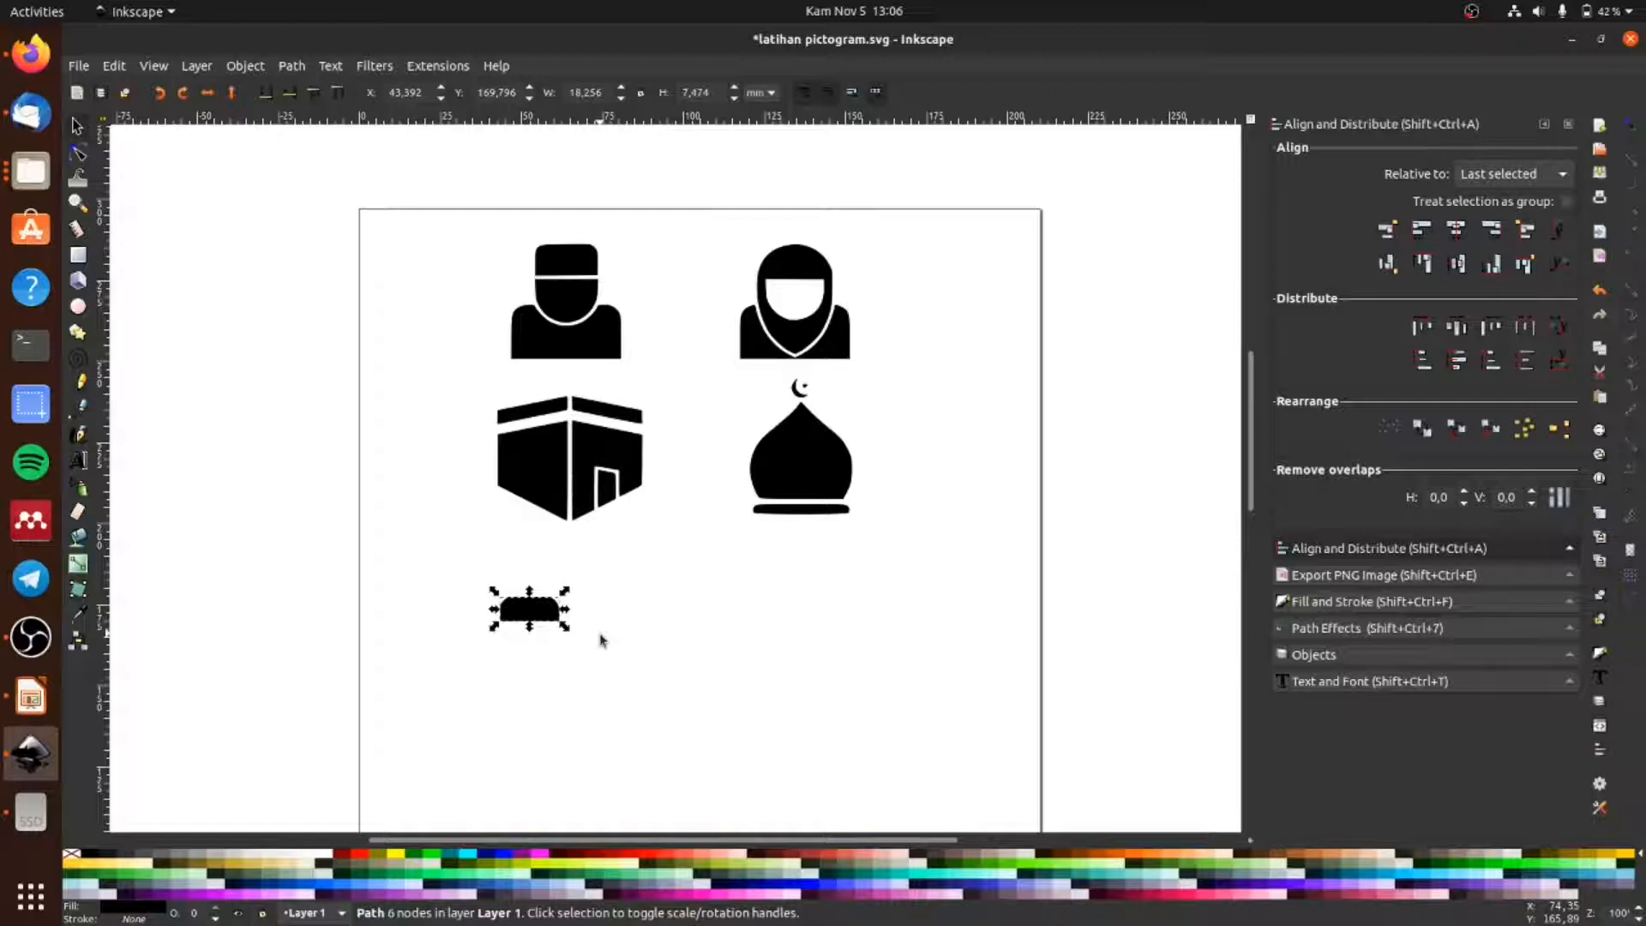
pyautogui.click(638, 677)
pyautogui.click(535, 614)
pyautogui.keyDown('ctrl'); pyautogui.scroll(5, 527, 614); pyautogui.keyUp('ctrl')
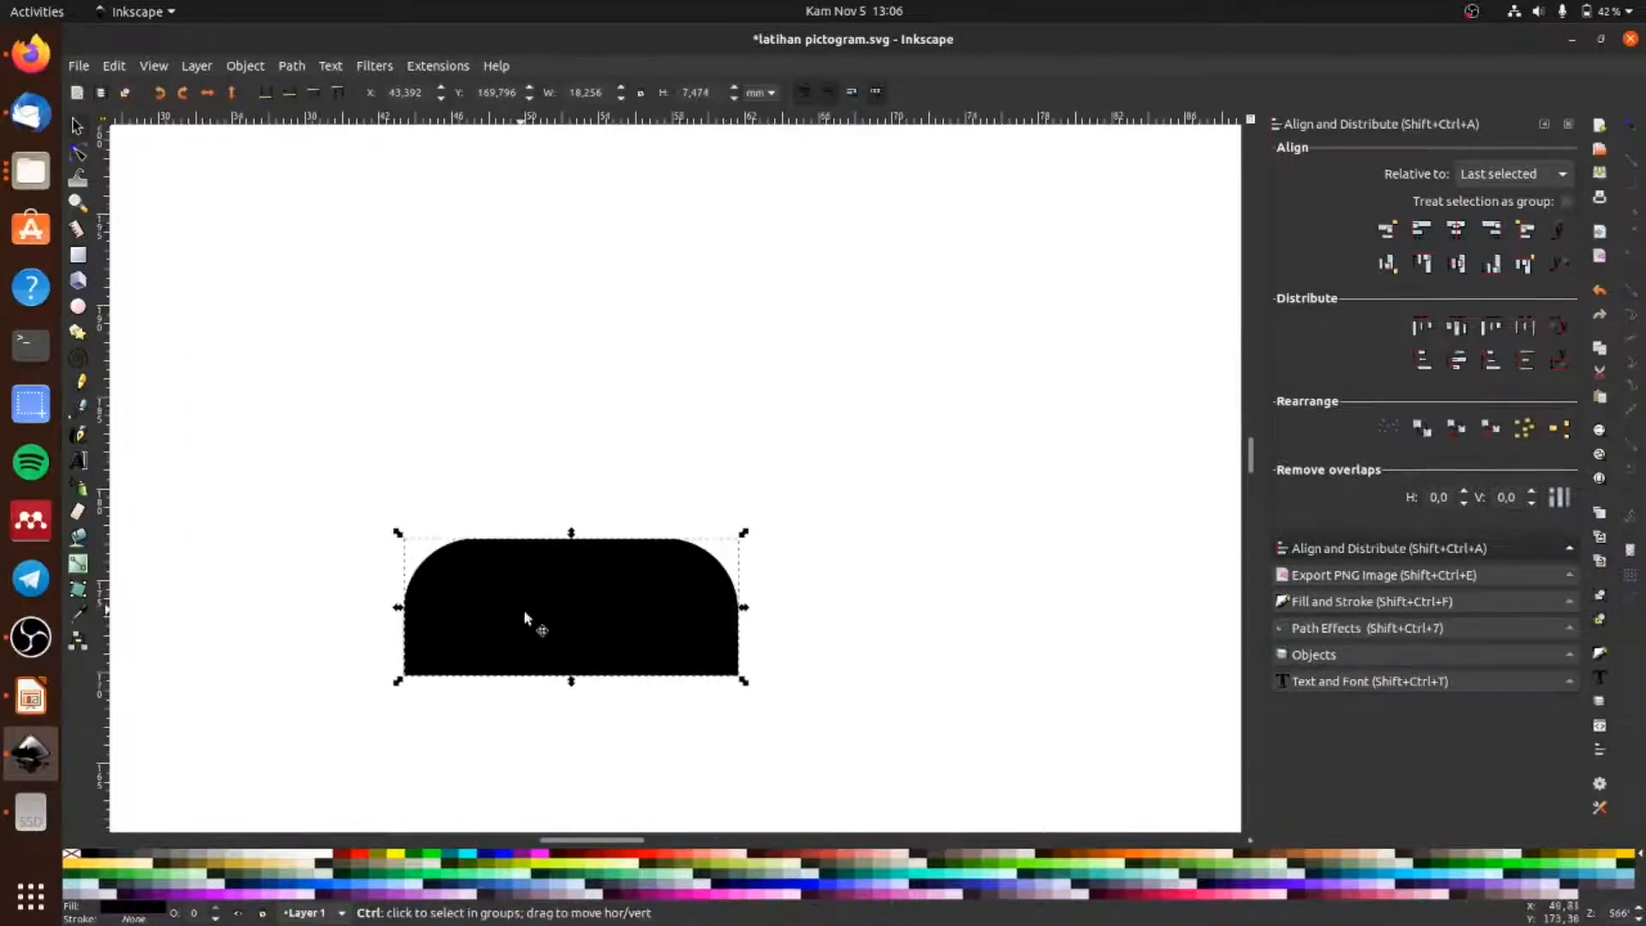
pyautogui.moveTo(744, 609); pyautogui.dragTo(653, 614)
pyautogui.click(830, 701)
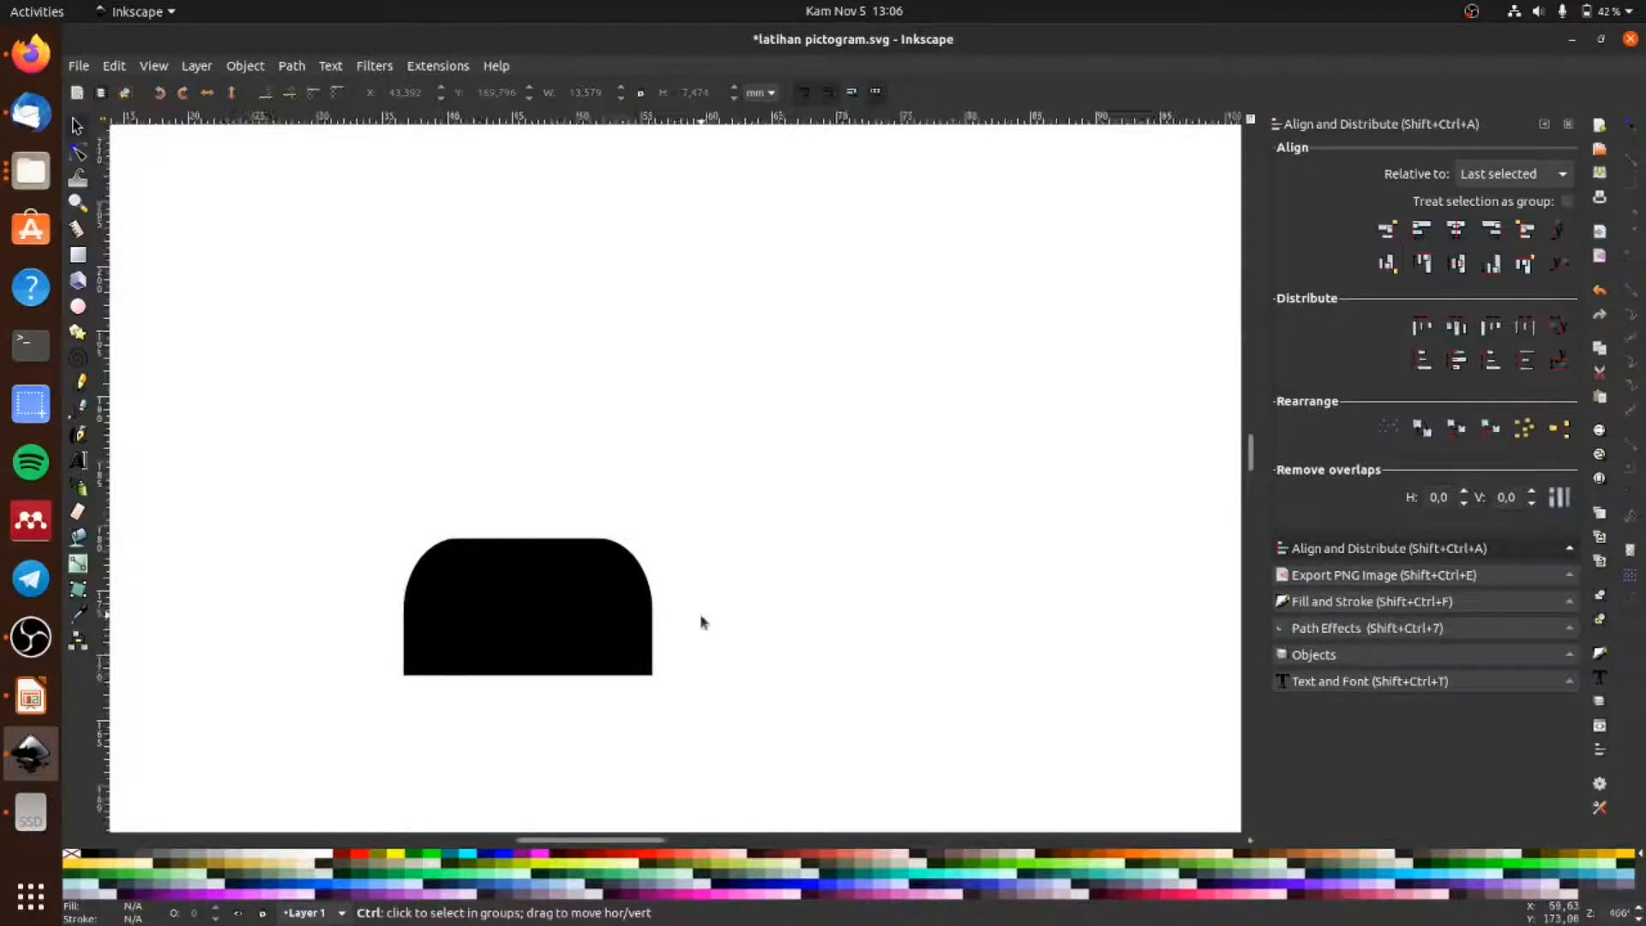
# Step: Draw a rectangle about 13.6 × 13.8 mm overlapping the cap's lower edge and extending below it
pyautogui.keyDown('ctrl'); pyautogui.scroll(-4, 701, 617); pyautogui.keyUp('ctrl')
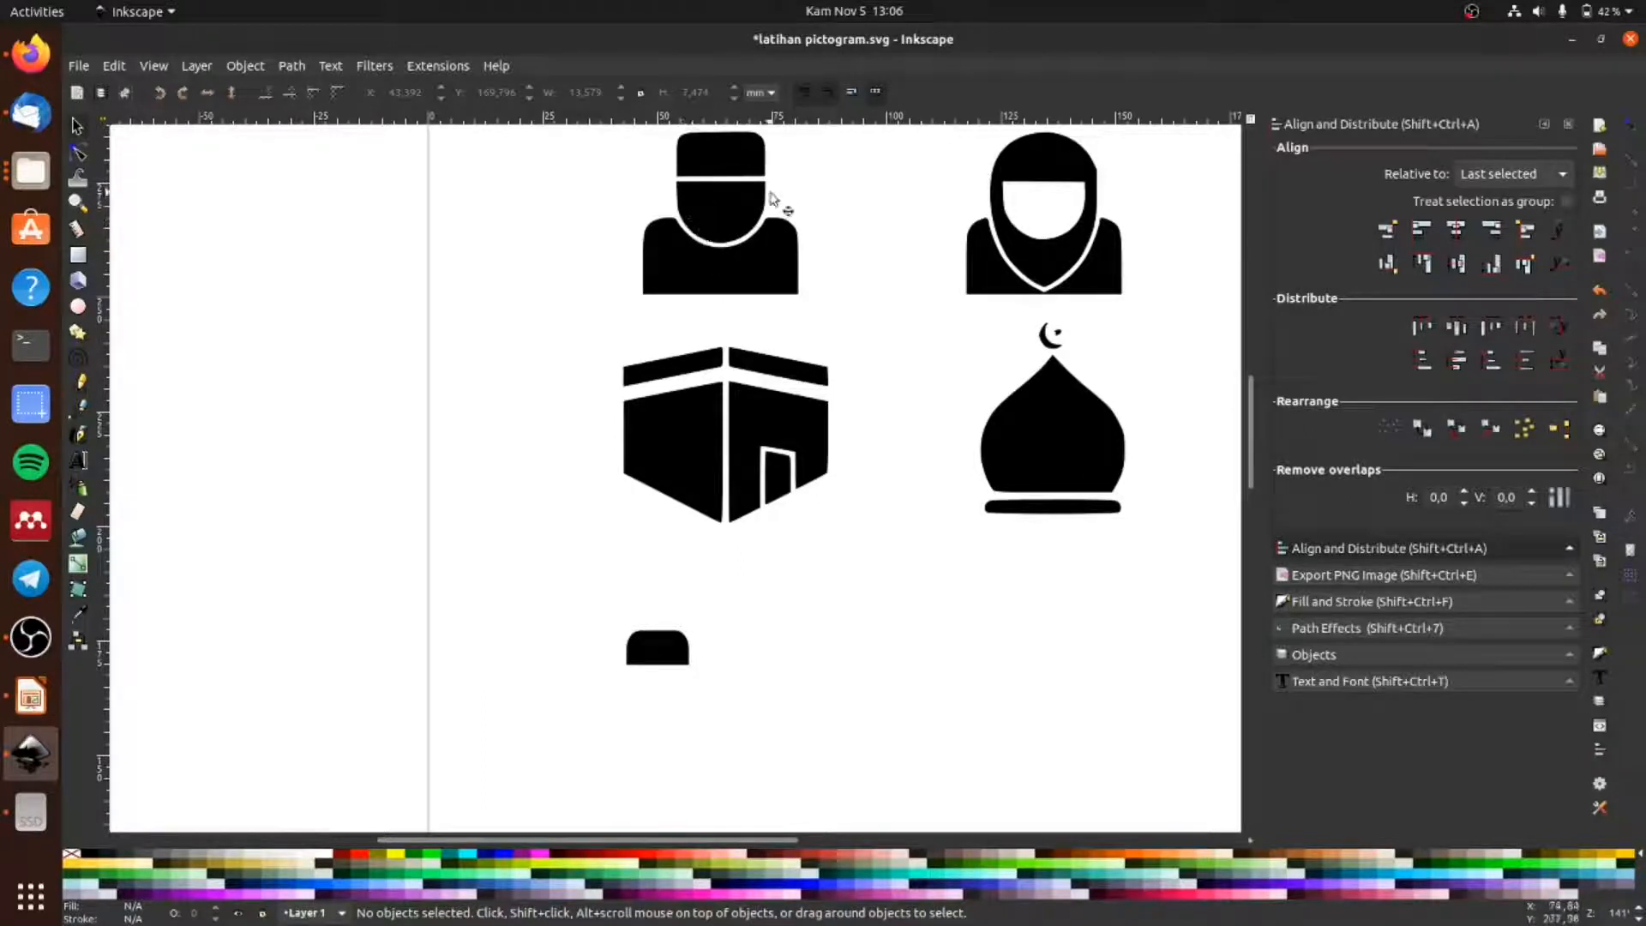
pyautogui.scroll(-3, 831, 636)
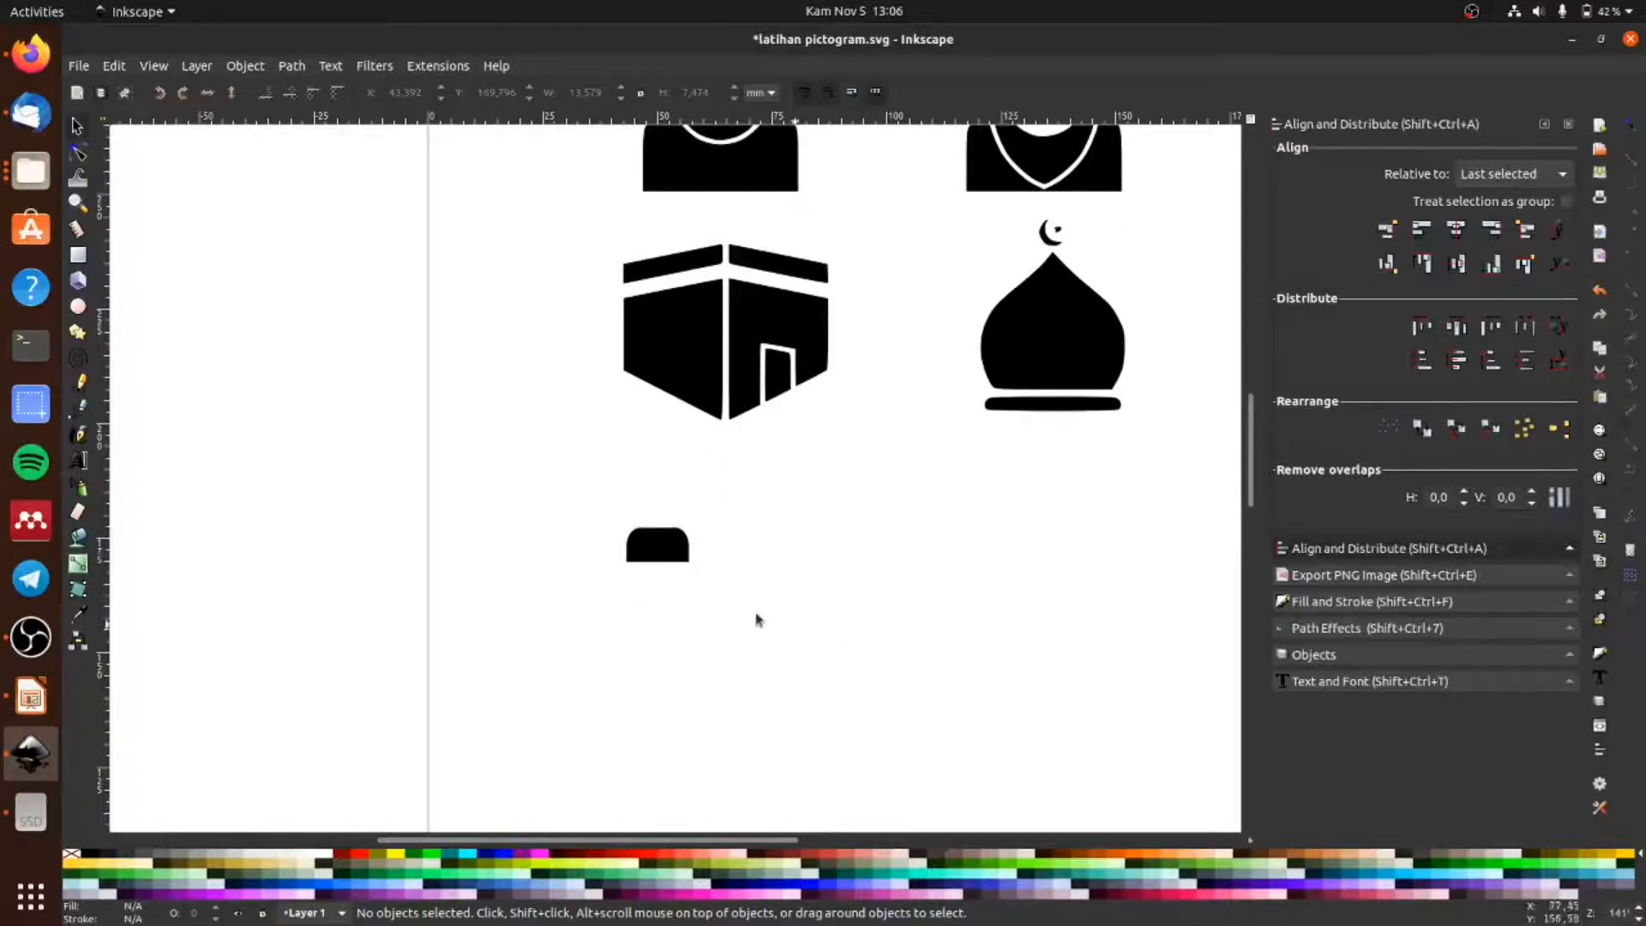
pyautogui.keyDown('ctrl'); pyautogui.scroll(1, 668, 614); pyautogui.keyUp('ctrl')
pyautogui.keyDown('ctrl'); pyautogui.scroll(3, 667, 611); pyautogui.keyUp('ctrl')
pyautogui.keyDown('ctrl'); pyautogui.scroll(-1, 665, 610); pyautogui.keyUp('ctrl')
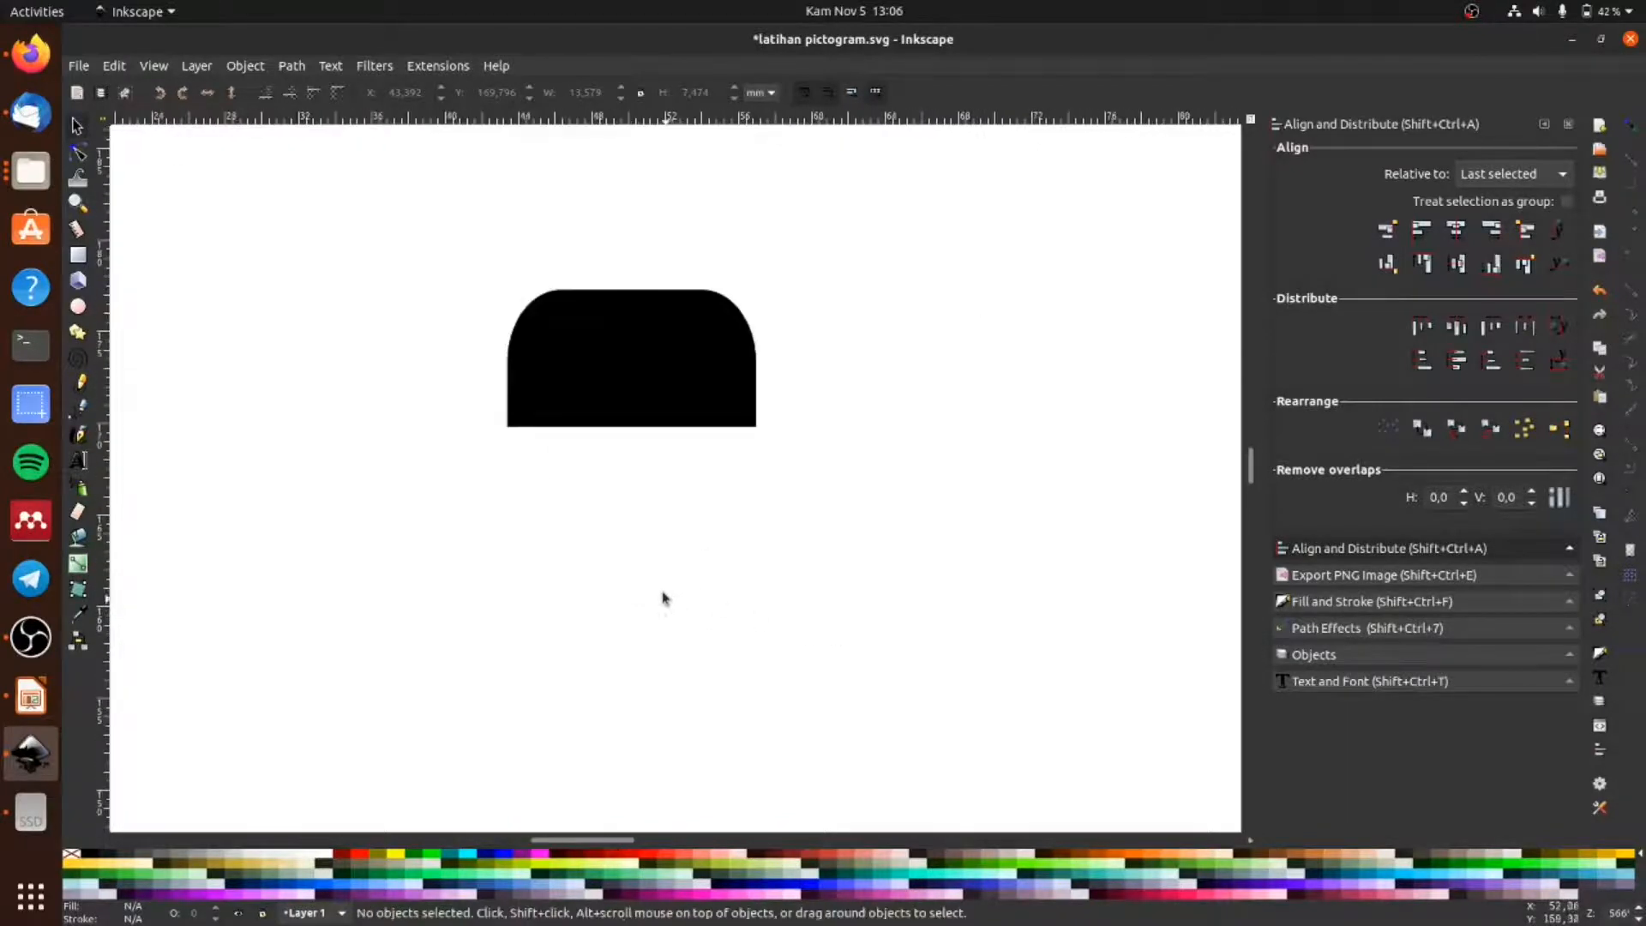
pyautogui.click(78, 256)
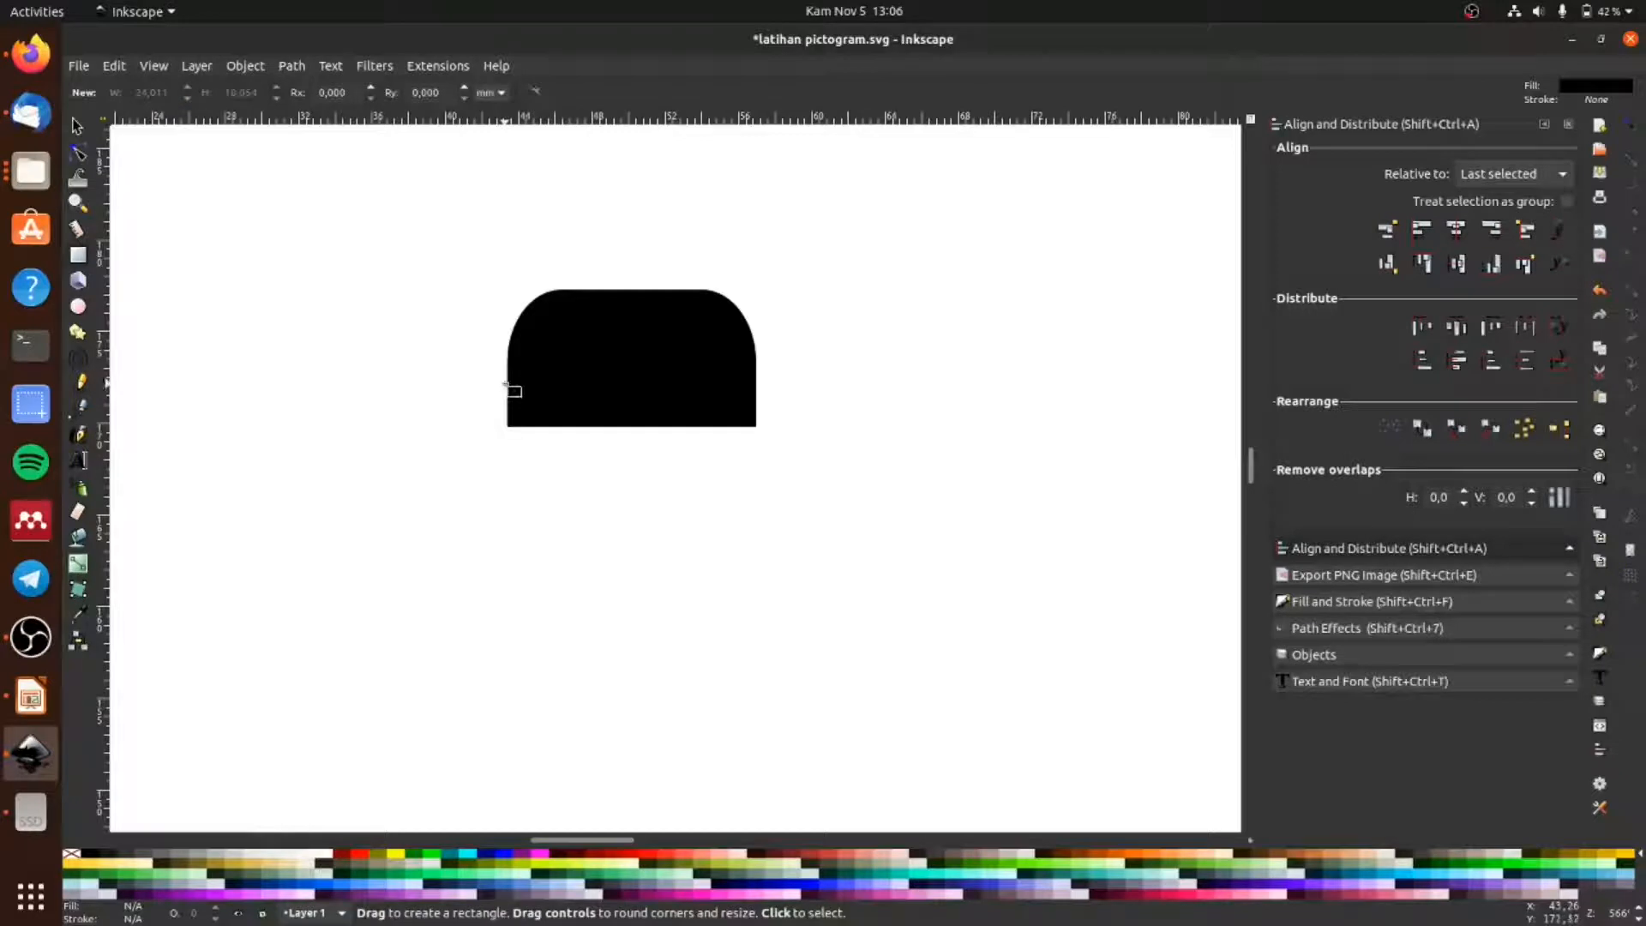
pyautogui.moveTo(506, 383); pyautogui.dragTo(755, 637)
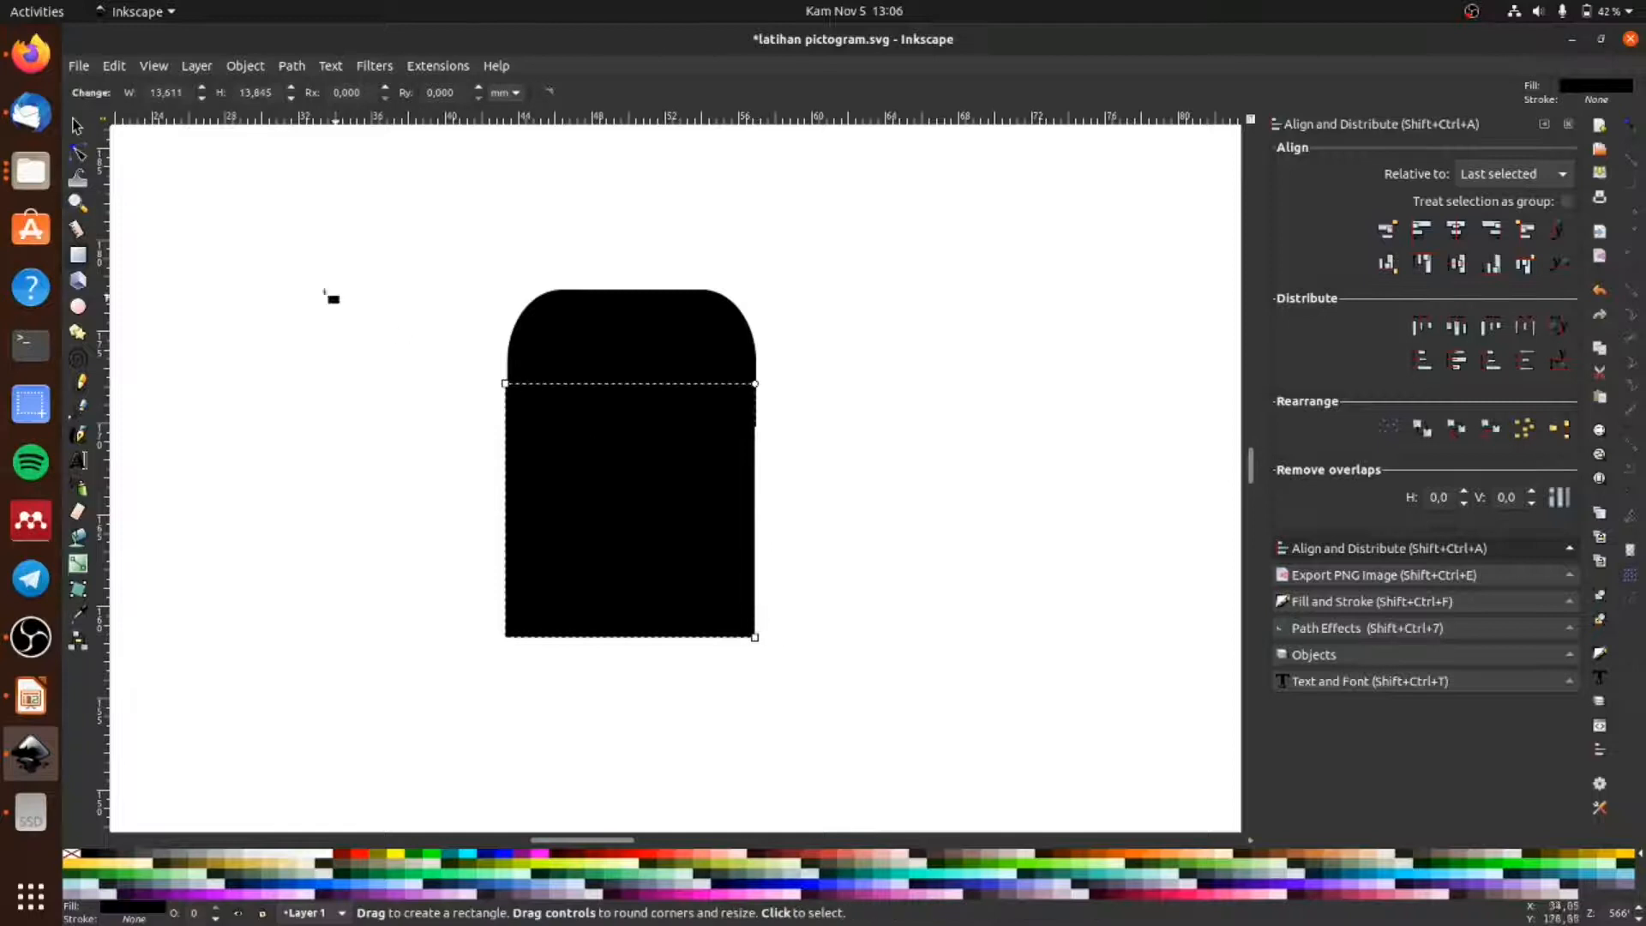
pyautogui.click(76, 126)
pyautogui.click(390, 533)
pyautogui.click(650, 467)
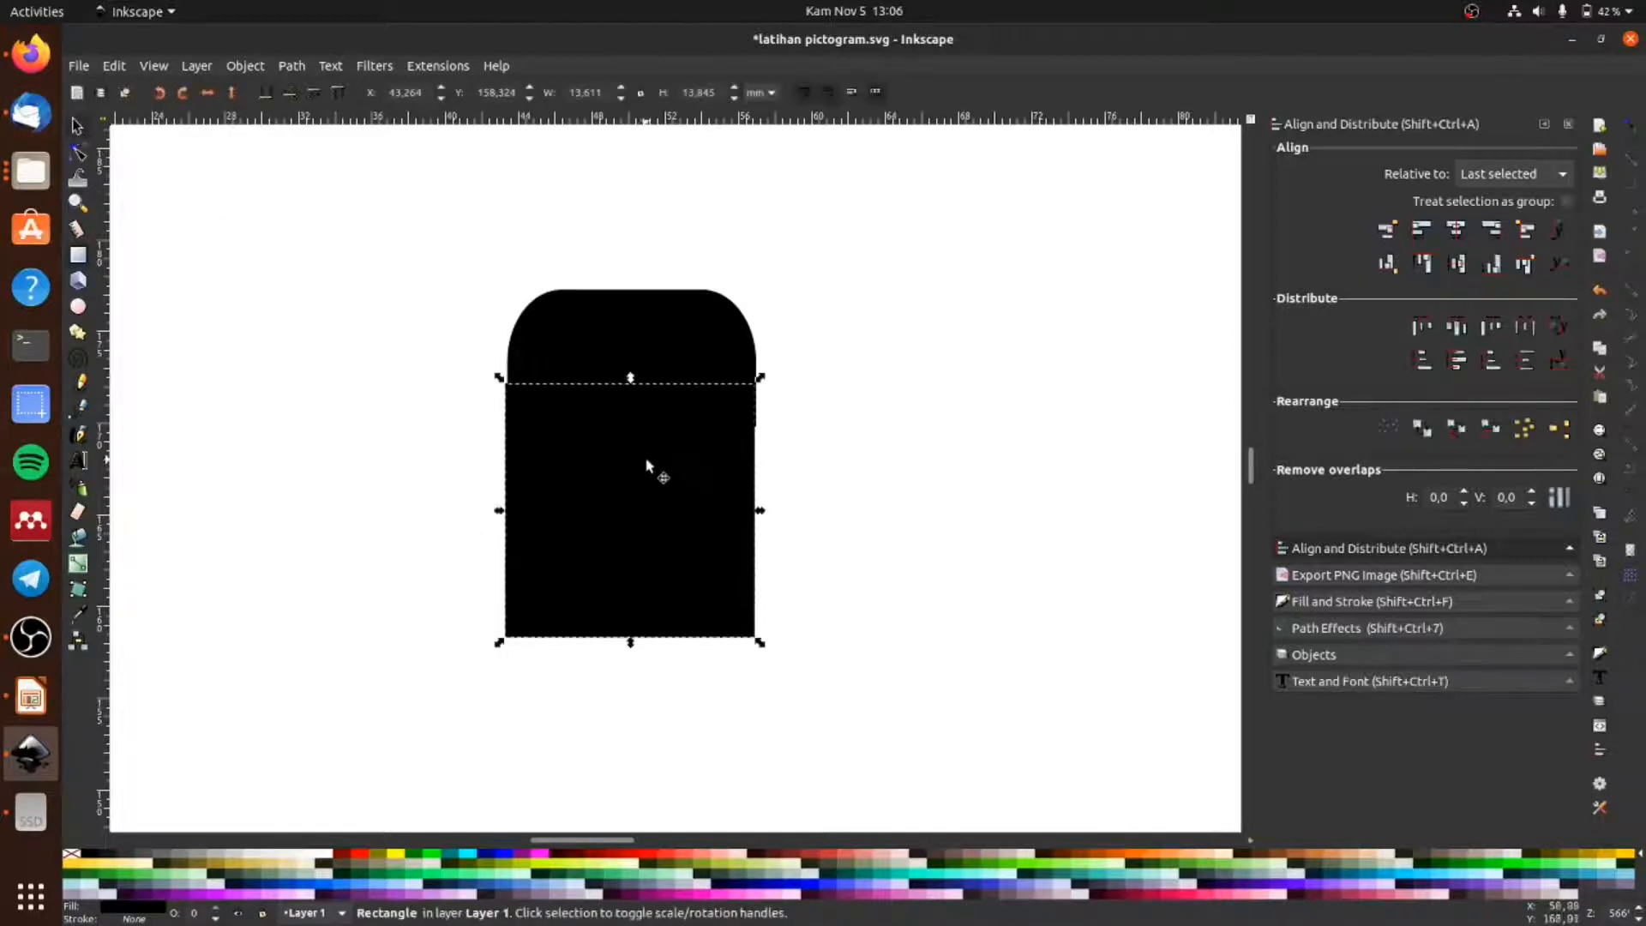
# Step: Center the rectangle and the cap on a common vertical axis
pyautogui.click(957, 490)
pyautogui.click(654, 503)
pyautogui.keyDown('shift'); pyautogui.click(702, 337); pyautogui.keyUp('shift')
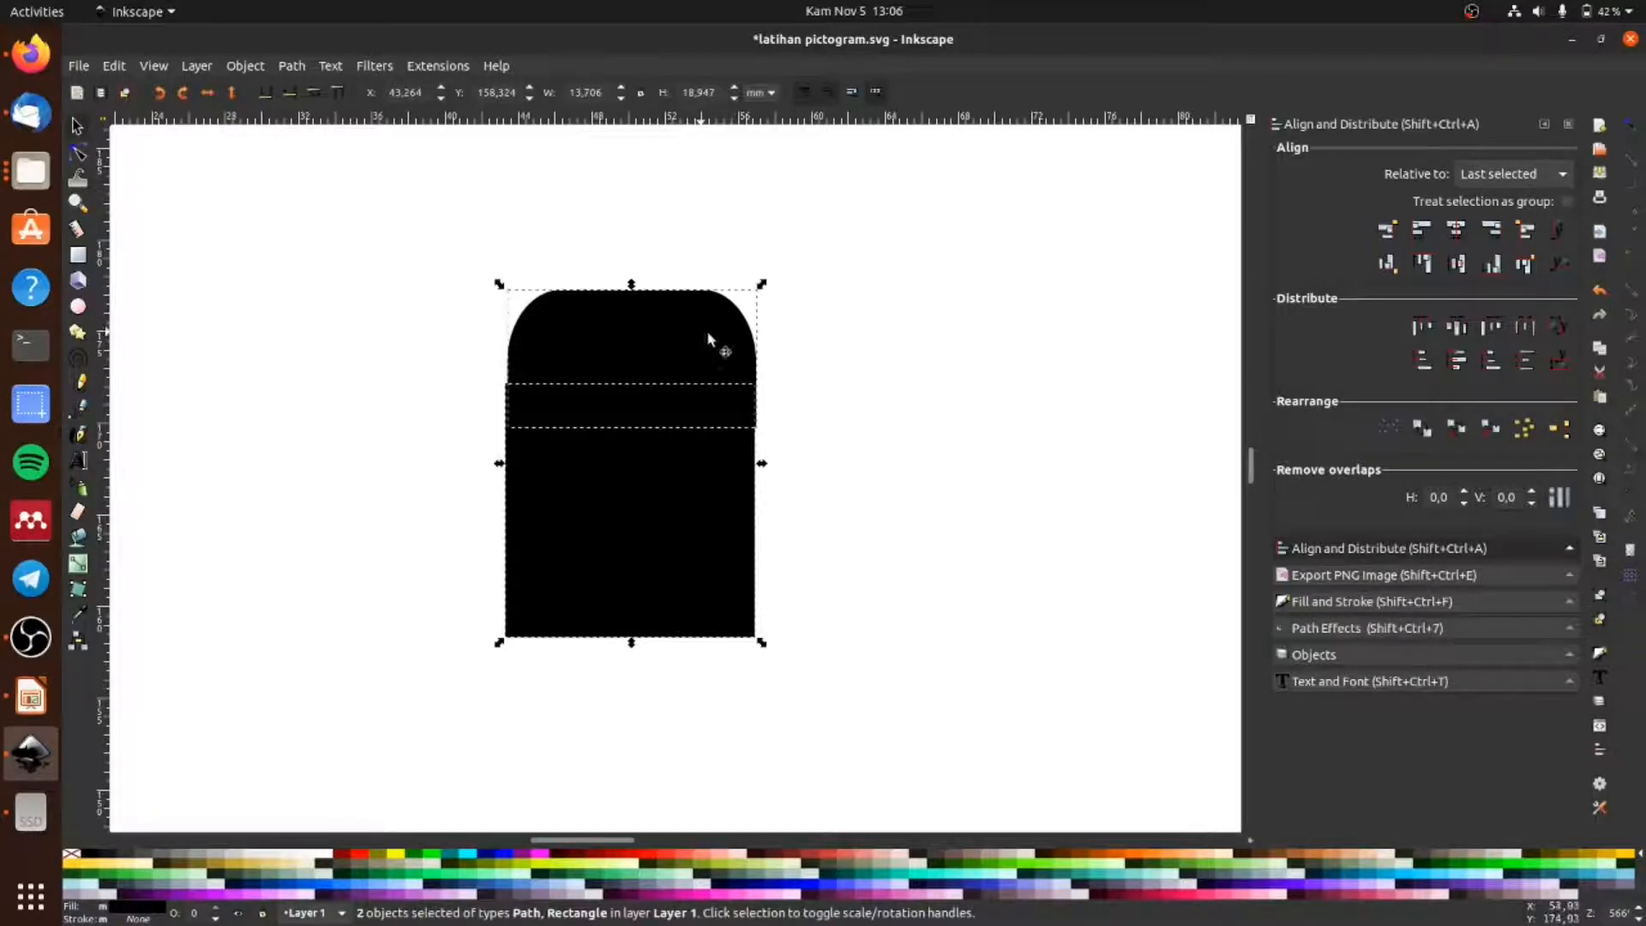
pyautogui.click(1456, 232)
pyautogui.click(927, 503)
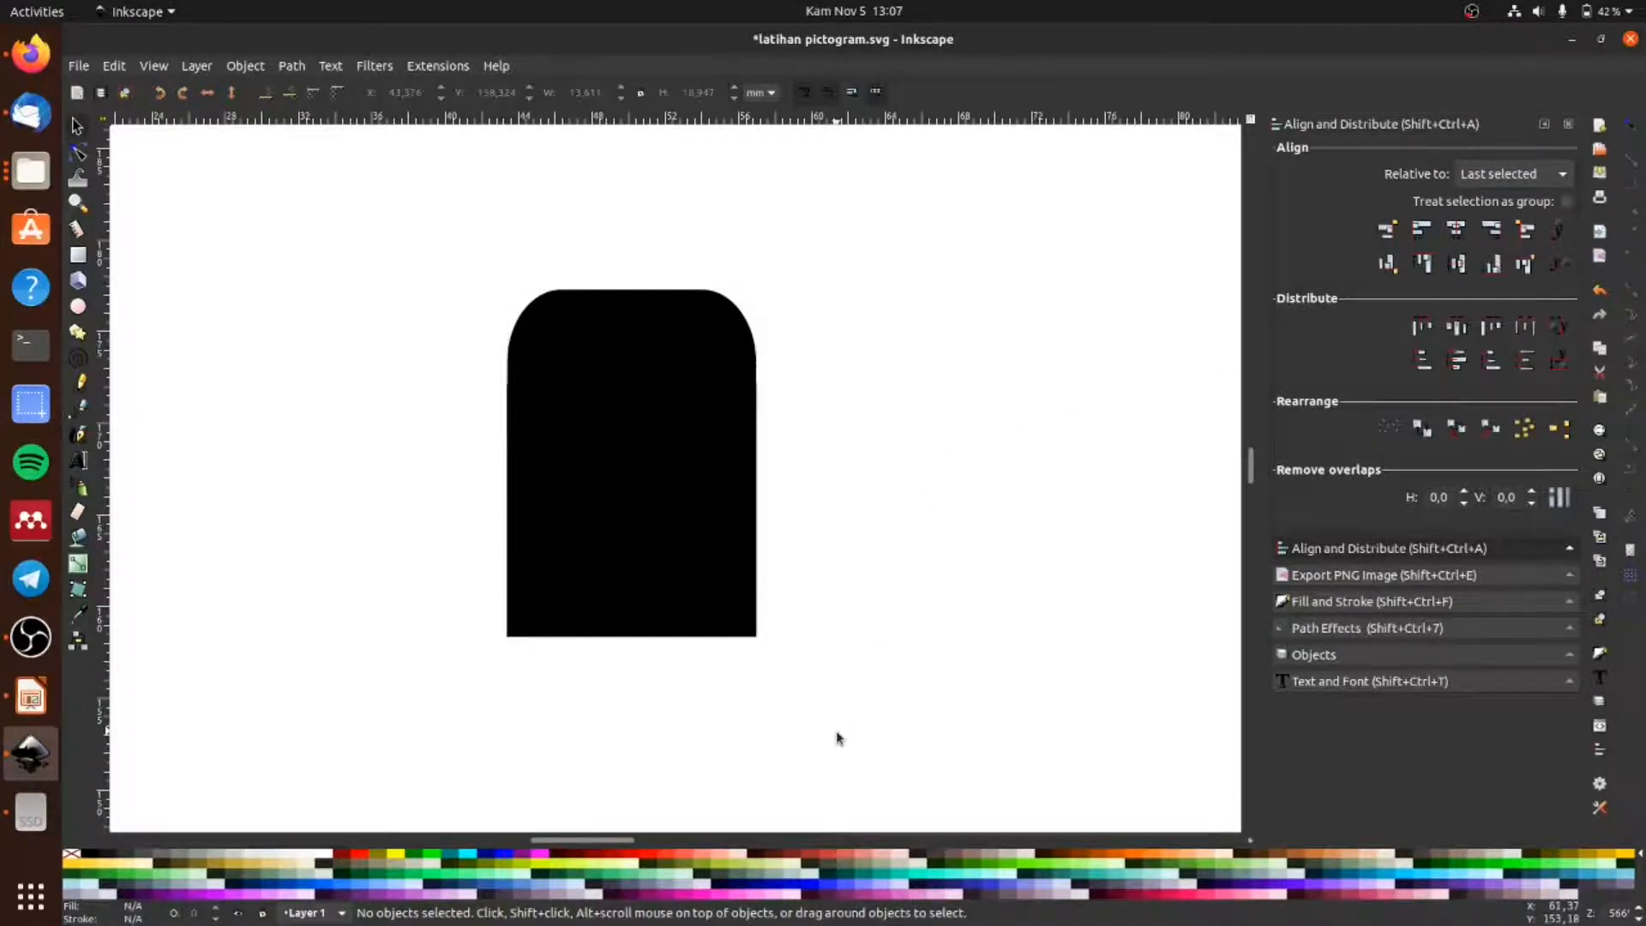
# Step: Try to form the face by moving the rectangle below the cap and fully rounding its corners
pyautogui.click(689, 541)
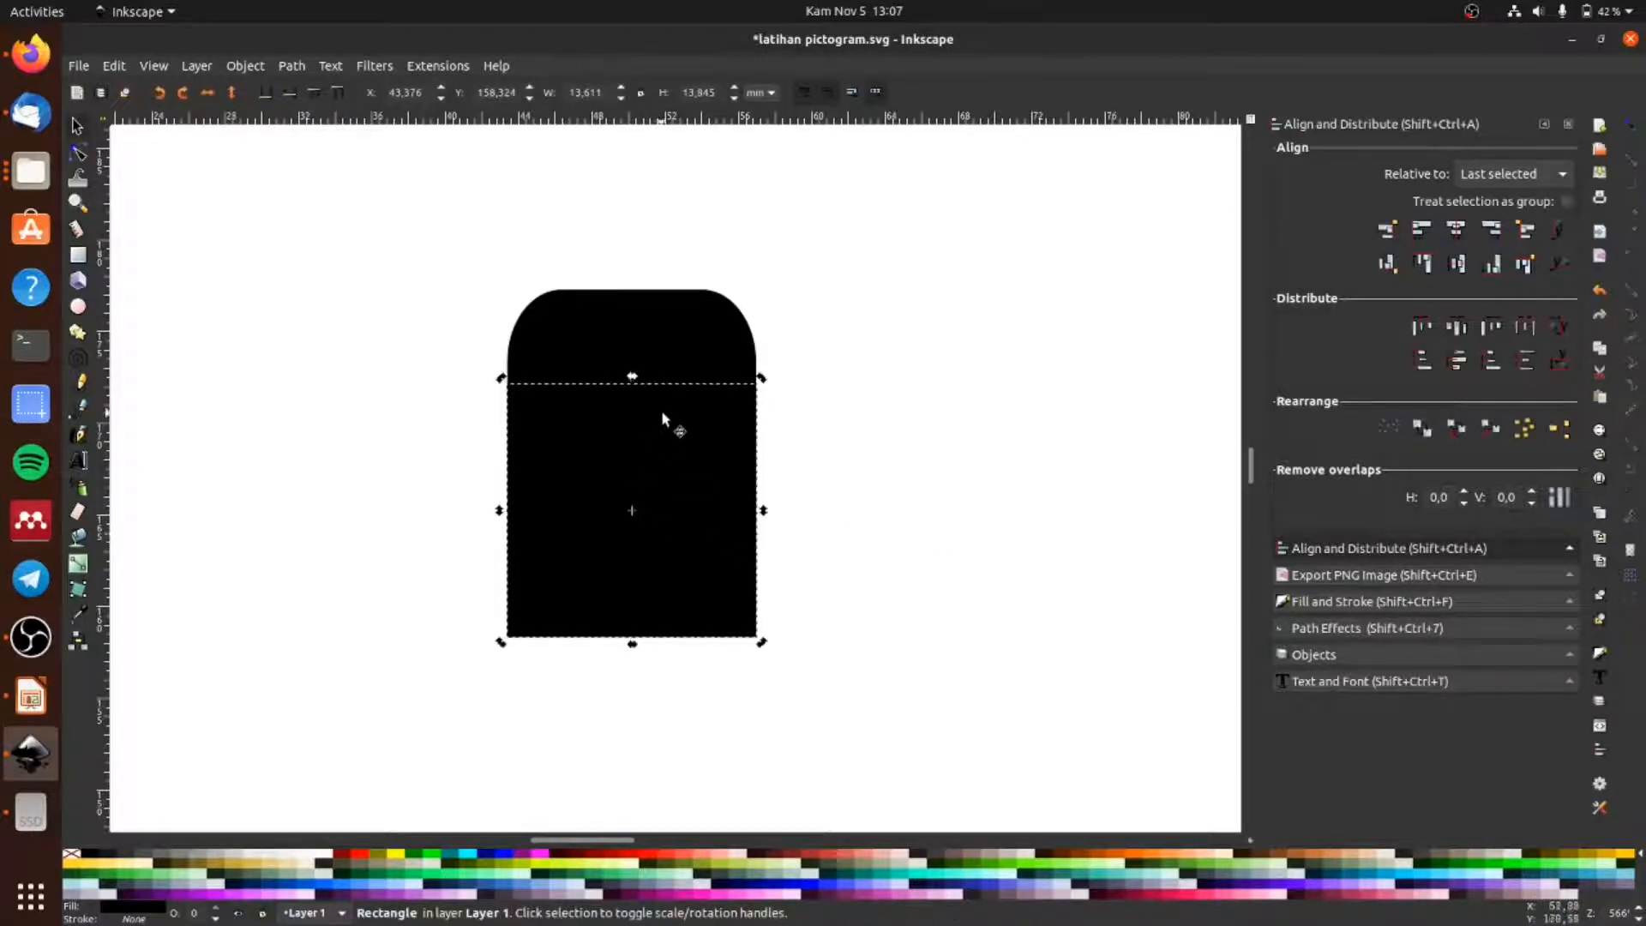
pyautogui.moveTo(680, 421); pyautogui.dragTo(674, 480)
pyautogui.click(922, 430)
pyautogui.click(646, 532)
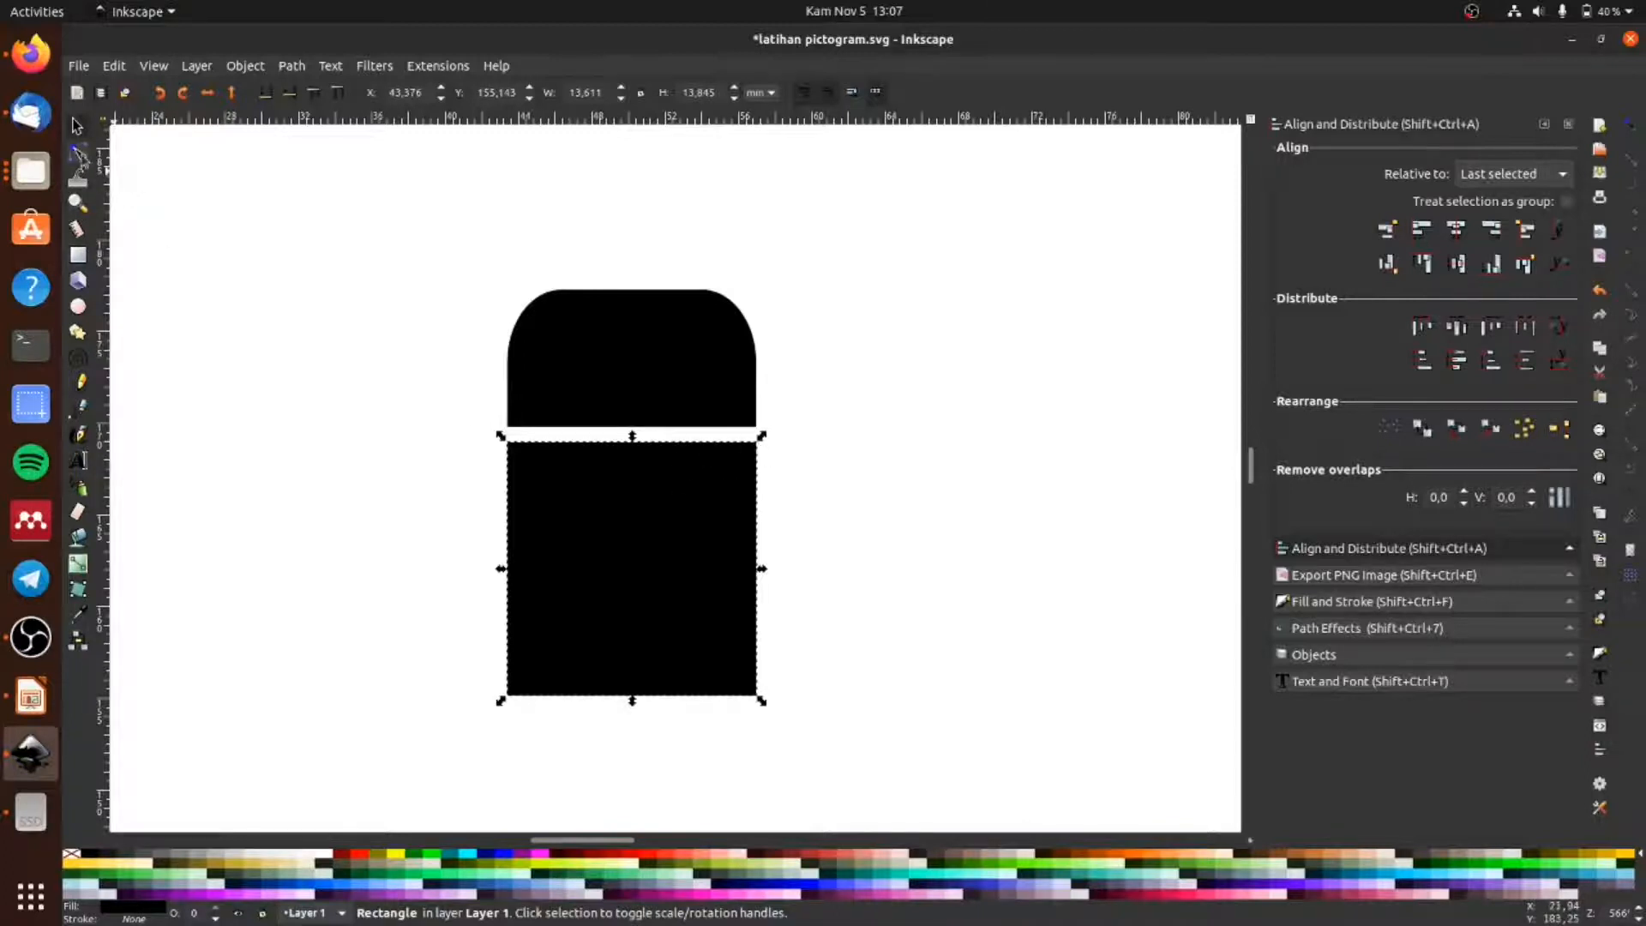
pyautogui.click(78, 154)
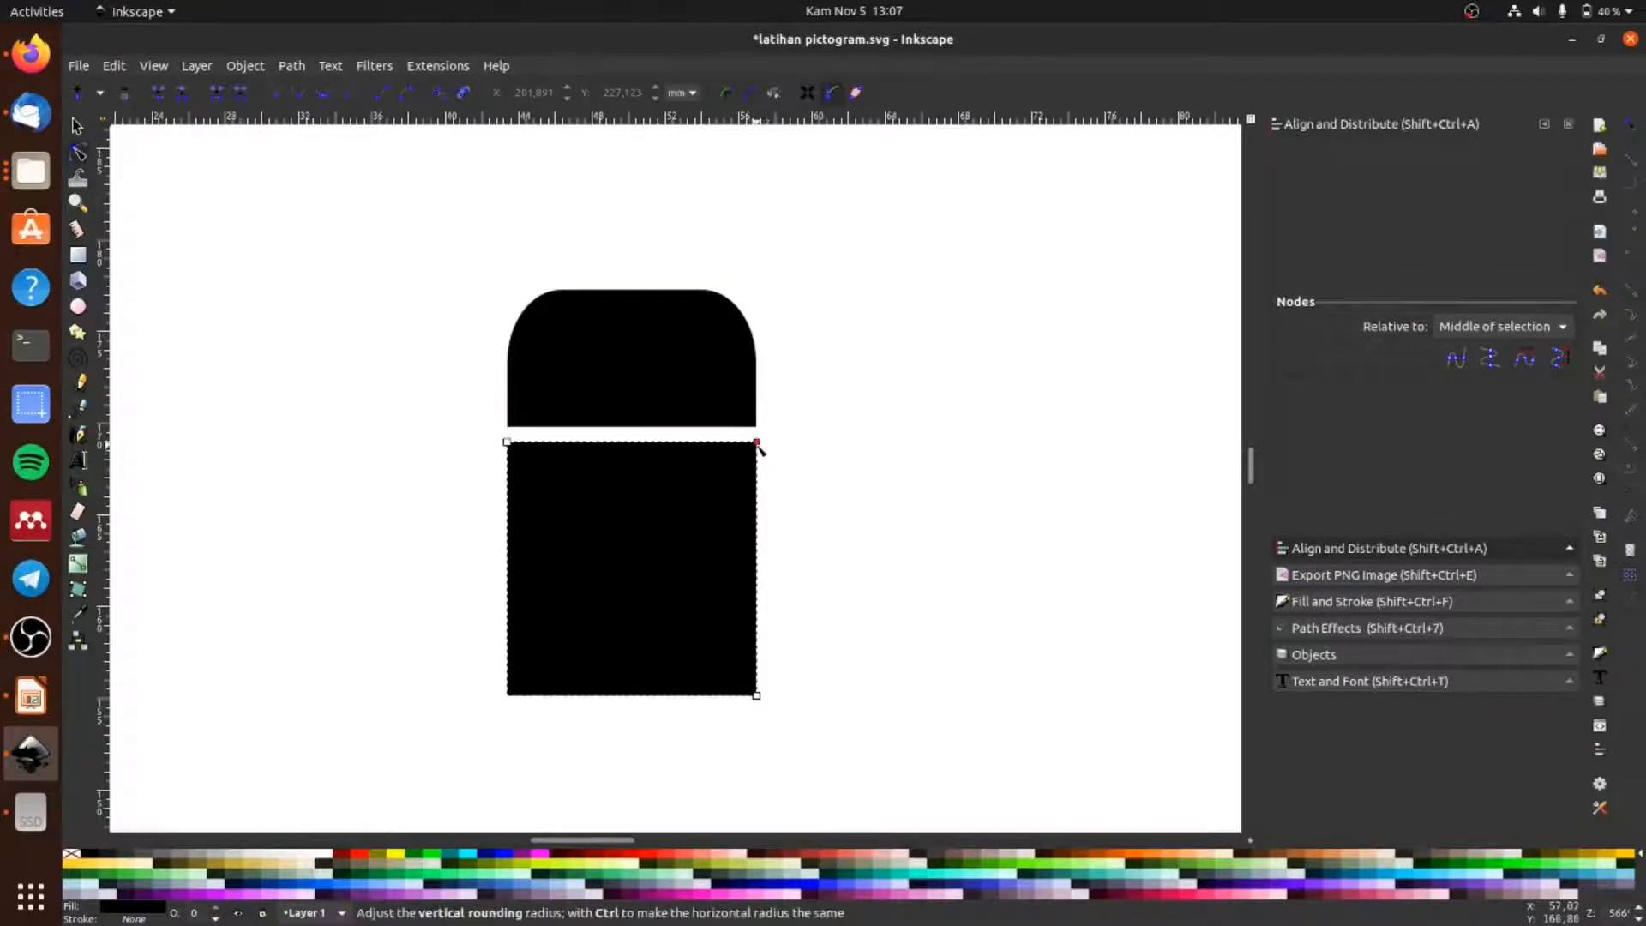
pyautogui.moveTo(757, 444); pyautogui.dragTo(747, 573)
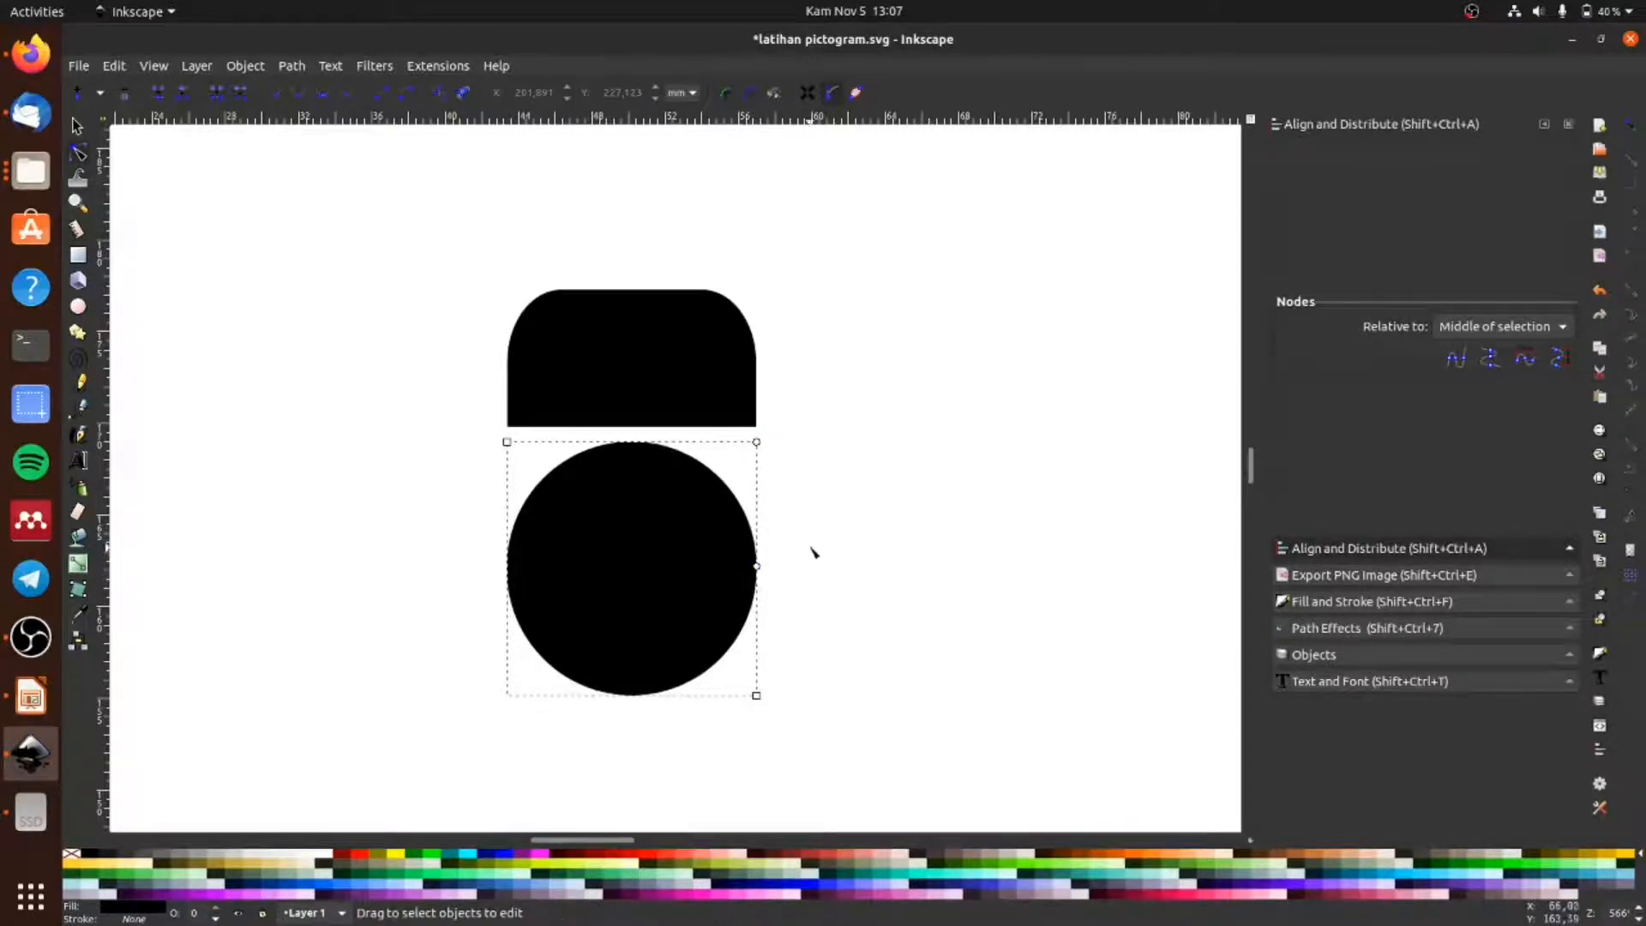
pyautogui.click(74, 125)
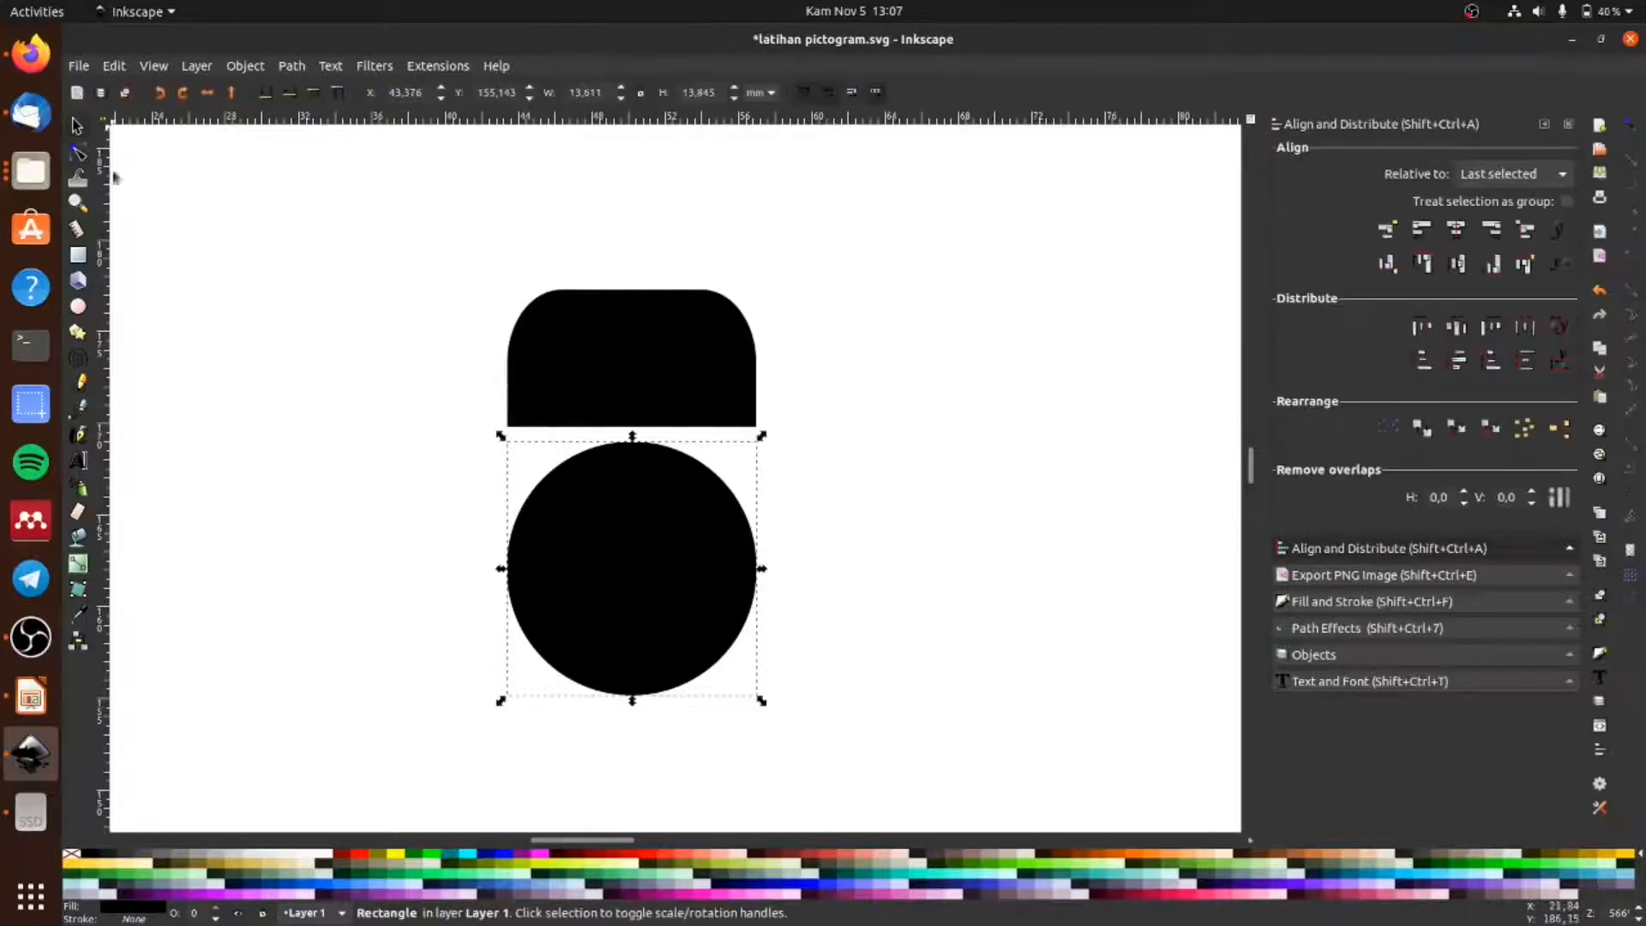
# Step: Delete the round face shape, and undo the deletion, the corner rounding and the move
pyautogui.click(274, 441)
pyautogui.click(621, 581)
pyautogui.press('Delete')
pyautogui.hotkey('ctrl', 'z')
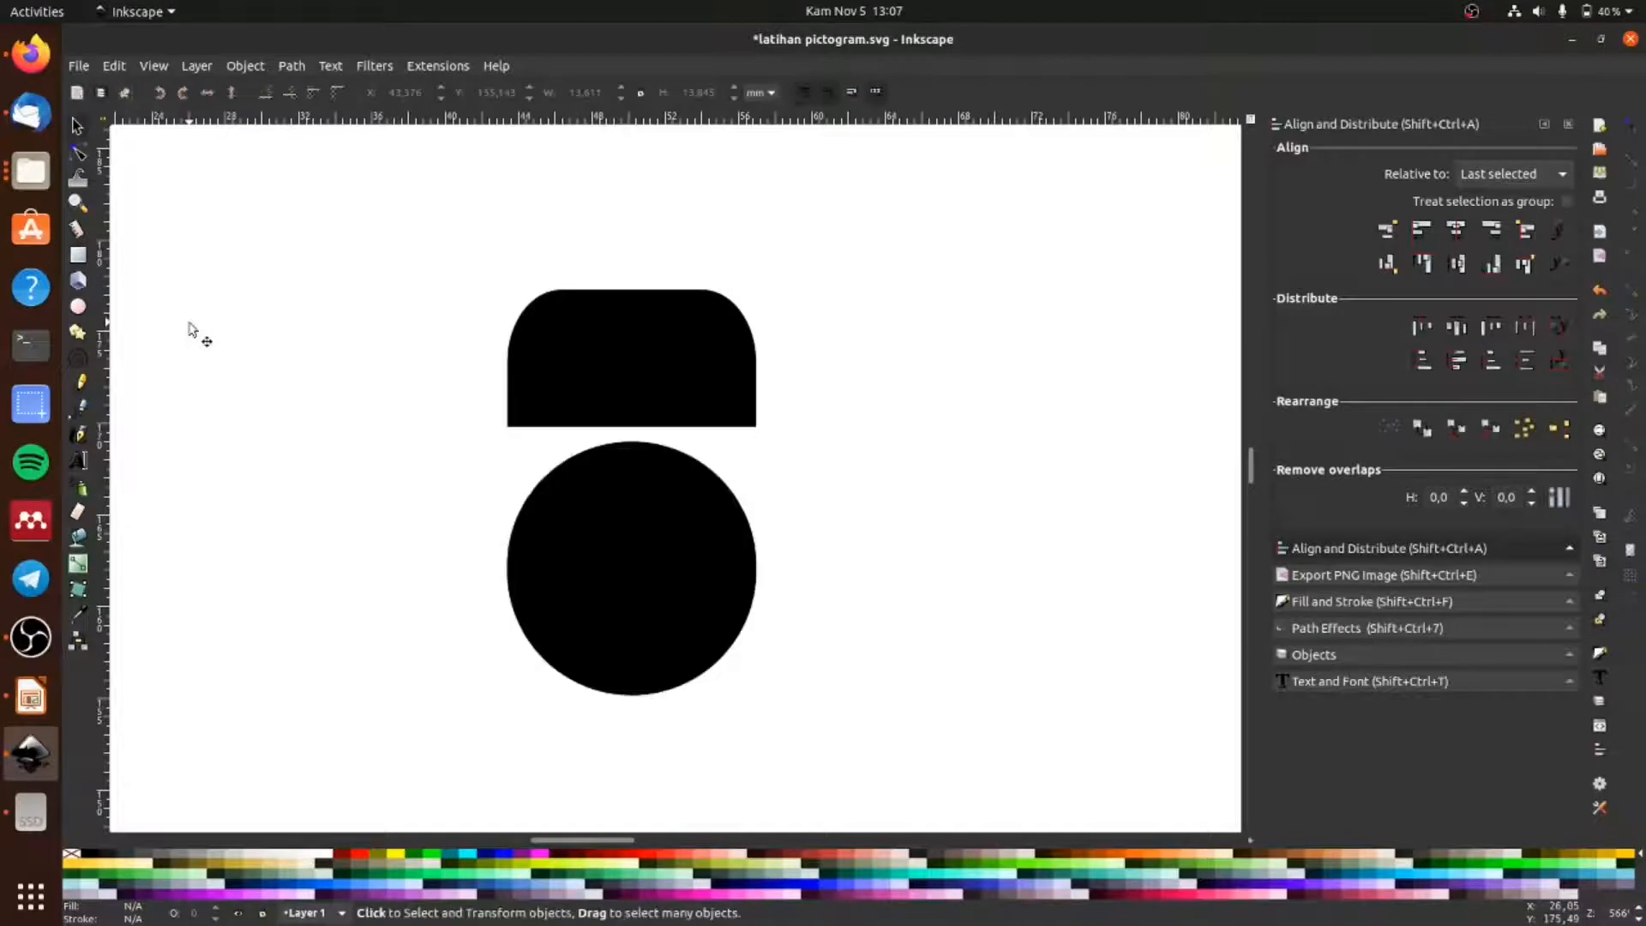
pyautogui.hotkey('ctrl', 'z')
pyautogui.hotkey('ctrl', 'z')
# Step: Stretch the rectangle downward to a height of about 20.3 mm and fully round its corners
pyautogui.click(654, 633)
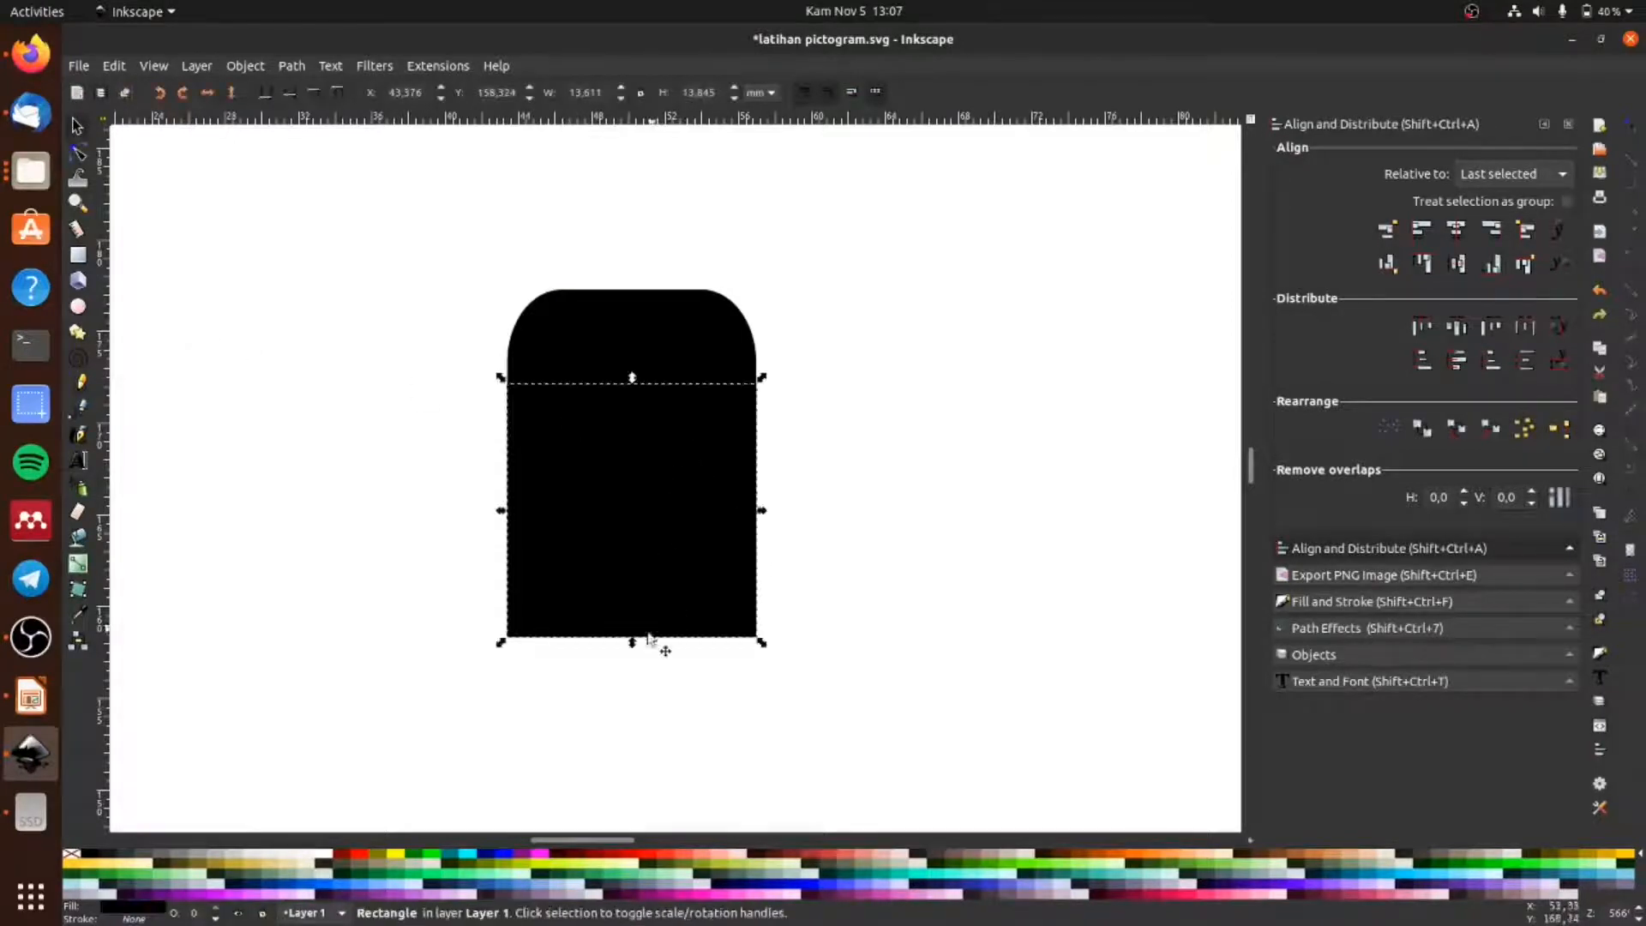
pyautogui.moveTo(632, 644); pyautogui.dragTo(628, 771)
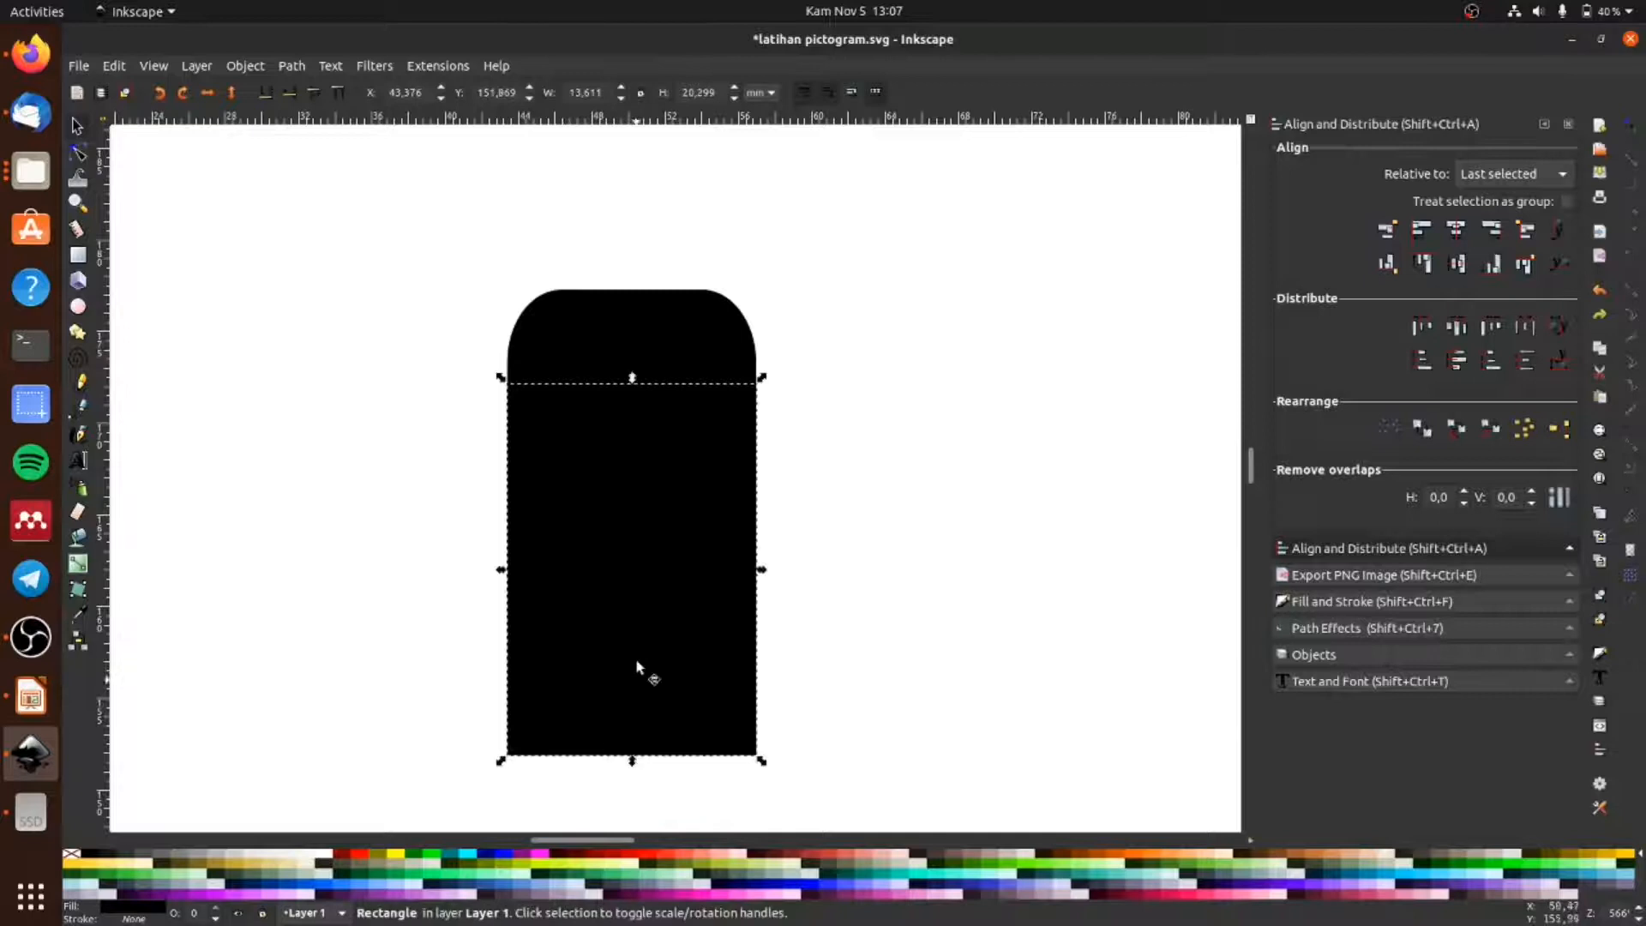
pyautogui.click(79, 155)
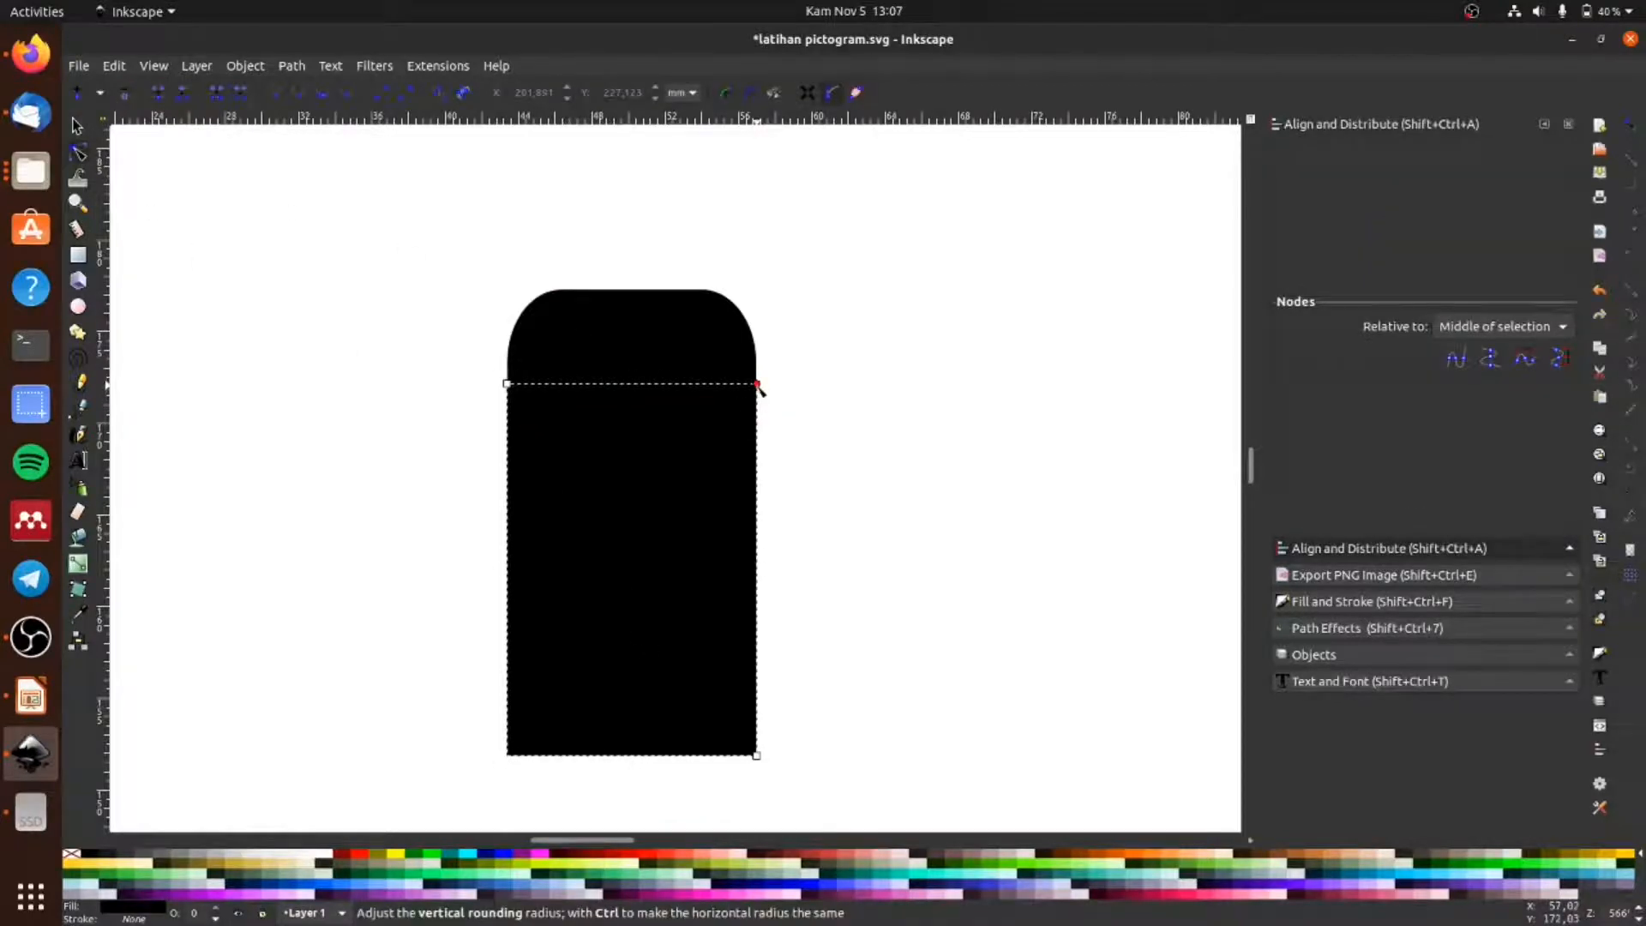
pyautogui.moveTo(757, 387); pyautogui.dragTo(746, 542)
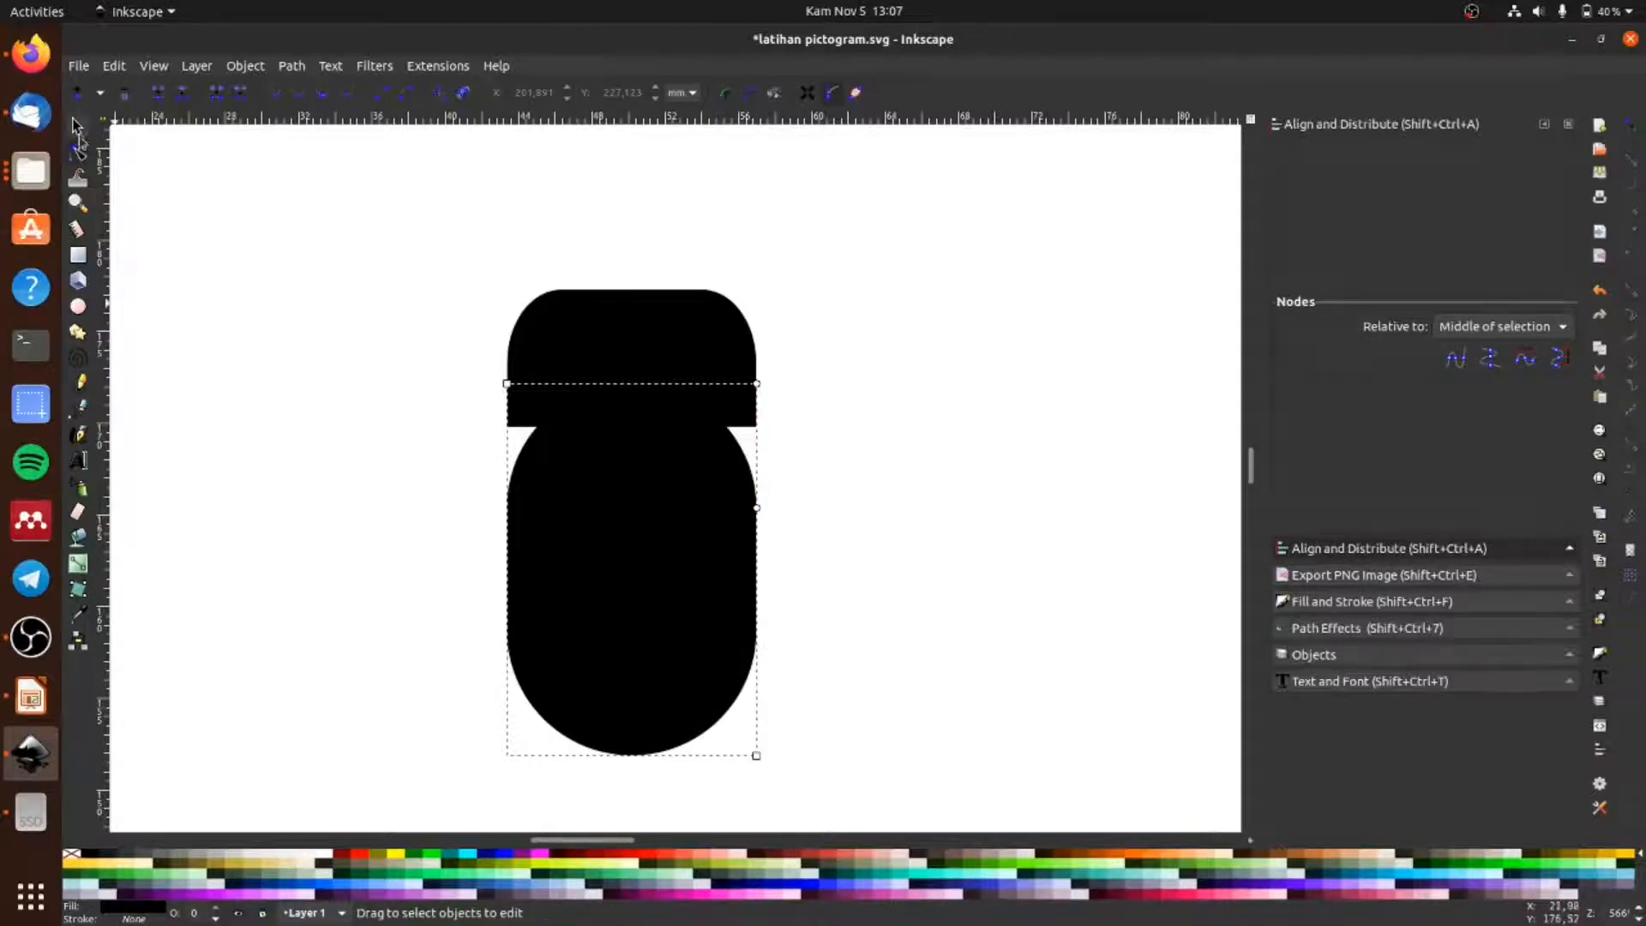
# Step: Move the rounded face shape down so a narrow gap separates it from the cap
pyautogui.click(79, 128)
pyautogui.click(286, 400)
pyautogui.moveTo(667, 471); pyautogui.dragTo(659, 501)
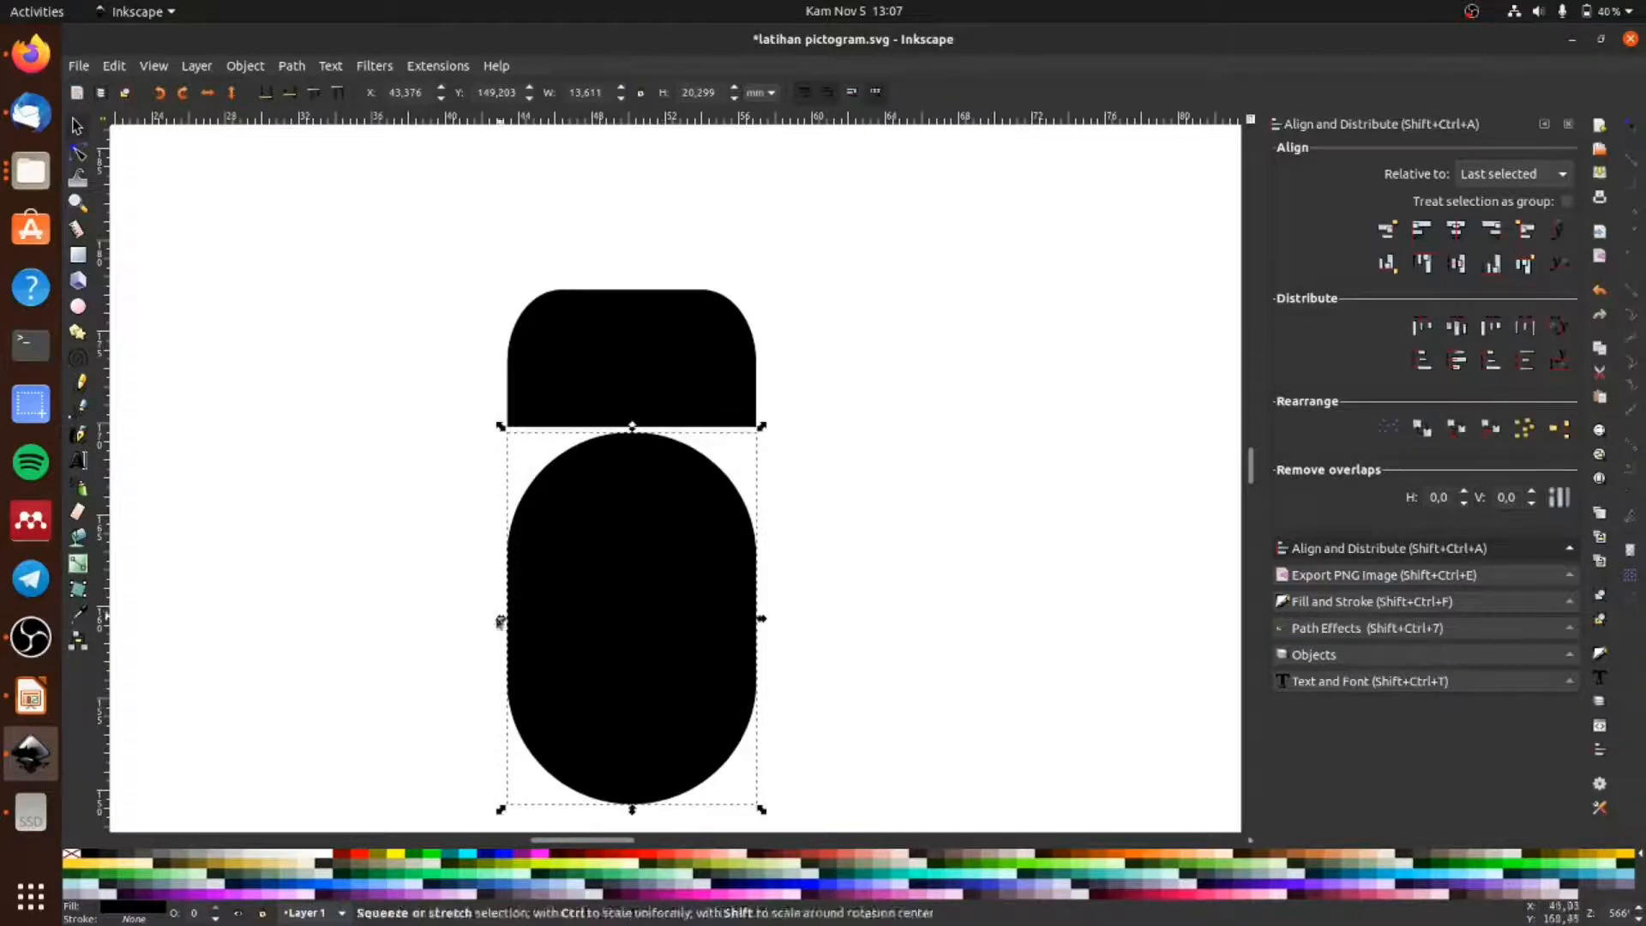
pyautogui.click(885, 450)
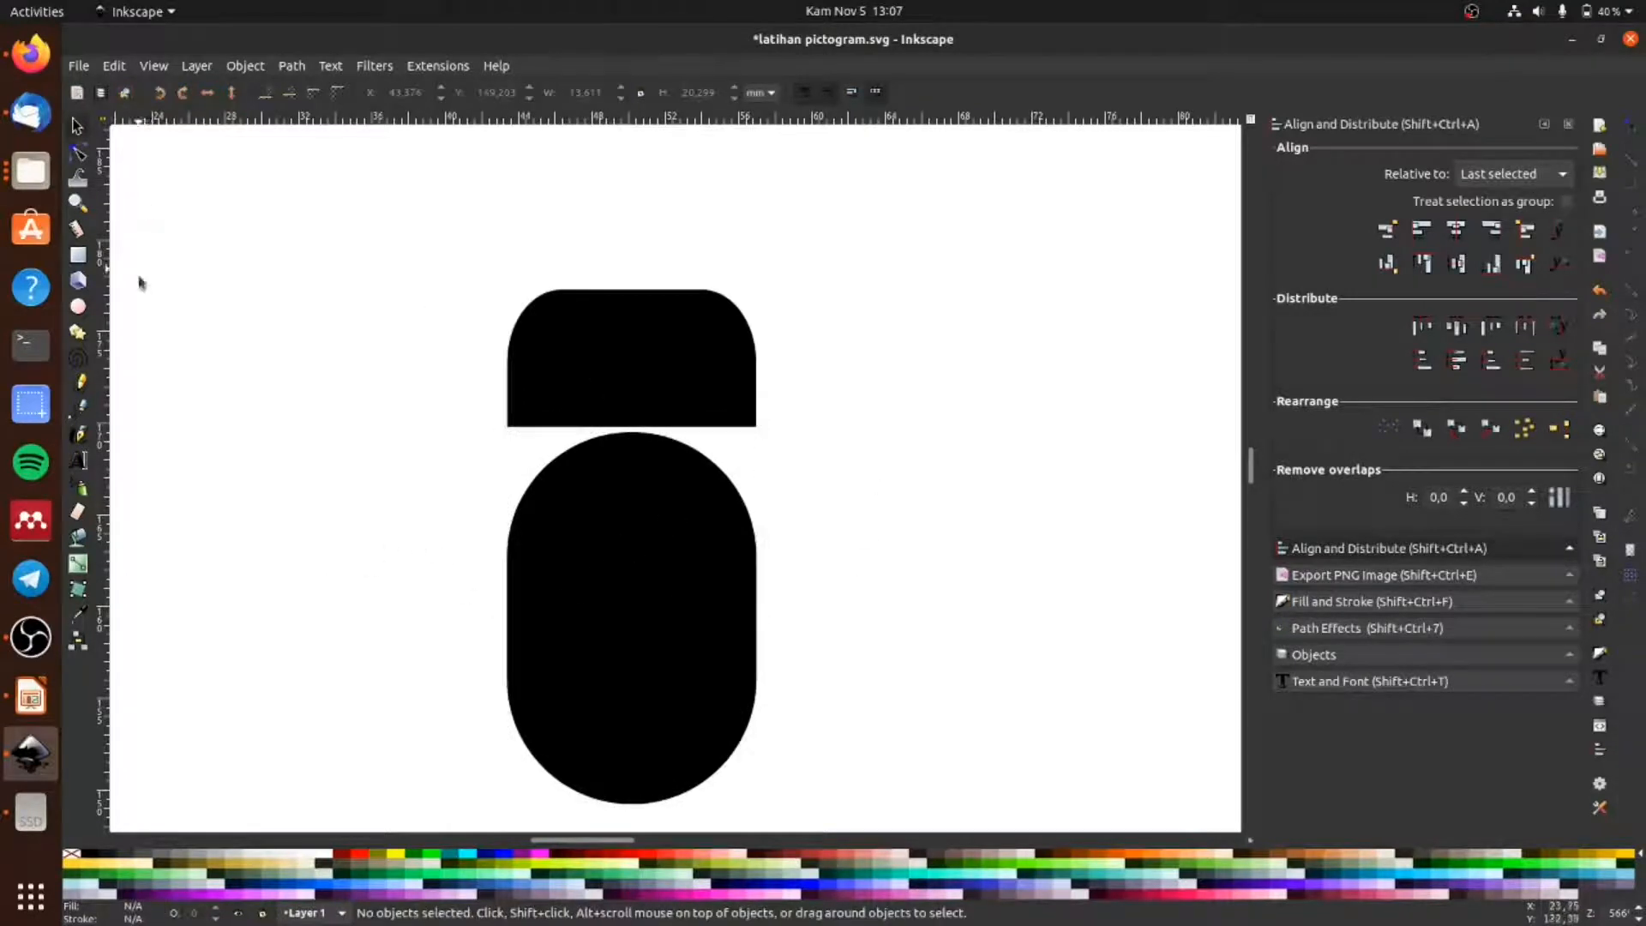
# Step: Subtract a rectangle about 23.9 by 12 mm from the face shape's upper part with Difference, and move the remainder up just below the cap
pyautogui.click(78, 254)
pyautogui.moveTo(396, 396); pyautogui.dragTo(835, 613)
pyautogui.click(77, 126)
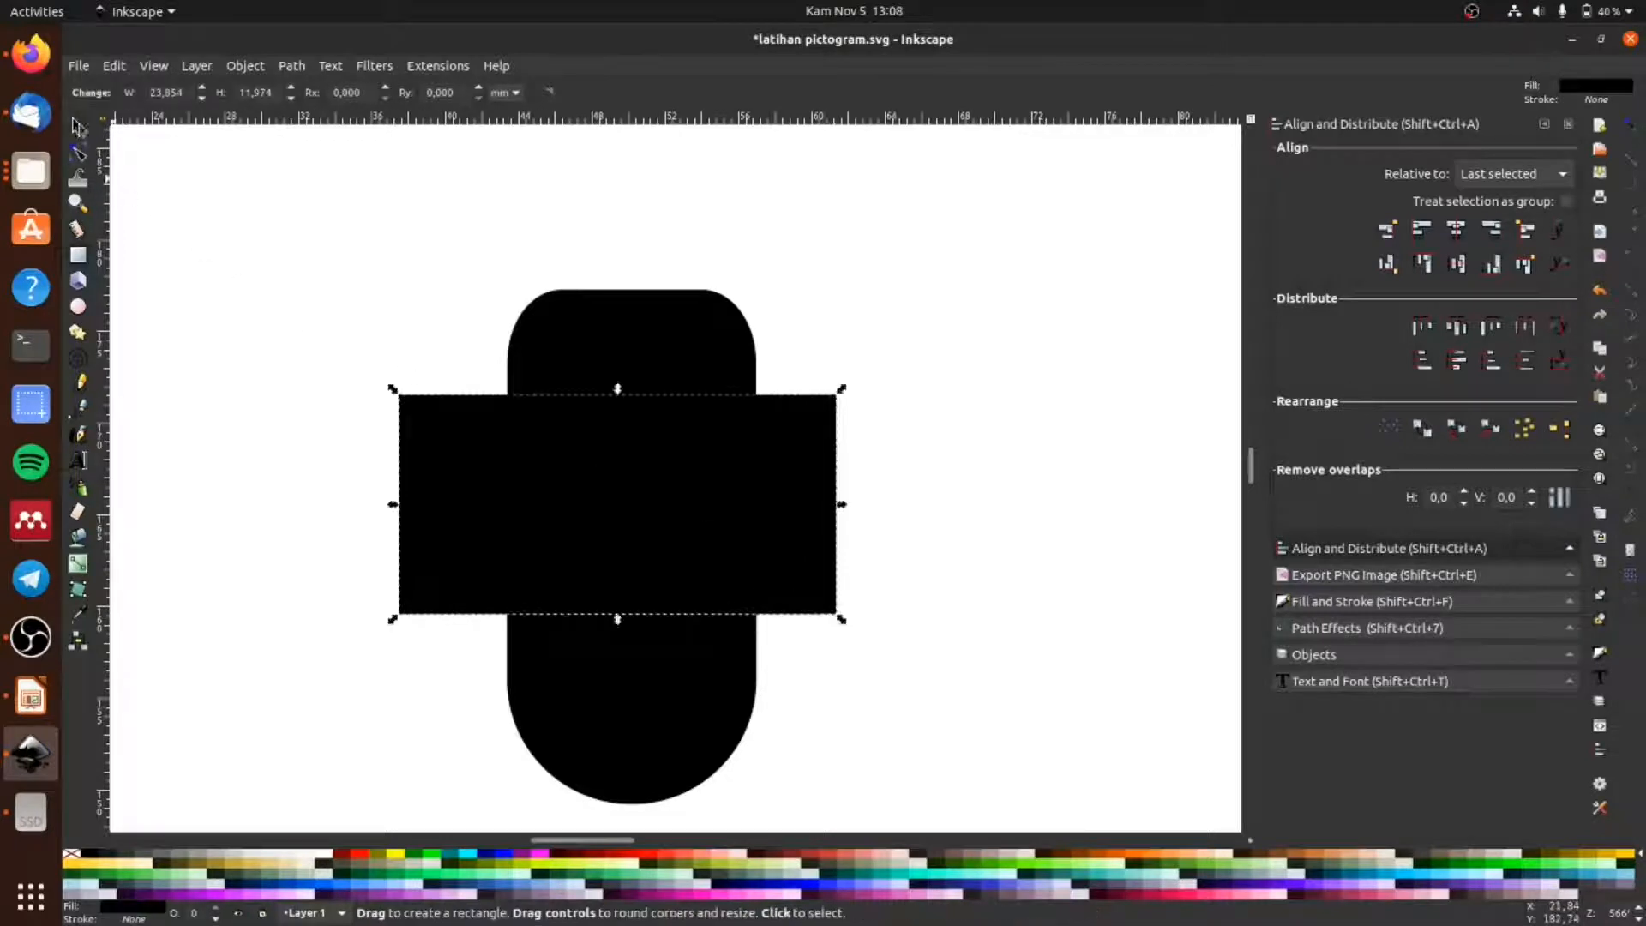
pyautogui.keyDown('shift'); pyautogui.click(636, 691); pyautogui.keyUp('shift')
pyautogui.click(291, 67)
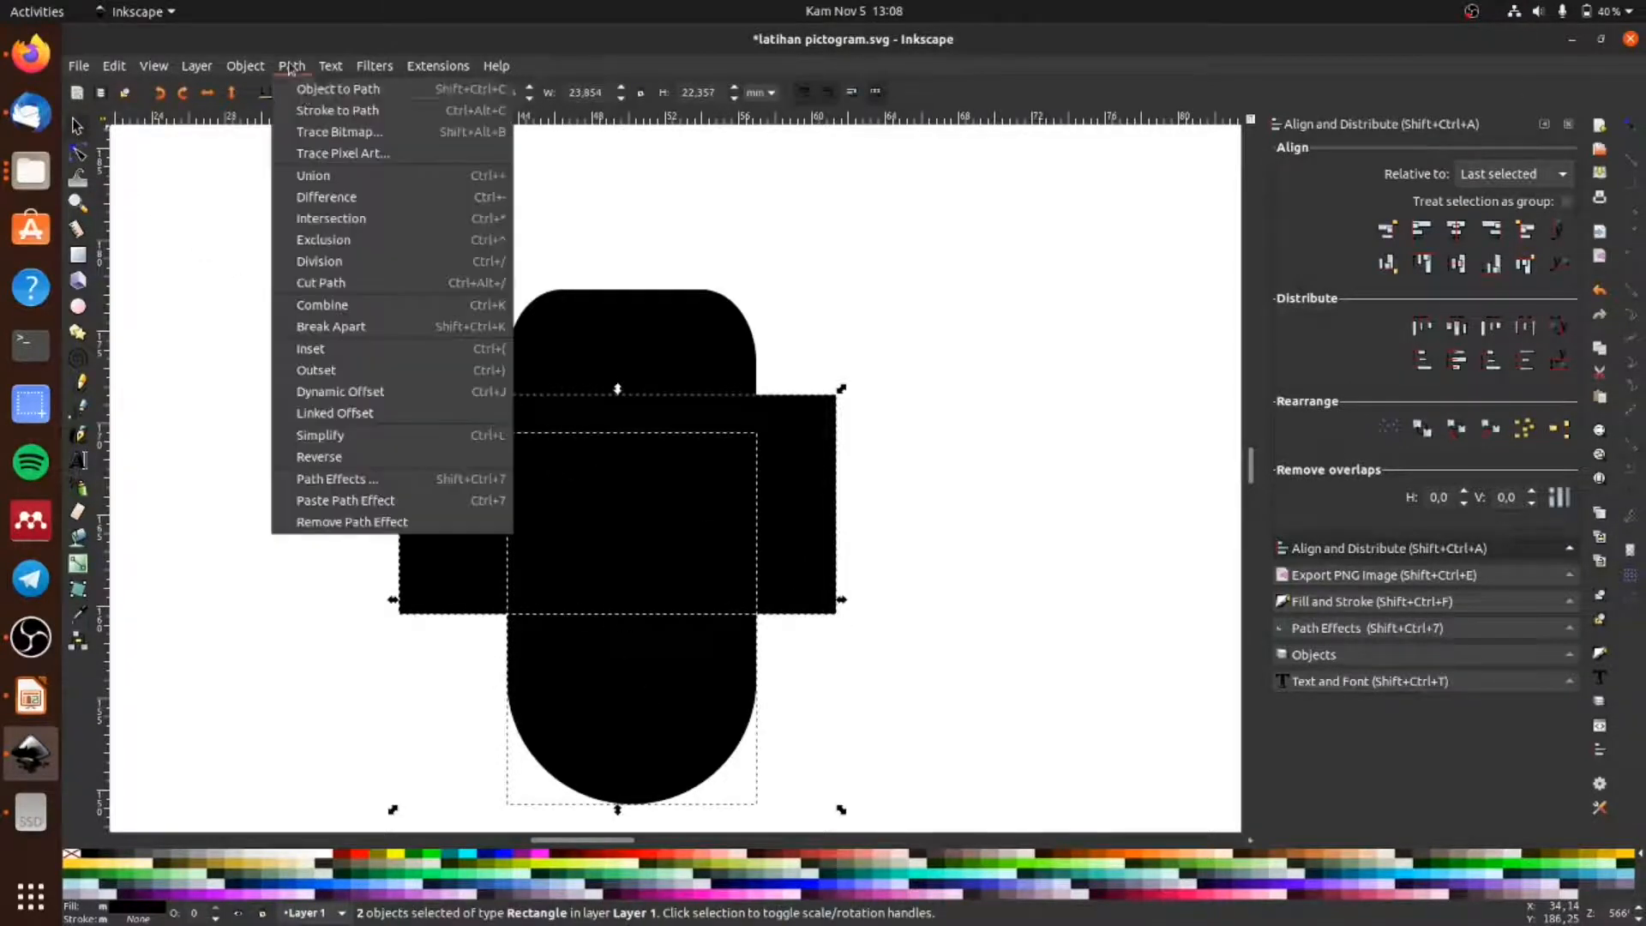
pyautogui.click(351, 198)
pyautogui.click(785, 557)
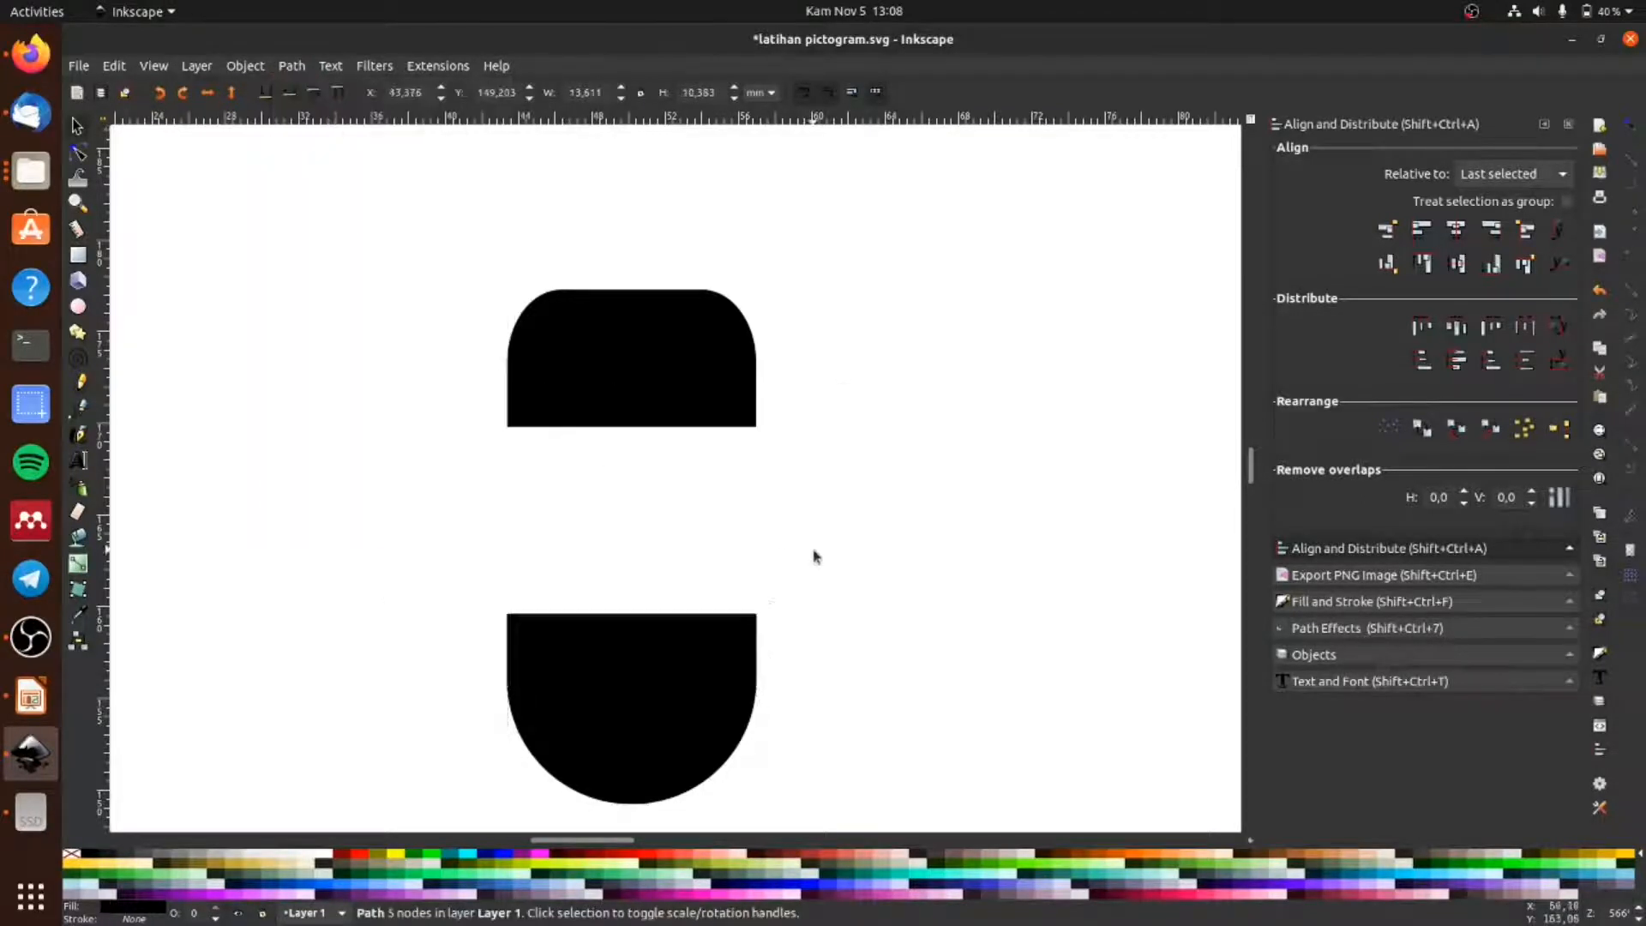
pyautogui.moveTo(692, 671); pyautogui.dragTo(691, 507)
# Step: Examine the example pictograms above the drawing, comparing the example man's head and shoulders with the new head
pyautogui.scroll(-2, 783, 416)
pyautogui.scroll(10, 805, 352)
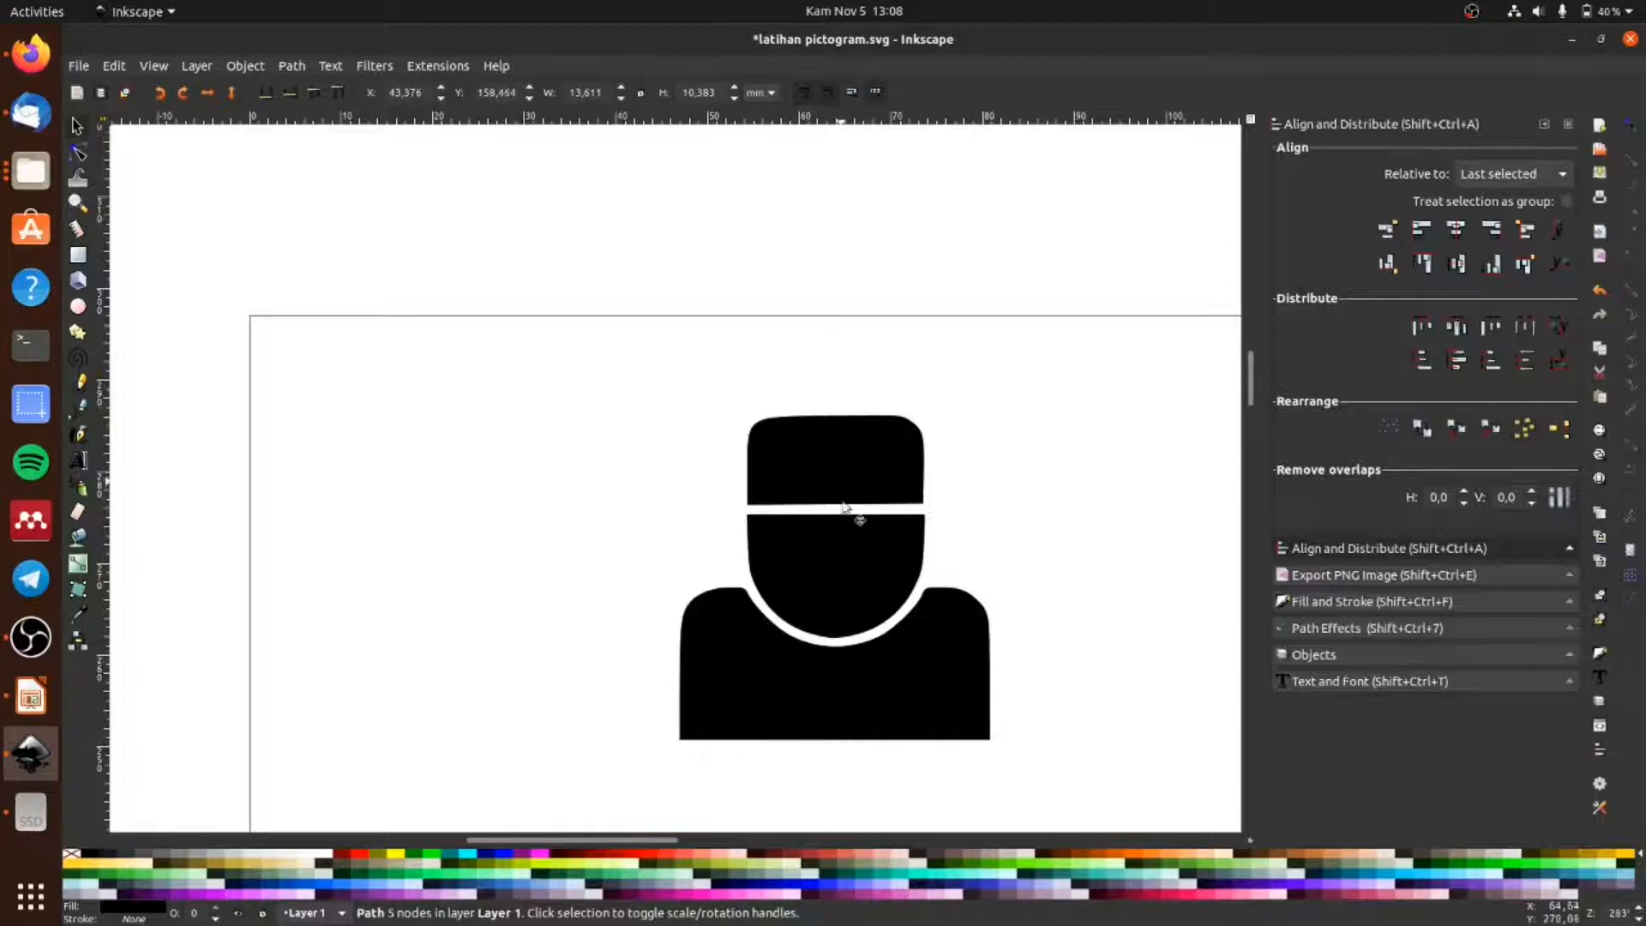
pyautogui.scroll(-5, 847, 581)
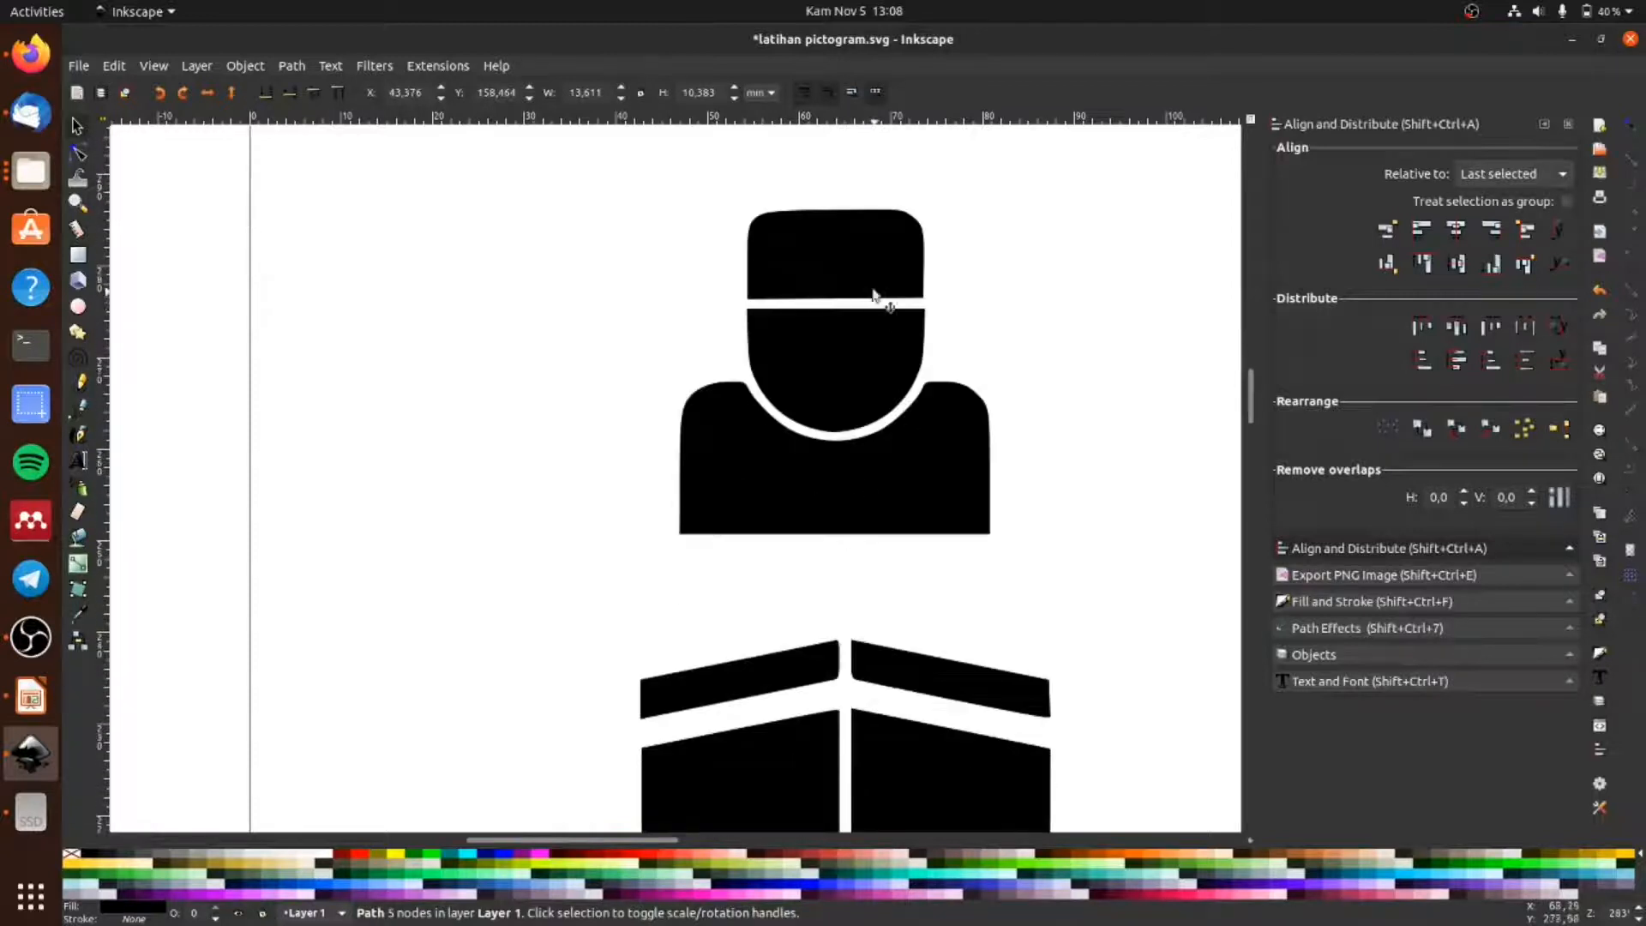
pyautogui.scroll(-15, 871, 363)
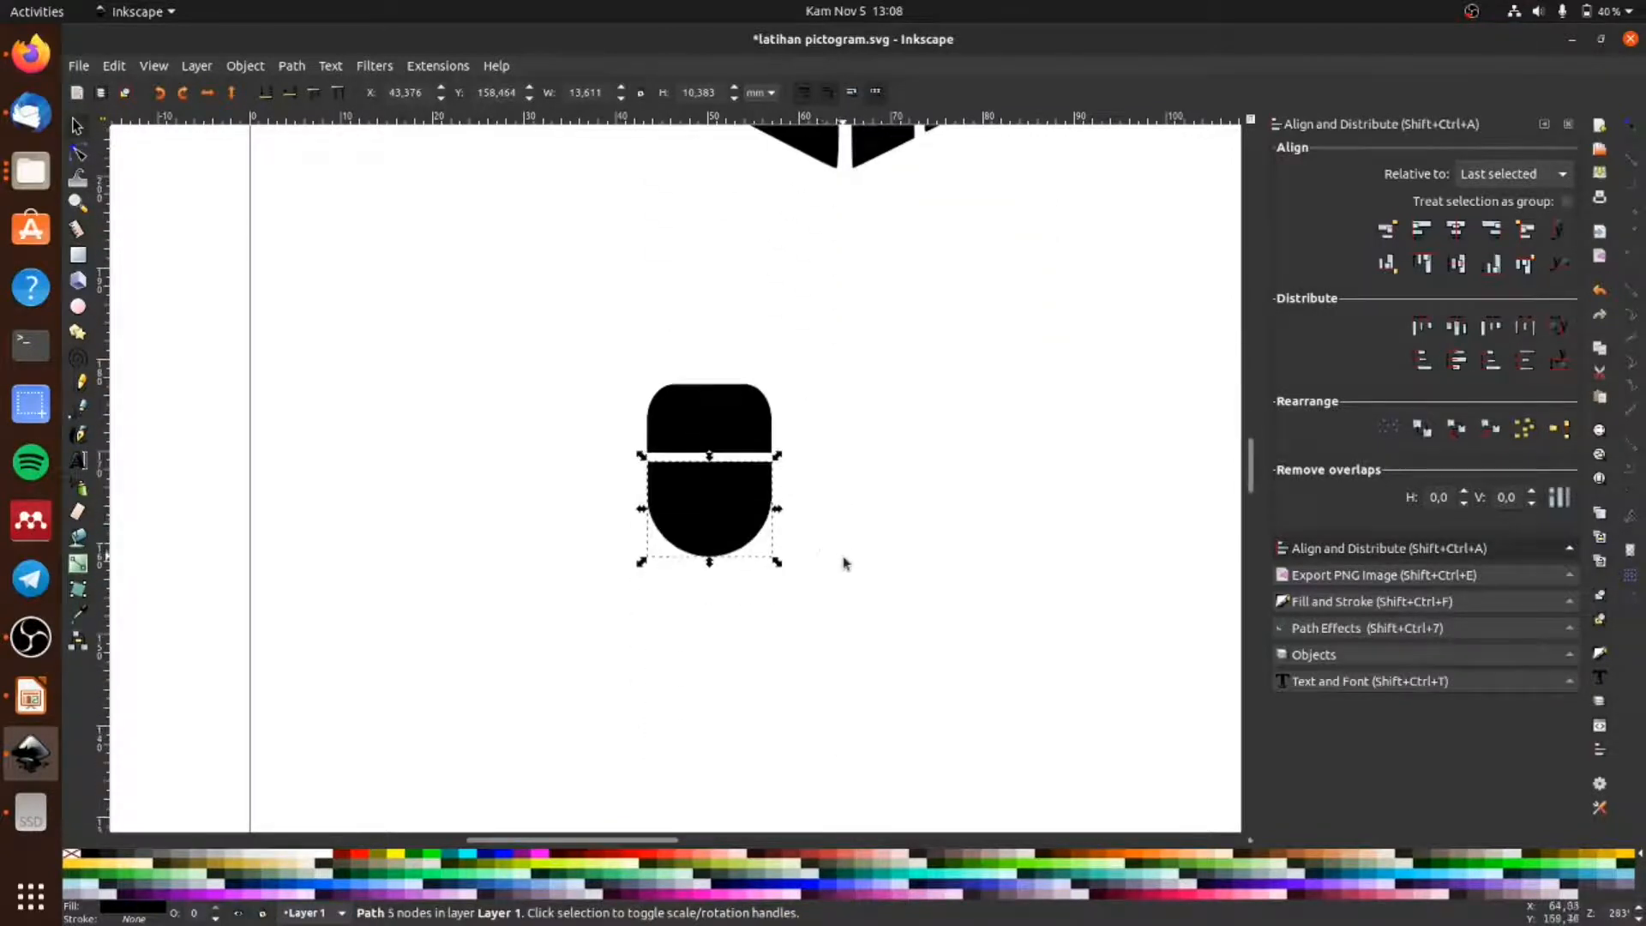
pyautogui.click(948, 519)
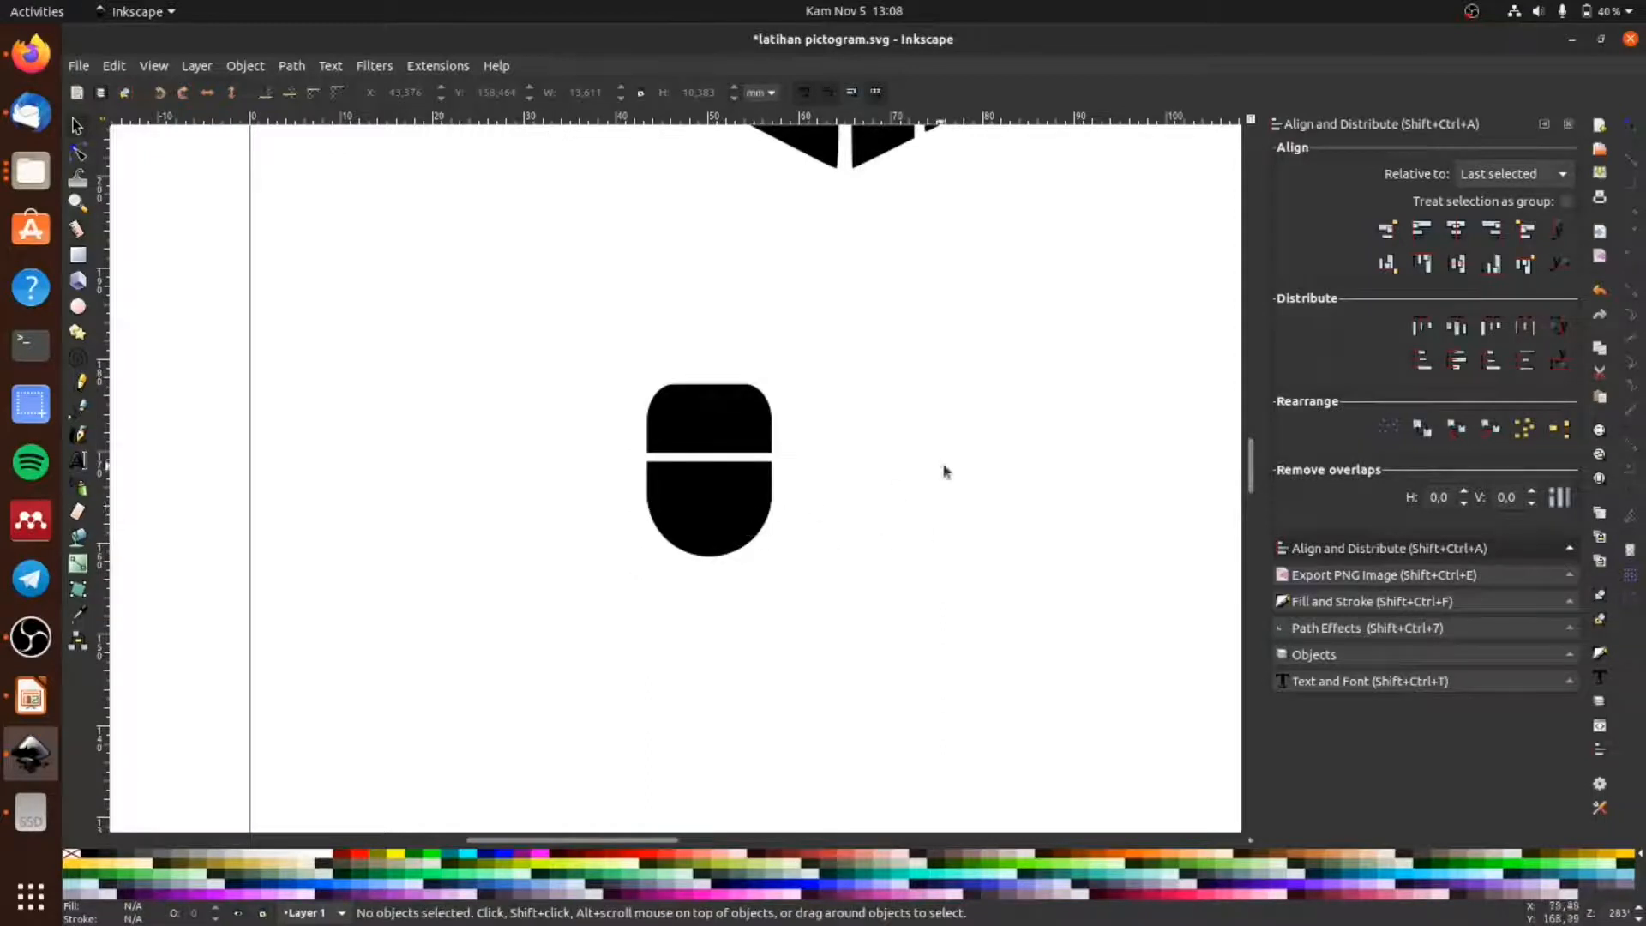
pyautogui.scroll(6, 982, 514)
pyautogui.scroll(9, 986, 497)
pyautogui.scroll(-13, 969, 386)
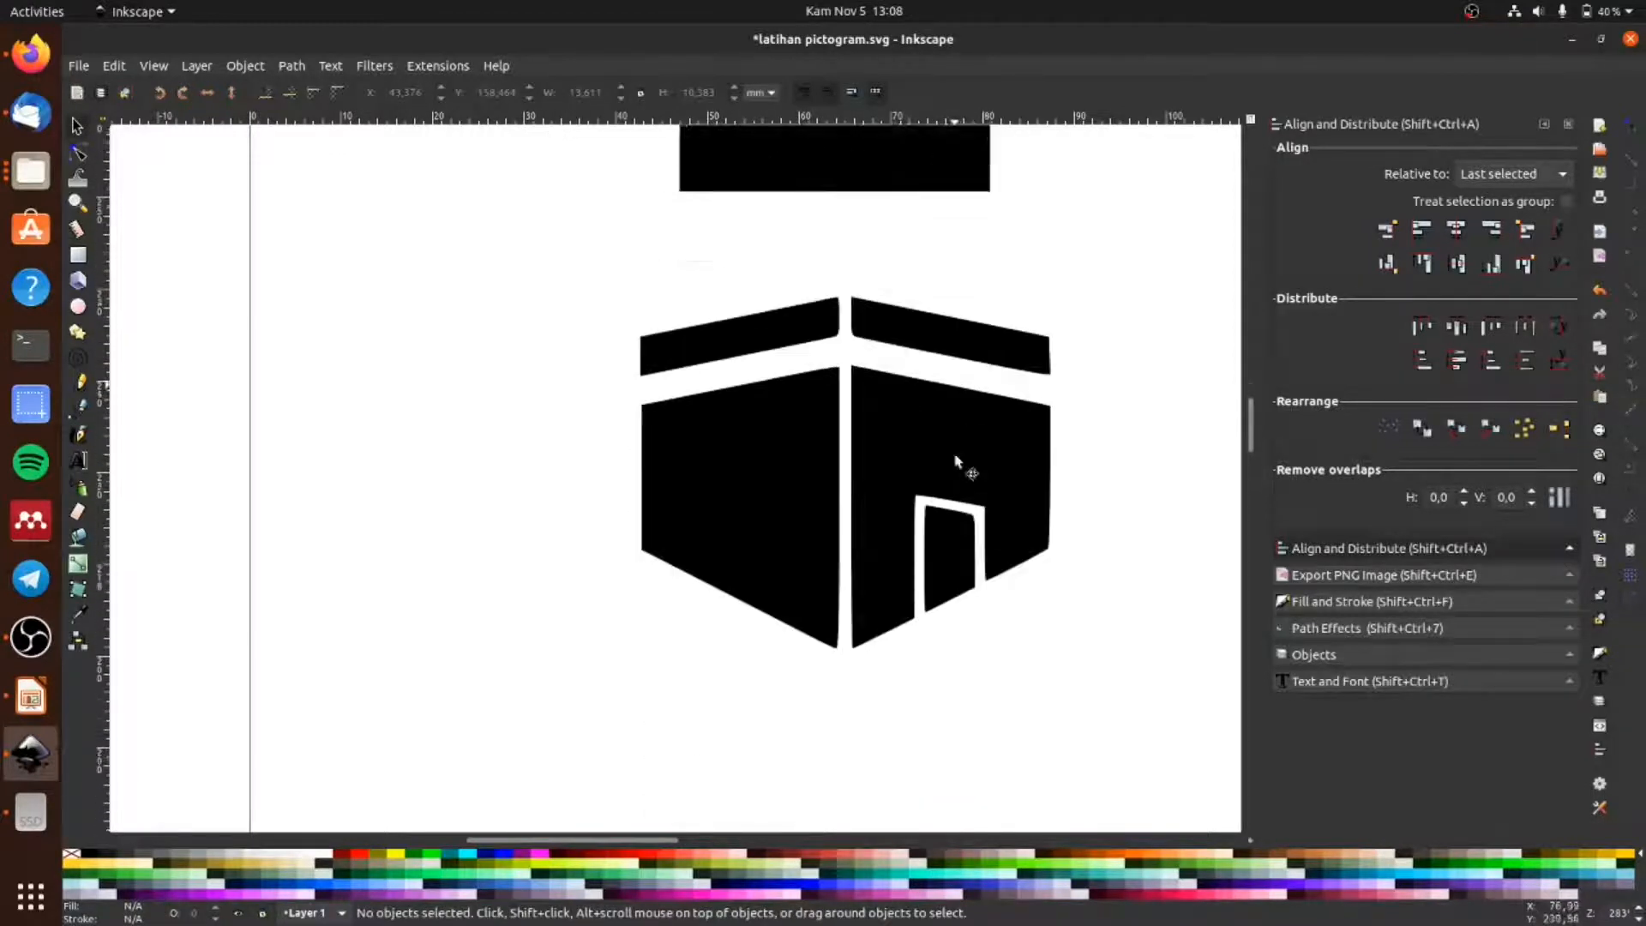
pyautogui.scroll(-8, 814, 570)
pyautogui.scroll(3, 811, 563)
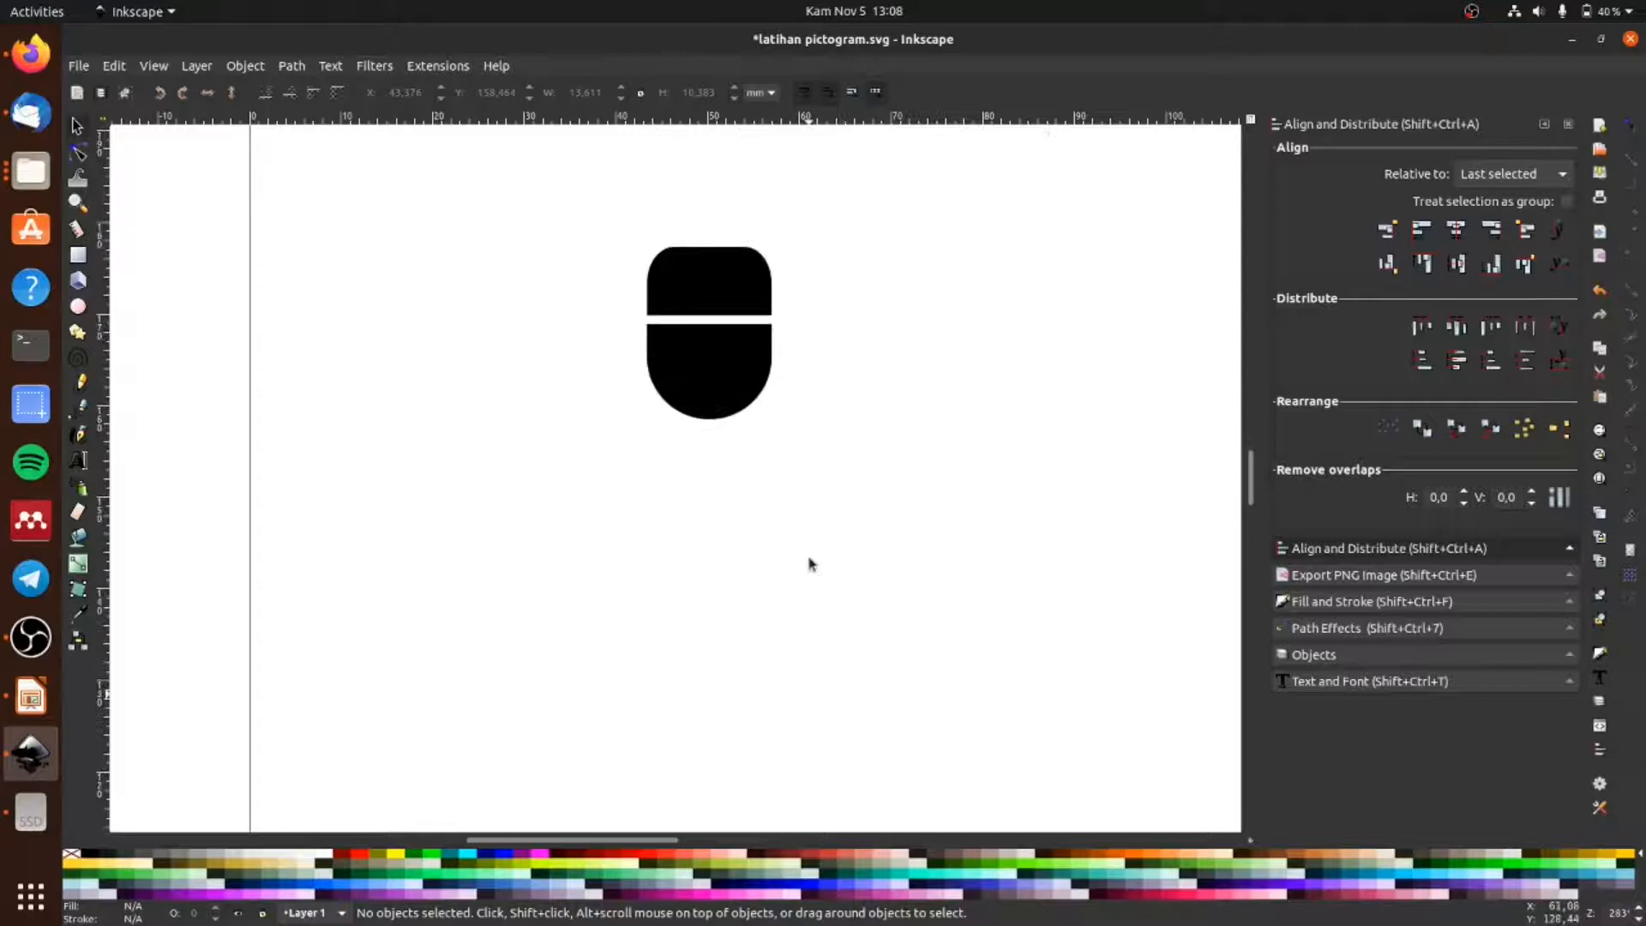
# Step: Draw a body rectangle about 24.2 by 20.3 mm, overlapping the lower half of the face
pyautogui.click(79, 256)
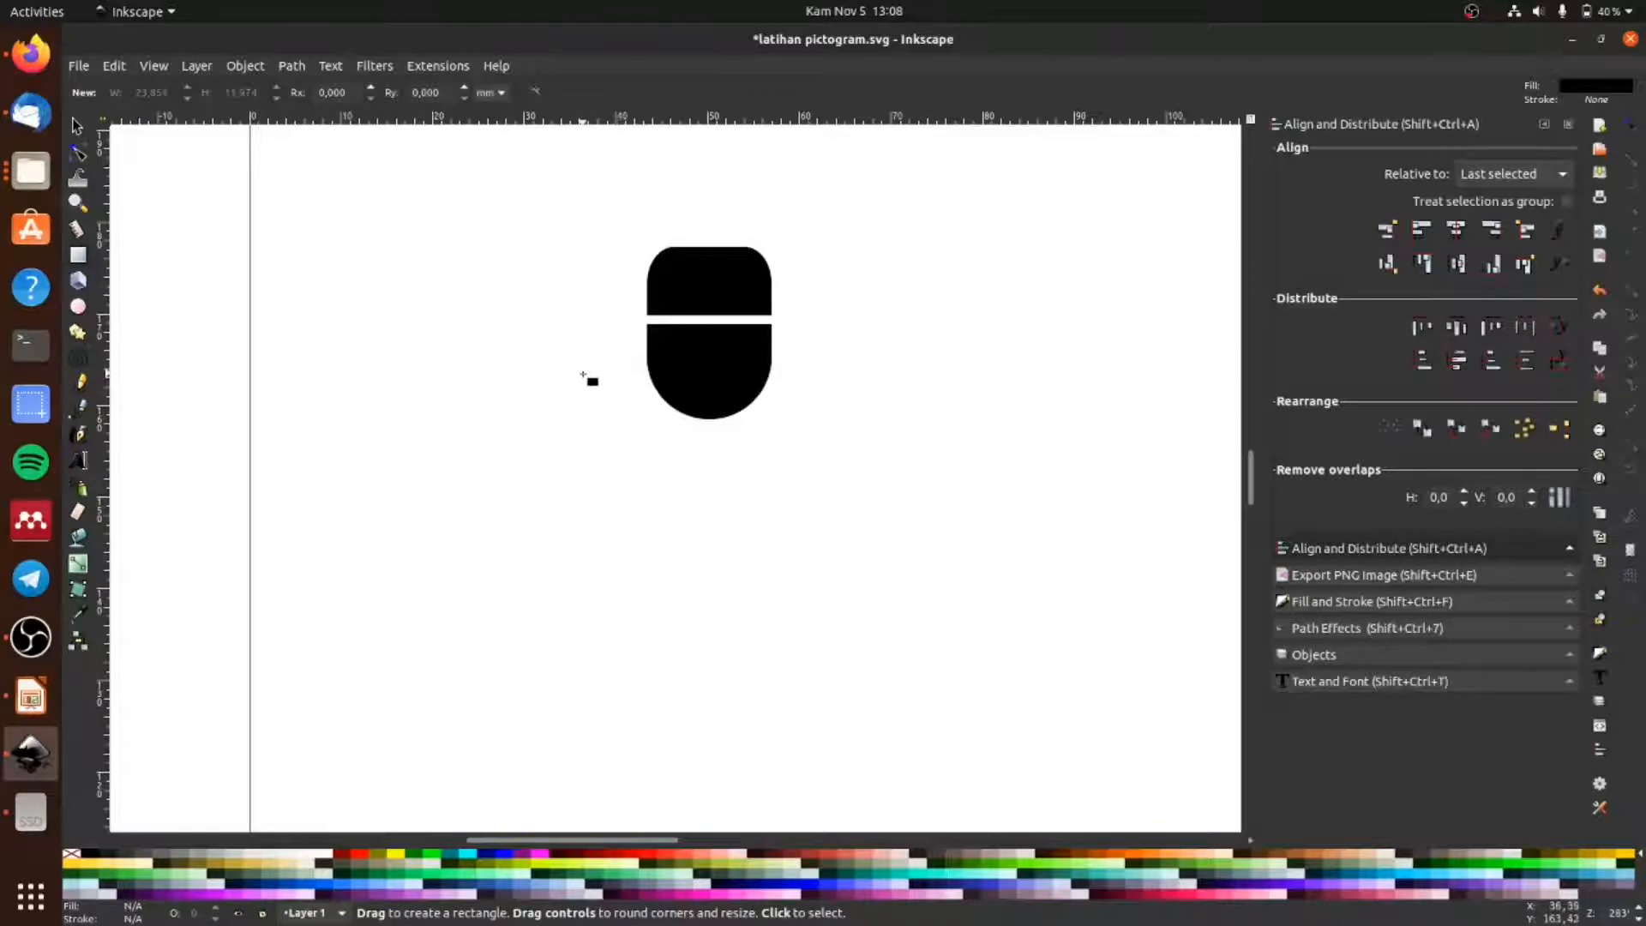
pyautogui.moveTo(592, 375); pyautogui.dragTo(815, 561)
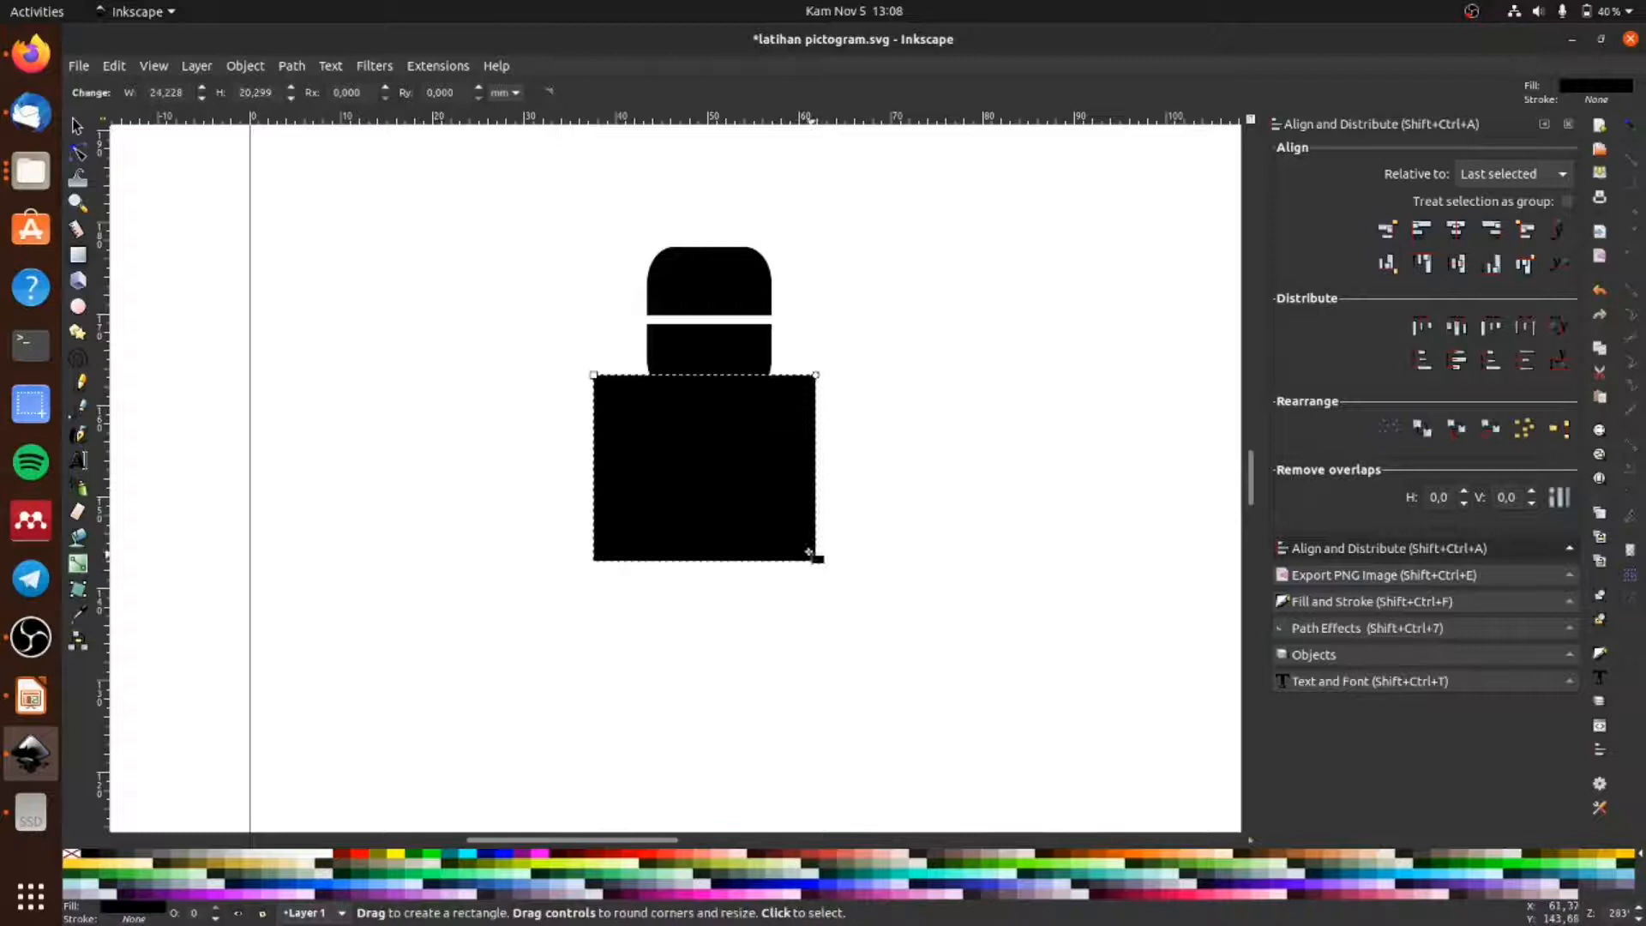
pyautogui.click(78, 126)
pyautogui.click(390, 418)
# Step: Center the body rectangle horizontally on the face, aligning relative to the last selected object
pyautogui.click(706, 435)
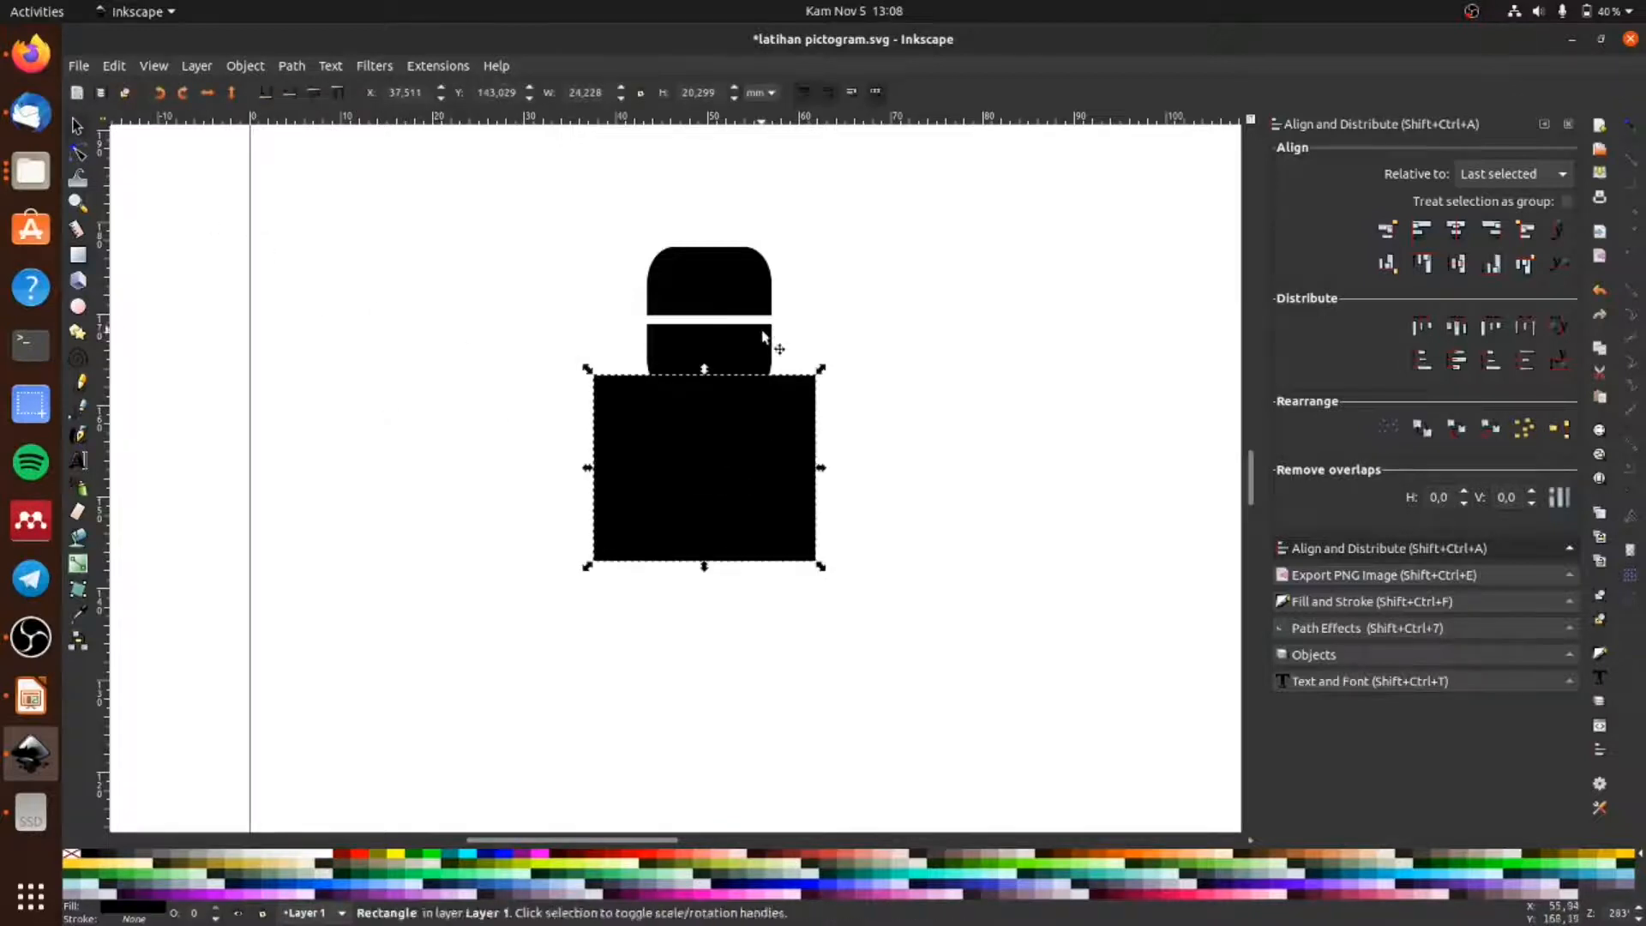
pyautogui.keyDown('shift'); pyautogui.click(755, 343); pyautogui.keyUp('shift')
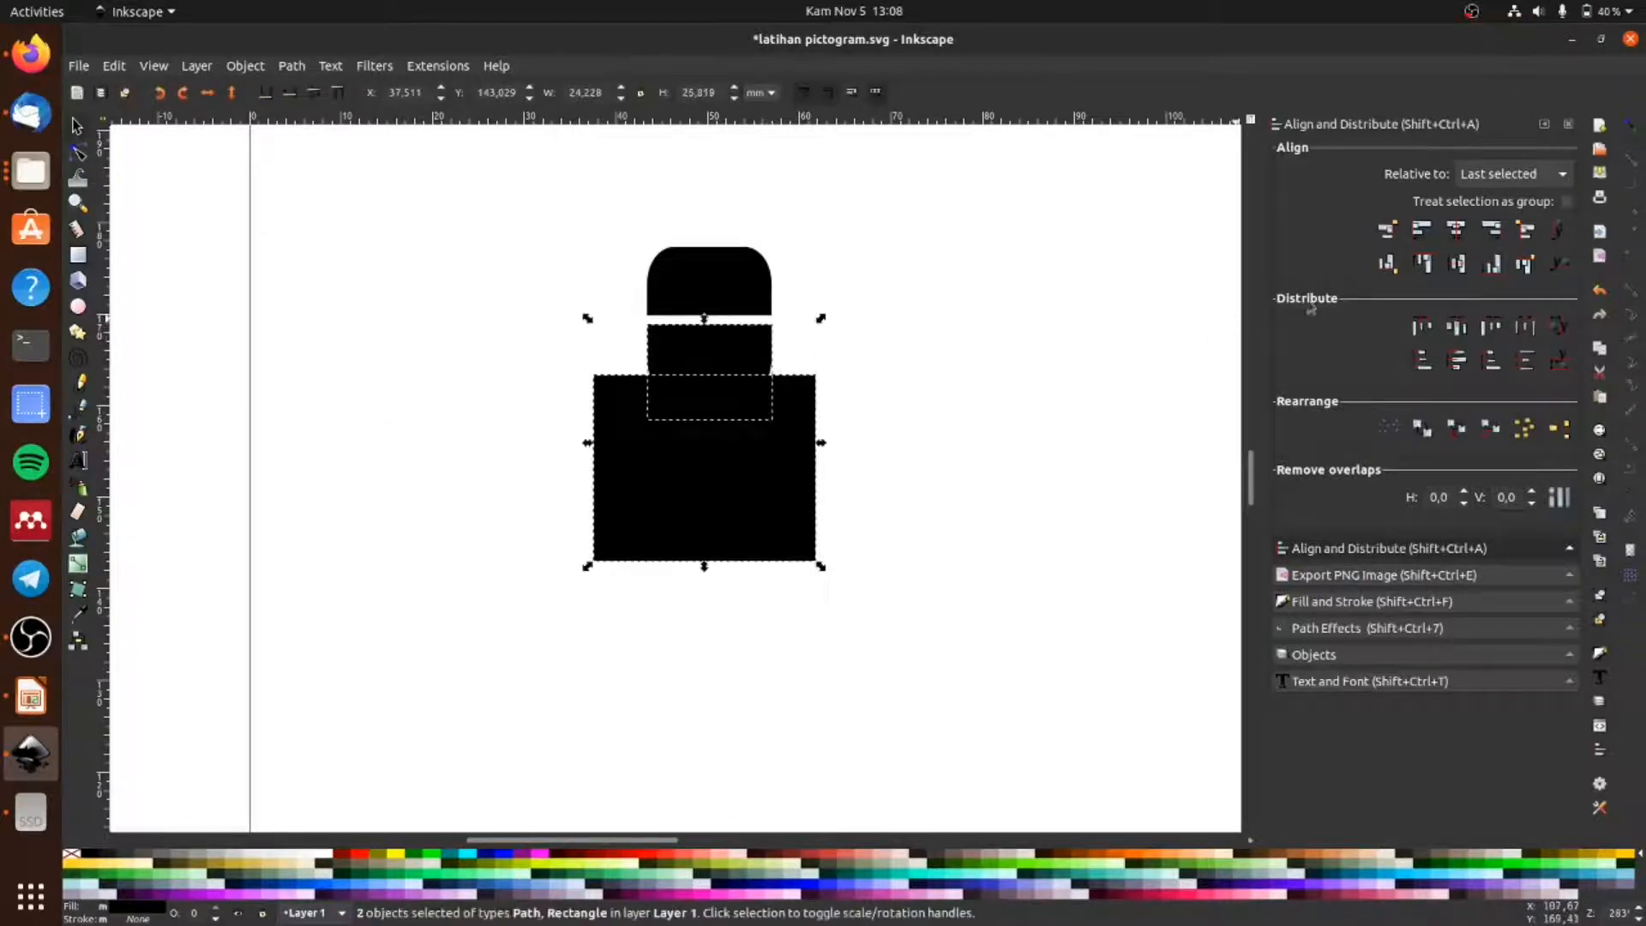
pyautogui.click(1459, 233)
pyautogui.click(1007, 506)
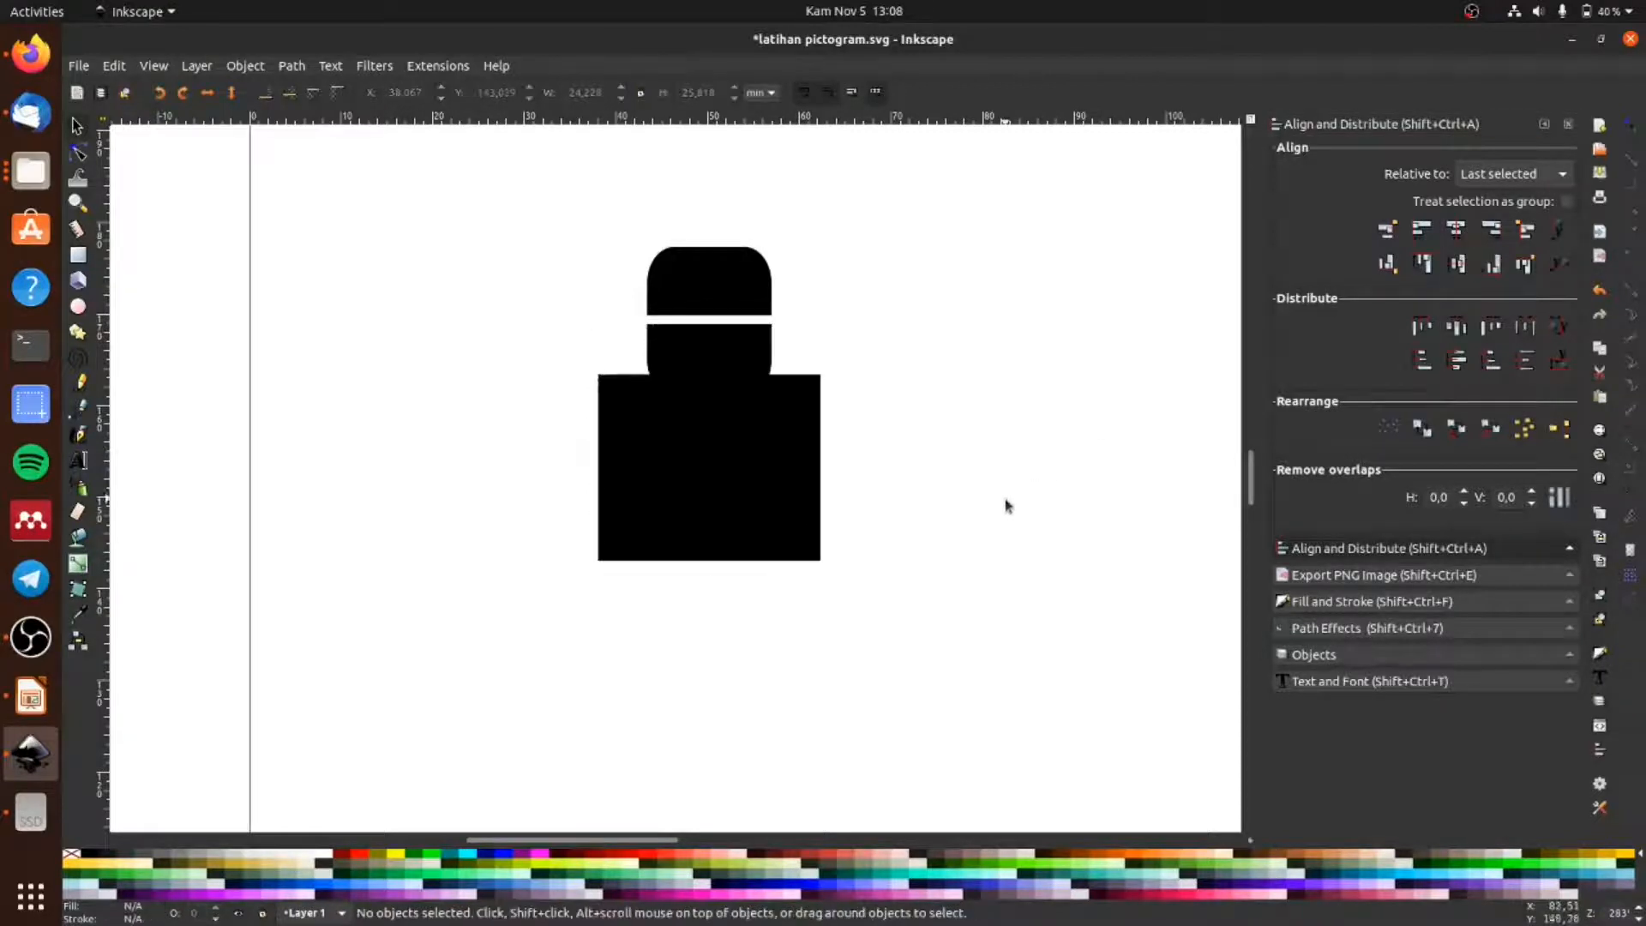
# Step: Round the body rectangle's corners moderately and shift the body down slightly
pyautogui.click(786, 429)
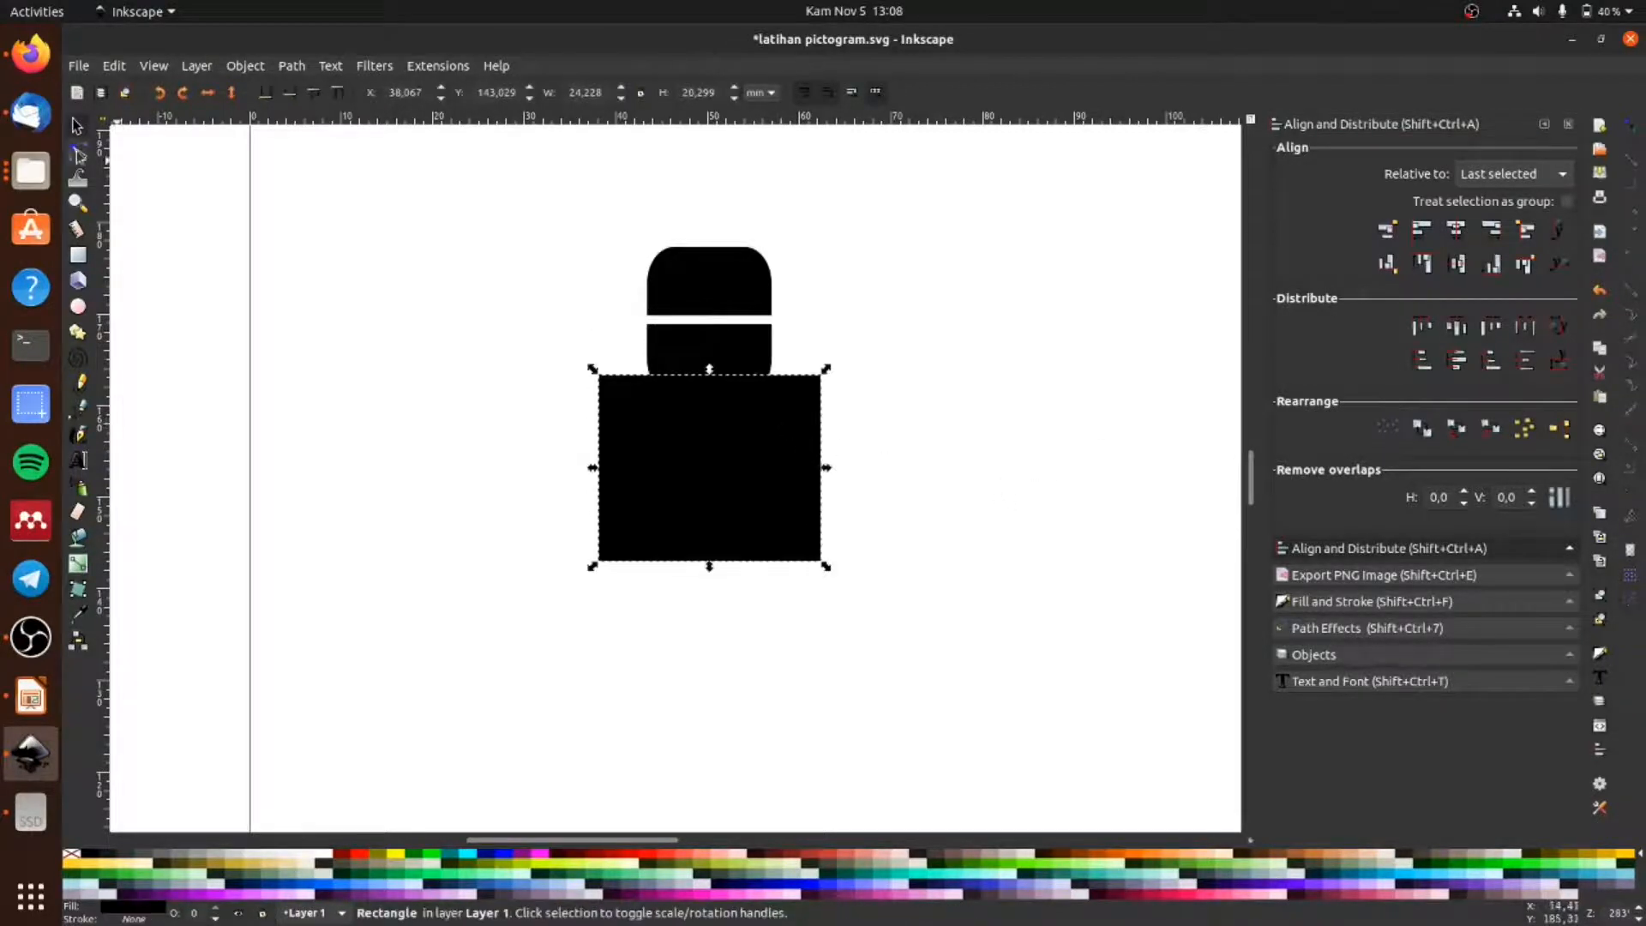
pyautogui.click(78, 155)
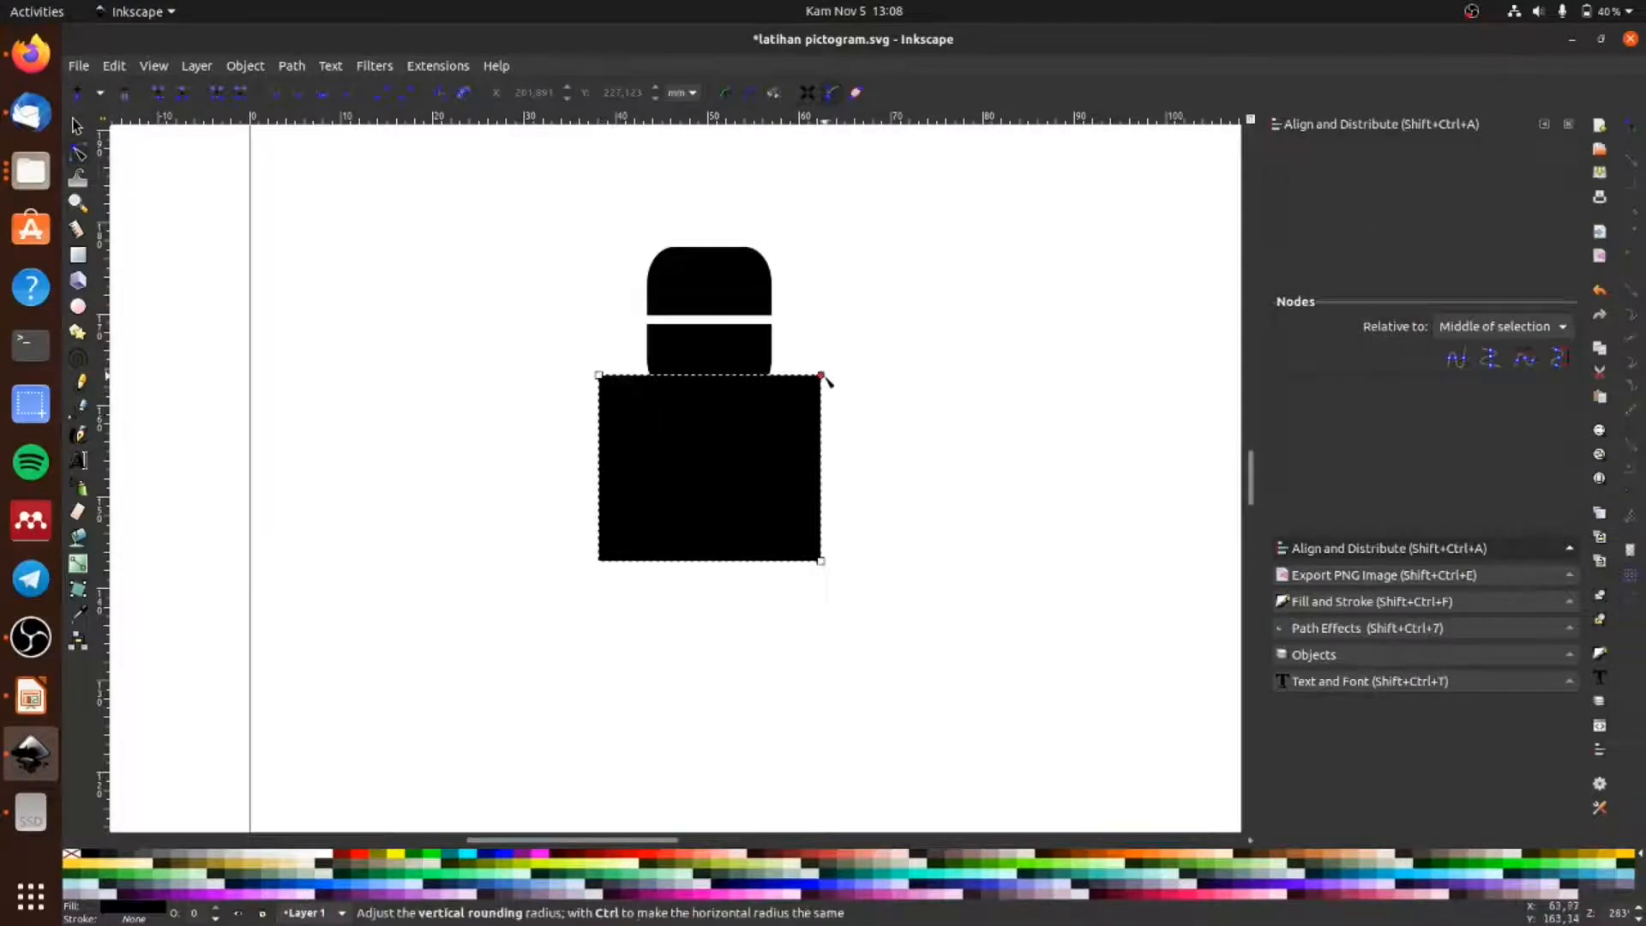
pyautogui.moveTo(823, 385); pyautogui.dragTo(823, 403)
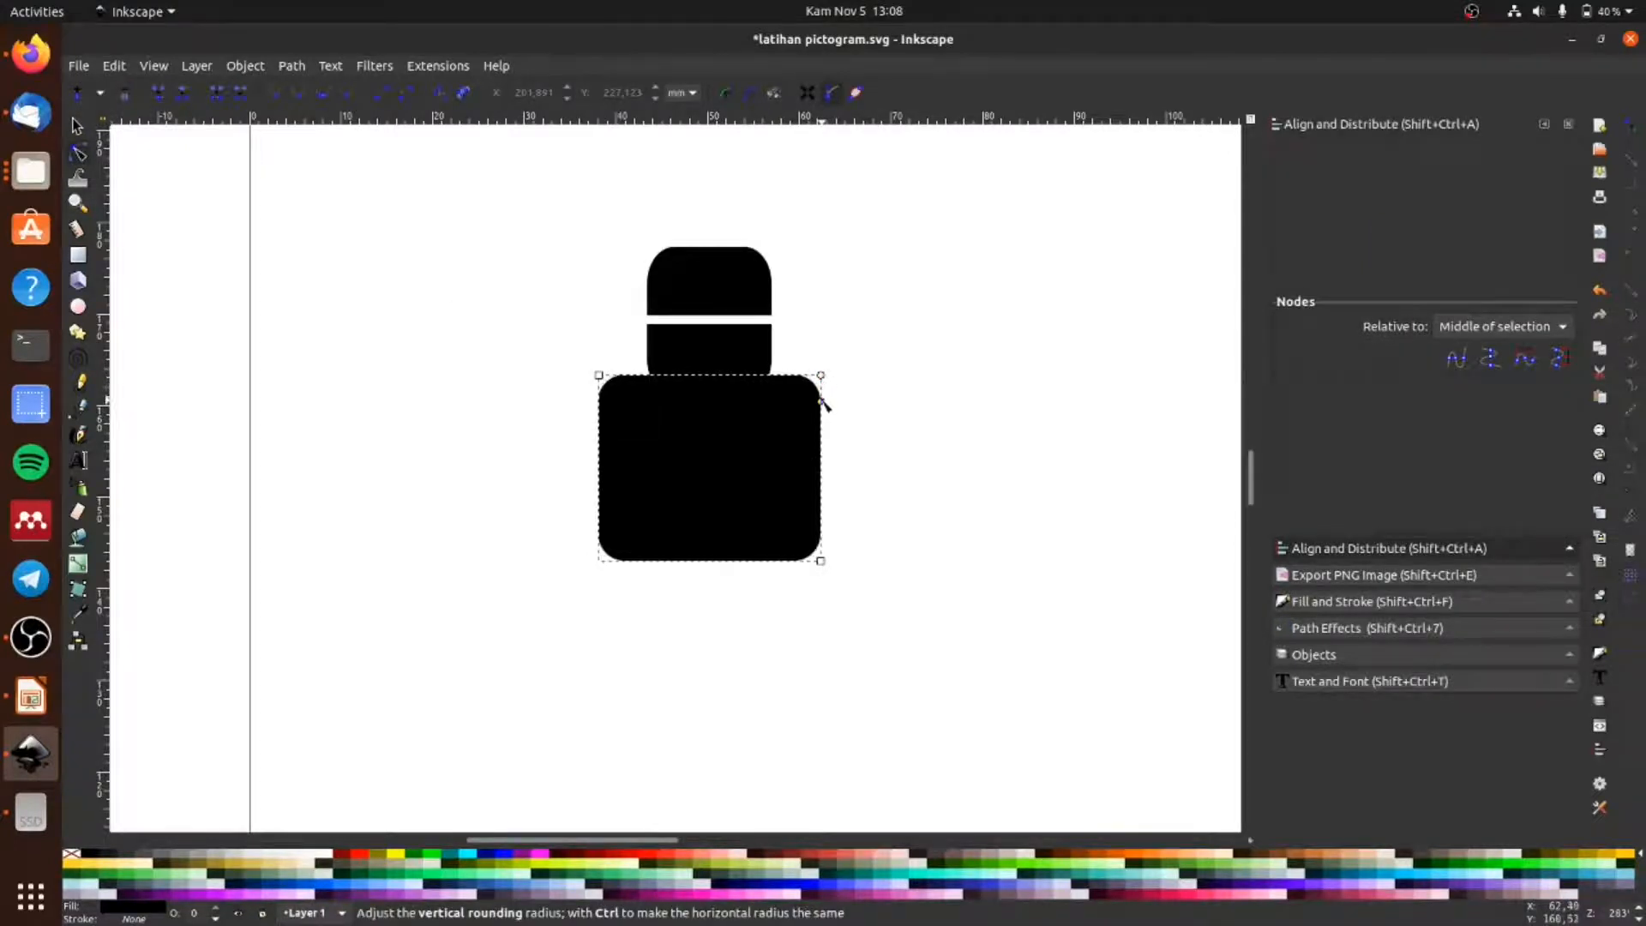
pyautogui.click(77, 127)
pyautogui.click(385, 467)
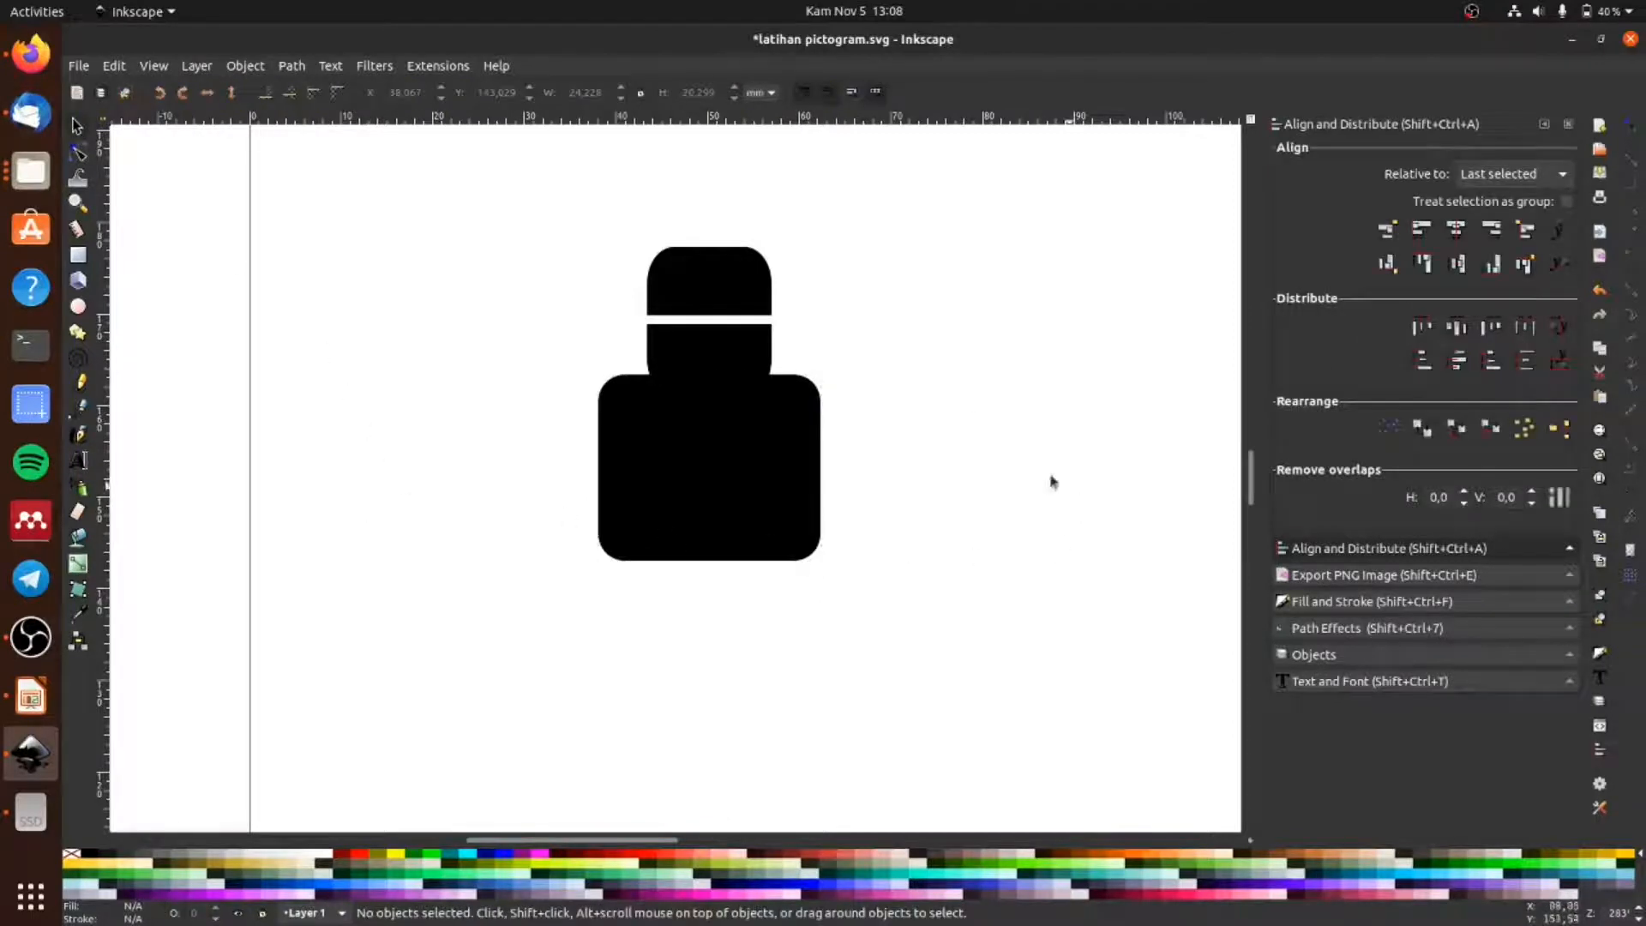
pyautogui.moveTo(762, 486)
pyautogui.mouseDown()
pyautogui.moveTo(760, 579)
pyautogui.moveTo(759, 482)
pyautogui.mouseUp()
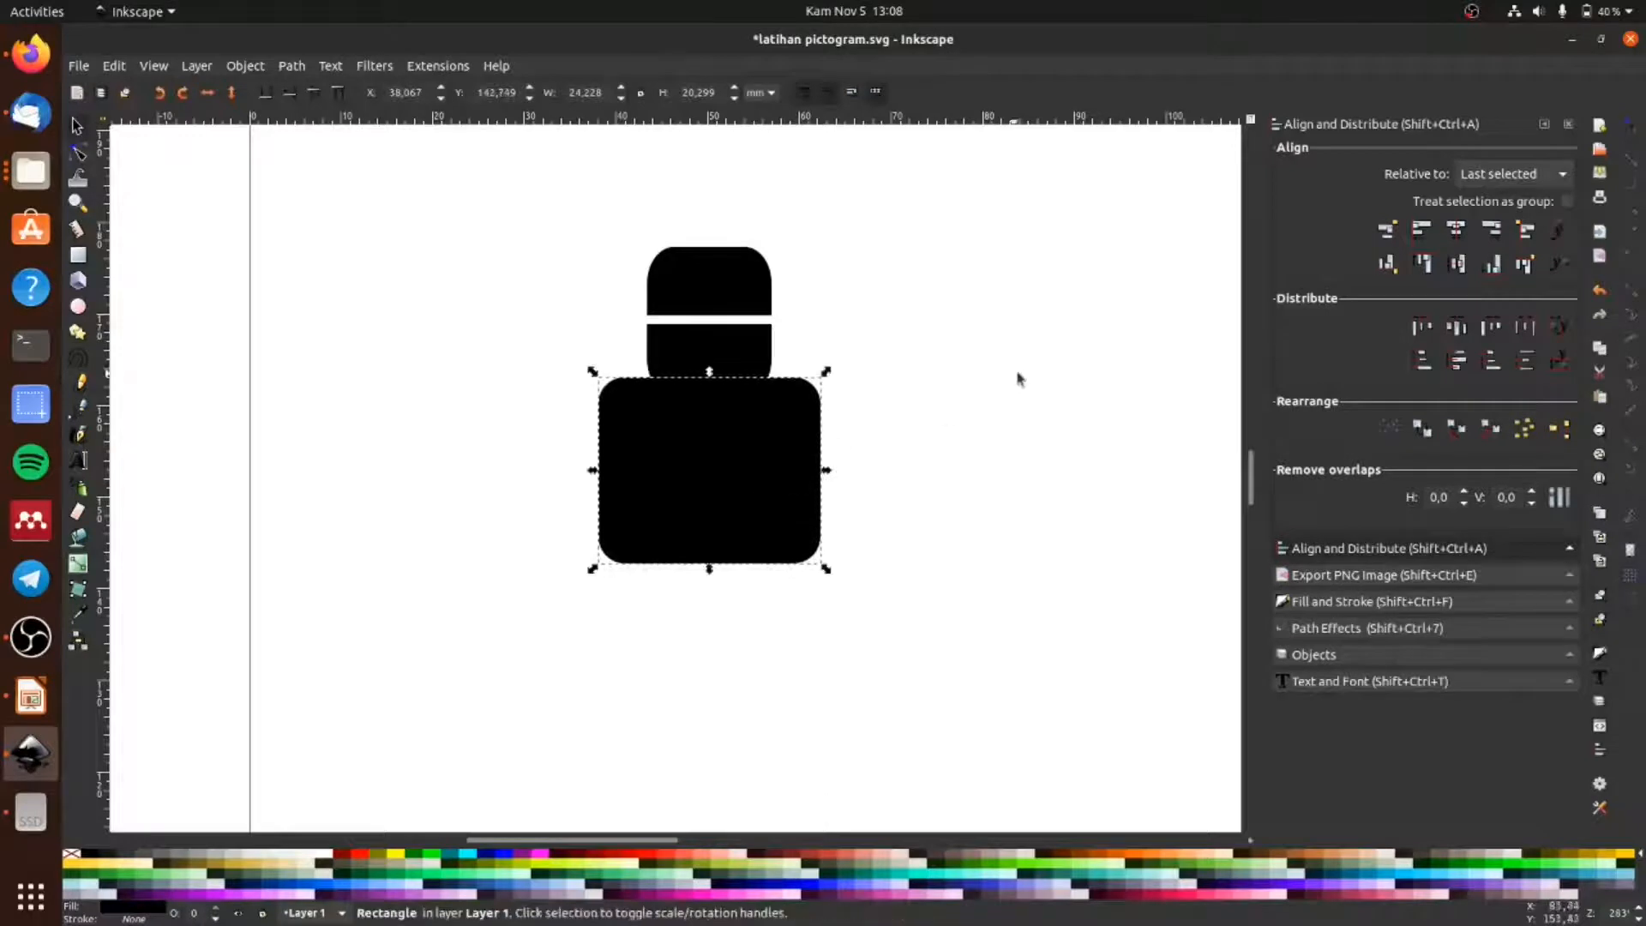
pyautogui.click(1045, 371)
# Step: Fill the face shape with red and raise it to the top, in front of the body
pyautogui.click(719, 365)
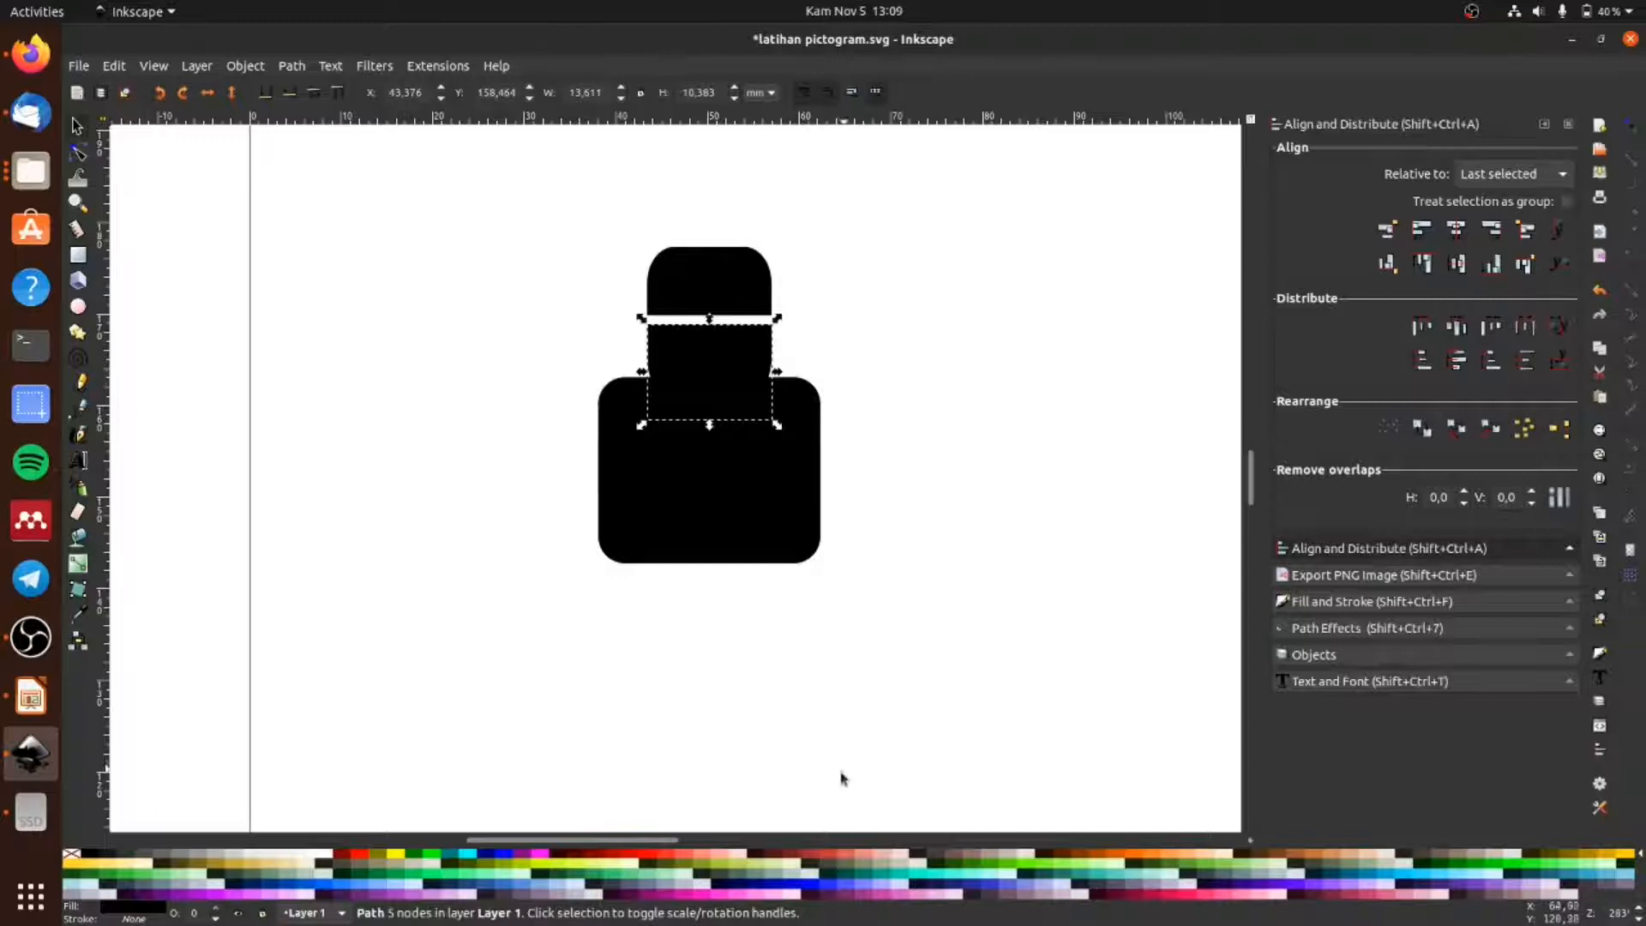
pyautogui.click(360, 856)
pyautogui.click(1052, 450)
pyautogui.click(718, 348)
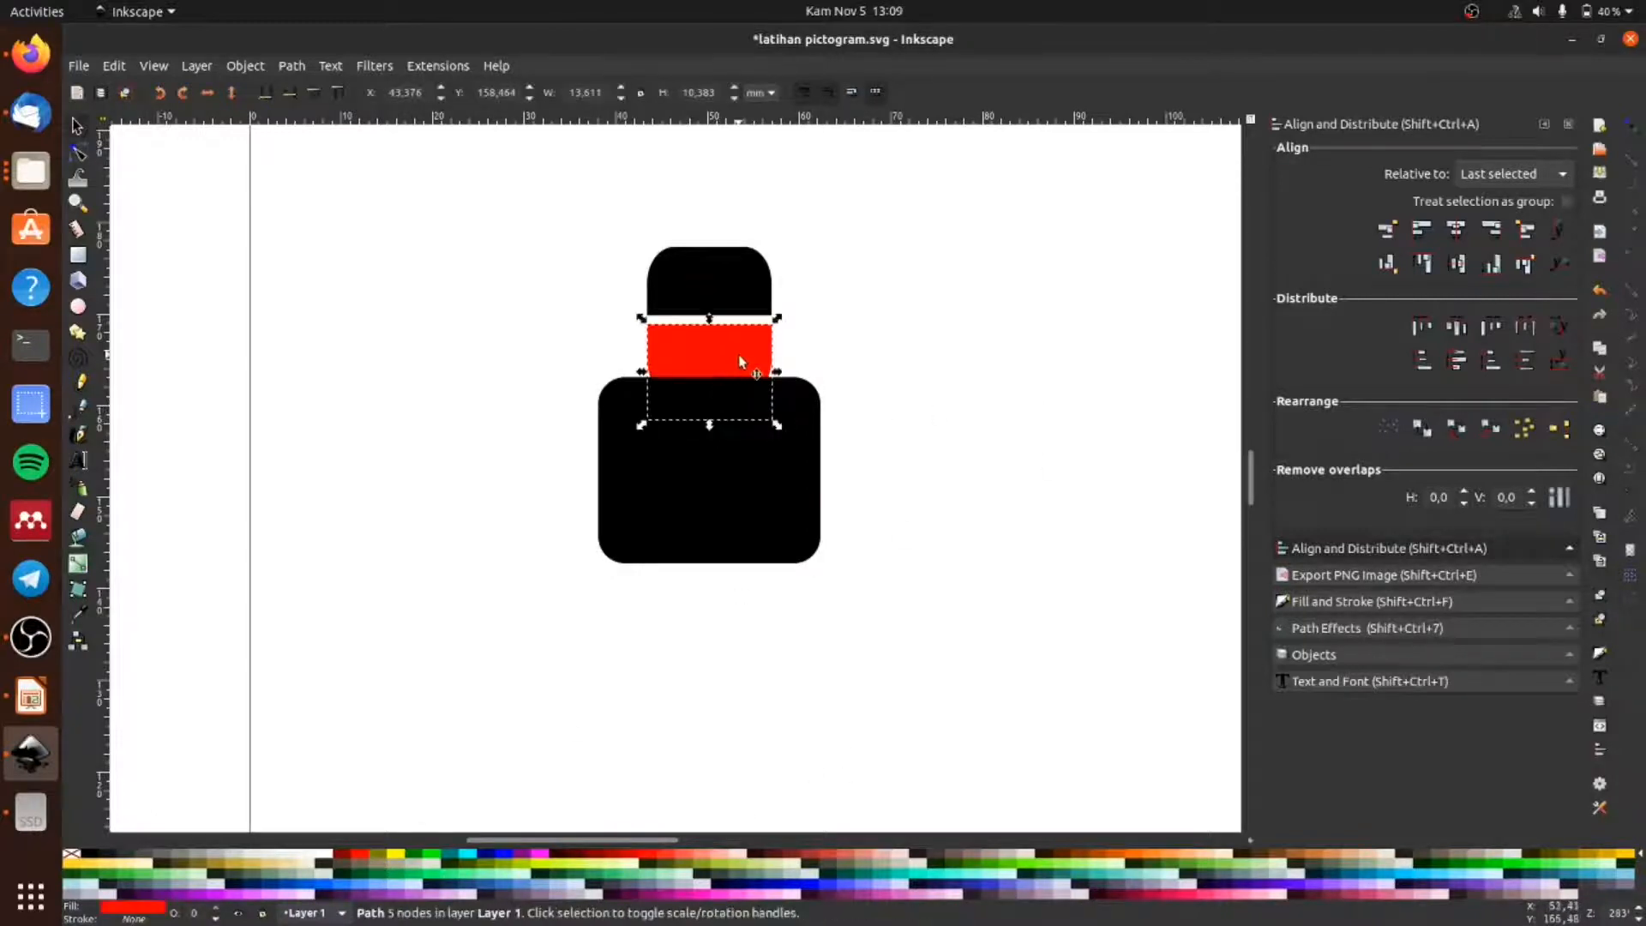
pyautogui.press('Home')
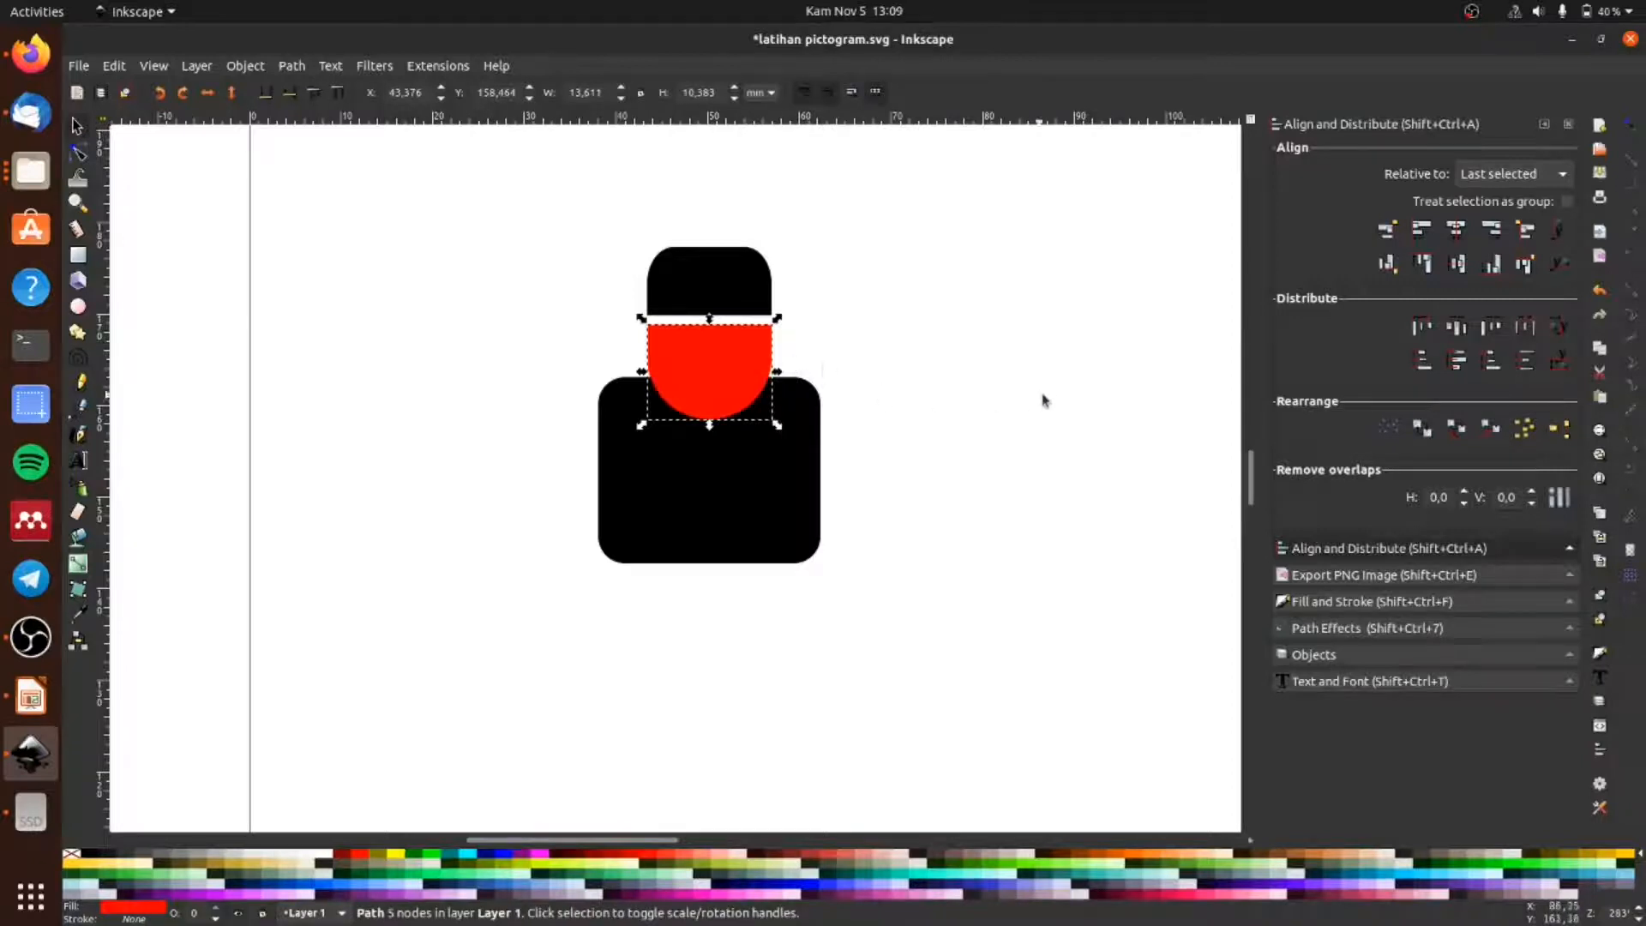
pyautogui.click(1089, 459)
# Step: Cut the face's outline out of the body with Difference, using a duplicate so the red face is kept
pyautogui.click(760, 369)
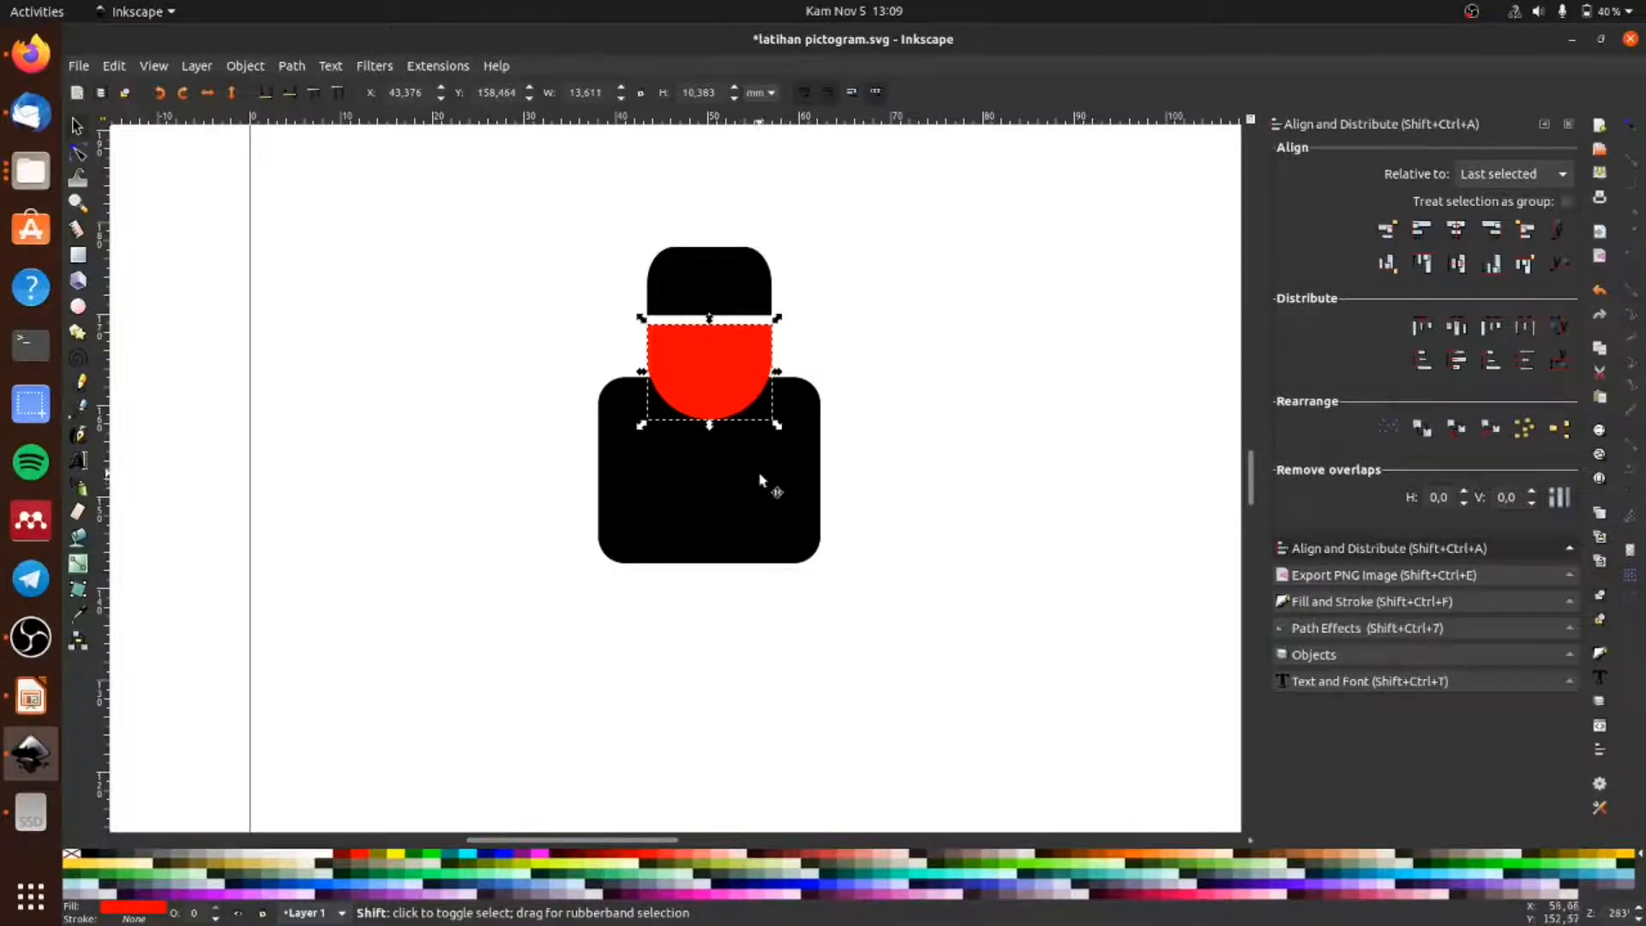
pyautogui.keyDown('shift'); pyautogui.click(787, 486); pyautogui.keyUp('shift')
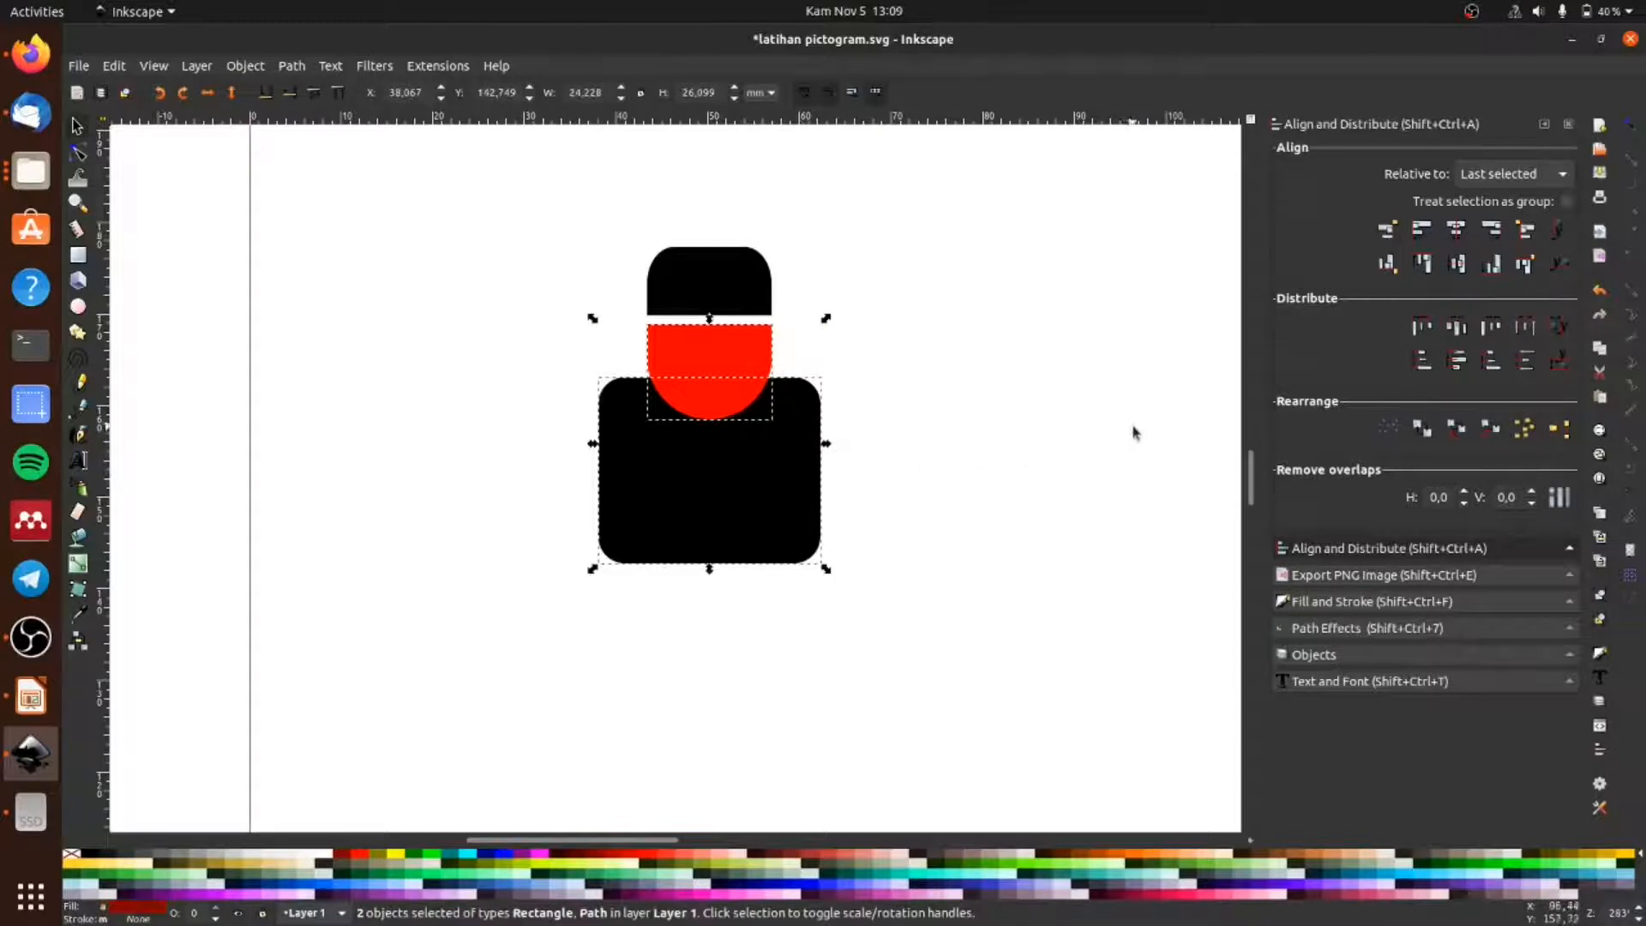
pyautogui.click(293, 69)
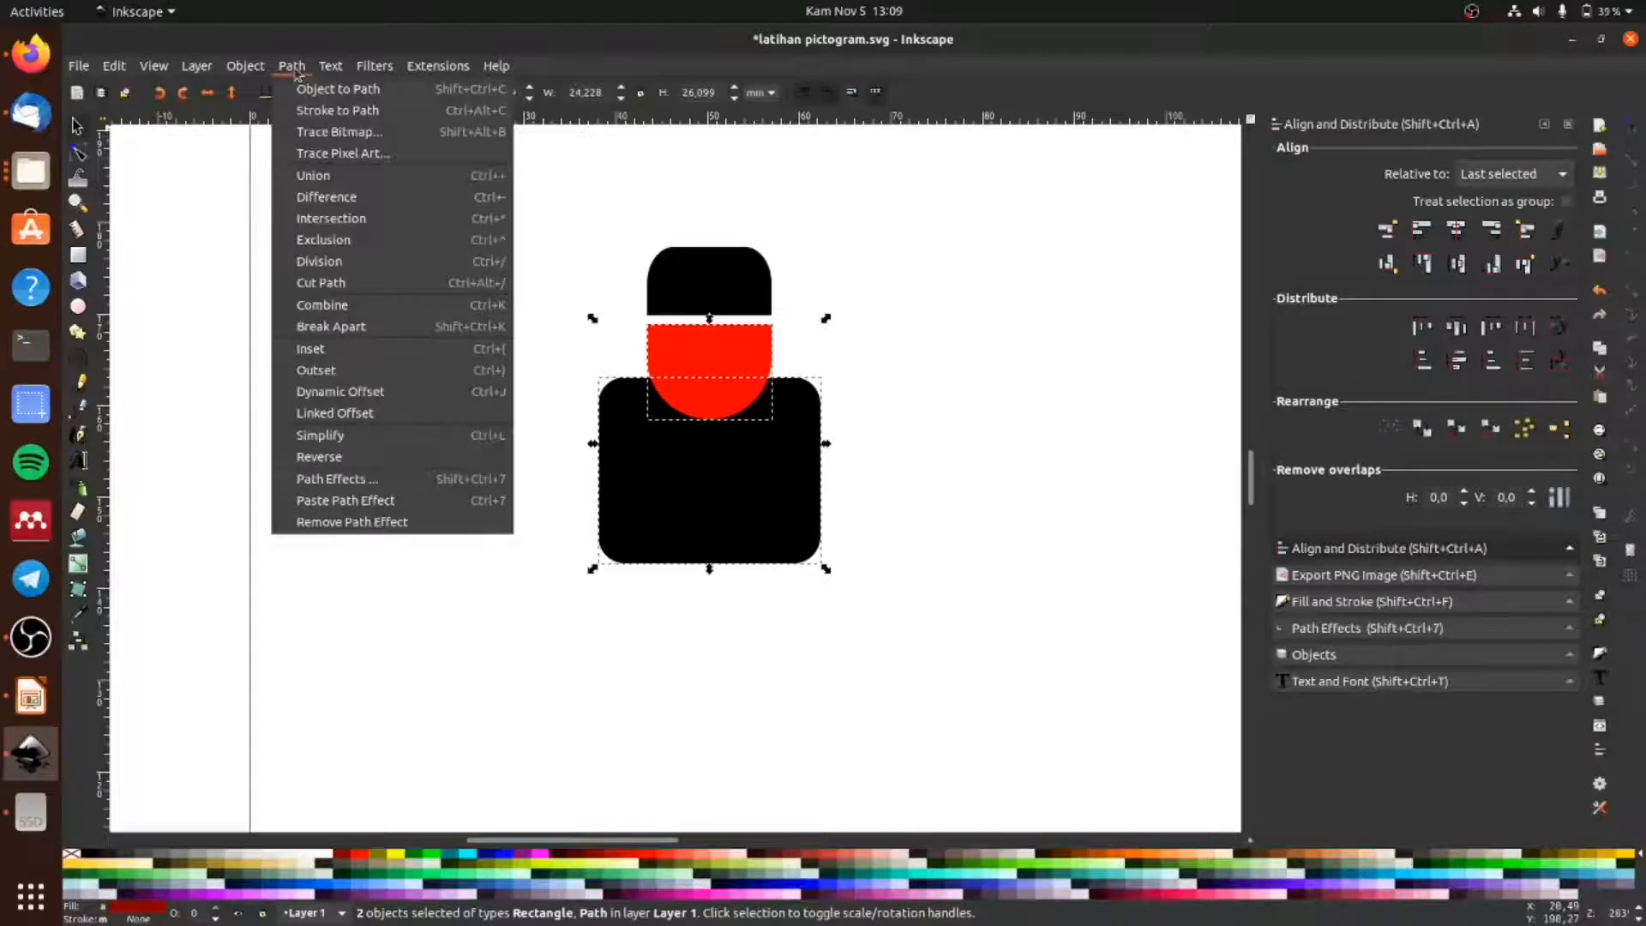
pyautogui.click(356, 198)
pyautogui.click(1012, 367)
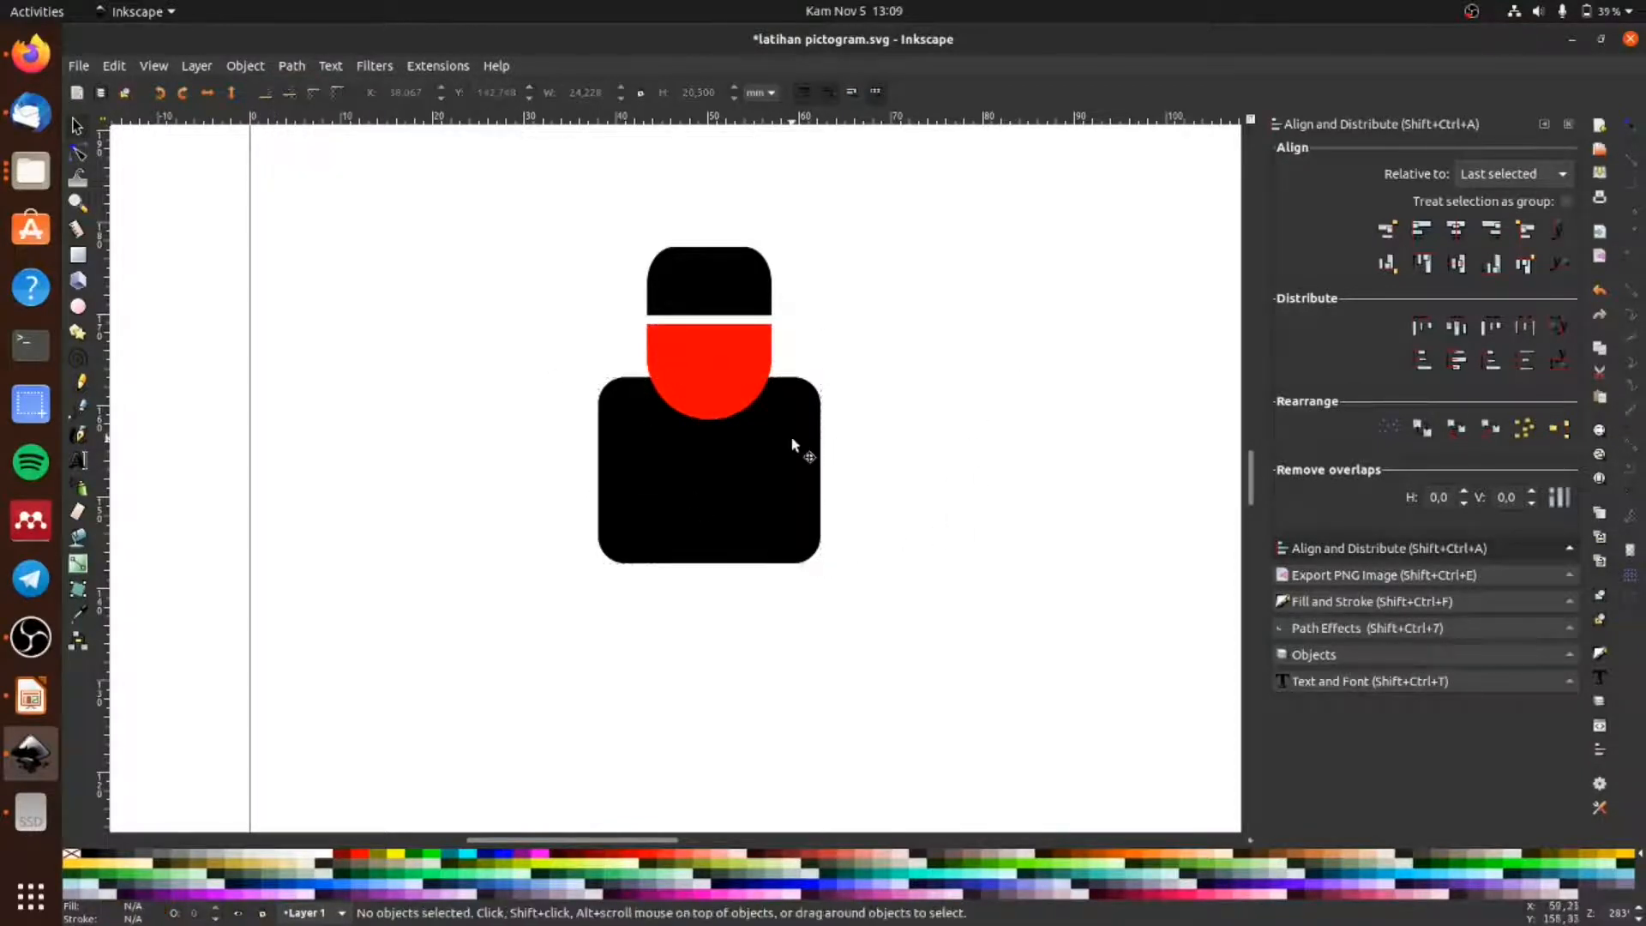
# Step: Move the body down to leave a narrow gap under the chin, and fill the face with black
pyautogui.moveTo(791, 445); pyautogui.dragTo(792, 449)
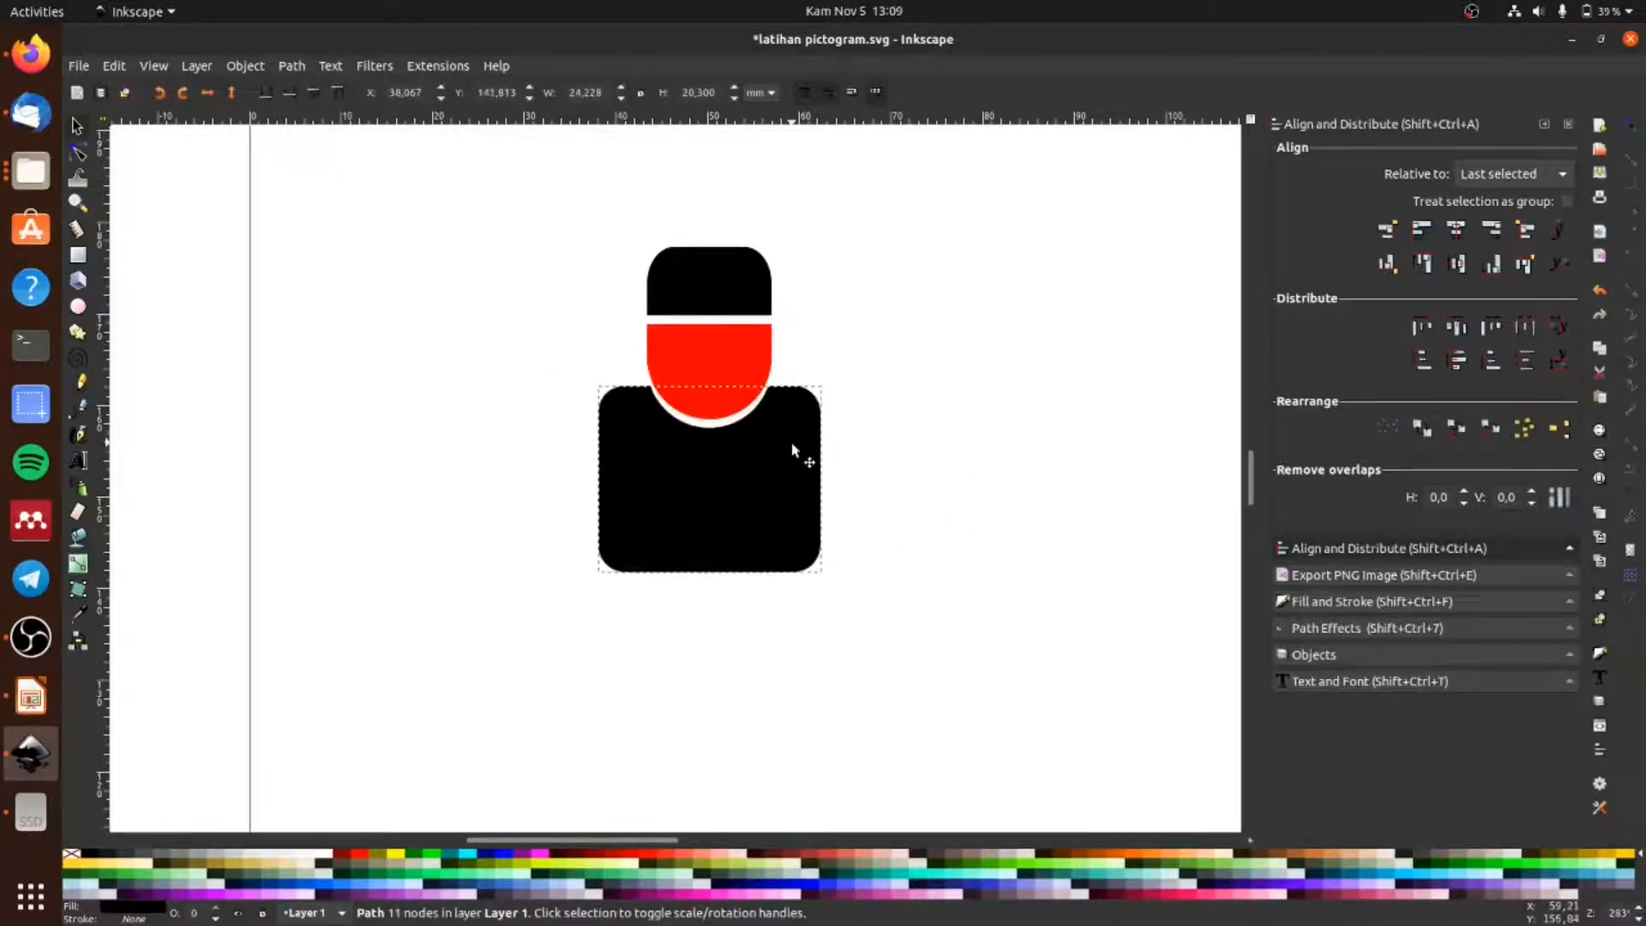
pyautogui.click(753, 360)
pyautogui.click(88, 857)
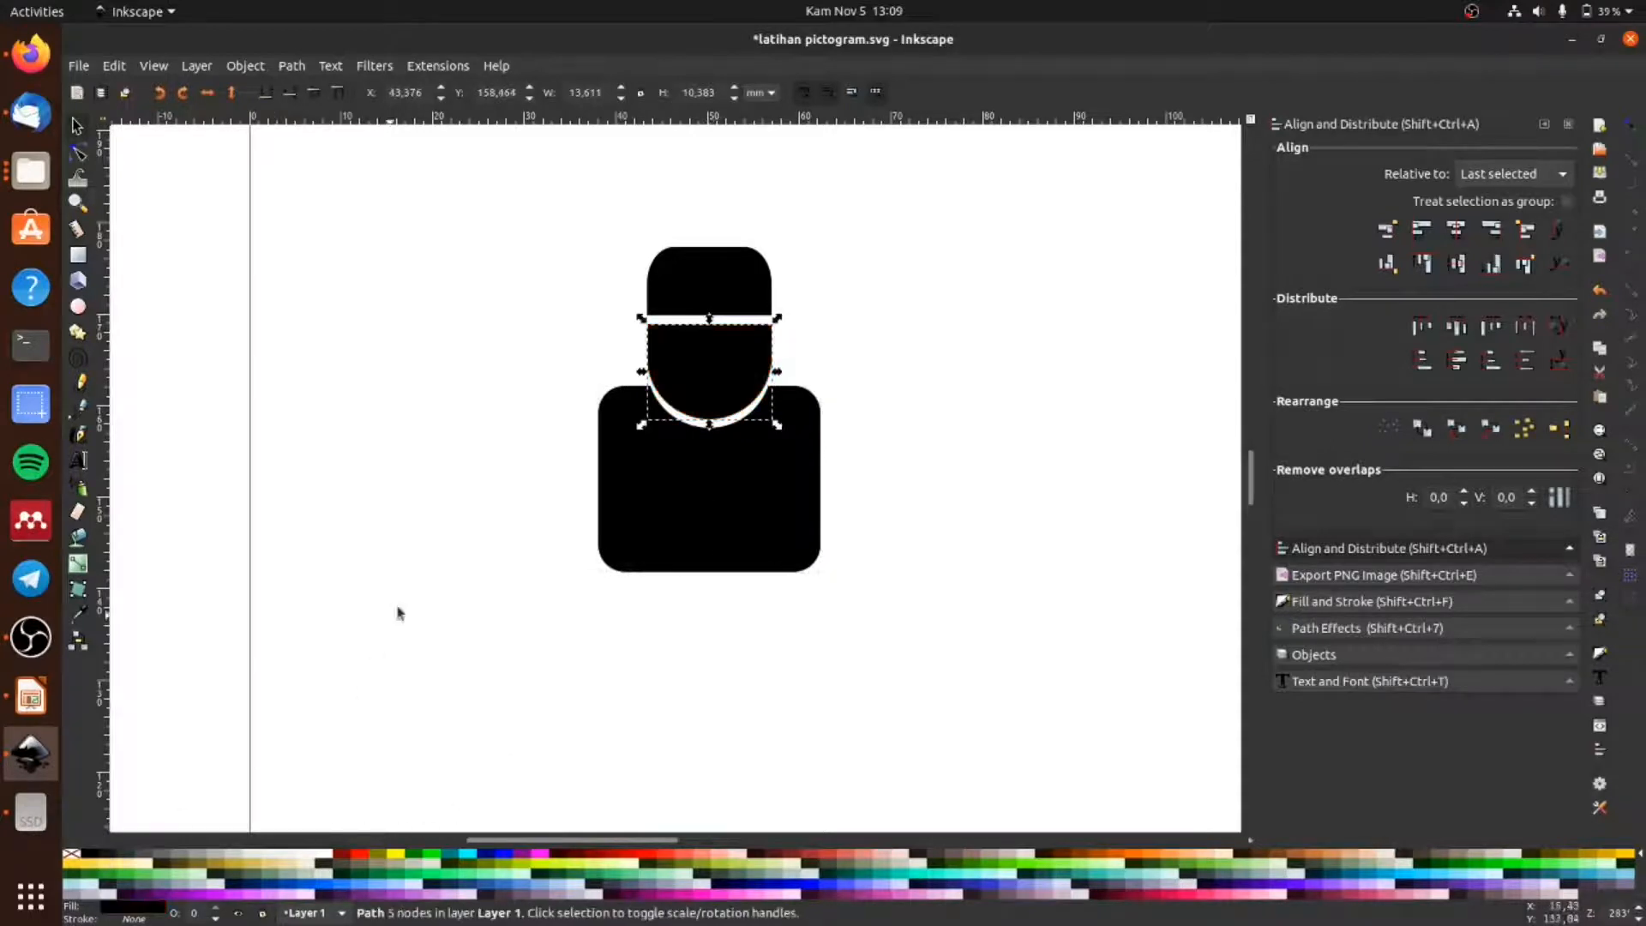
pyautogui.click(420, 591)
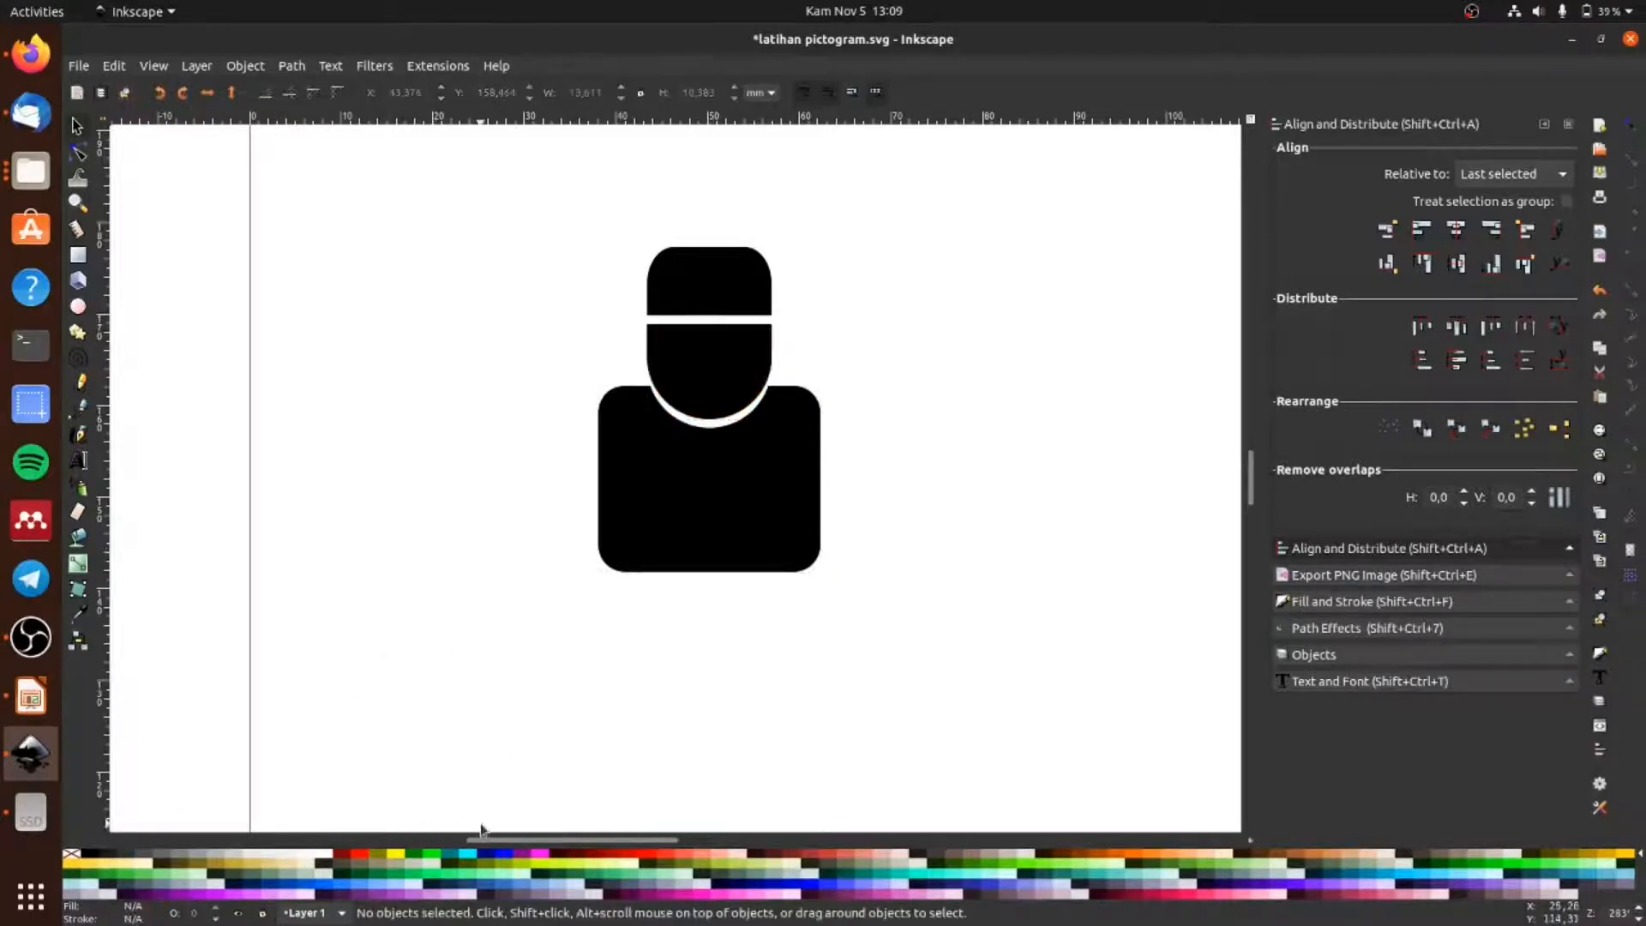
# Step: Widen the body evenly about its centre to about 25.5 mm
pyautogui.click(750, 463)
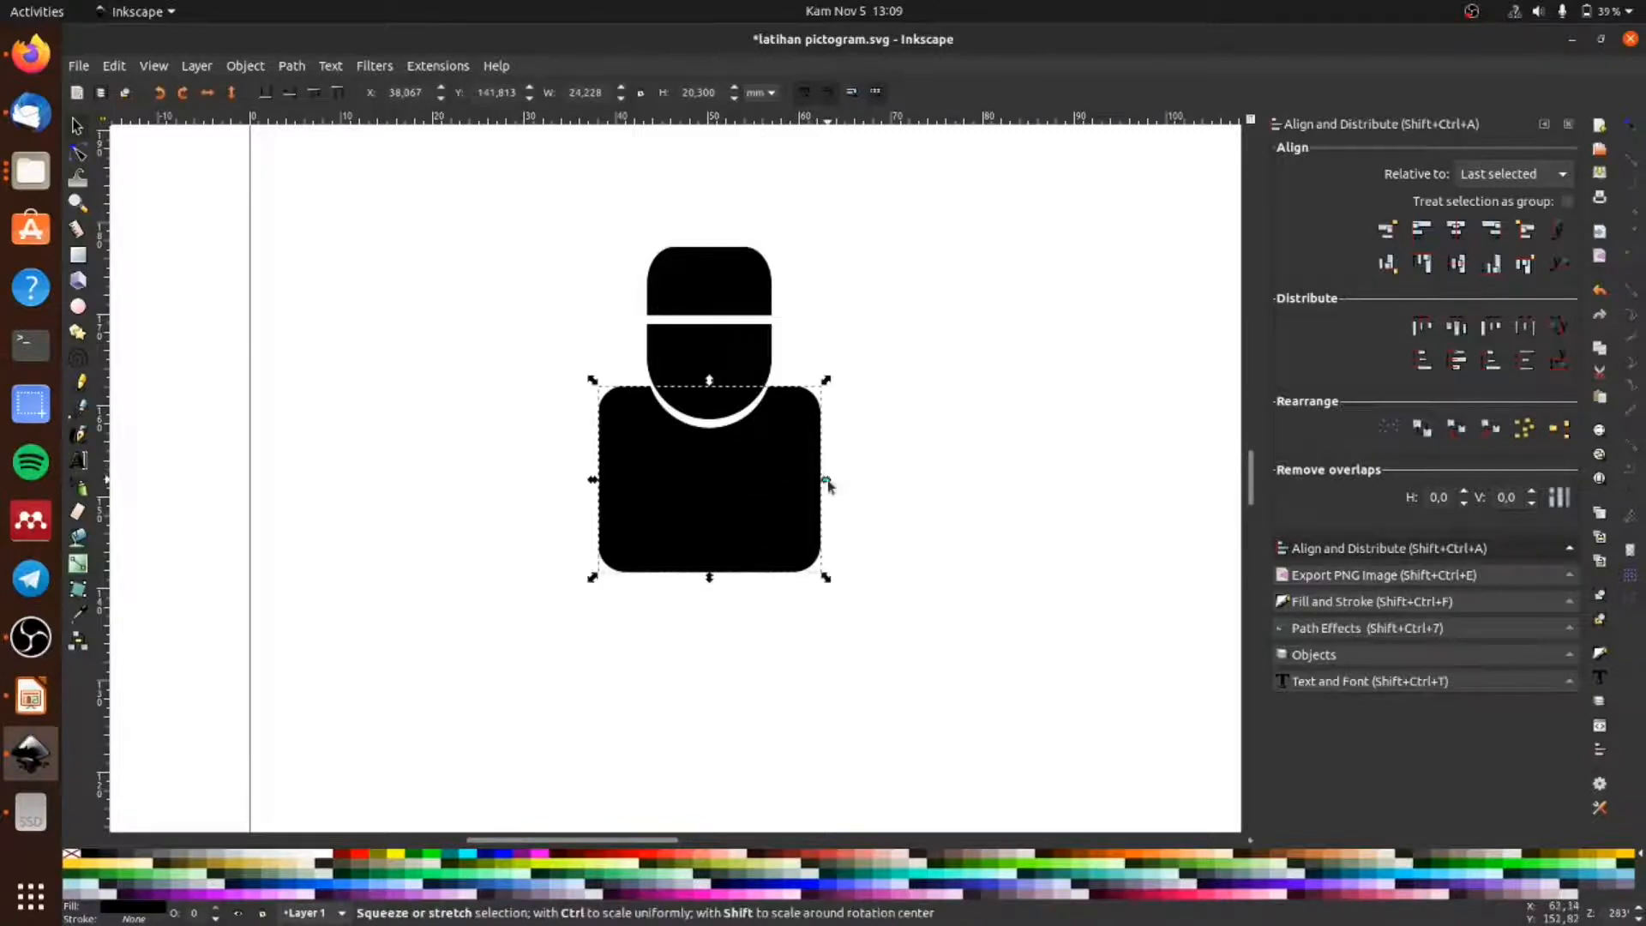
pyautogui.moveTo(828, 484); pyautogui.dragTo(836, 489)
pyautogui.click(966, 395)
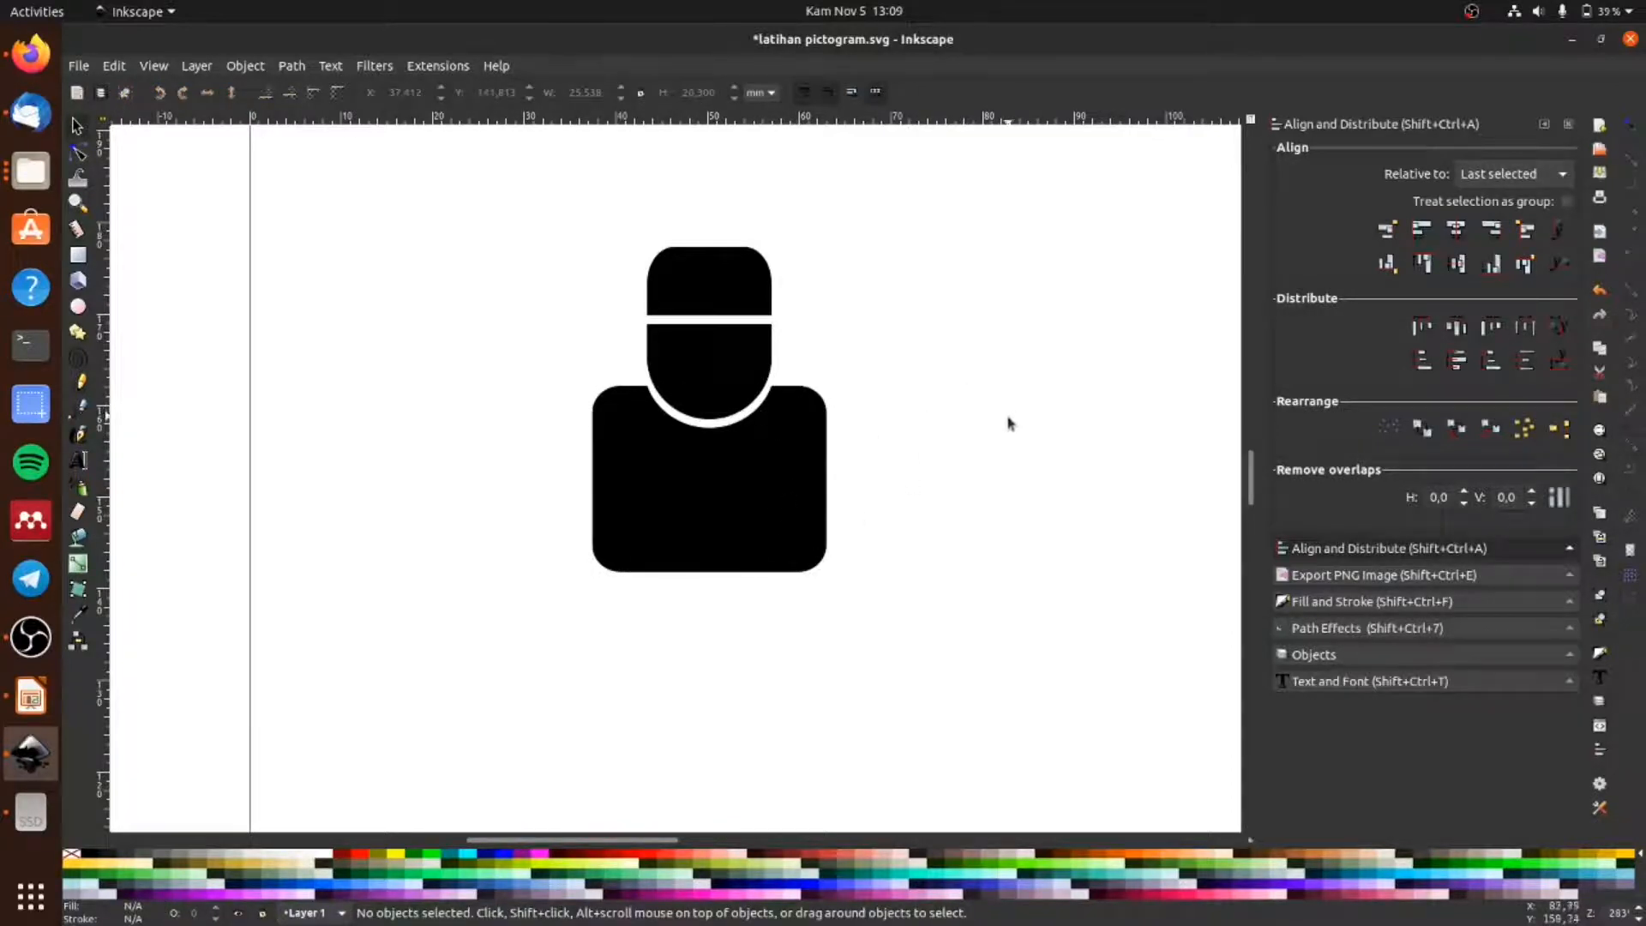
# Step: Widen the body further on both sides to about 26.5 mm
pyautogui.click(741, 286)
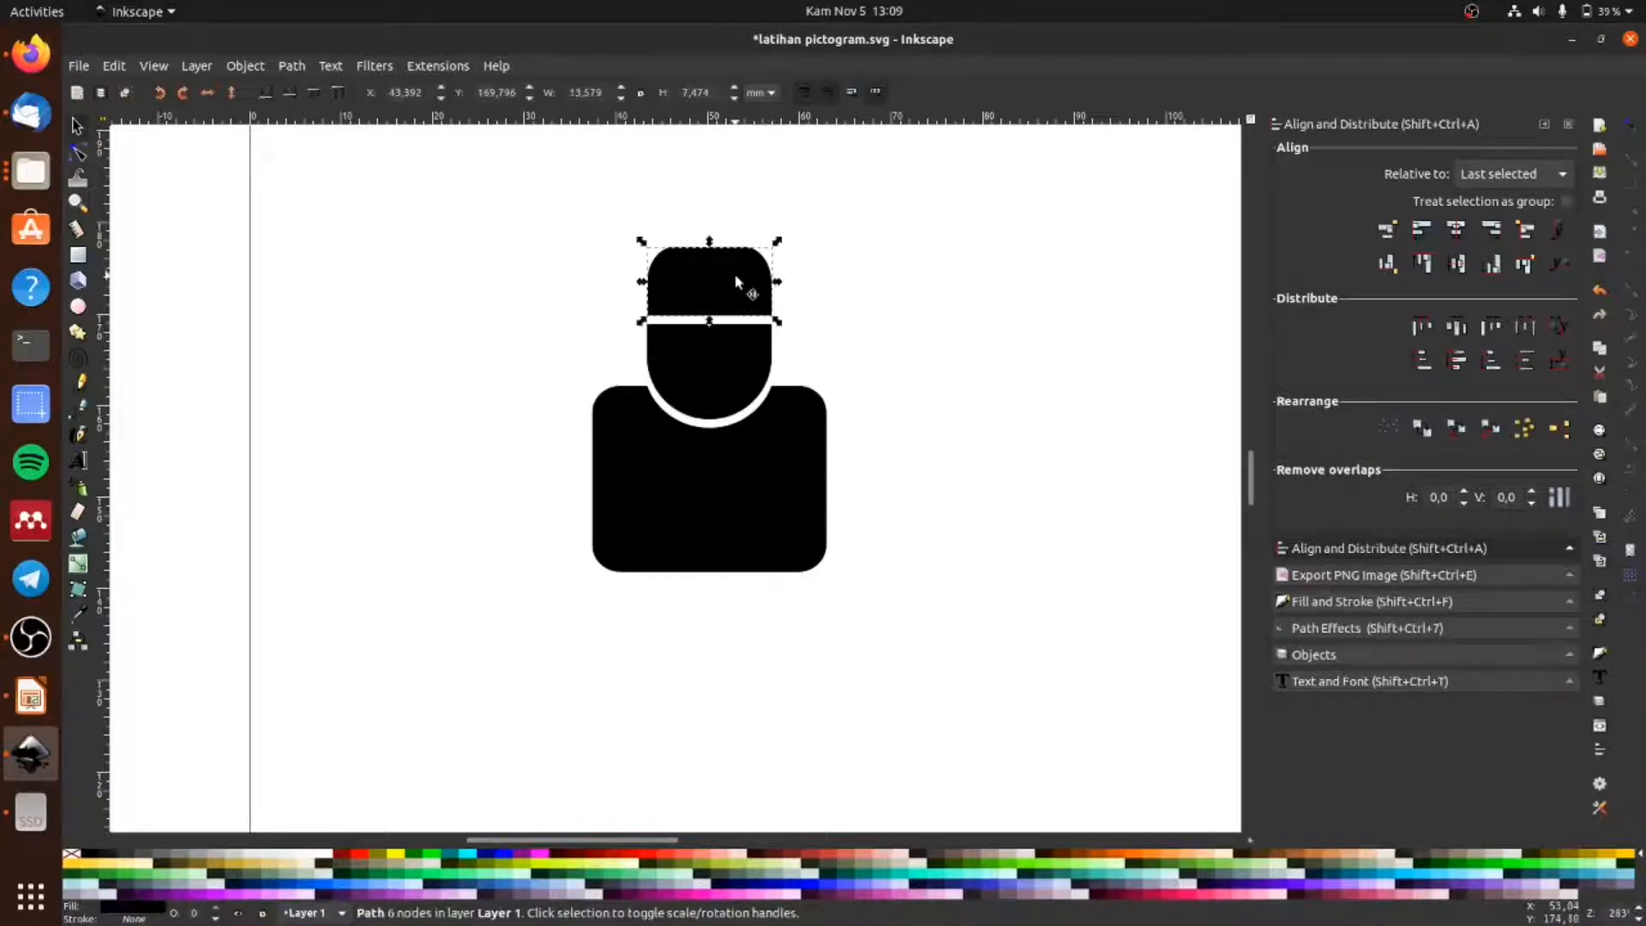
pyautogui.click(967, 447)
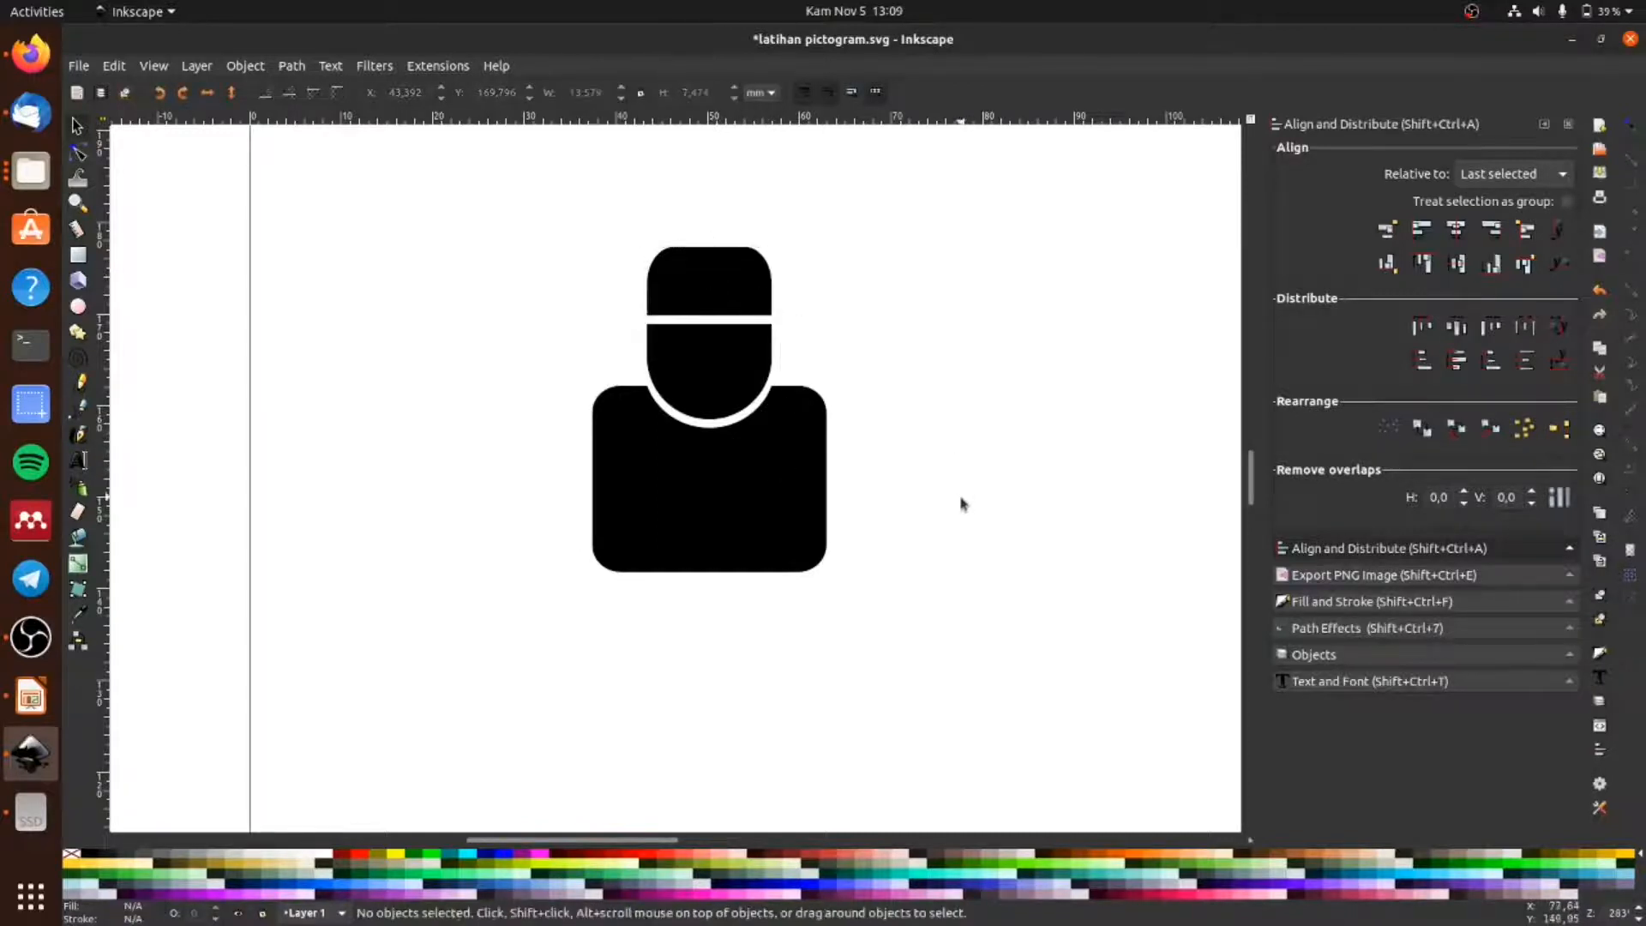
pyautogui.click(789, 447)
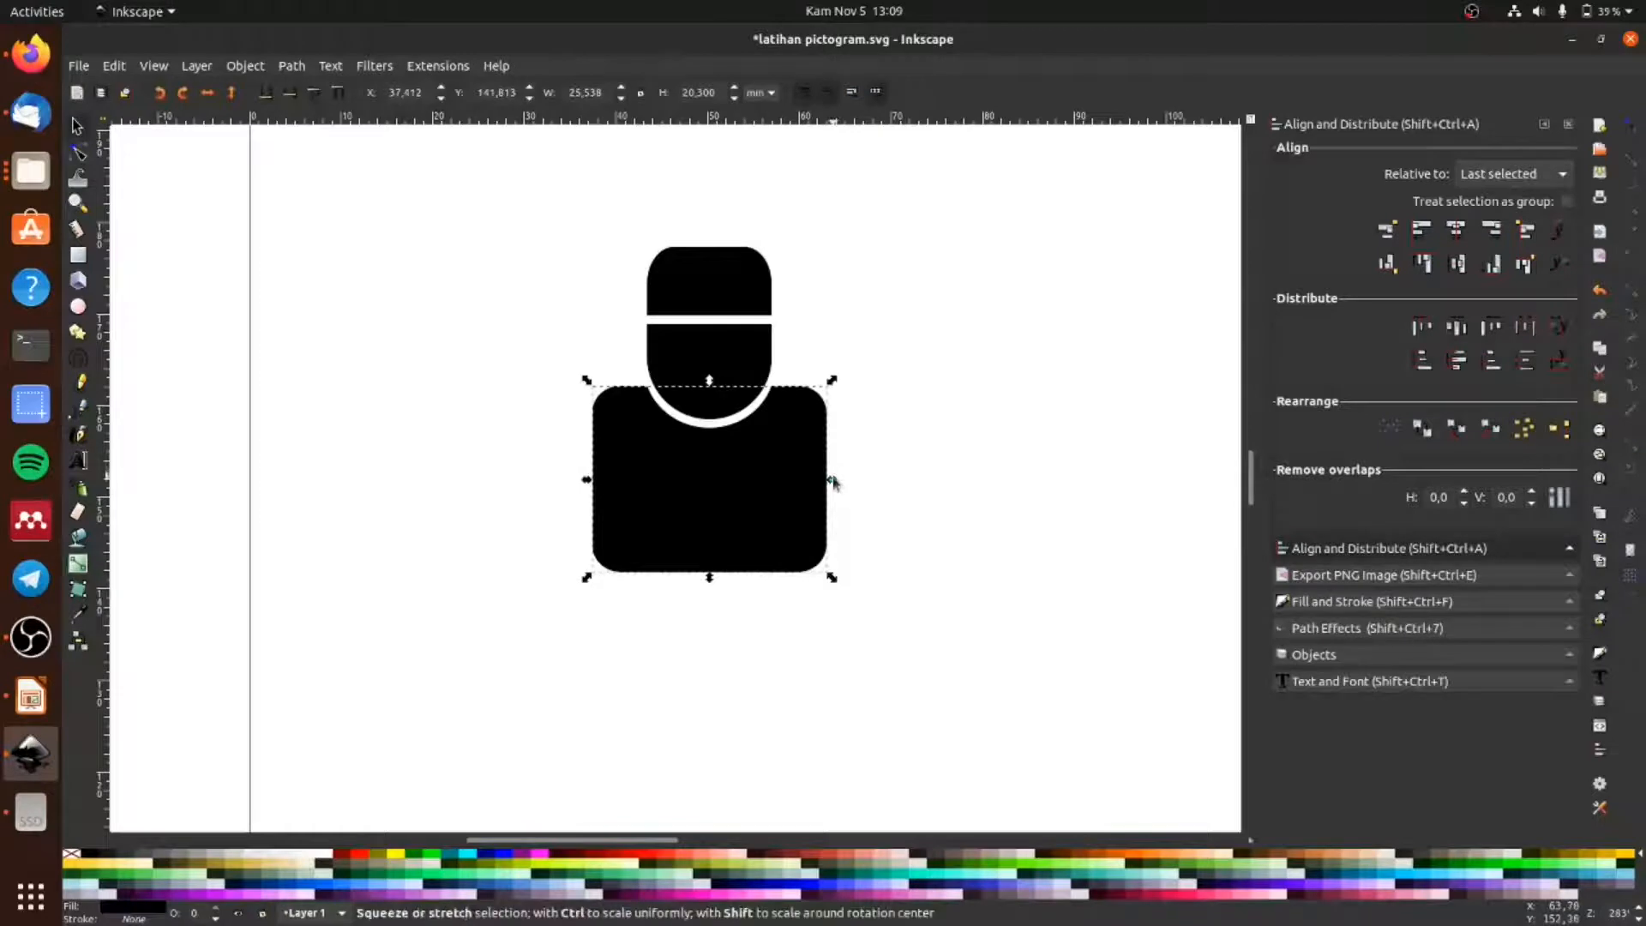
pyautogui.moveTo(835, 470); pyautogui.dragTo(837, 484)
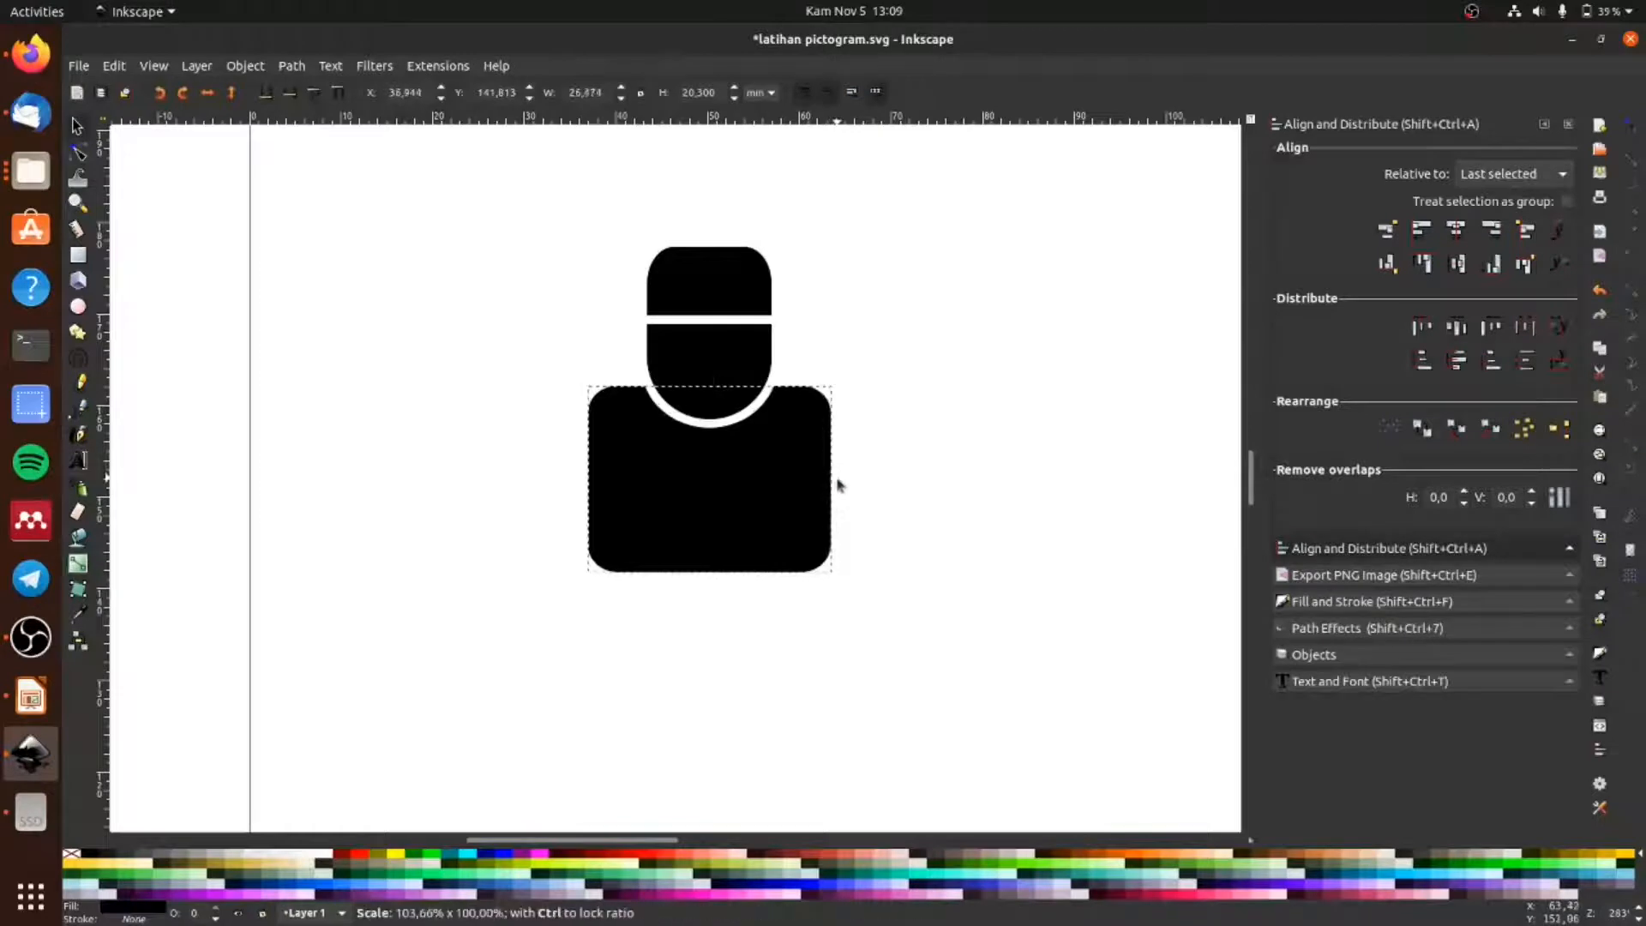
pyautogui.click(913, 468)
pyautogui.click(776, 514)
pyautogui.keyDown('shift'); pyautogui.click(734, 347); pyautogui.keyUp('shift')
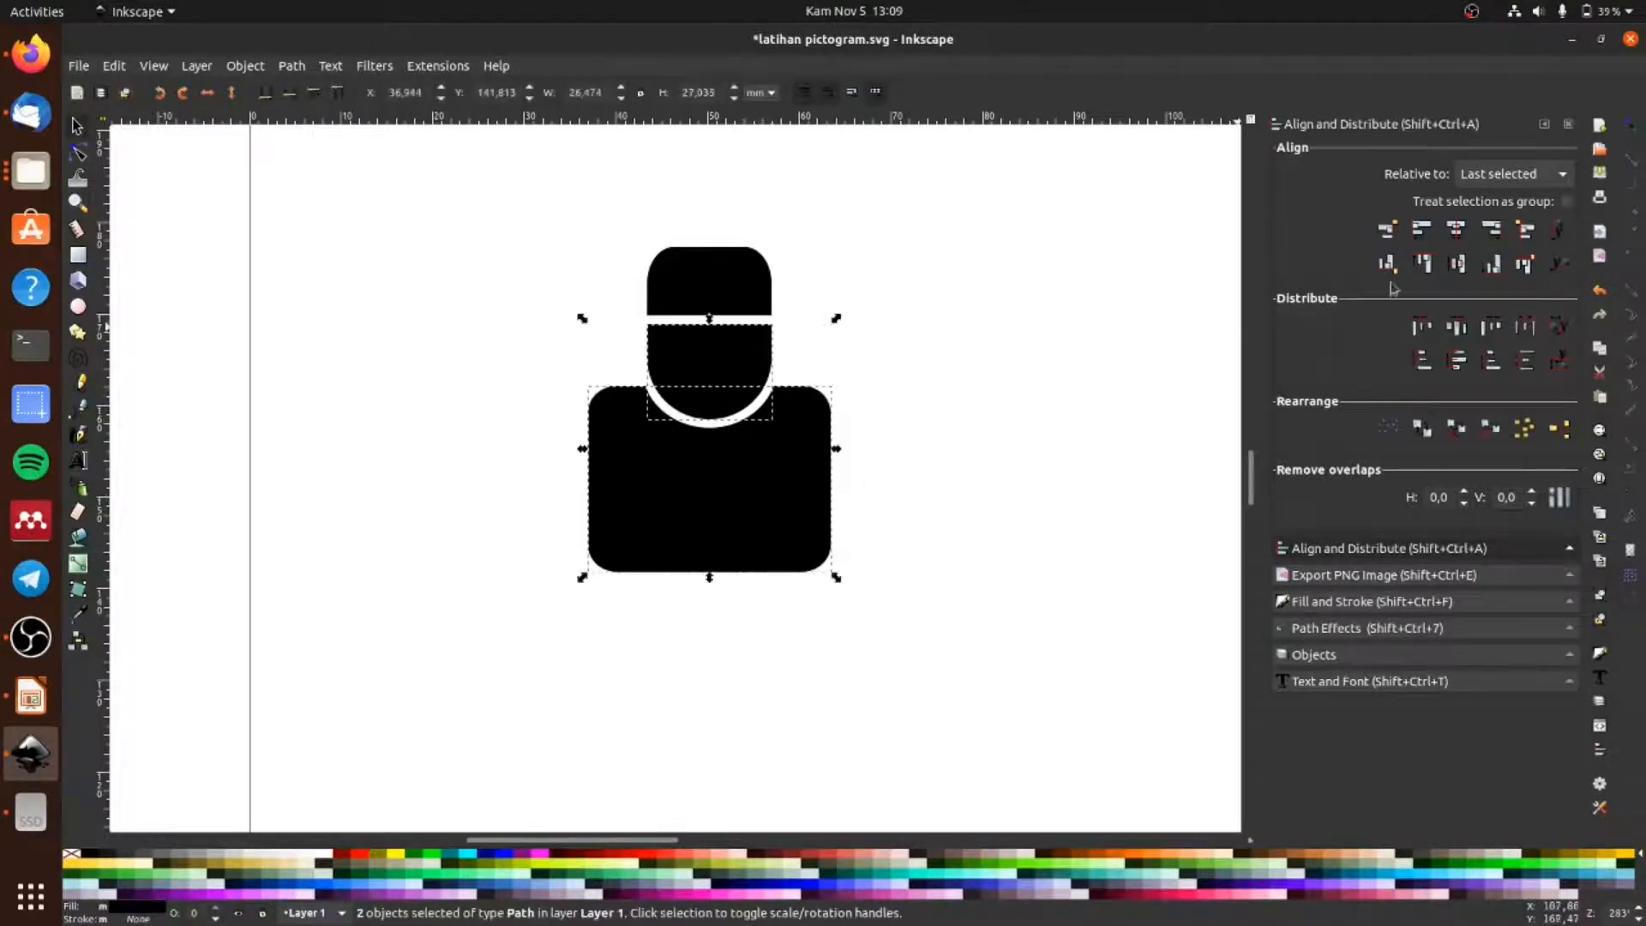
pyautogui.click(966, 497)
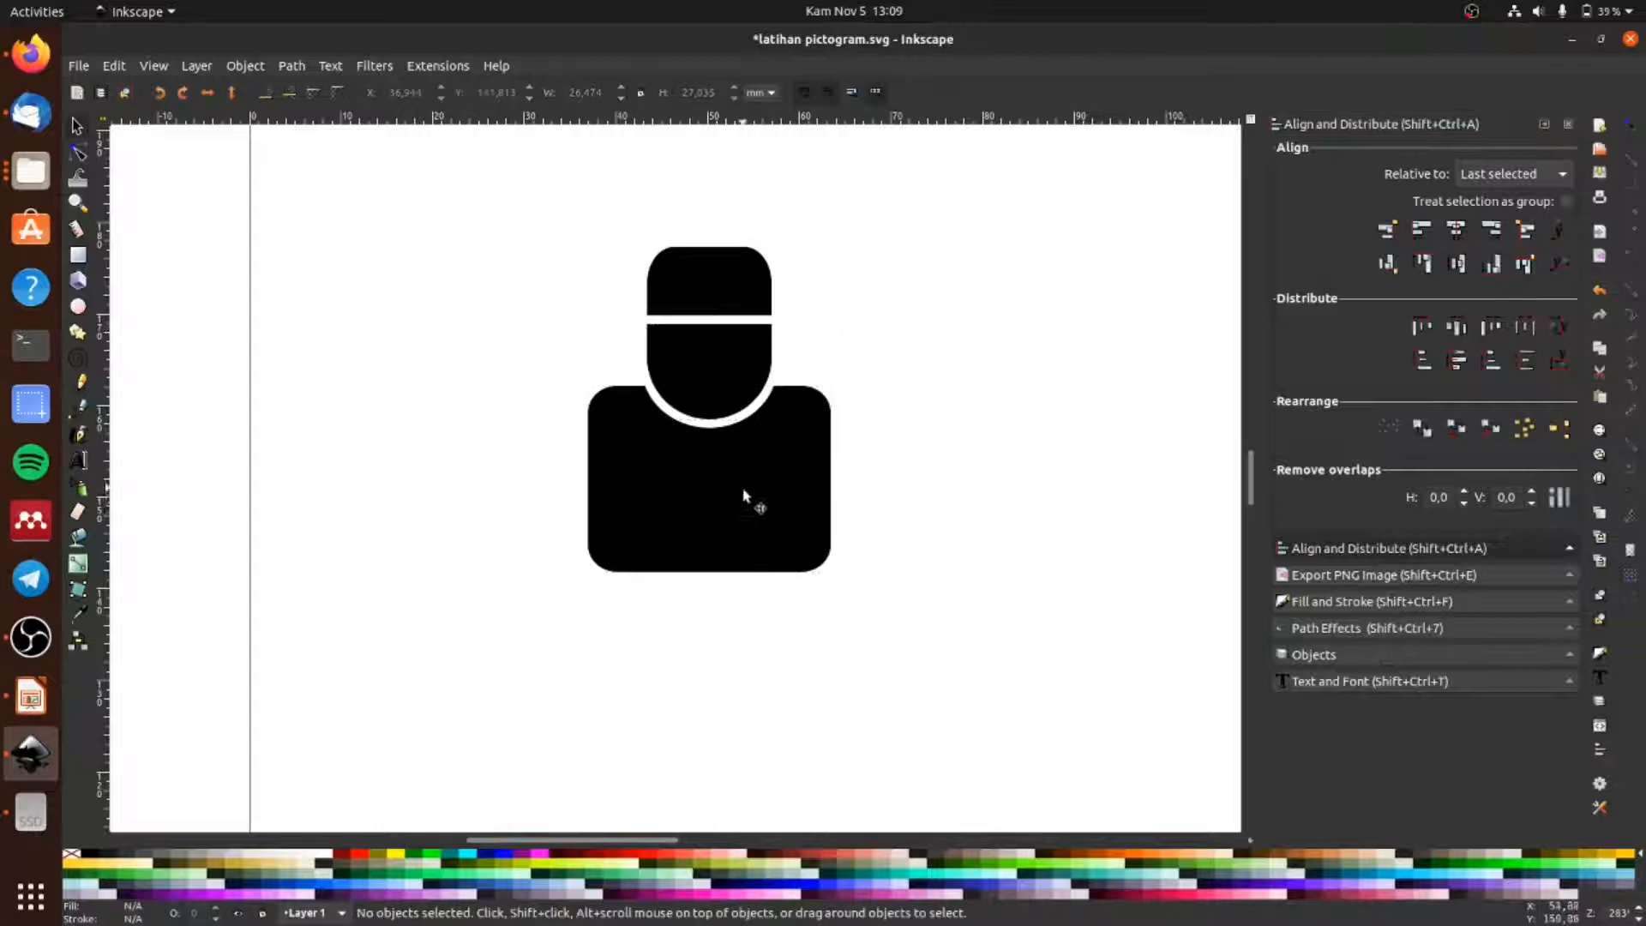
# Step: Draw a rectangle about 41 × 20 mm across the body's lower part, extending past both sides and the bottom
pyautogui.click(78, 257)
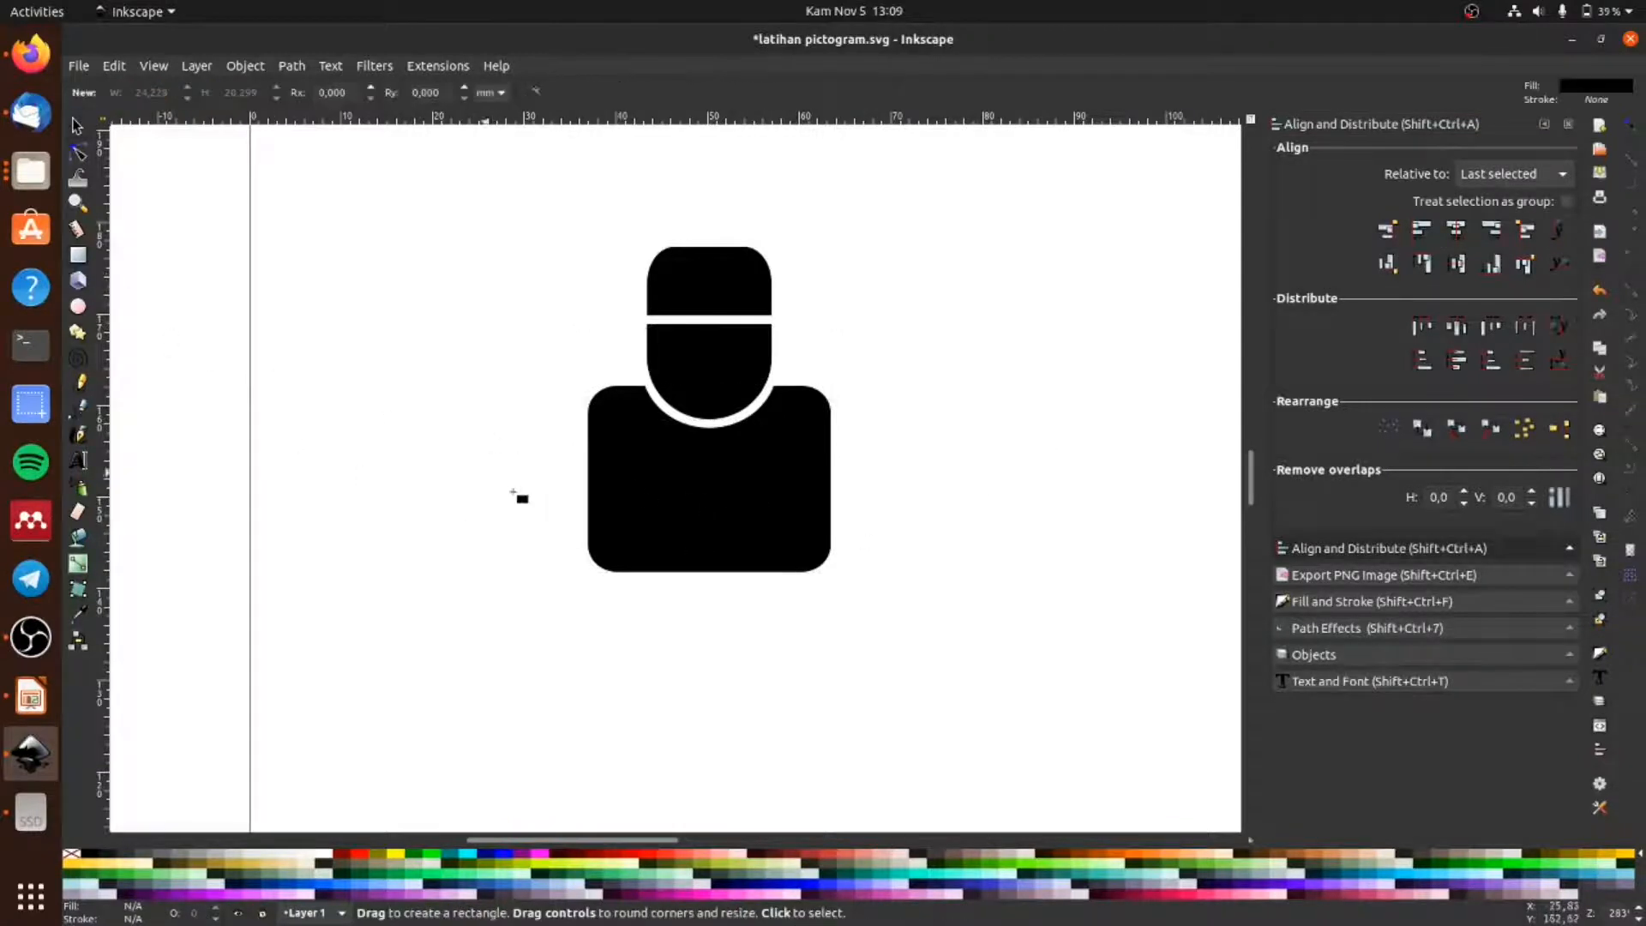
pyautogui.moveTo(543, 509); pyautogui.dragTo(922, 689)
pyautogui.click(31, 113)
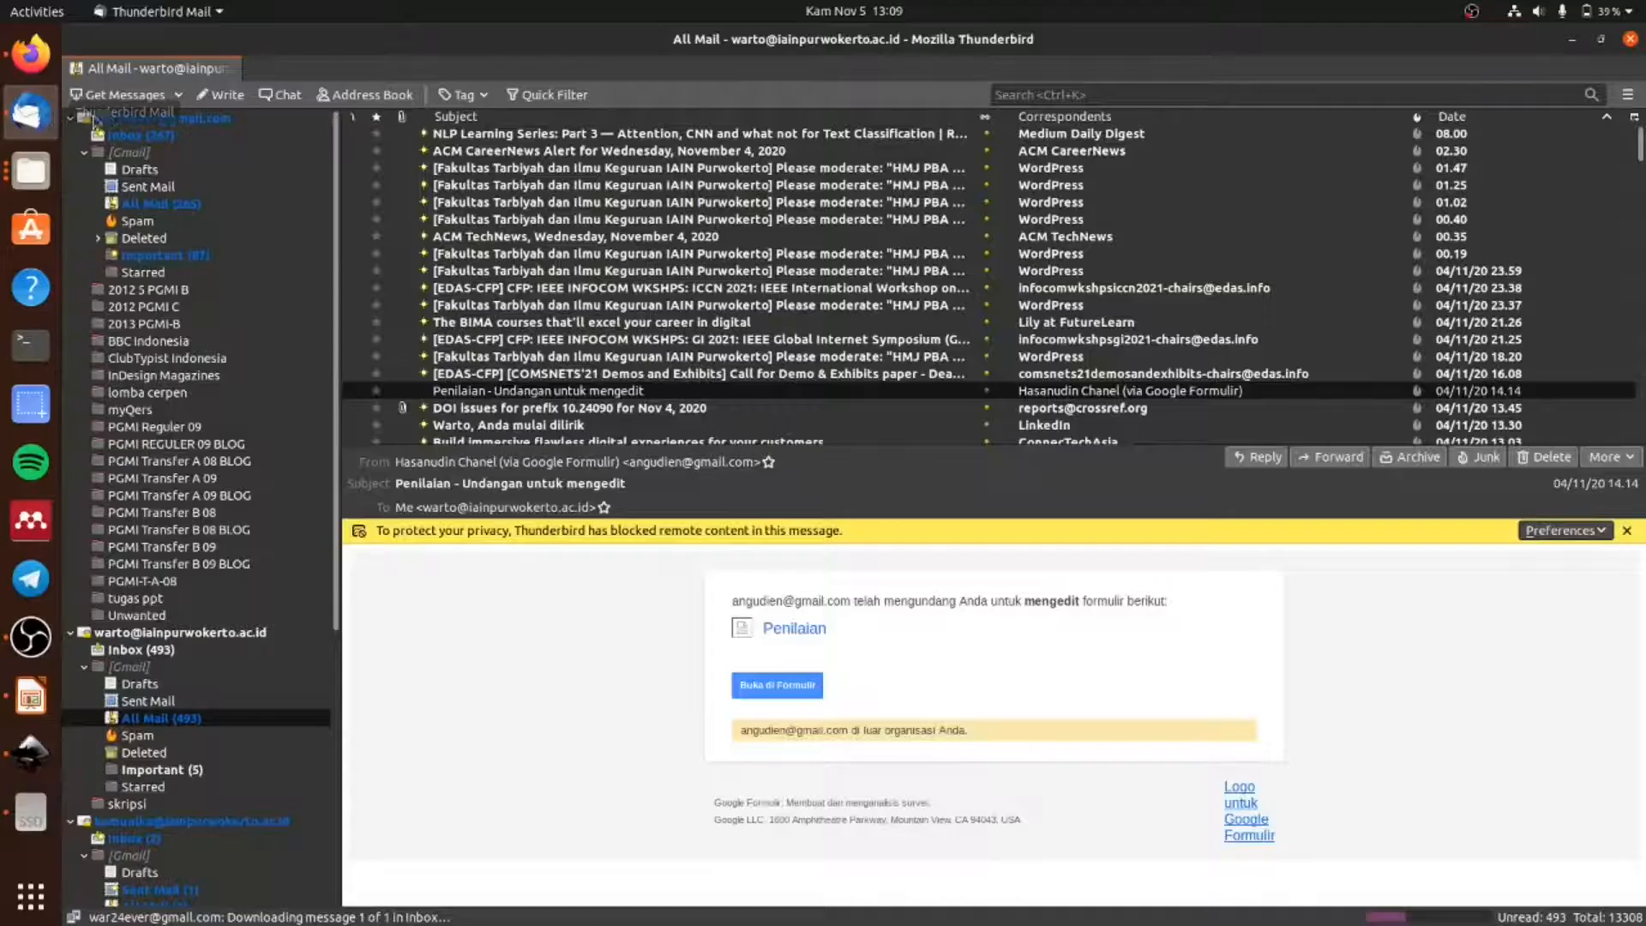
pyautogui.hotkey('alt', 'Tab')
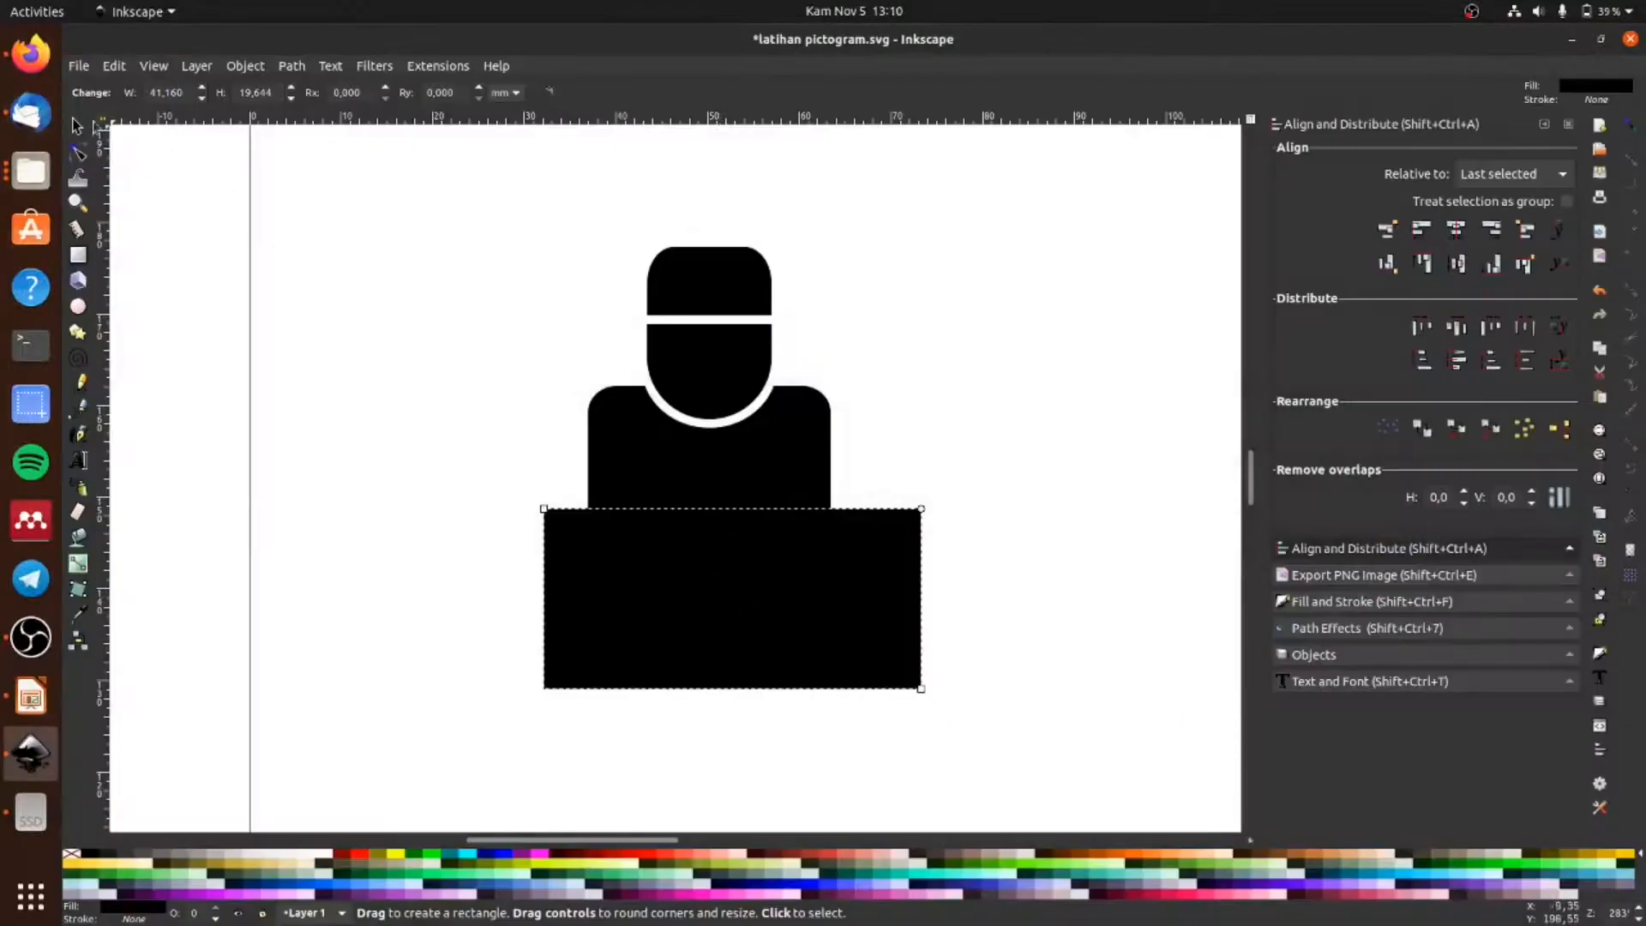
# Step: Cut the rectangle out of the body with Difference to give the body a straight lower edge
pyautogui.click(77, 126)
pyautogui.keyDown('shift'); pyautogui.click(796, 444); pyautogui.keyUp('shift')
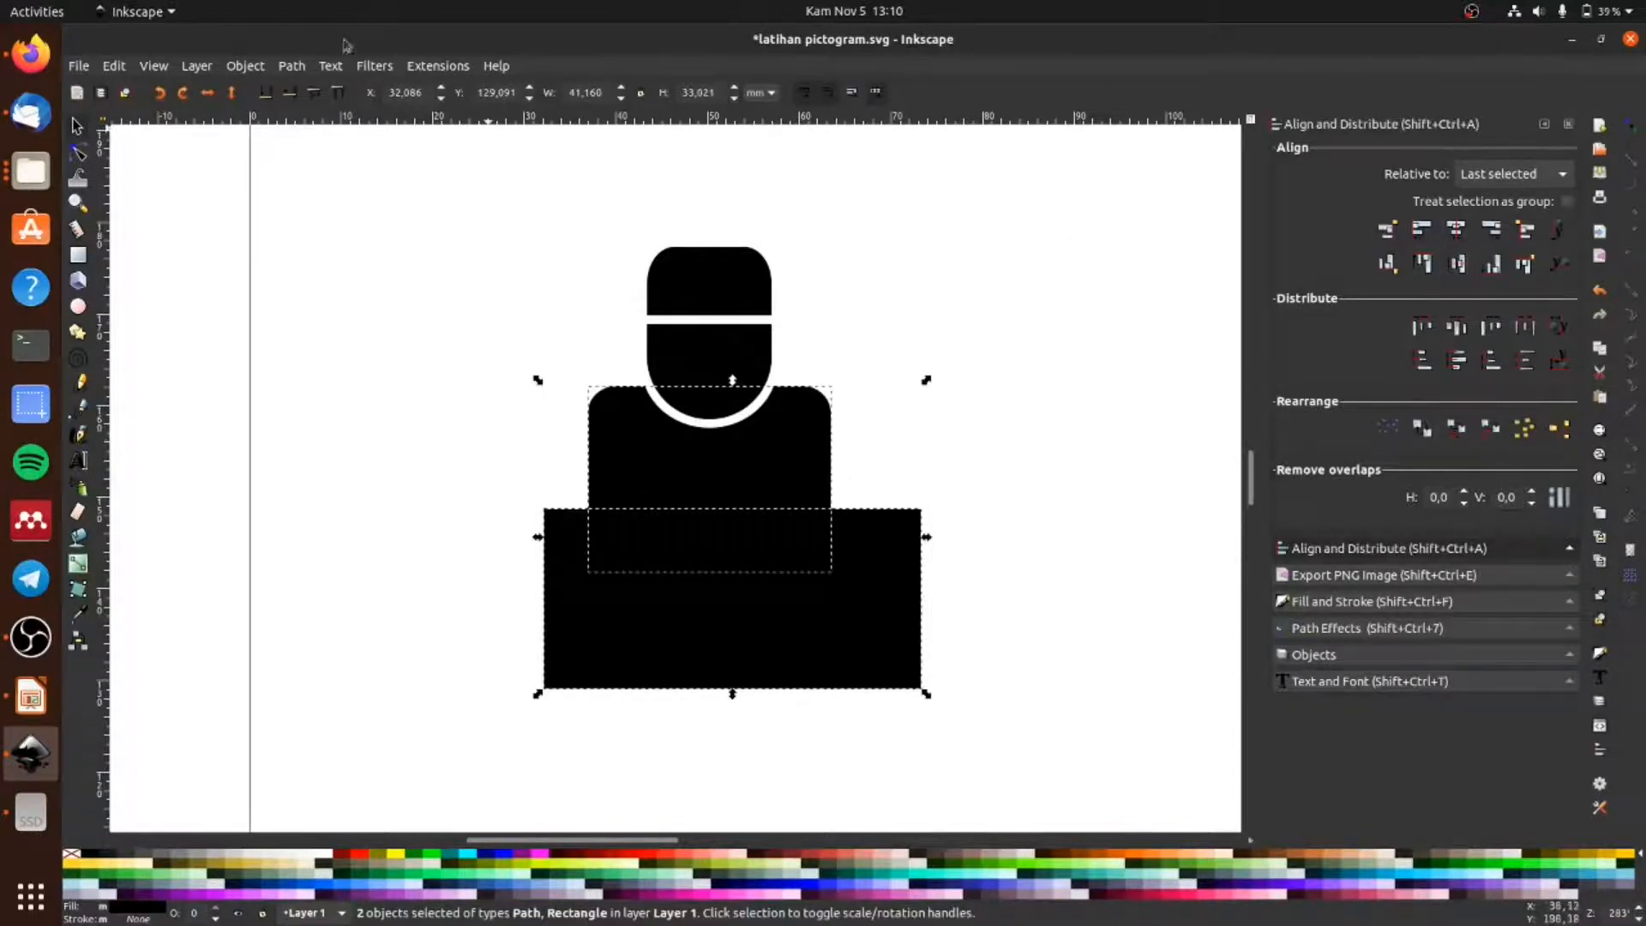
pyautogui.click(292, 66)
pyautogui.click(334, 196)
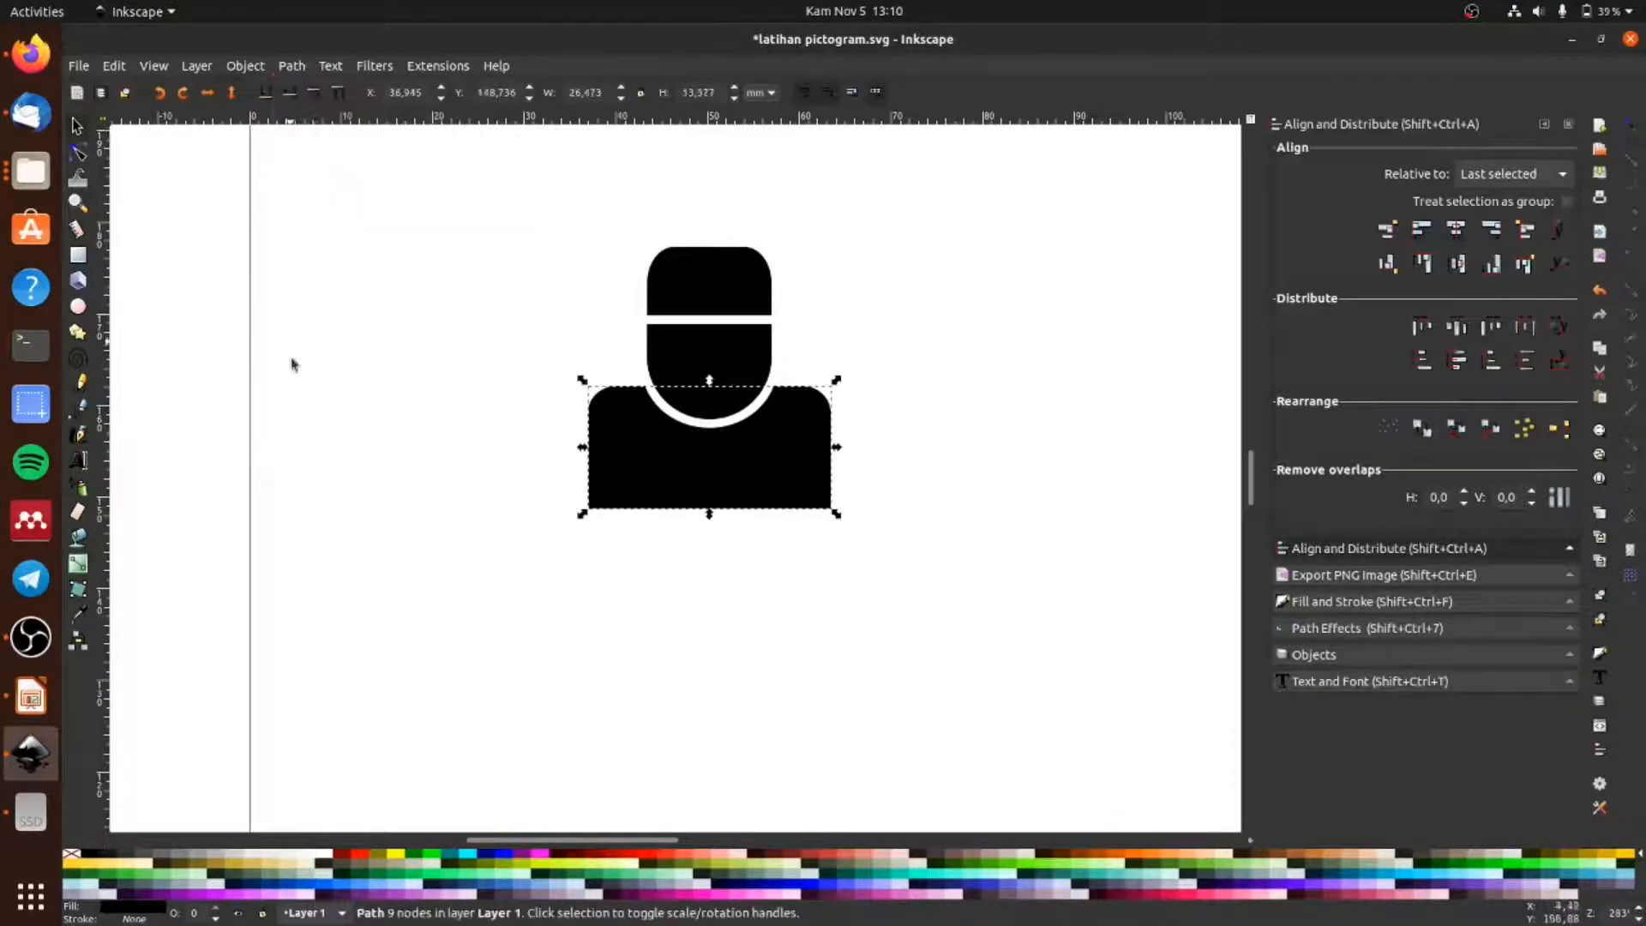
pyautogui.click(679, 569)
# Step: Enlarge the whole capped-man pictogram to about 37.7 × 40.5 mm and place it below the Kaaba pictogram
pyautogui.scroll(1, 930, 507)
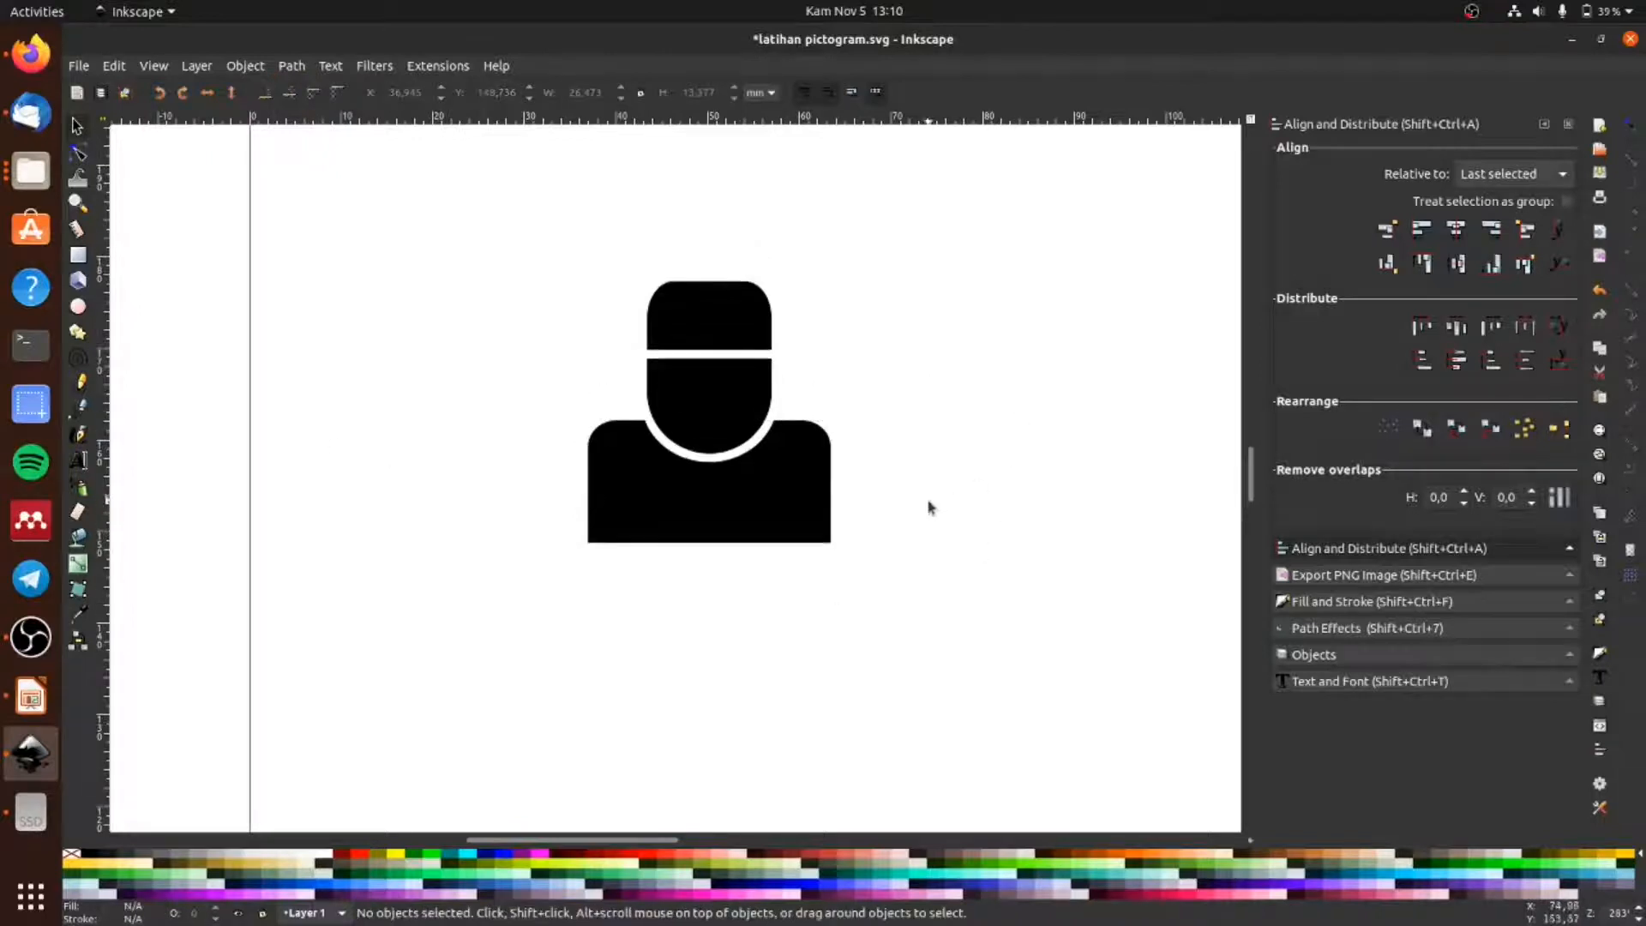
pyautogui.scroll(-4, 711, 399)
pyautogui.scroll(3, 749, 277)
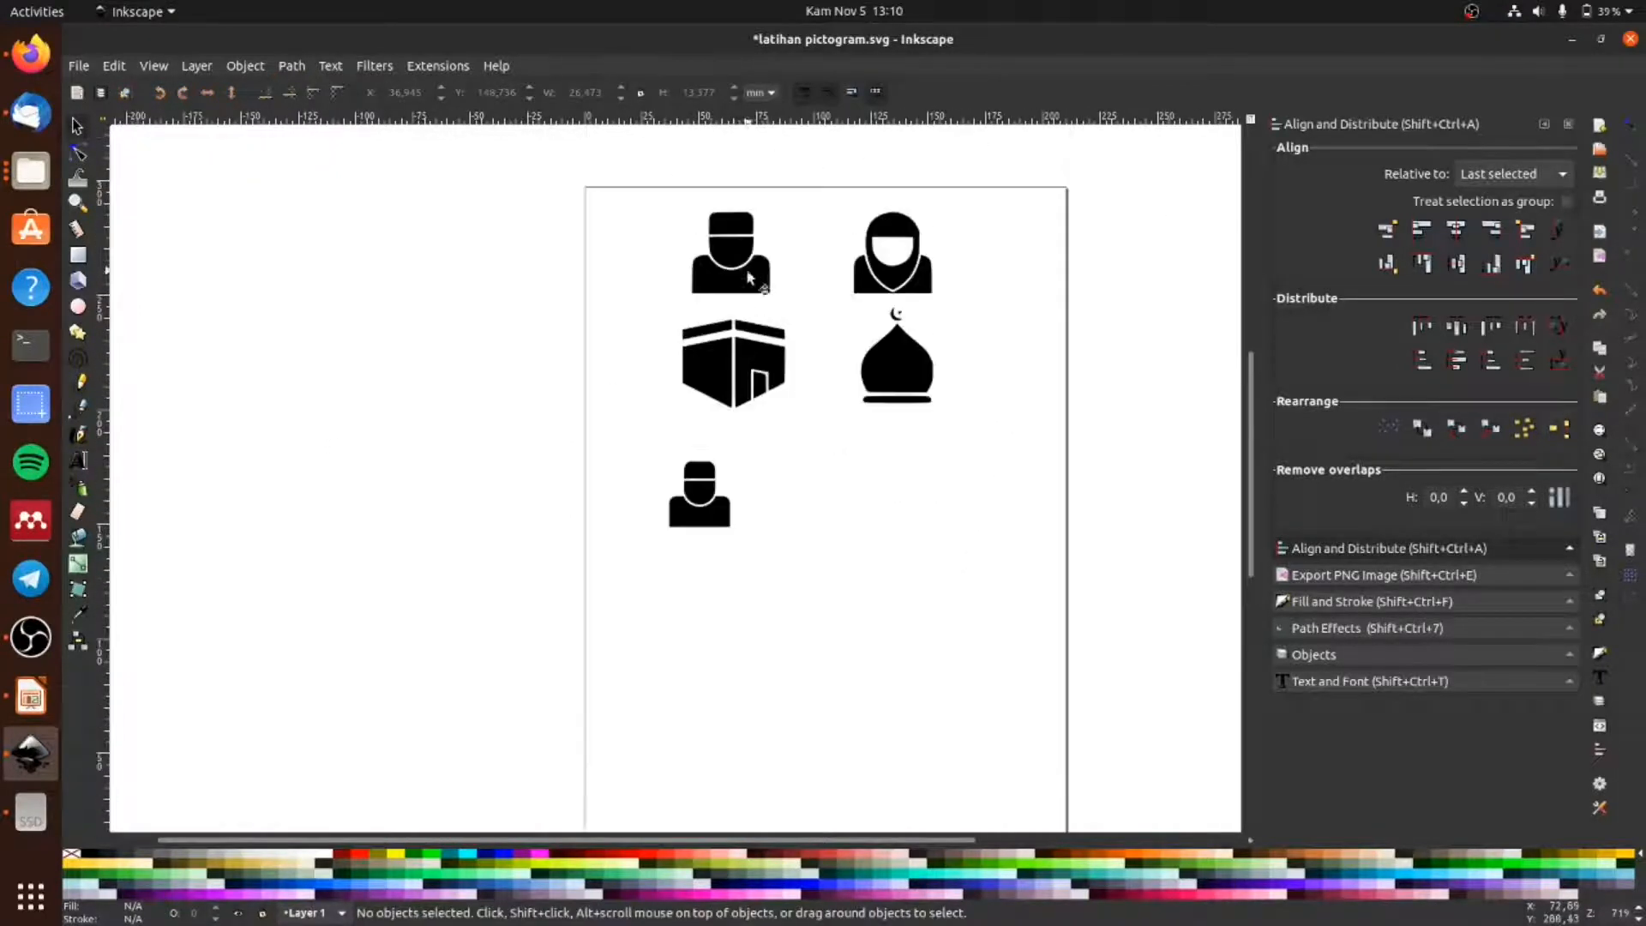
pyautogui.moveTo(637, 440); pyautogui.dragTo(787, 551)
pyautogui.click(941, 509)
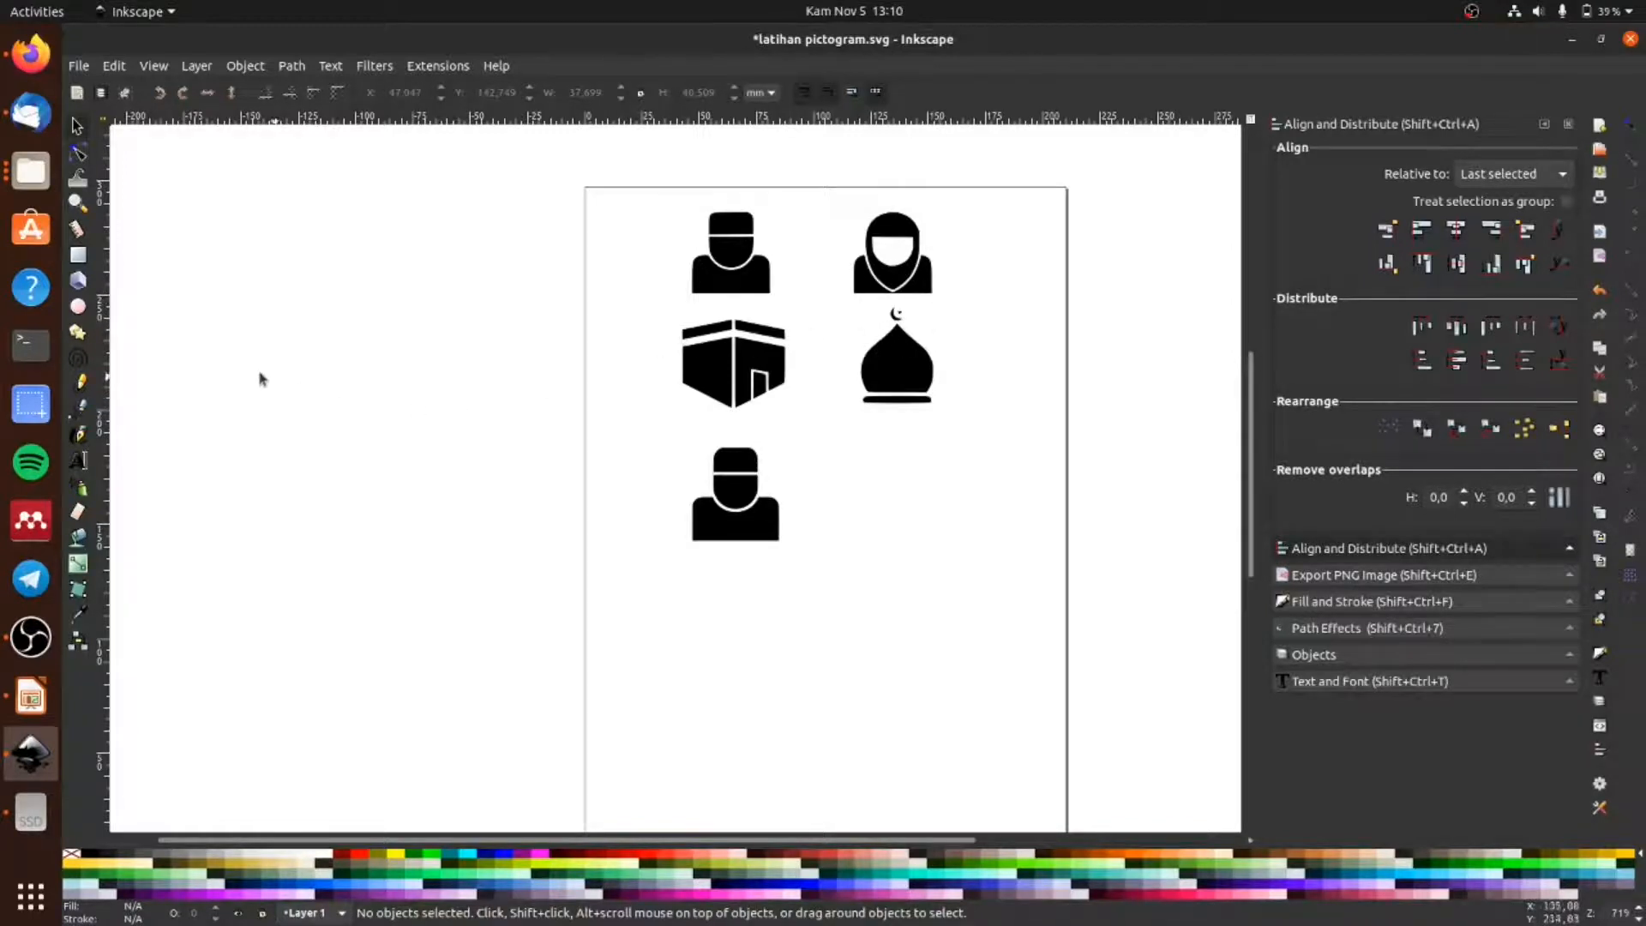
# Step: Draw a rectangle about 58 × 65 mm beside the page and a circle about 56 mm in diameter overlapping its upper edge
pyautogui.click(78, 255)
pyautogui.moveTo(320, 432); pyautogui.dragTo(455, 580)
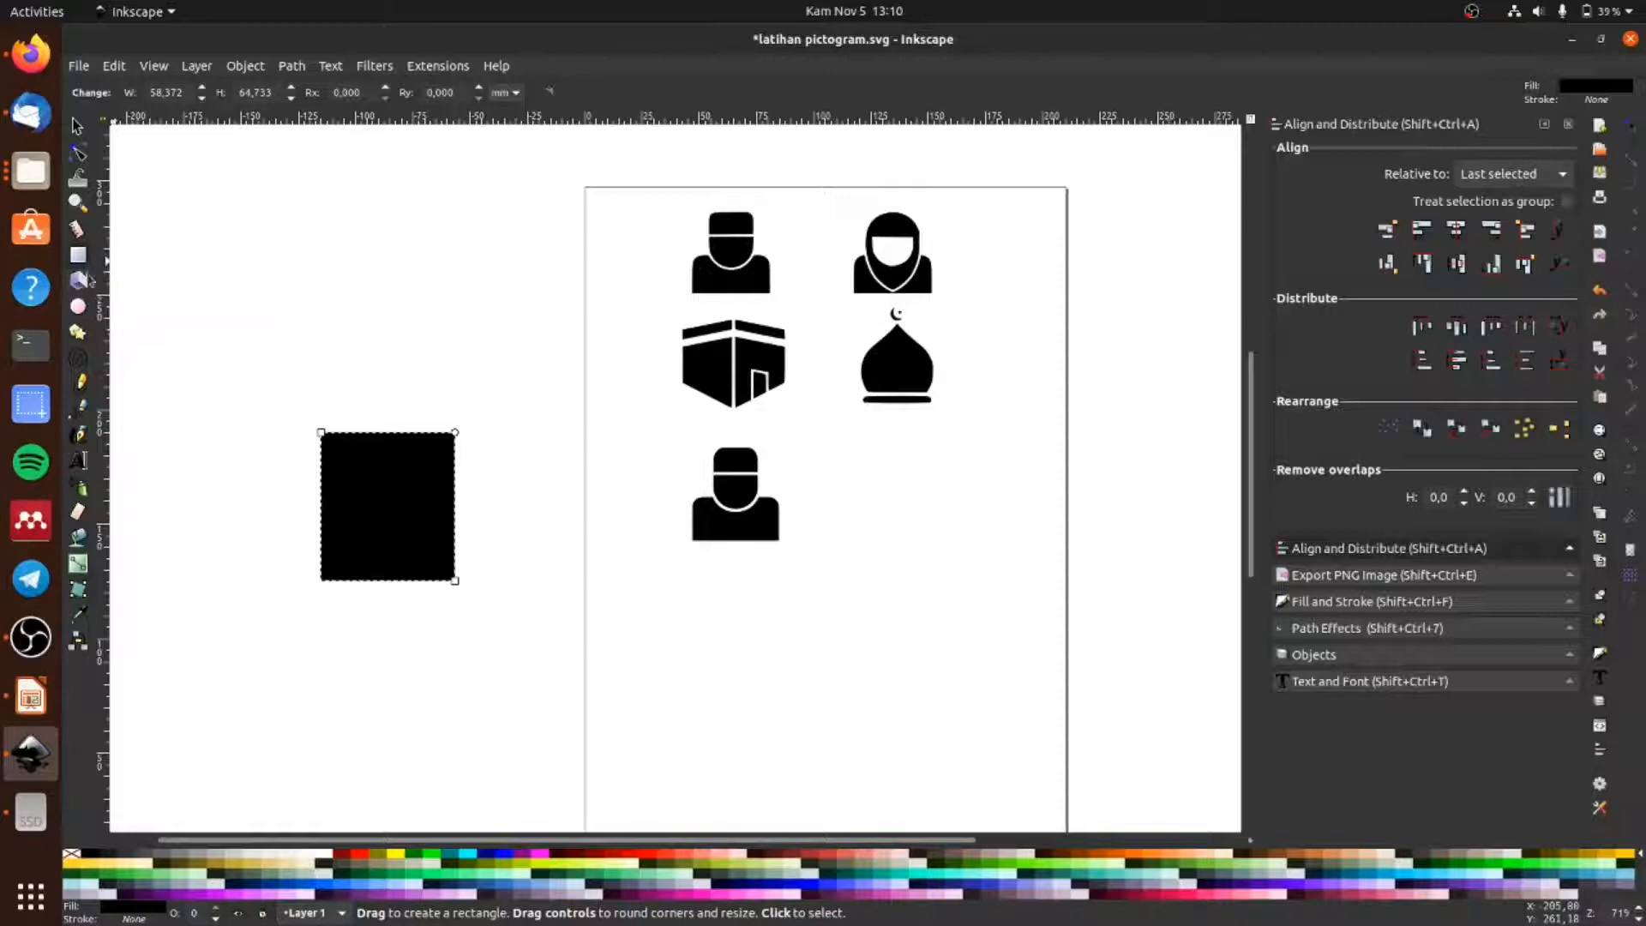
pyautogui.click(77, 306)
pyautogui.moveTo(314, 361); pyautogui.dragTo(441, 491)
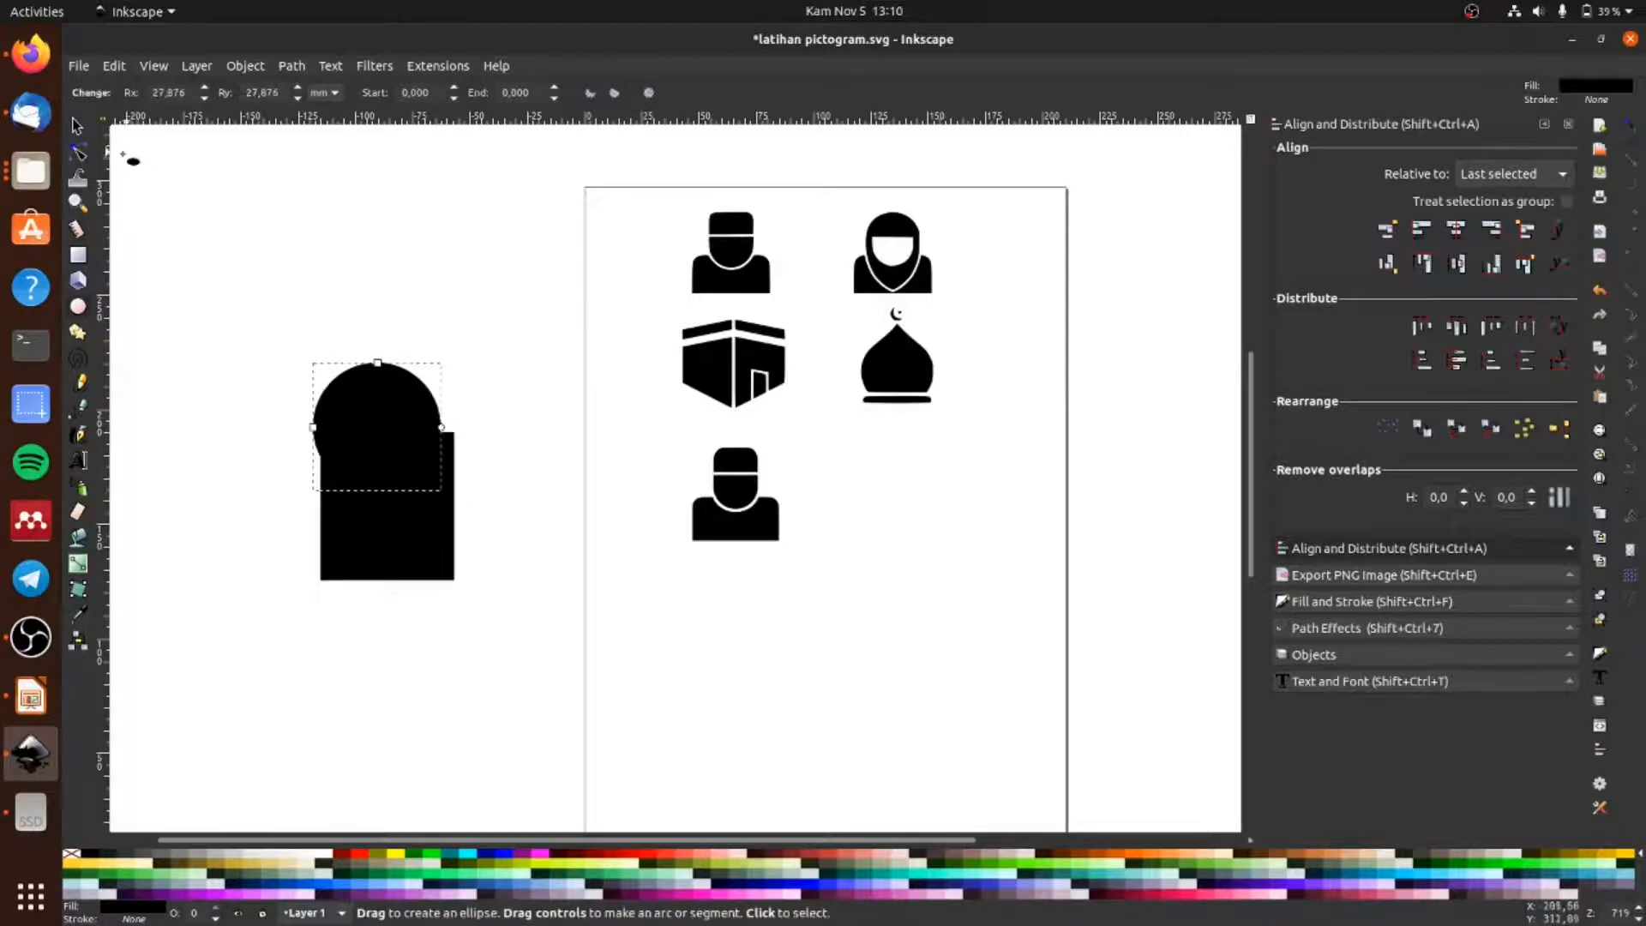
# Step: Center the circle and the rectangle on a common vertical axis
pyautogui.click(77, 126)
pyautogui.keyDown('shift'); pyautogui.click(397, 528); pyautogui.keyUp('shift')
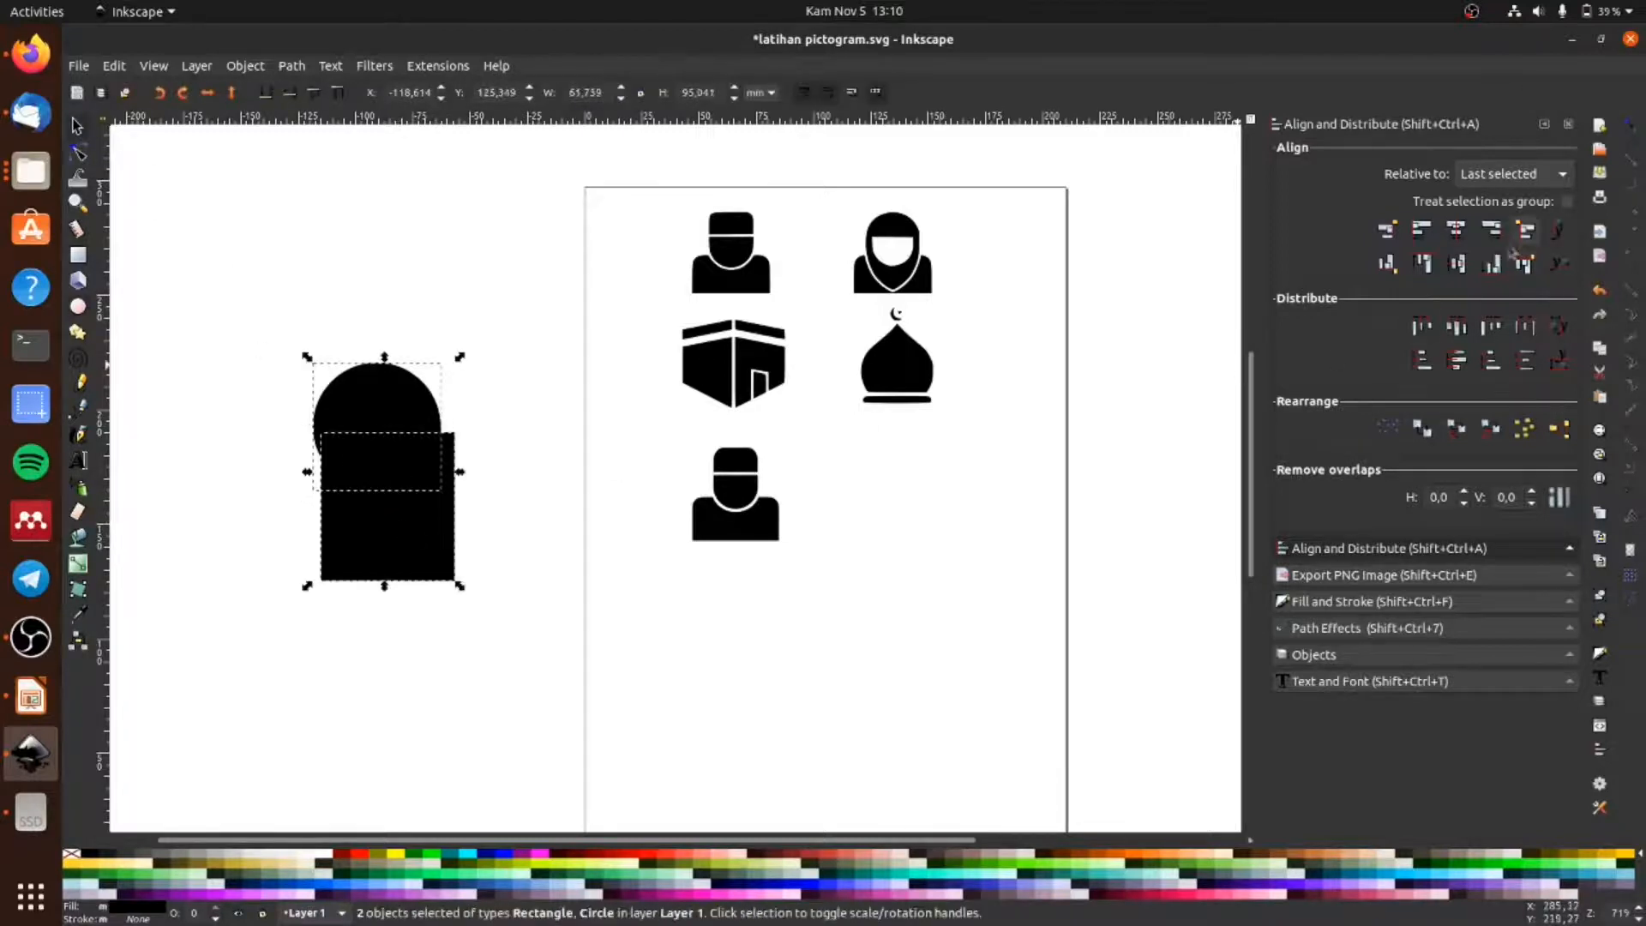
pyautogui.click(1455, 230)
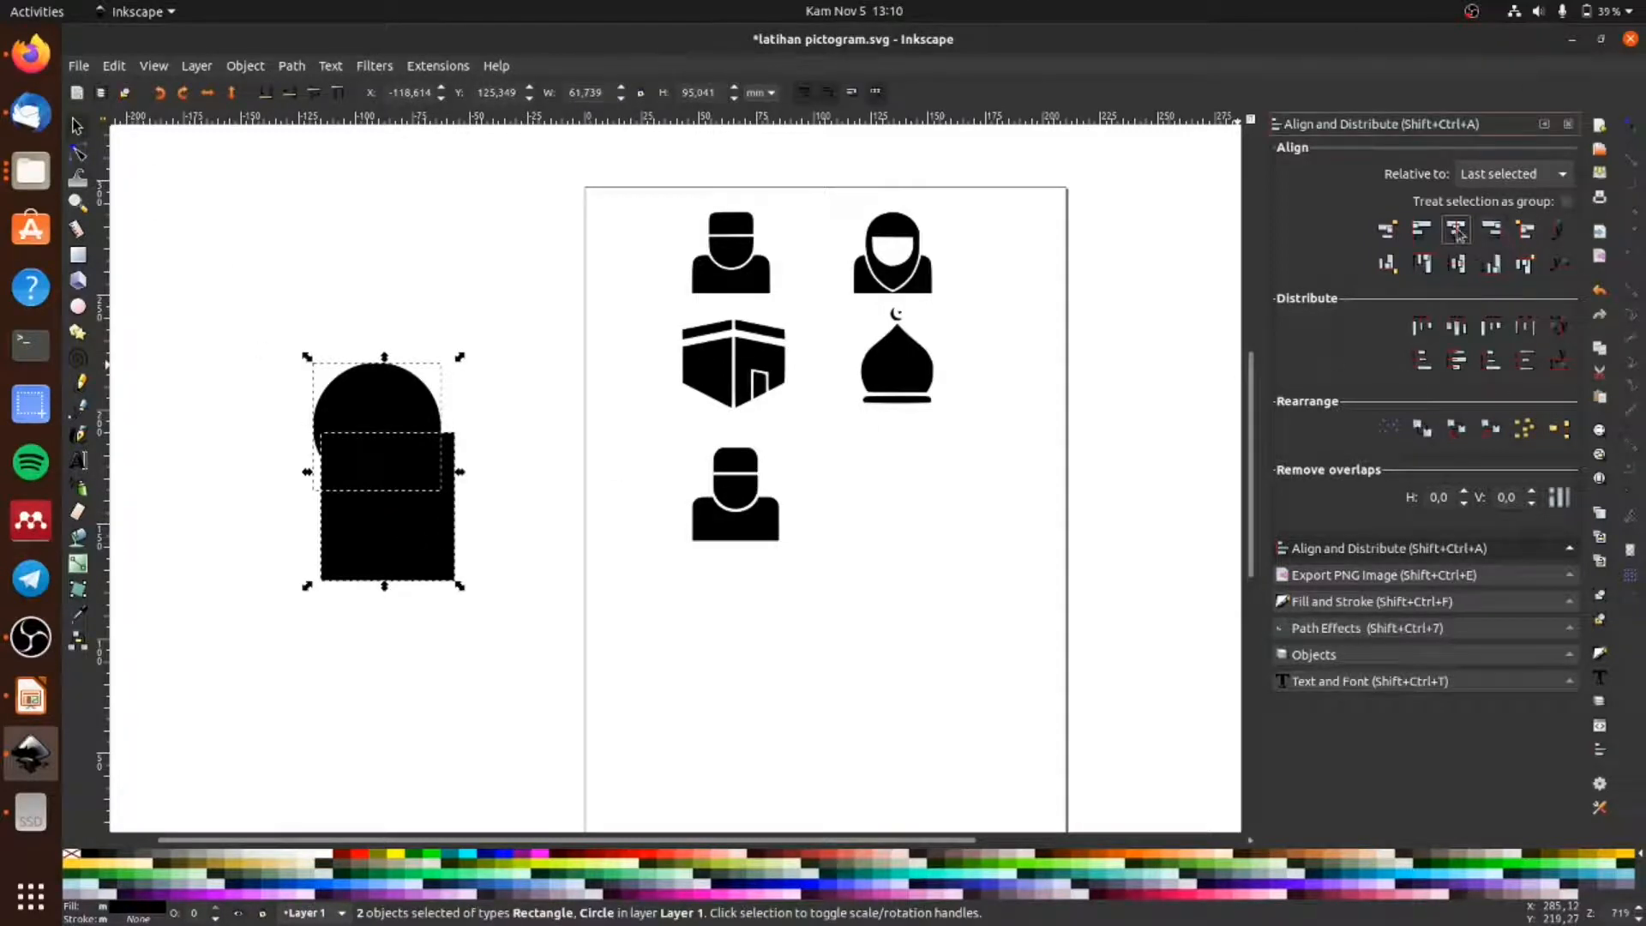
pyautogui.click(477, 576)
# Step: Move the rectangle up slightly and narrow it about its centre to about 55.4 mm to match the circle's width
pyautogui.click(406, 545)
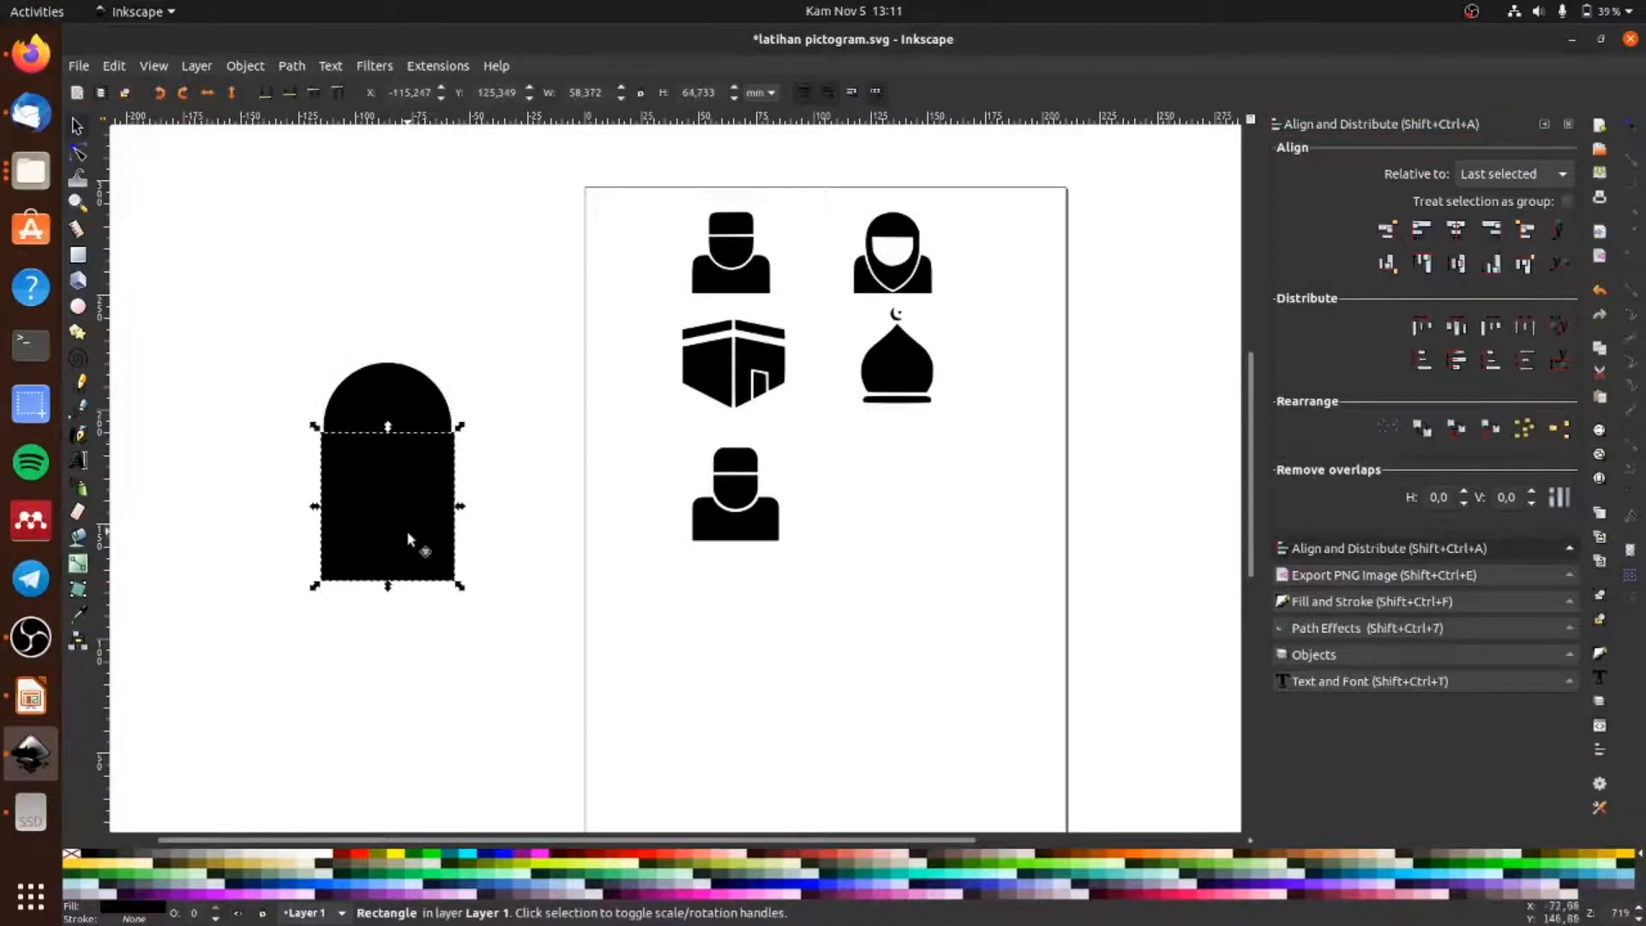
pyautogui.moveTo(432, 513); pyautogui.dragTo(434, 508)
pyautogui.click(522, 559)
pyautogui.click(433, 525)
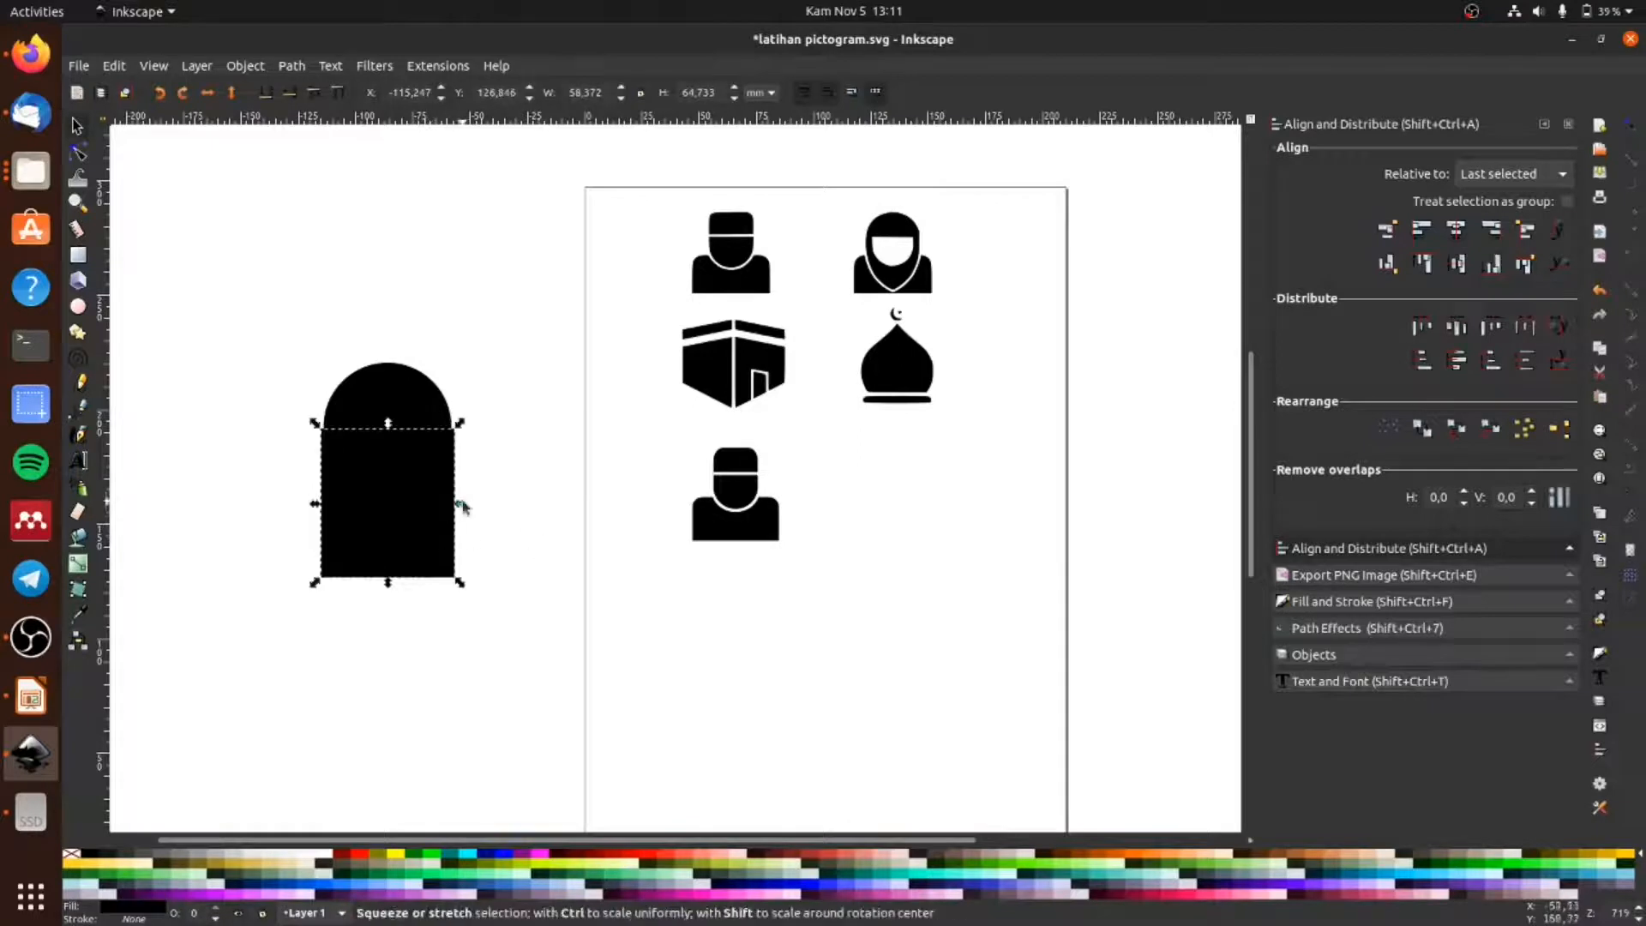
pyautogui.press('shift')
pyautogui.moveTo(460, 508); pyautogui.dragTo(457, 510)
pyautogui.click(497, 557)
pyautogui.click(397, 505)
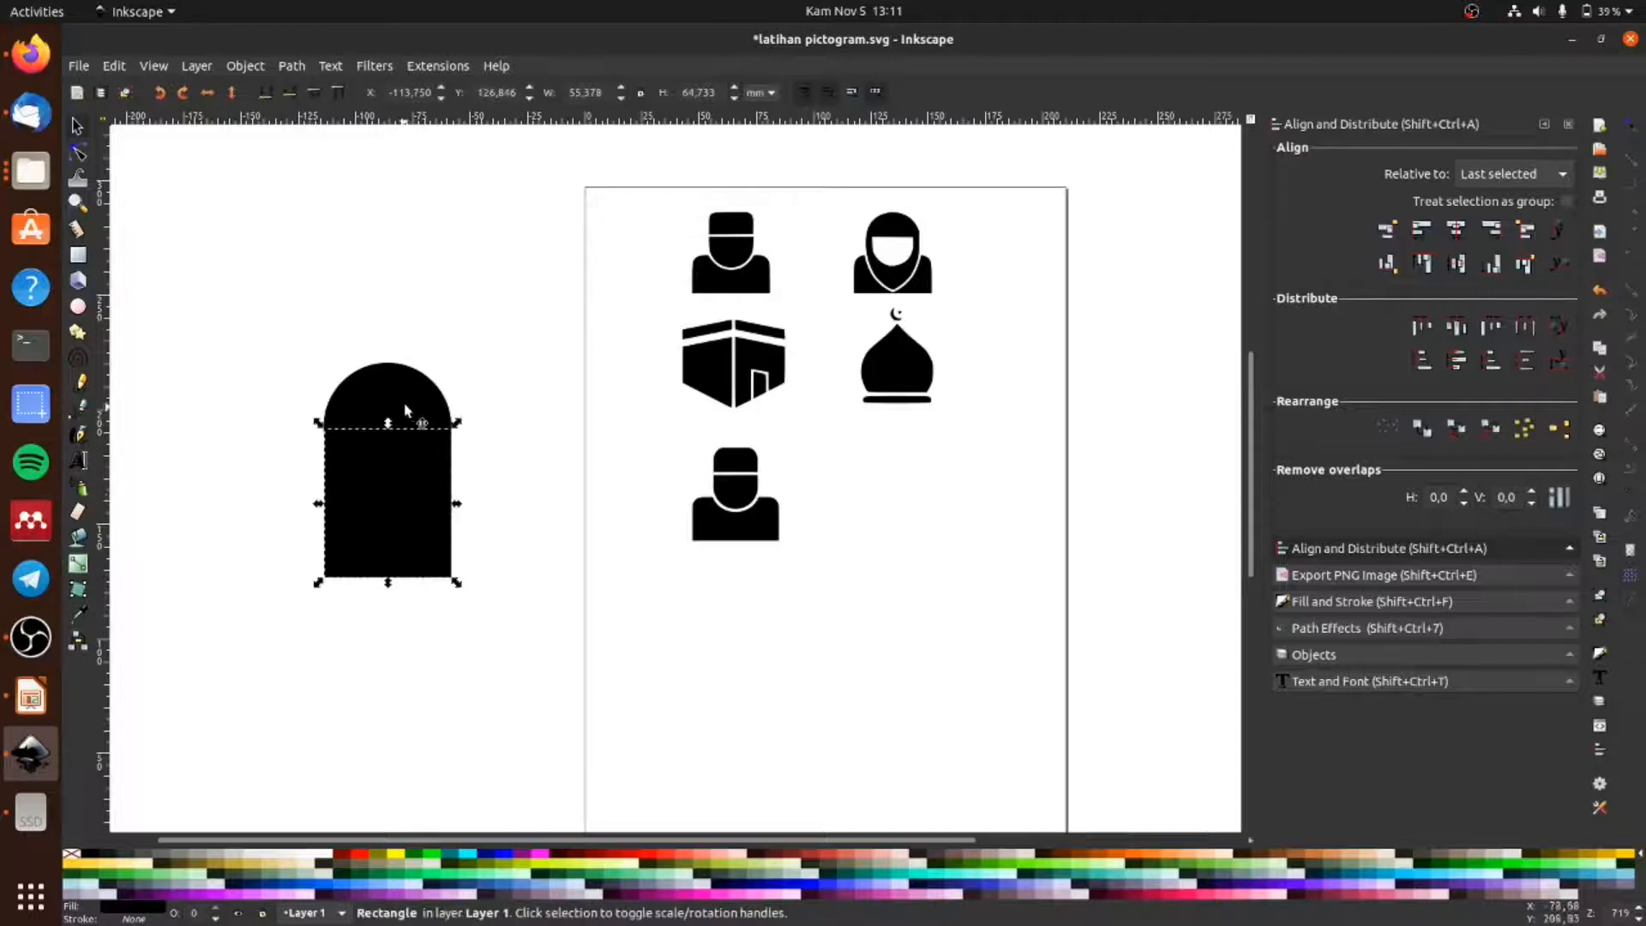
# Step: Fill the rectangle with red to distinguish it from the circle
pyautogui.click(476, 491)
pyautogui.click(417, 502)
pyautogui.click(360, 861)
pyautogui.press('Escape')
# Step: Merge the circle and rectangle with Union and fill the resulting arch shape with a near-black colour
pyautogui.click(405, 416)
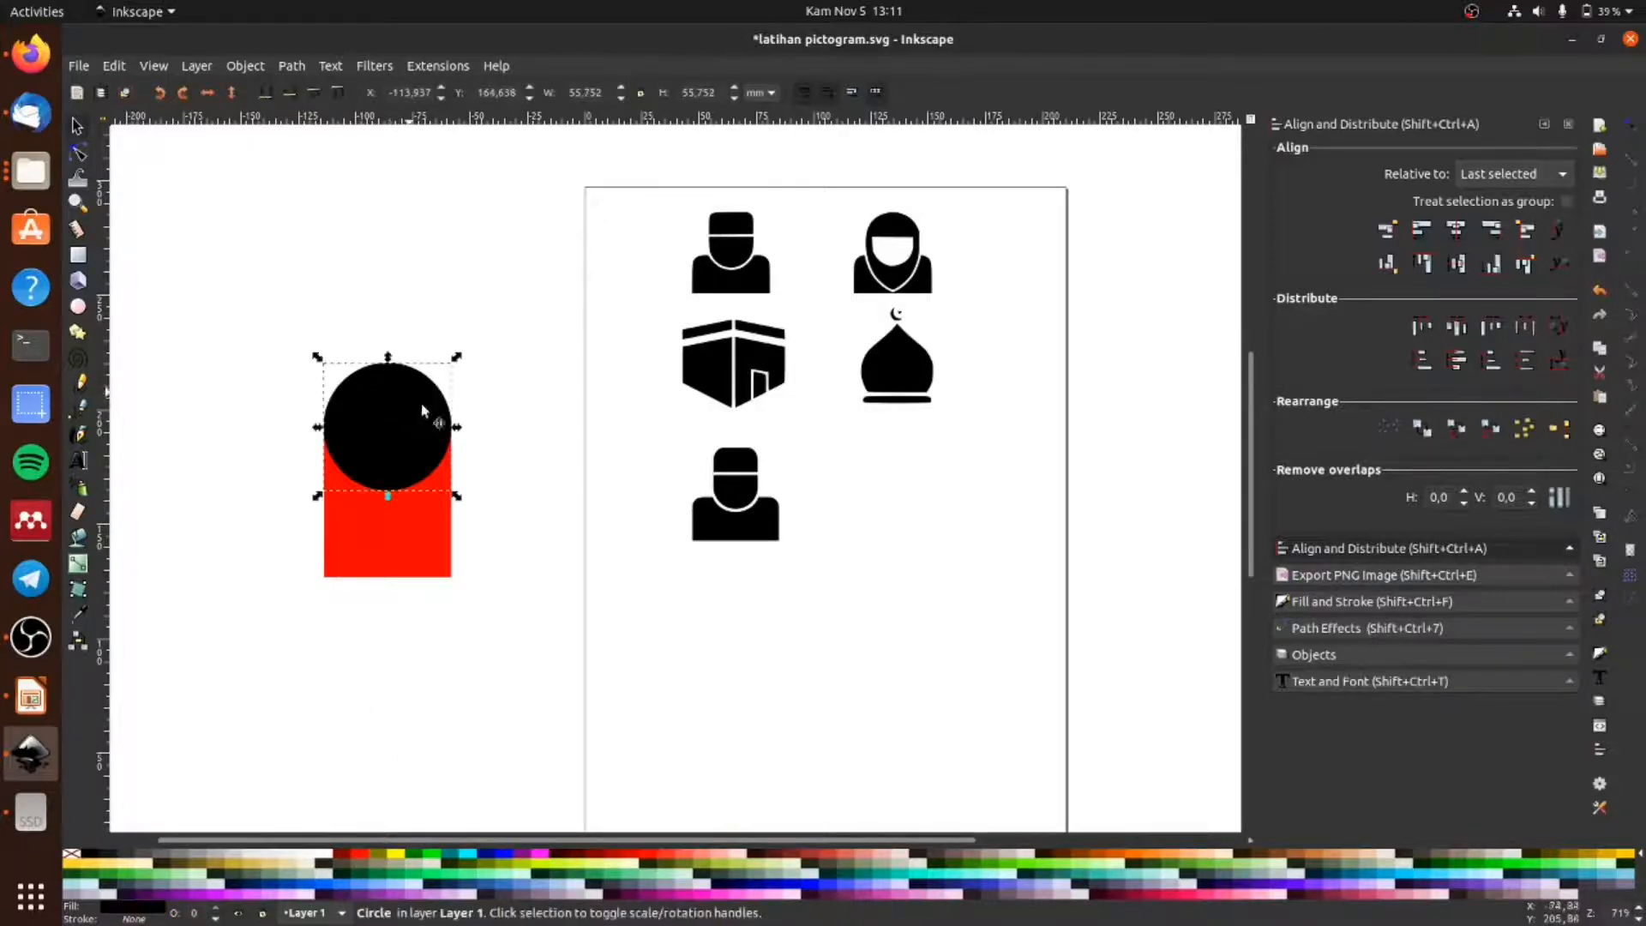
pyautogui.keyDown('shift'); pyautogui.click(437, 559); pyautogui.keyUp('shift')
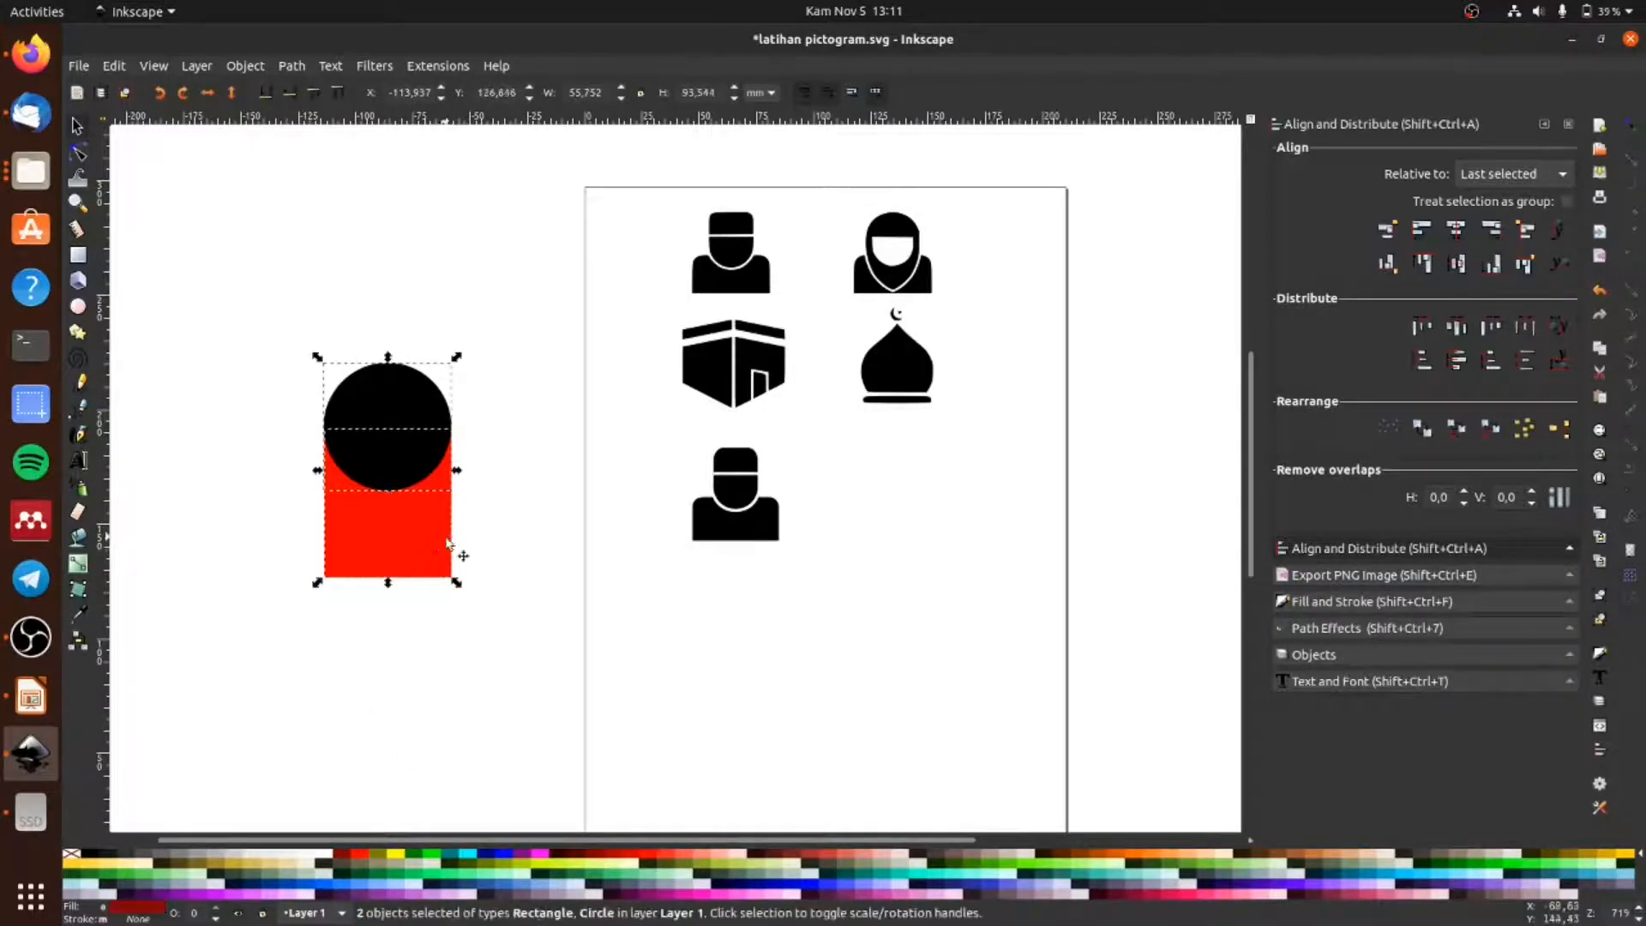
pyautogui.press('Escape')
pyautogui.moveTo(239, 290); pyautogui.dragTo(512, 651)
pyautogui.click(291, 66)
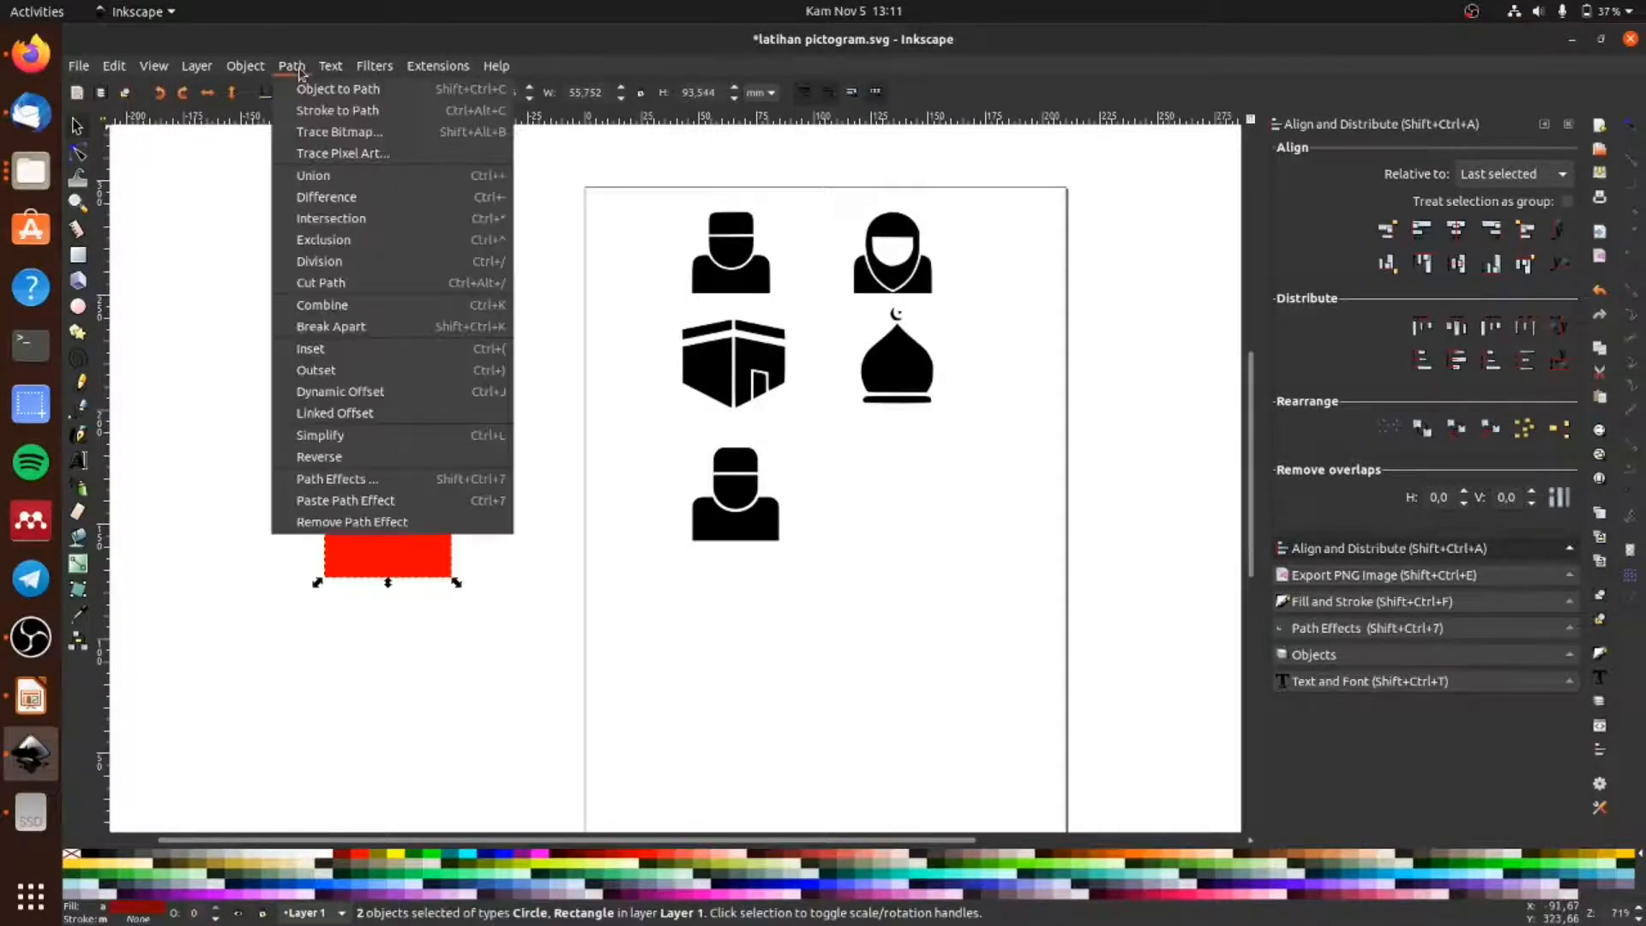
pyautogui.click(343, 176)
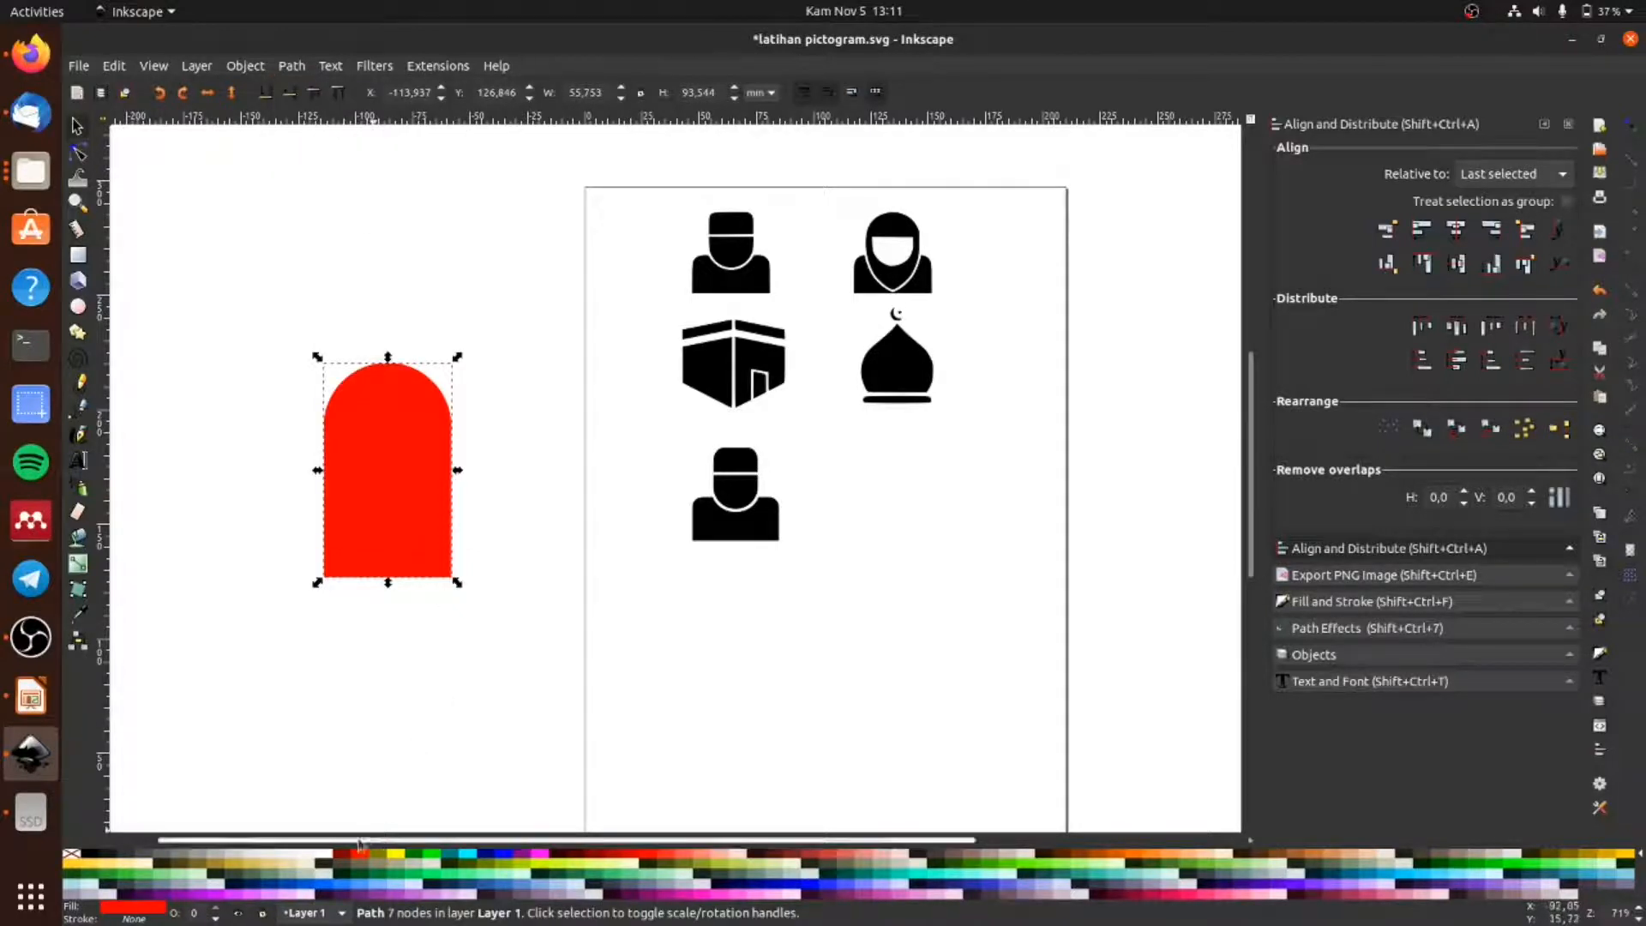
pyautogui.click(326, 861)
pyautogui.click(426, 725)
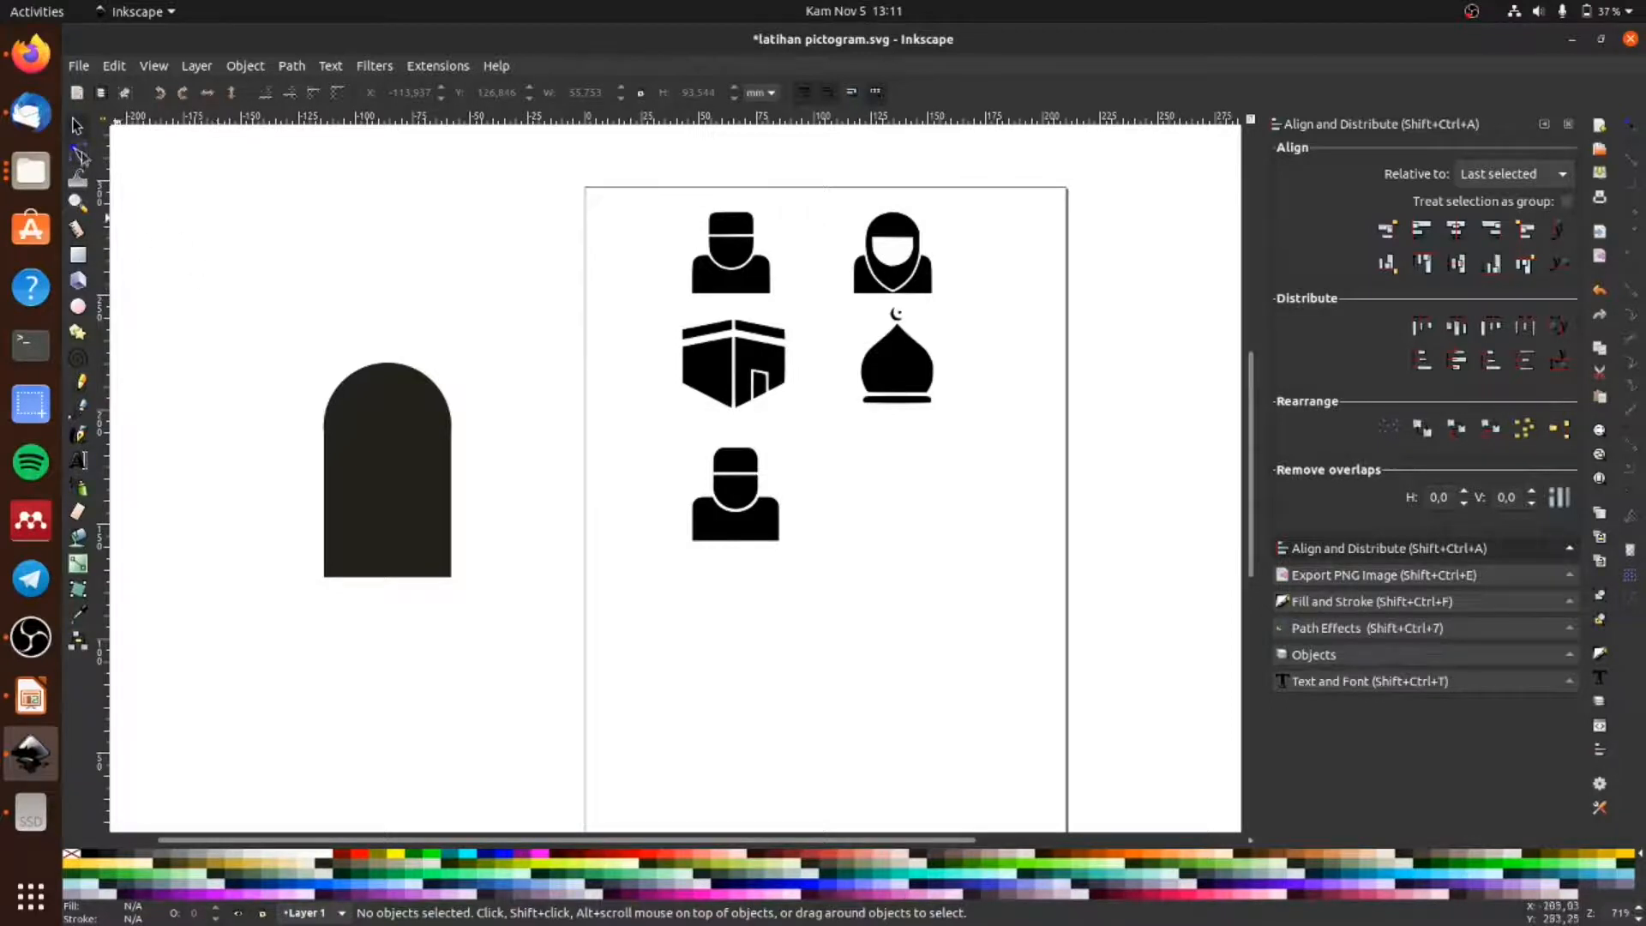
# Step: Insert a node midway along the arch shape's bottom edge and move it about 19 mm straight down to form a point
pyautogui.click(79, 154)
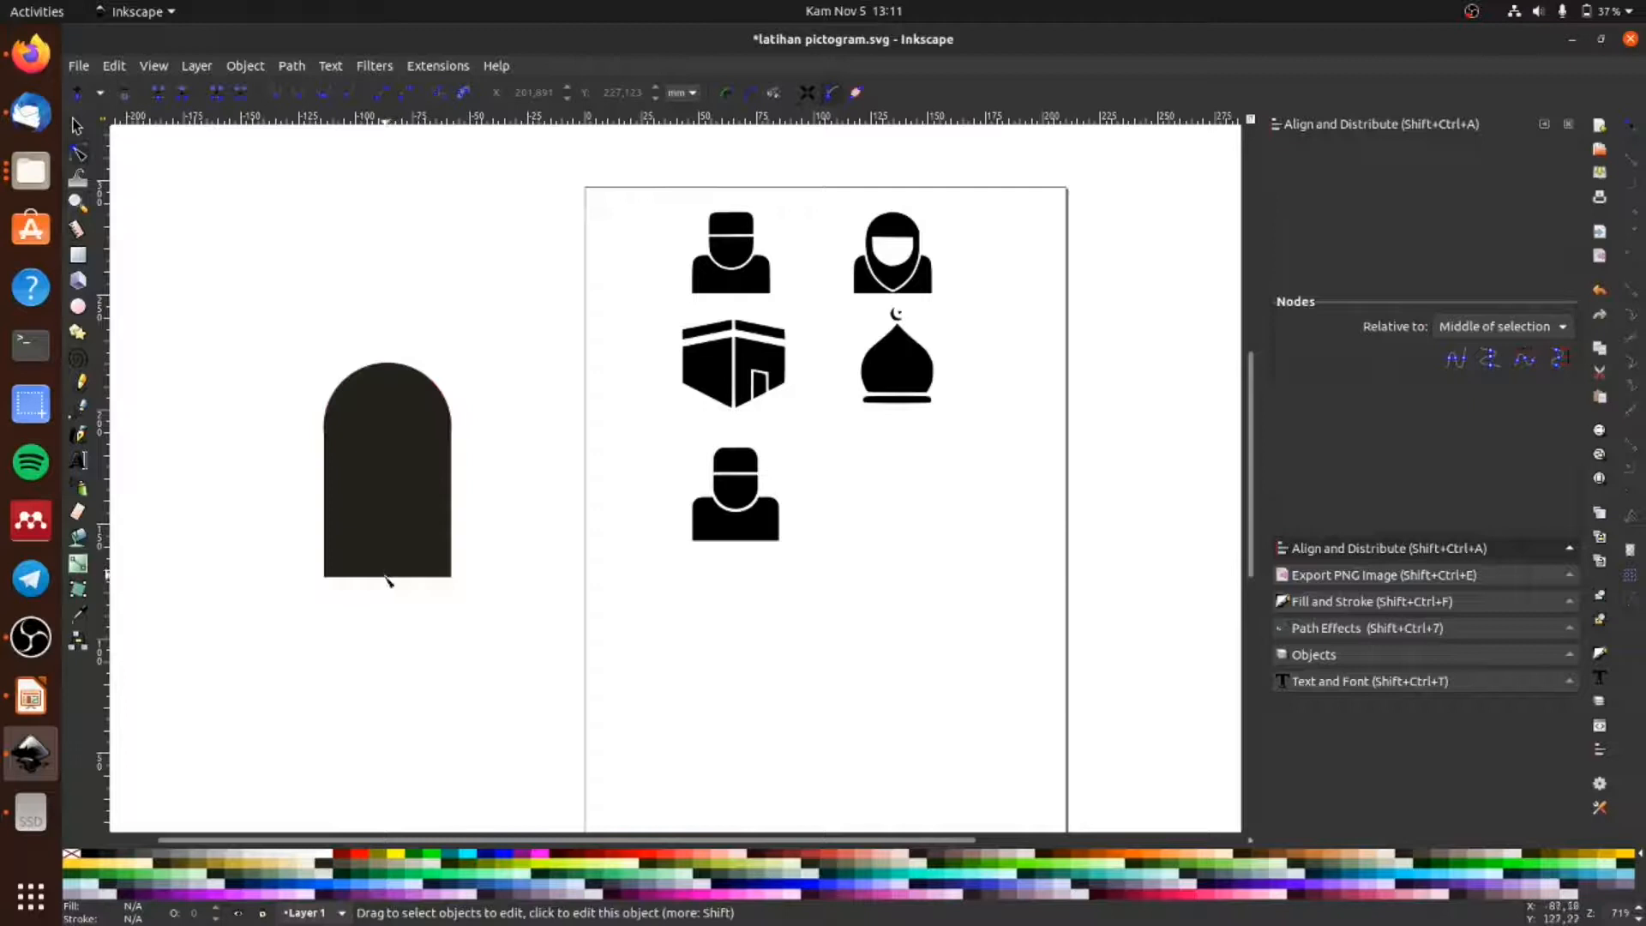
pyautogui.click(390, 578)
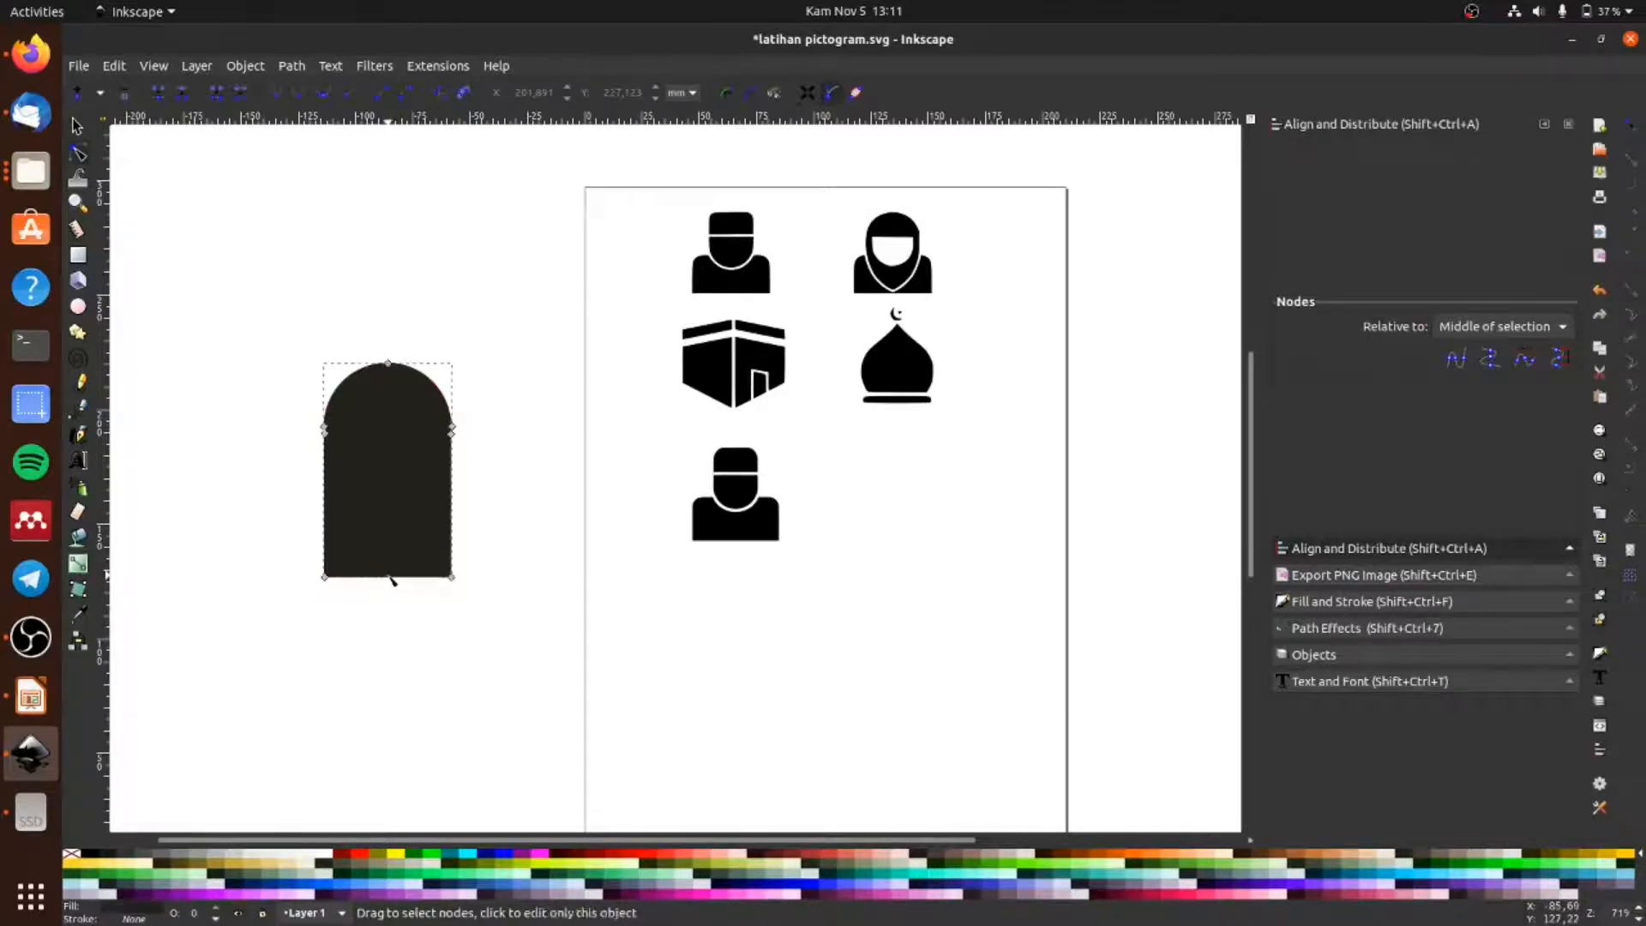
pyautogui.click(388, 580)
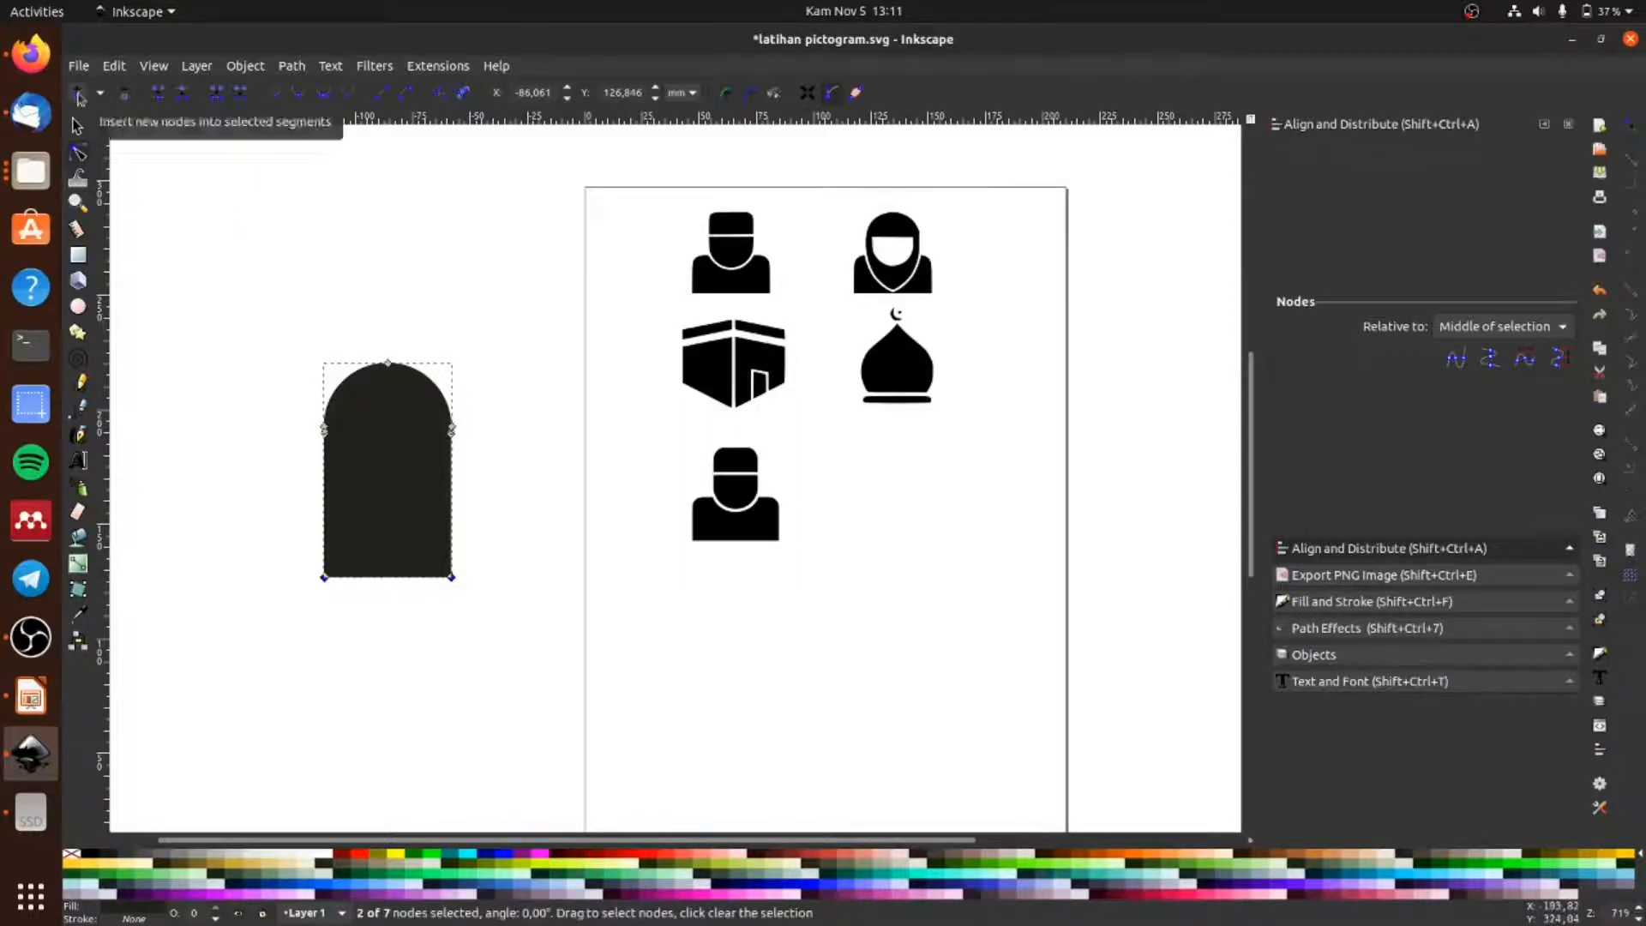
pyautogui.click(77, 96)
pyautogui.click(394, 610)
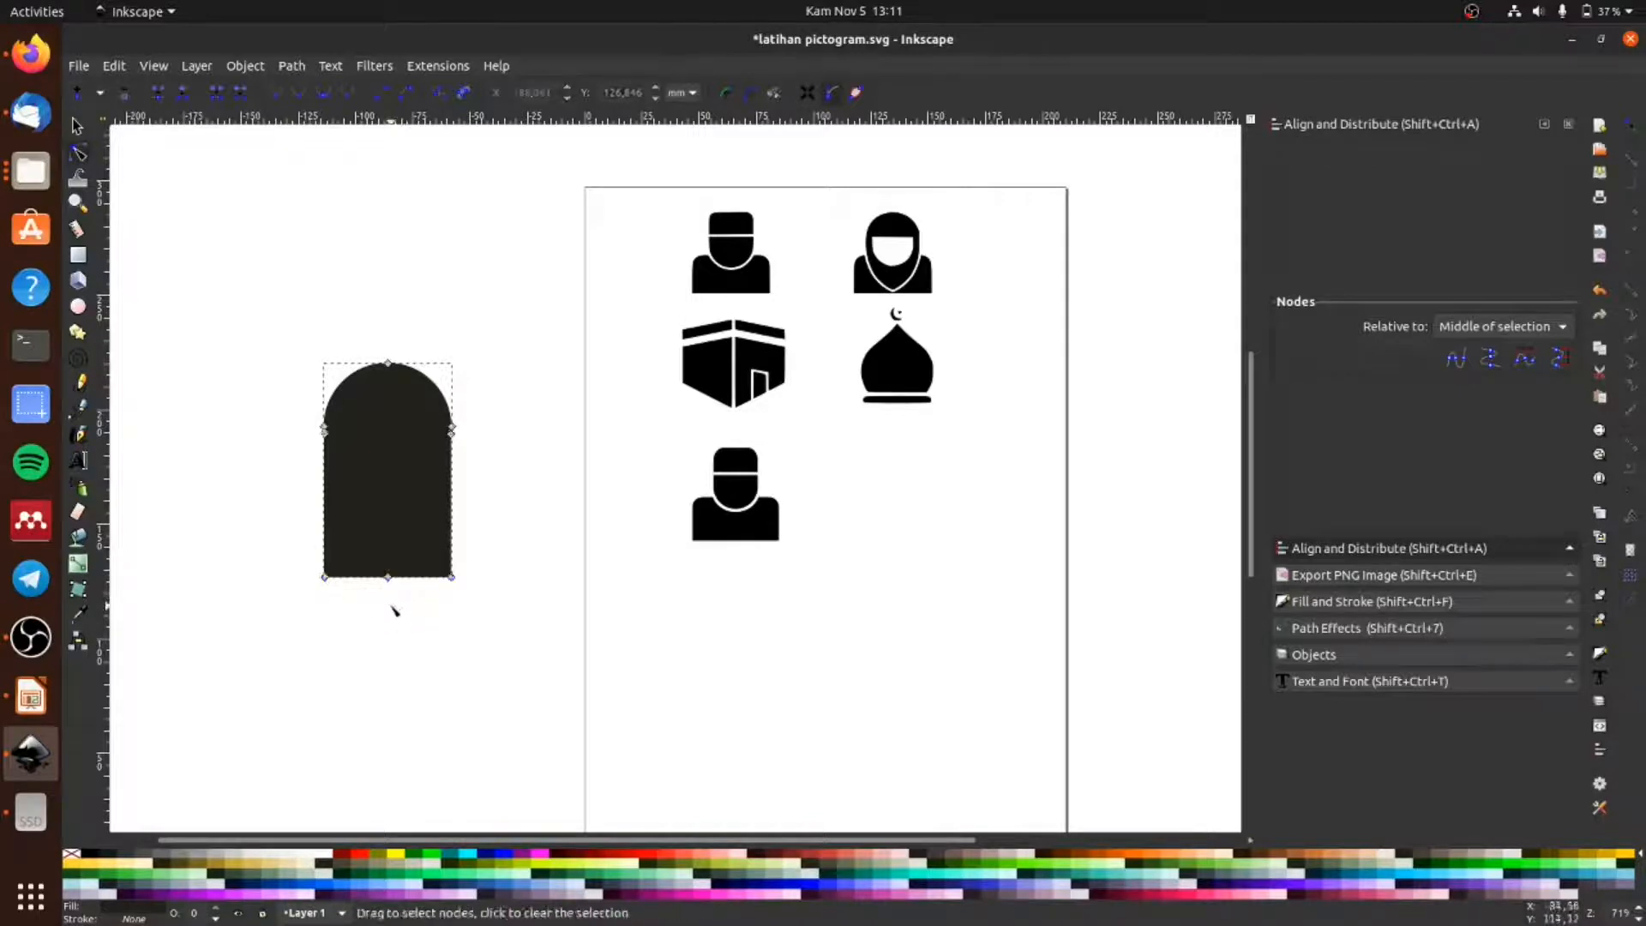
pyautogui.click(387, 577)
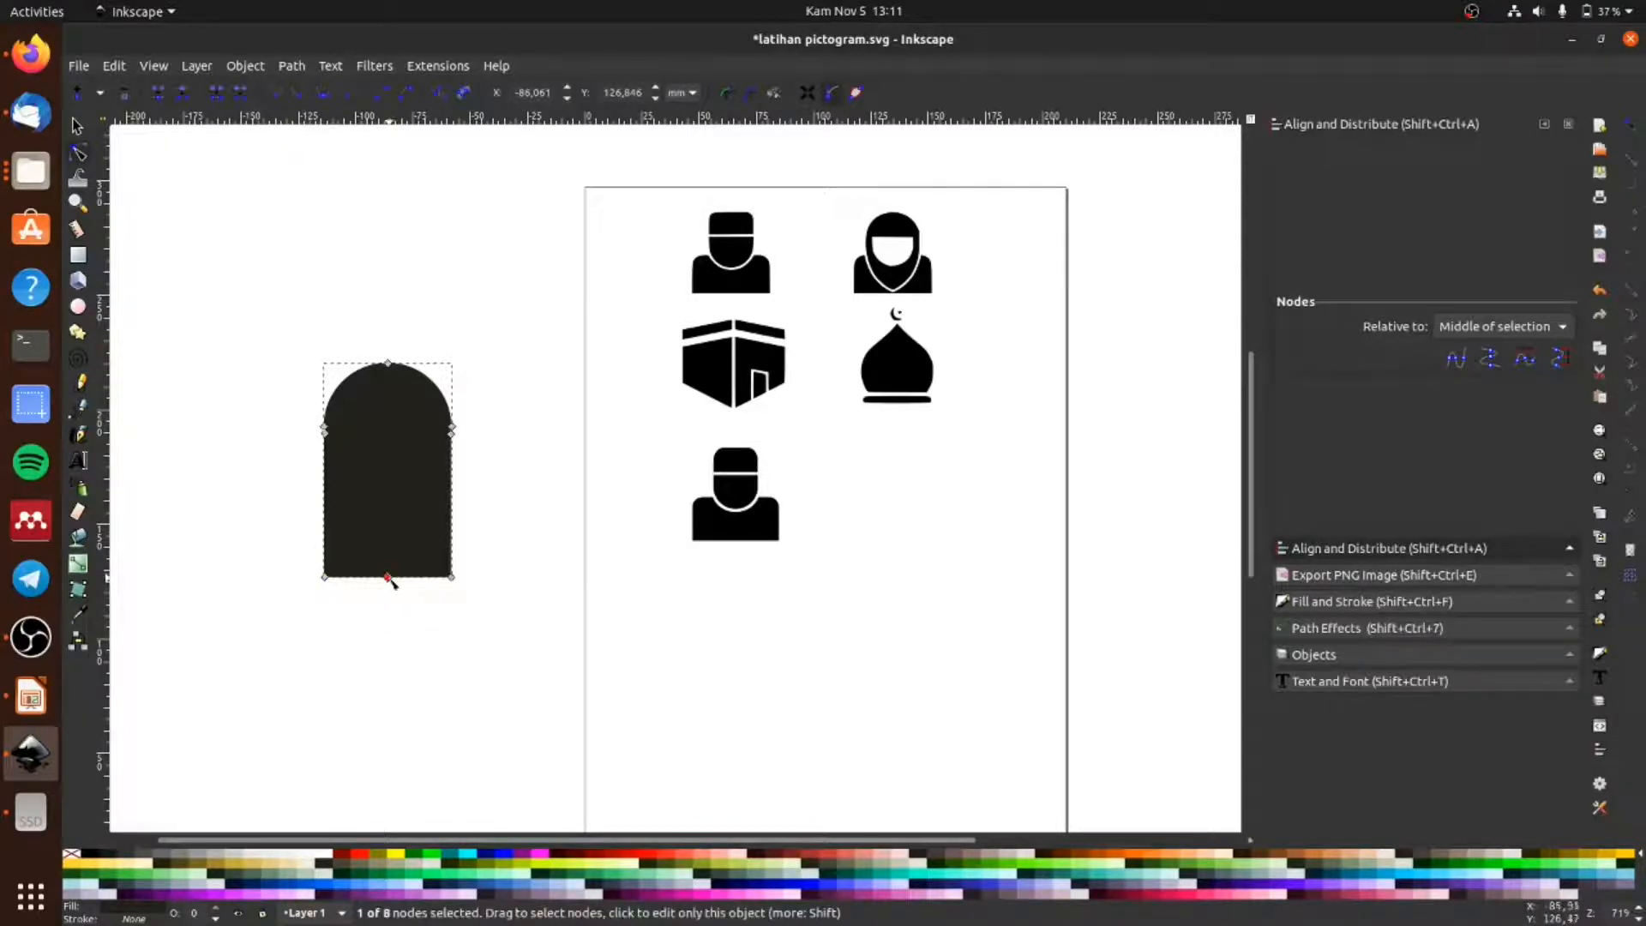
pyautogui.moveTo(388, 578); pyautogui.dragTo(395, 627)
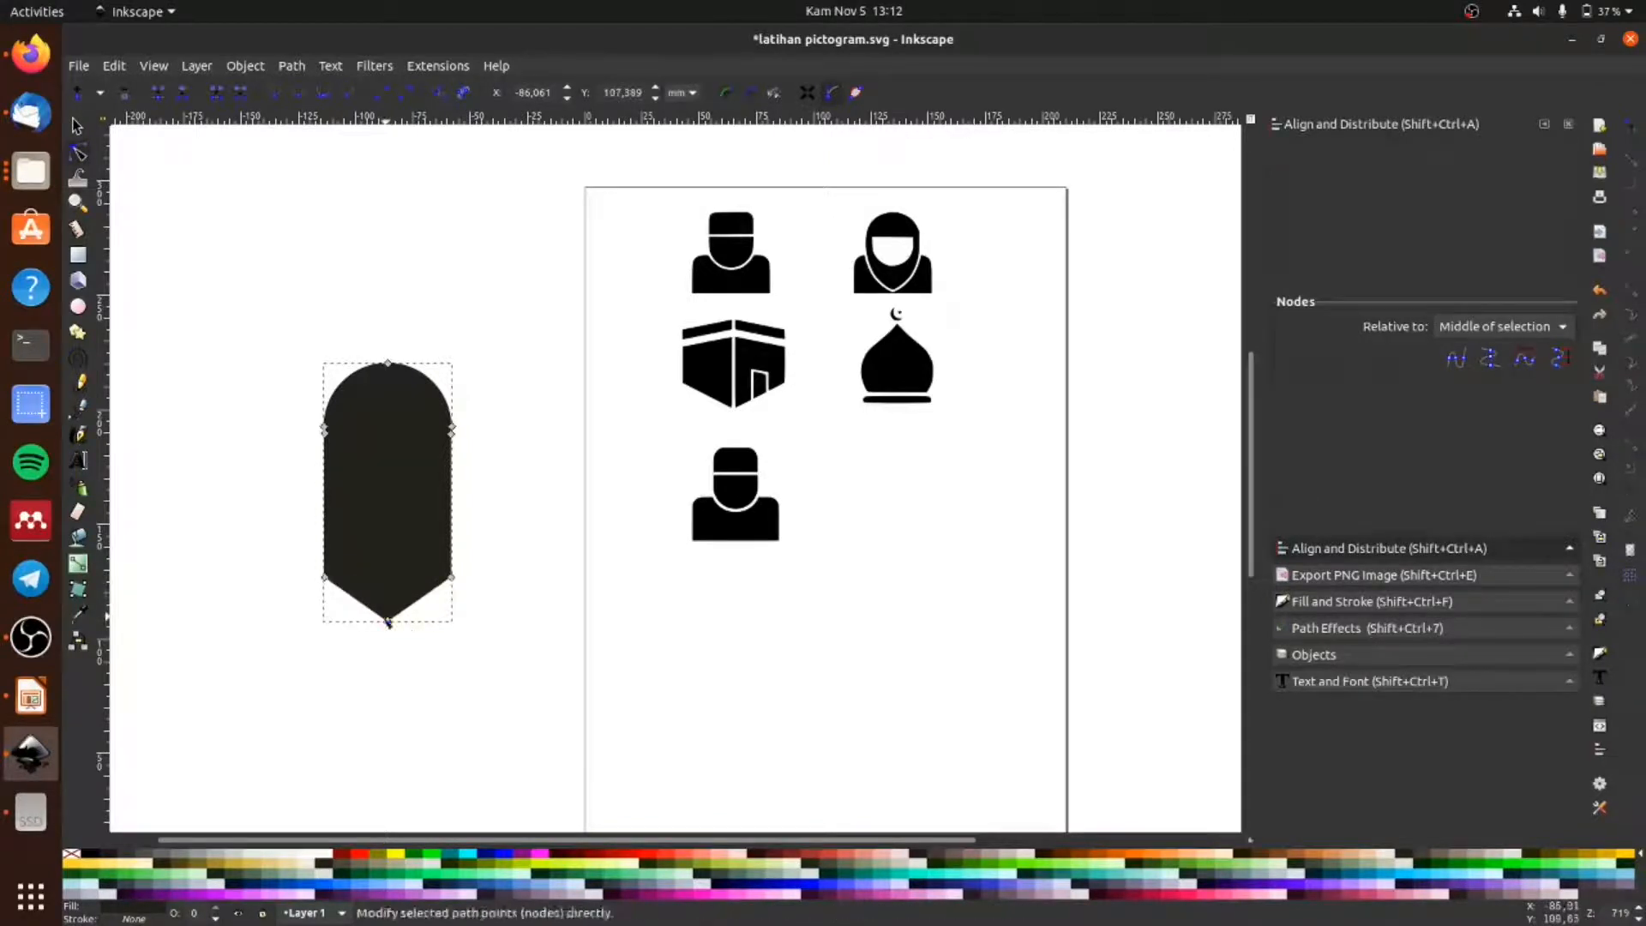
# Step: Move the three lower nodes together about 26 mm straight up to shorten the shape
pyautogui.moveTo(294, 557); pyautogui.dragTo(493, 675)
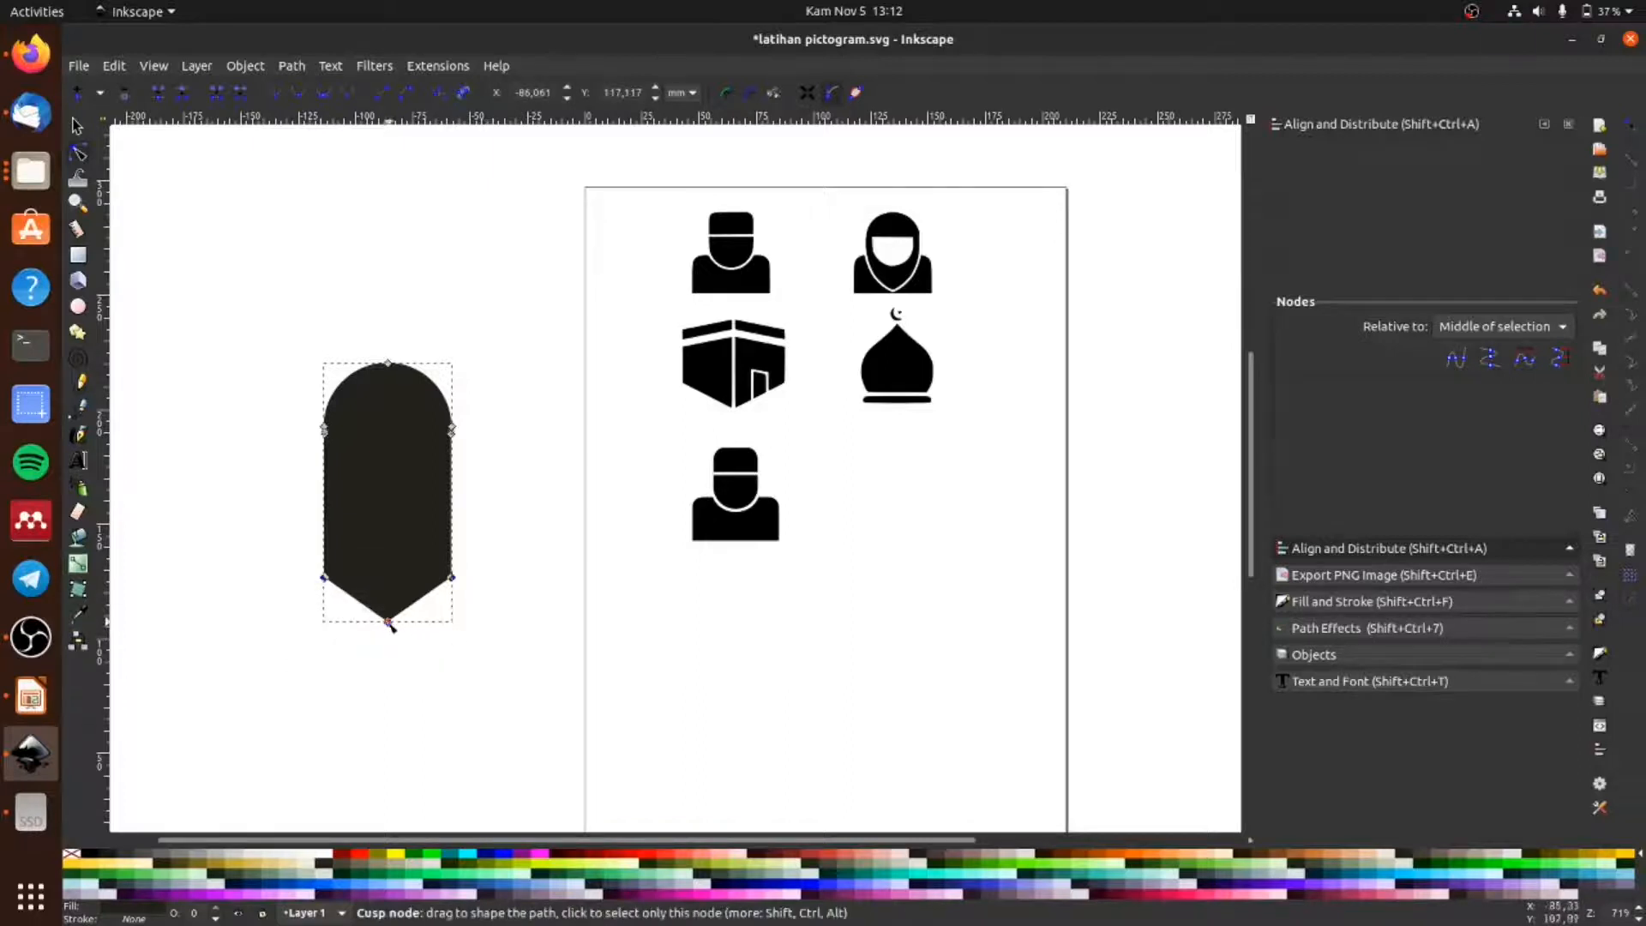
pyautogui.moveTo(391, 624); pyautogui.dragTo(396, 578)
pyautogui.click(492, 637)
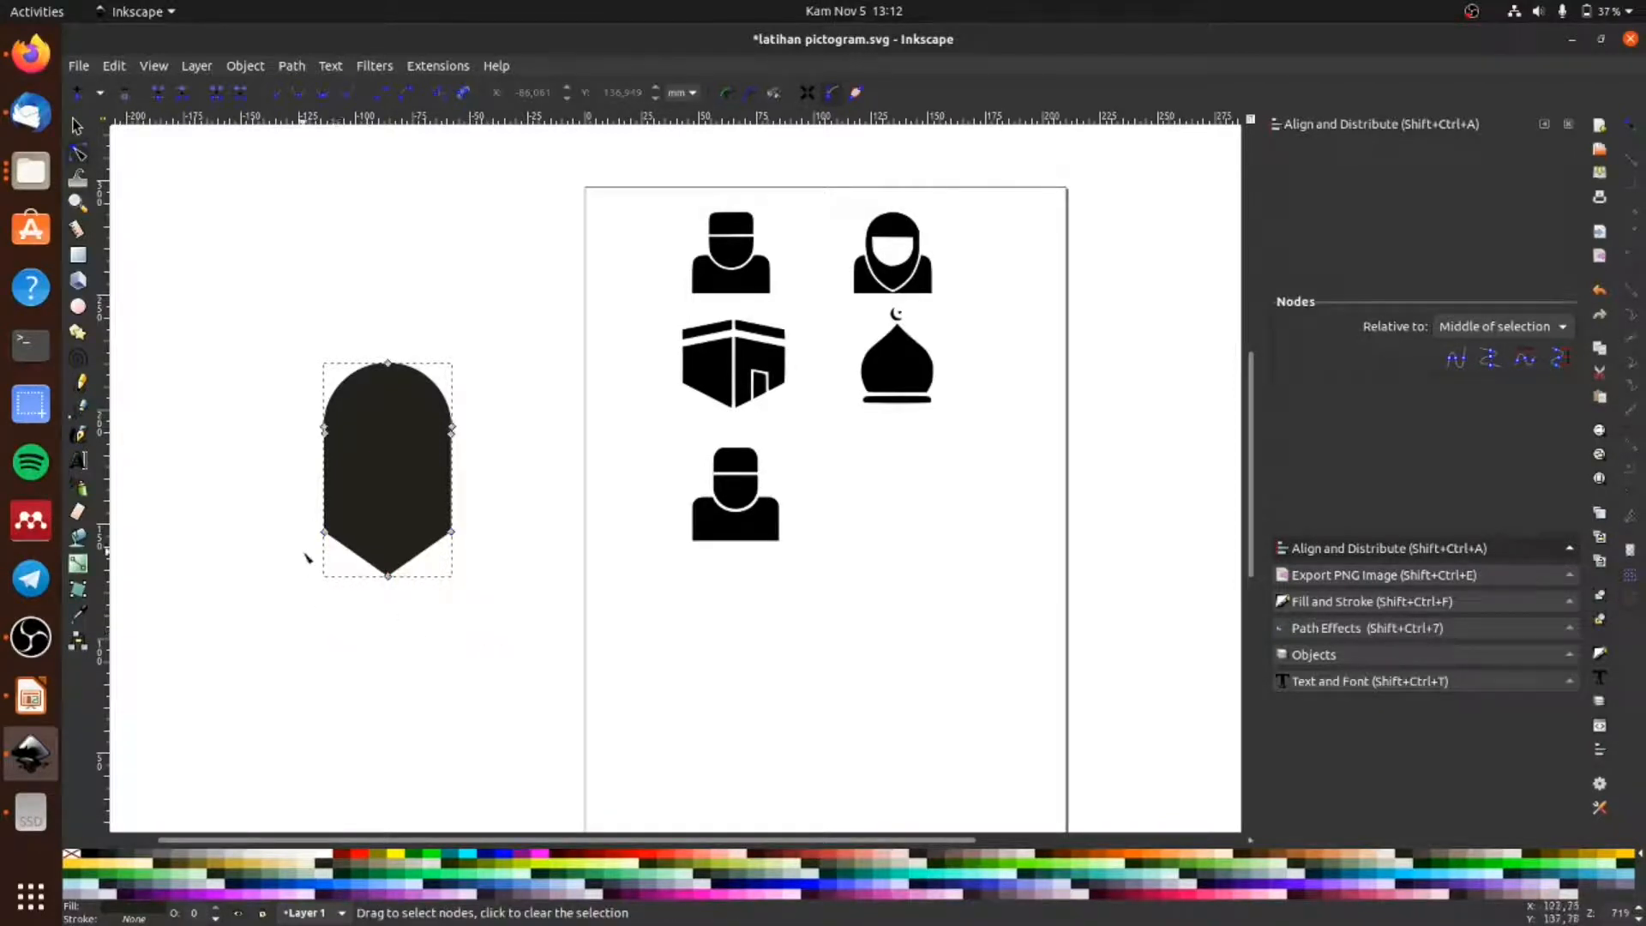
pyautogui.moveTo(302, 511); pyautogui.dragTo(525, 619)
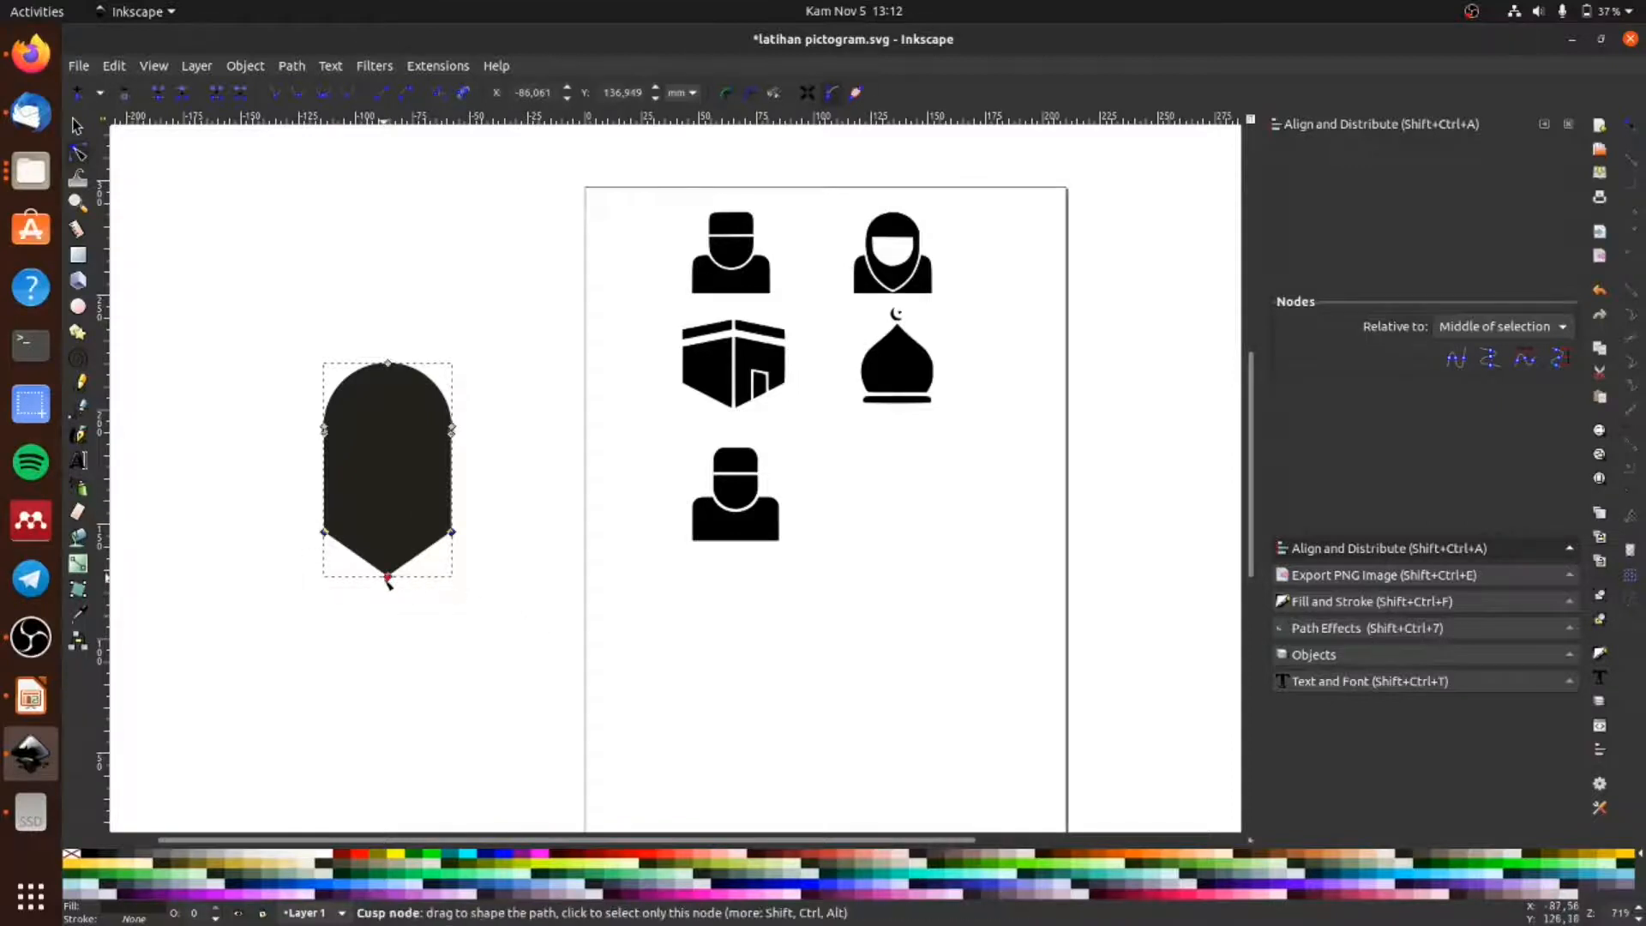
pyautogui.moveTo(390, 581); pyautogui.dragTo(390, 566)
# Step: Make the two lower side nodes smooth to round the shape's sides above the point
pyautogui.moveTo(294, 501); pyautogui.dragTo(503, 552)
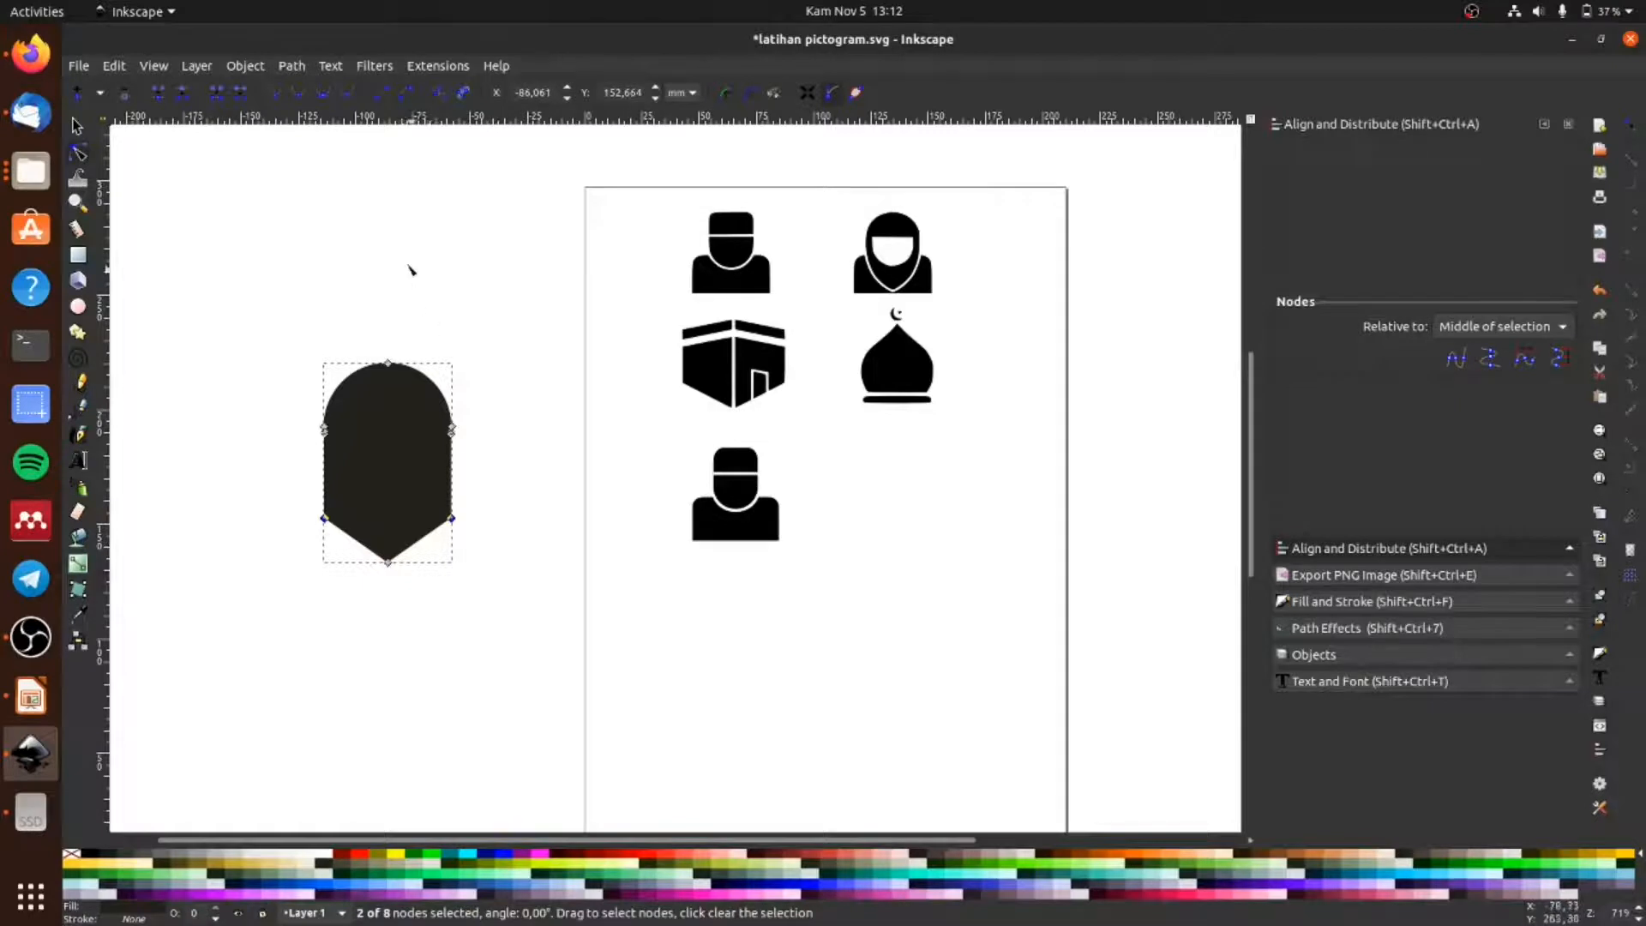
pyautogui.click(300, 95)
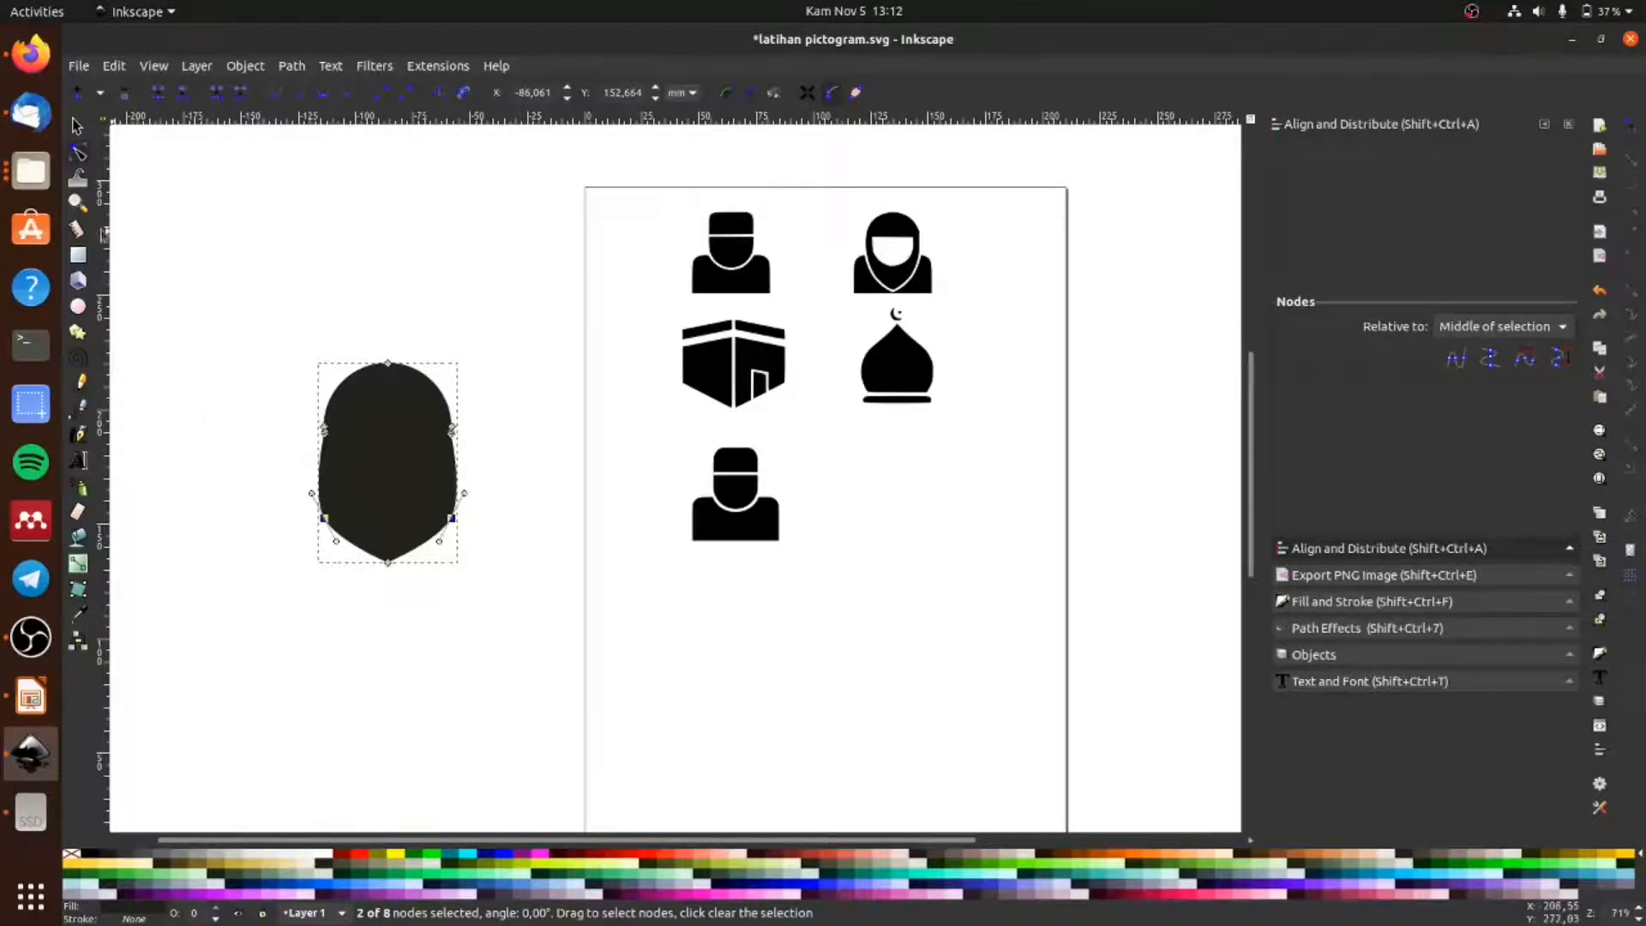
pyautogui.click(77, 126)
pyautogui.click(195, 349)
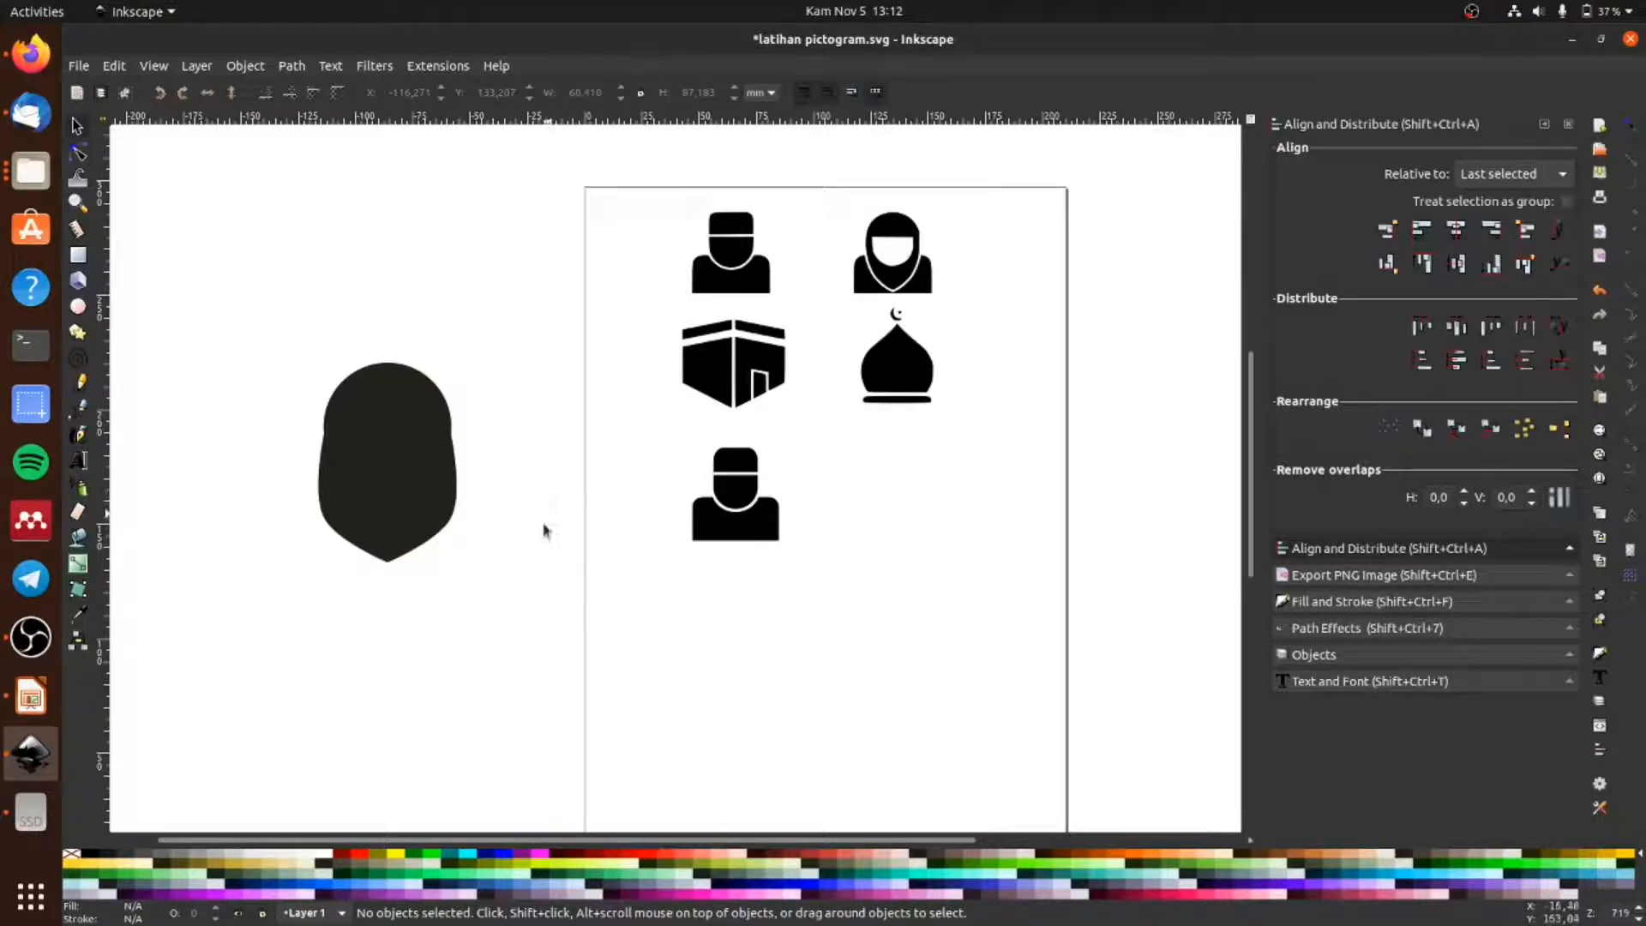
# Step: Move the bottom tip node about 8.6 mm straight down to sharpen the point
pyautogui.click(79, 153)
pyautogui.click(420, 532)
pyautogui.moveTo(387, 564); pyautogui.dragTo(390, 589)
pyautogui.click(263, 461)
pyautogui.press('s')
pyautogui.click(209, 448)
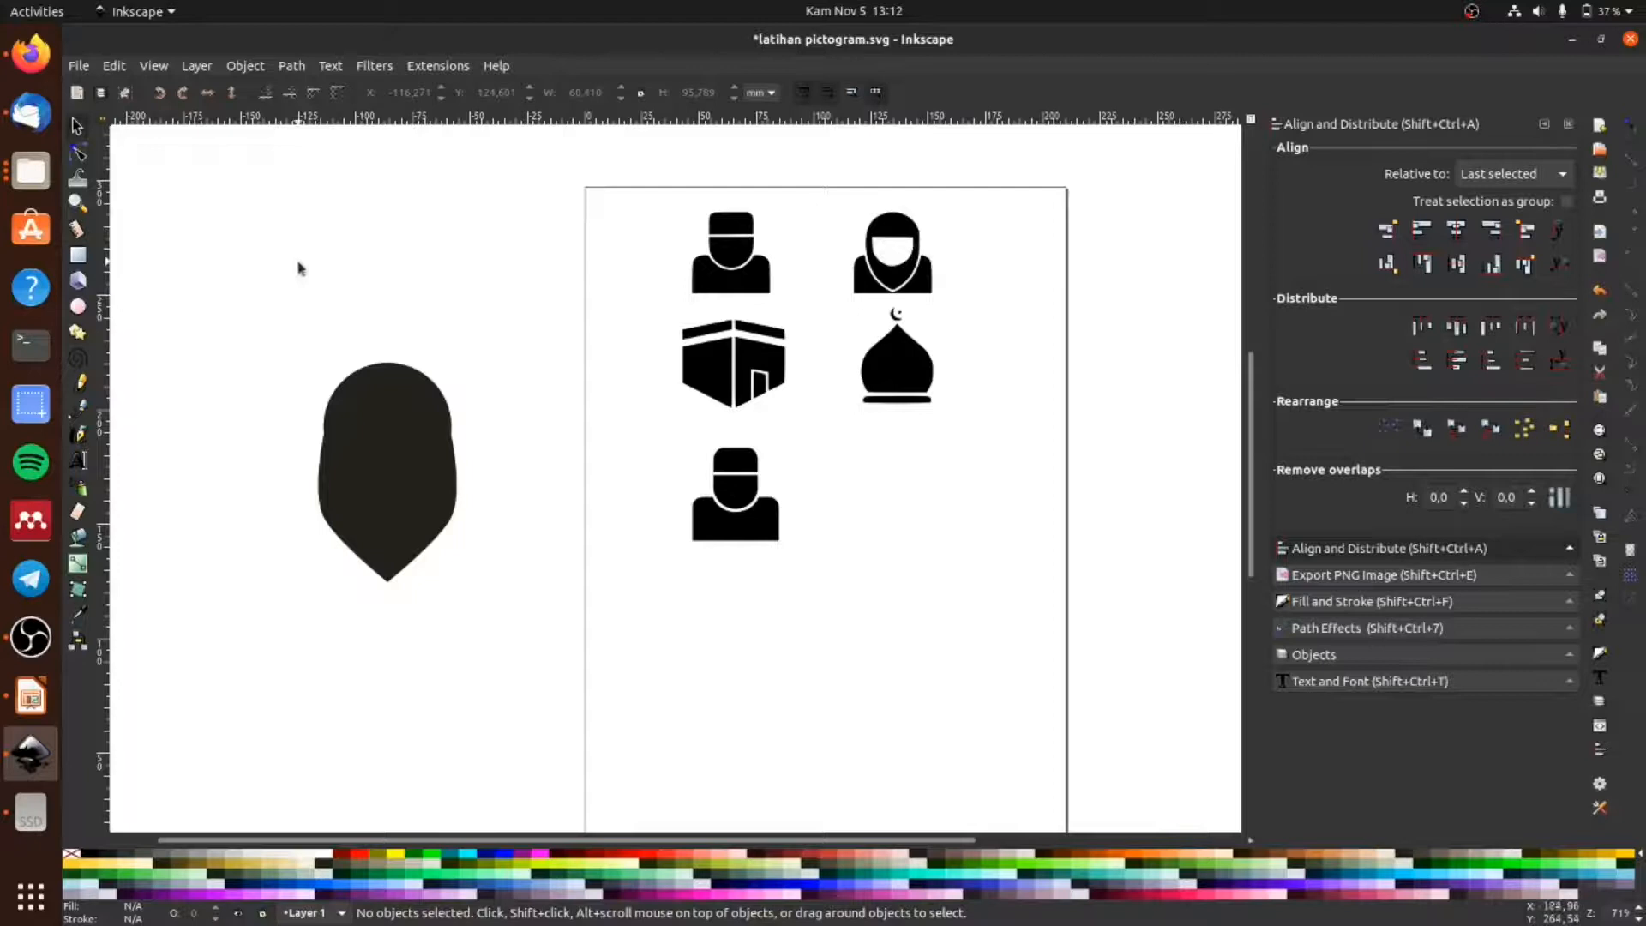
# Step: Draw a circle about 45 mm across above the hijab shape and a rectangle about 78 by 39 mm over its upper half
pyautogui.click(78, 305)
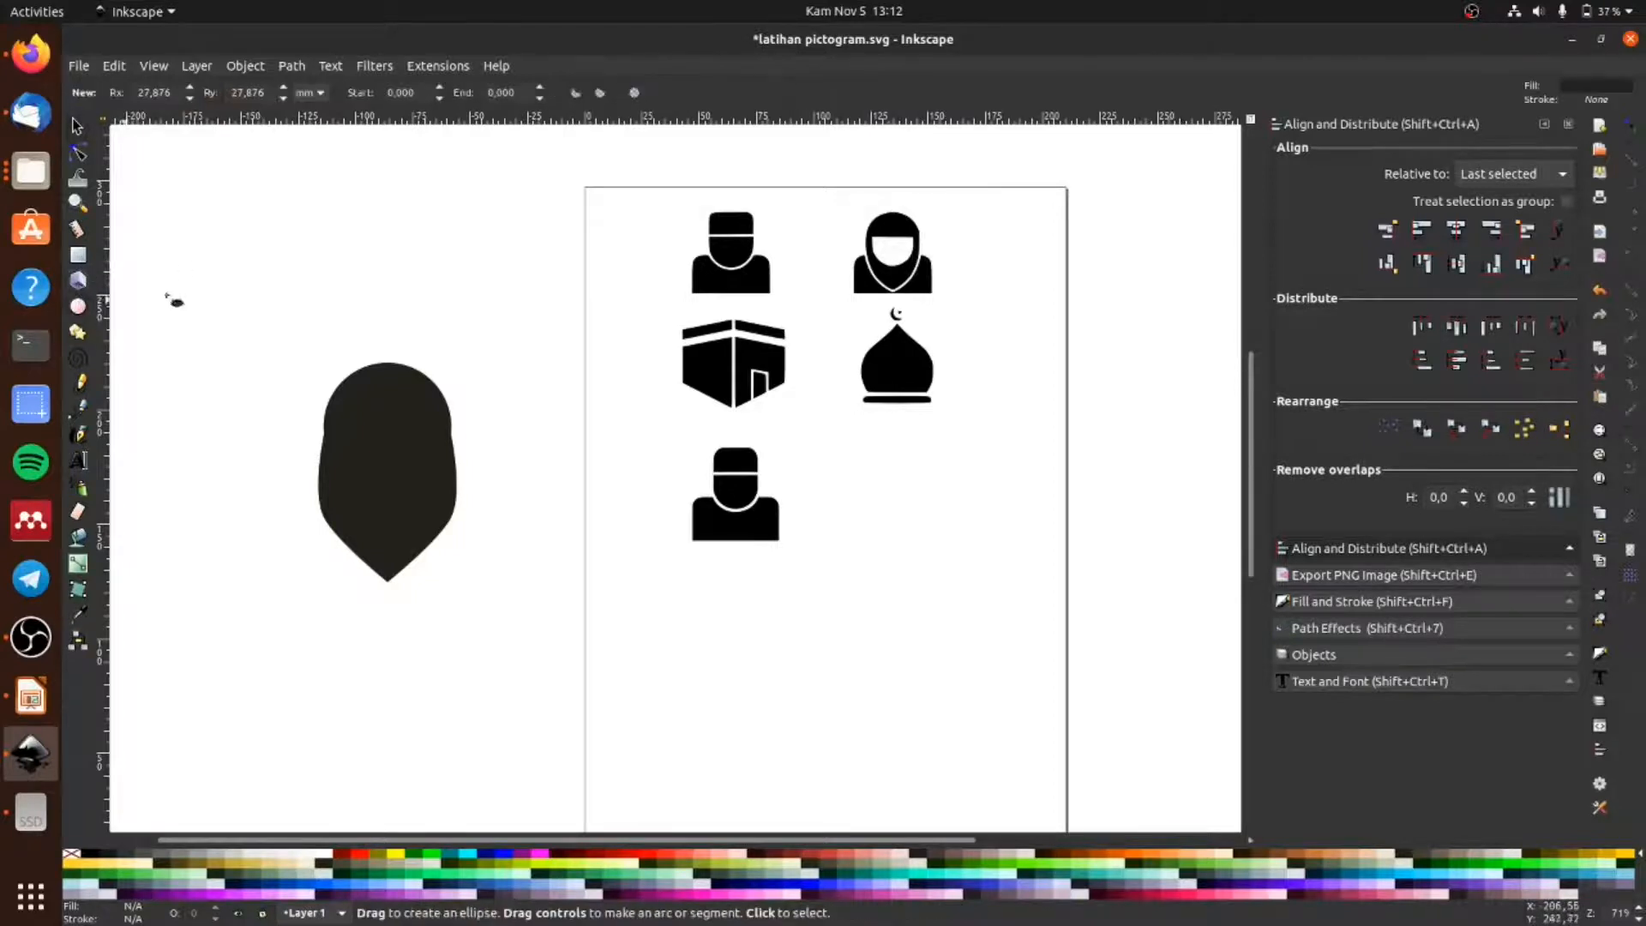
pyautogui.moveTo(246, 212); pyautogui.dragTo(350, 316)
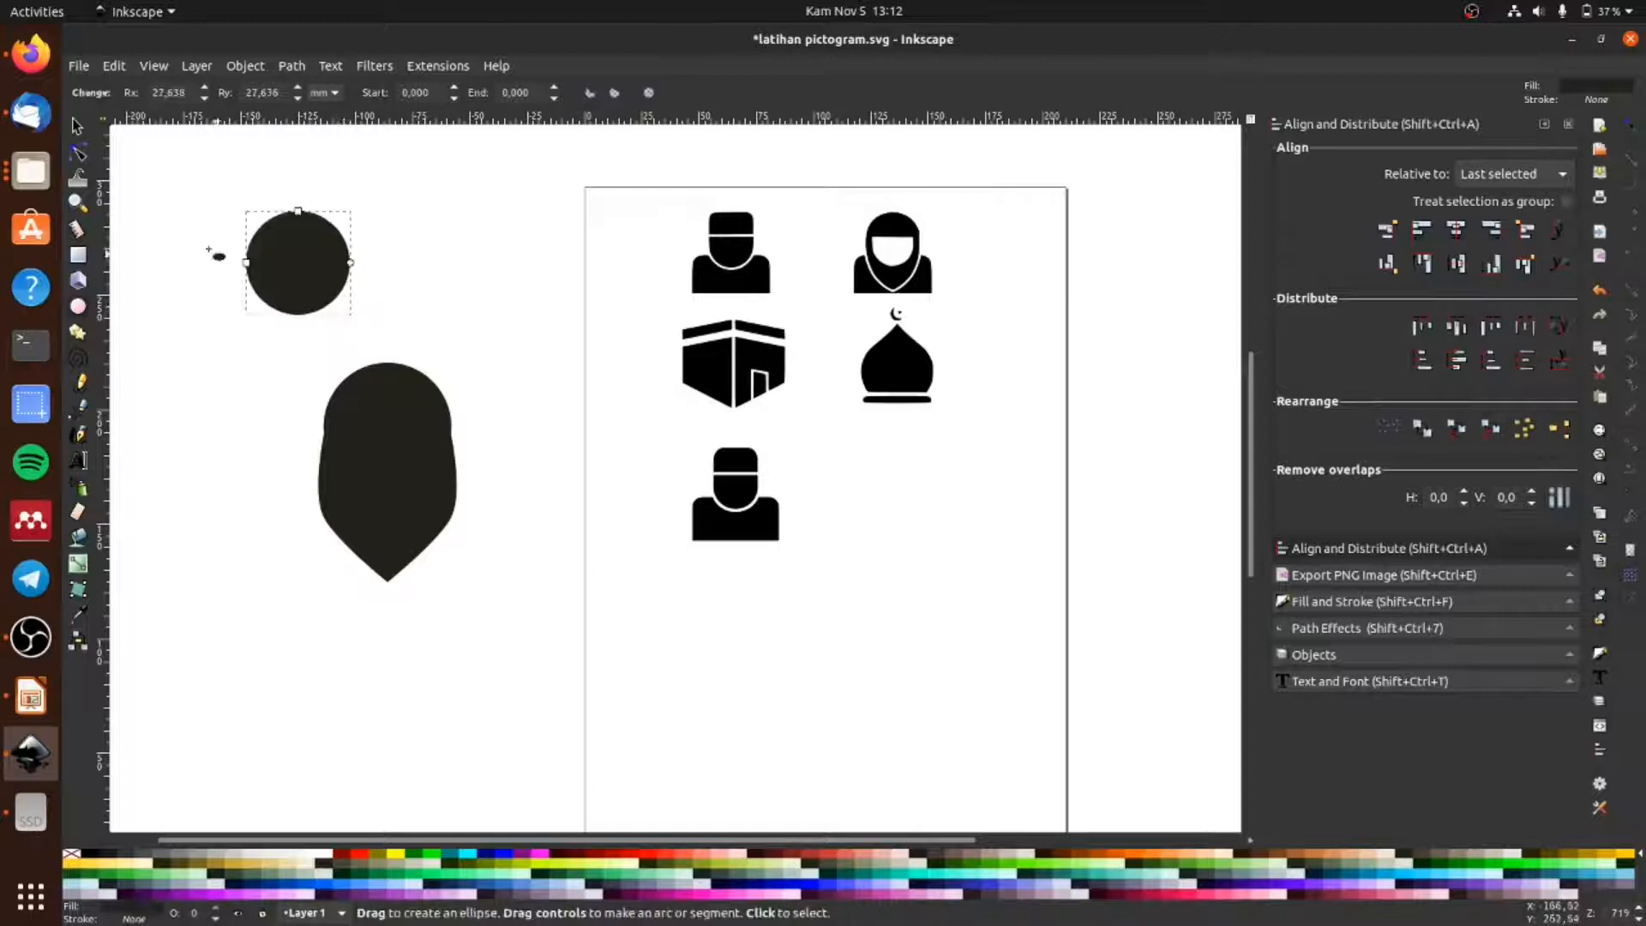
pyautogui.click(78, 257)
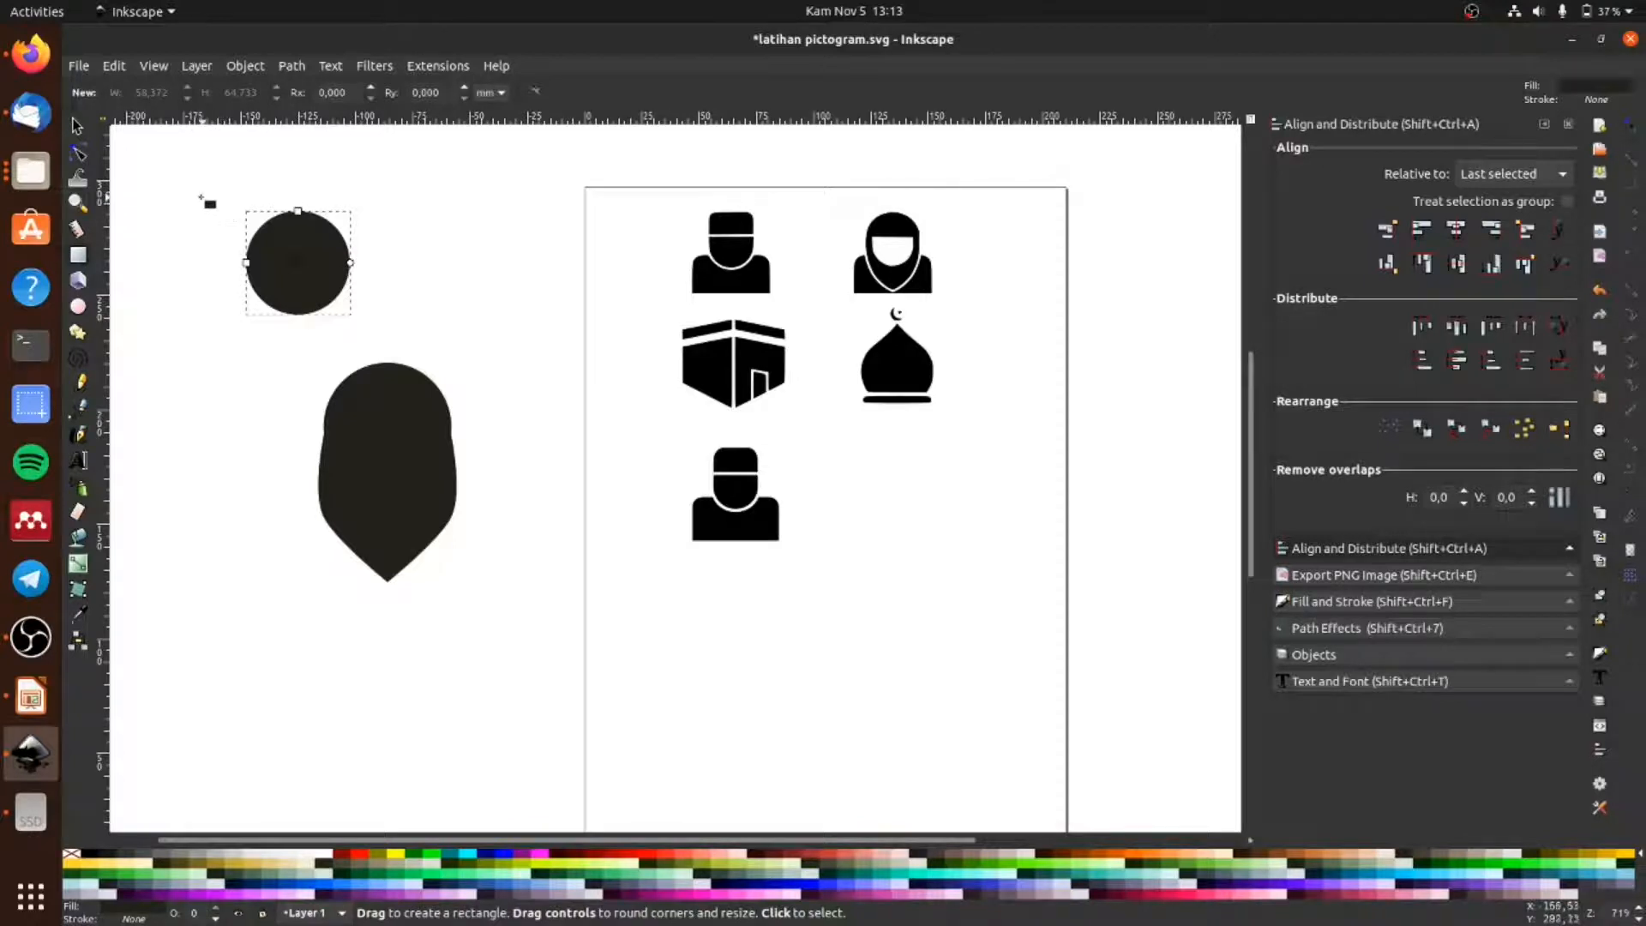
pyautogui.moveTo(201, 178); pyautogui.dragTo(380, 267)
# Step: Subtract the rectangle from the circle with the Difference operation to leave a half circle
pyautogui.click(77, 126)
pyautogui.keyDown('shift'); pyautogui.click(296, 291); pyautogui.keyUp('shift')
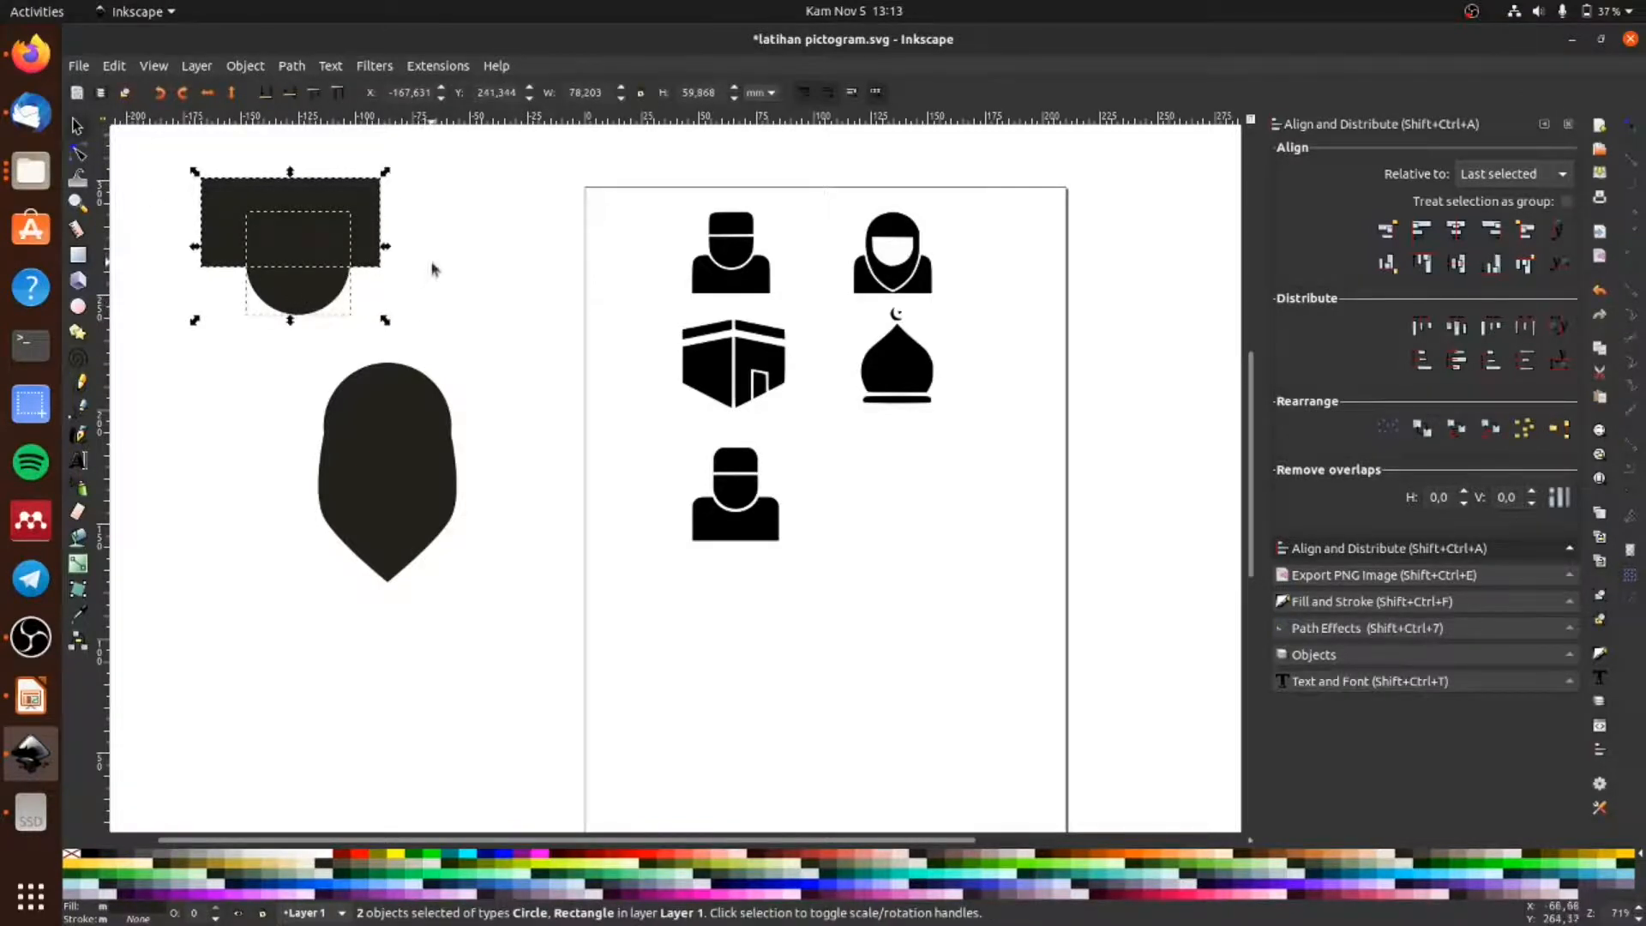
pyautogui.click(293, 66)
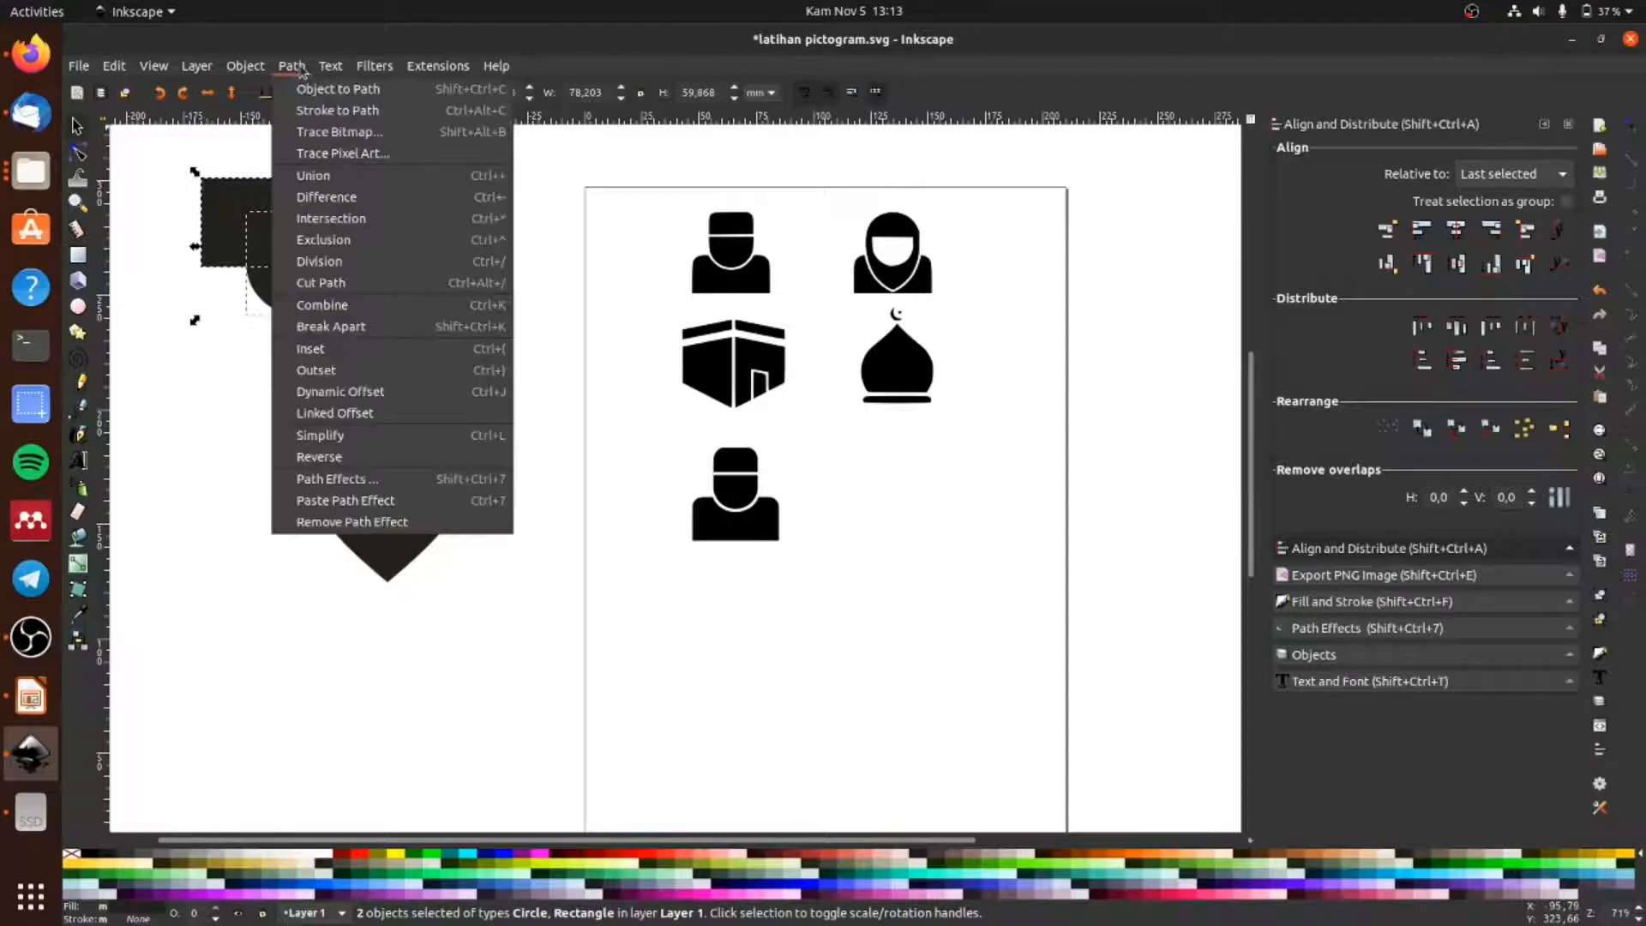
pyautogui.click(349, 199)
pyautogui.click(465, 281)
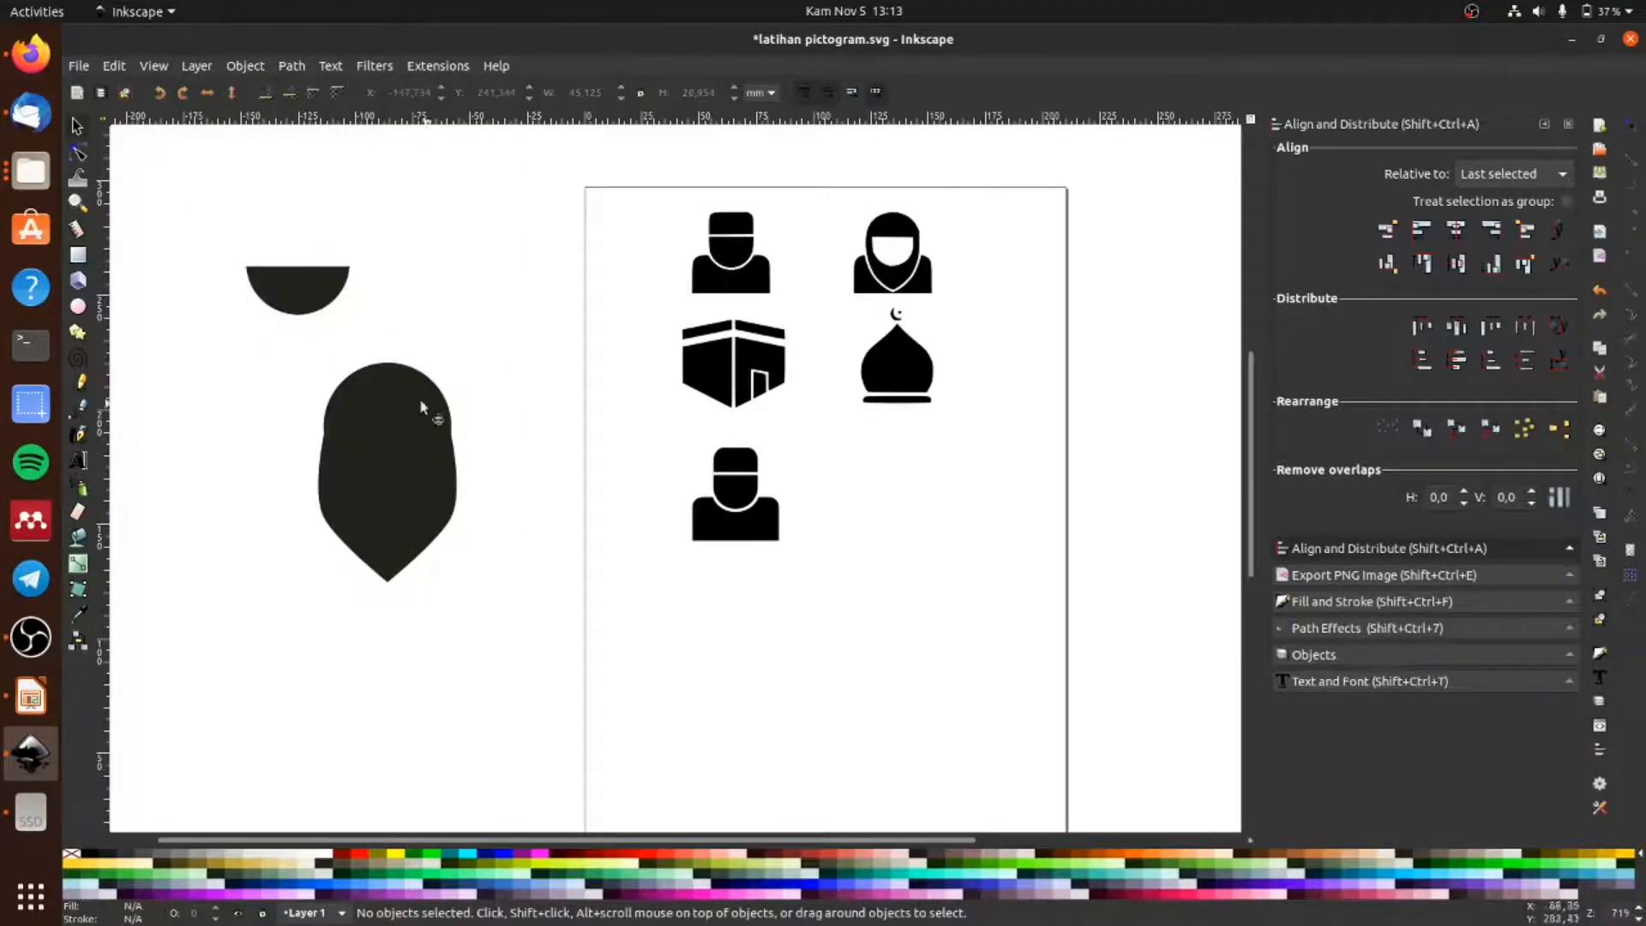
# Step: Move the half circle onto the middle of the hijab shape and fill it with white as the face
pyautogui.click(301, 296)
pyautogui.moveTo(301, 296); pyautogui.dragTo(396, 471)
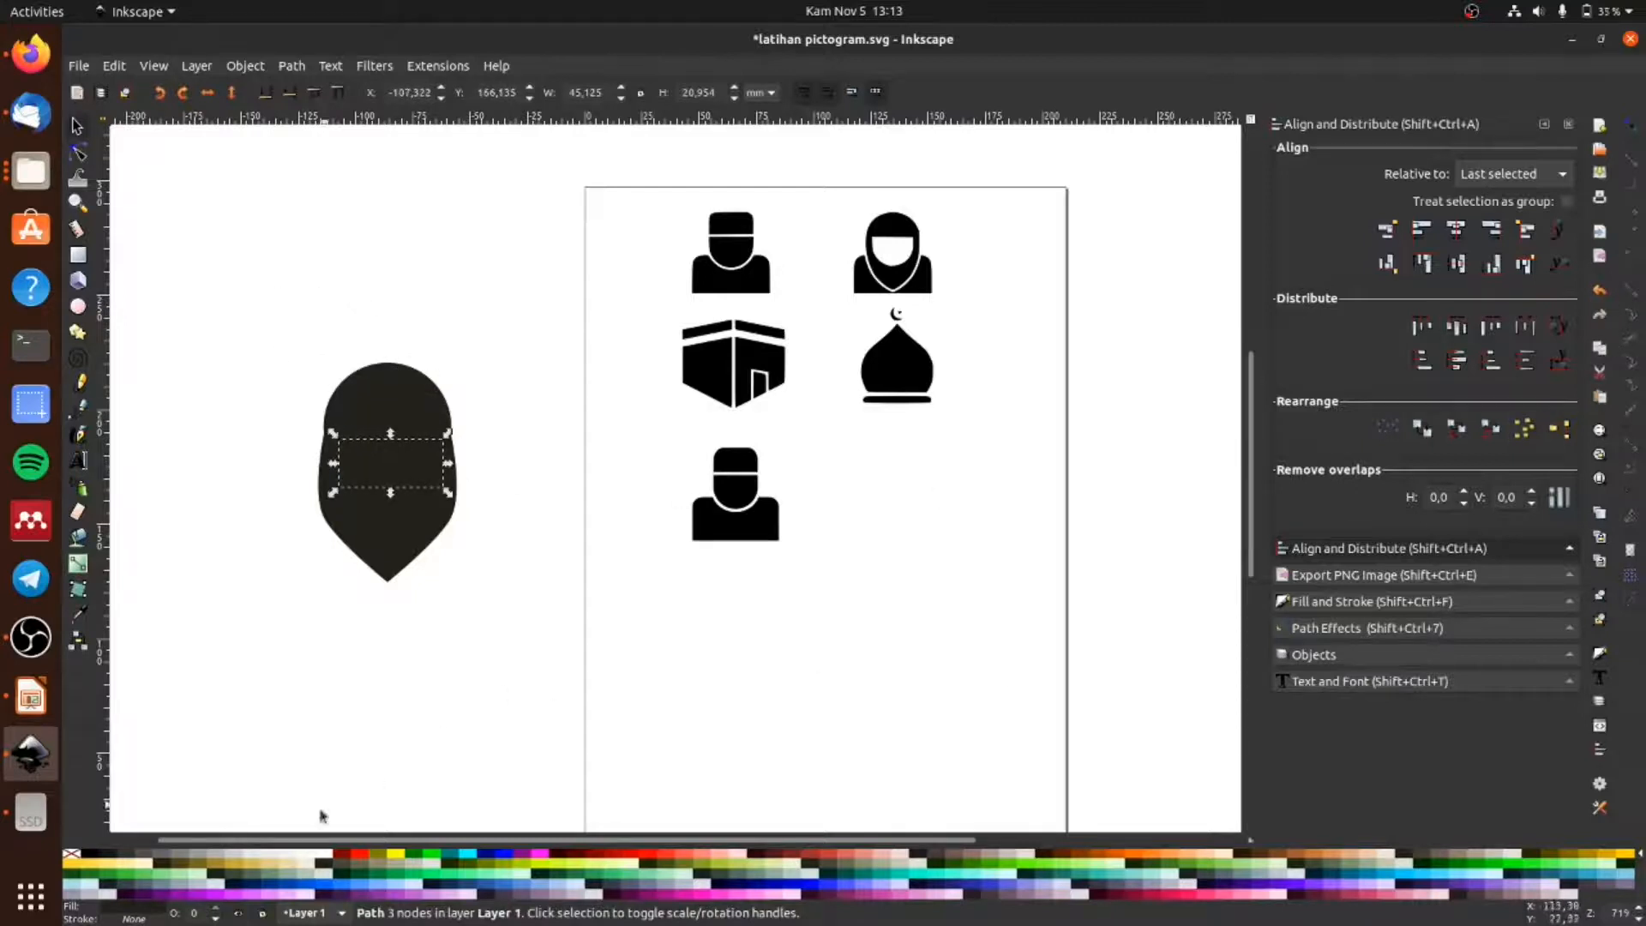
pyautogui.click(323, 856)
pyautogui.click(484, 651)
# Step: Centre the white face shape horizontally on the hijab shape
pyautogui.click(397, 466)
pyautogui.keyDown('shift'); pyautogui.click(420, 549); pyautogui.keyUp('shift')
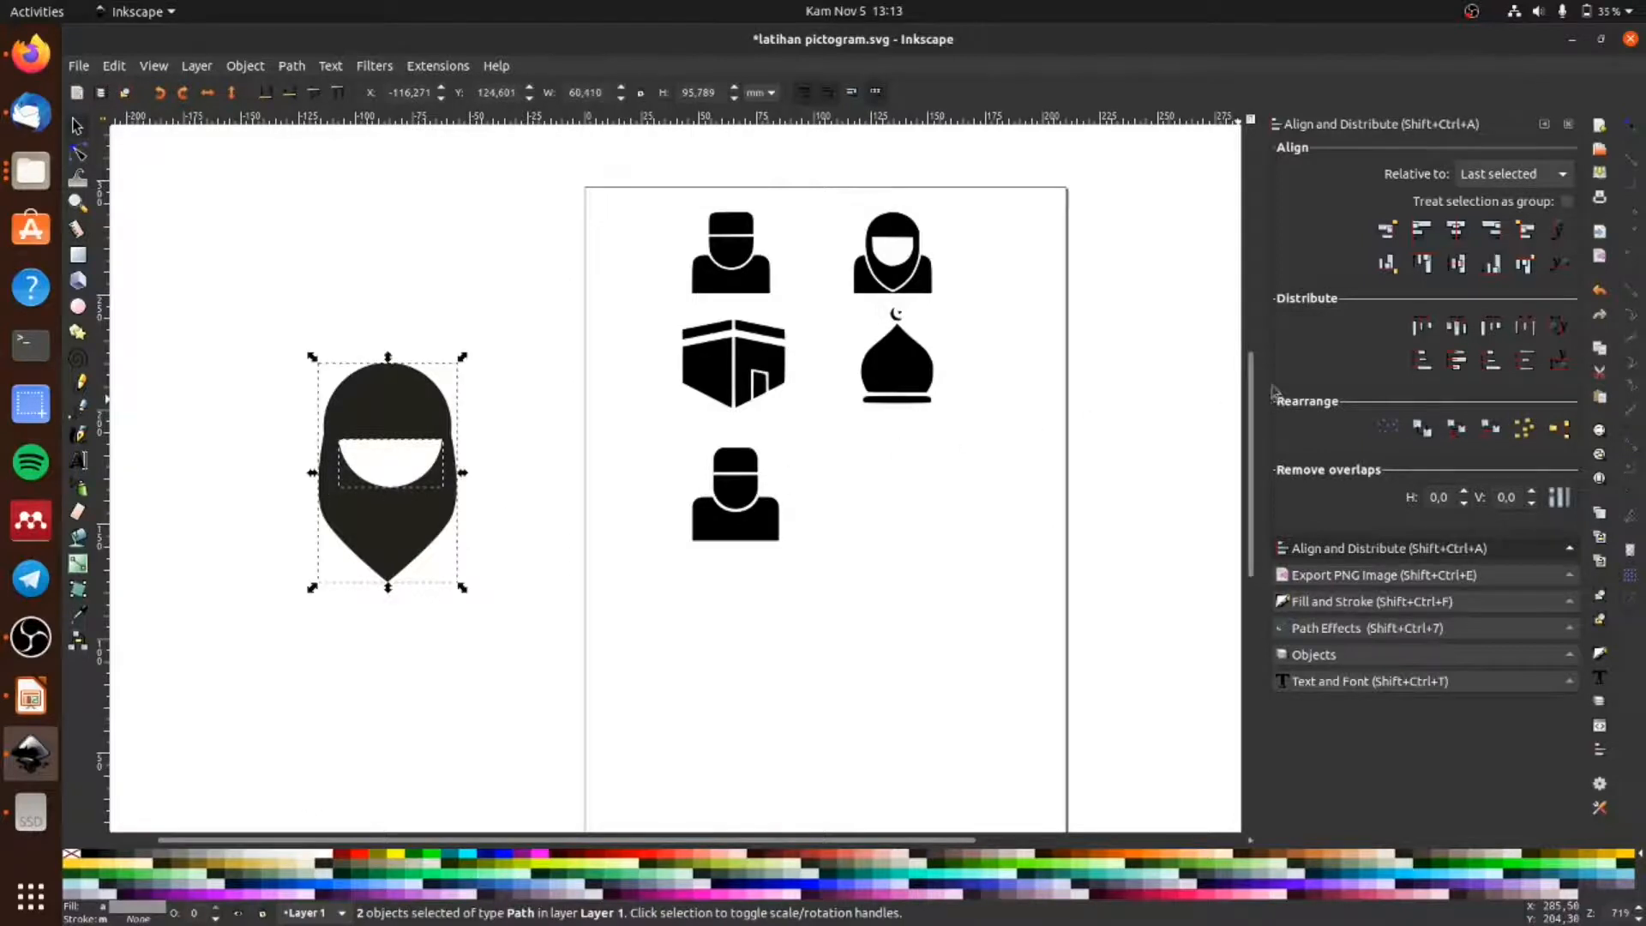
pyautogui.click(1462, 230)
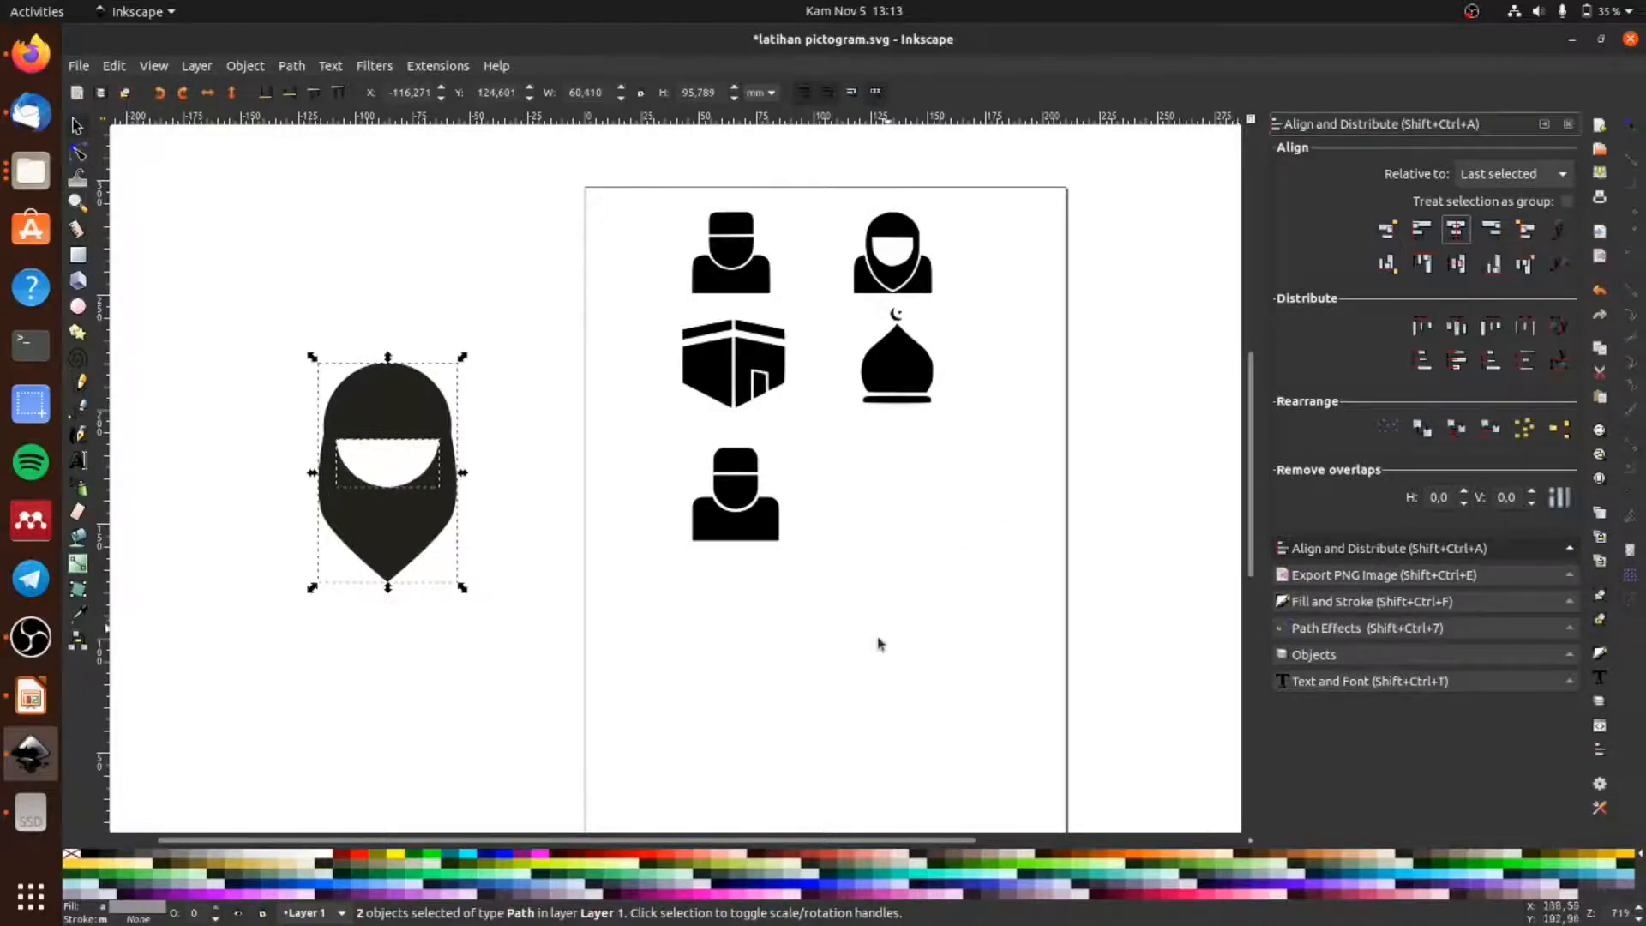
pyautogui.click(511, 552)
# Step: Stretch the face shape downward to about 28 mm high and nudge it about 1 mm straight up
pyautogui.click(377, 460)
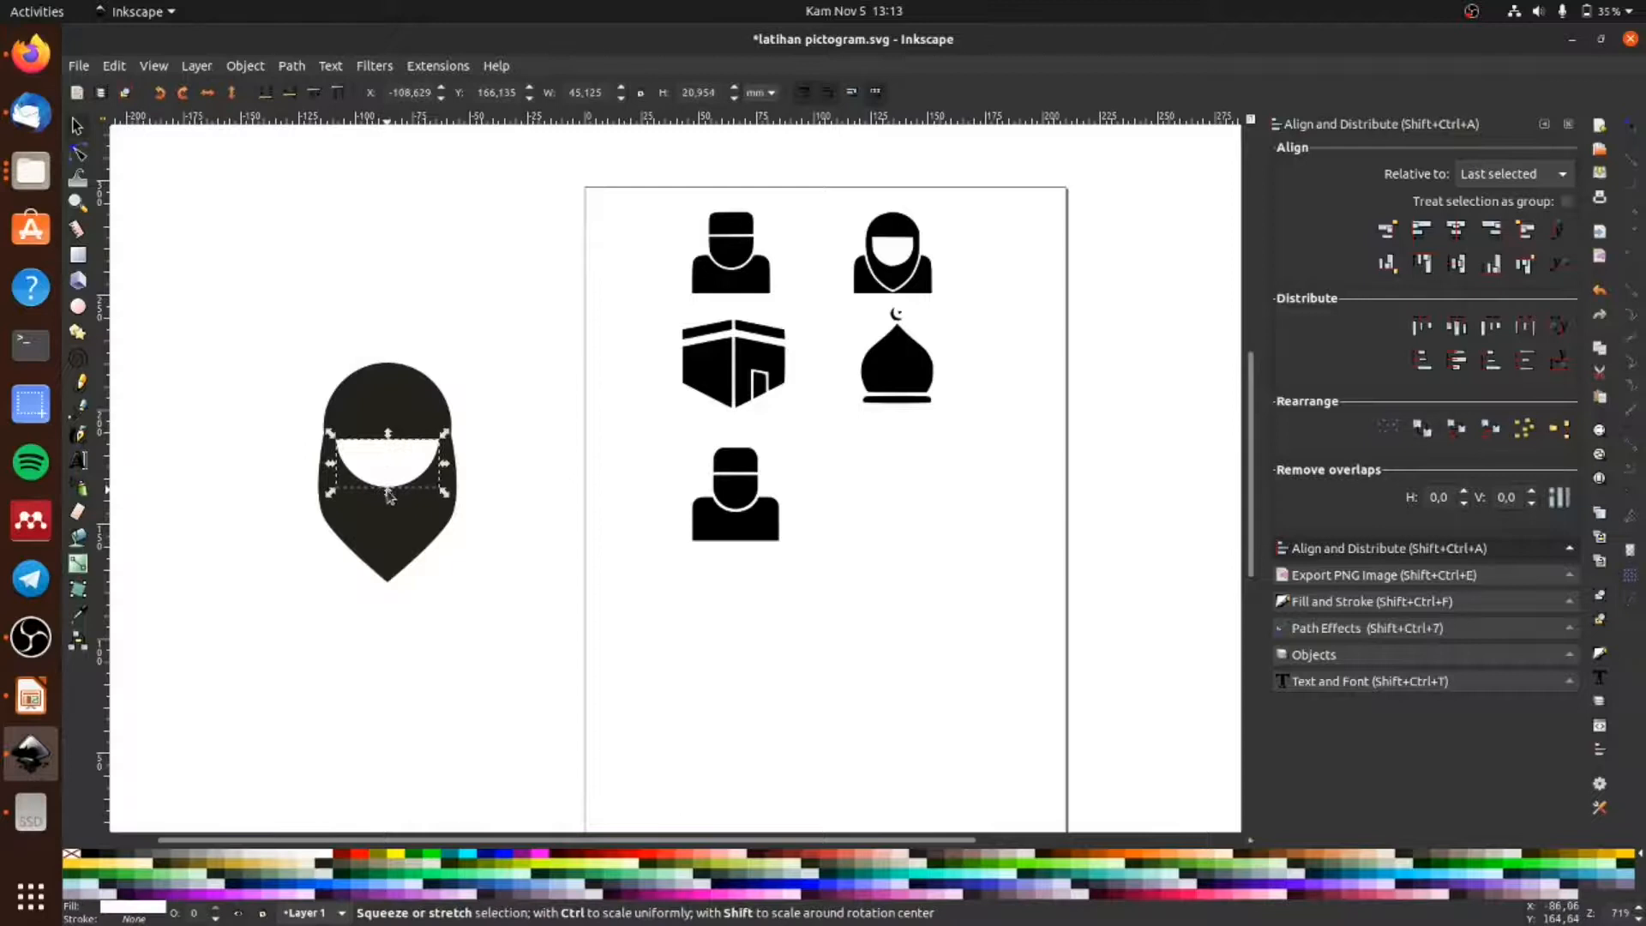
pyautogui.moveTo(388, 494); pyautogui.dragTo(391, 514)
pyautogui.hotkey('ctrl', 'z')
pyautogui.click(537, 481)
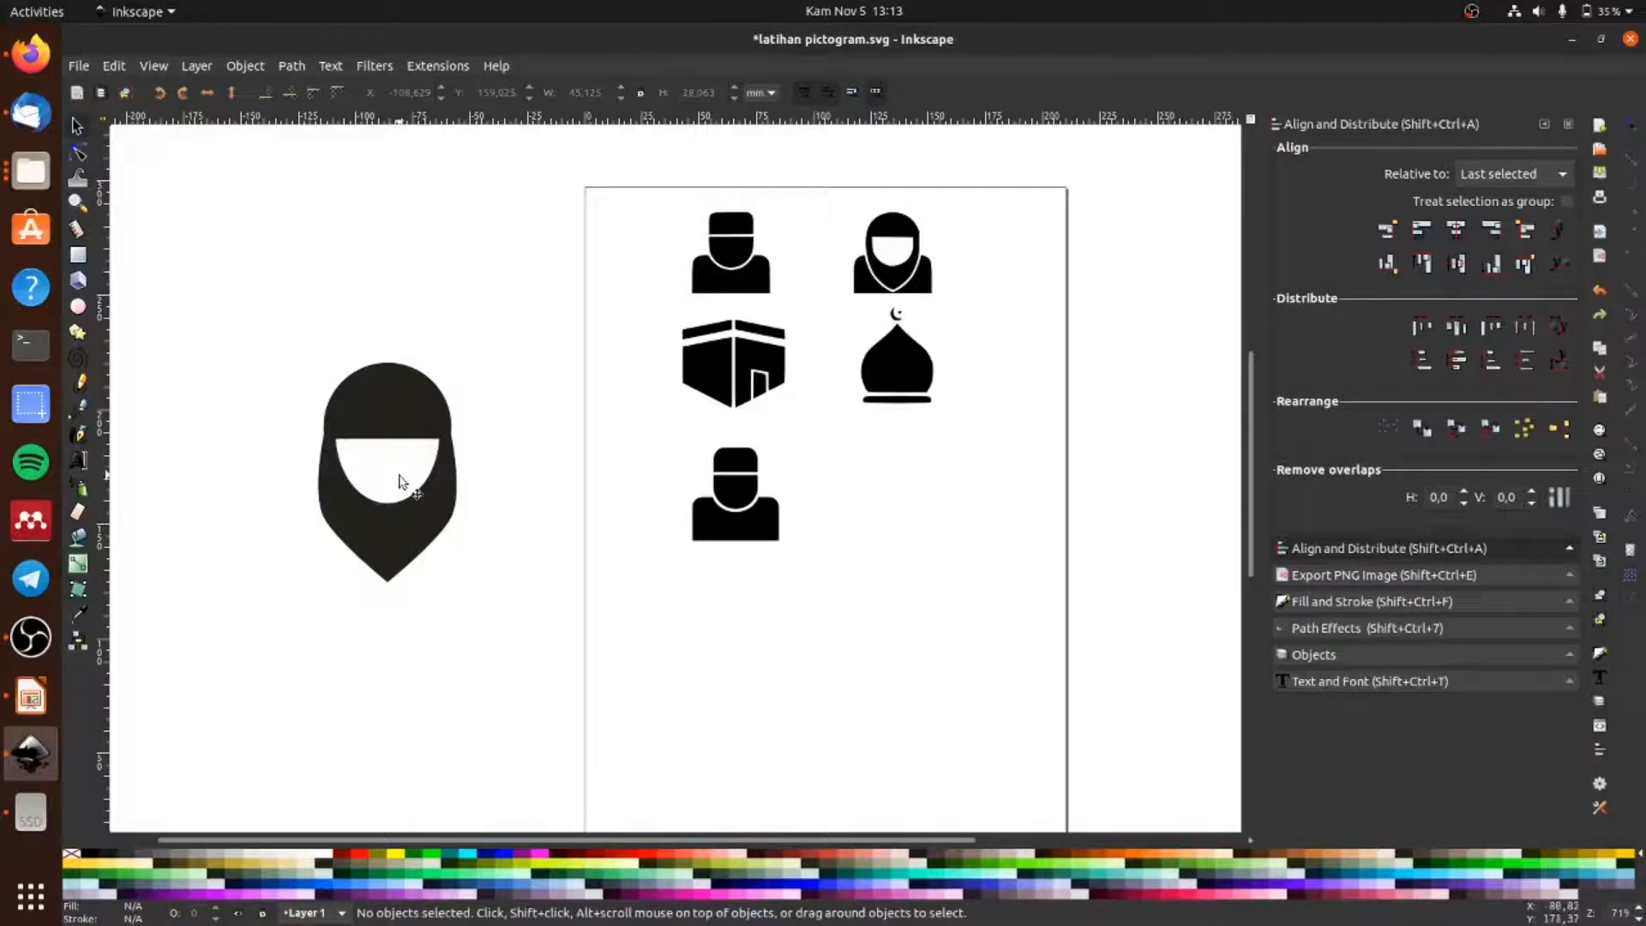
pyautogui.click(401, 477)
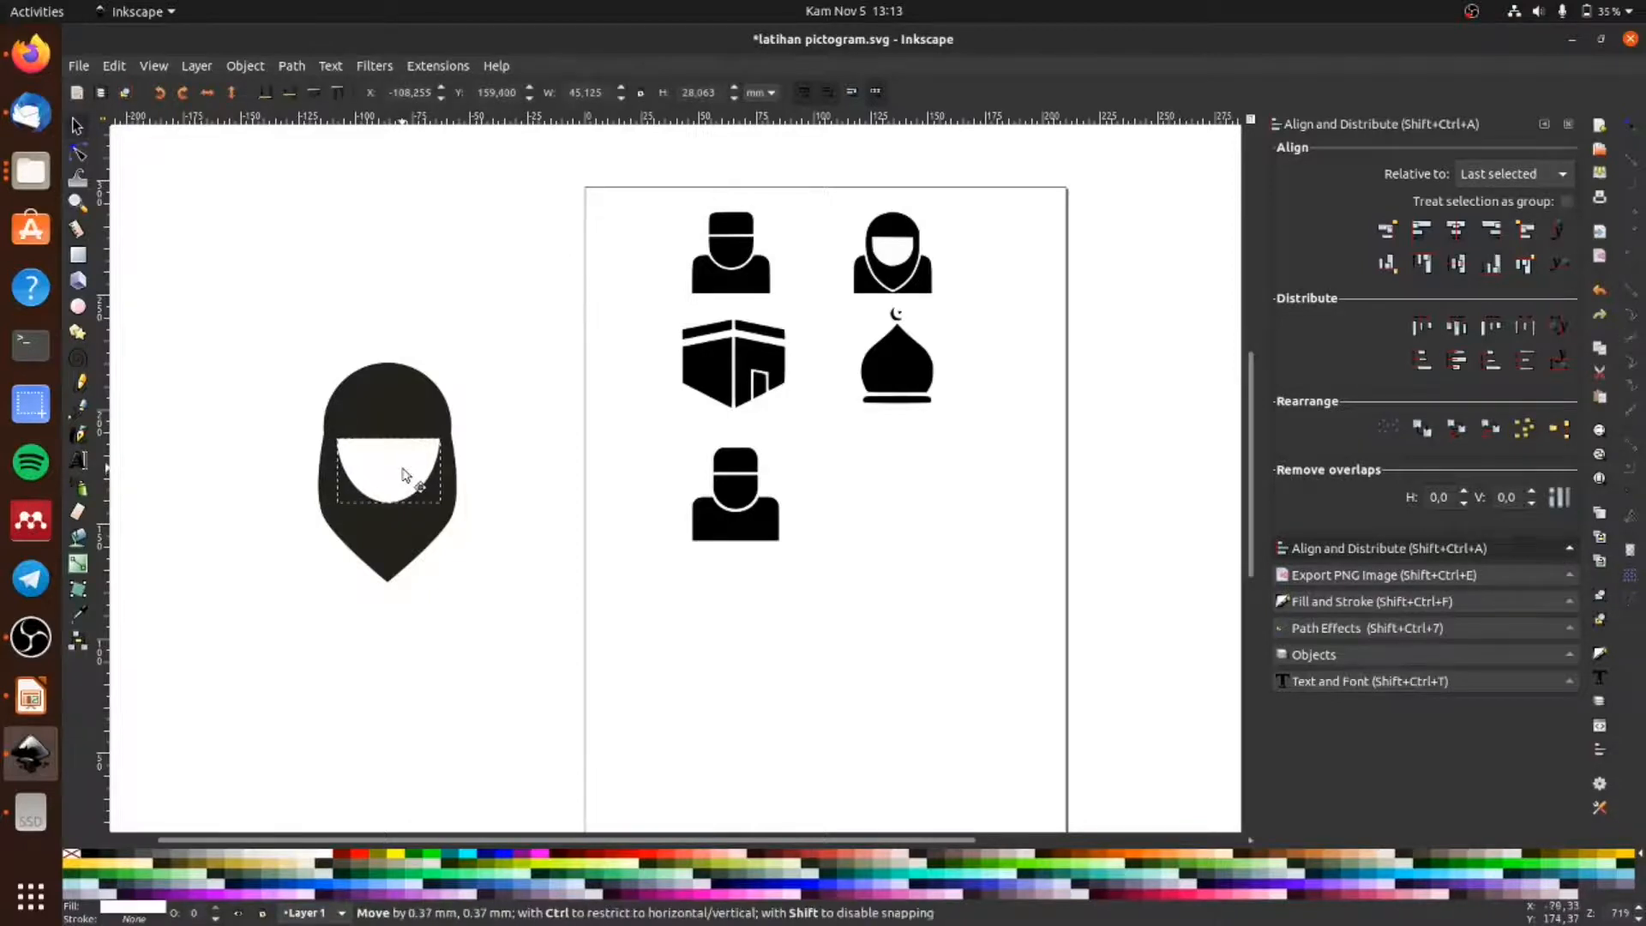
pyautogui.press('Up')
pyautogui.press('Up')
pyautogui.click(485, 476)
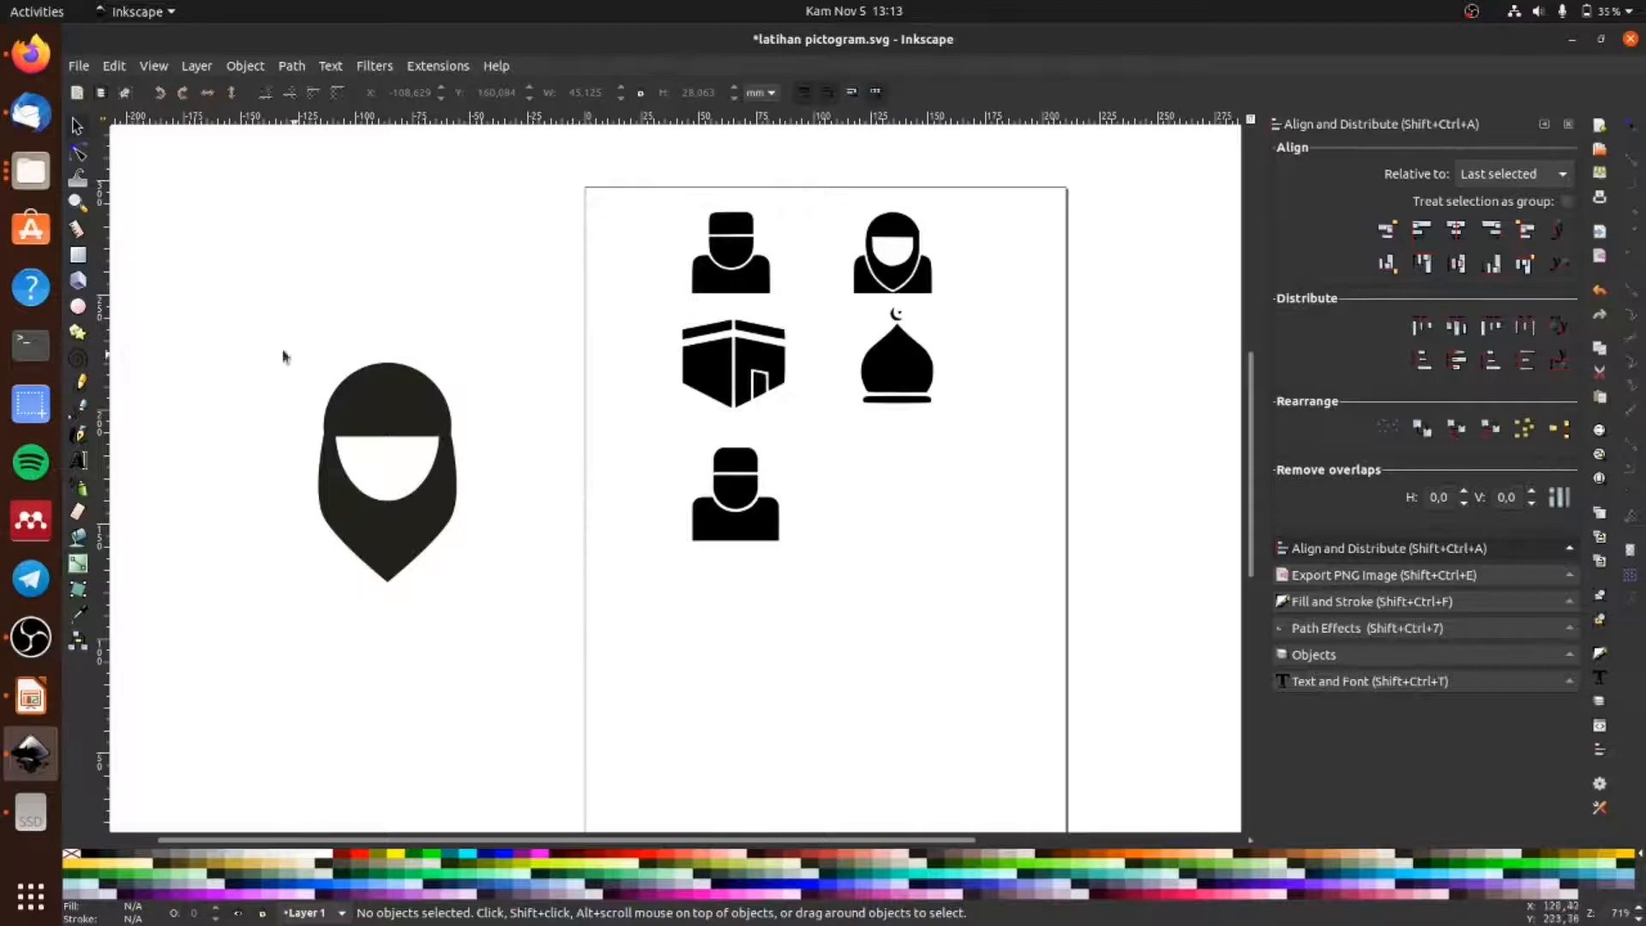
# Step: Draw a black rectangle about 86 by 56 mm over the hijab's lower part as the shoulders and round its corners
pyautogui.click(79, 257)
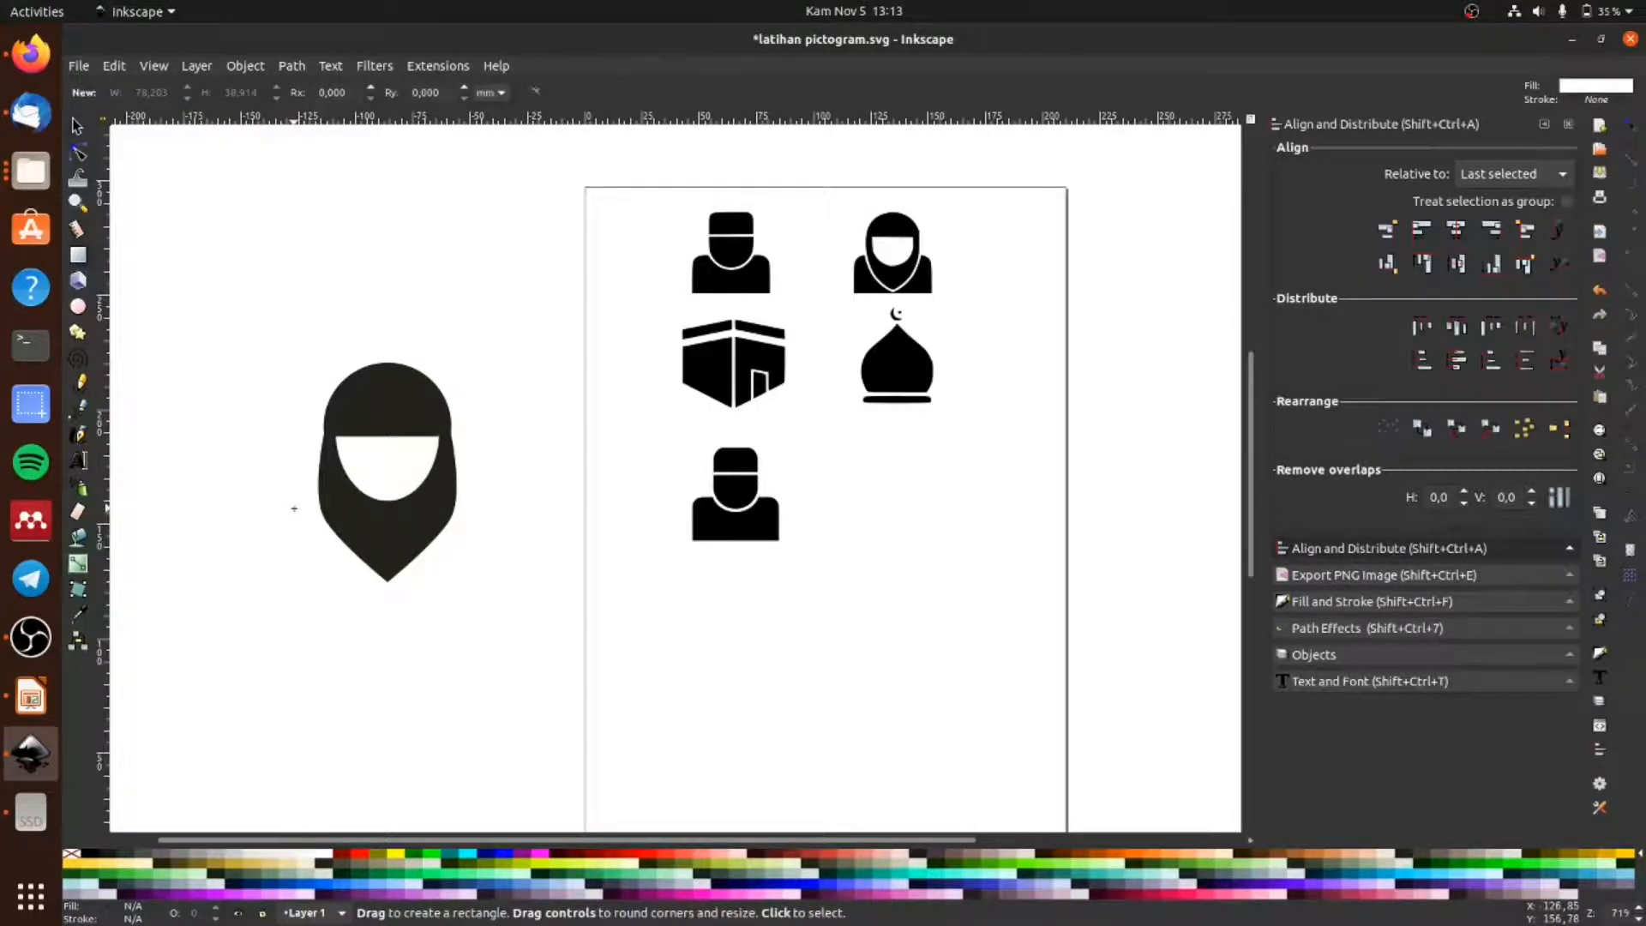
pyautogui.moveTo(289, 509); pyautogui.dragTo(486, 637)
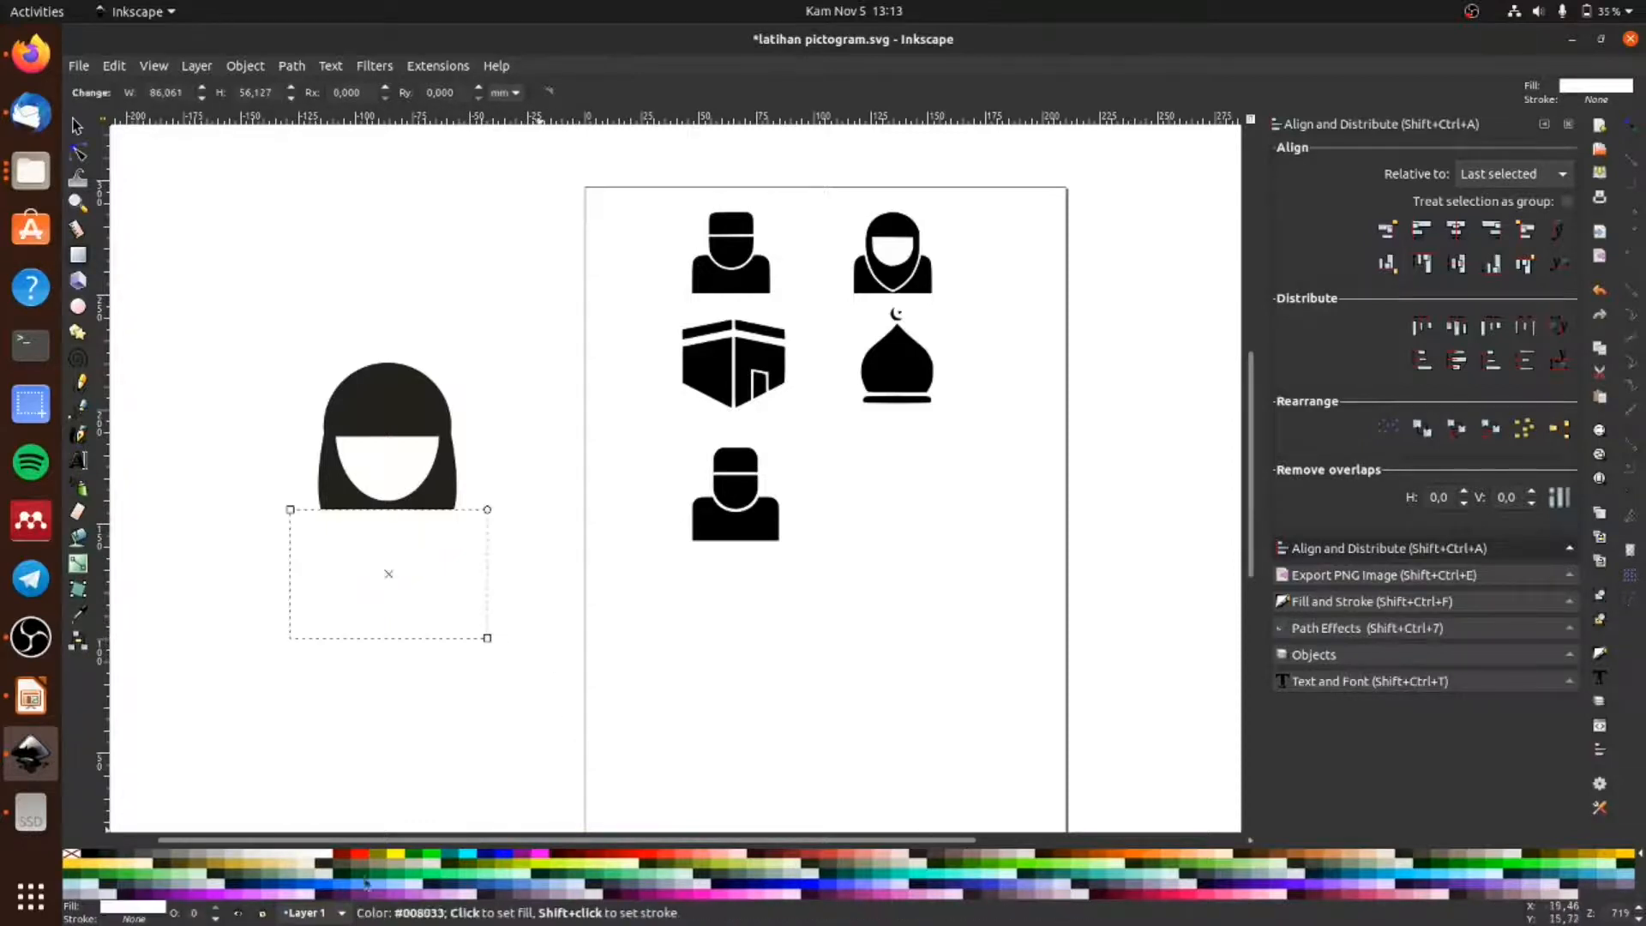
pyautogui.click(94, 856)
pyautogui.click(78, 152)
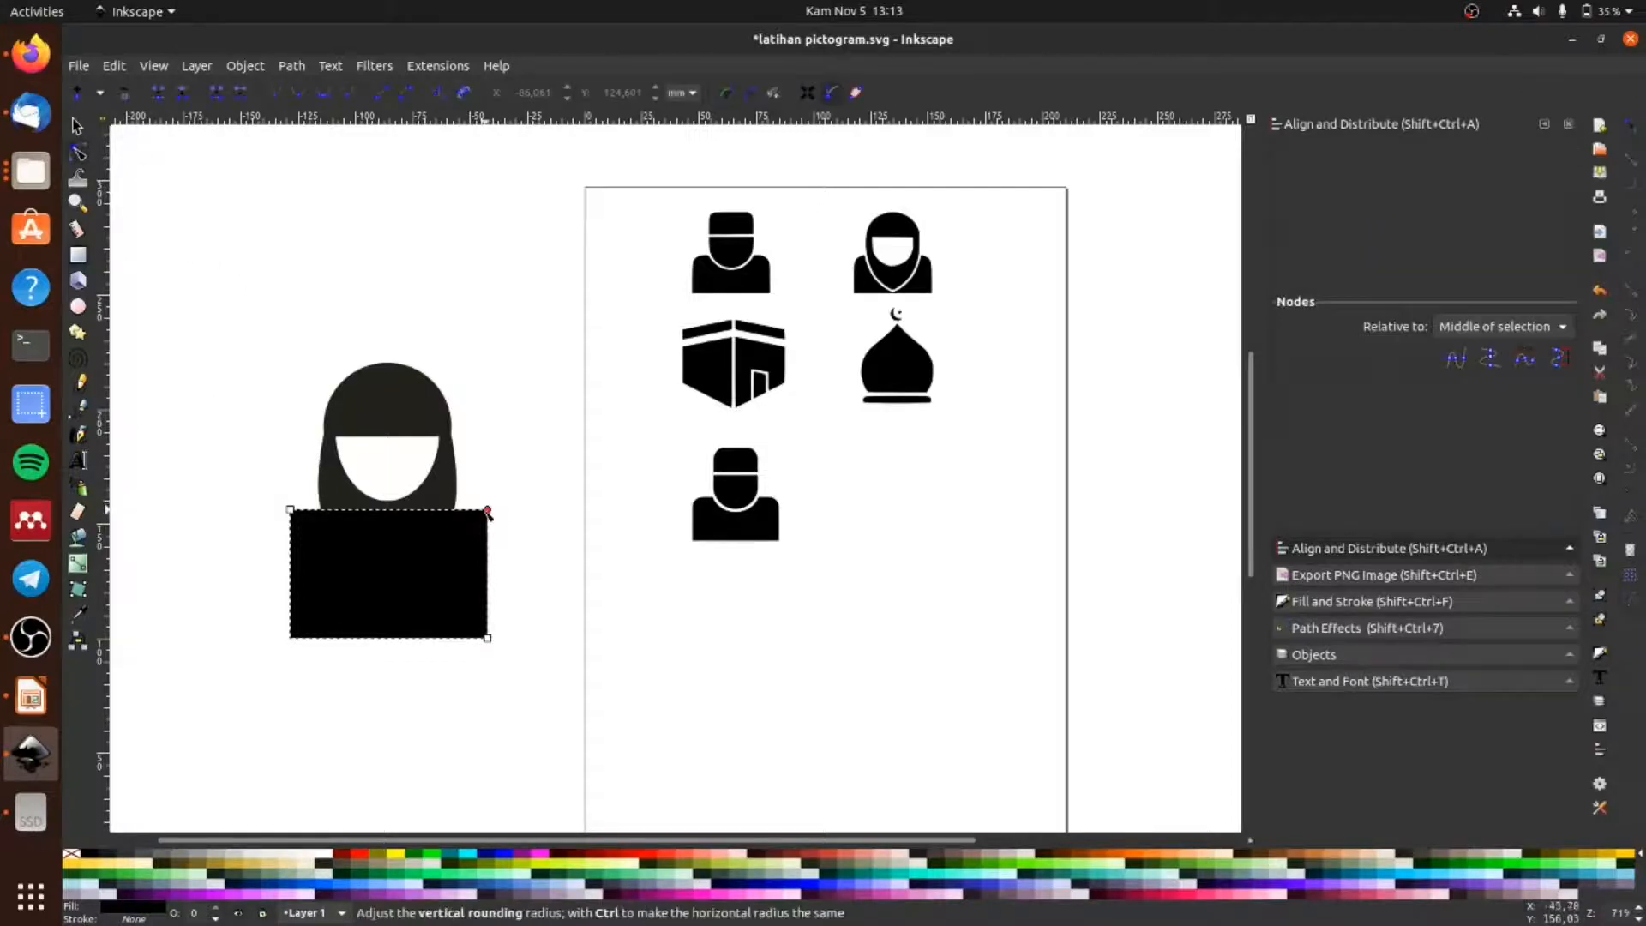
pyautogui.moveTo(488, 517); pyautogui.dragTo(489, 536)
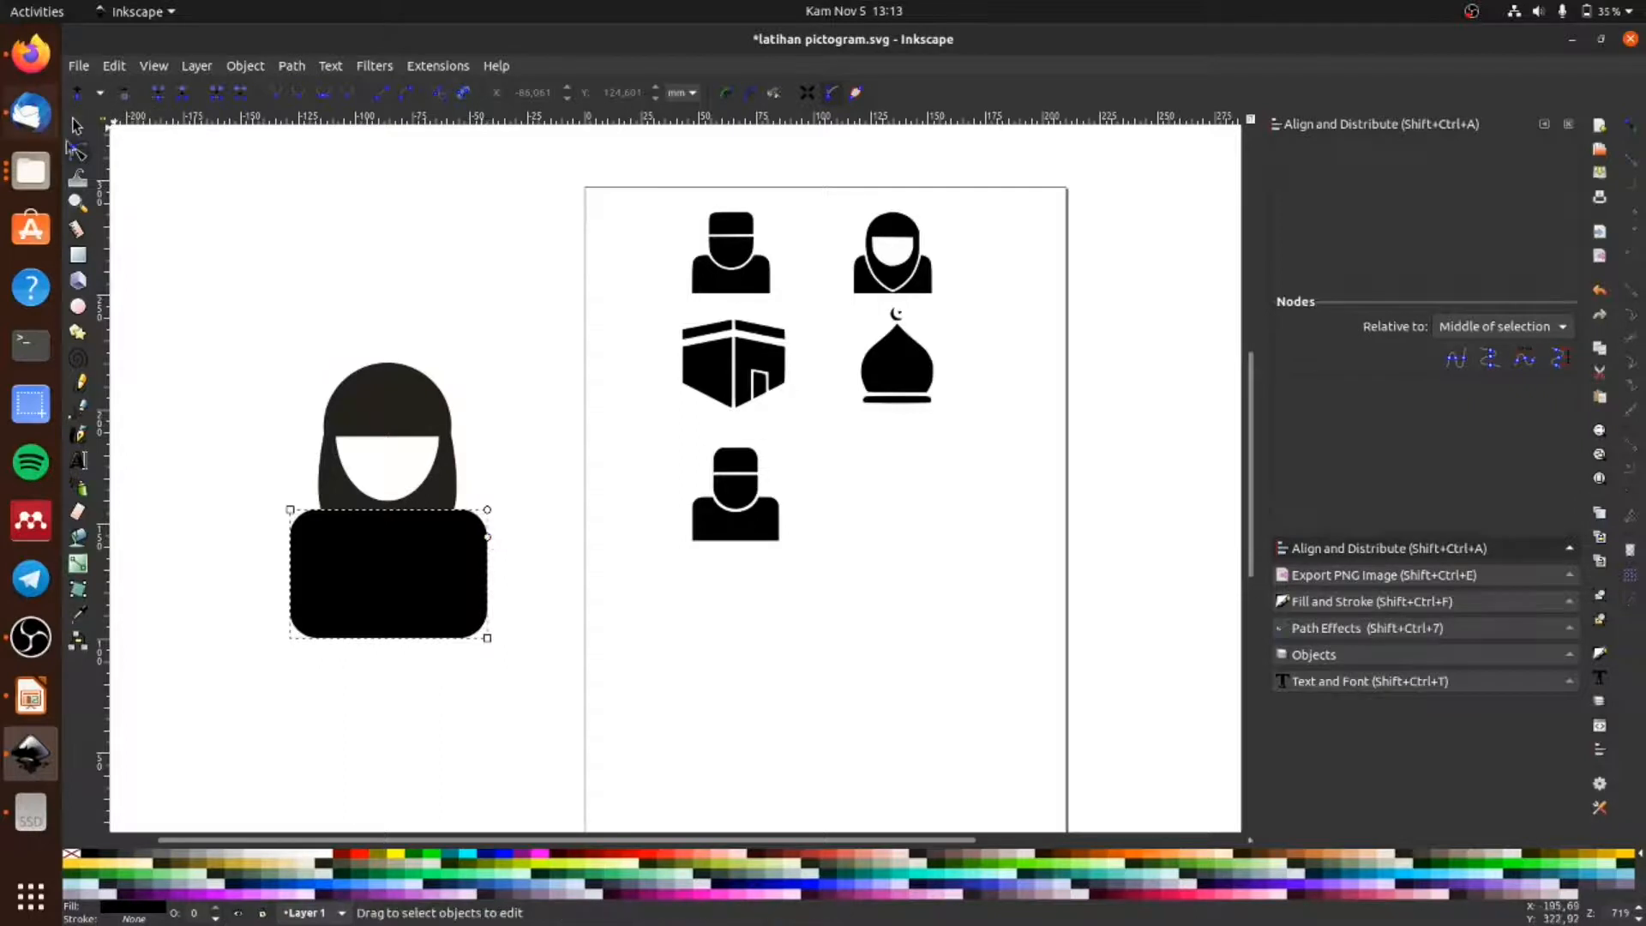
# Step: Centre the rounded shoulder rectangle horizontally on the hijab shape
pyautogui.click(77, 126)
pyautogui.keyDown('shift'); pyautogui.click(450, 497); pyautogui.keyUp('shift')
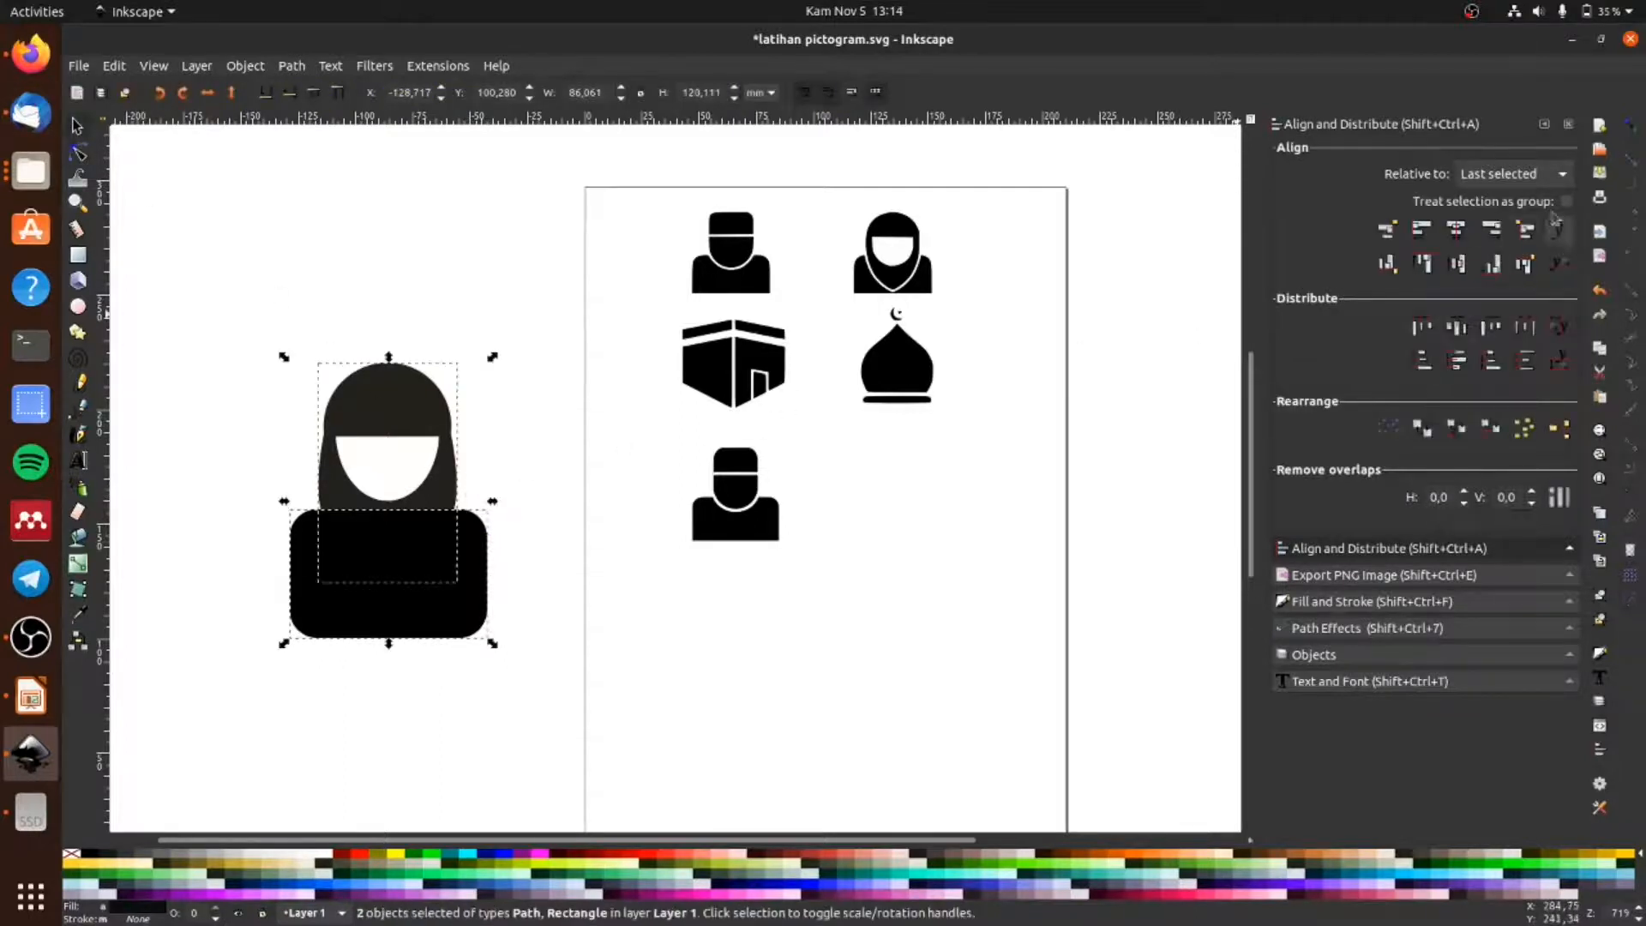
pyautogui.click(1455, 228)
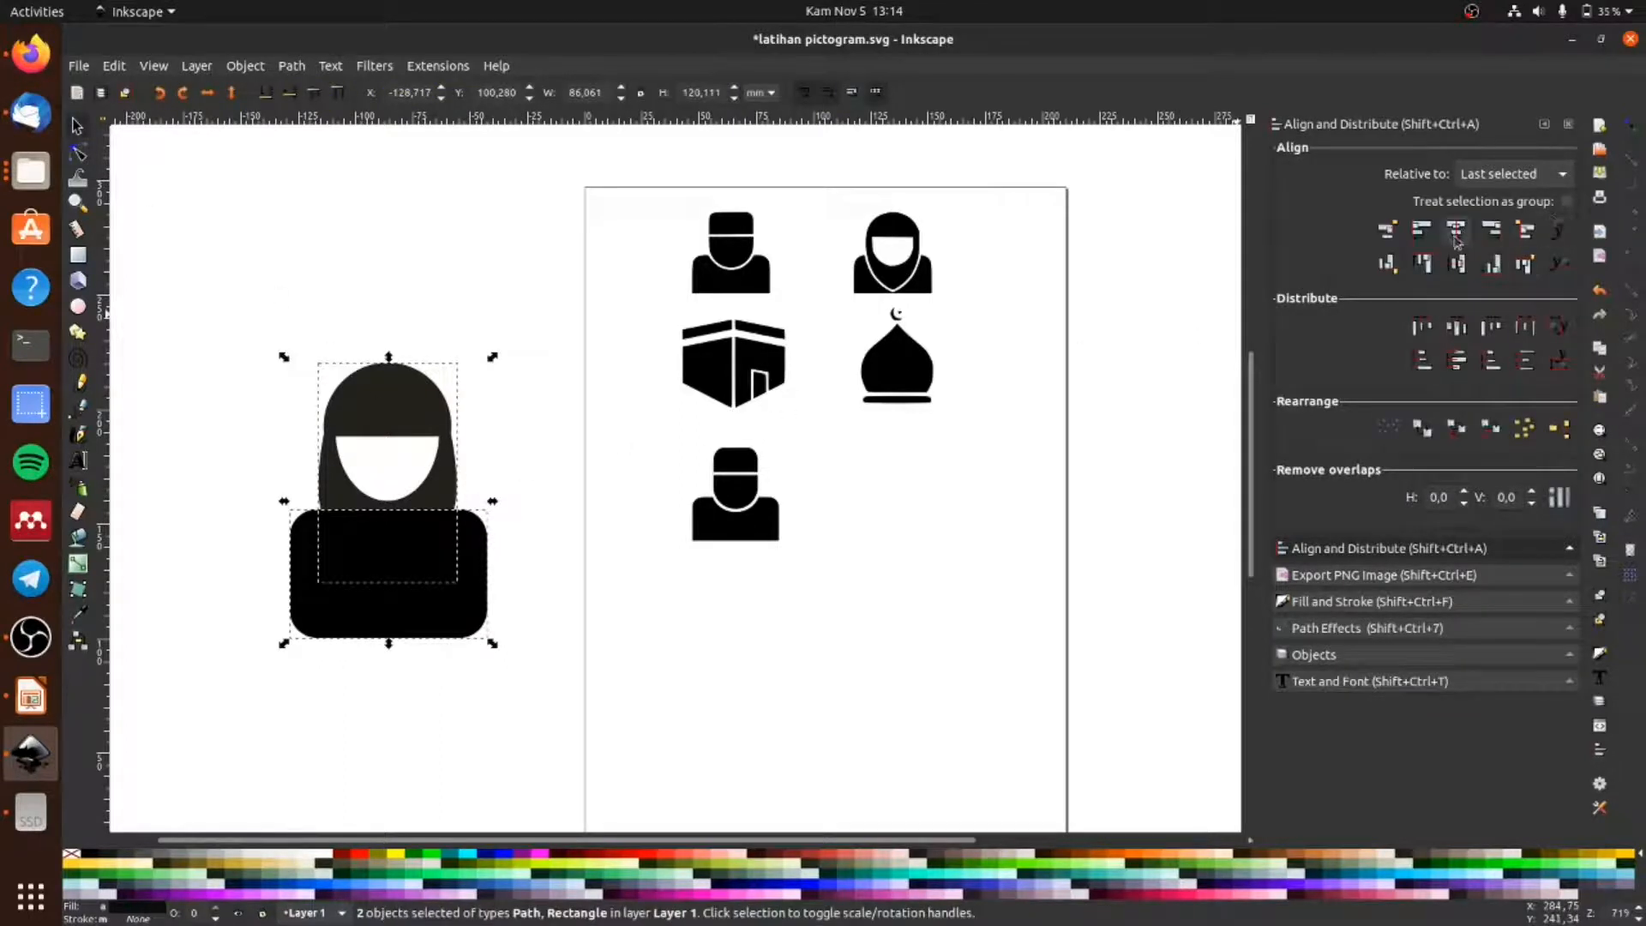
pyautogui.click(502, 658)
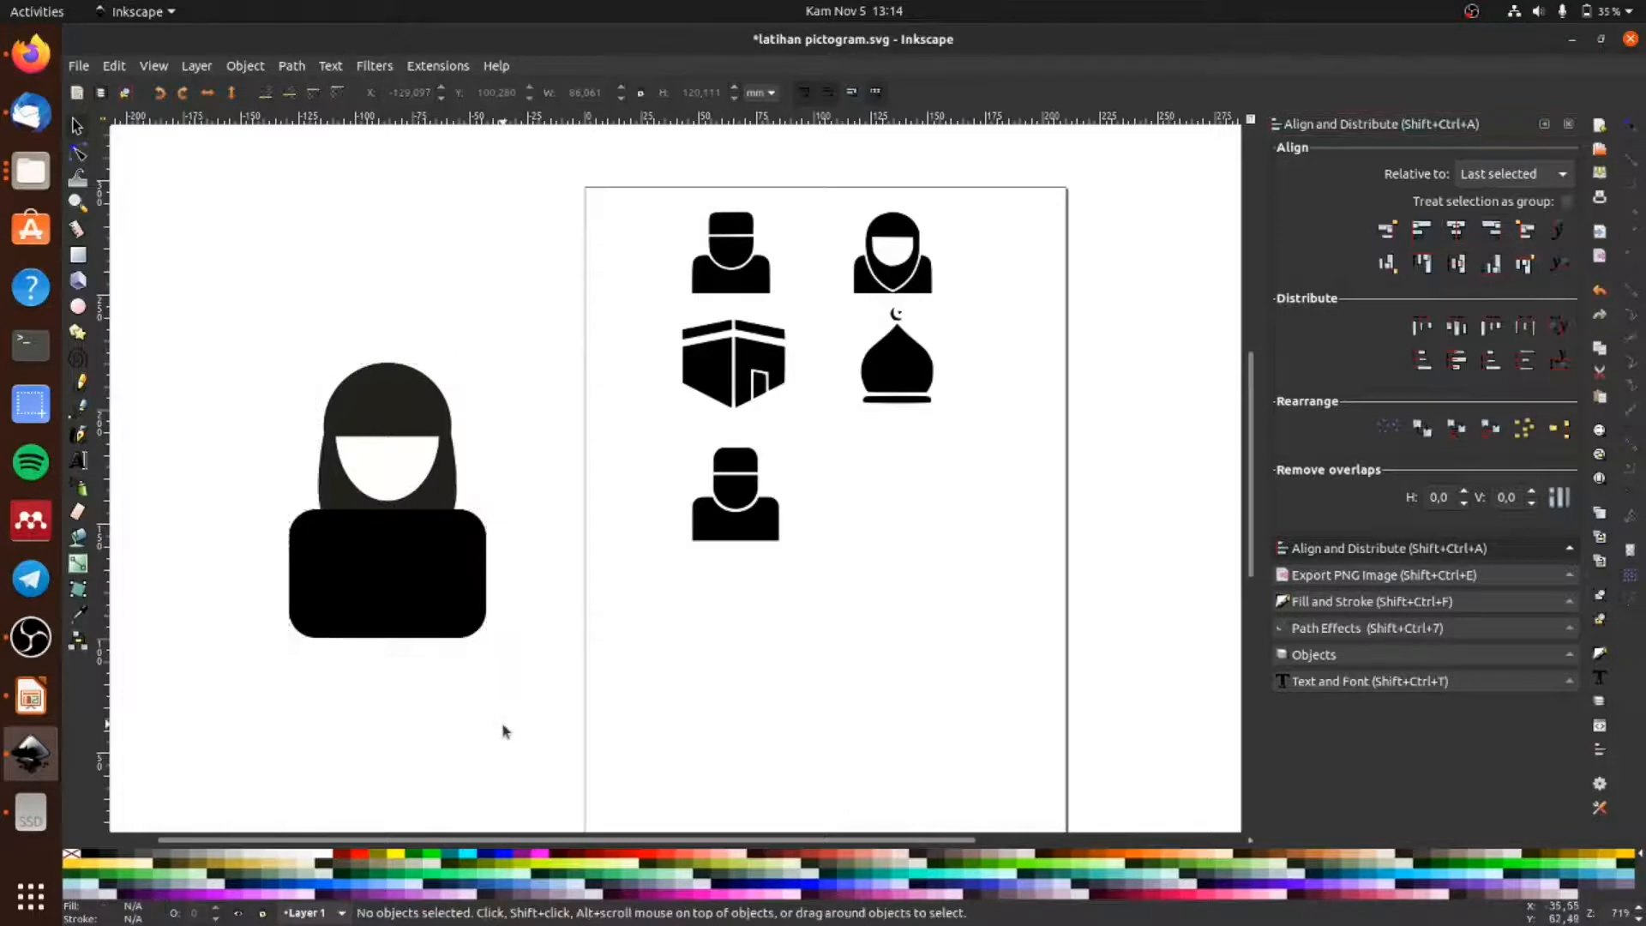
# Step: Duplicate the hijab shape in place so the copy lies on top of the shoulders
pyautogui.click(445, 493)
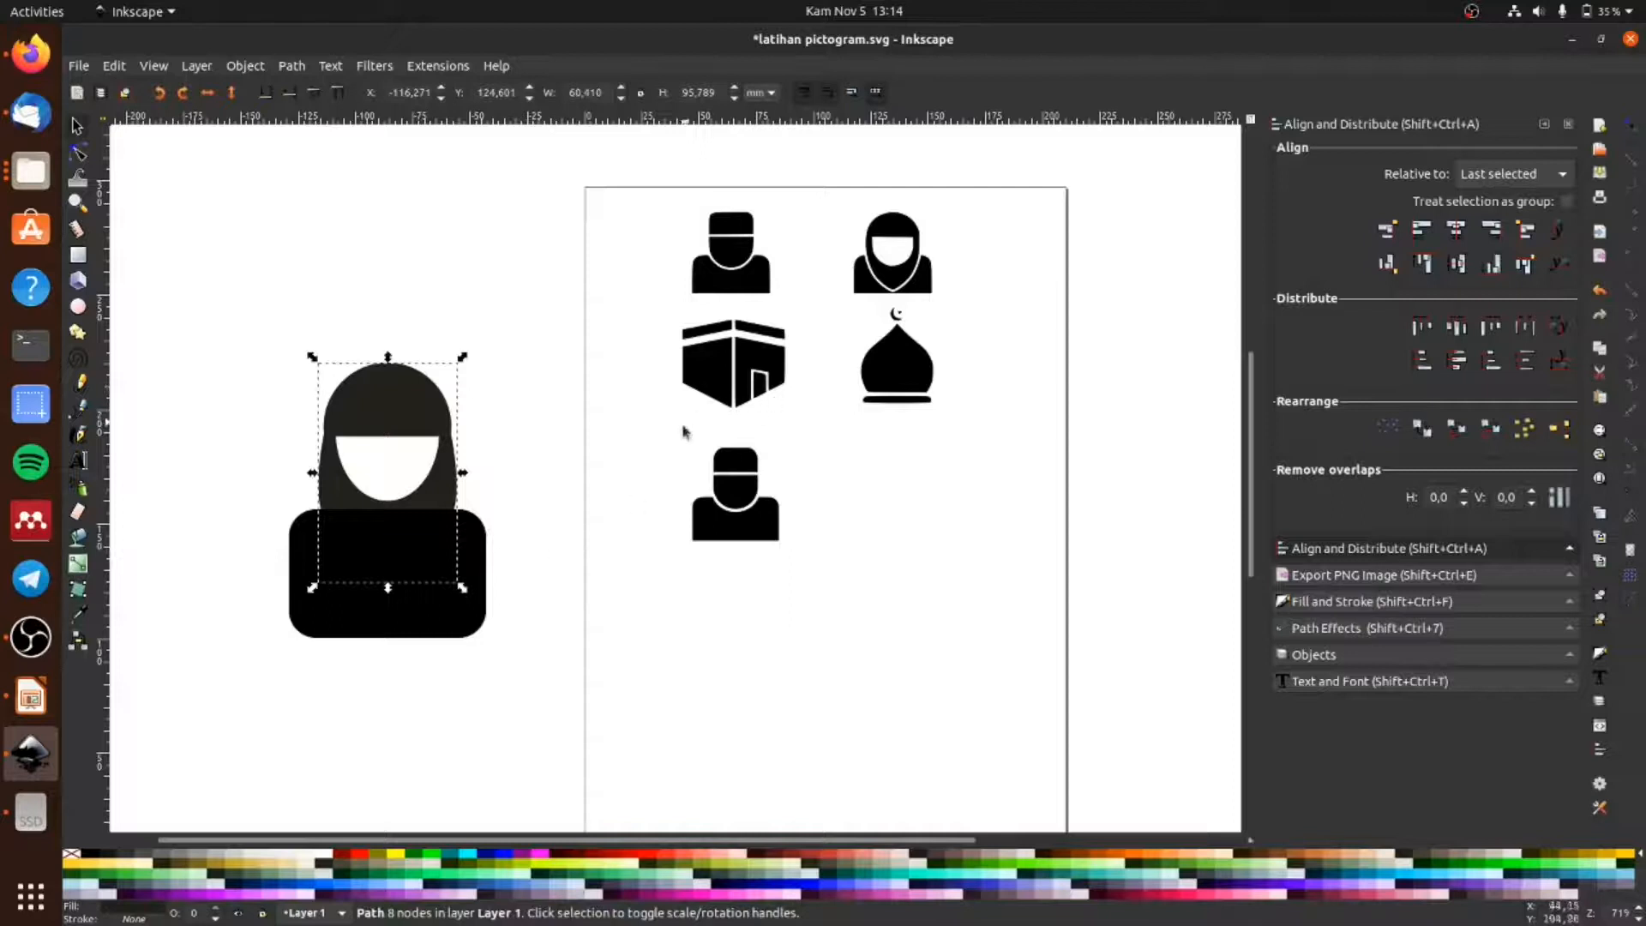
pyautogui.press('ctrl')
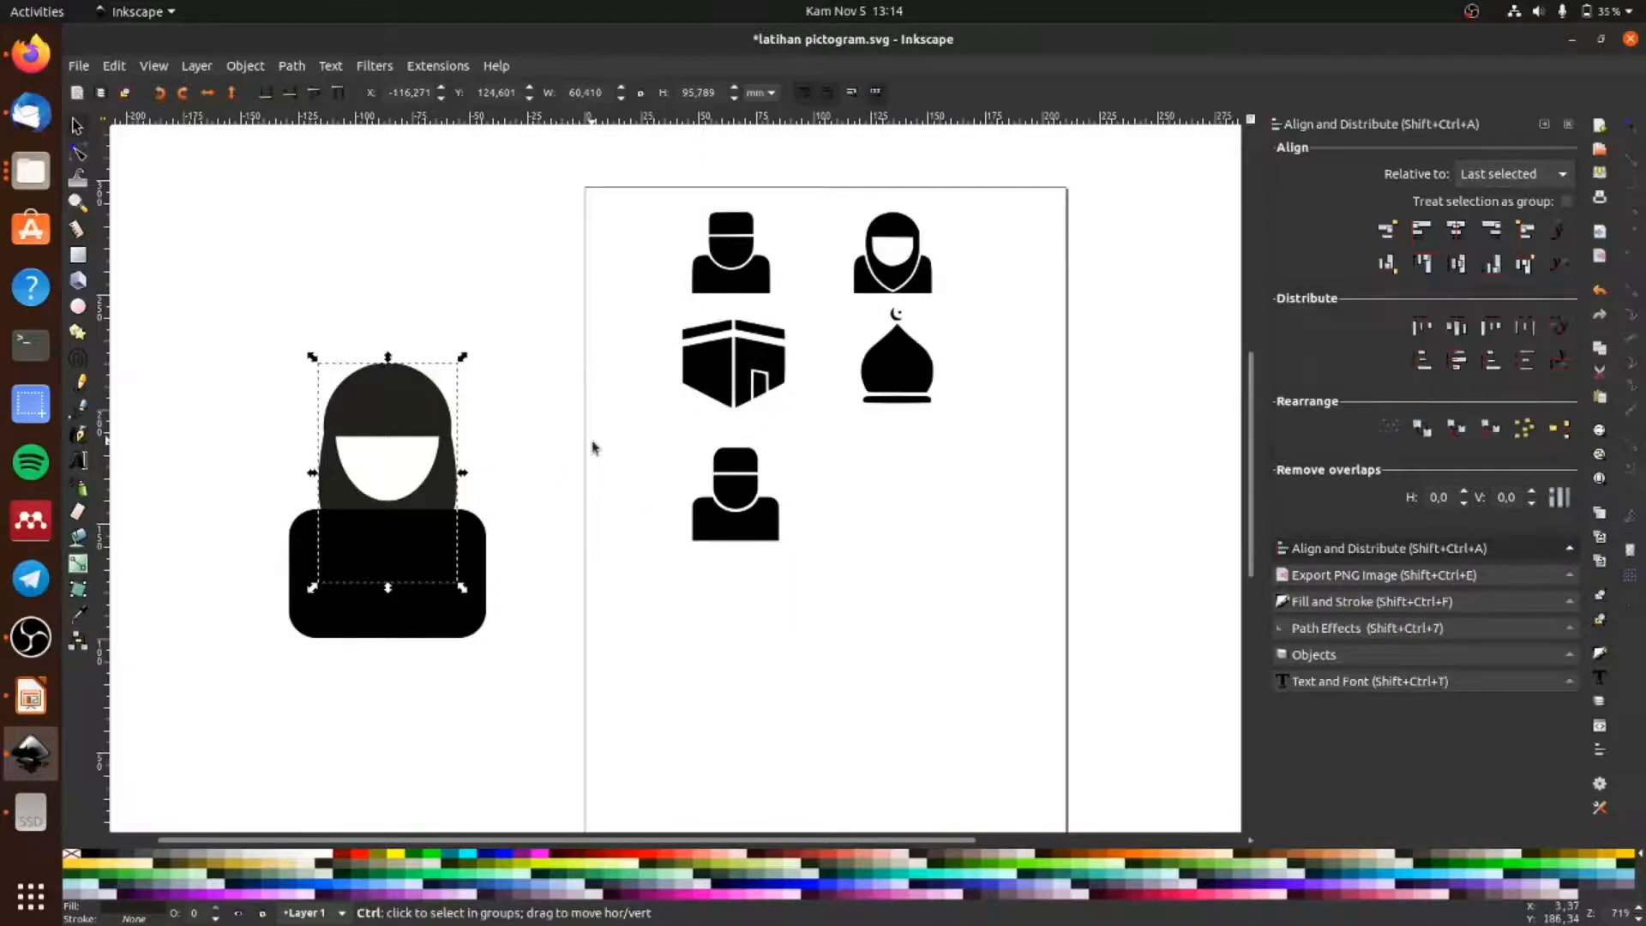
pyautogui.click(592, 447)
pyautogui.keyDown('ctrl'); pyautogui.click(391, 392); pyautogui.keyUp('ctrl')
pyautogui.hotkey('ctrl', 'd')
pyautogui.click(557, 516)
# Step: Subtract the duplicated hijab shape from the shoulder rectangle with the Difference operation
pyautogui.click(387, 459)
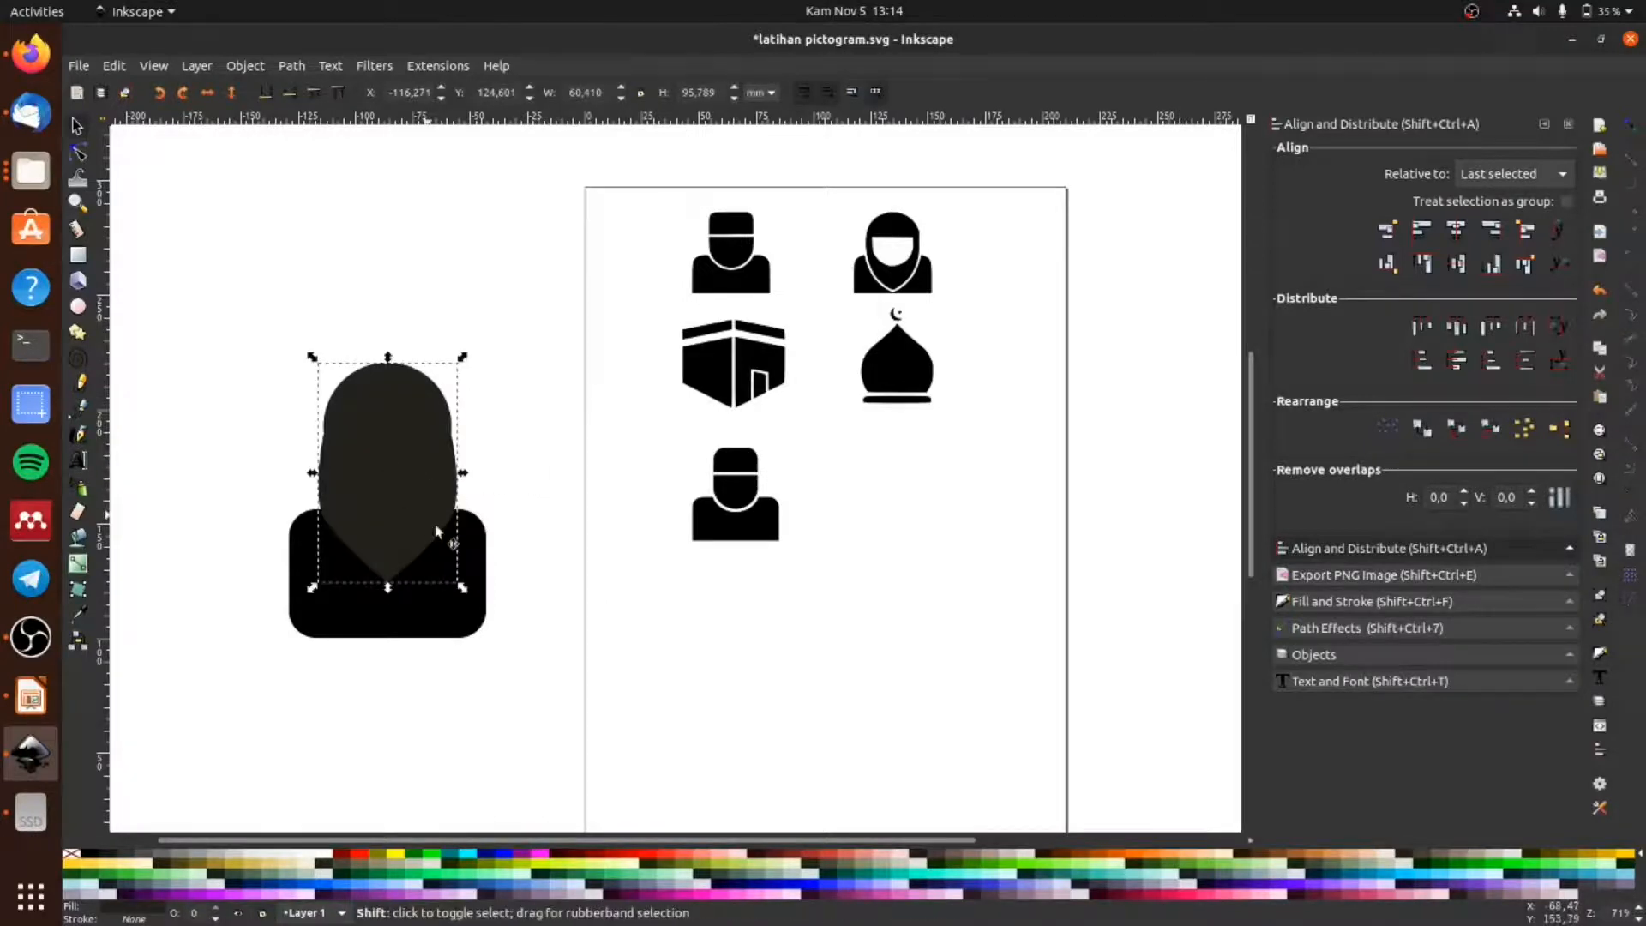
pyautogui.keyDown('shift'); pyautogui.click(455, 618); pyautogui.keyUp('shift')
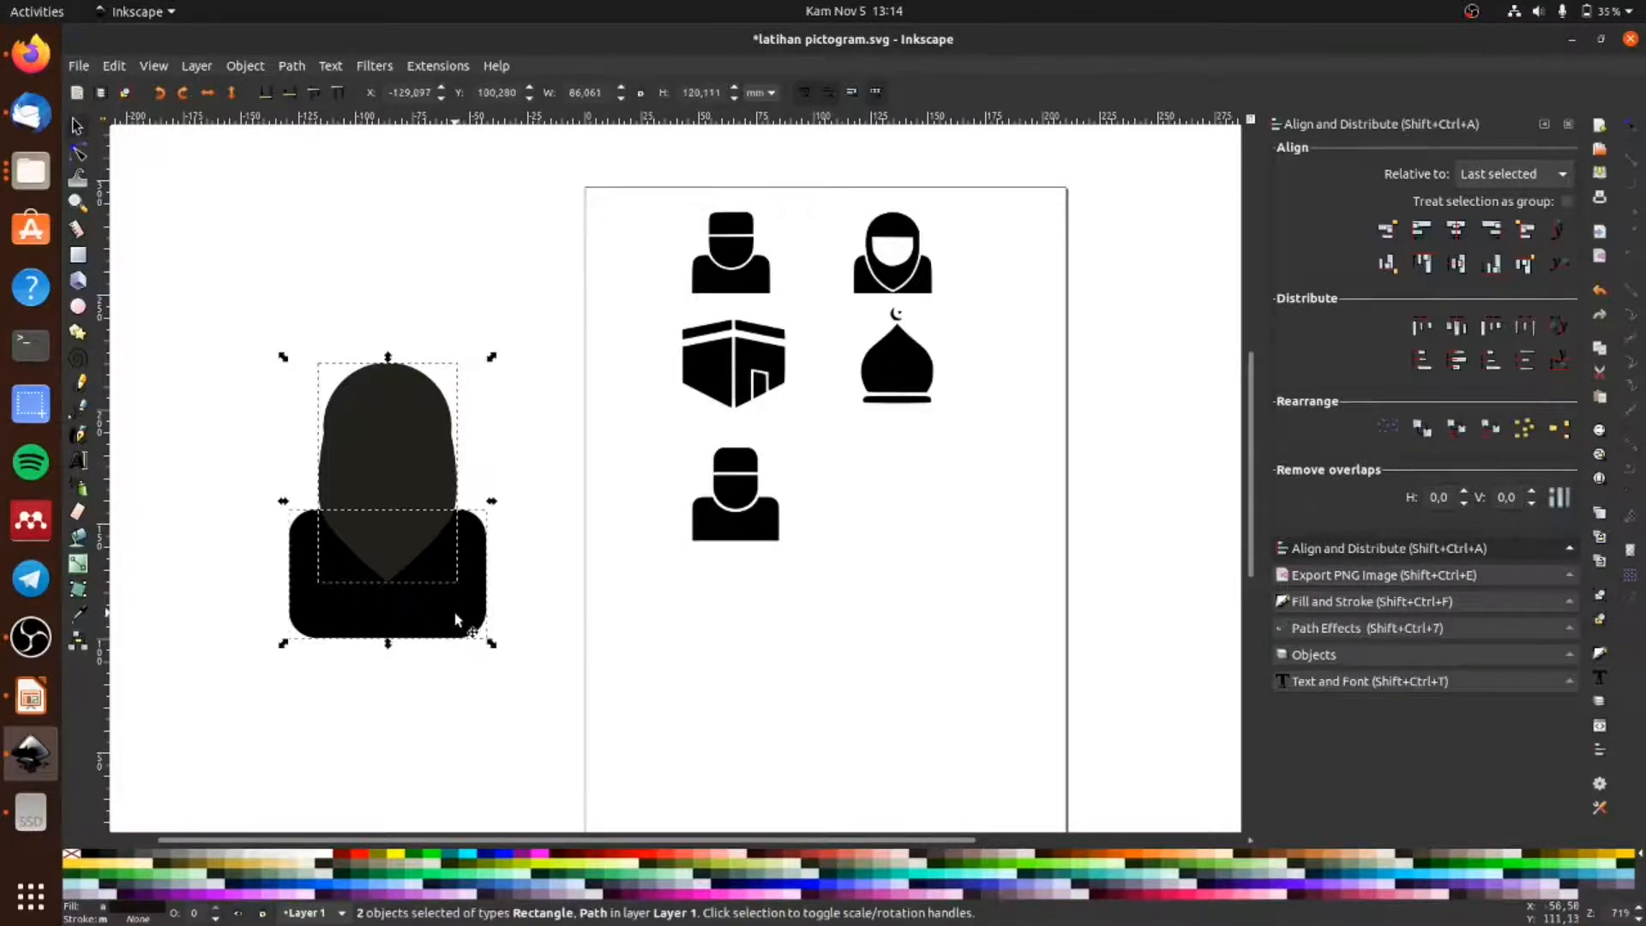
pyautogui.click(291, 67)
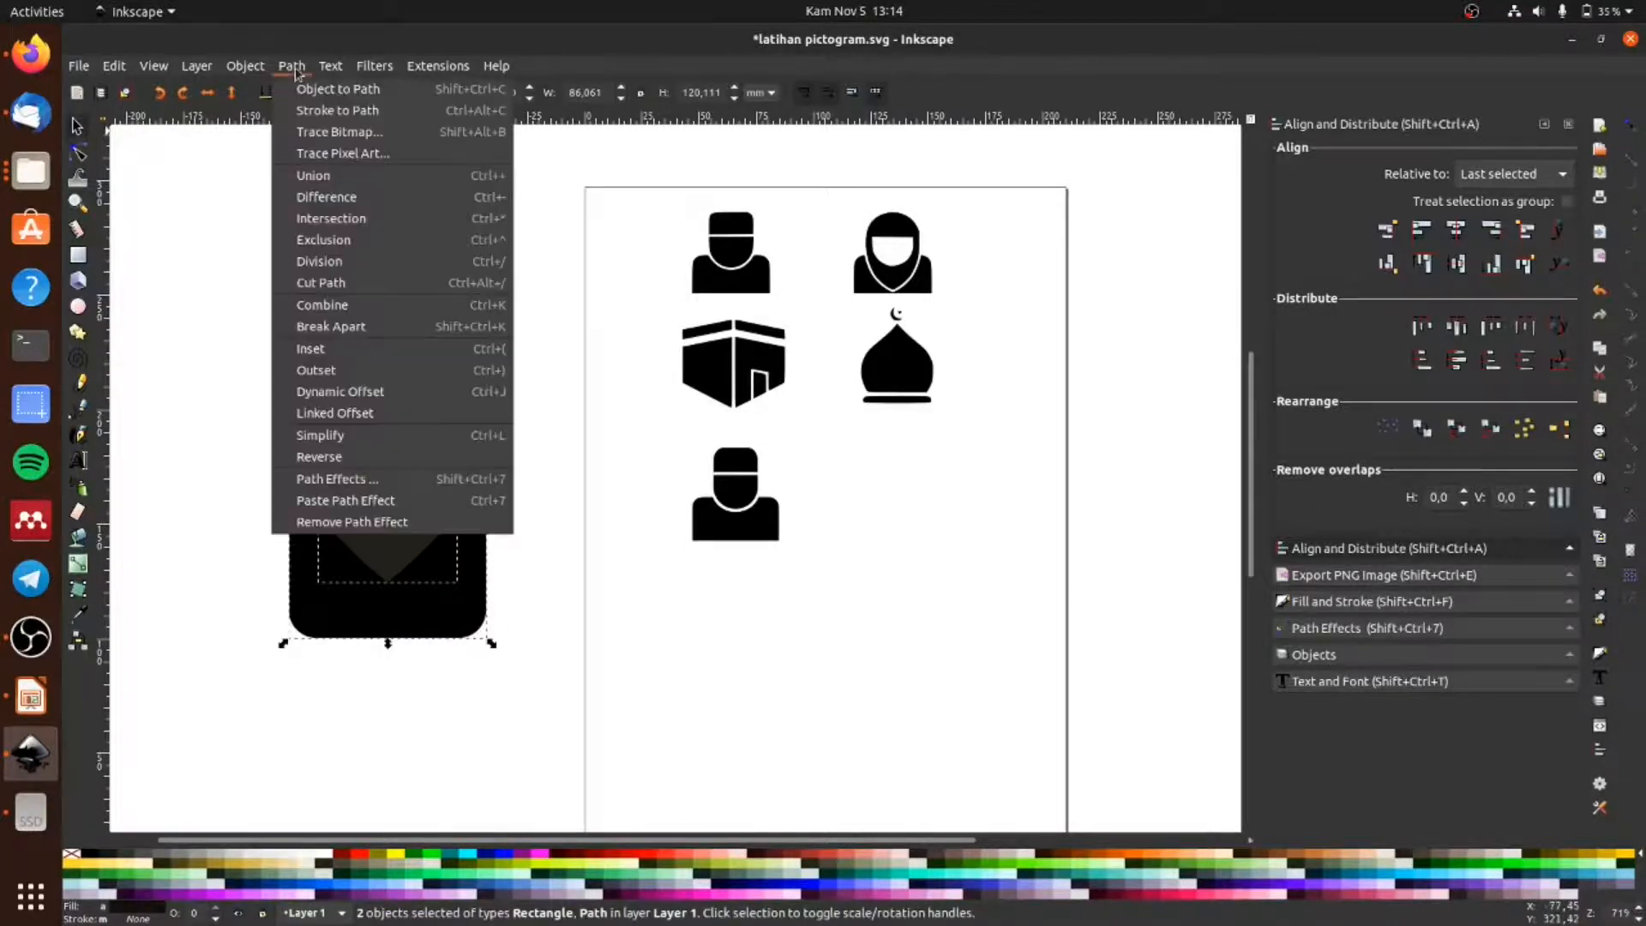
pyautogui.click(324, 199)
pyautogui.press('Escape')
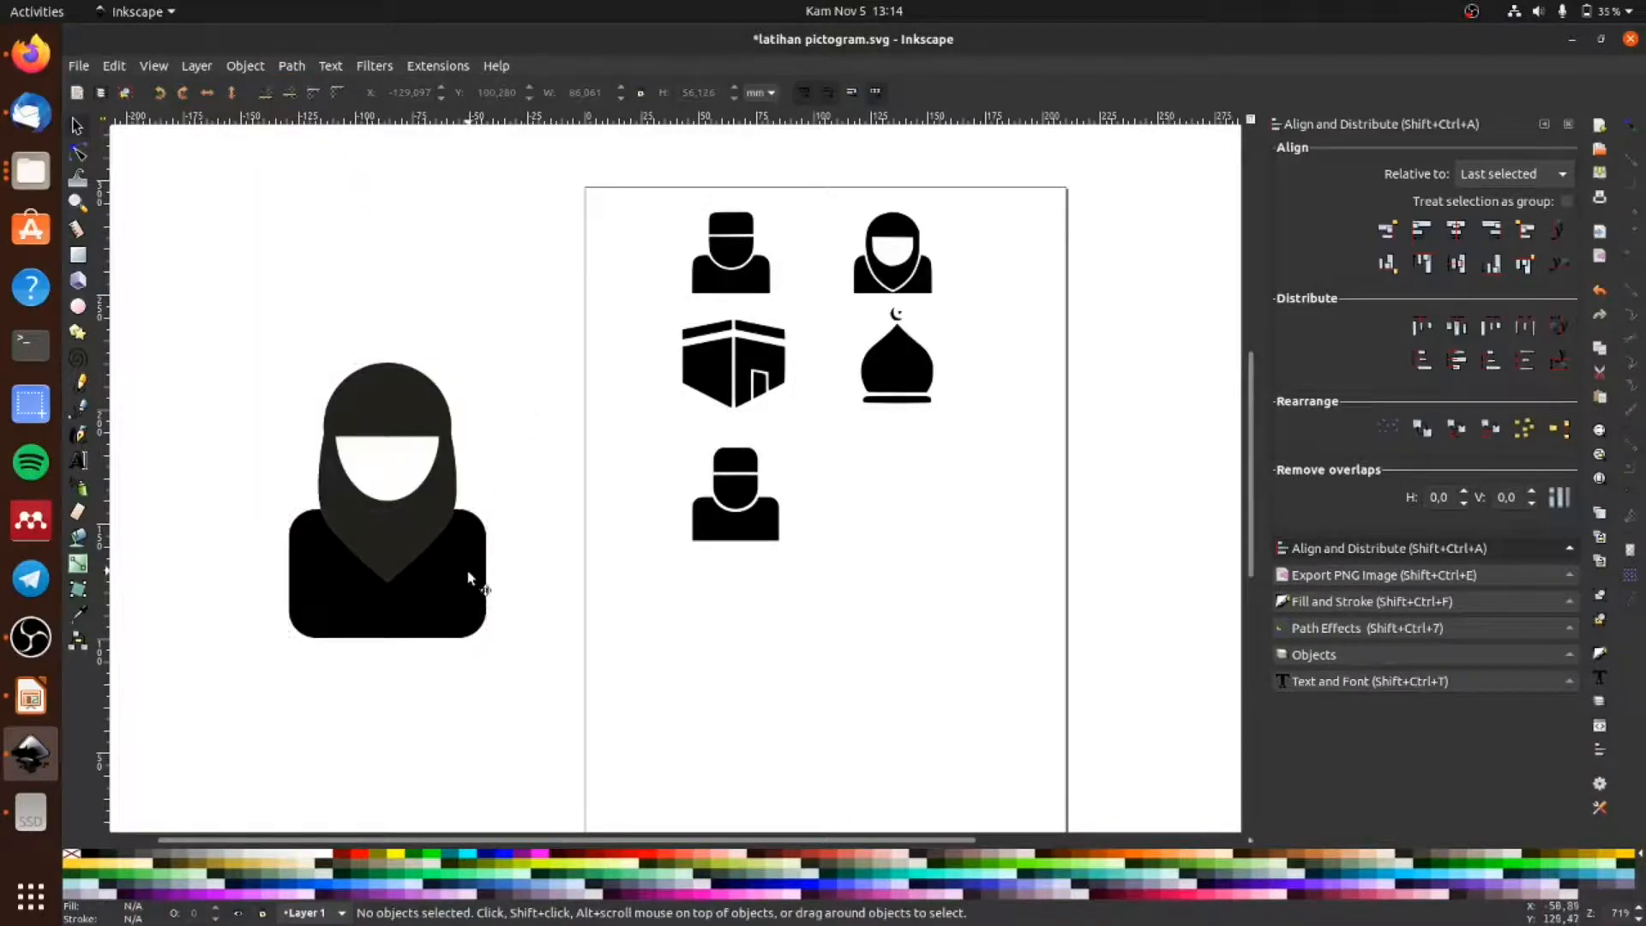
# Step: Nudge the shoulder shape about 3.2 mm straight down to open a gap along the hijab's edge
pyautogui.click(468, 569)
pyautogui.press('Down')
pyautogui.press('Down')
pyautogui.press('Down')
pyautogui.press('Down')
pyautogui.press('Down')
pyautogui.press('Down')
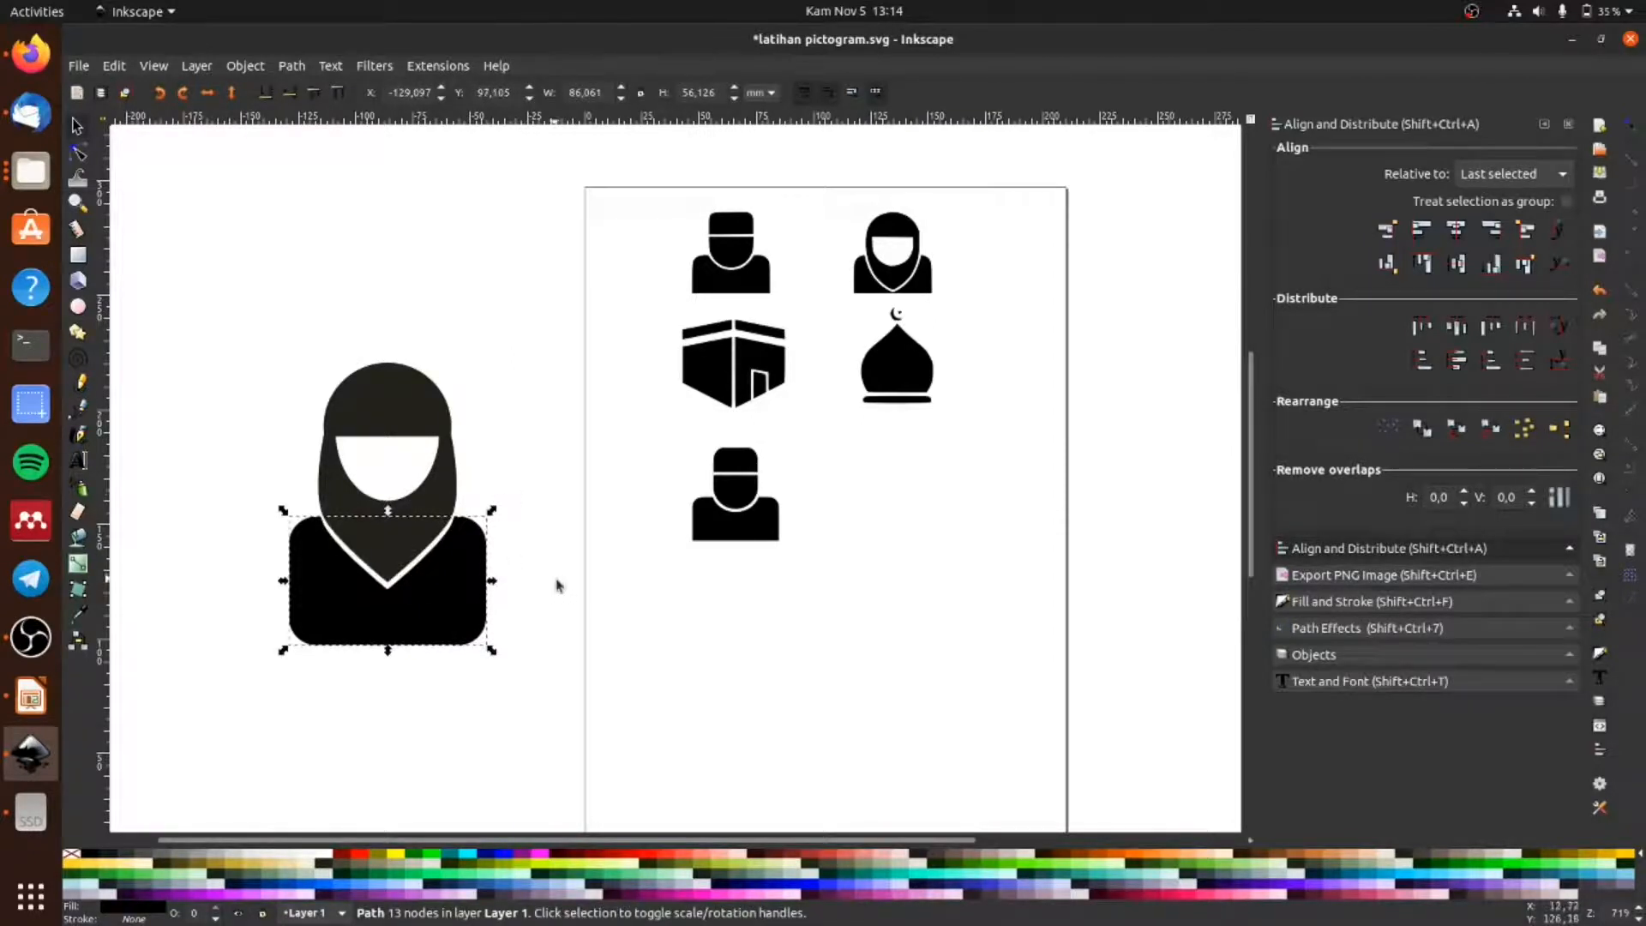
pyautogui.press('Escape')
# Step: Fill the hijab shape with black to match the shoulders
pyautogui.click(438, 520)
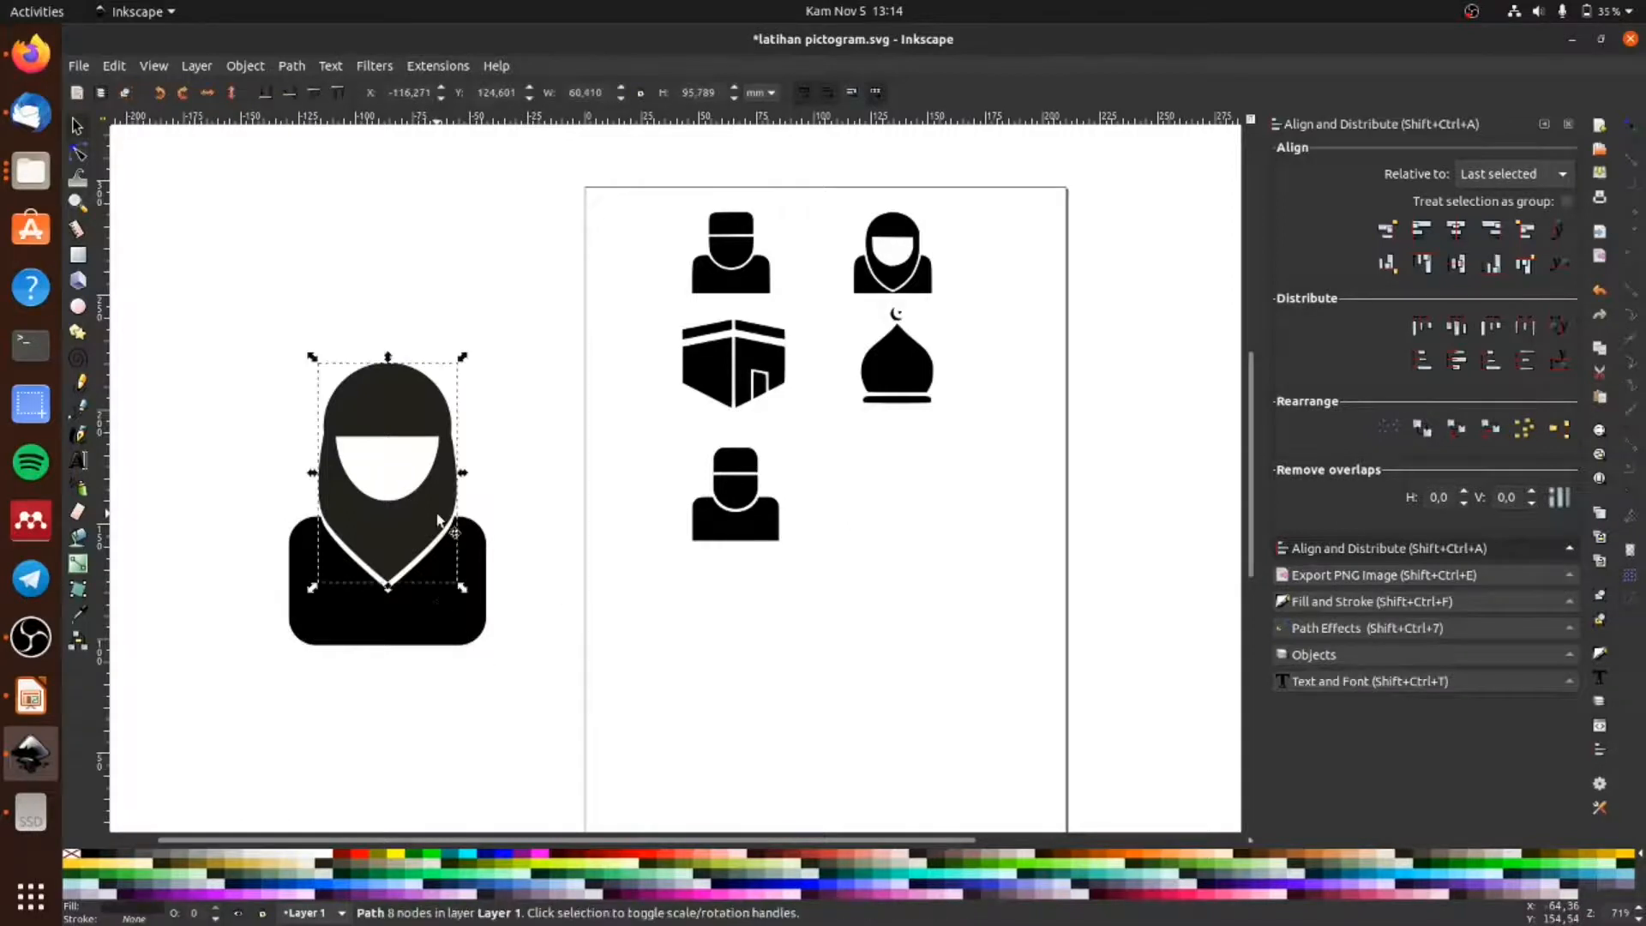
pyautogui.click(90, 854)
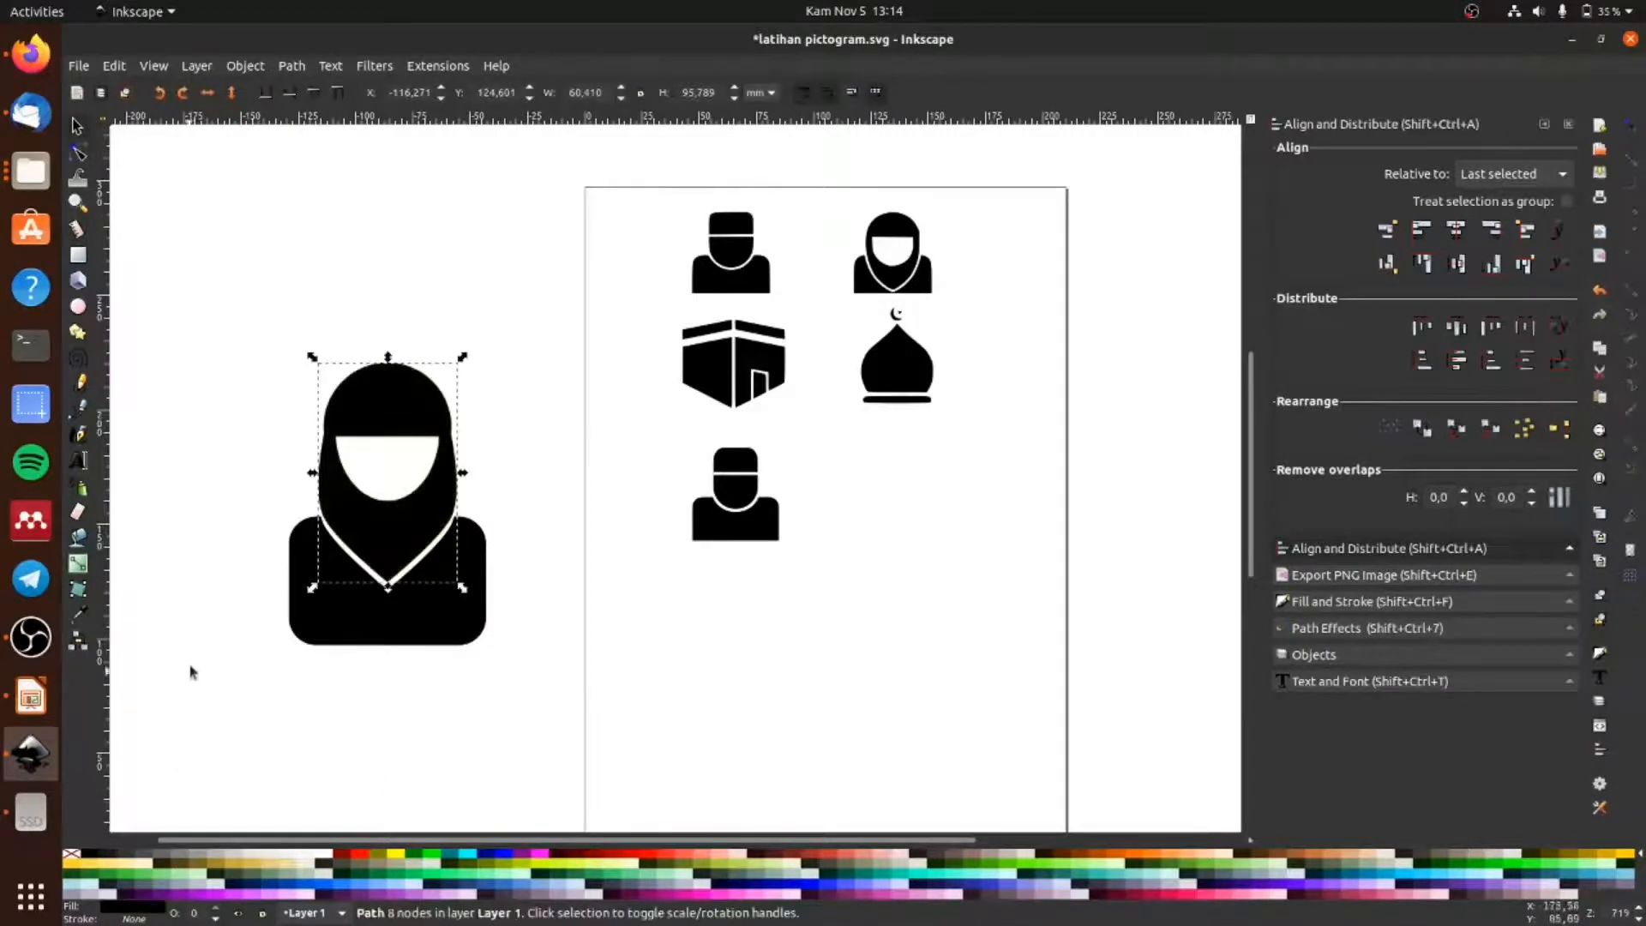
pyautogui.press('Escape')
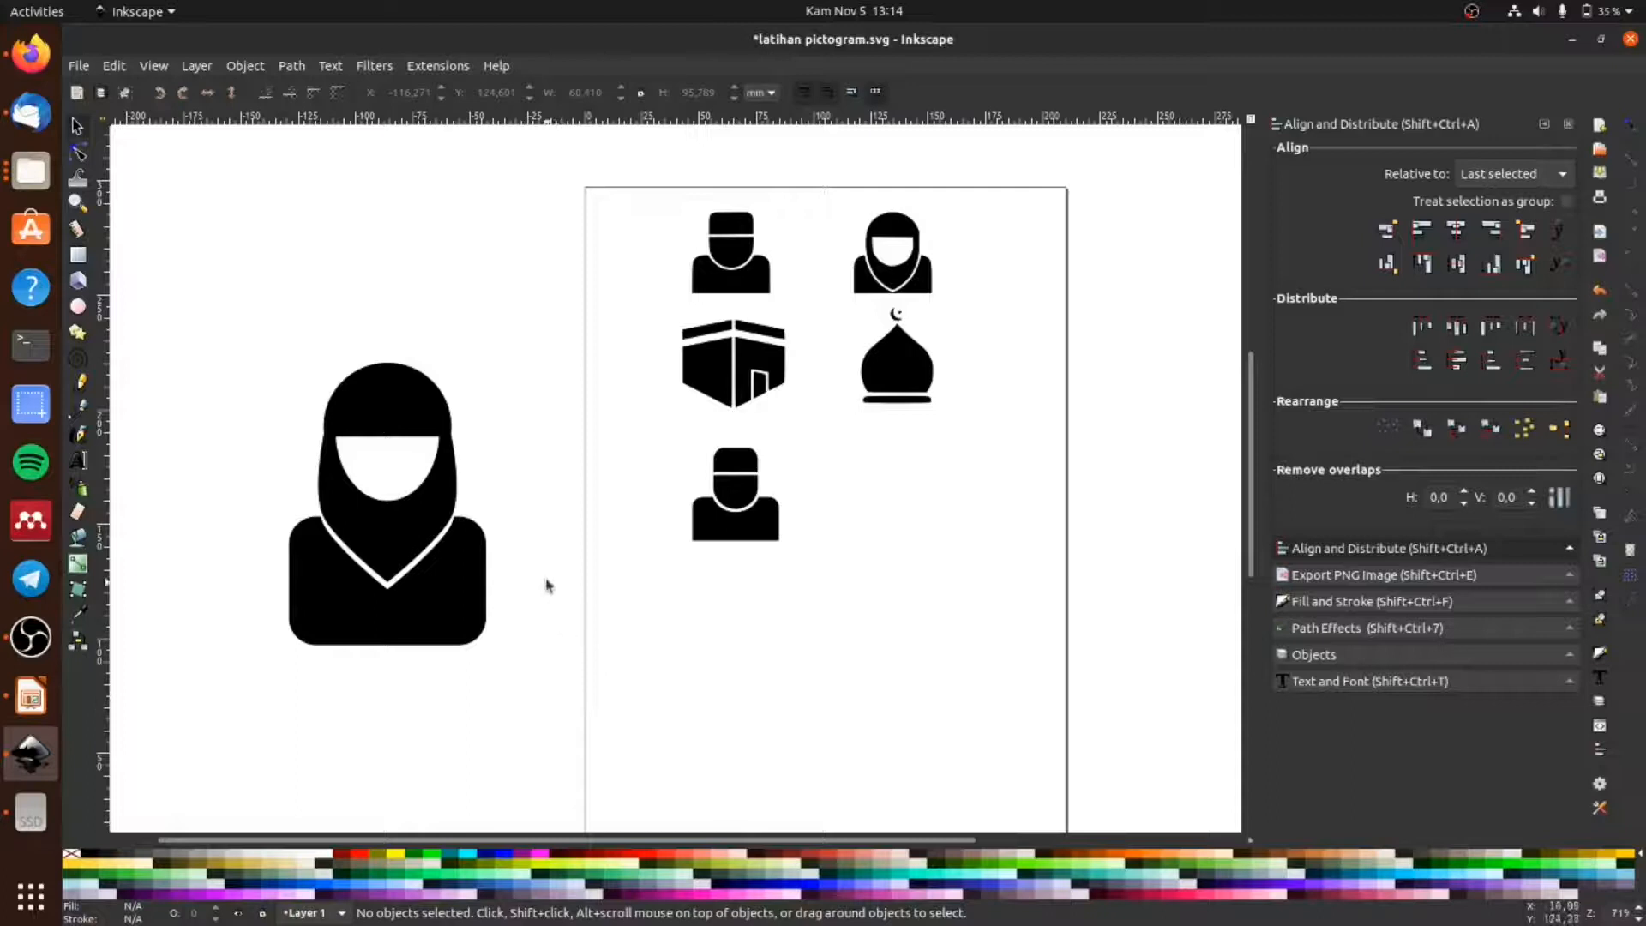
# Step: Widen the shoulder shape symmetrically about its centre to about 90.6 mm
pyautogui.click(478, 588)
pyautogui.moveTo(492, 584)
pyautogui.mouseDown()
pyautogui.moveTo(511, 588)
pyautogui.moveTo(497, 591)
pyautogui.mouseUp()
pyautogui.click(534, 592)
pyautogui.moveTo(214, 323); pyautogui.dragTo(378, 444)
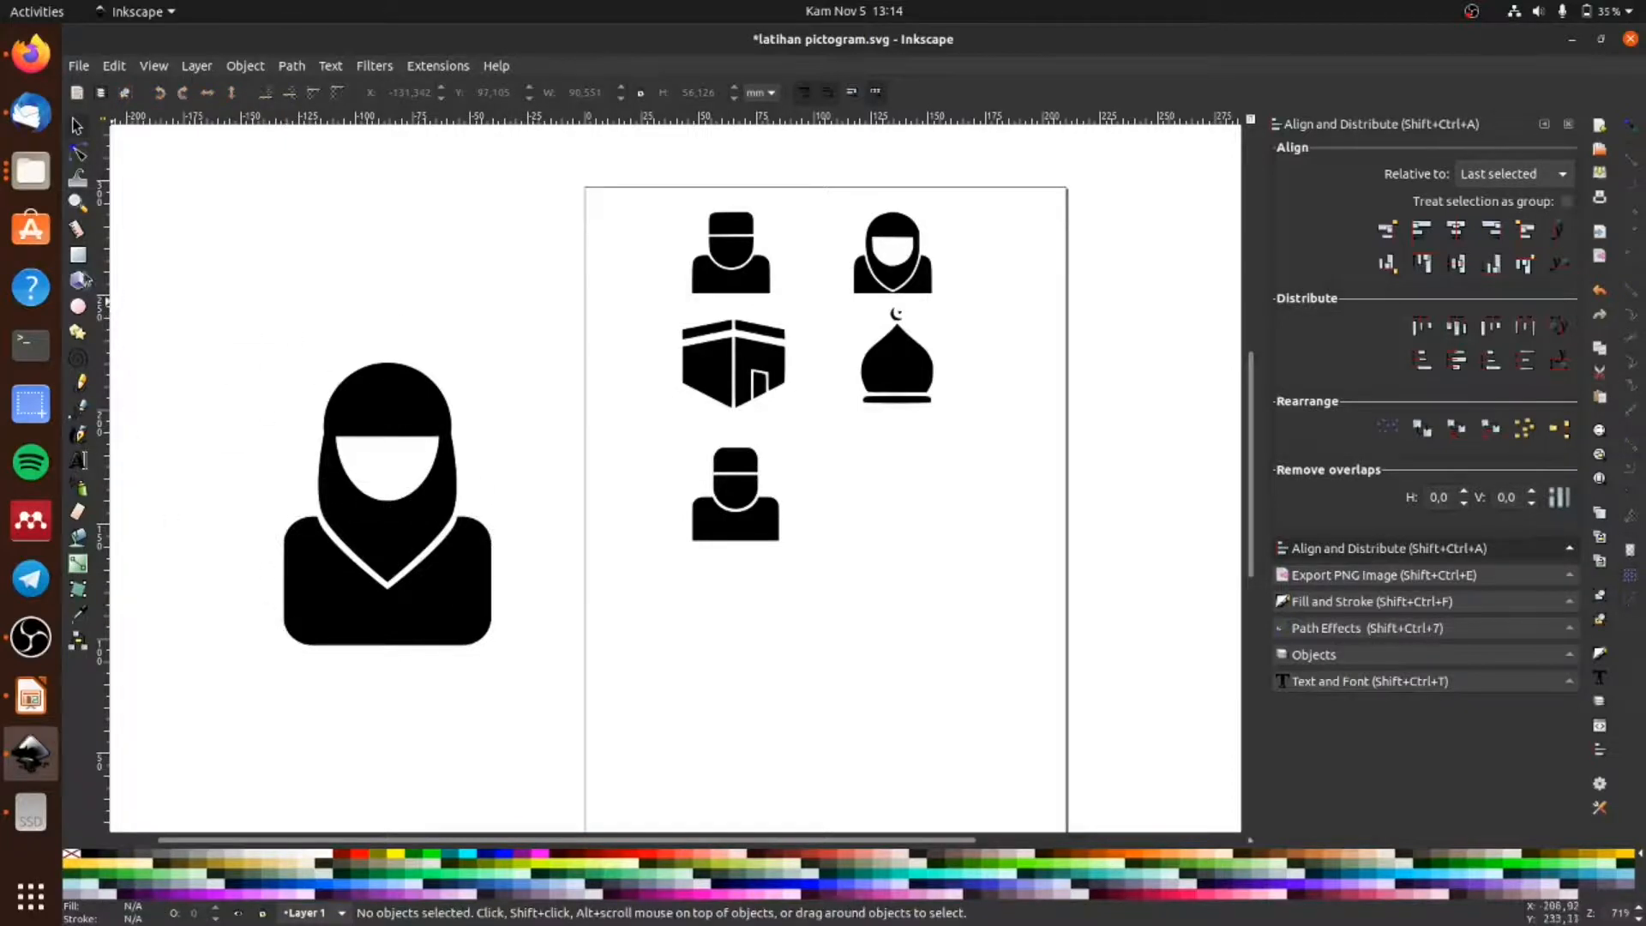
# Step: Draw a rectangle about 115 by 59 mm over the shoulders' rounded lower end and subtract it to leave a flat bottom edge
pyautogui.press('r')
pyautogui.moveTo(260, 611); pyautogui.dragTo(521, 742)
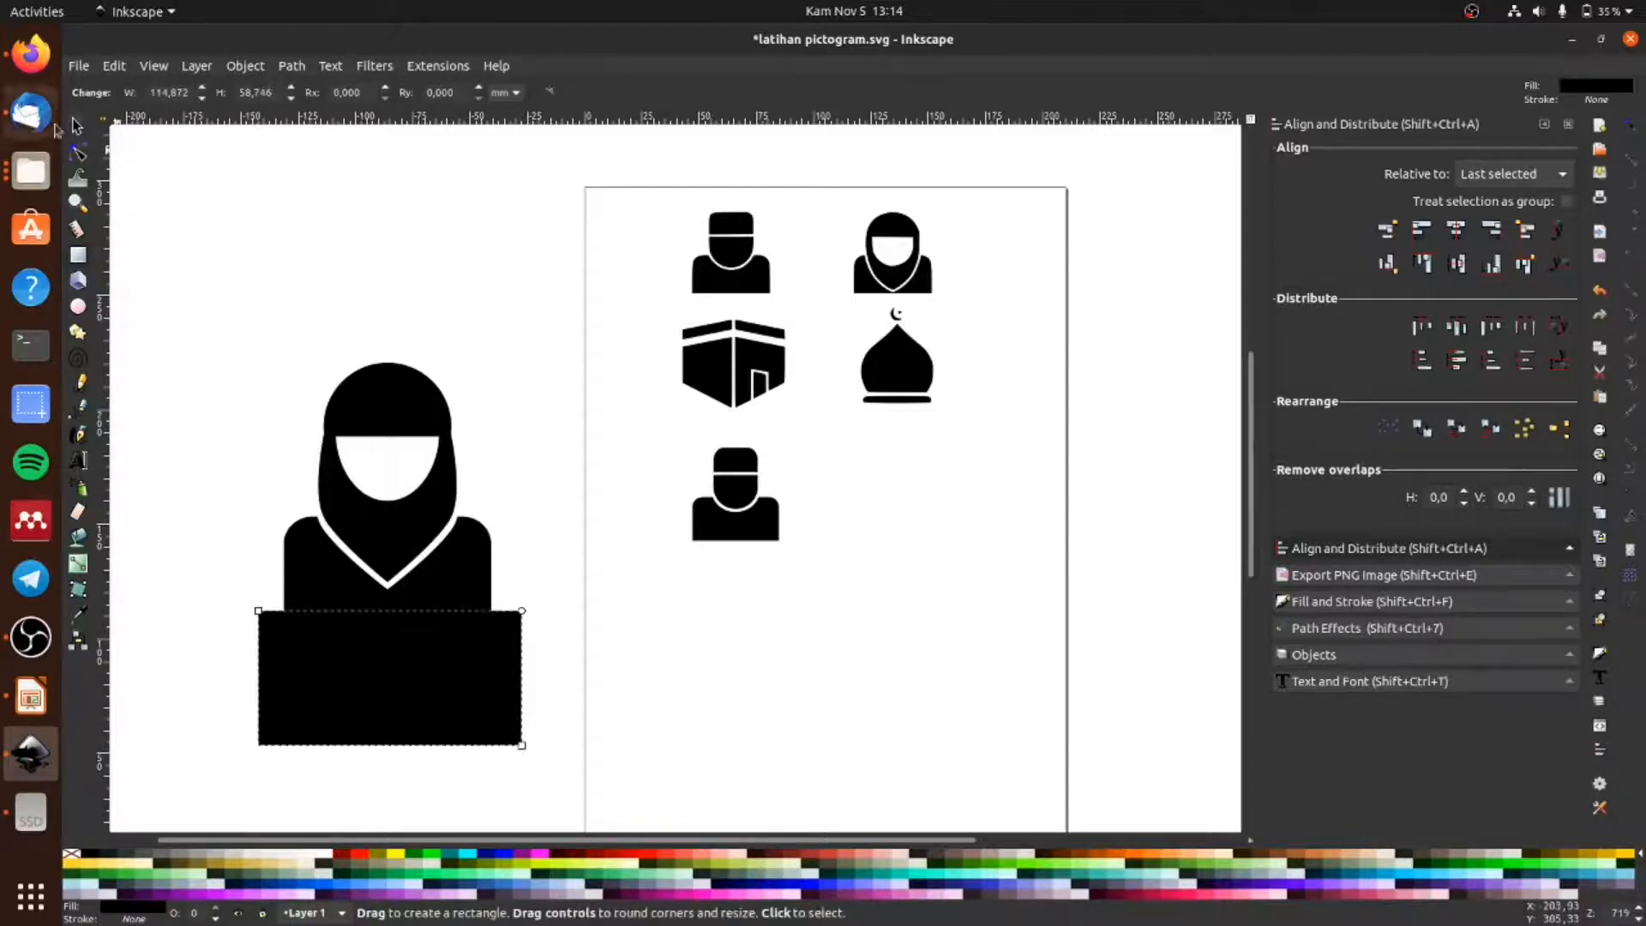
pyautogui.press('s')
pyautogui.keyDown('shift'); pyautogui.click(478, 572); pyautogui.keyUp('shift')
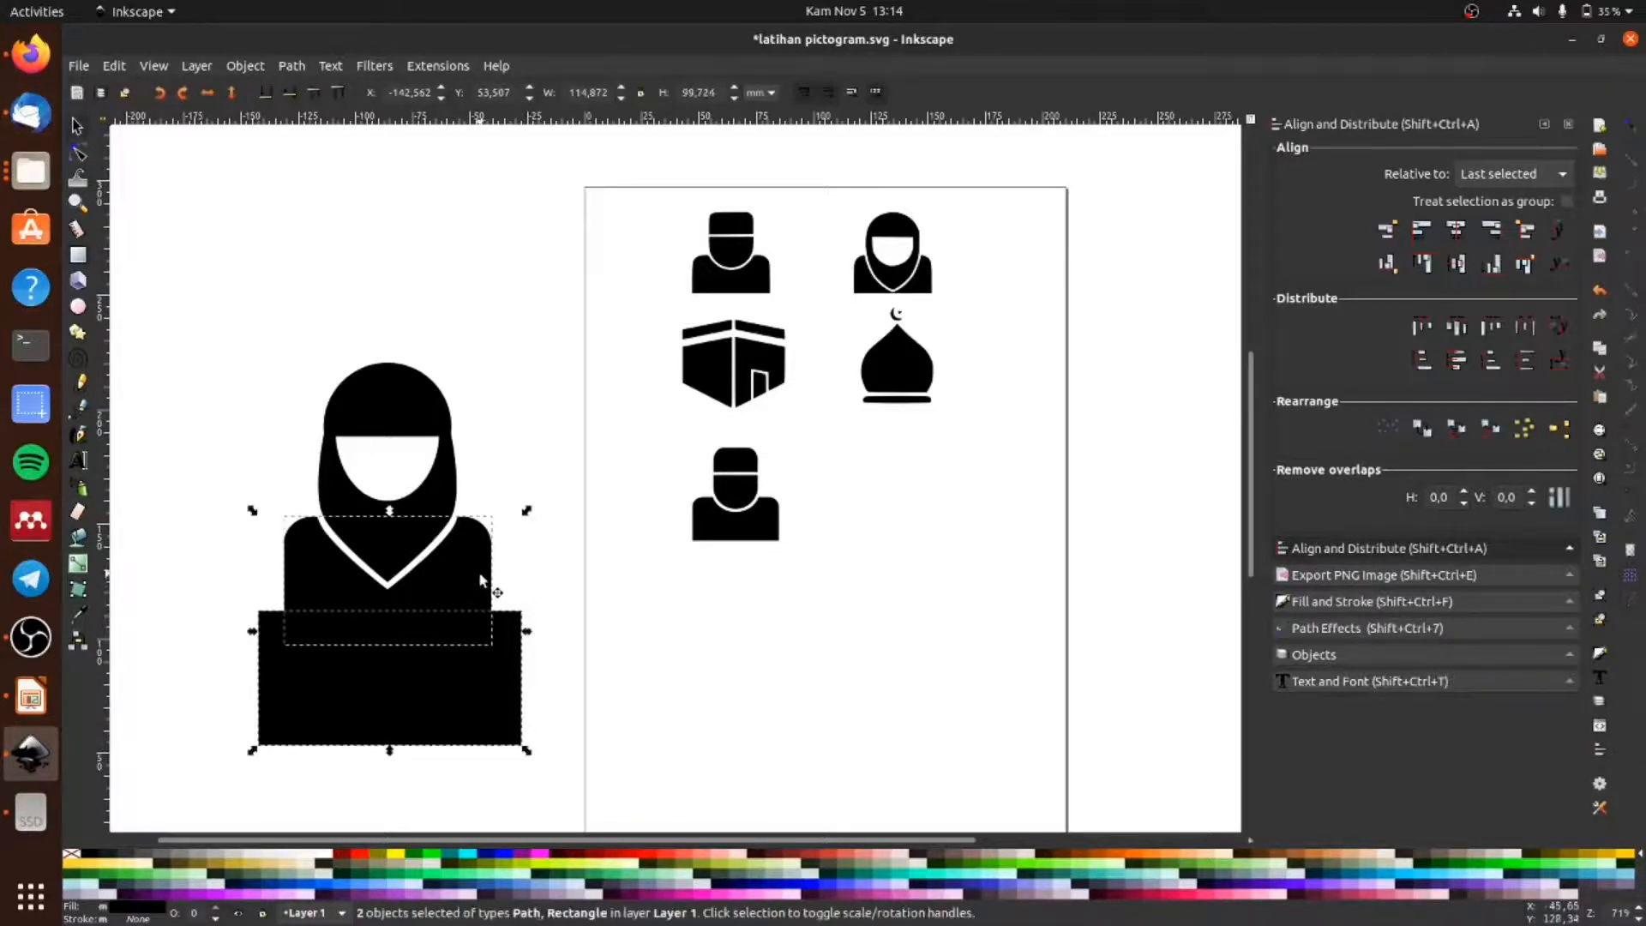
pyautogui.click(292, 66)
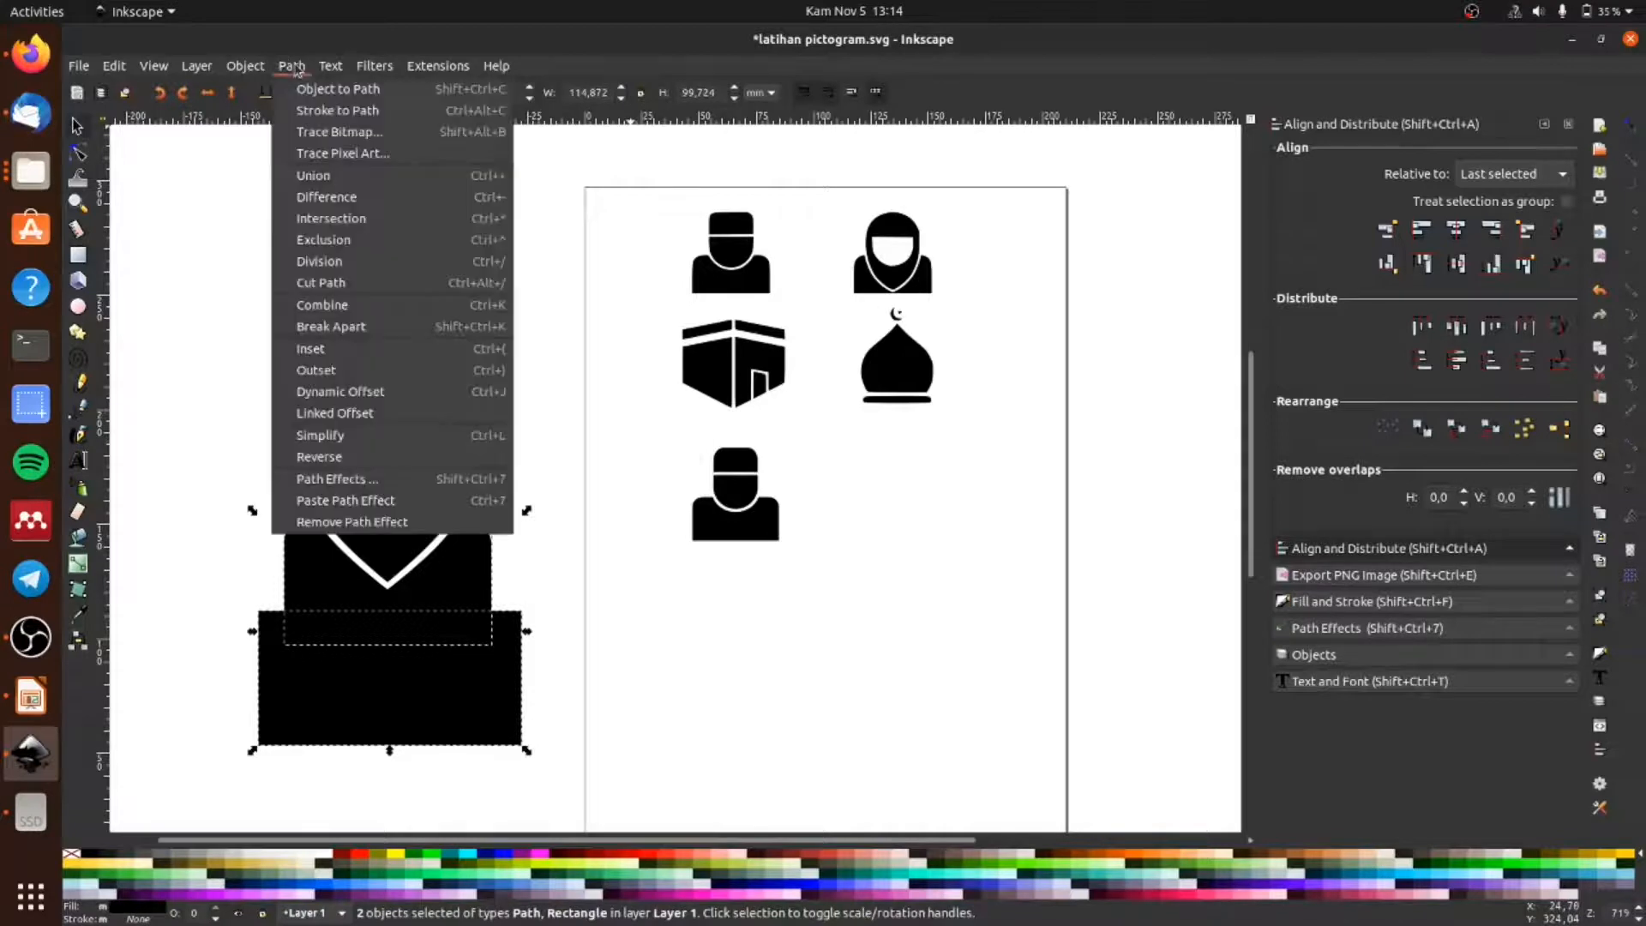
pyautogui.click(331, 200)
pyautogui.click(203, 485)
# Step: Move the whole woman pictogram onto the page beside the lower capped man and scale it to about 35 by 41.5 mm
pyautogui.moveTo(211, 271); pyautogui.dragTo(394, 491)
pyautogui.moveTo(334, 387); pyautogui.dragTo(880, 454)
pyautogui.moveTo(942, 559); pyautogui.dragTo(920, 538)
pyautogui.moveTo(871, 444); pyautogui.dragTo(914, 437)
pyautogui.click(984, 485)
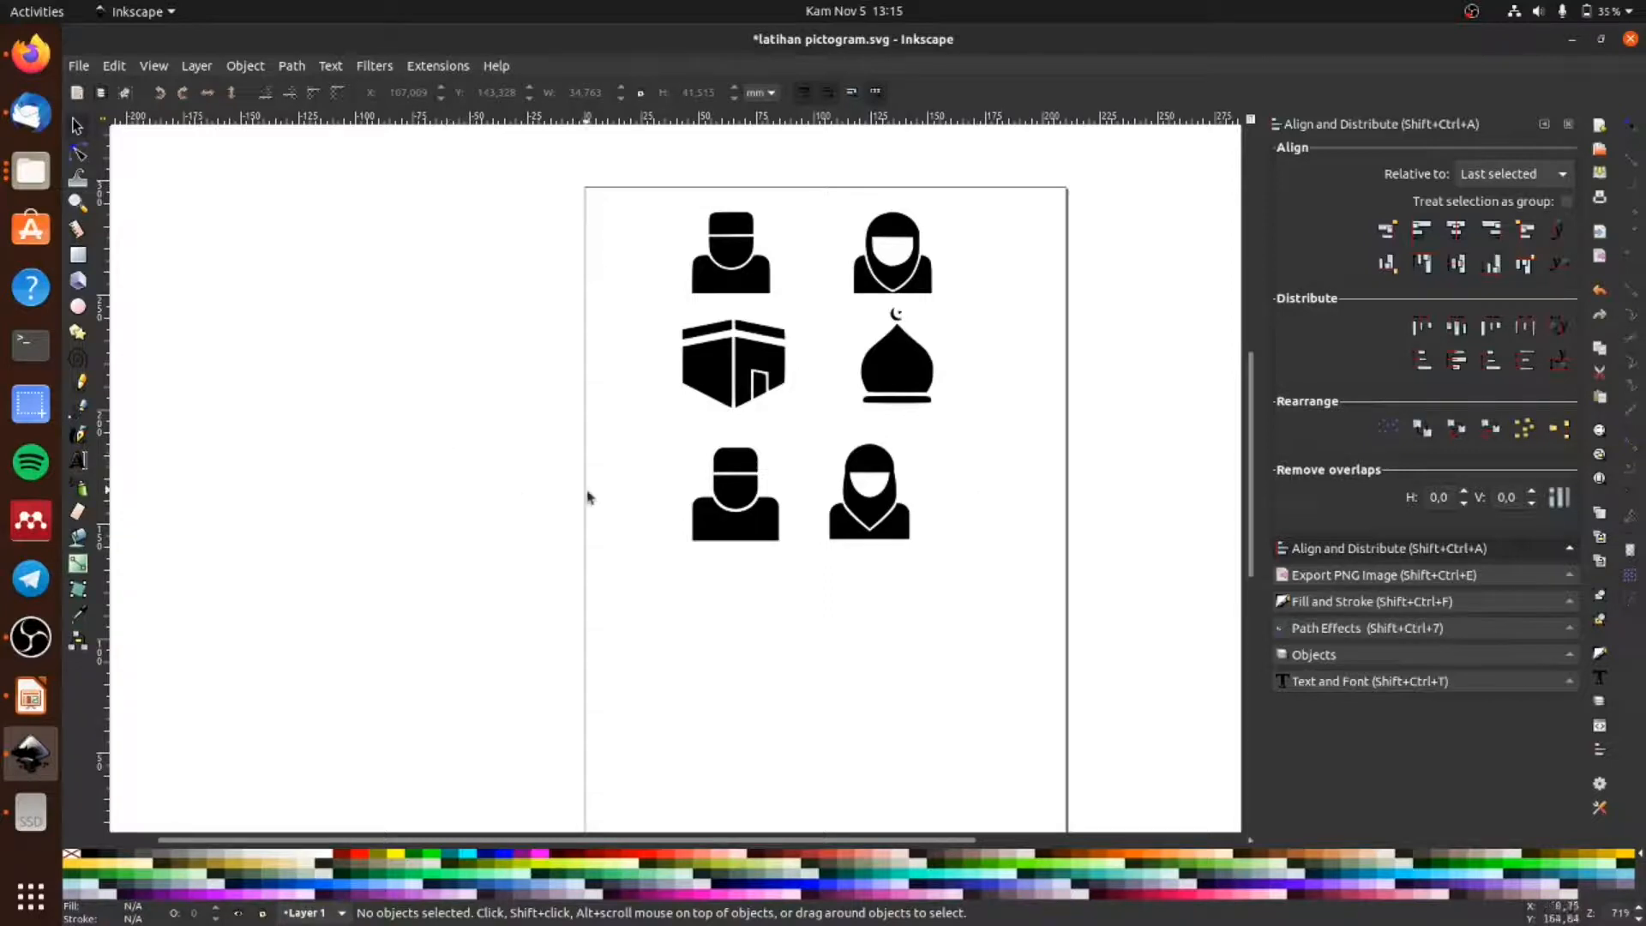
# Step: Draw a black rectangle about 62.5 by 82 mm on the empty canvas left of the page
pyautogui.scroll(-1, 813, 584)
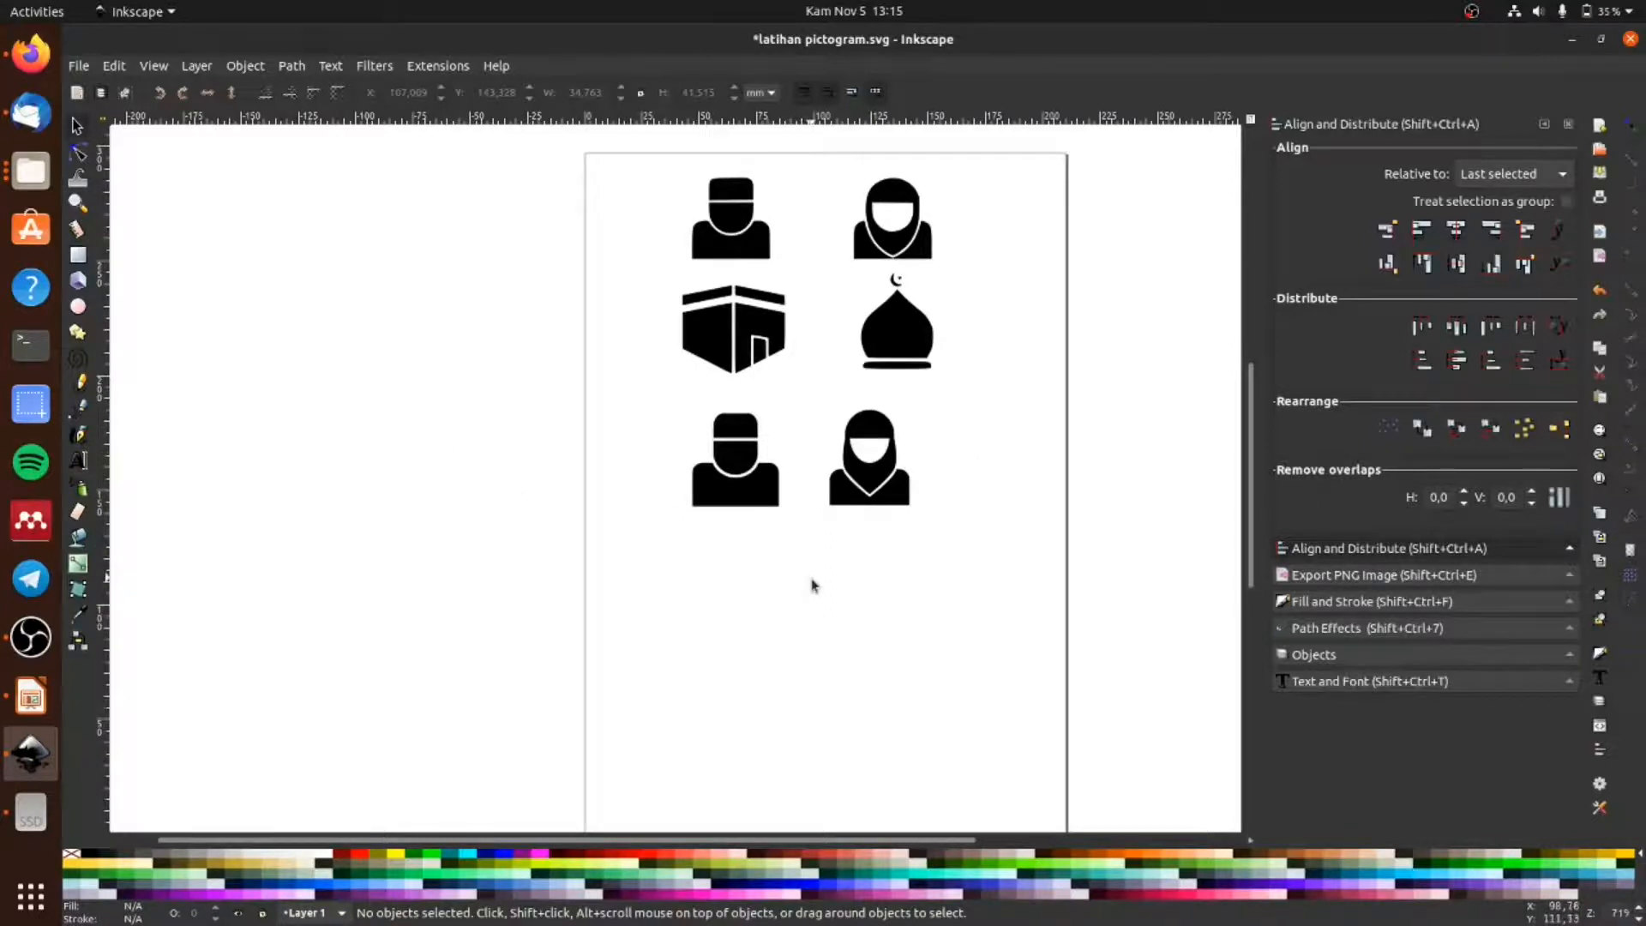
pyautogui.scroll(-1, 814, 585)
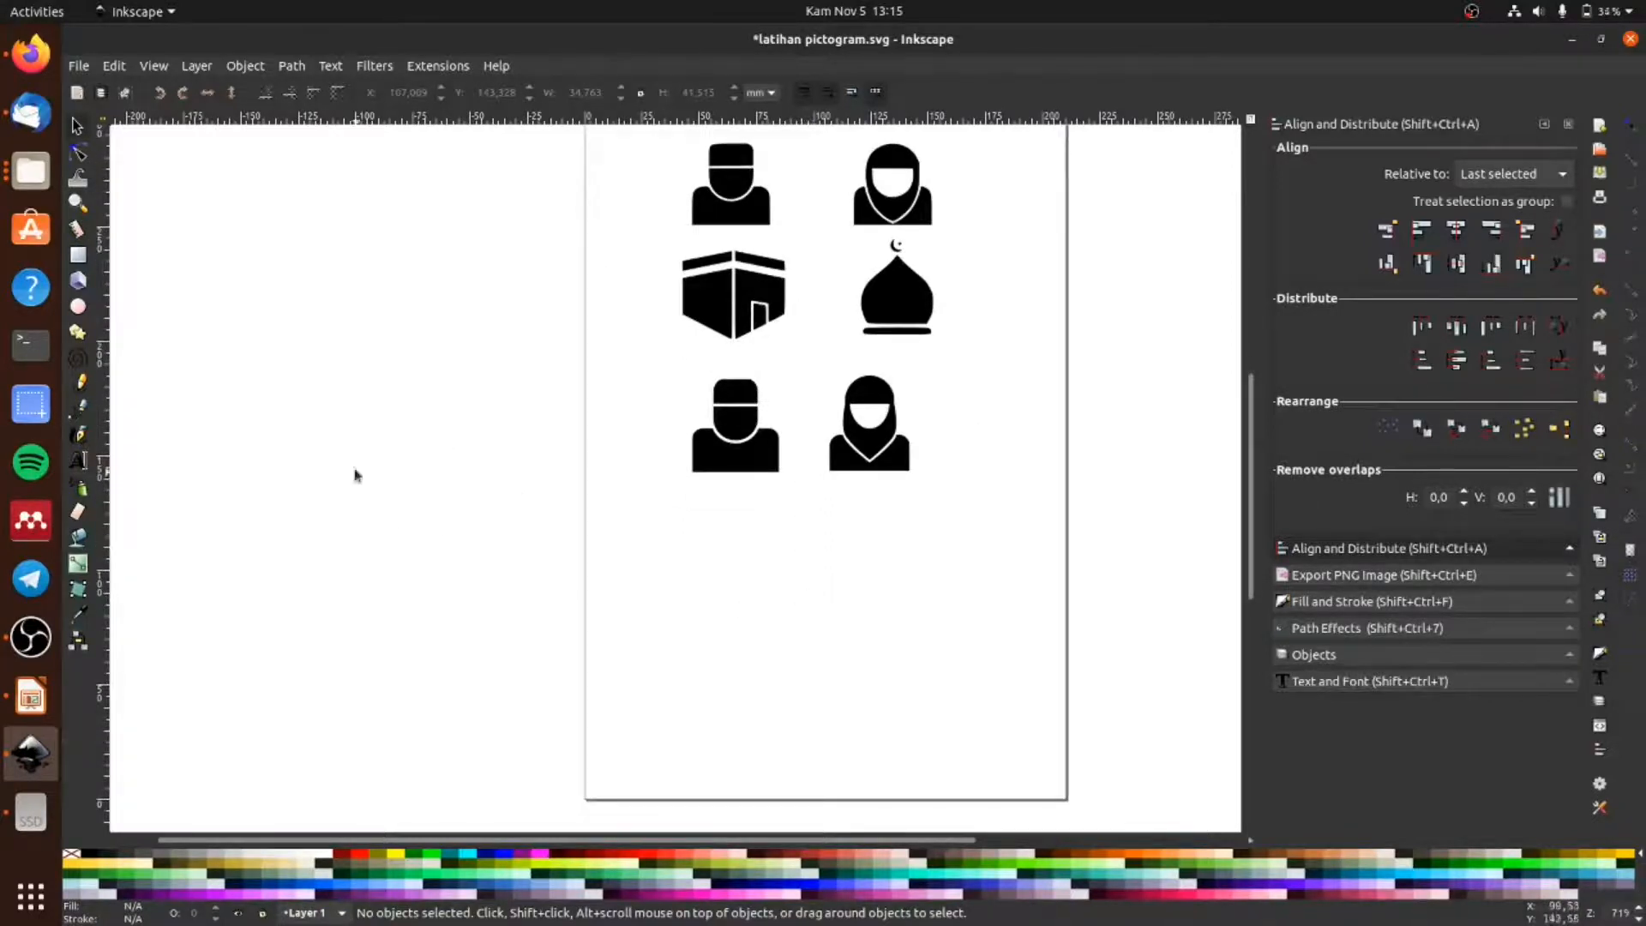
pyautogui.click(78, 256)
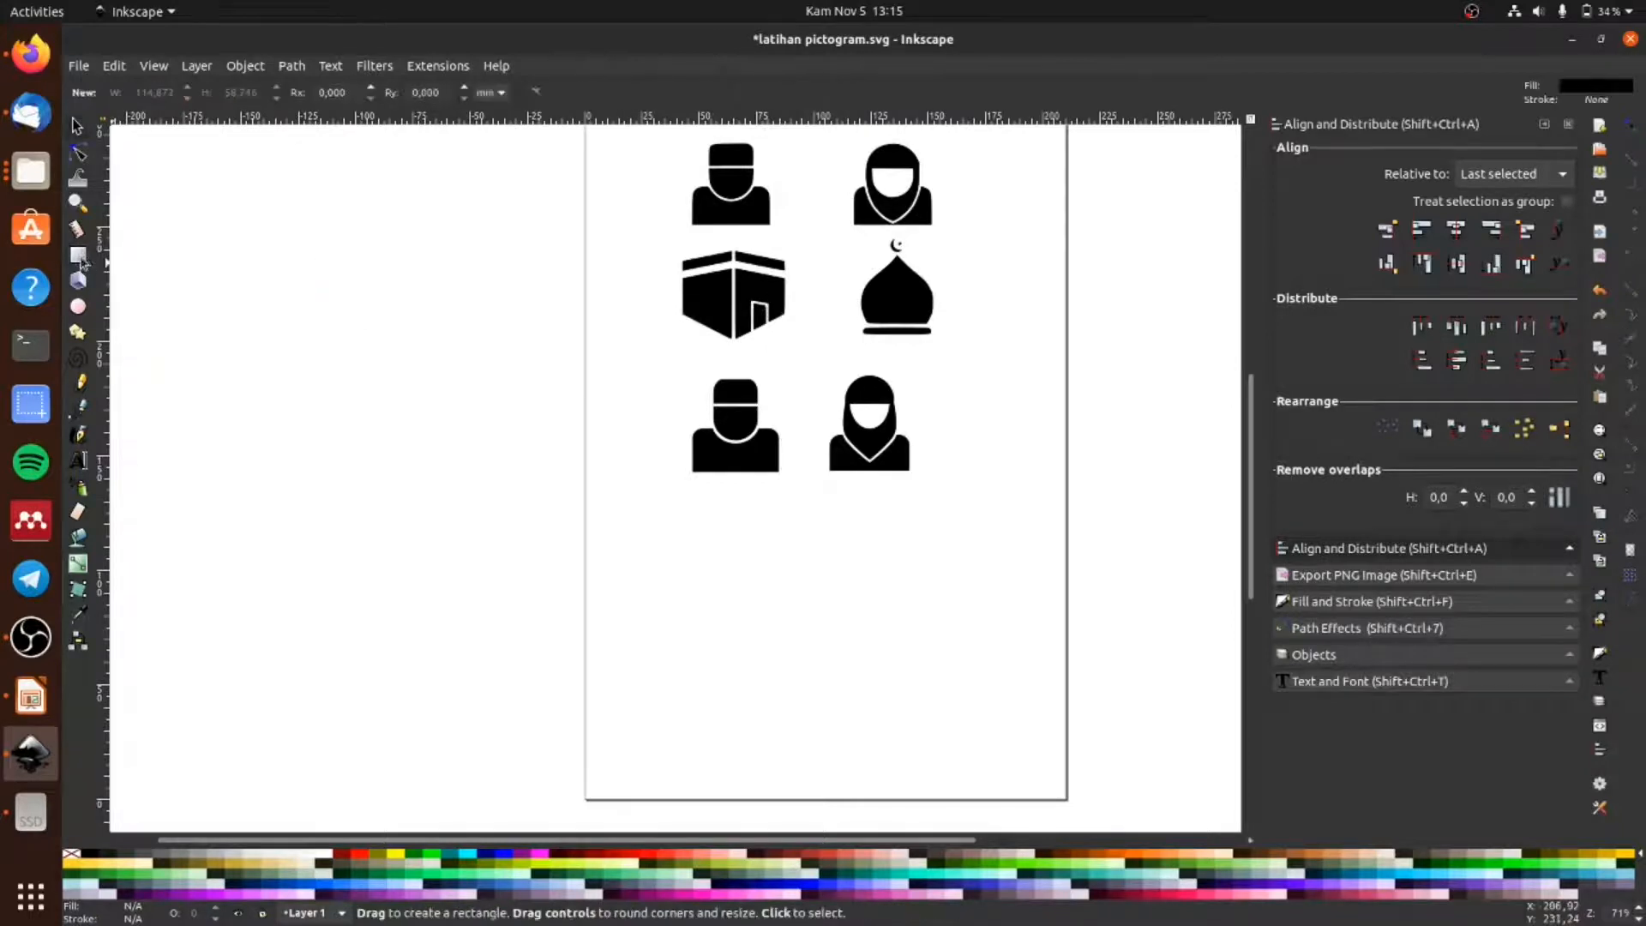
pyautogui.moveTo(702, 537)
pyautogui.mouseDown()
pyautogui.moveTo(708, 583)
pyautogui.moveTo(769, 631)
pyautogui.moveTo(356, 461)
pyautogui.mouseUp()
pyautogui.click(77, 126)
pyautogui.moveTo(397, 403); pyautogui.dragTo(477, 308)
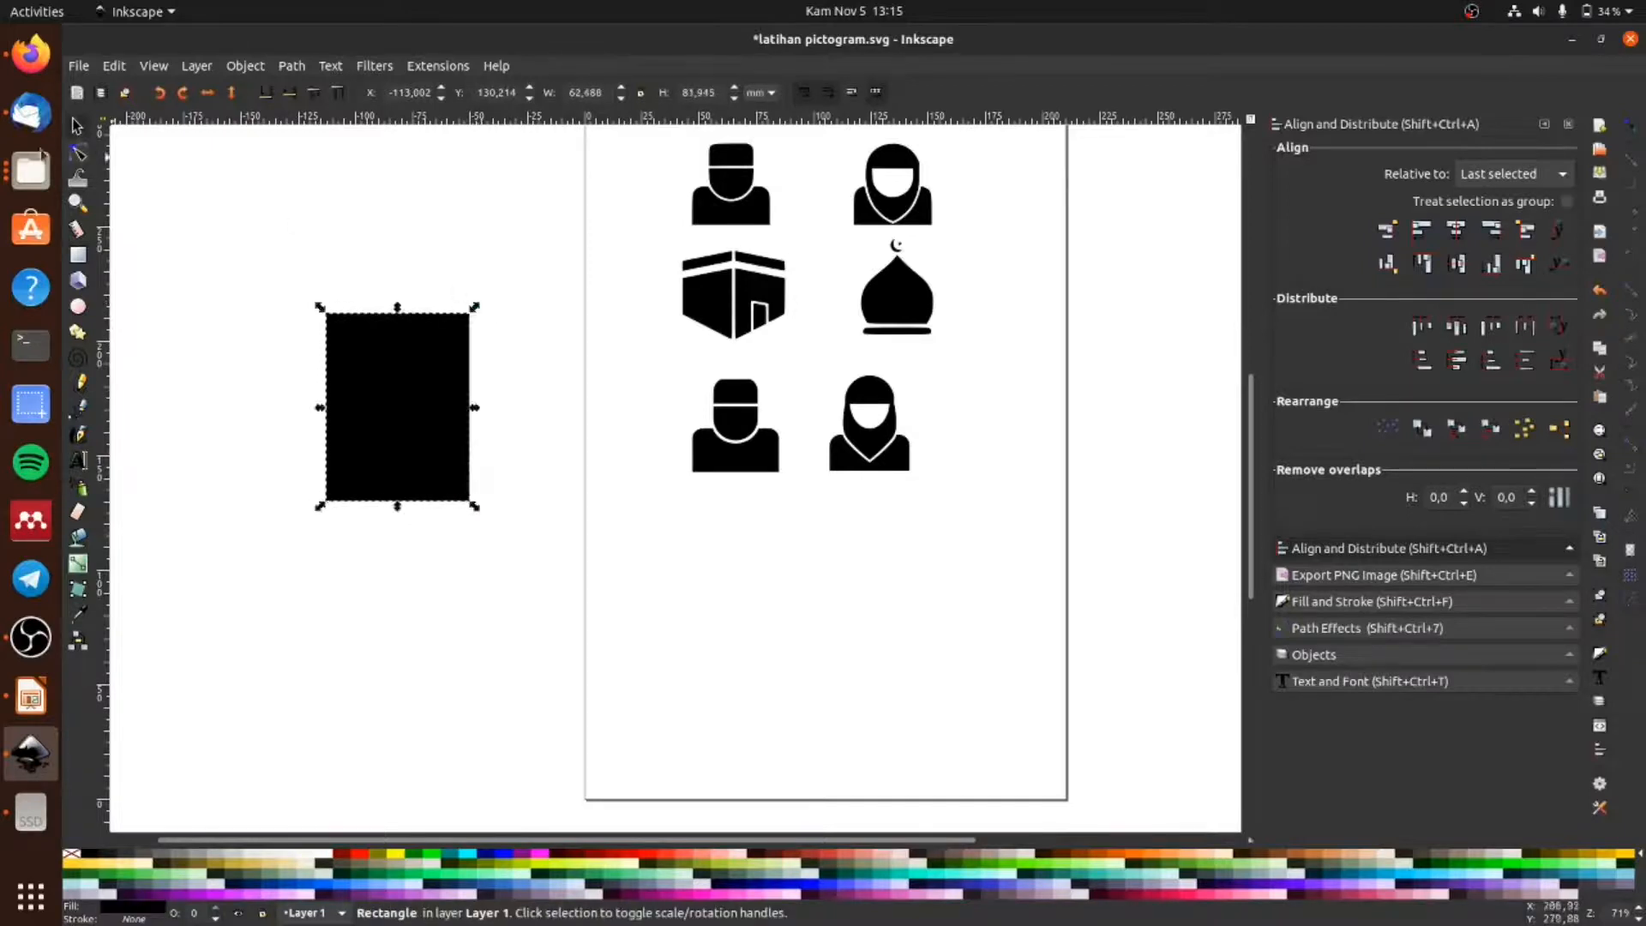
# Step: Skew the rectangle vertically so its top edge rises to the right, with an overall height of about 93.2 mm
pyautogui.click(78, 128)
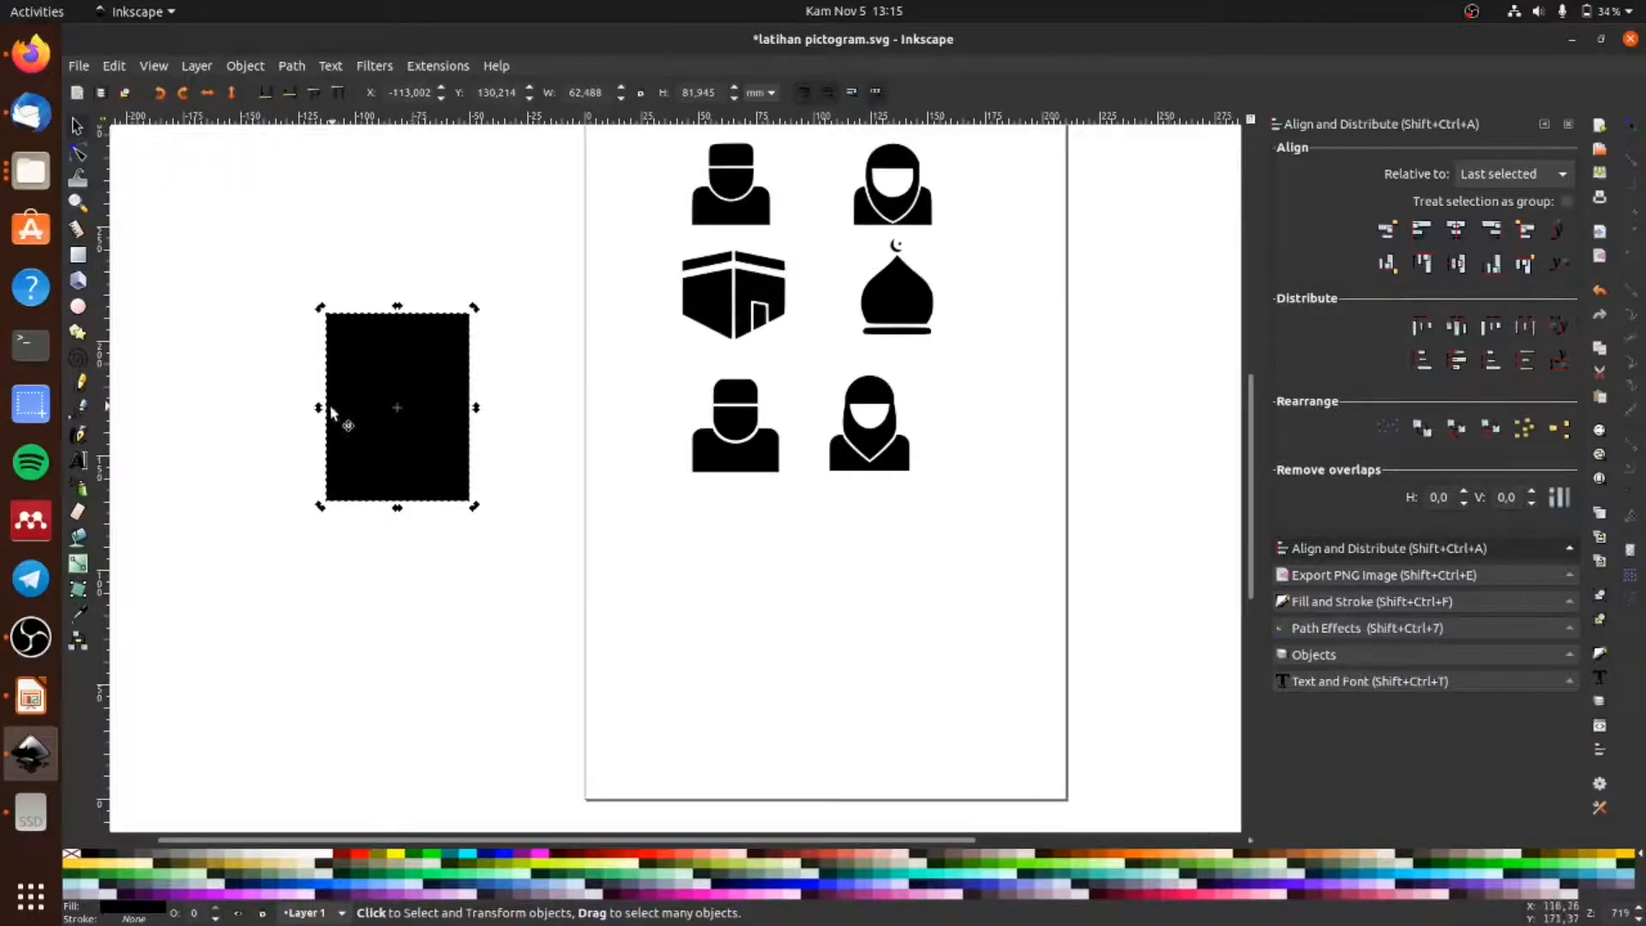
pyautogui.moveTo(318, 410)
pyautogui.mouseDown()
pyautogui.moveTo(319, 395)
pyautogui.moveTo(320, 419)
pyautogui.mouseUp()
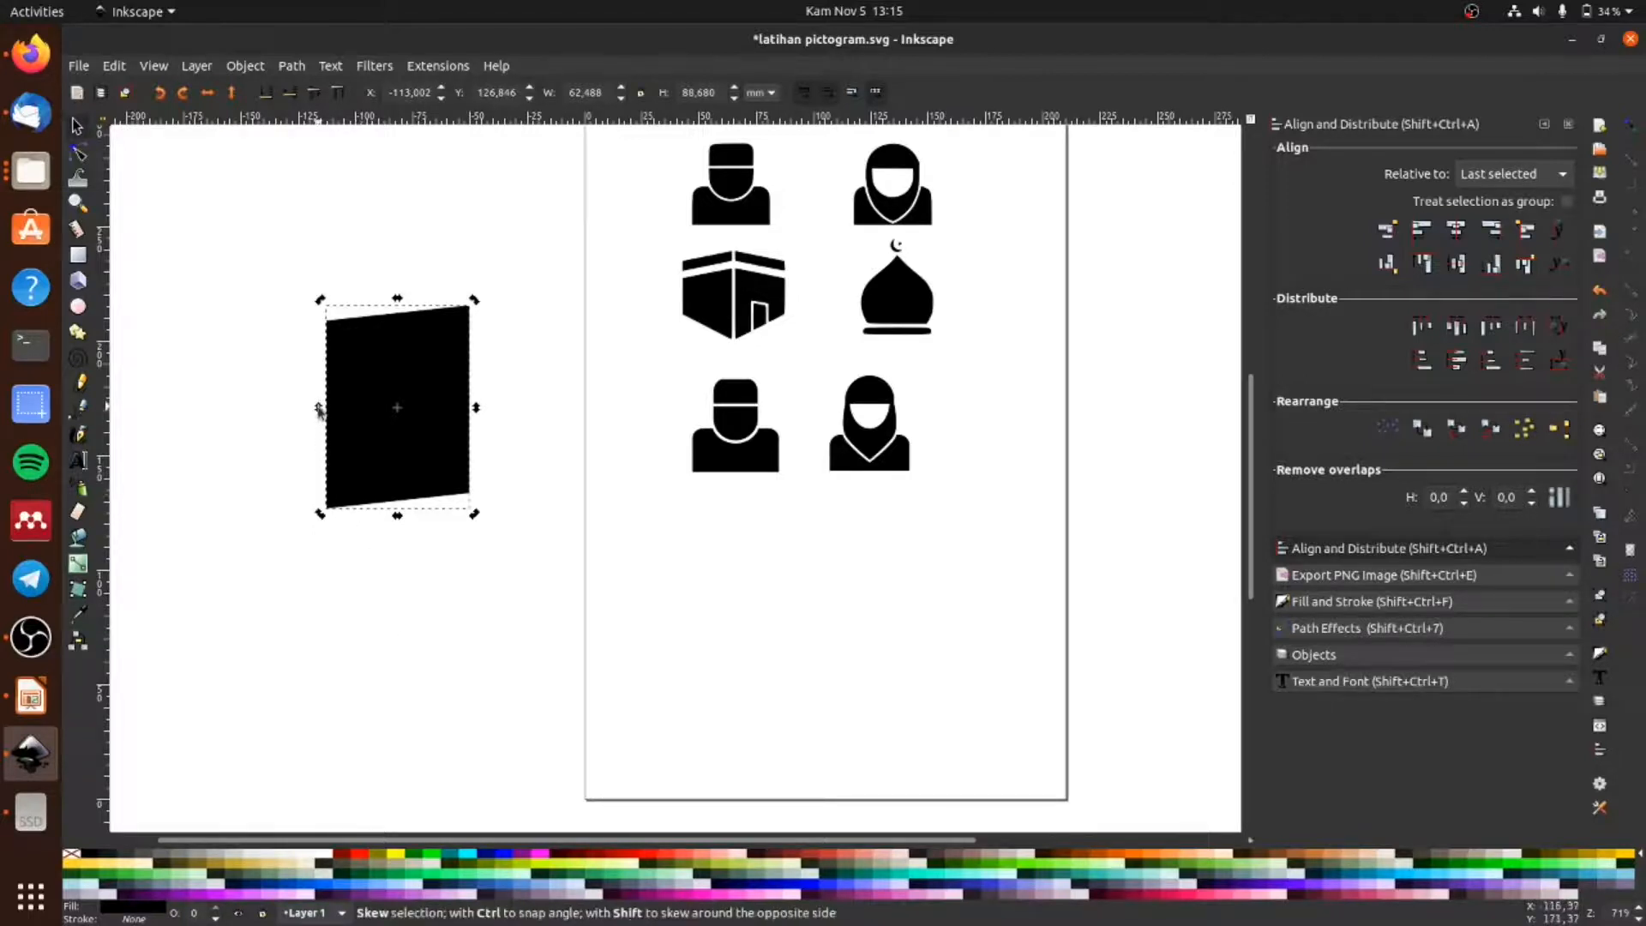
pyautogui.moveTo(321, 413); pyautogui.dragTo(319, 418)
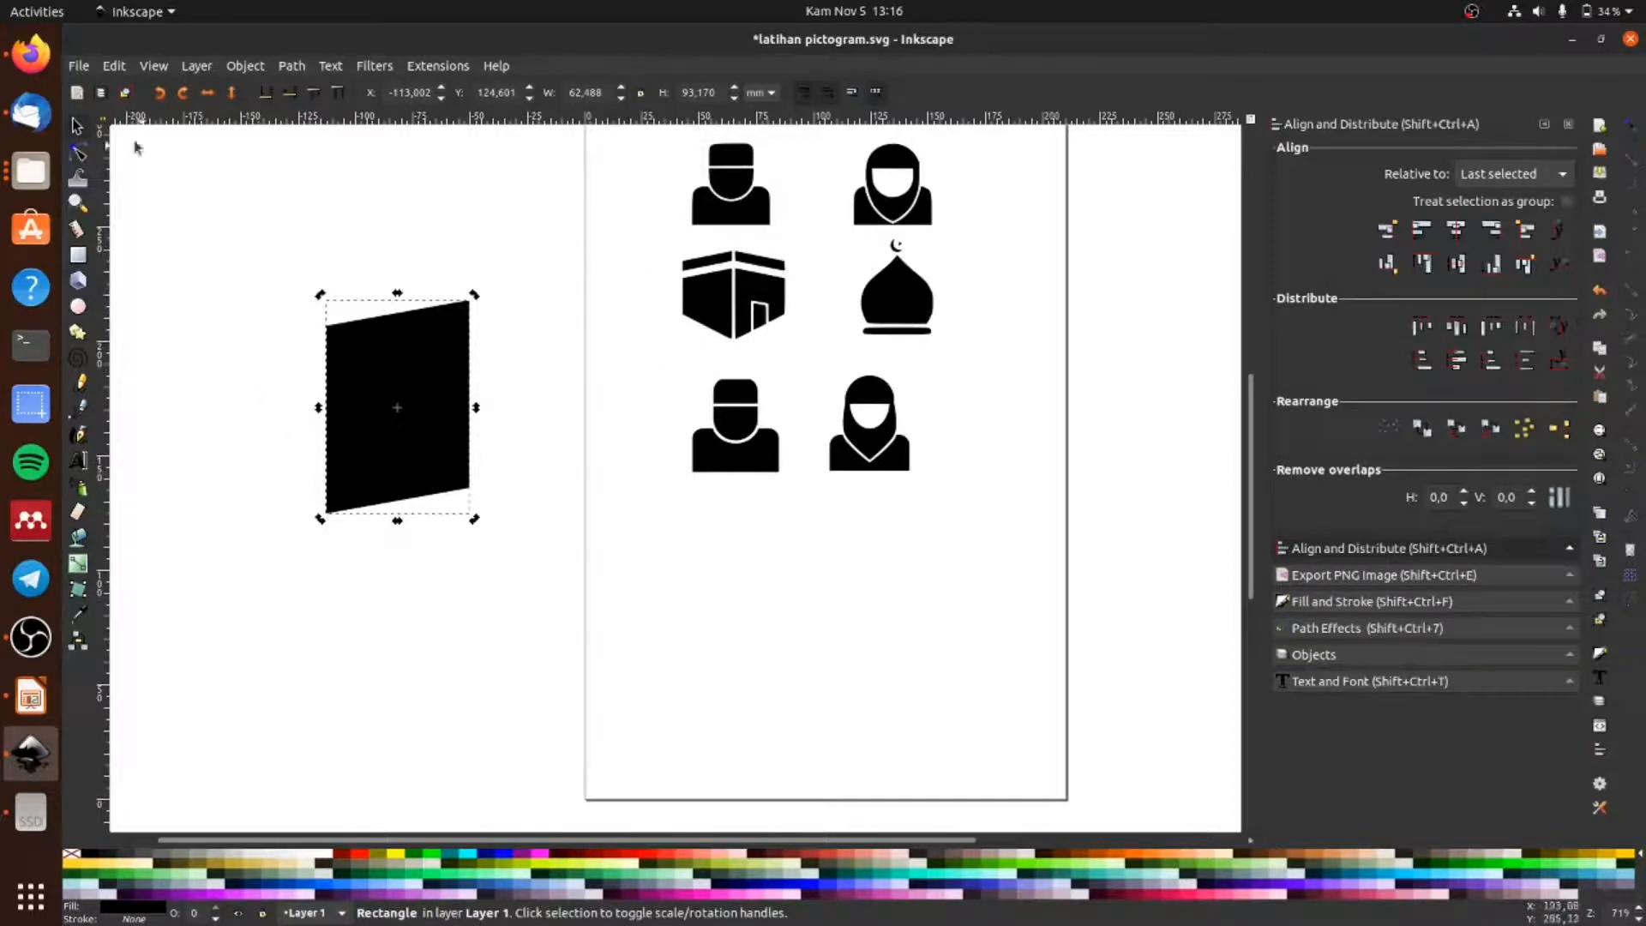
# Step: Convert the skewed rectangle to a path and raise its lower-left node to Y about 157.9 mm, tapering the wall
pyautogui.click(78, 153)
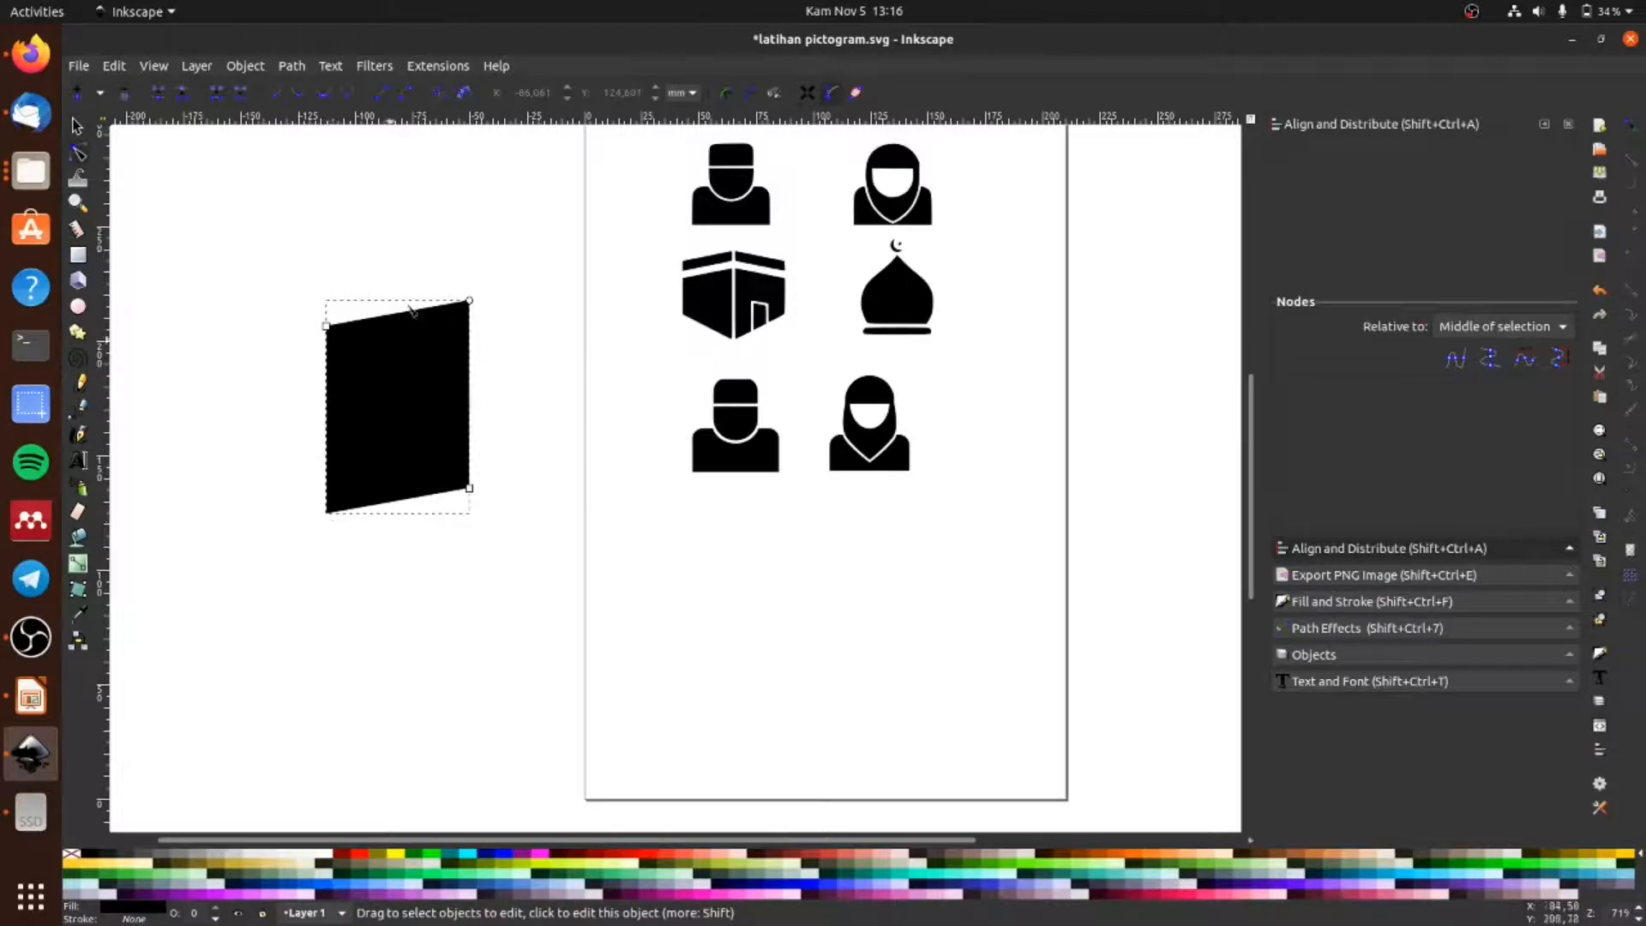
pyautogui.click(292, 67)
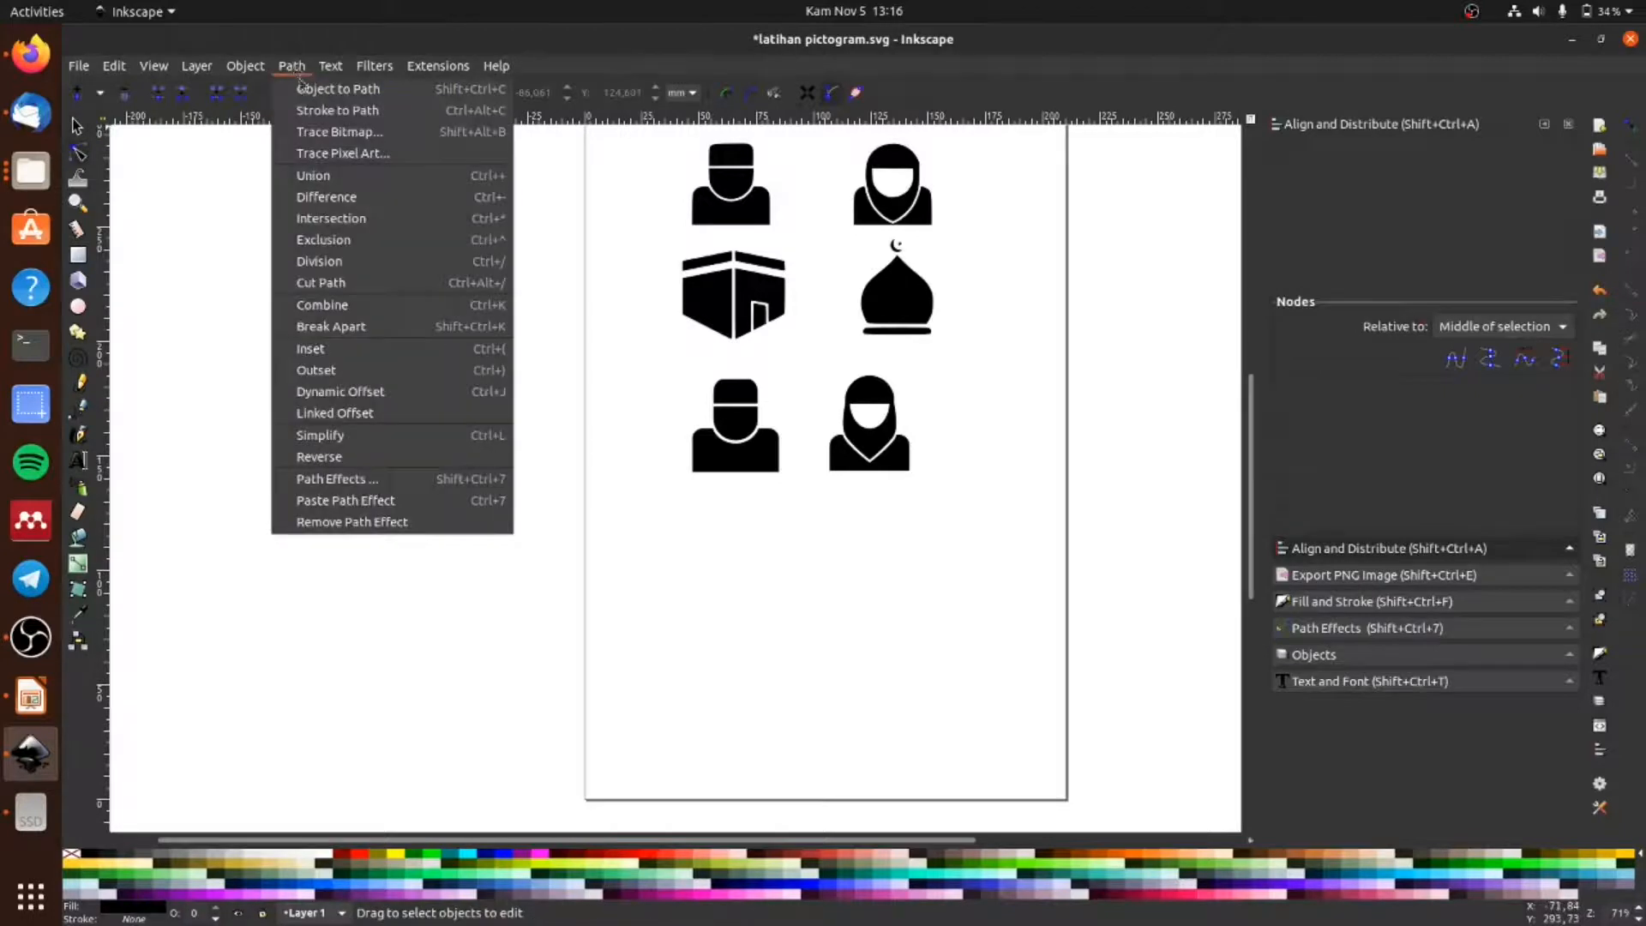
pyautogui.click(391, 97)
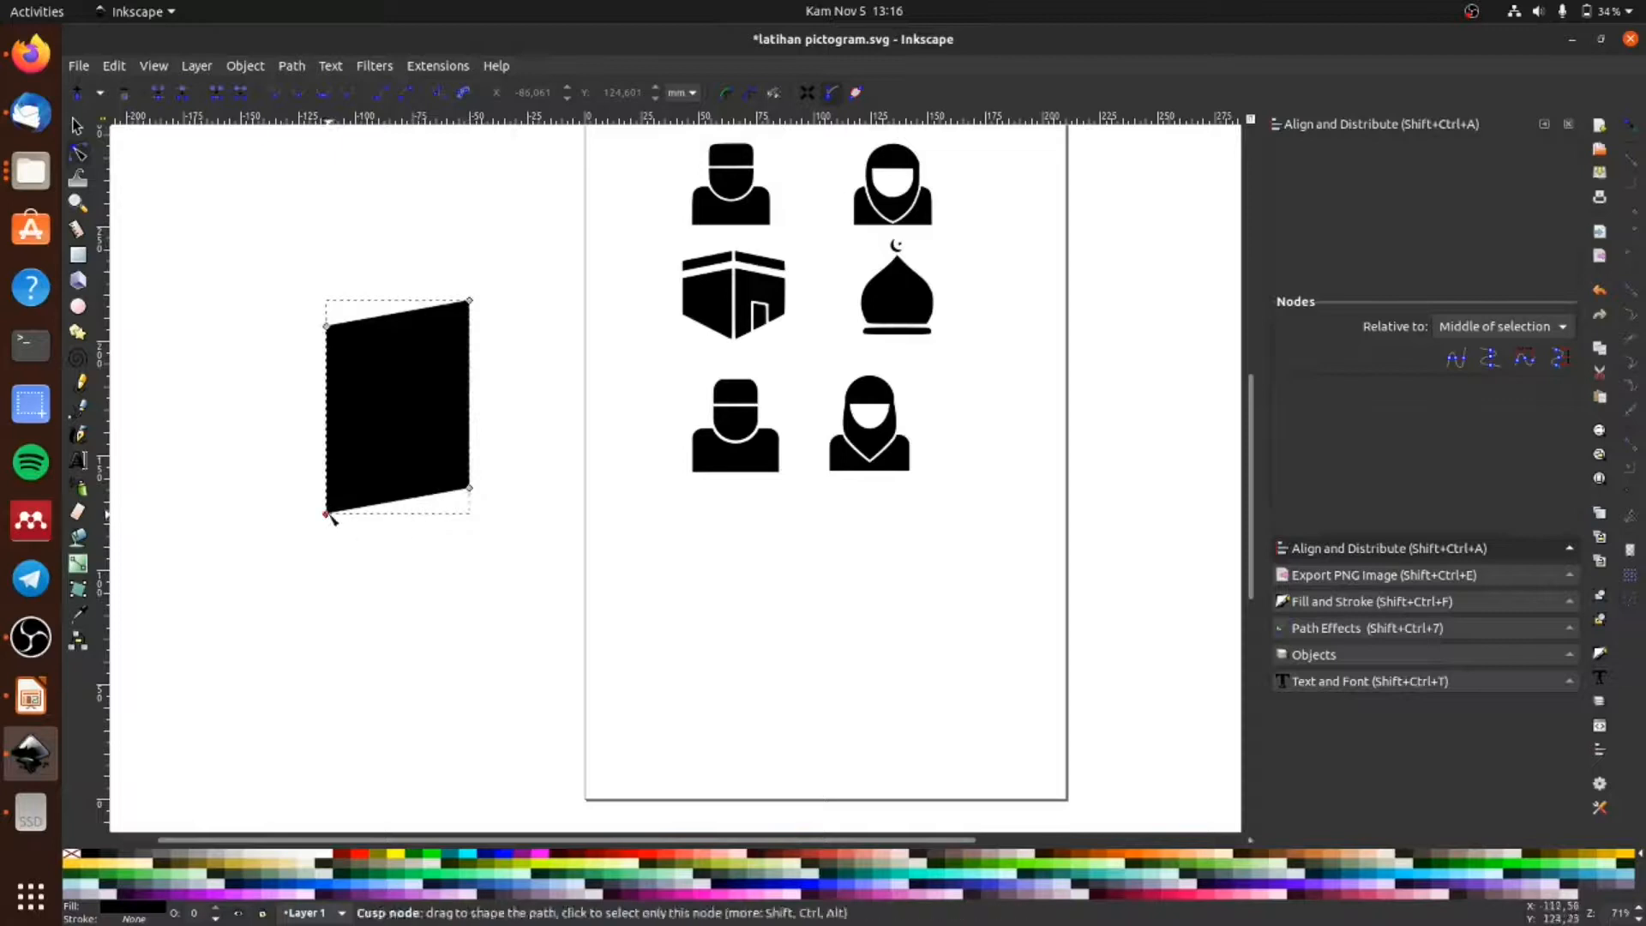
pyautogui.moveTo(328, 515); pyautogui.dragTo(328, 438)
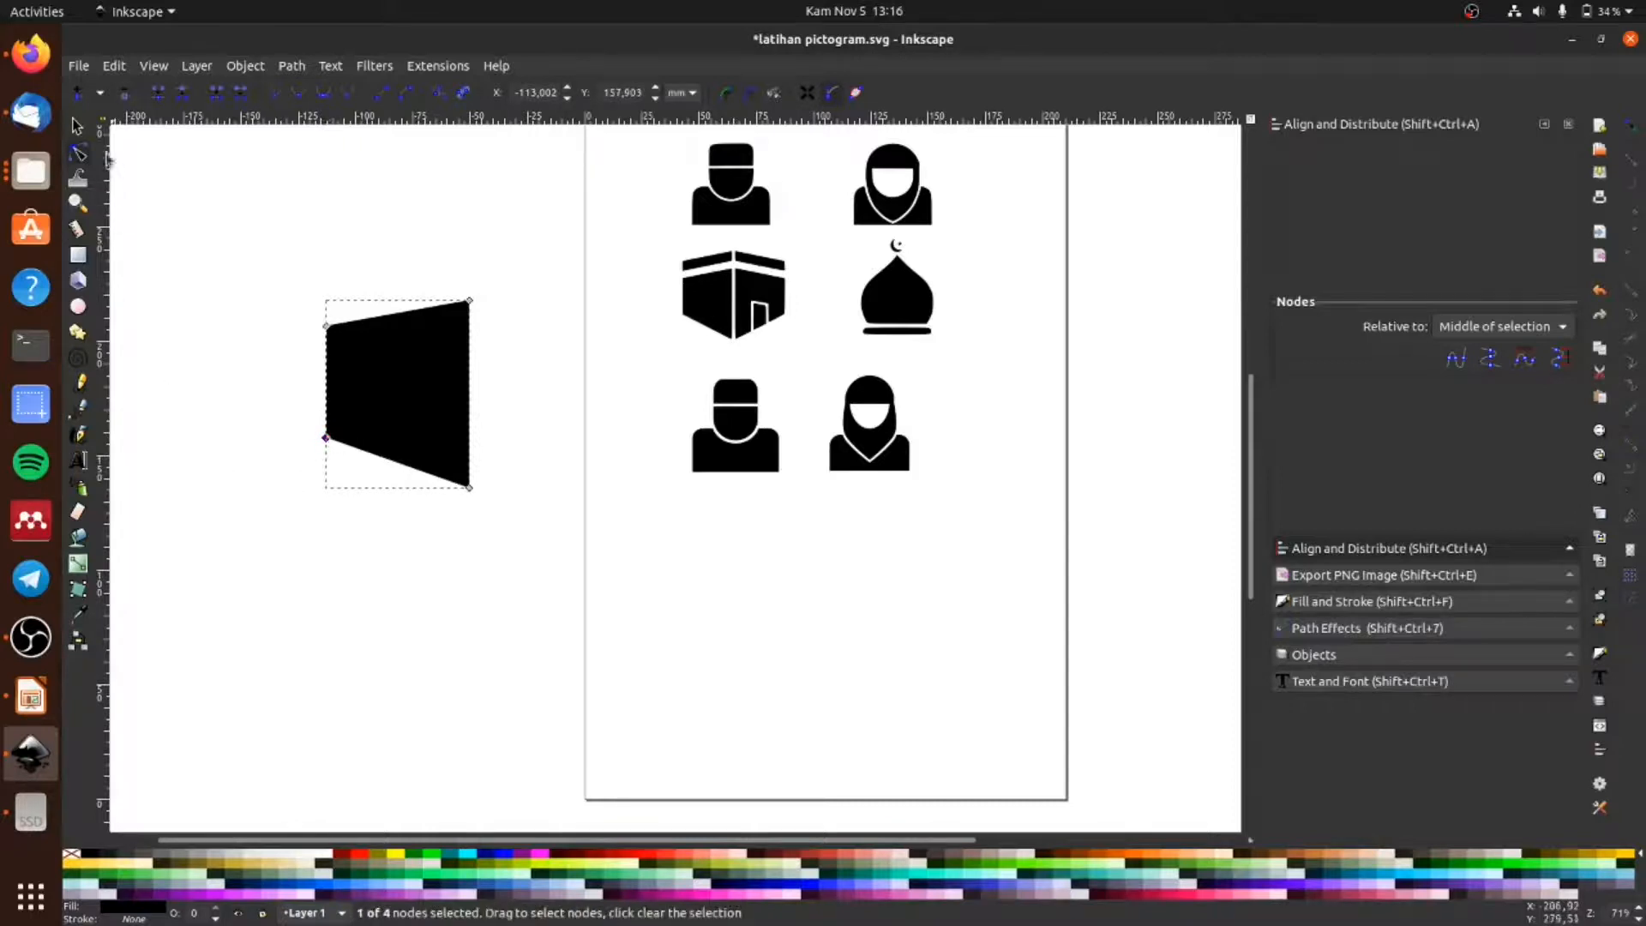
pyautogui.click(77, 126)
pyautogui.click(194, 426)
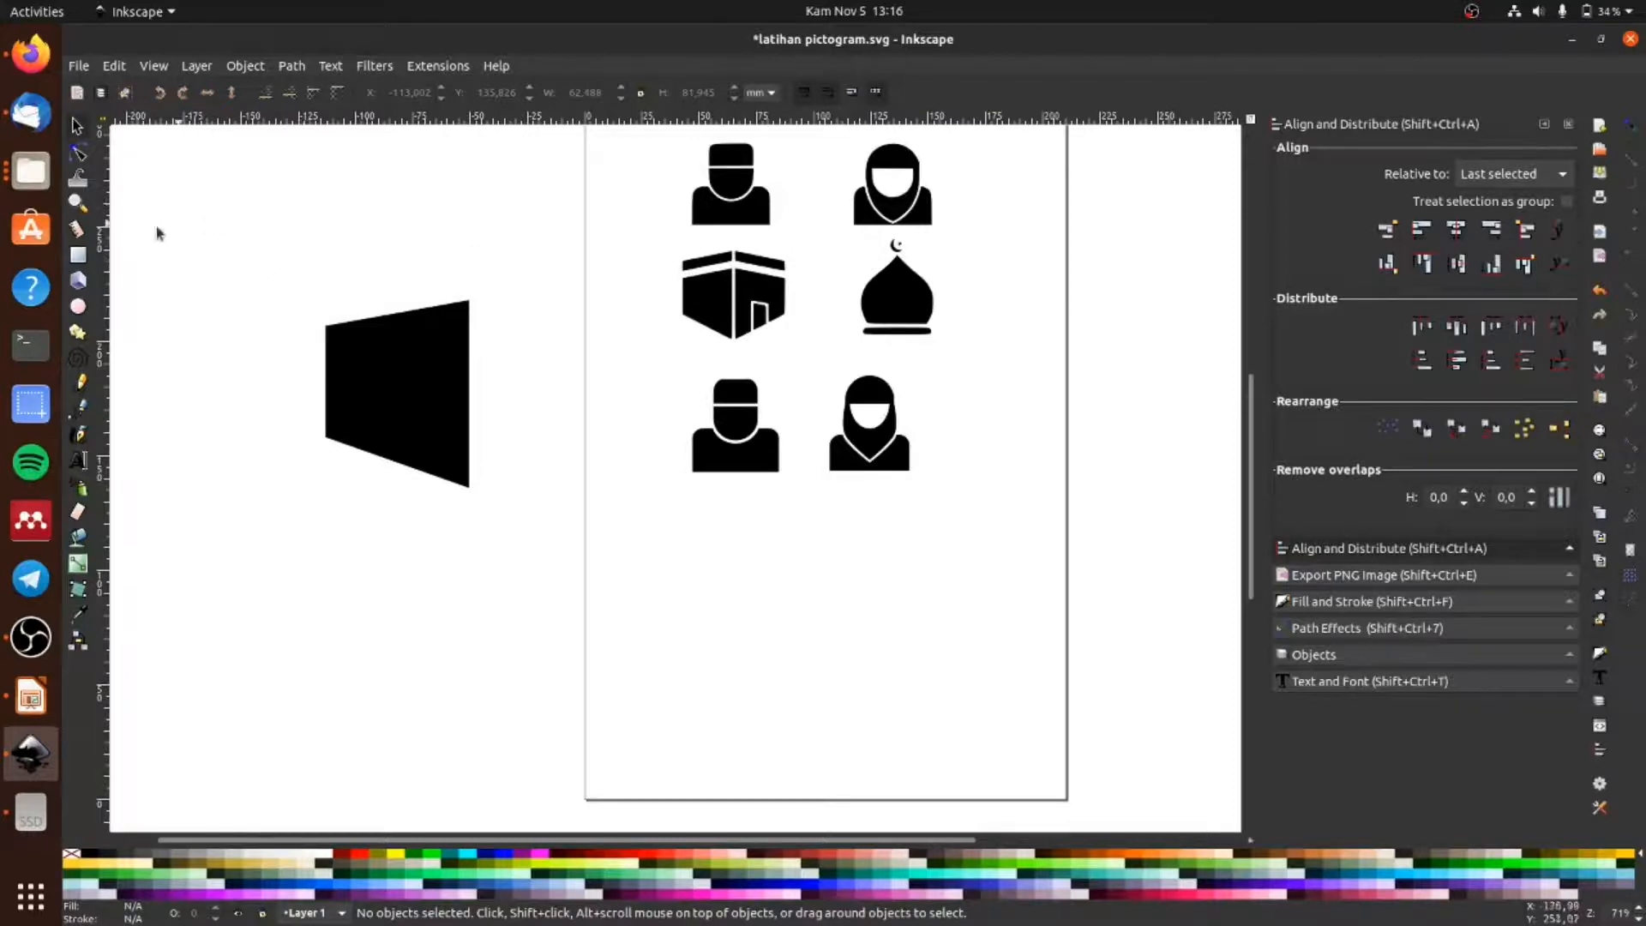
# Step: Draw a thin strip about 61 by 8.6 mm above the wall and skew it vertically to follow the sloped top edge
pyautogui.click(78, 255)
pyautogui.moveTo(468, 262); pyautogui.dragTo(327, 281)
pyautogui.click(78, 152)
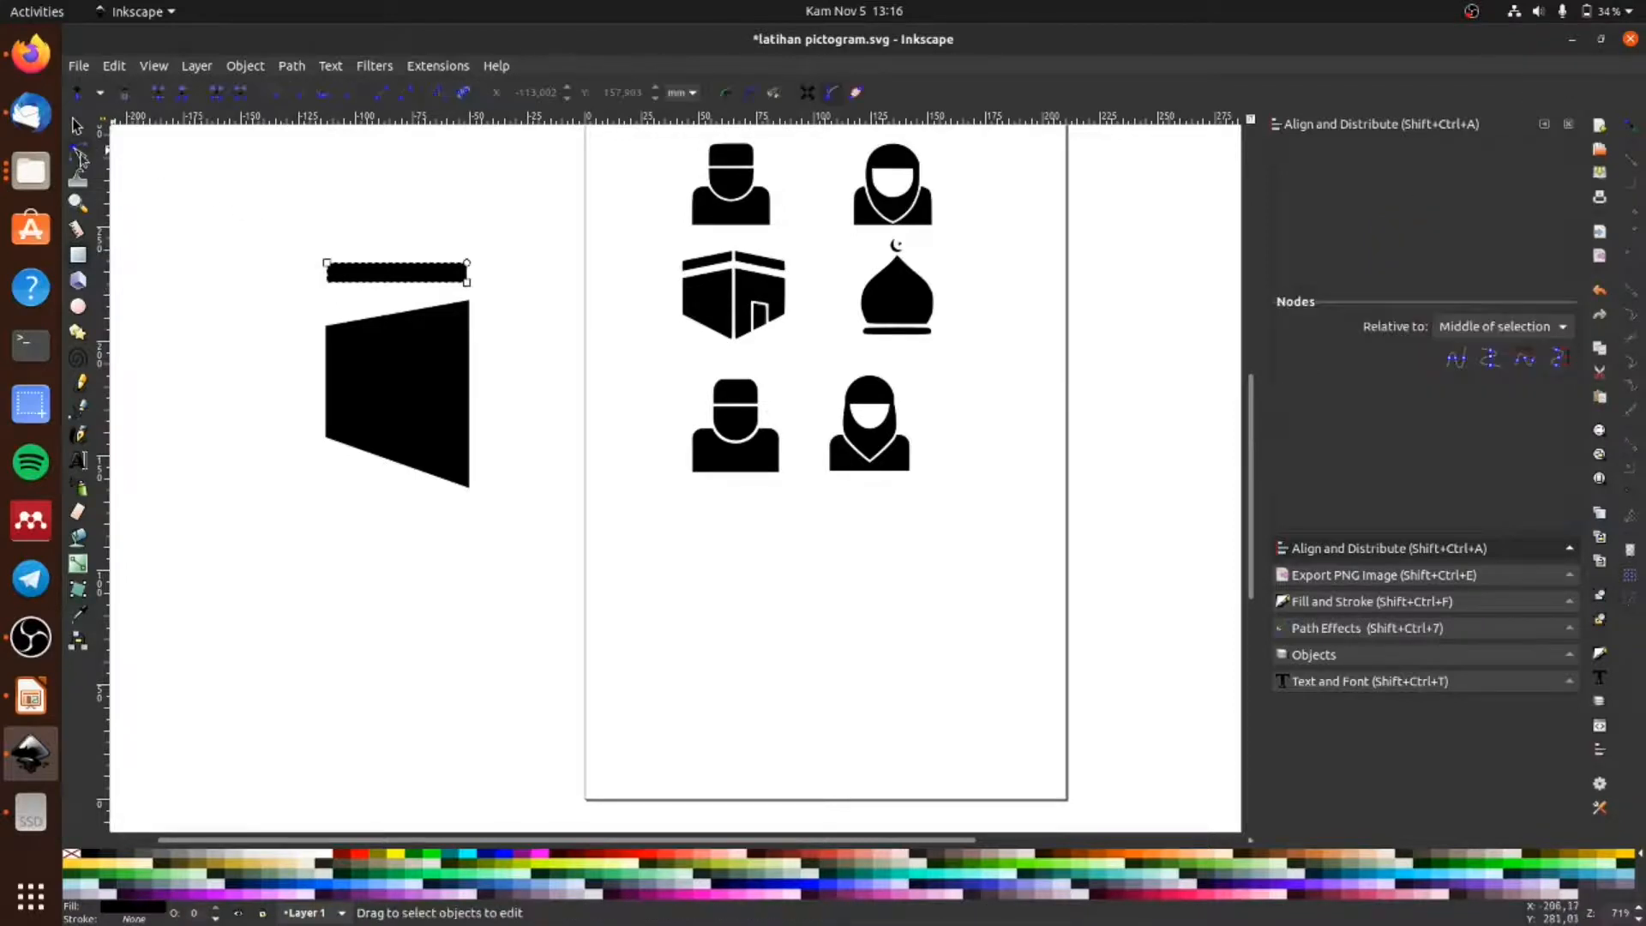
pyautogui.click(77, 129)
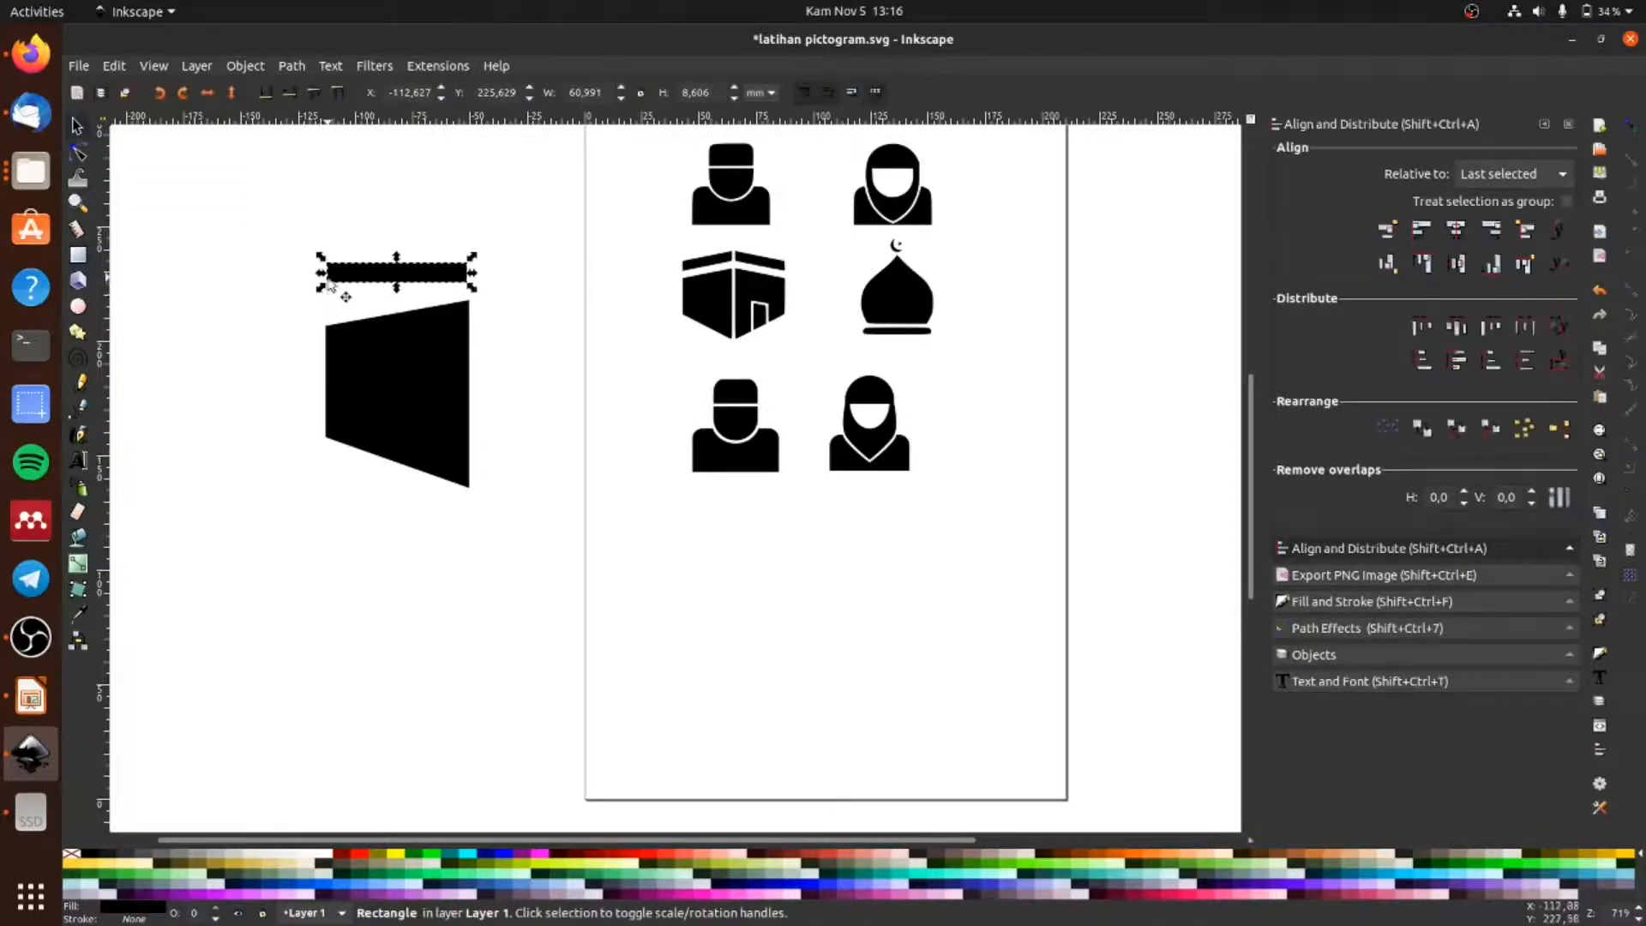
pyautogui.click(354, 277)
pyautogui.moveTo(321, 274); pyautogui.dragTo(323, 282)
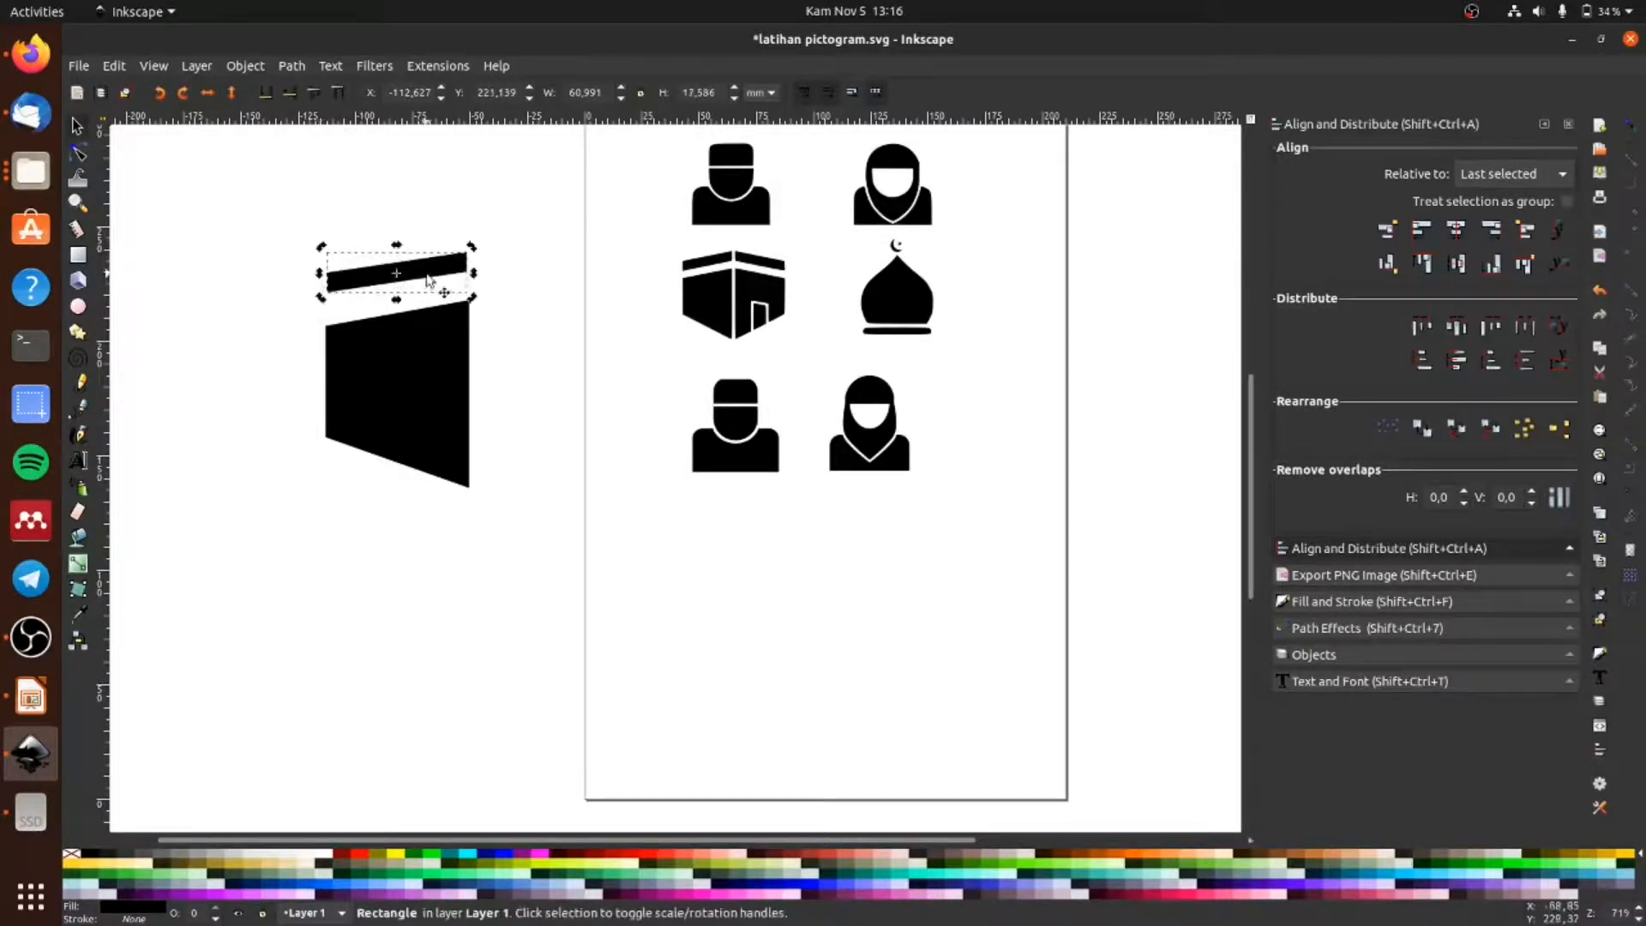
# Step: Move the strip down close to the wall, widen it to about 62.9 mm and skew it to about 20.6 mm overall height
pyautogui.moveTo(427, 280); pyautogui.dragTo(433, 306)
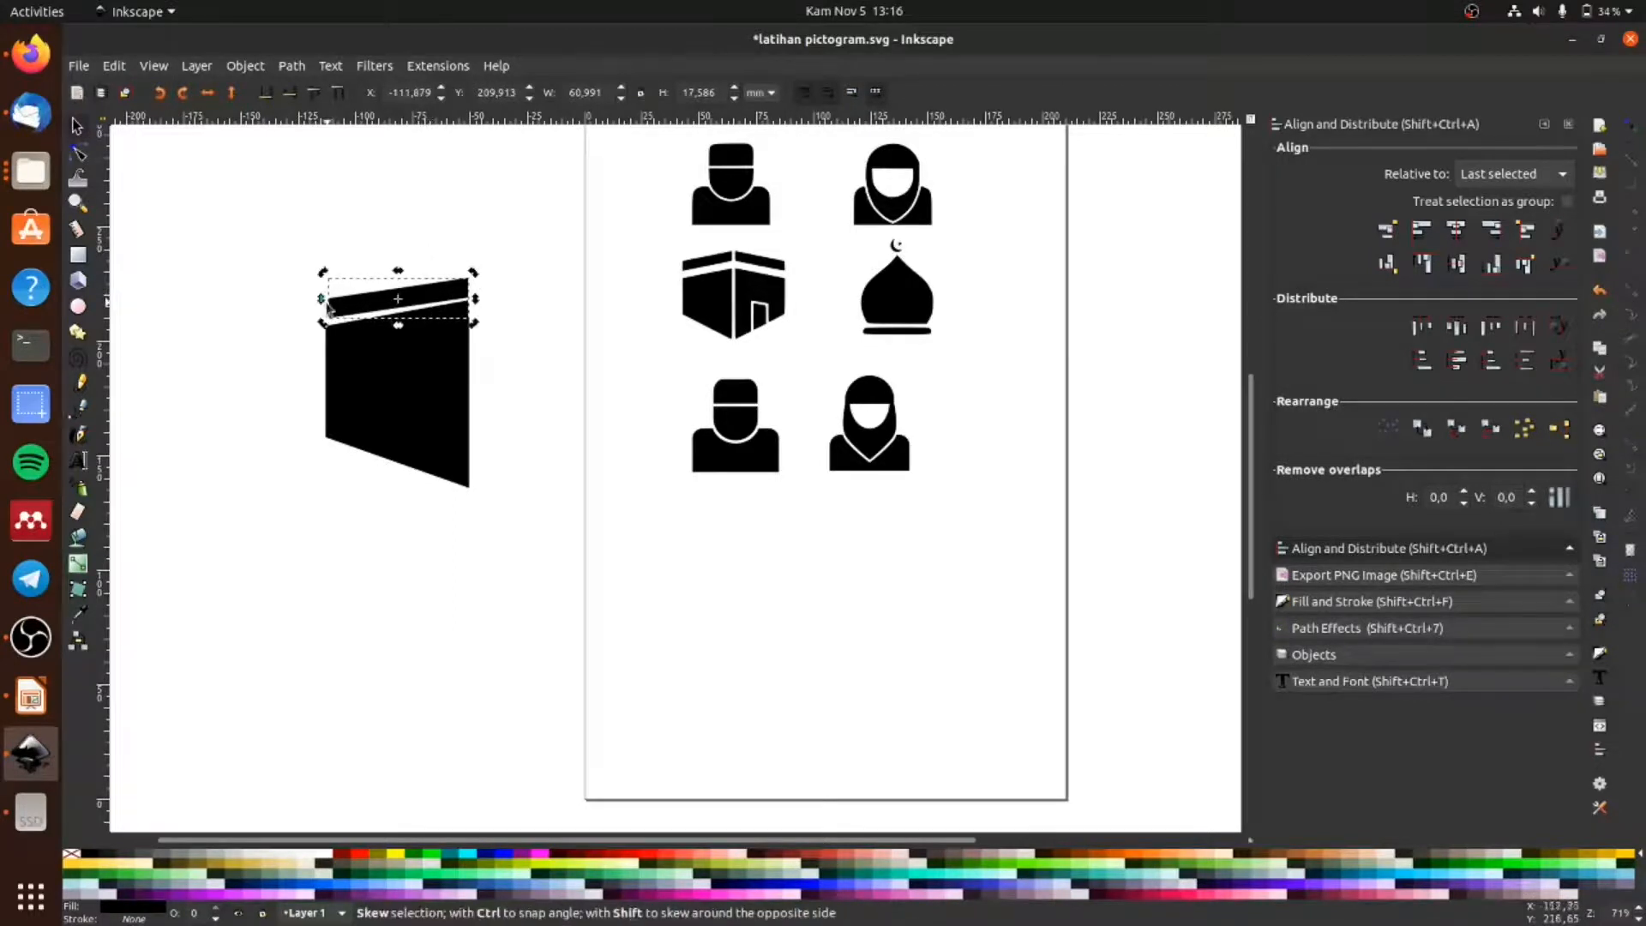
pyautogui.moveTo(323, 302); pyautogui.dragTo(318, 306)
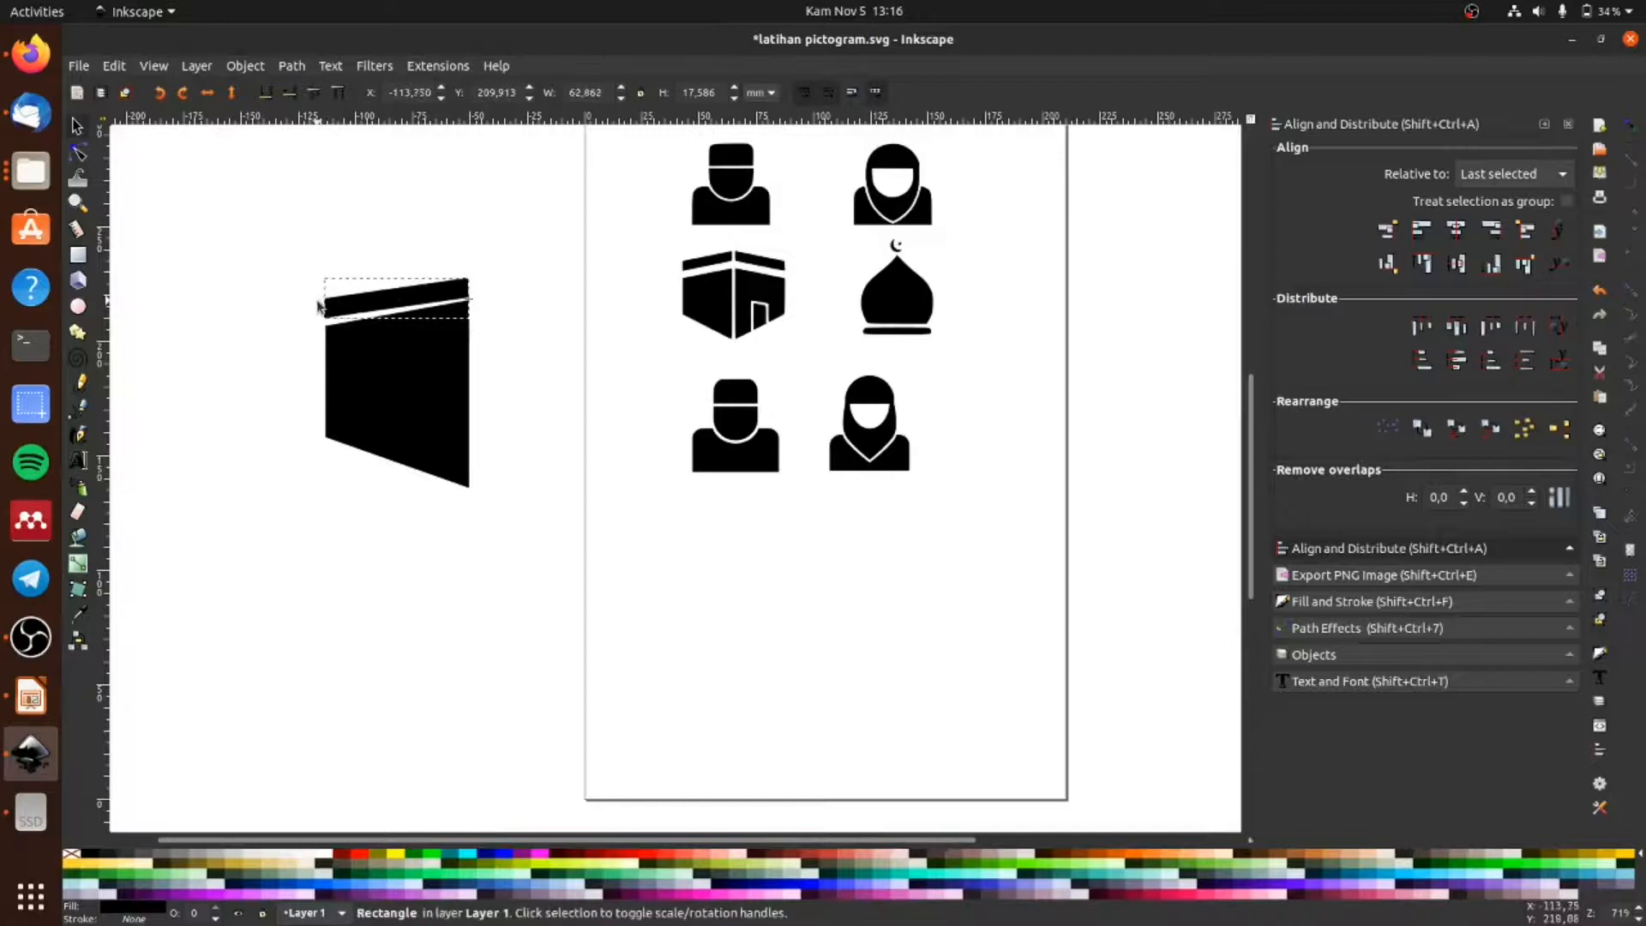
pyautogui.click(360, 310)
pyautogui.moveTo(476, 305); pyautogui.dragTo(439, 292)
pyautogui.click(530, 320)
pyautogui.click(529, 481)
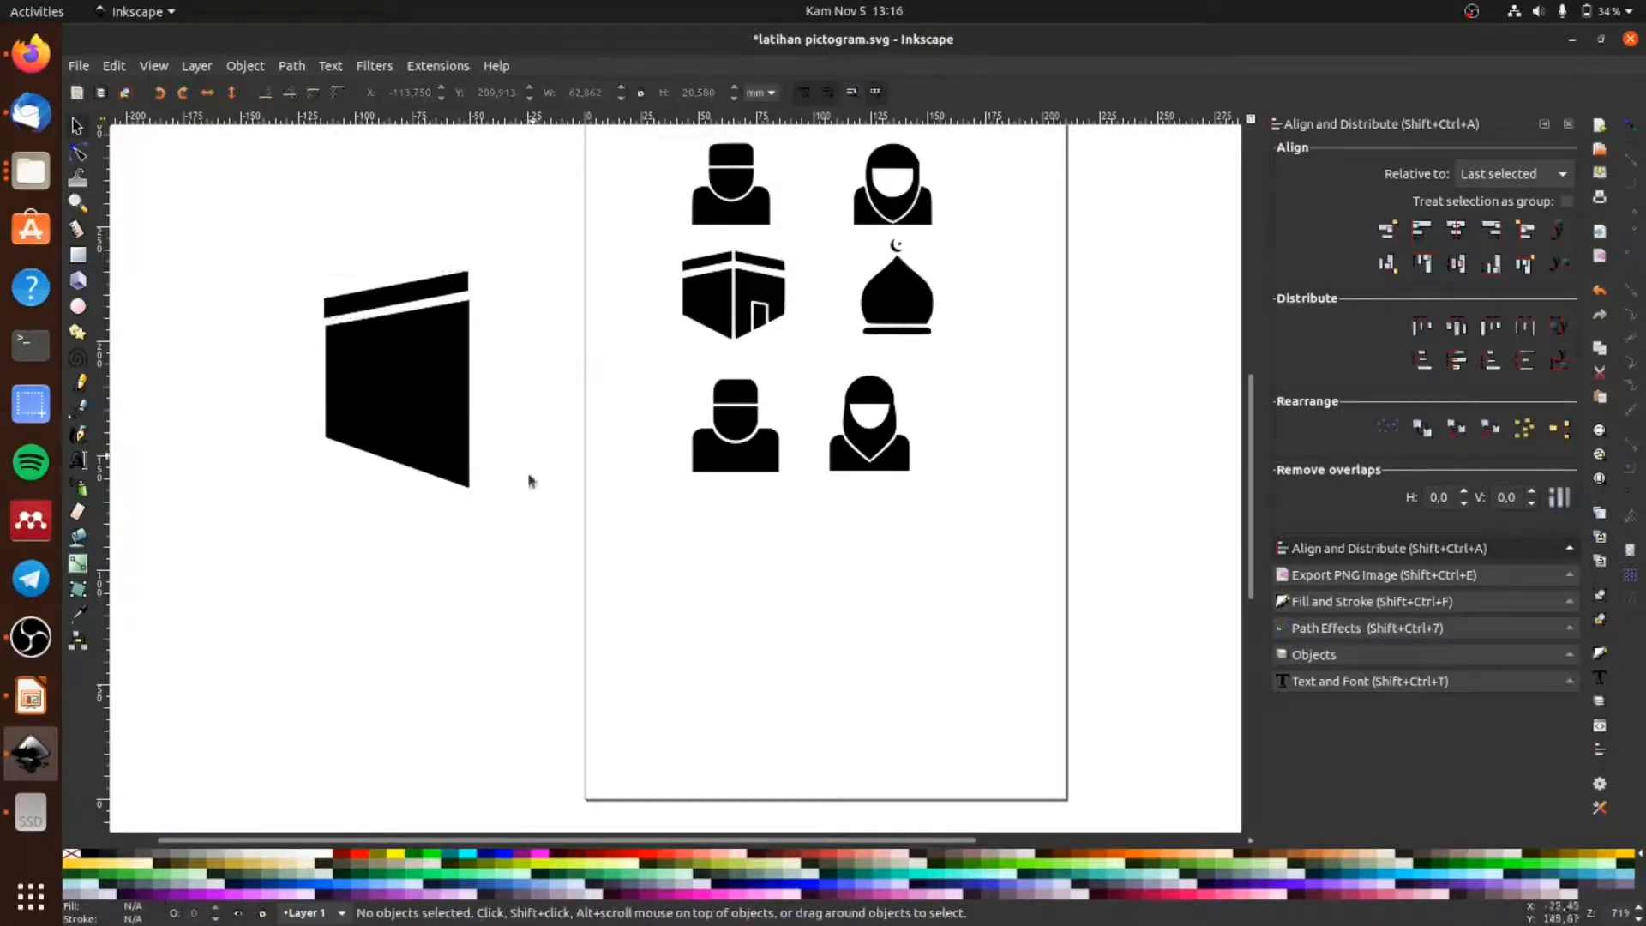
# Step: Narrow the strip to about 61.7 mm to fit the wall's width and shift it up slightly to widen the gap
pyautogui.click(450, 289)
pyautogui.moveTo(319, 299); pyautogui.dragTo(326, 300)
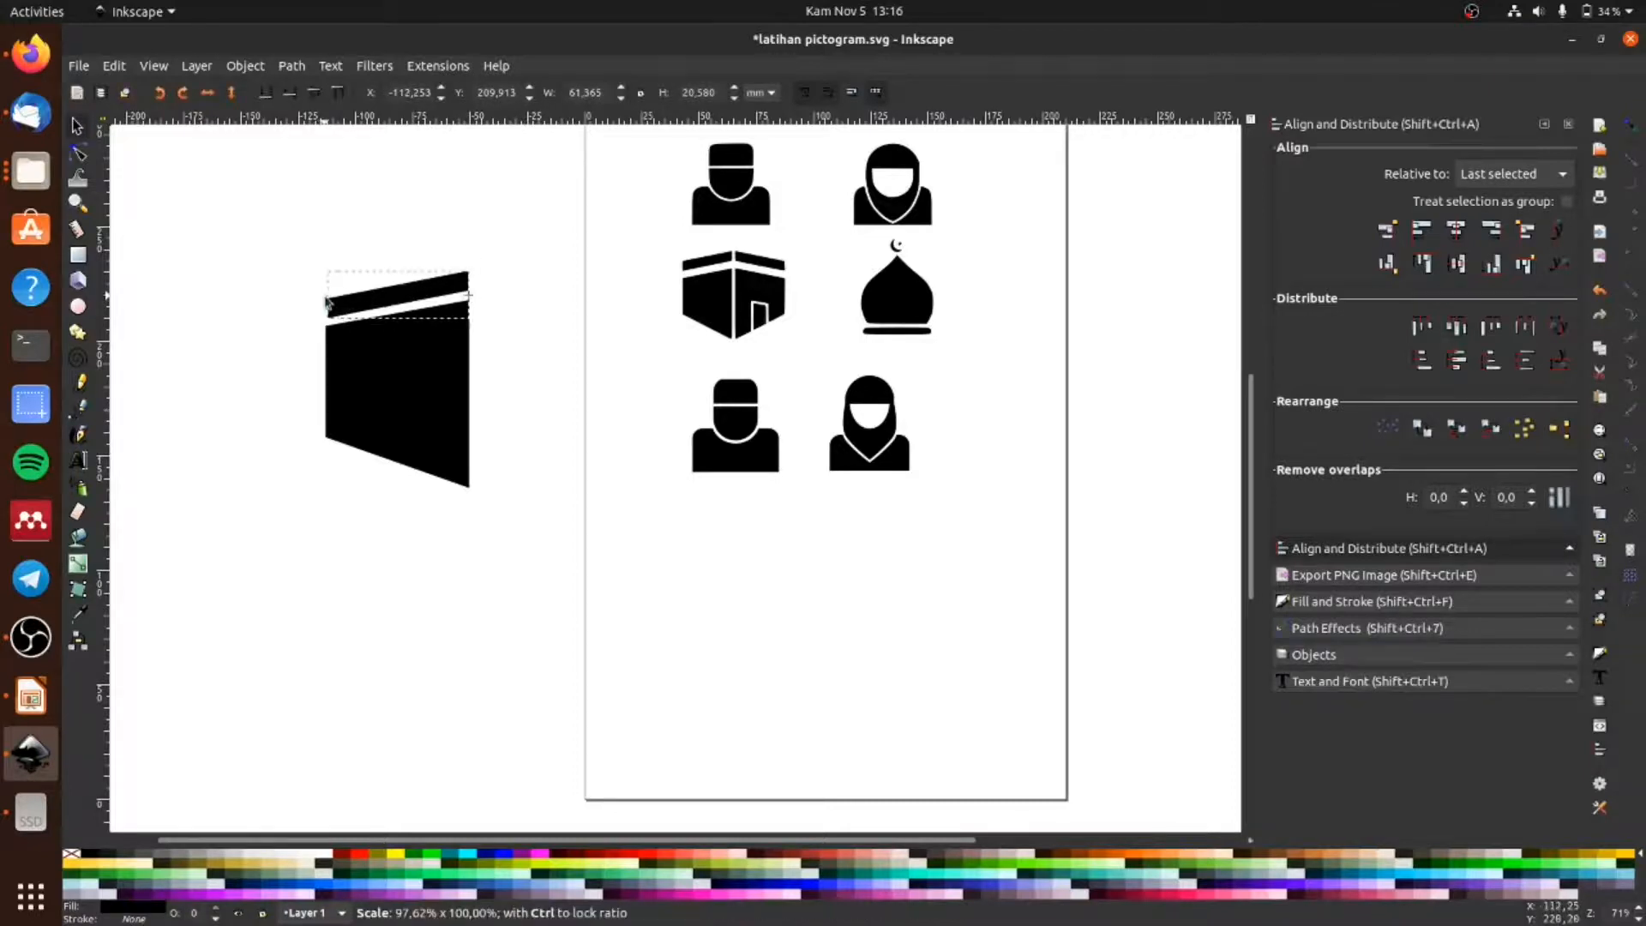
pyautogui.click(283, 309)
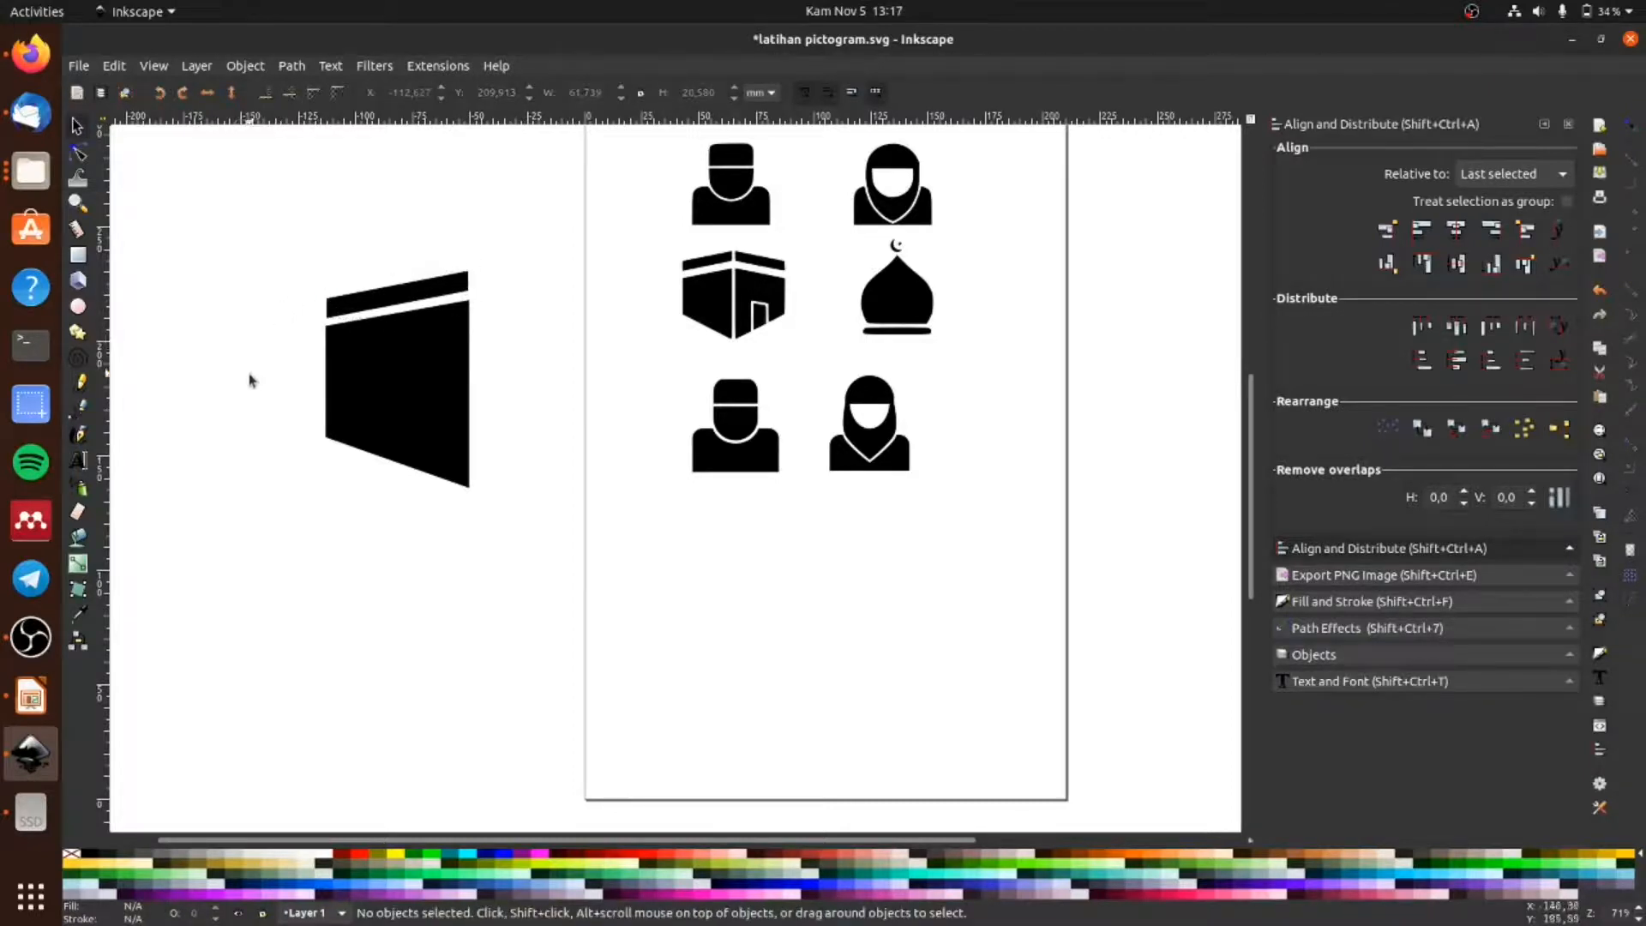
pyautogui.moveTo(435, 289); pyautogui.dragTo(436, 296)
pyautogui.click(525, 329)
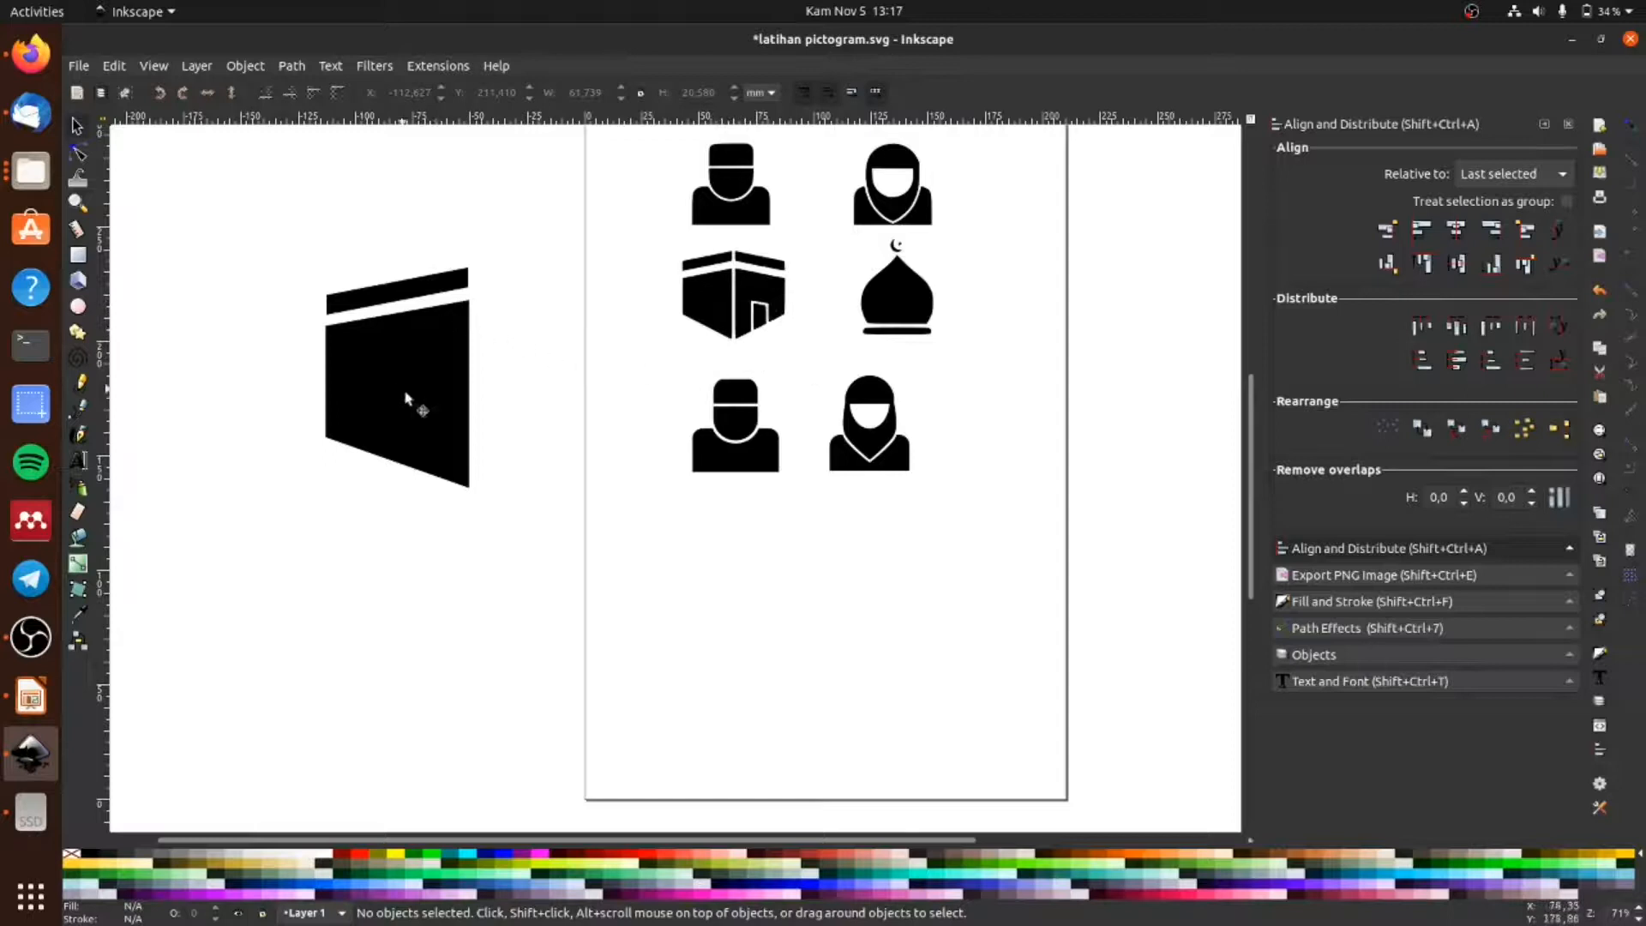
# Step: Duplicate the wall and strip together and flip the copy horizontally
pyautogui.moveTo(288, 237); pyautogui.dragTo(586, 543)
pyautogui.press('ctrl')
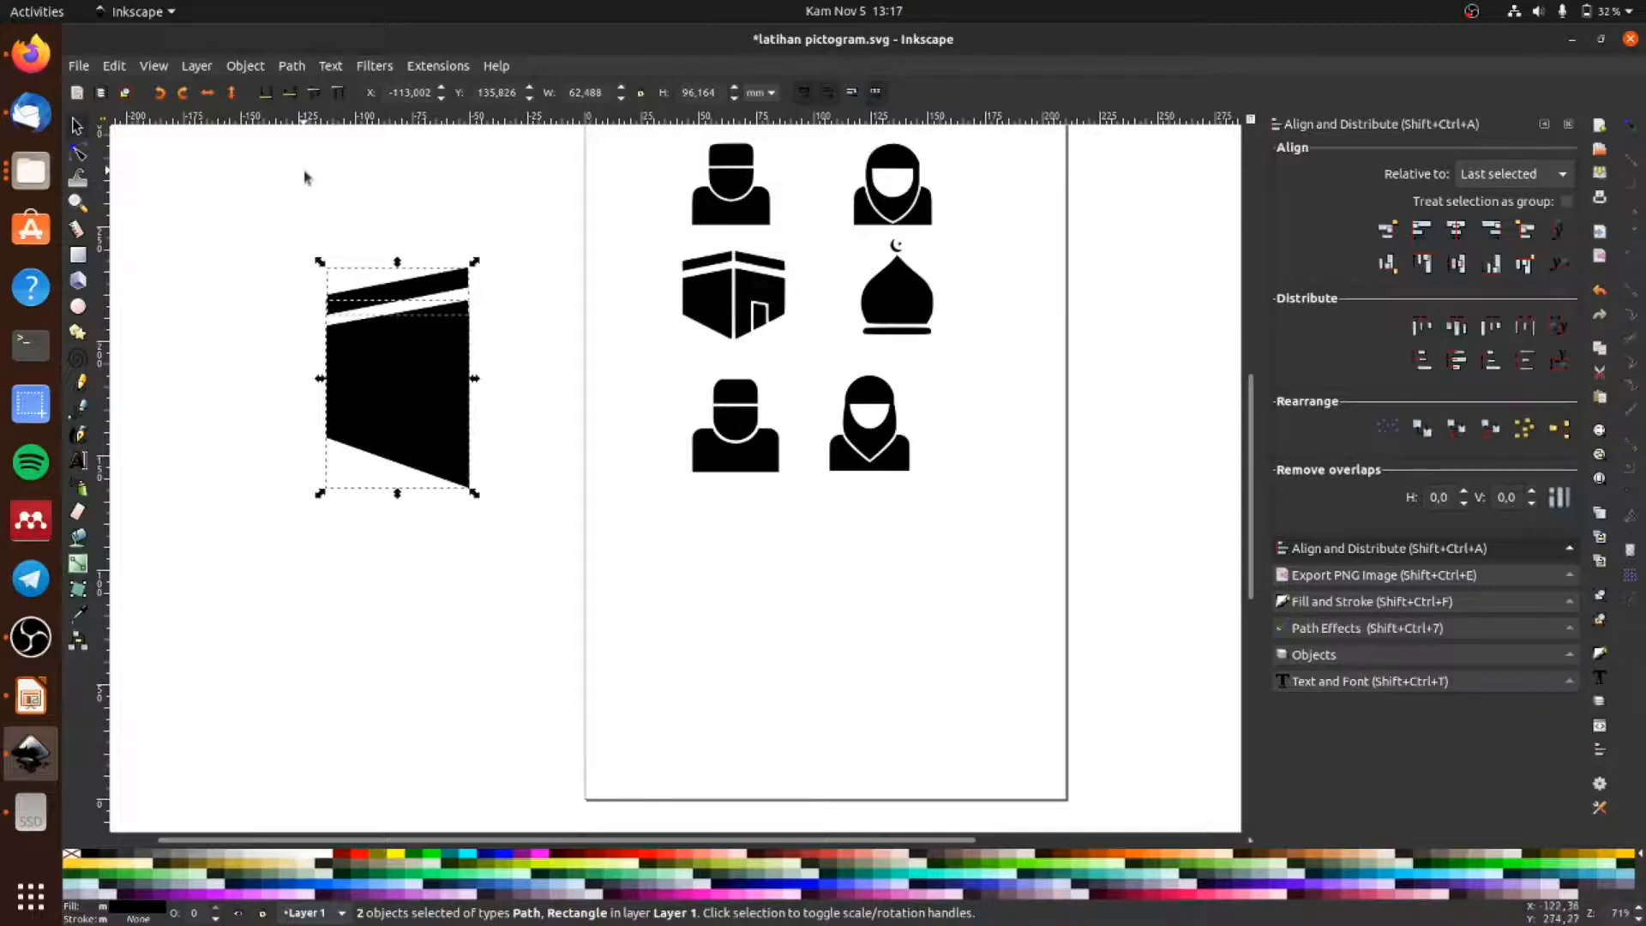
pyautogui.click(207, 96)
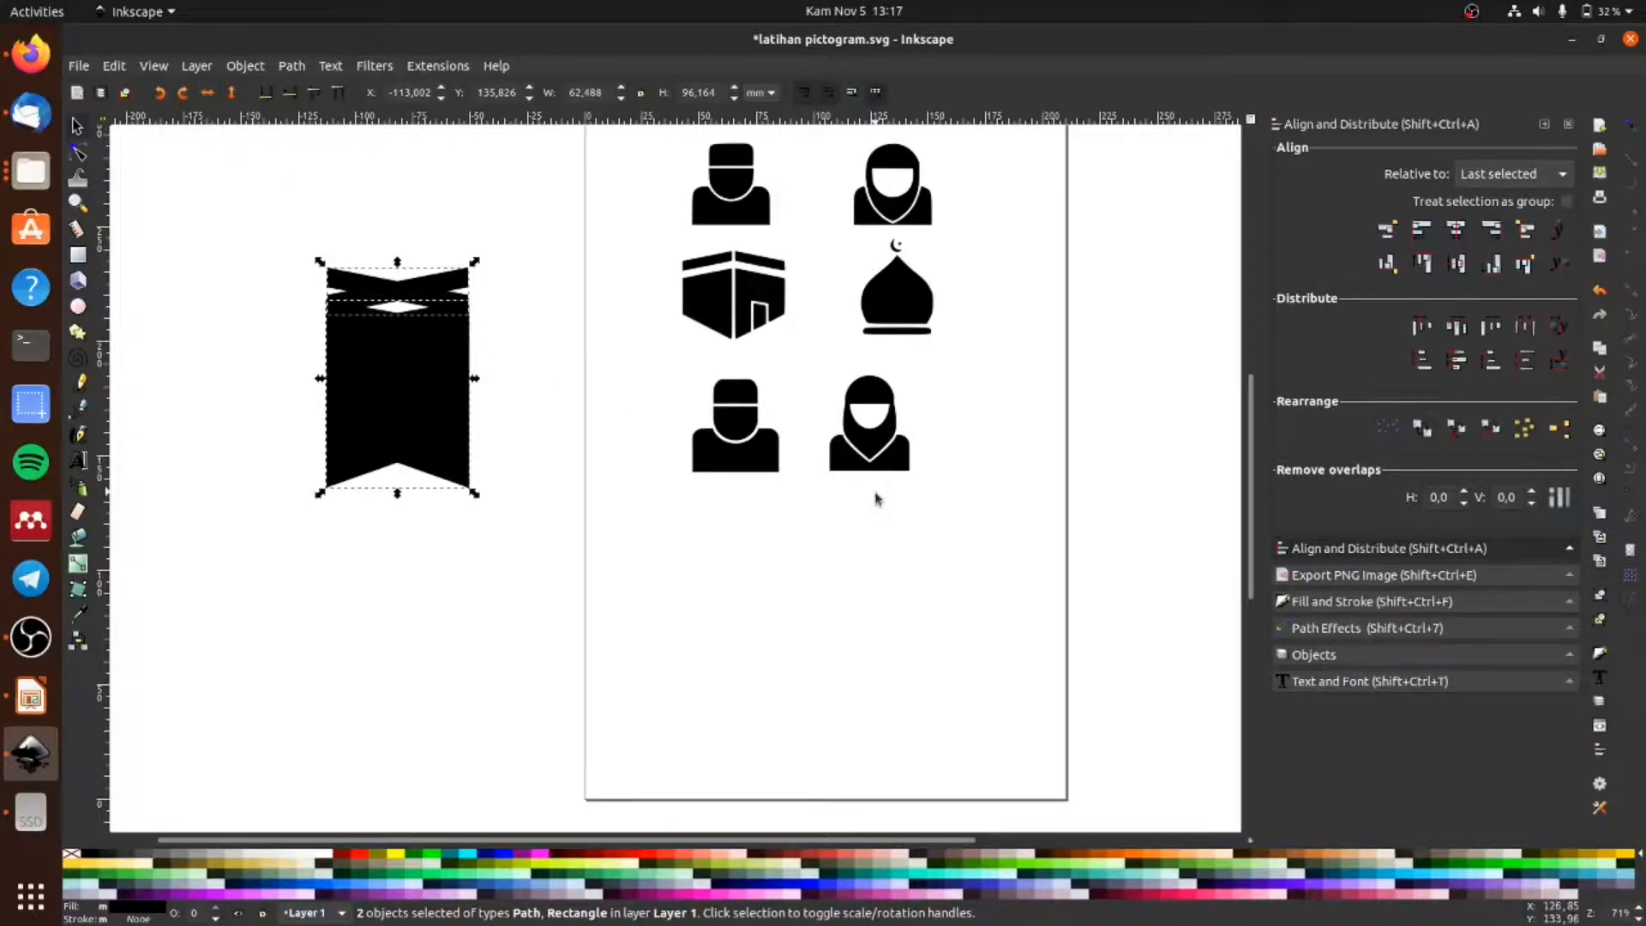
# Step: Move the mirrored wall and strip right to X about -43.7 mm, leaving a narrow vertical gap between the two halves
pyautogui.press('Right')
pyautogui.press('Right')
pyautogui.press('Right')
pyautogui.press('Right')
pyautogui.press('Right')
pyautogui.press('Right')
pyautogui.press('Right')
pyautogui.press('Right')
pyautogui.press('Right')
pyautogui.press('Right')
pyautogui.press('Right')
pyautogui.press('Right')
pyautogui.press('Right')
pyautogui.press('Right')
pyautogui.press('Right')
pyautogui.press('Right')
pyautogui.press('Right')
pyautogui.press('Right')
pyautogui.press('Right')
pyautogui.press('Right')
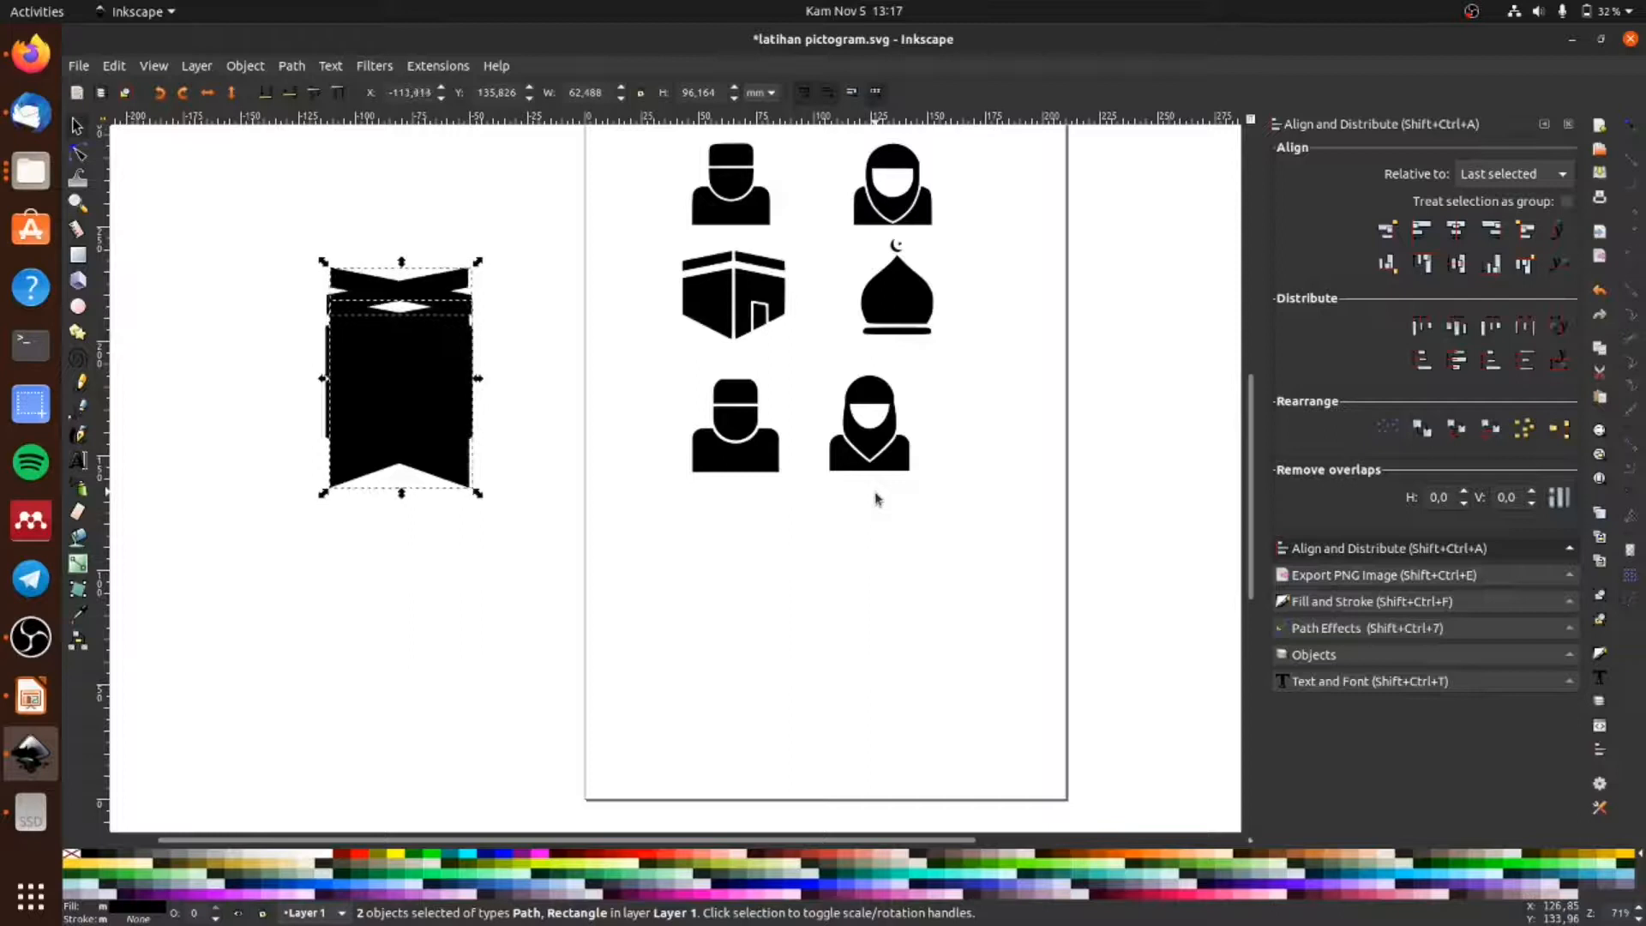
pyautogui.press('Right')
pyautogui.press('Right')
pyautogui.press('Right')
pyautogui.press('Right')
pyautogui.press('Right')
pyautogui.press('Right')
pyautogui.press('Right')
pyautogui.press('Right')
pyautogui.press('Right')
pyautogui.press('Right')
pyautogui.press('Right')
pyautogui.press('Right')
pyautogui.press('Right')
pyautogui.press('Right')
pyautogui.press('Right')
pyautogui.press('Right')
pyautogui.press('Right')
pyautogui.press('Right')
pyautogui.press('Right')
pyautogui.press('Right')
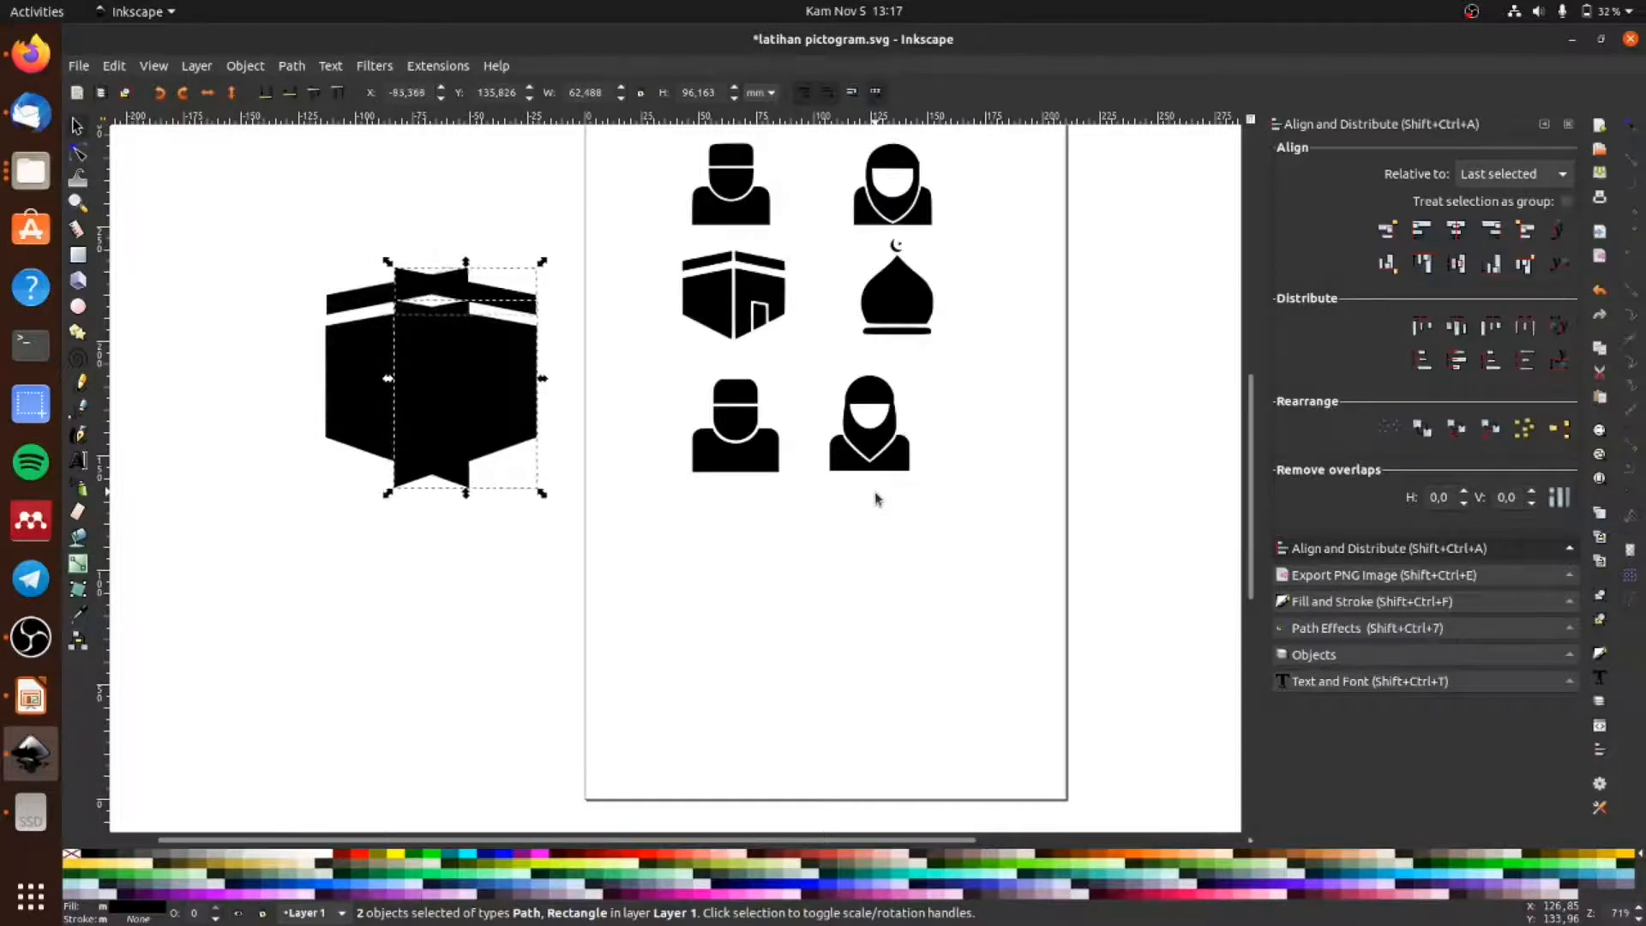
pyautogui.press('Right')
pyautogui.press('Right')
pyautogui.press('Right')
pyautogui.press('Right')
pyautogui.press('Right')
pyautogui.press('Right')
pyautogui.press('Right')
pyautogui.press('Right')
pyautogui.press('Right')
pyautogui.press('Right')
pyautogui.press('Right')
pyautogui.press('Right')
pyautogui.press('Right')
pyautogui.press('Right')
pyautogui.press('Right')
pyautogui.press('Right')
pyautogui.press('Right')
pyautogui.press('Right')
pyautogui.press('Right')
pyautogui.press('Right')
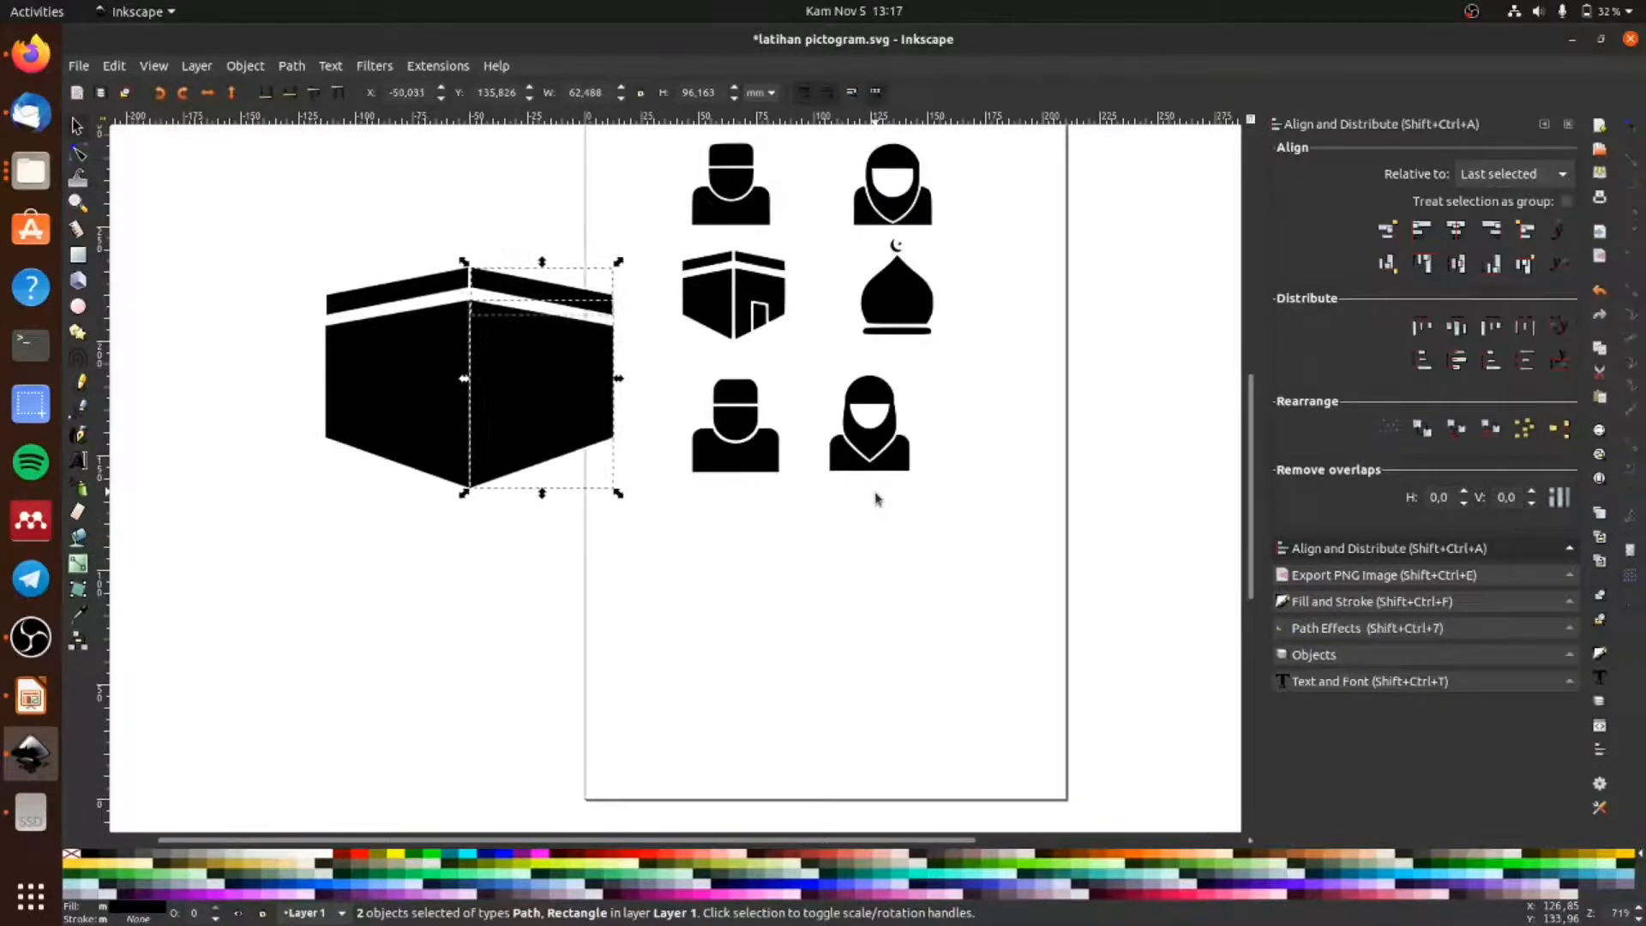
pyautogui.press('Right')
pyautogui.press('Right')
pyautogui.press('Right')
pyautogui.press('Right')
pyautogui.press('Right')
pyautogui.press('Right')
pyautogui.press('Right')
pyautogui.press('Right')
pyautogui.press('Right')
pyautogui.press('Right')
pyautogui.press('Right')
pyautogui.press('Right')
pyautogui.press('Right')
pyautogui.press('Right')
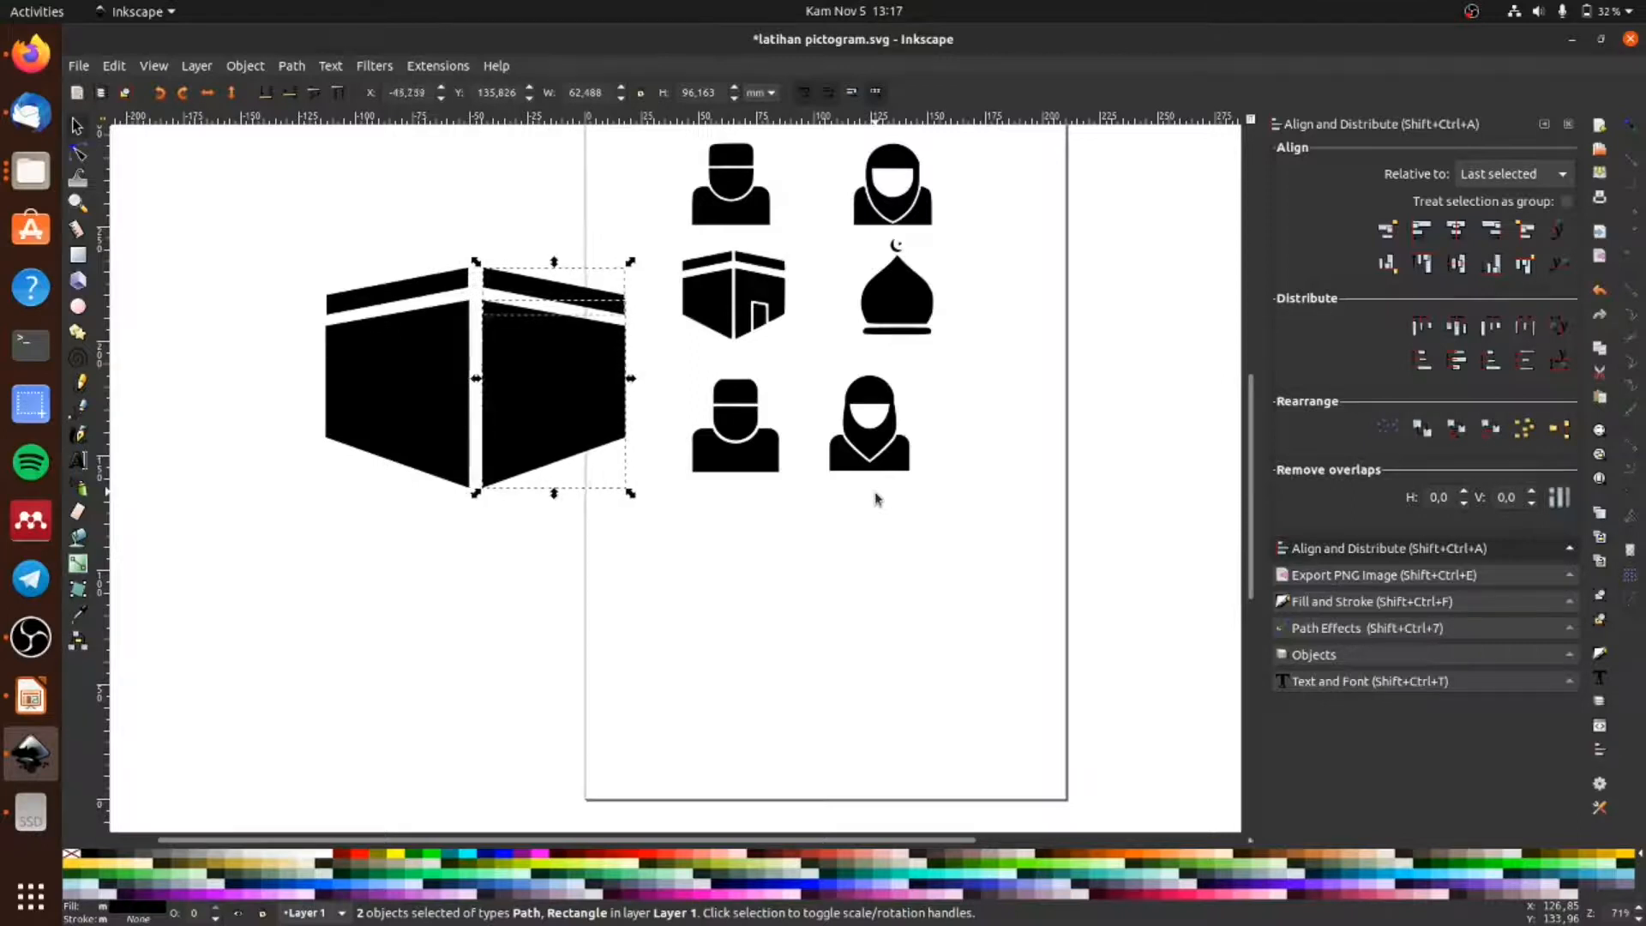
pyautogui.press('Right')
pyautogui.press('Right')
pyautogui.press('Right')
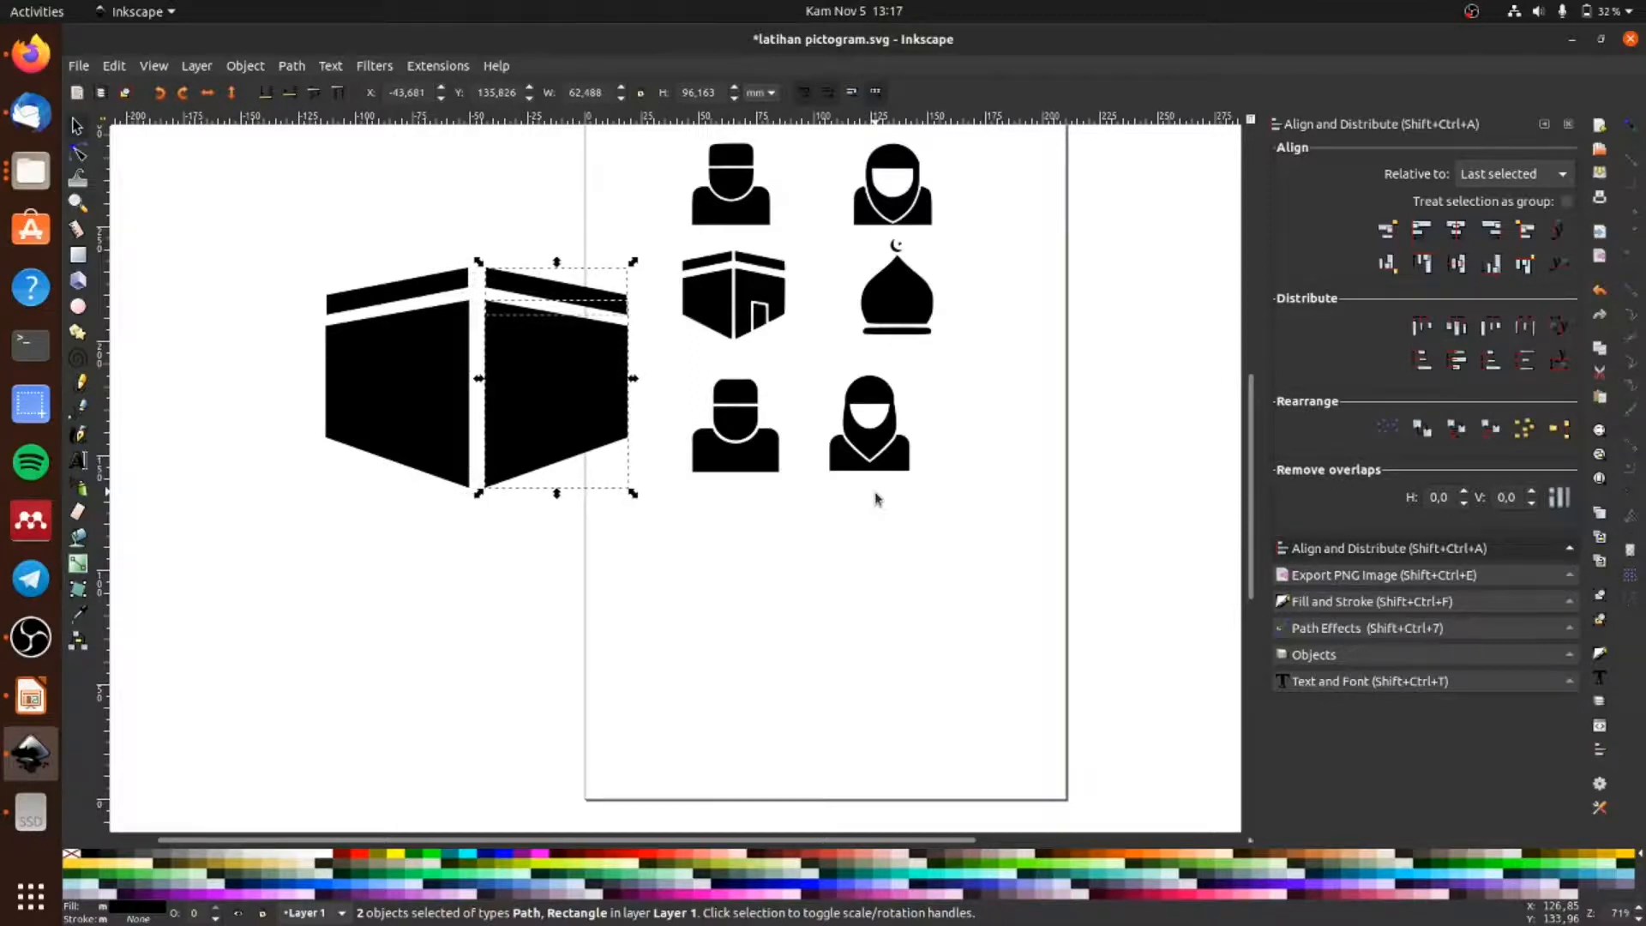
pyautogui.click(414, 622)
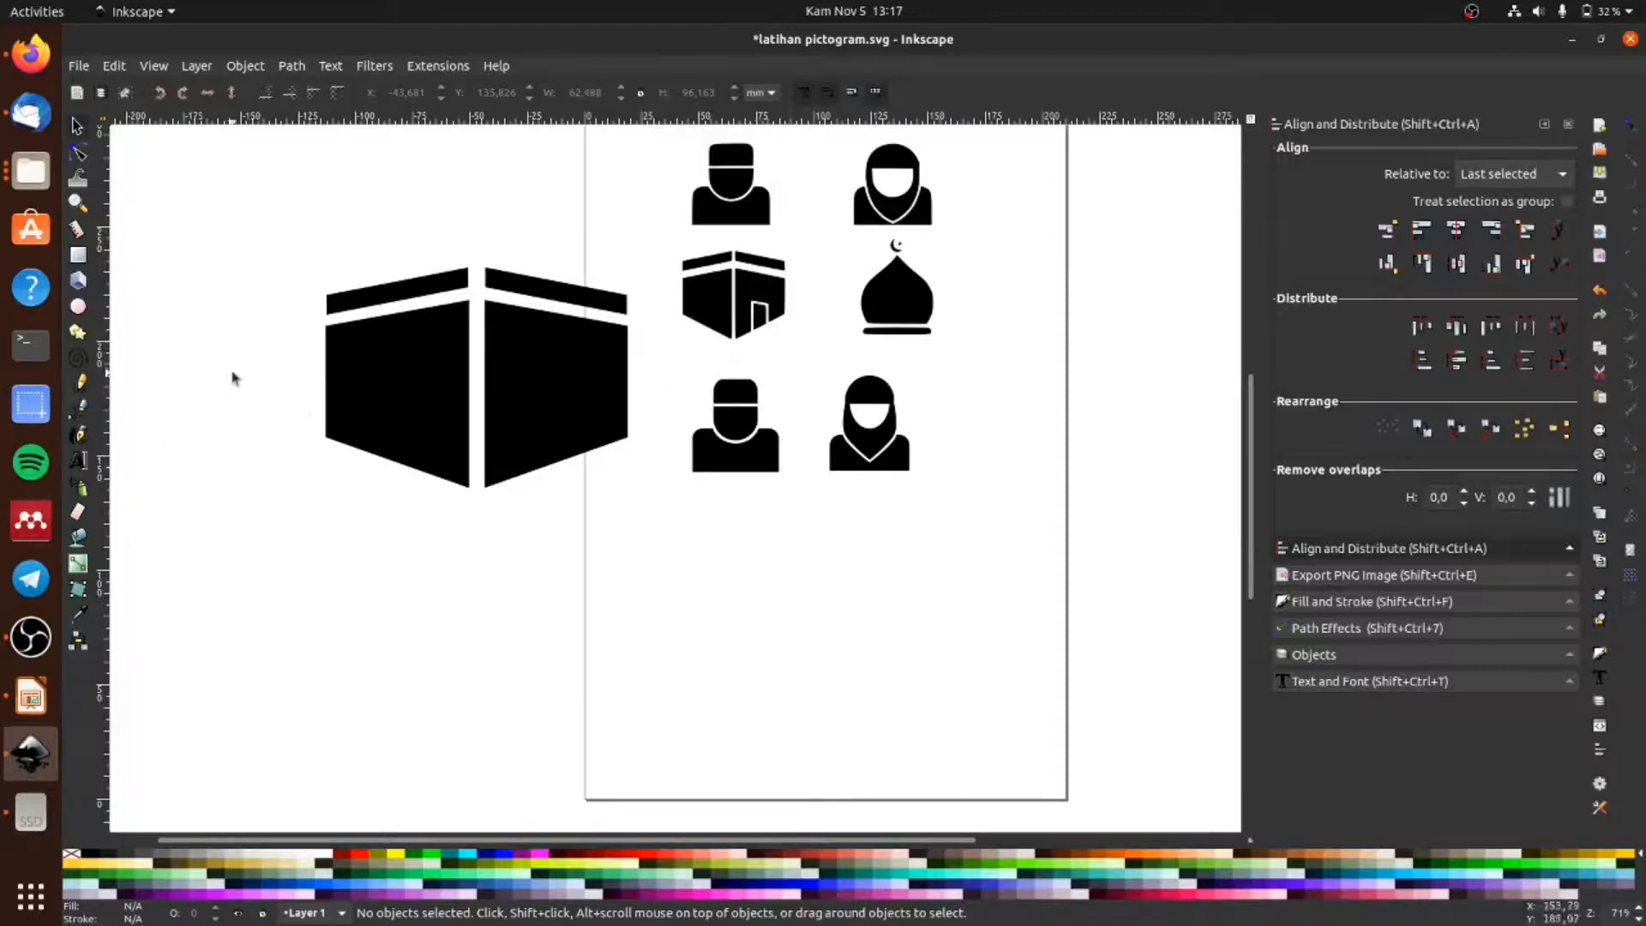
# Step: Draw a door rectangle about 21.7 by 36.3 mm across the right wall's lower edge and skew it to about 41.5 mm overall height
pyautogui.click(79, 257)
pyautogui.moveTo(540, 412); pyautogui.dragTo(590, 494)
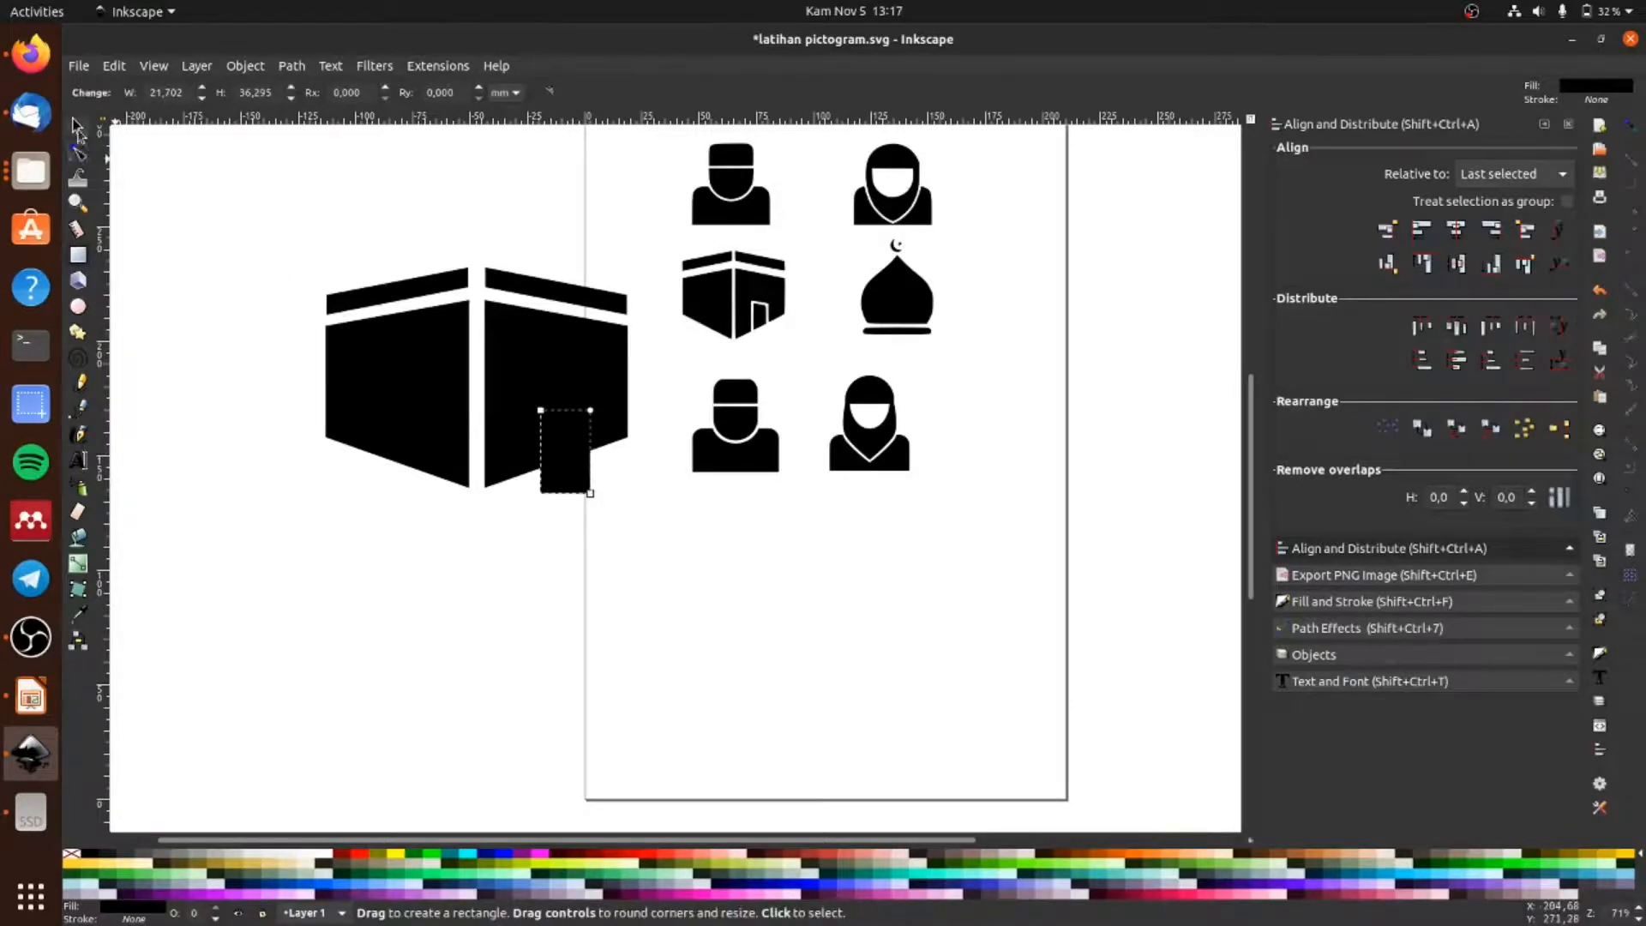
pyautogui.click(77, 126)
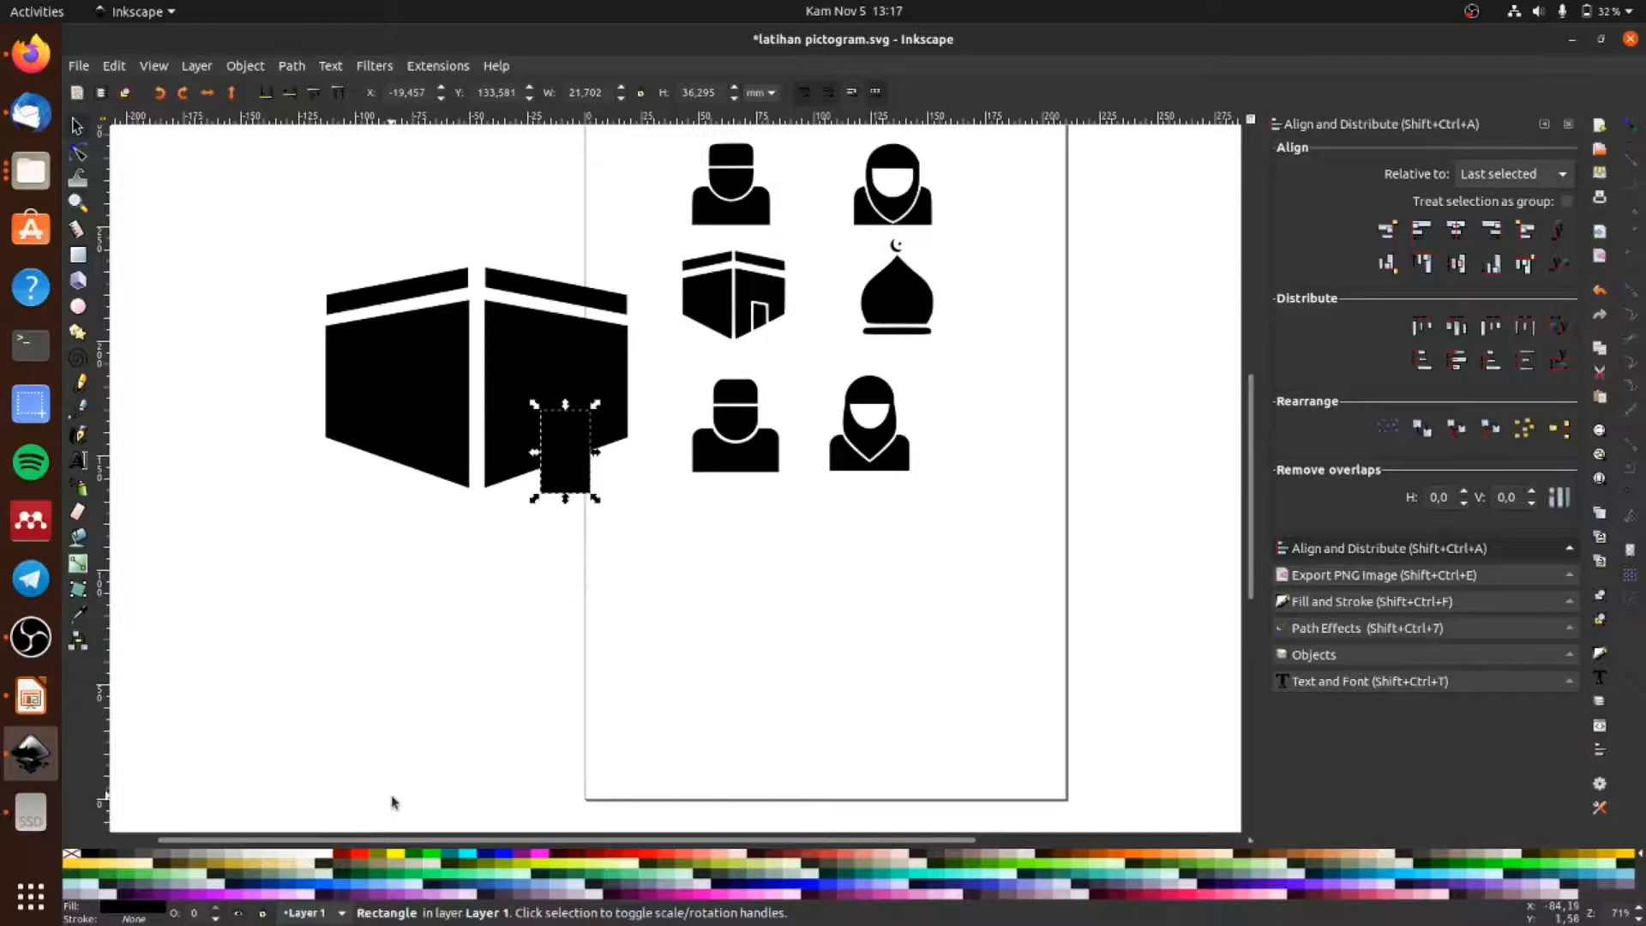
pyautogui.click(572, 454)
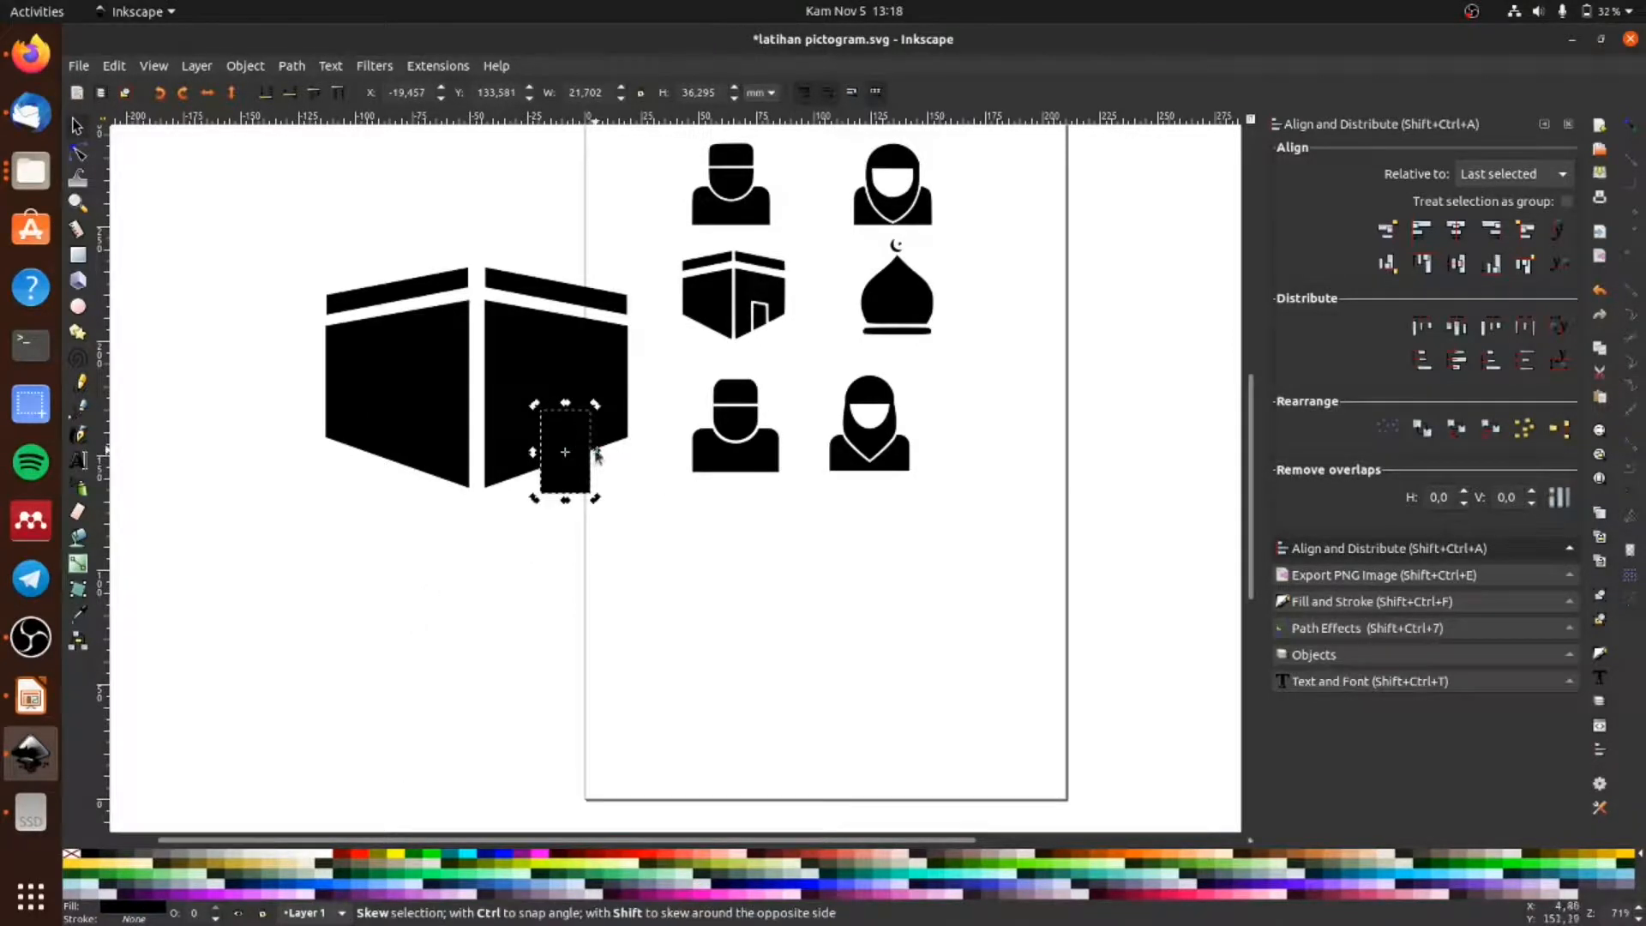
pyautogui.moveTo(598, 454); pyautogui.dragTo(600, 463)
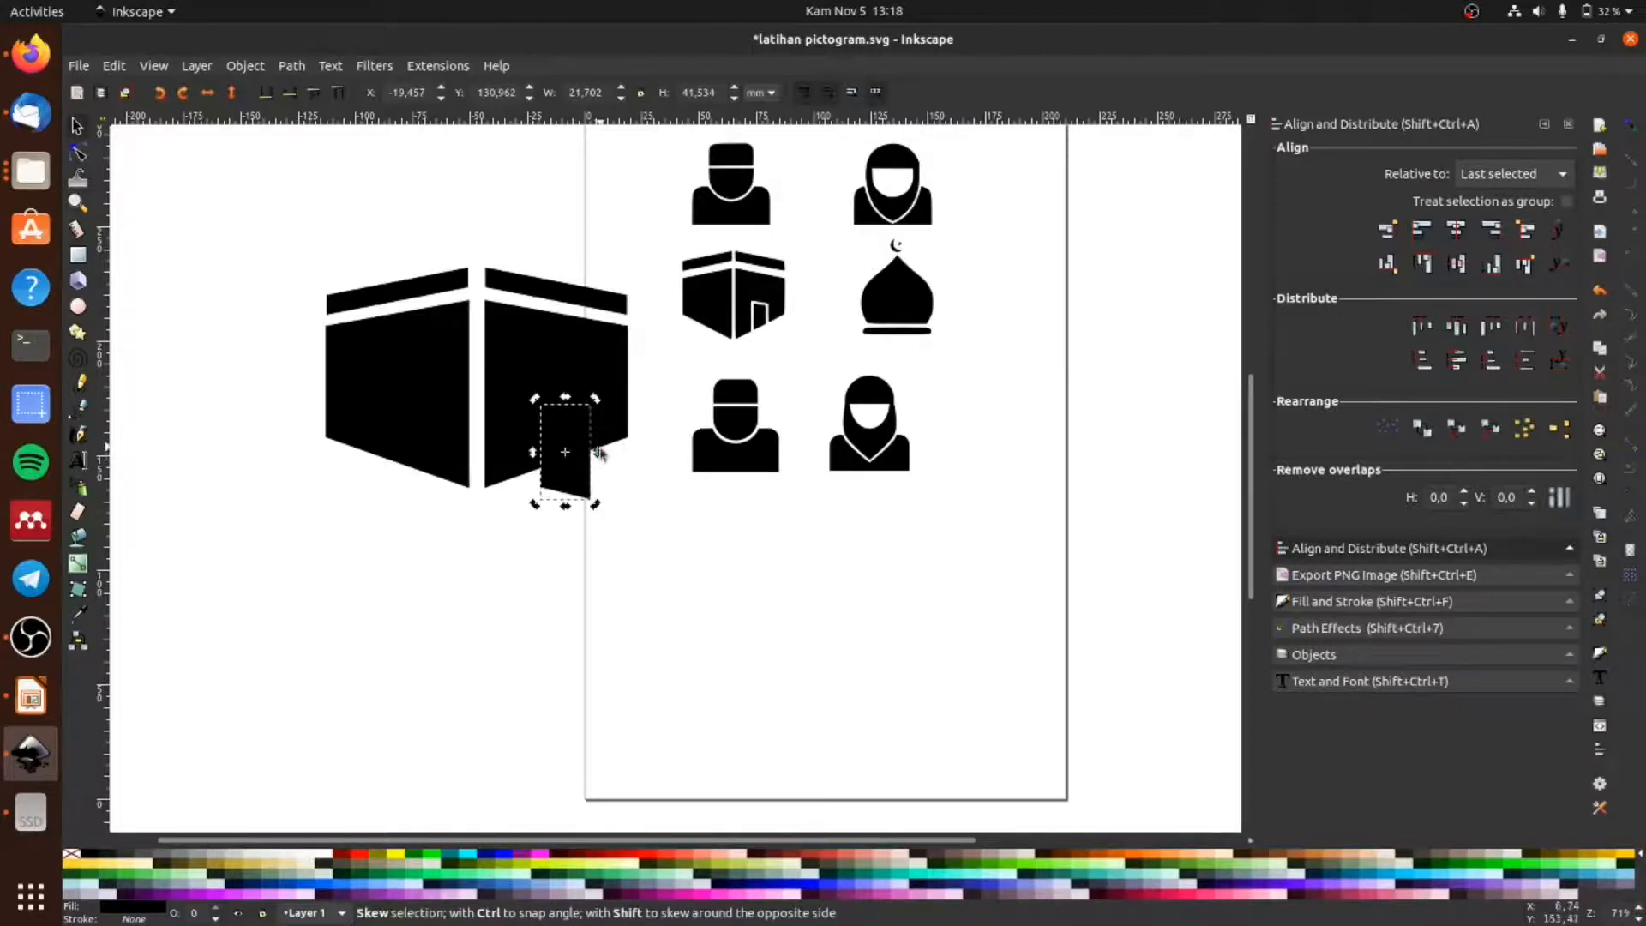
# Step: Duplicate the skewed door and subtract the copy from the Kaaba's right wall with Difference
pyautogui.click(78, 133)
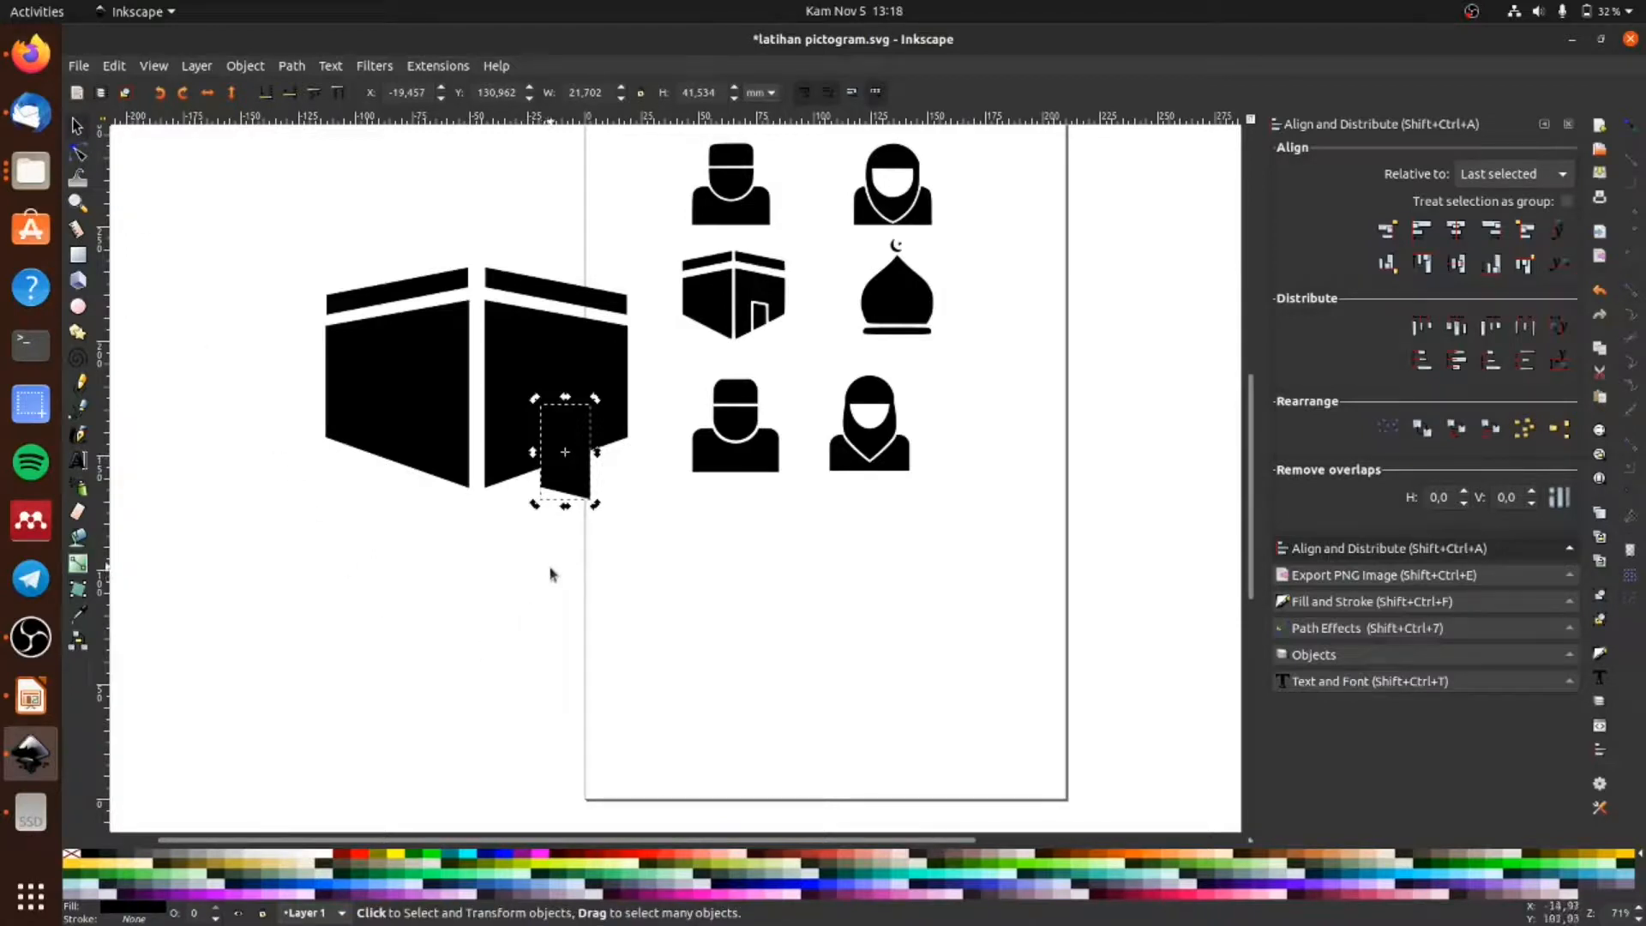
pyautogui.press('shift')
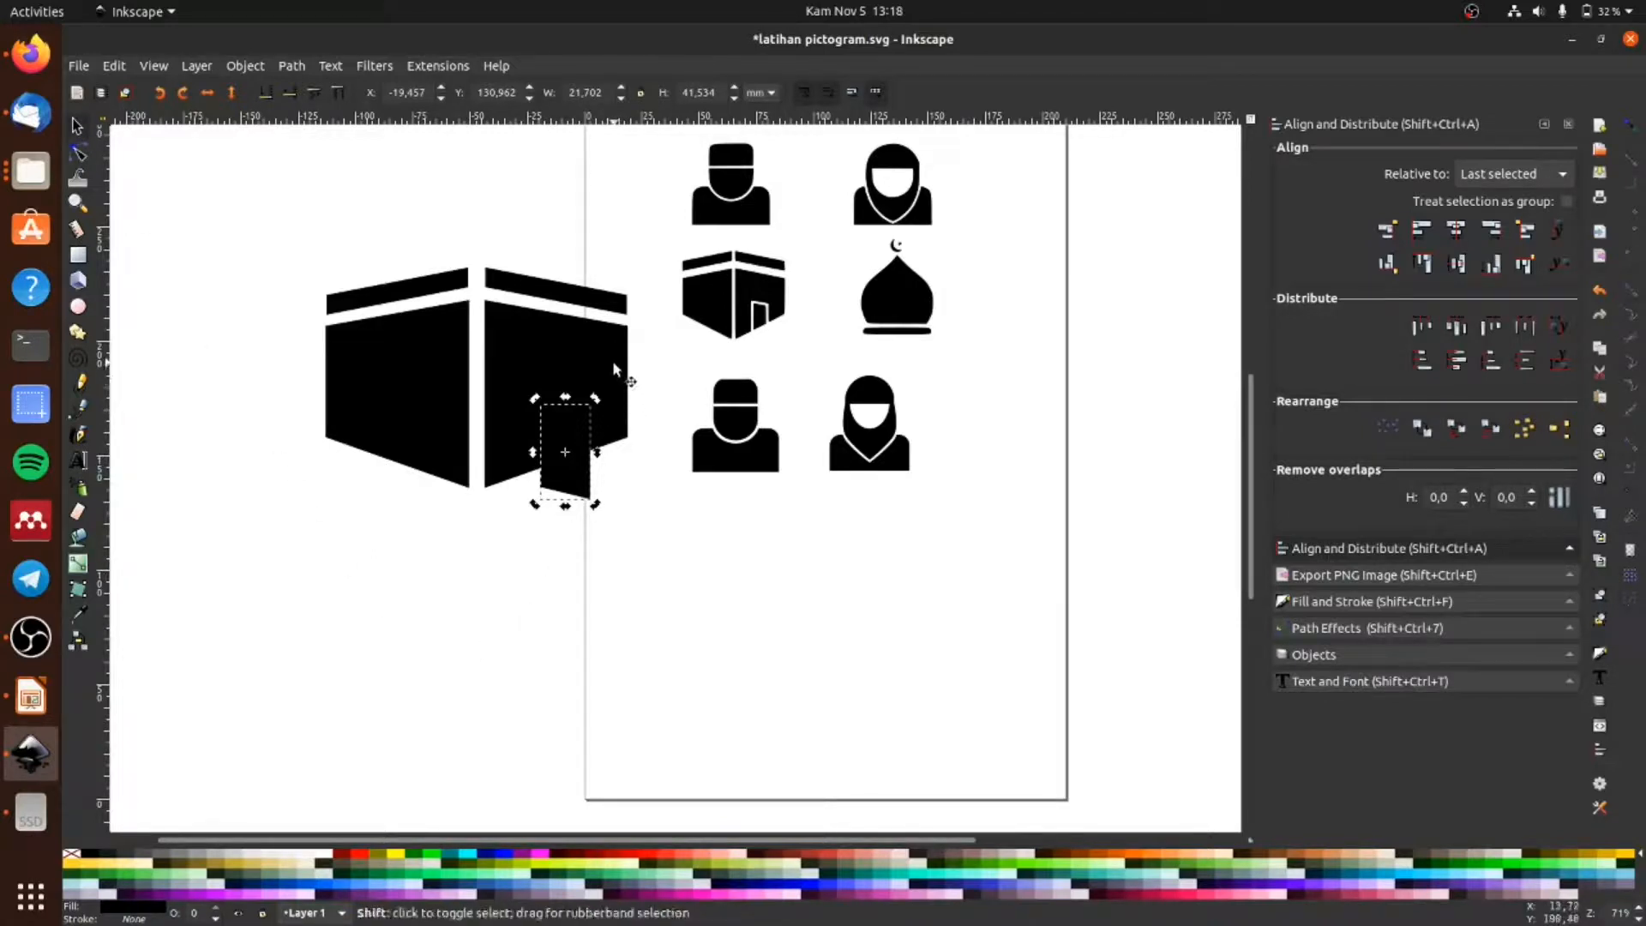
pyautogui.click(598, 444)
pyautogui.press('ctrl')
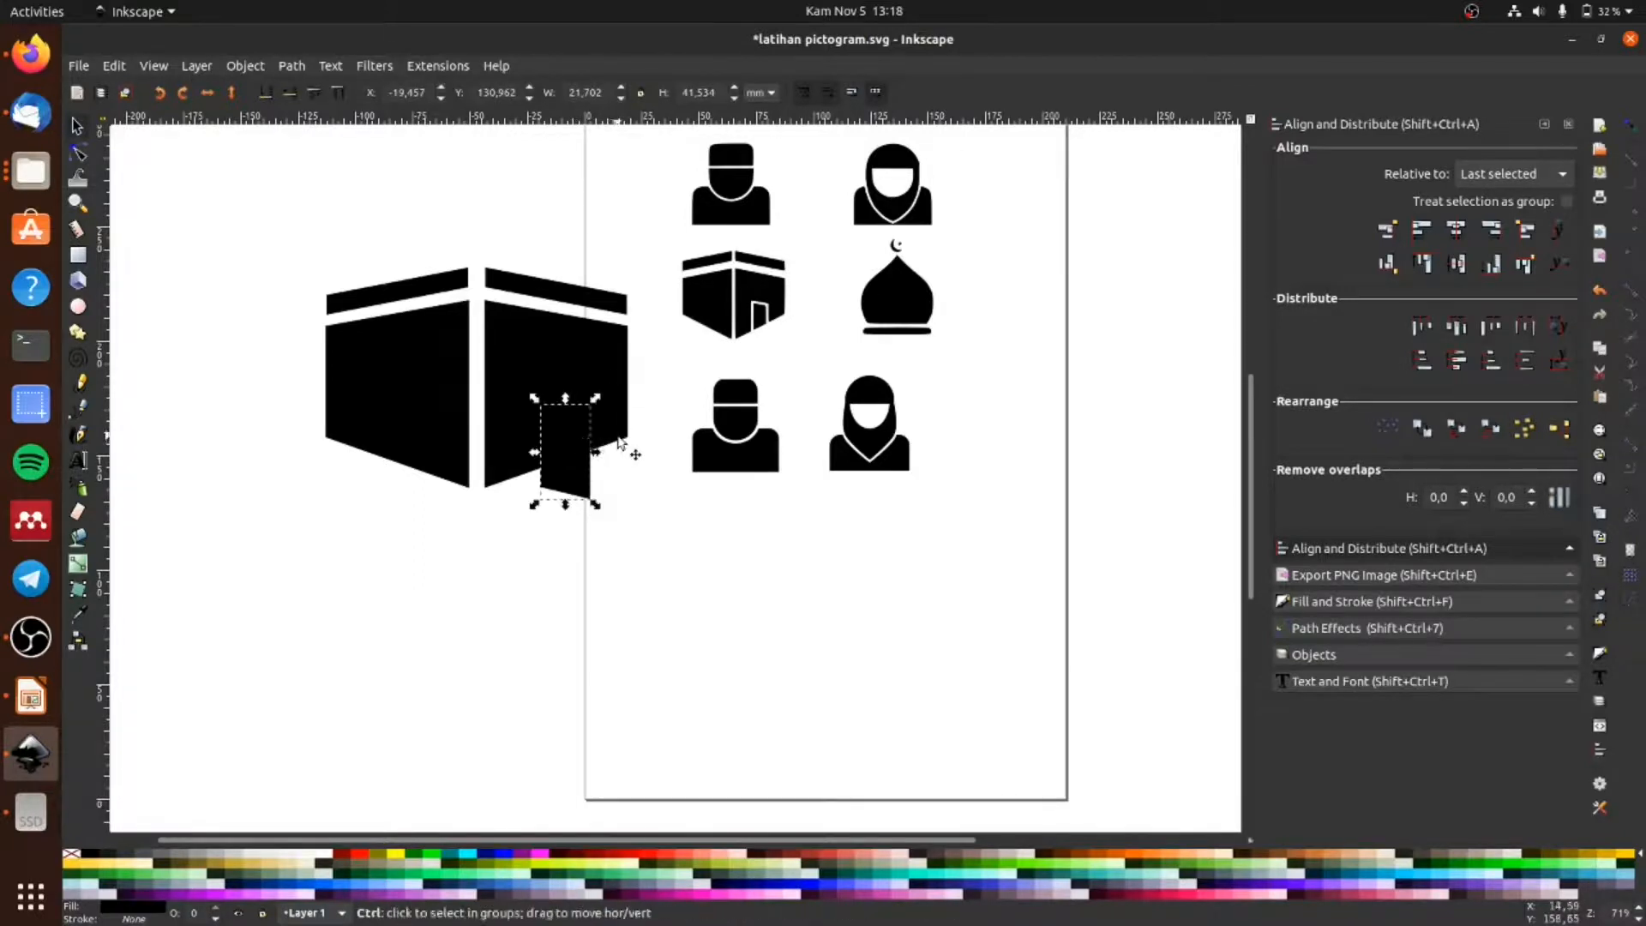
pyautogui.keyDown('shift'); pyautogui.click(605, 354); pyautogui.keyUp('shift')
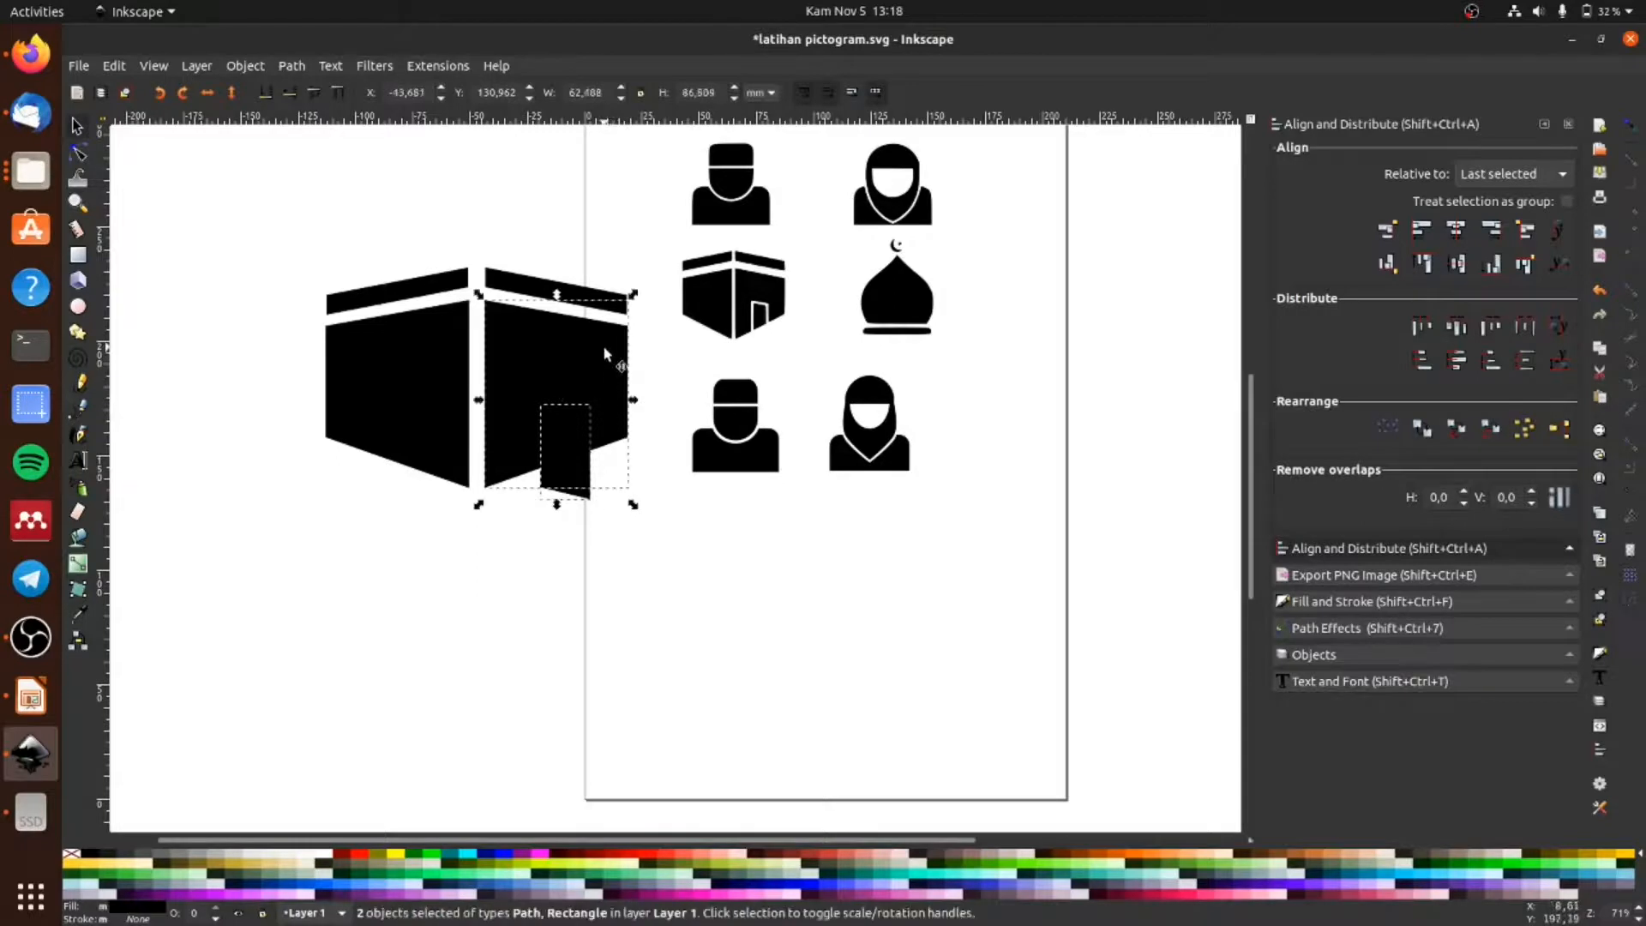
pyautogui.click(291, 66)
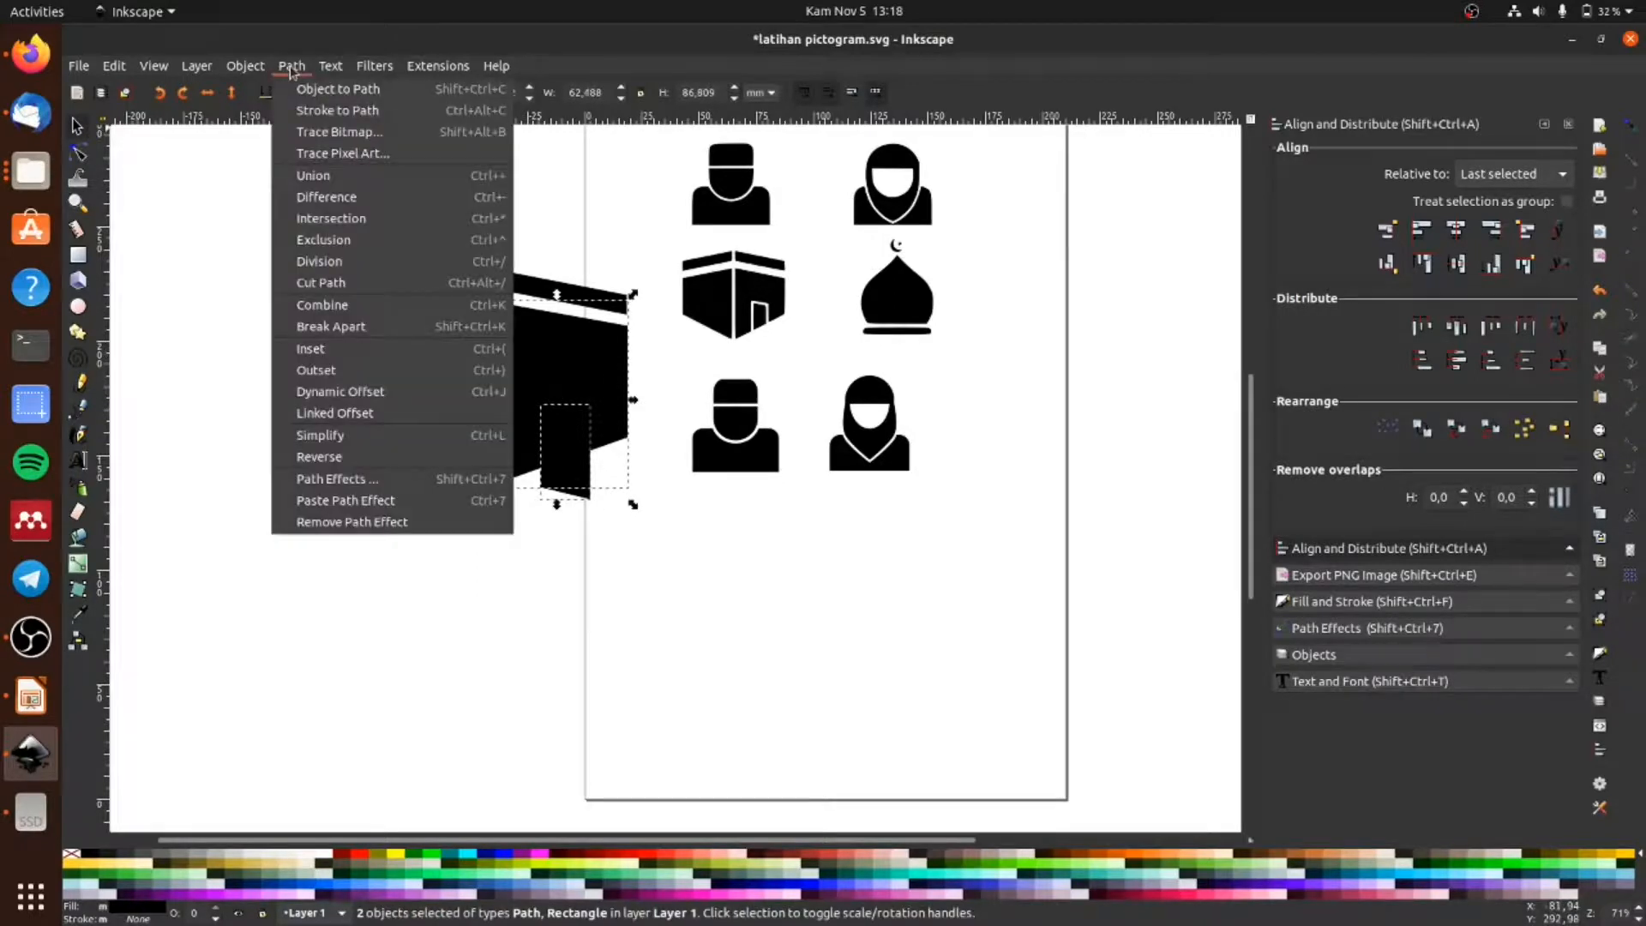
pyautogui.click(340, 197)
pyautogui.click(257, 540)
# Step: Scale the remaining door to about 18.7 by 35.8 mm and move it inside the cutout, leaving an even gap around it
pyautogui.click(558, 445)
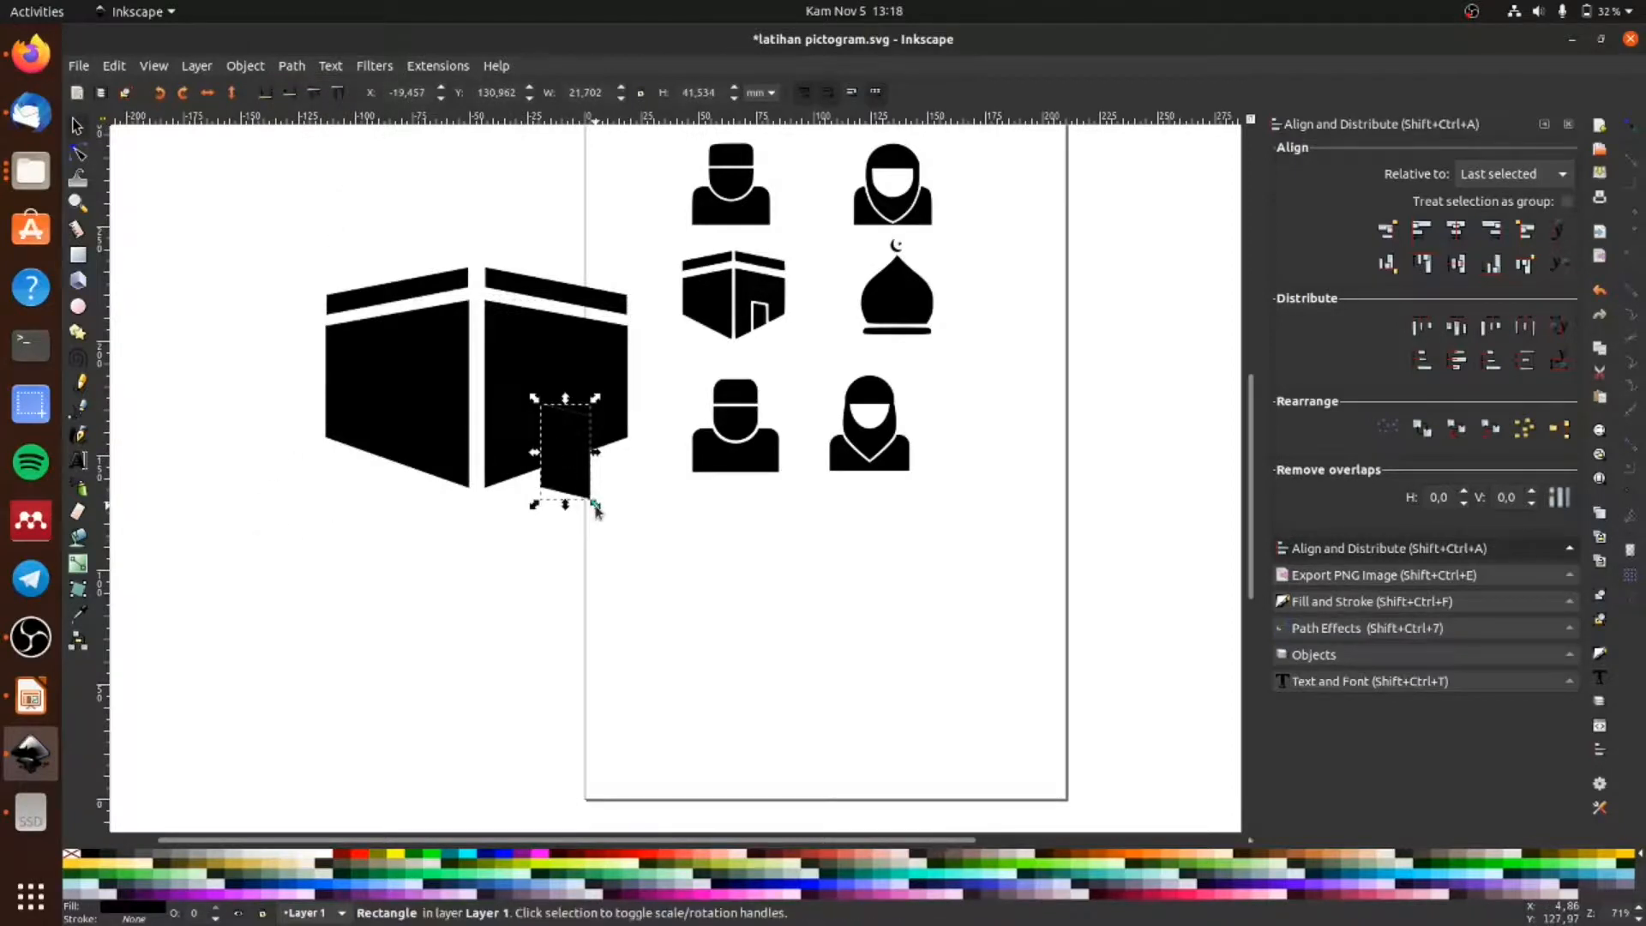
pyautogui.moveTo(597, 512); pyautogui.dragTo(588, 494)
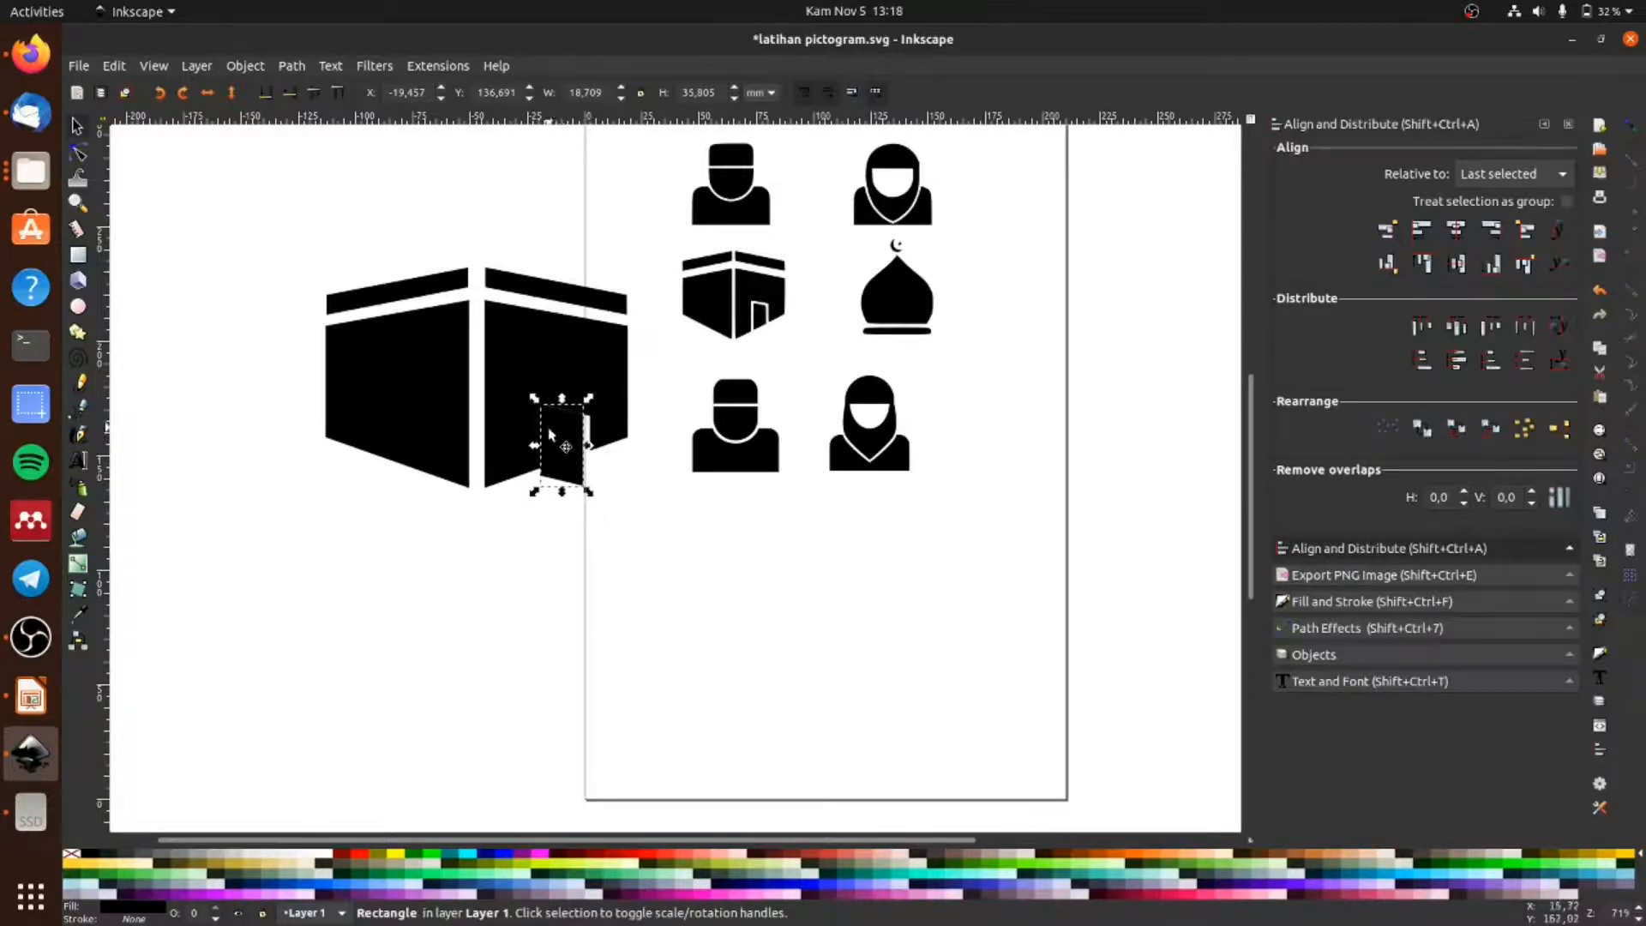
pyautogui.press('3')
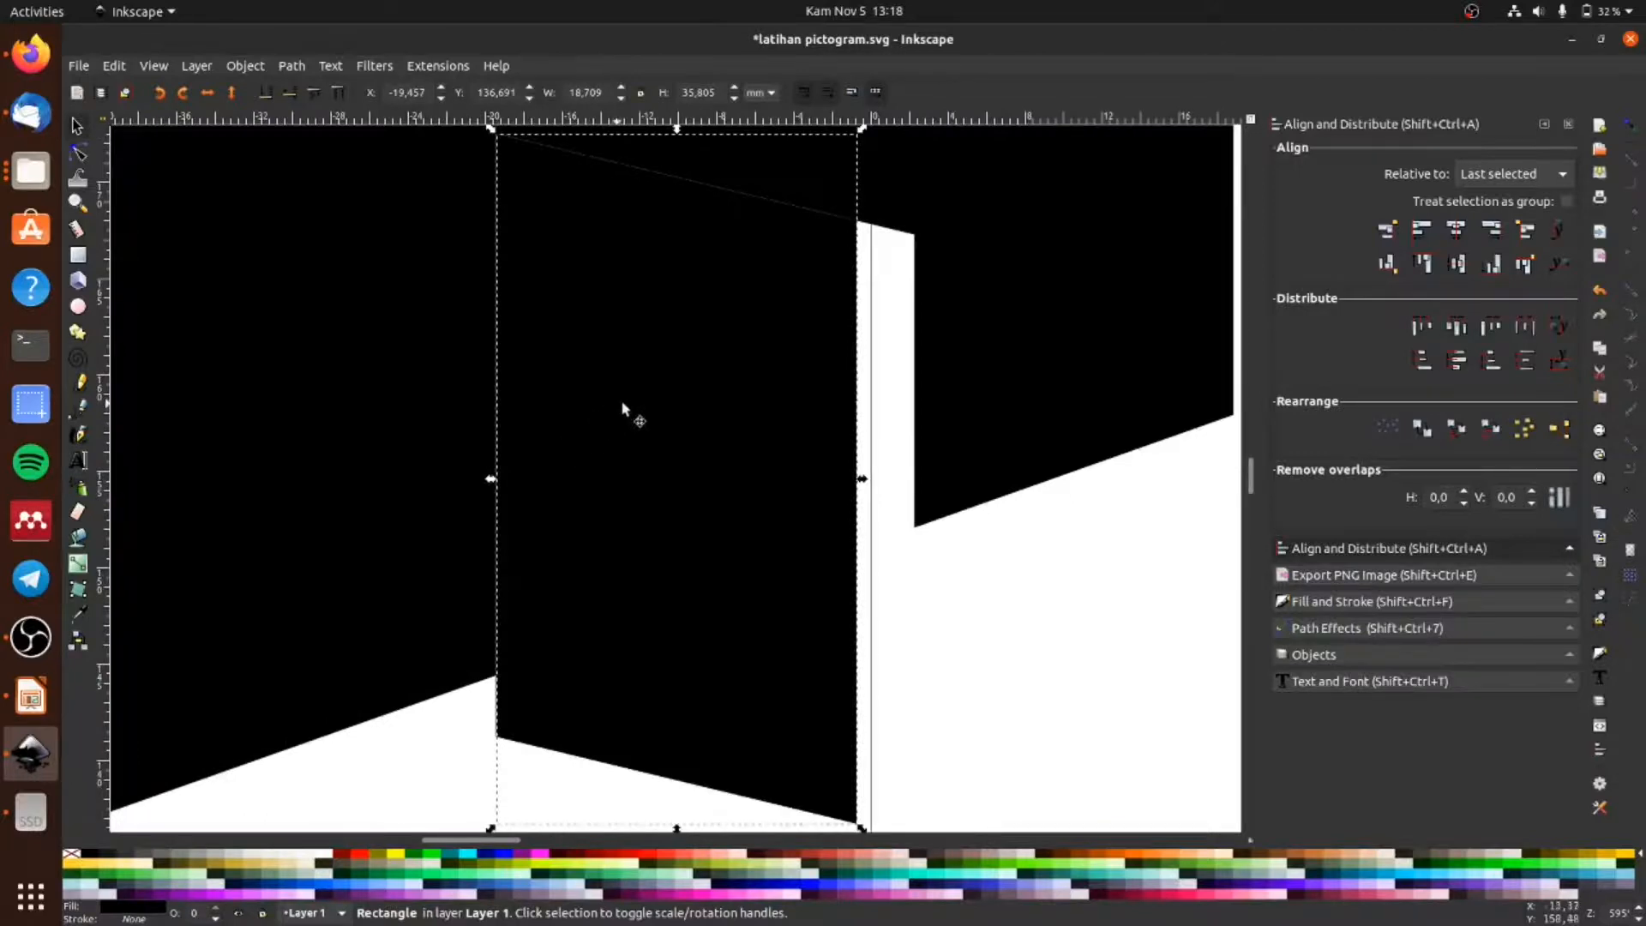
pyautogui.scroll(-3, 638, 403)
pyautogui.moveTo(642, 350); pyautogui.dragTo(661, 378)
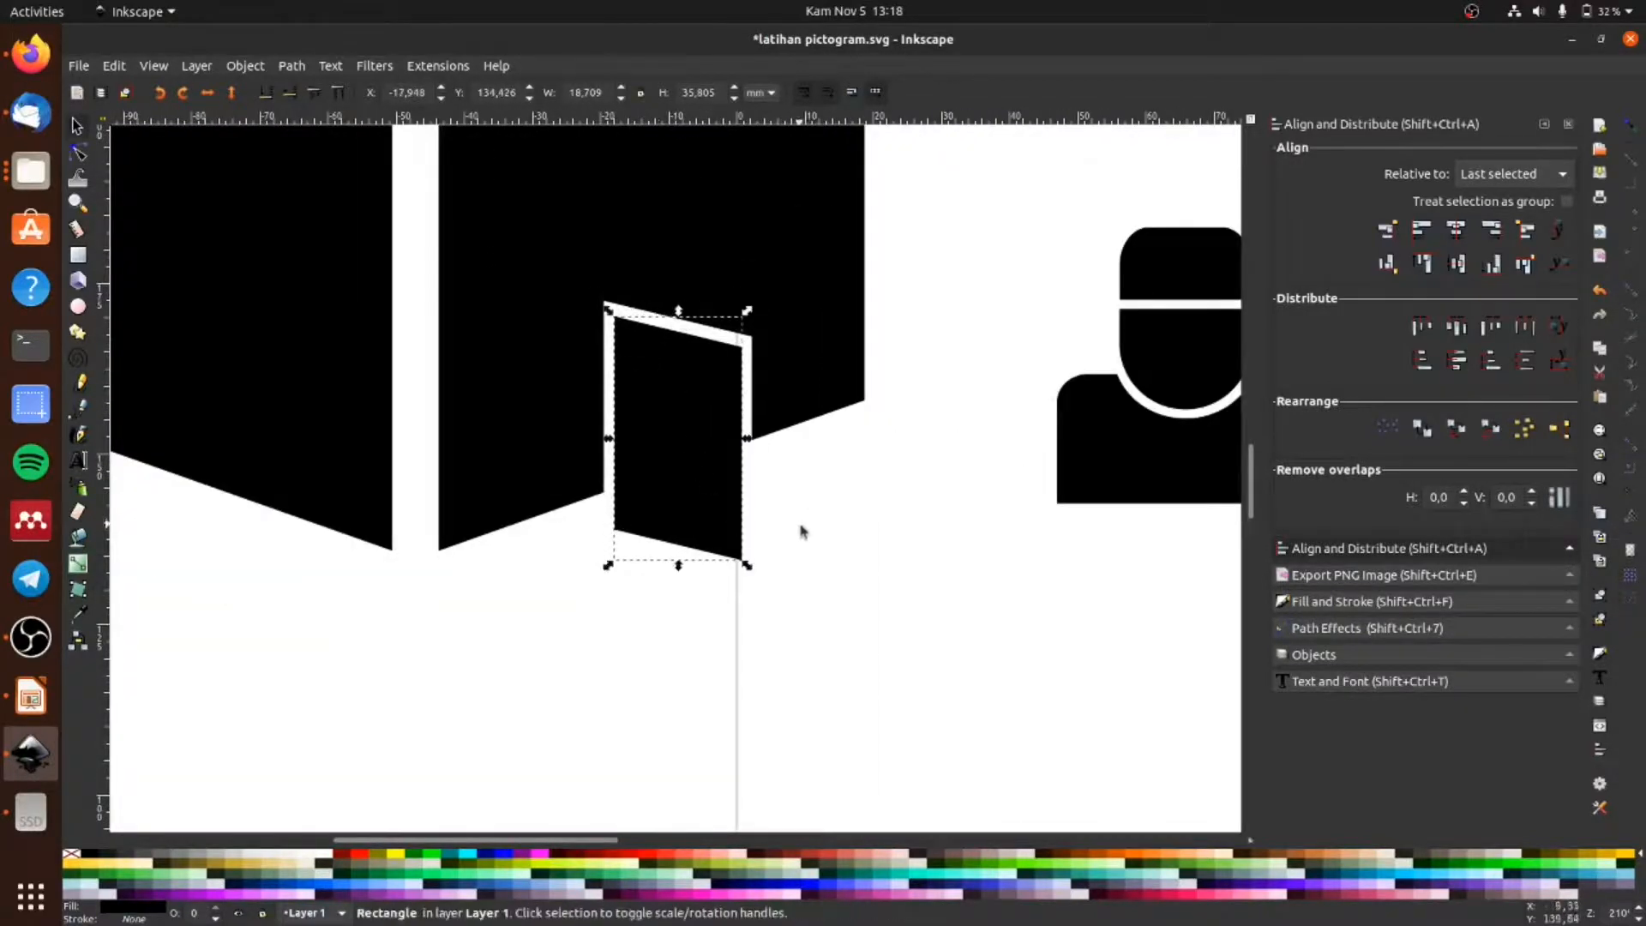
pyautogui.click(811, 552)
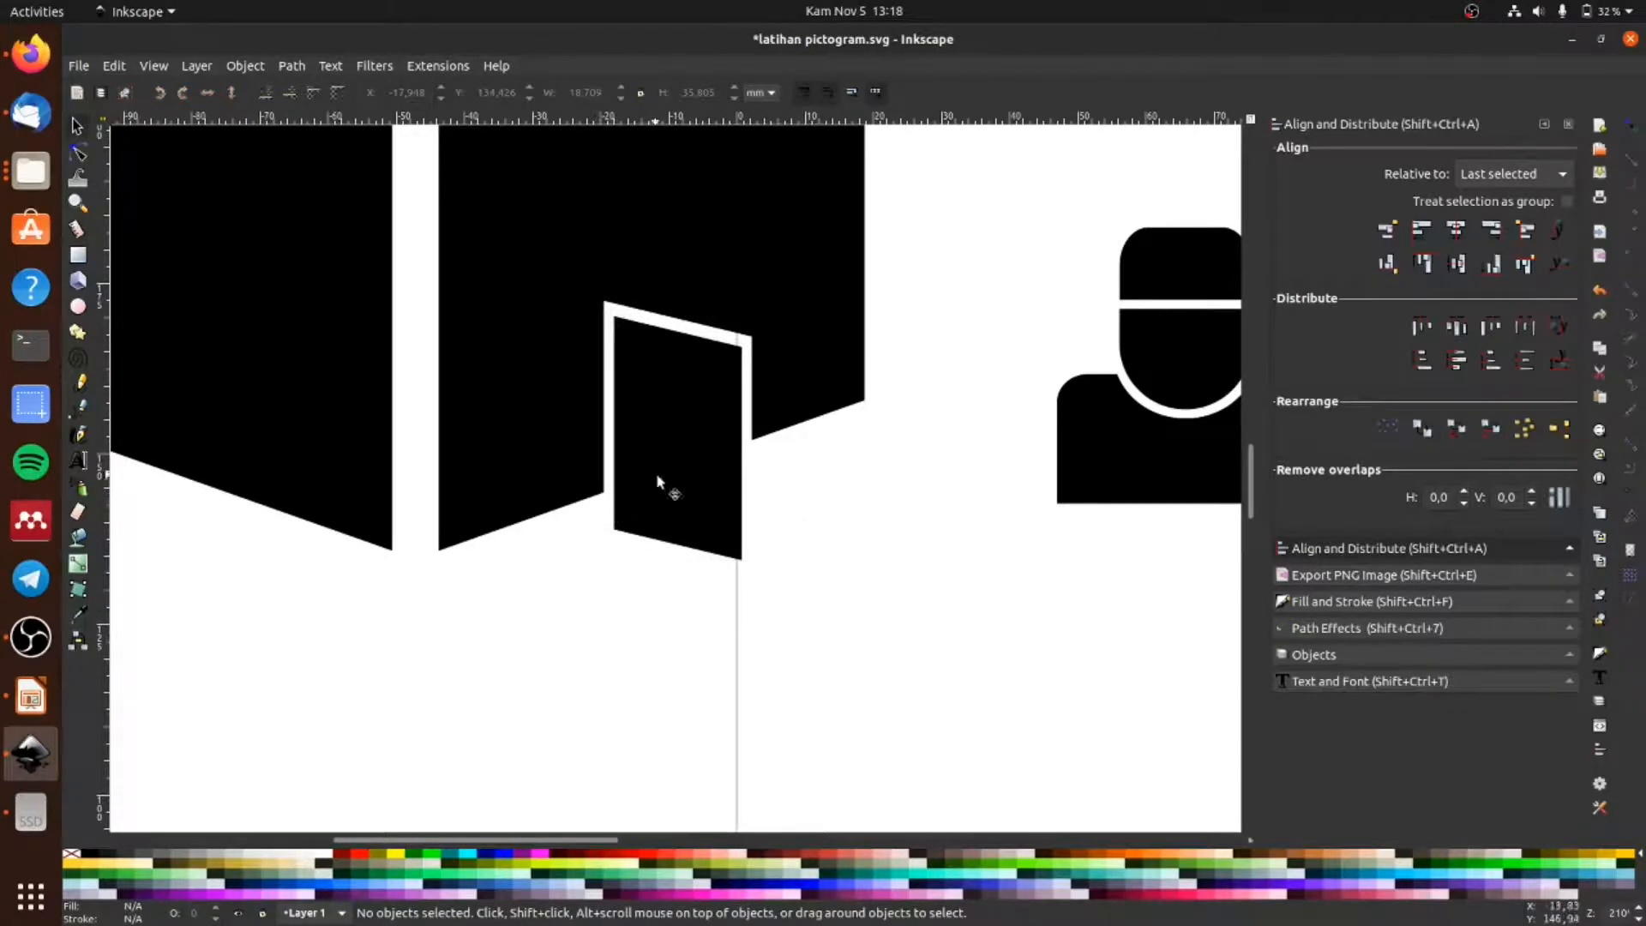
# Step: Draw a rectangle about 61 by 42 mm over the door's lower part and skew it to about 61.6 mm overall height
pyautogui.click(86, 257)
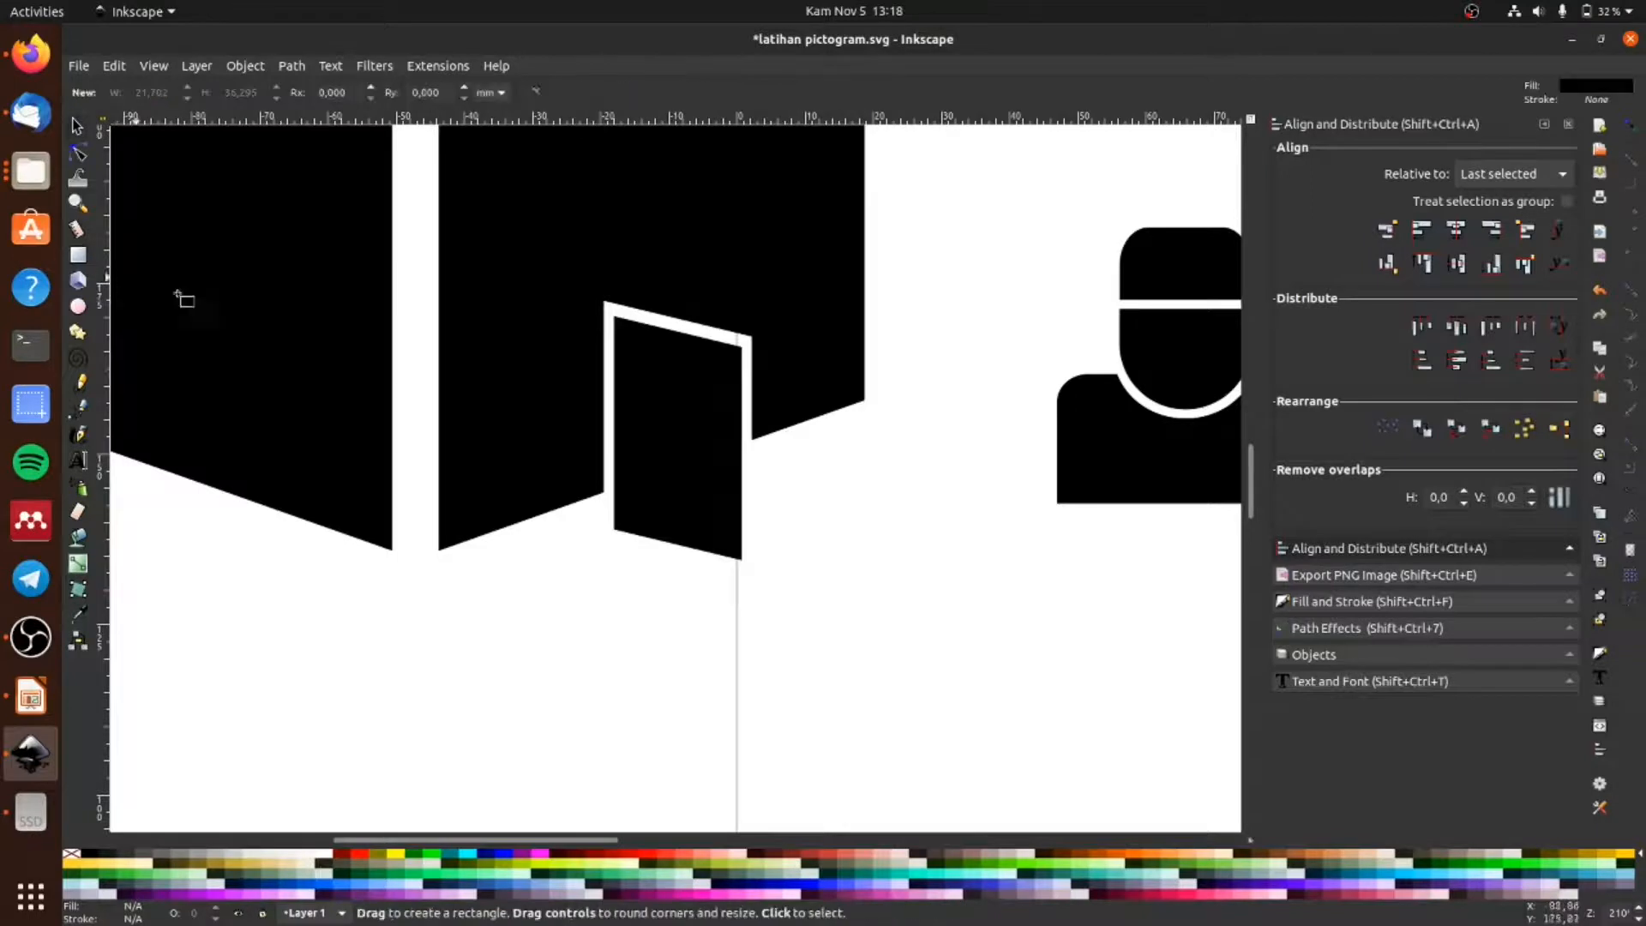
pyautogui.moveTo(882, 418); pyautogui.dragTo(467, 704)
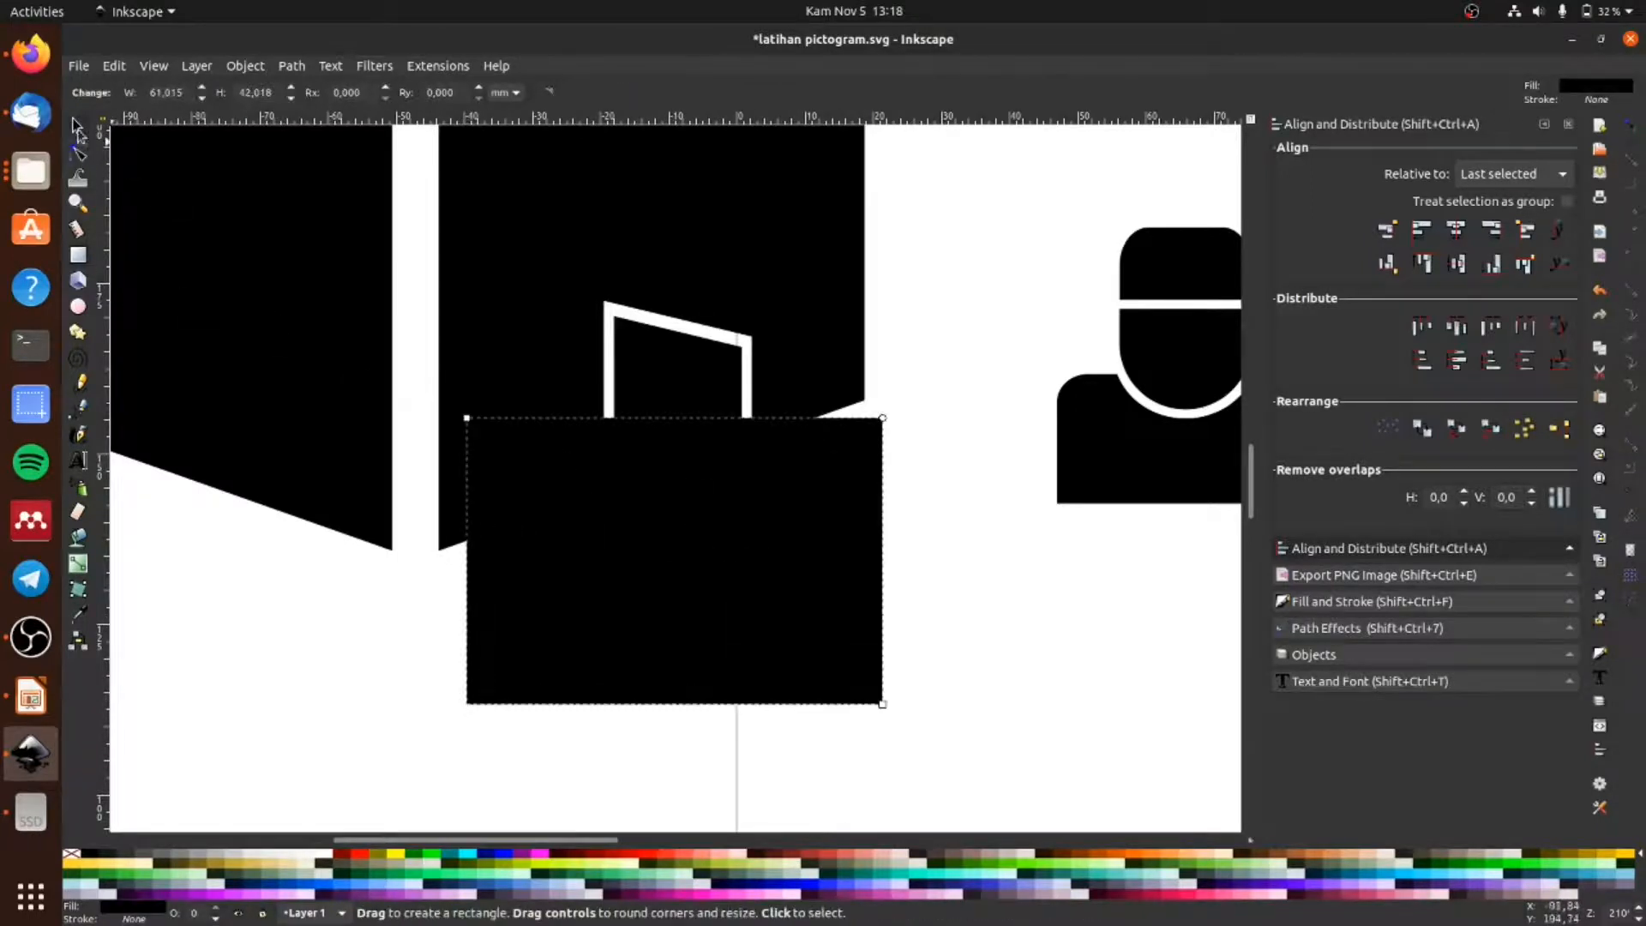
pyautogui.click(77, 126)
pyautogui.moveTo(735, 504); pyautogui.dragTo(802, 534)
pyautogui.click(800, 534)
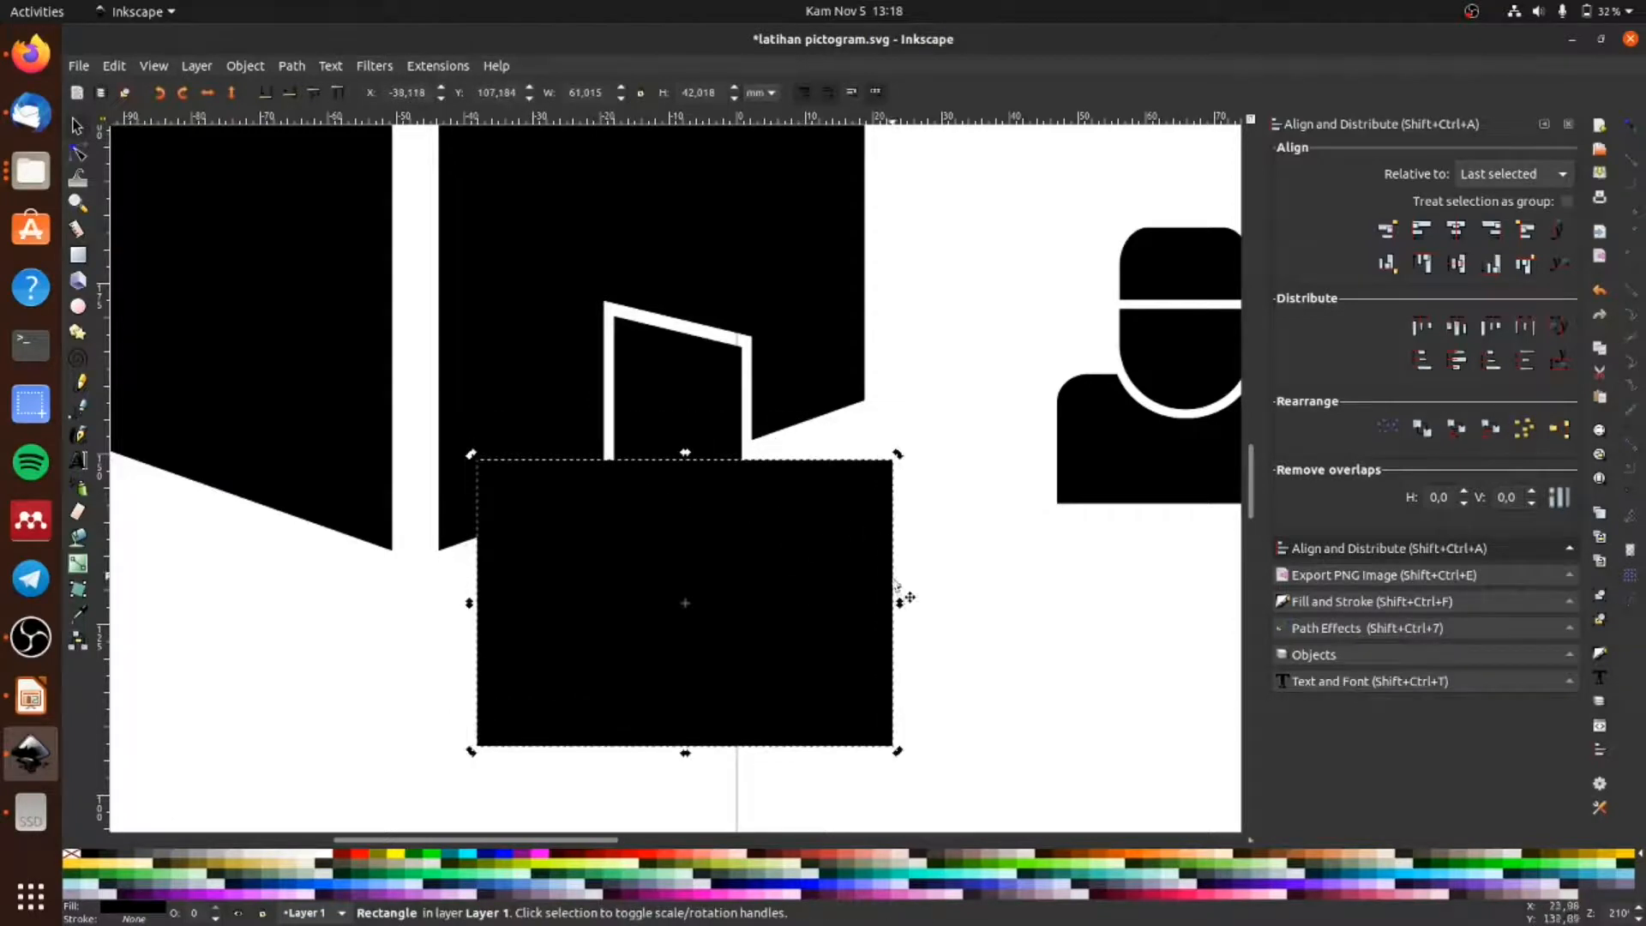
pyautogui.moveTo(900, 608); pyautogui.dragTo(849, 543)
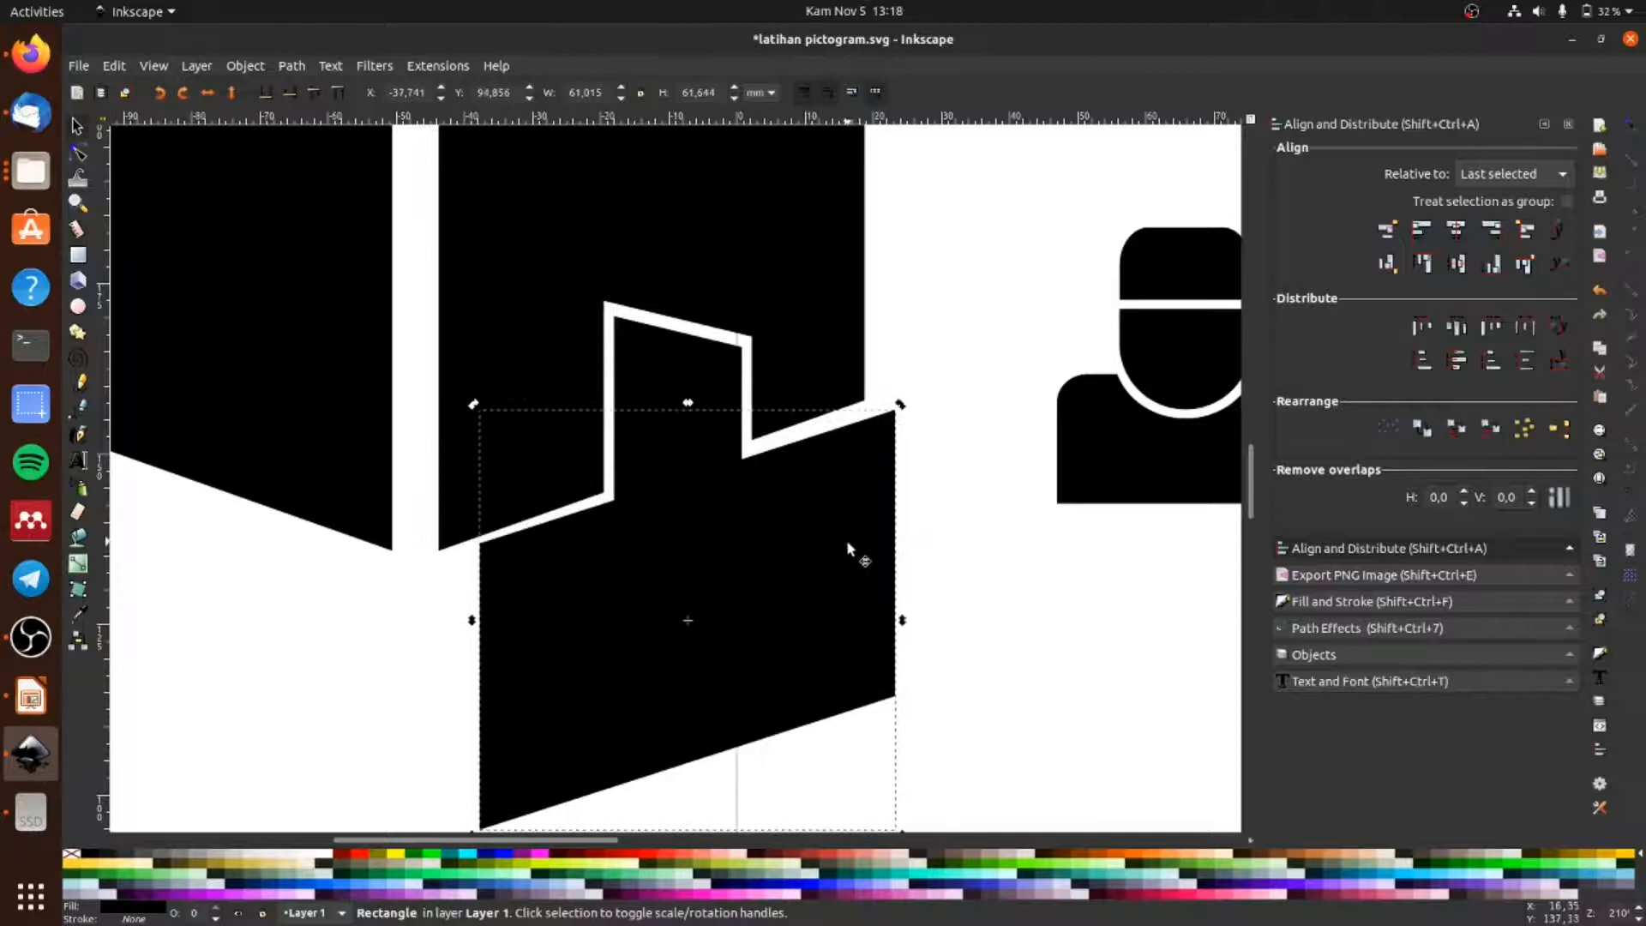
# Step: Refine the rectangle's skew to about 63.9 mm overall height and align its upper edge with the right wall's slanted lower edge
pyautogui.moveTo(904, 623); pyautogui.dragTo(904, 611)
pyautogui.click(966, 529)
pyautogui.moveTo(836, 523); pyautogui.dragTo(826, 518)
pyautogui.click(815, 506)
pyautogui.moveTo(460, 617); pyautogui.dragTo(459, 614)
pyautogui.click(587, 612)
pyautogui.moveTo(573, 597); pyautogui.dragTo(567, 590)
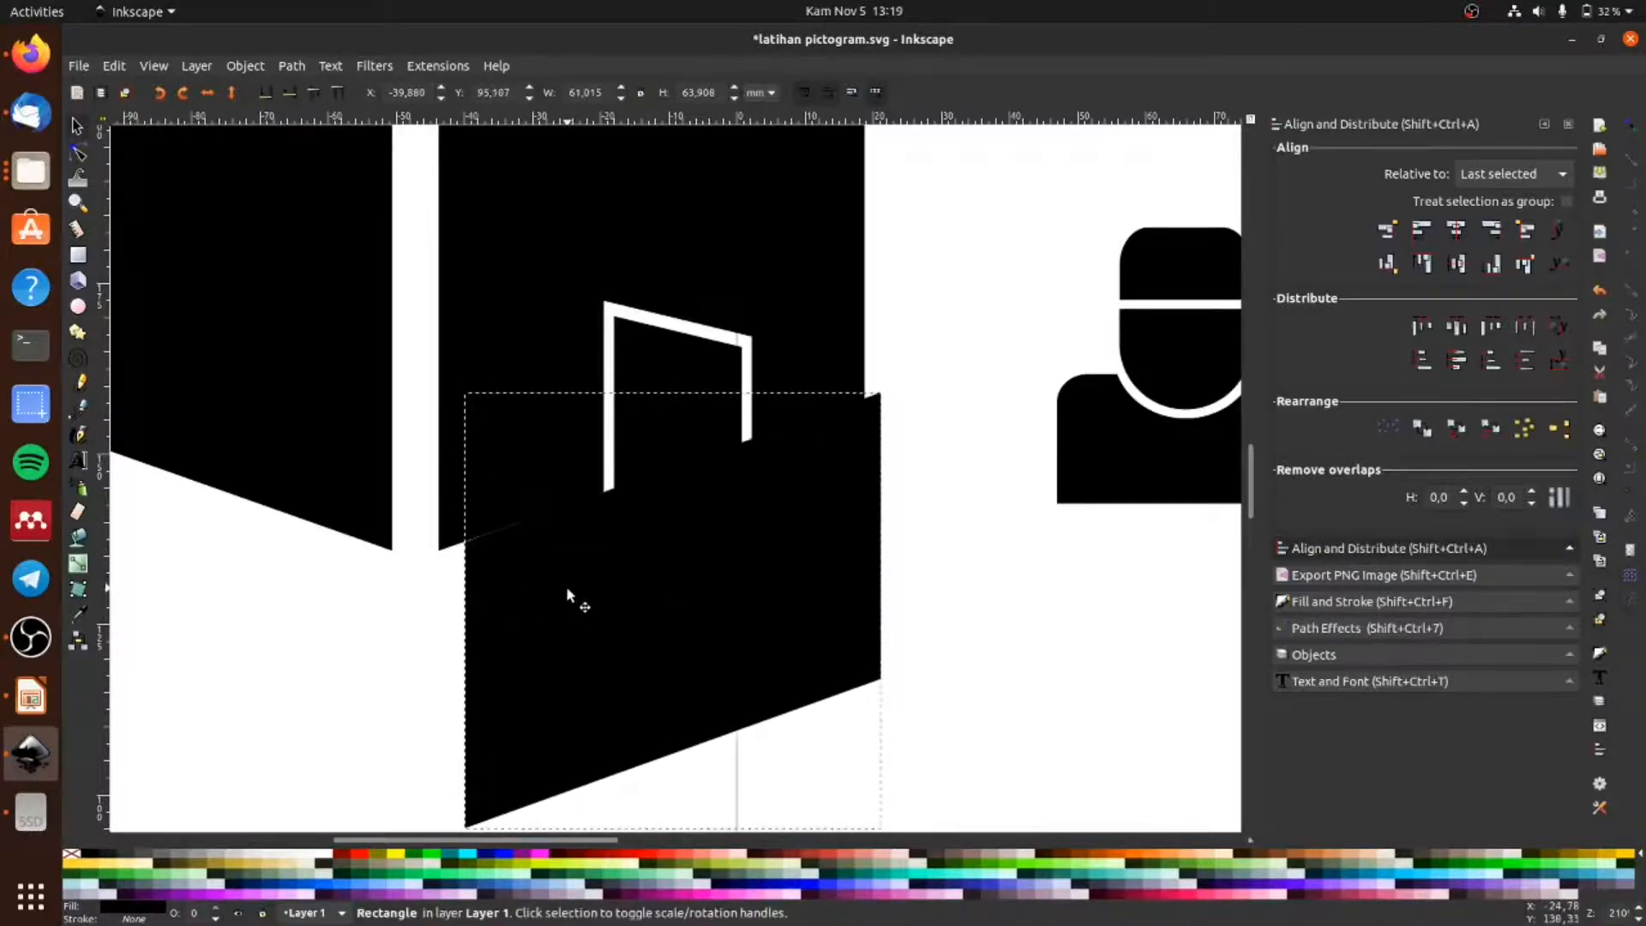
# Step: Subtract the skewed rectangle from the door with Difference to trim the door along the wall's lower edge
pyautogui.keyDown('shift'); pyautogui.click(698, 360); pyautogui.keyUp('shift')
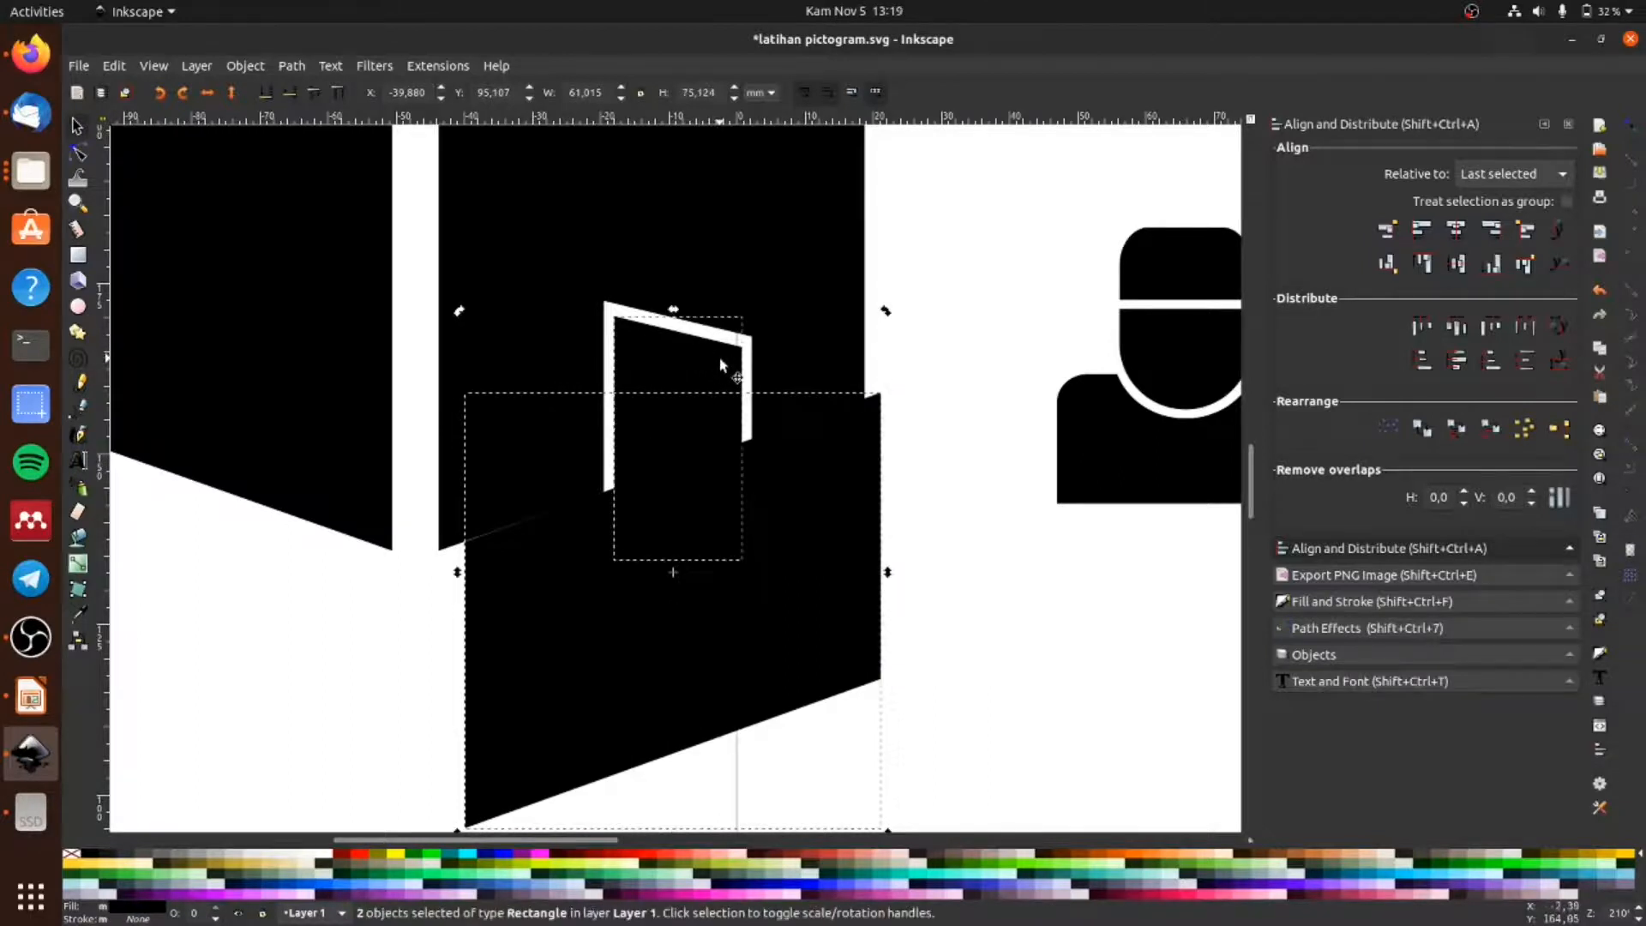
pyautogui.click(291, 66)
pyautogui.click(371, 204)
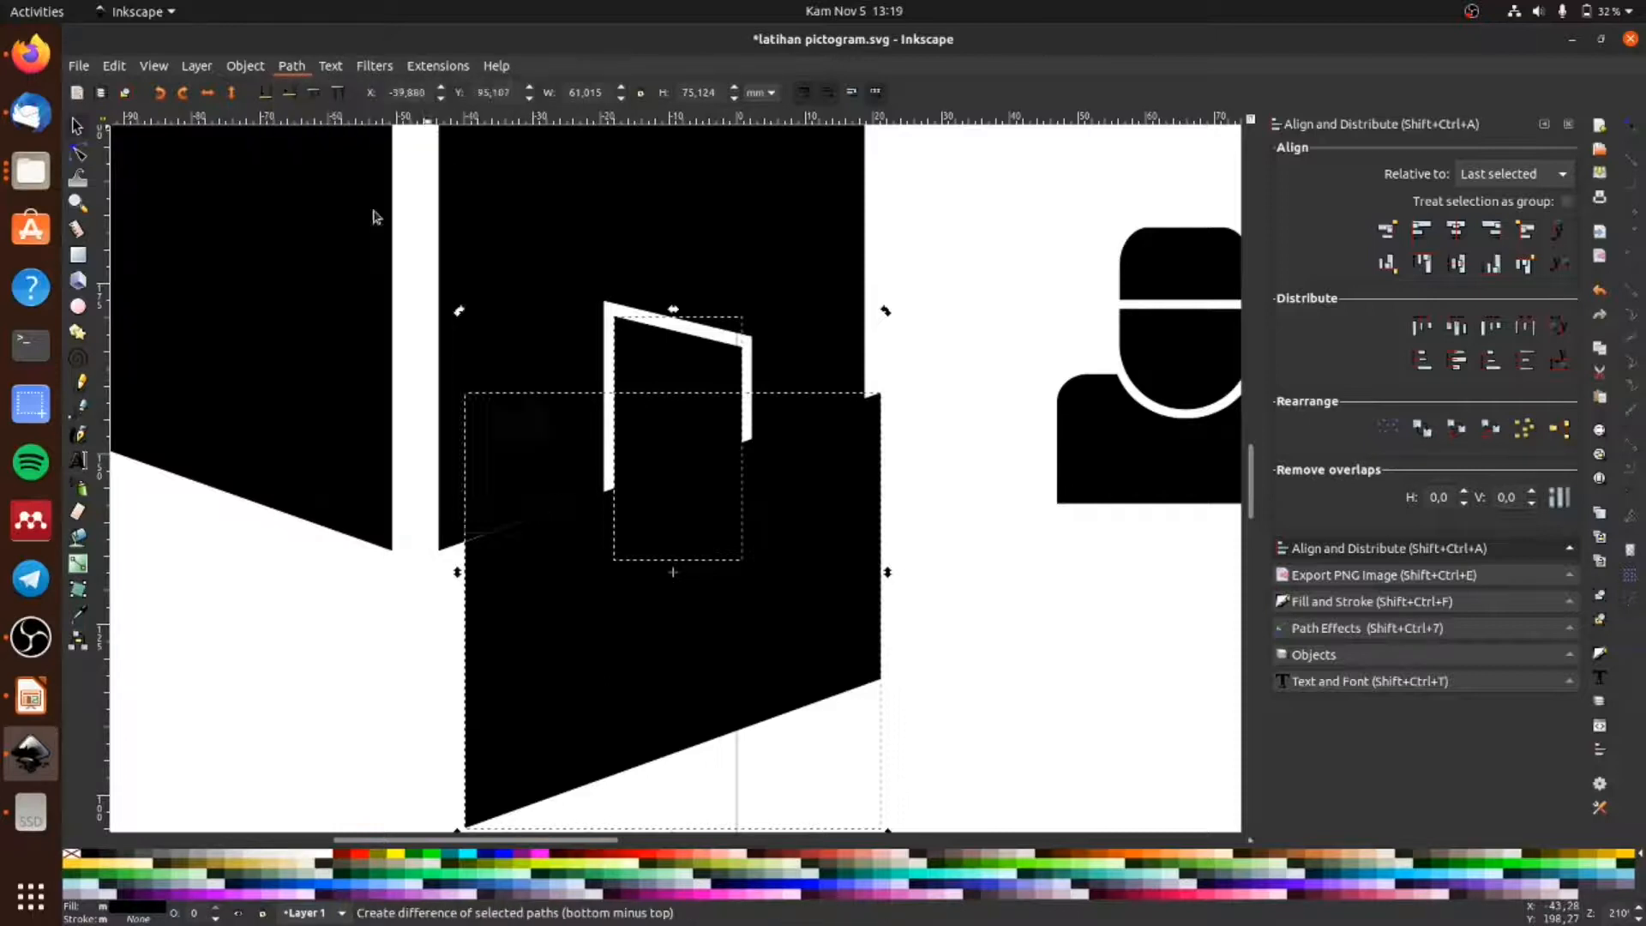
pyautogui.click(883, 654)
# Step: Move the whole Kaaba onto the page below the copied capped man and scale it to about 41.2 by 30.1 mm
pyautogui.scroll(-4, 503, 321)
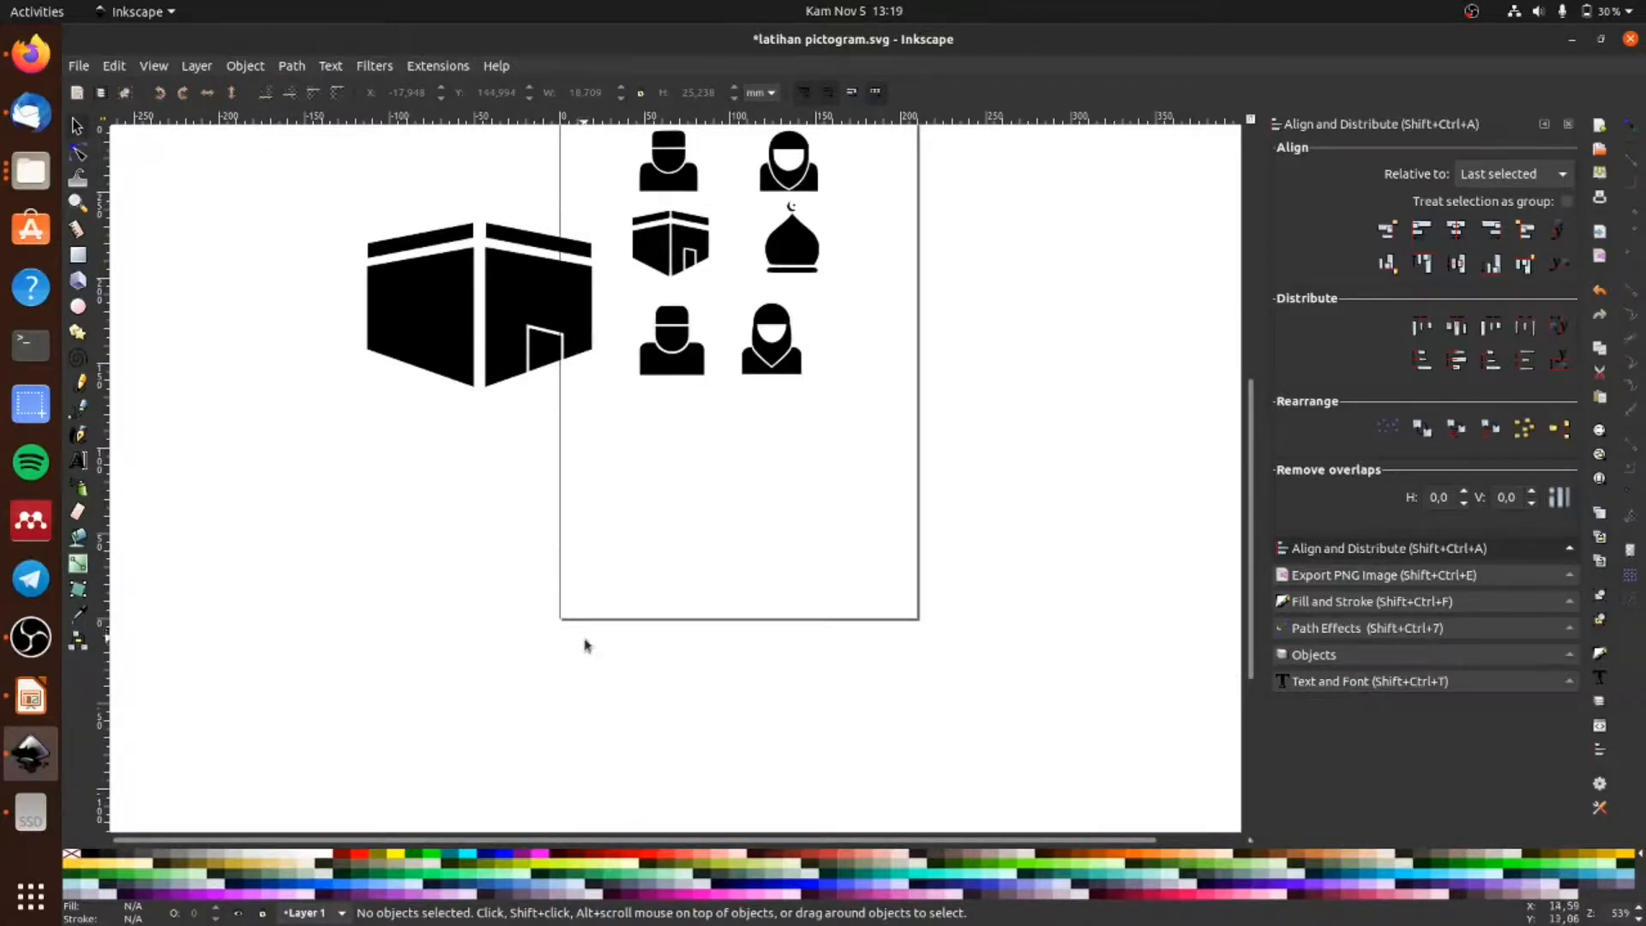
pyautogui.moveTo(287, 197); pyautogui.dragTo(610, 460)
pyautogui.moveTo(574, 355); pyautogui.dragTo(832, 555)
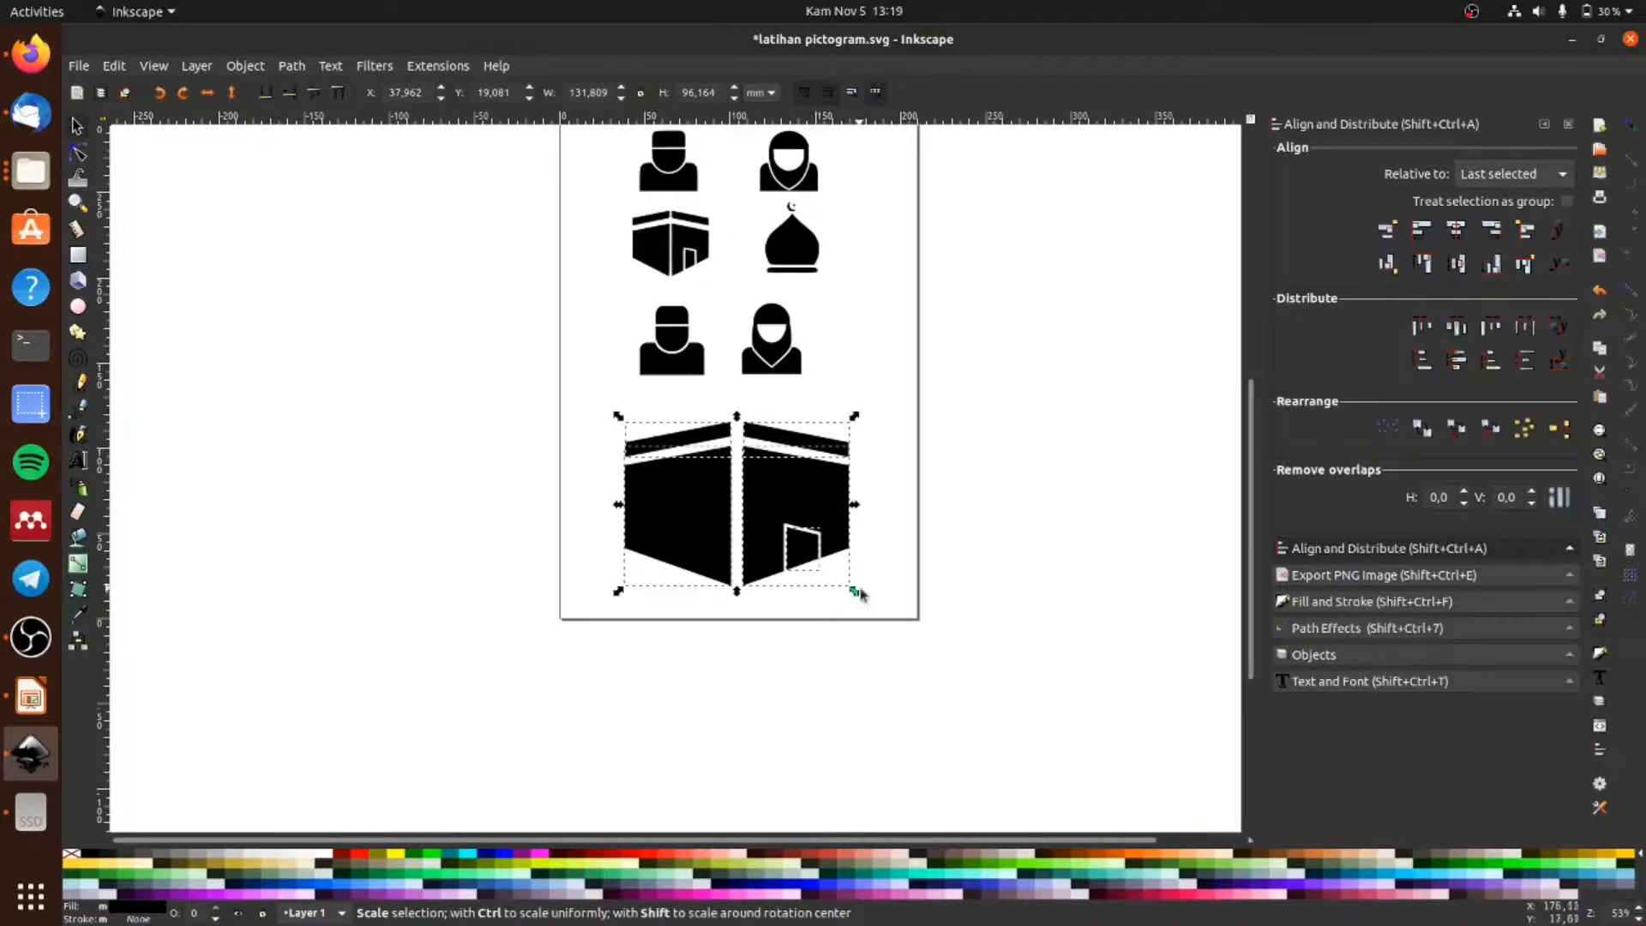
pyautogui.moveTo(853, 592); pyautogui.dragTo(696, 436)
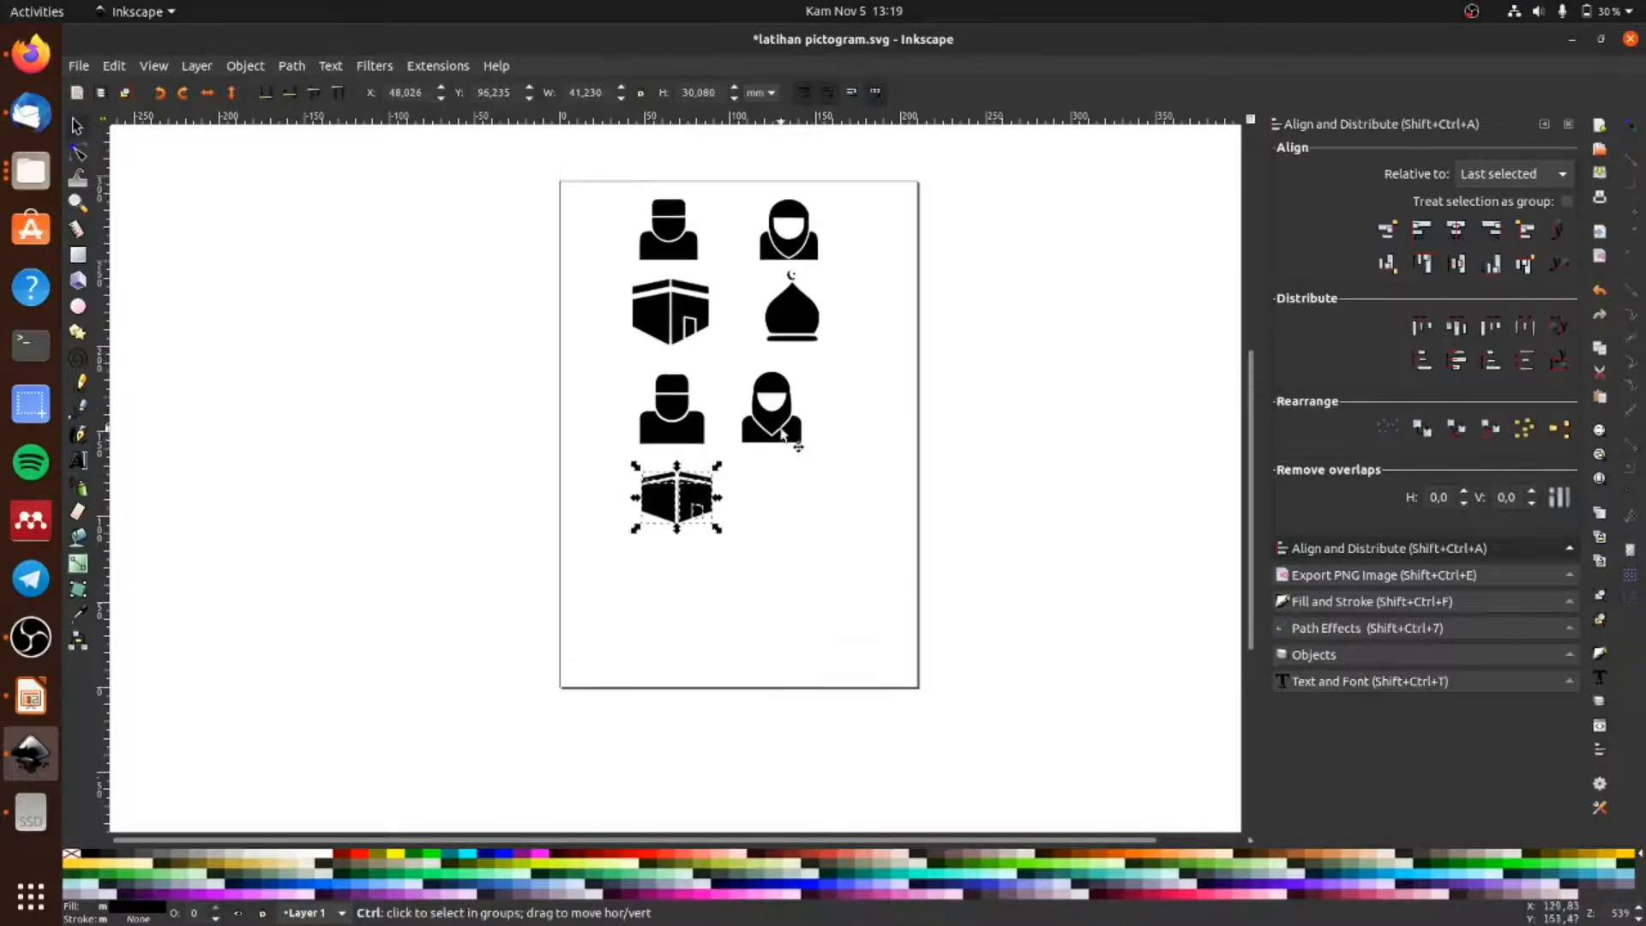
pyautogui.scroll(1, 793, 197)
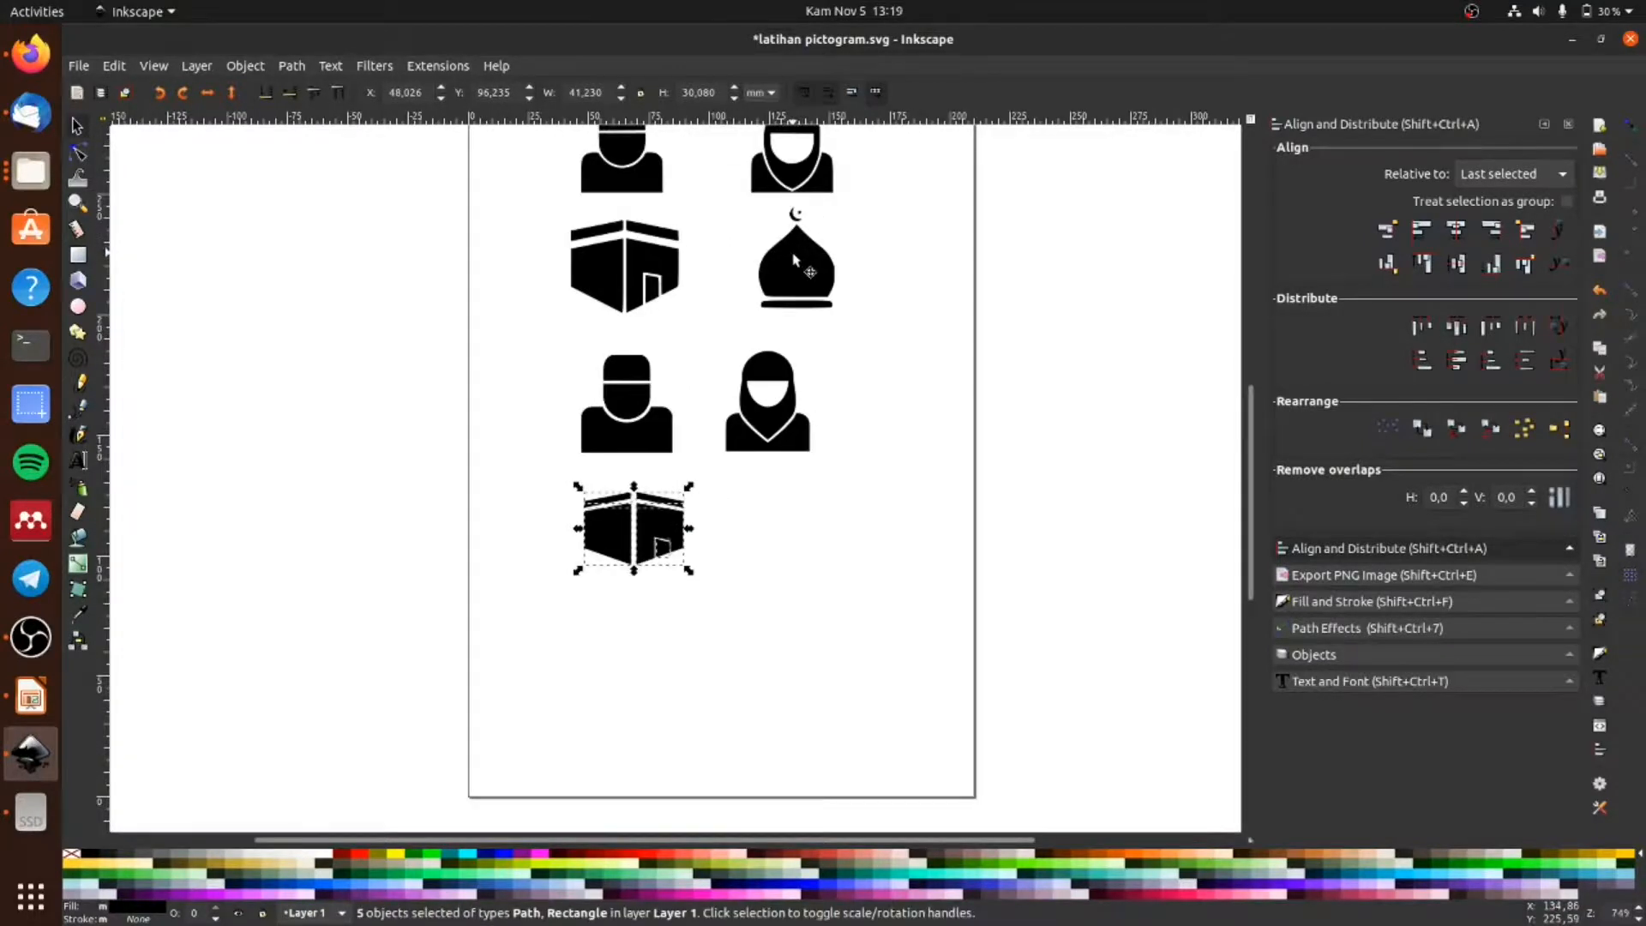
pyautogui.click(302, 302)
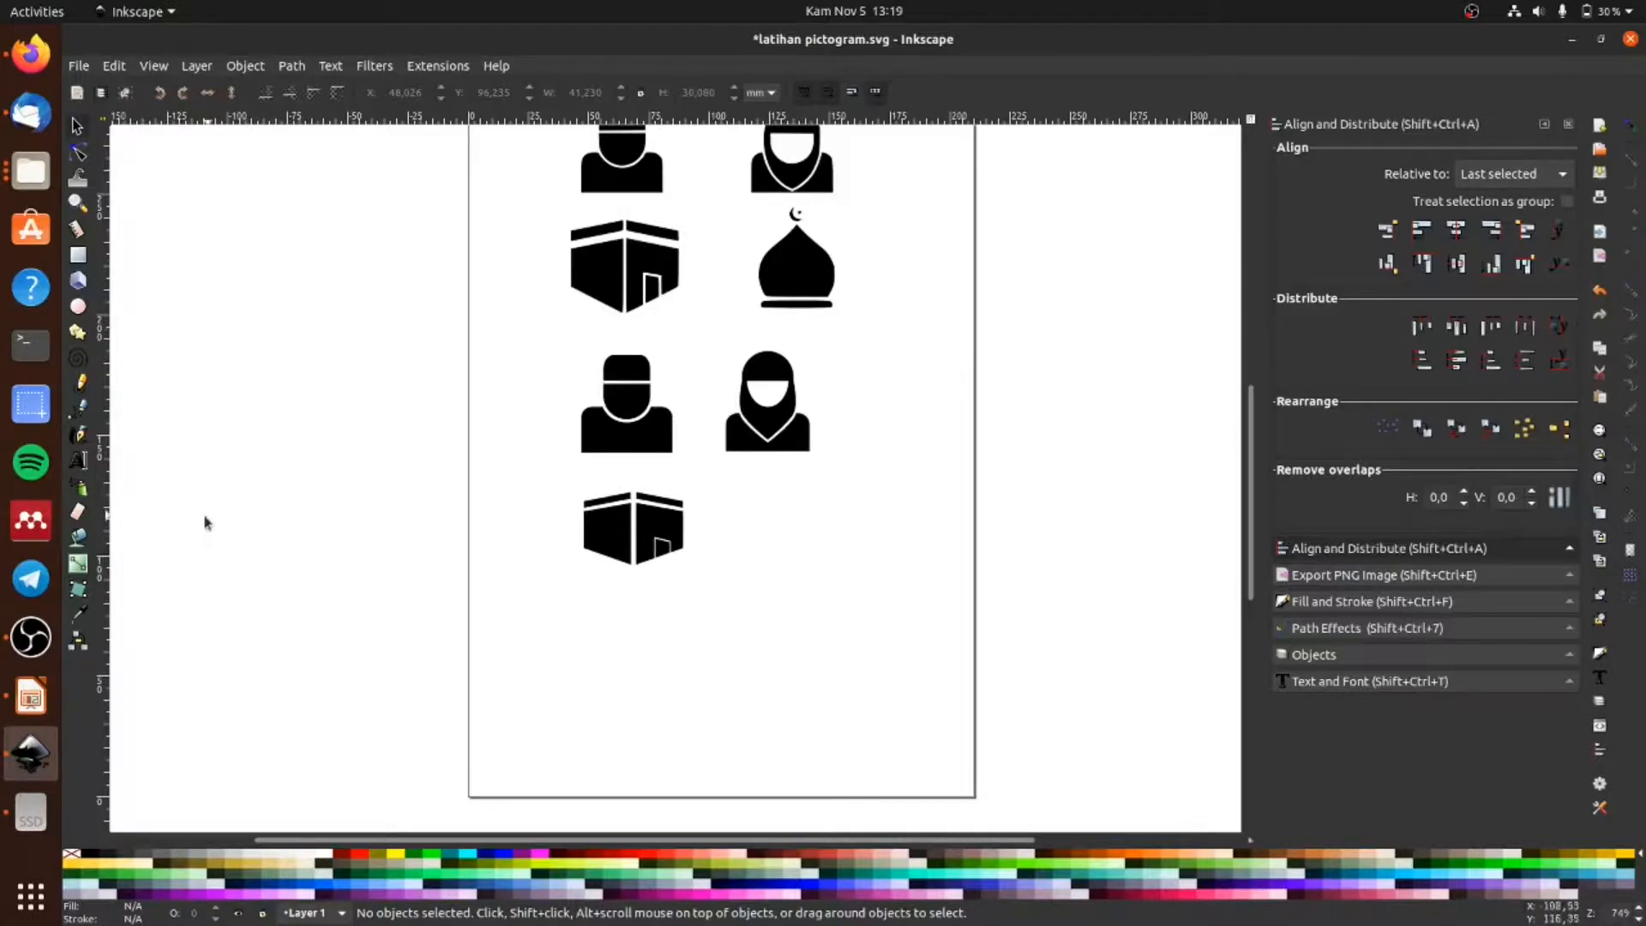
# Step: Draw a rectangle about 60.1 by 86.5 mm in the empty area beside the page for the mosque dome
pyautogui.click(79, 333)
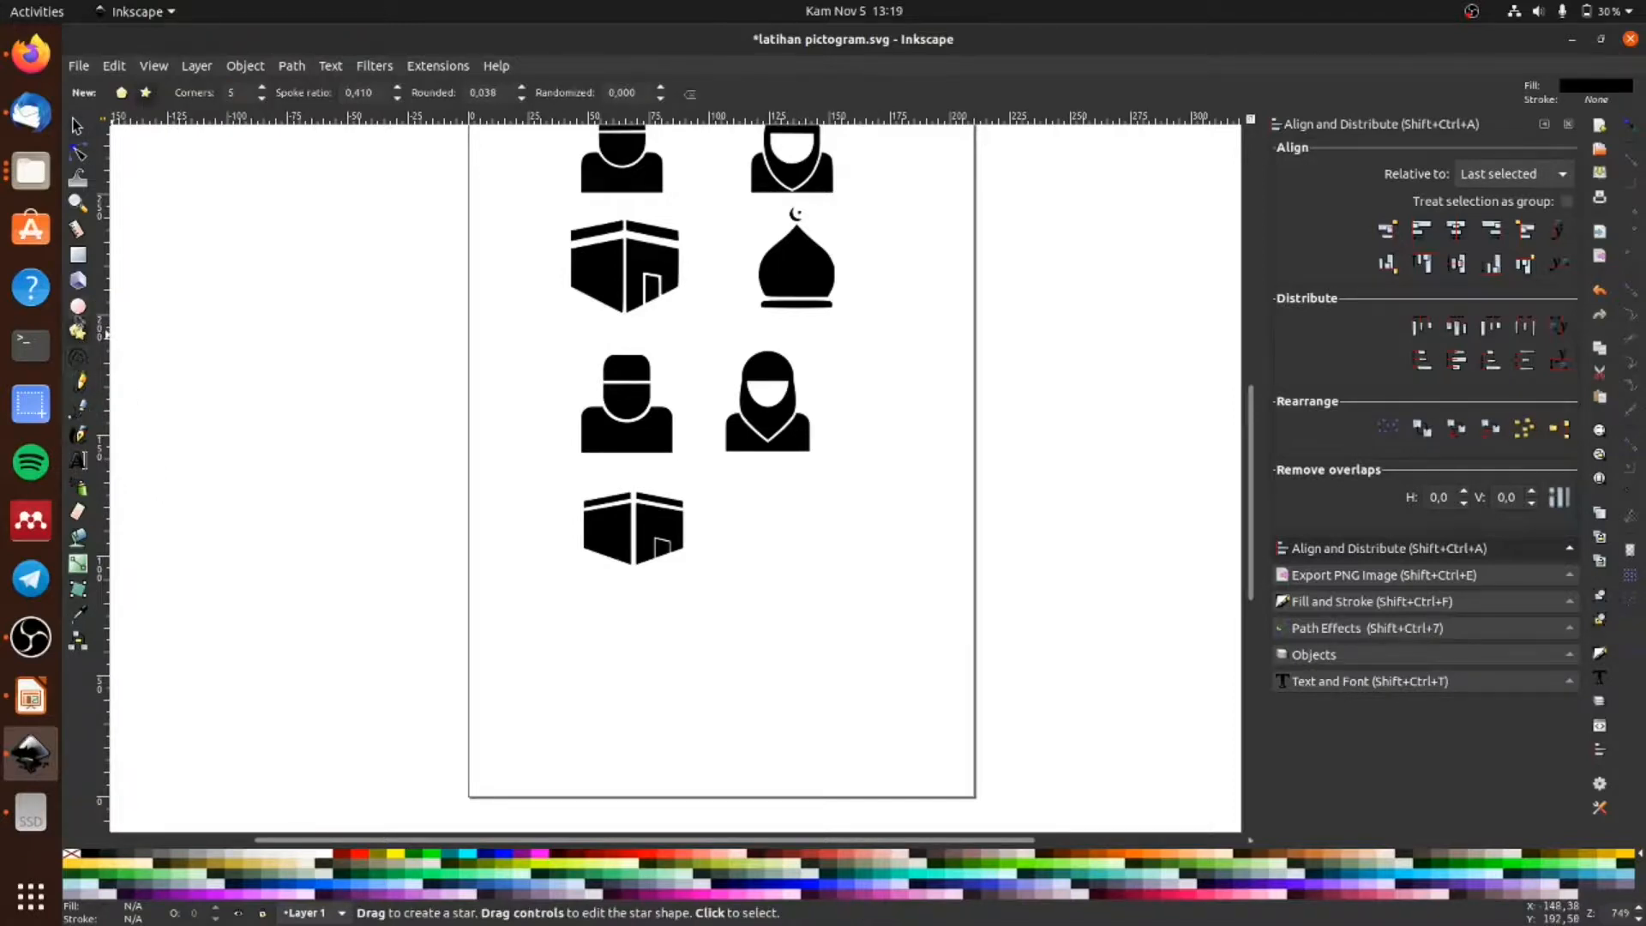
pyautogui.click(79, 258)
pyautogui.moveTo(230, 289)
pyautogui.mouseDown()
pyautogui.moveTo(296, 415)
pyautogui.moveTo(346, 442)
pyautogui.moveTo(376, 497)
pyautogui.mouseUp()
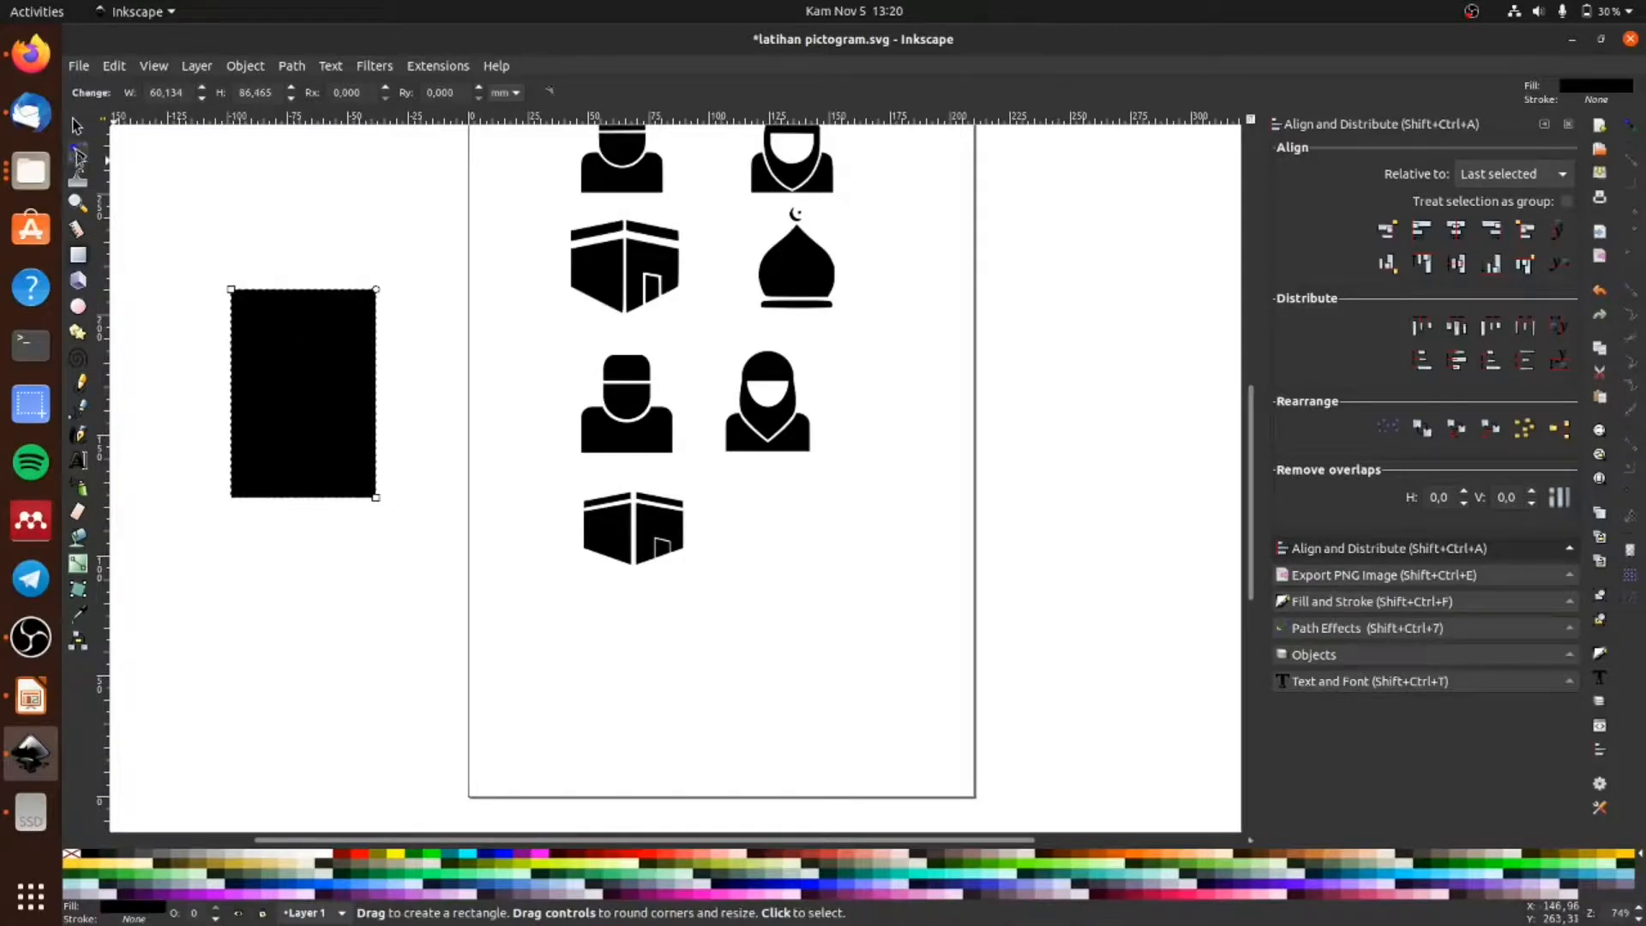
# Step: Convert the dome rectangle to a path so its nodes can be edited
pyautogui.click(77, 154)
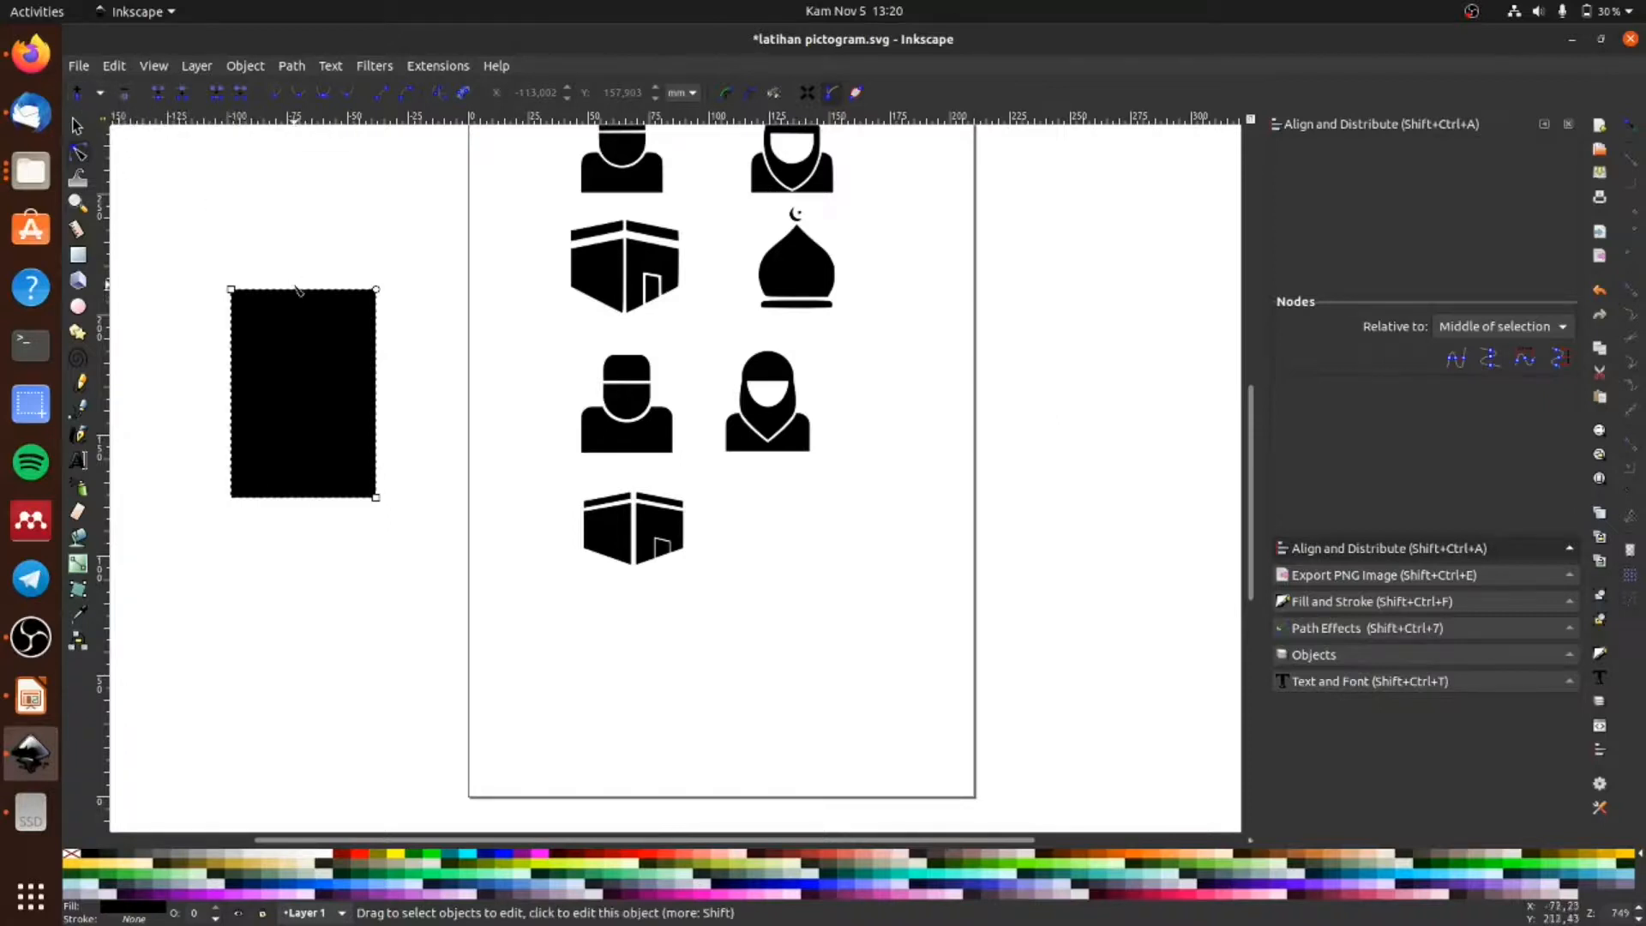
pyautogui.click(77, 126)
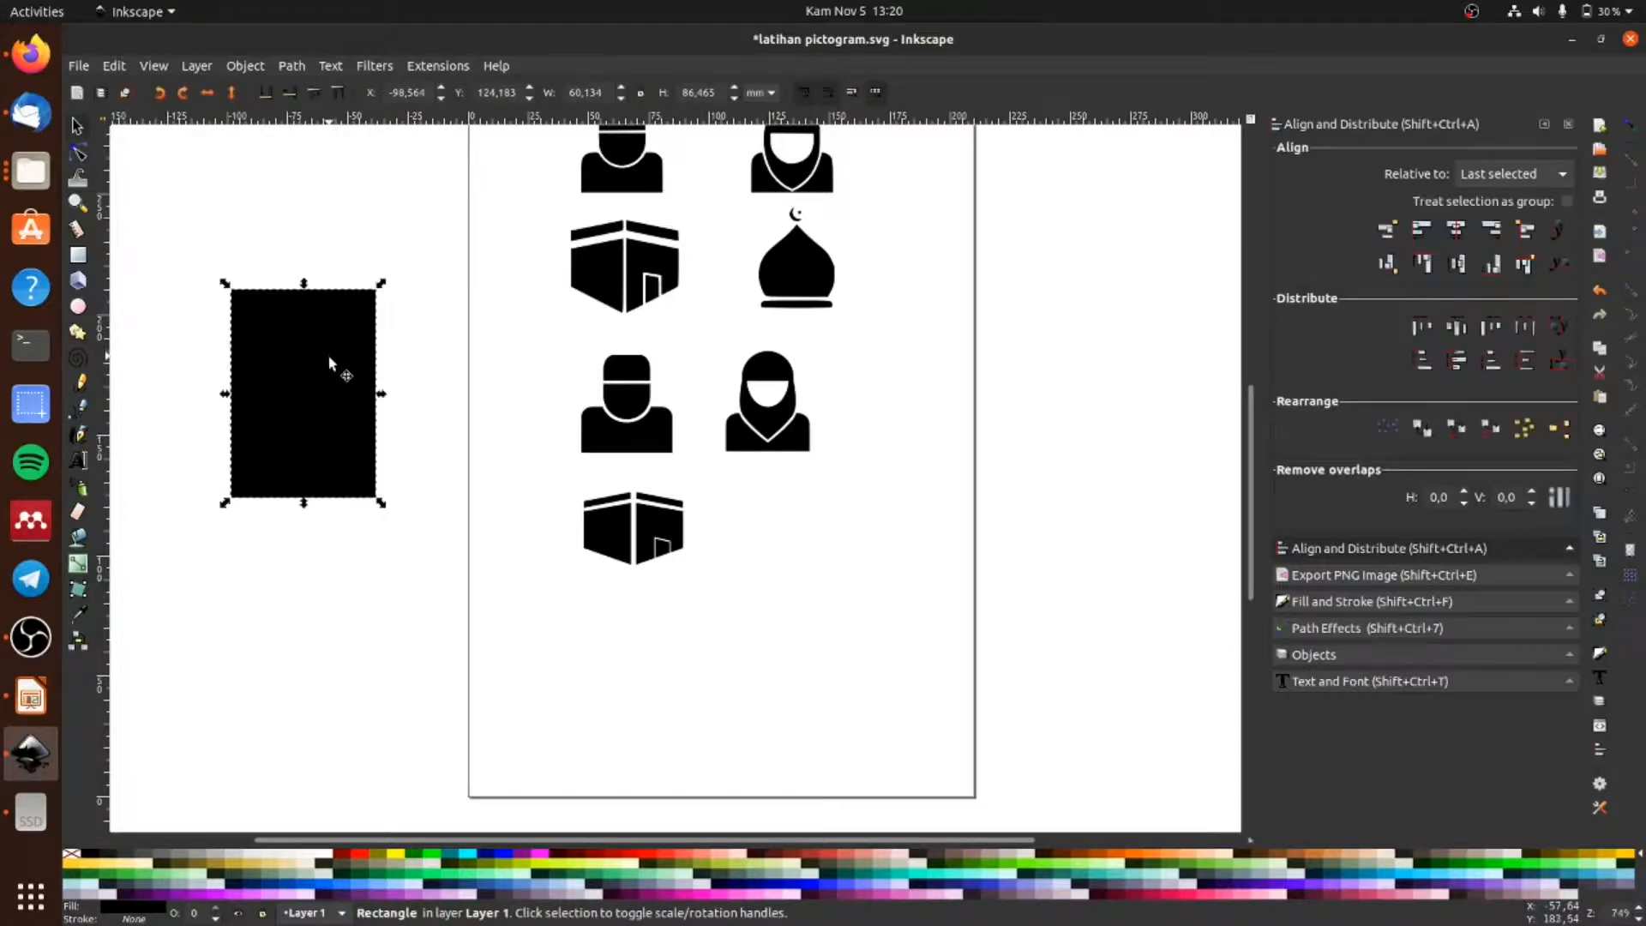
pyautogui.click(322, 224)
pyautogui.click(325, 395)
pyautogui.click(290, 69)
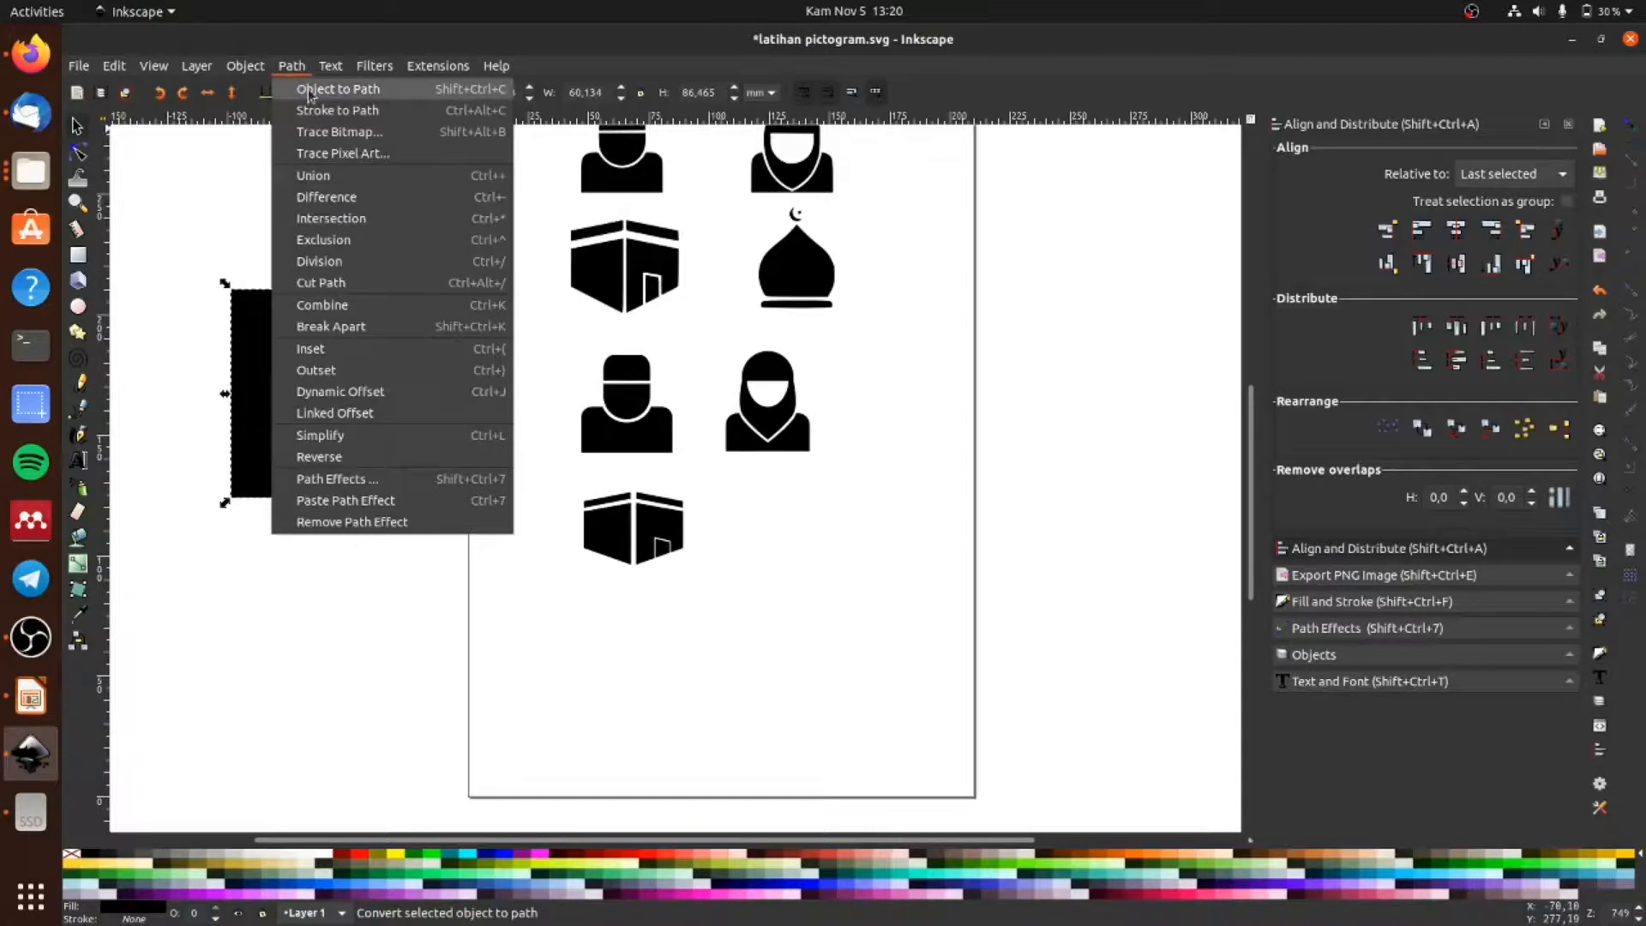
pyautogui.click(308, 93)
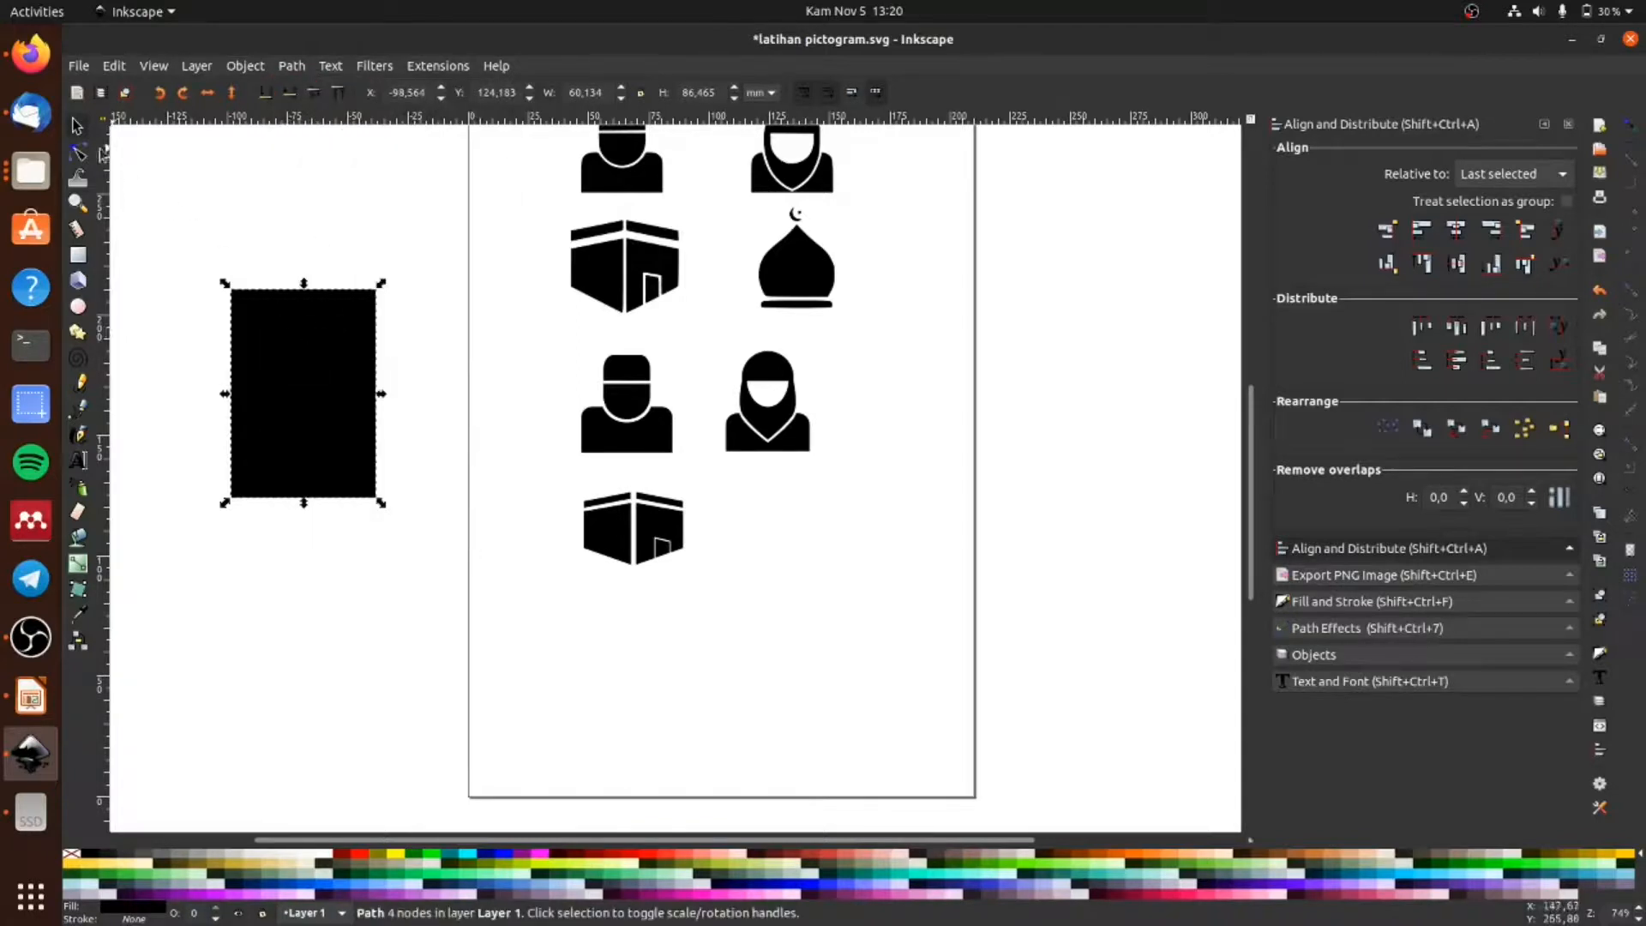
# Step: Insert a node midway along the dome path's upper edge, keeping the edge straight
pyautogui.click(78, 153)
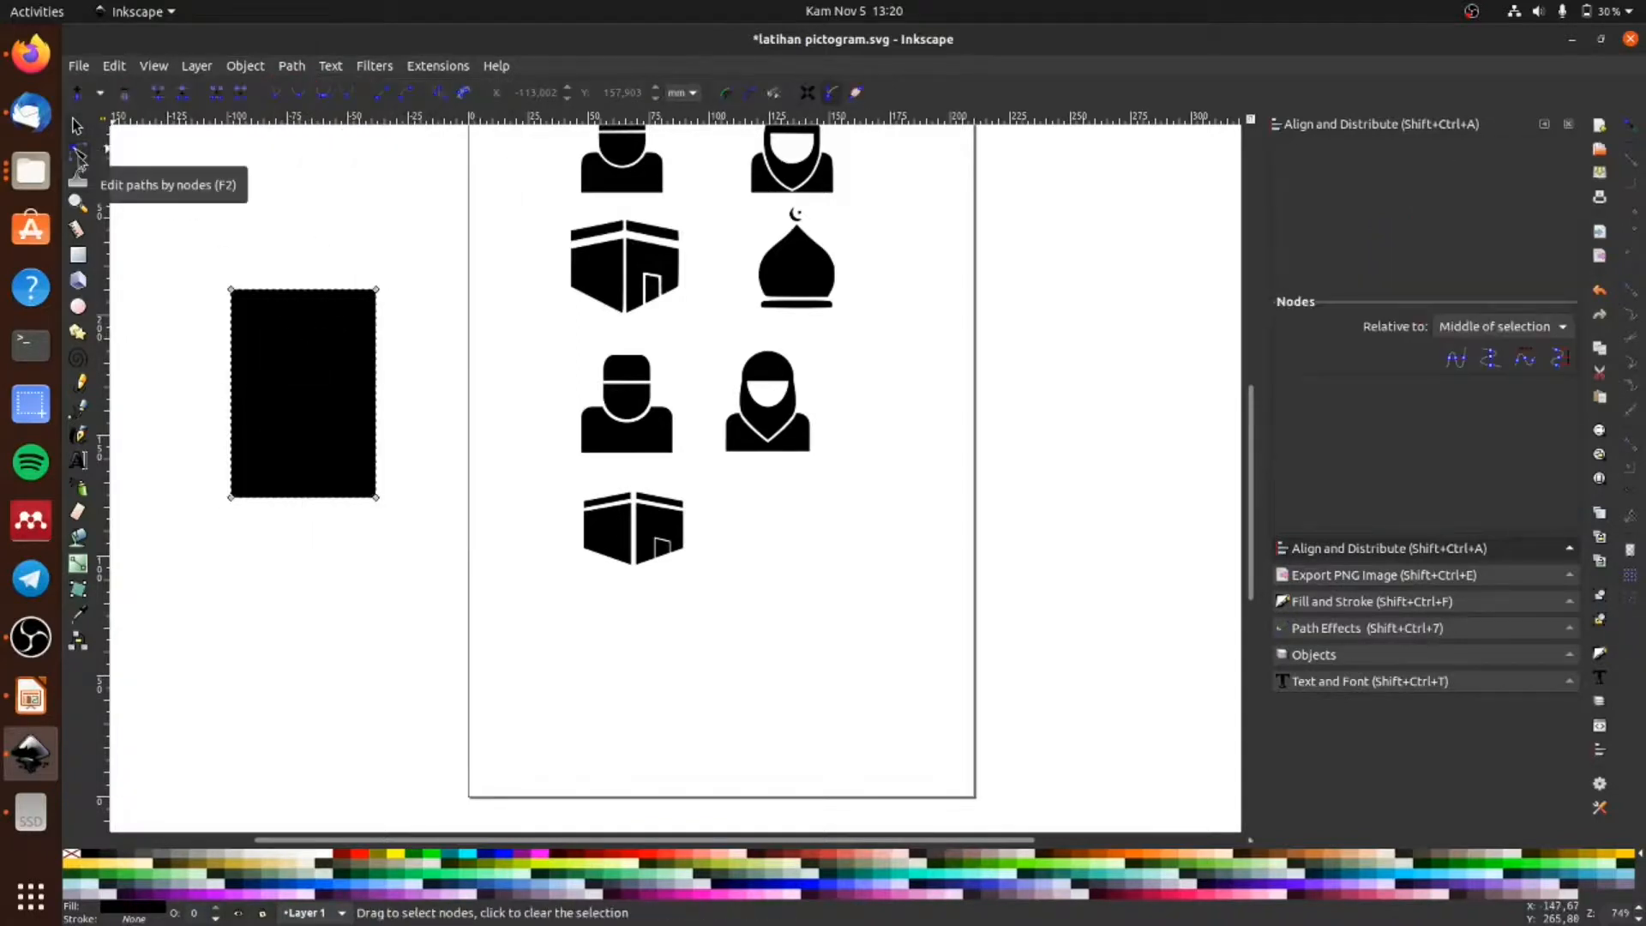
pyautogui.click(314, 306)
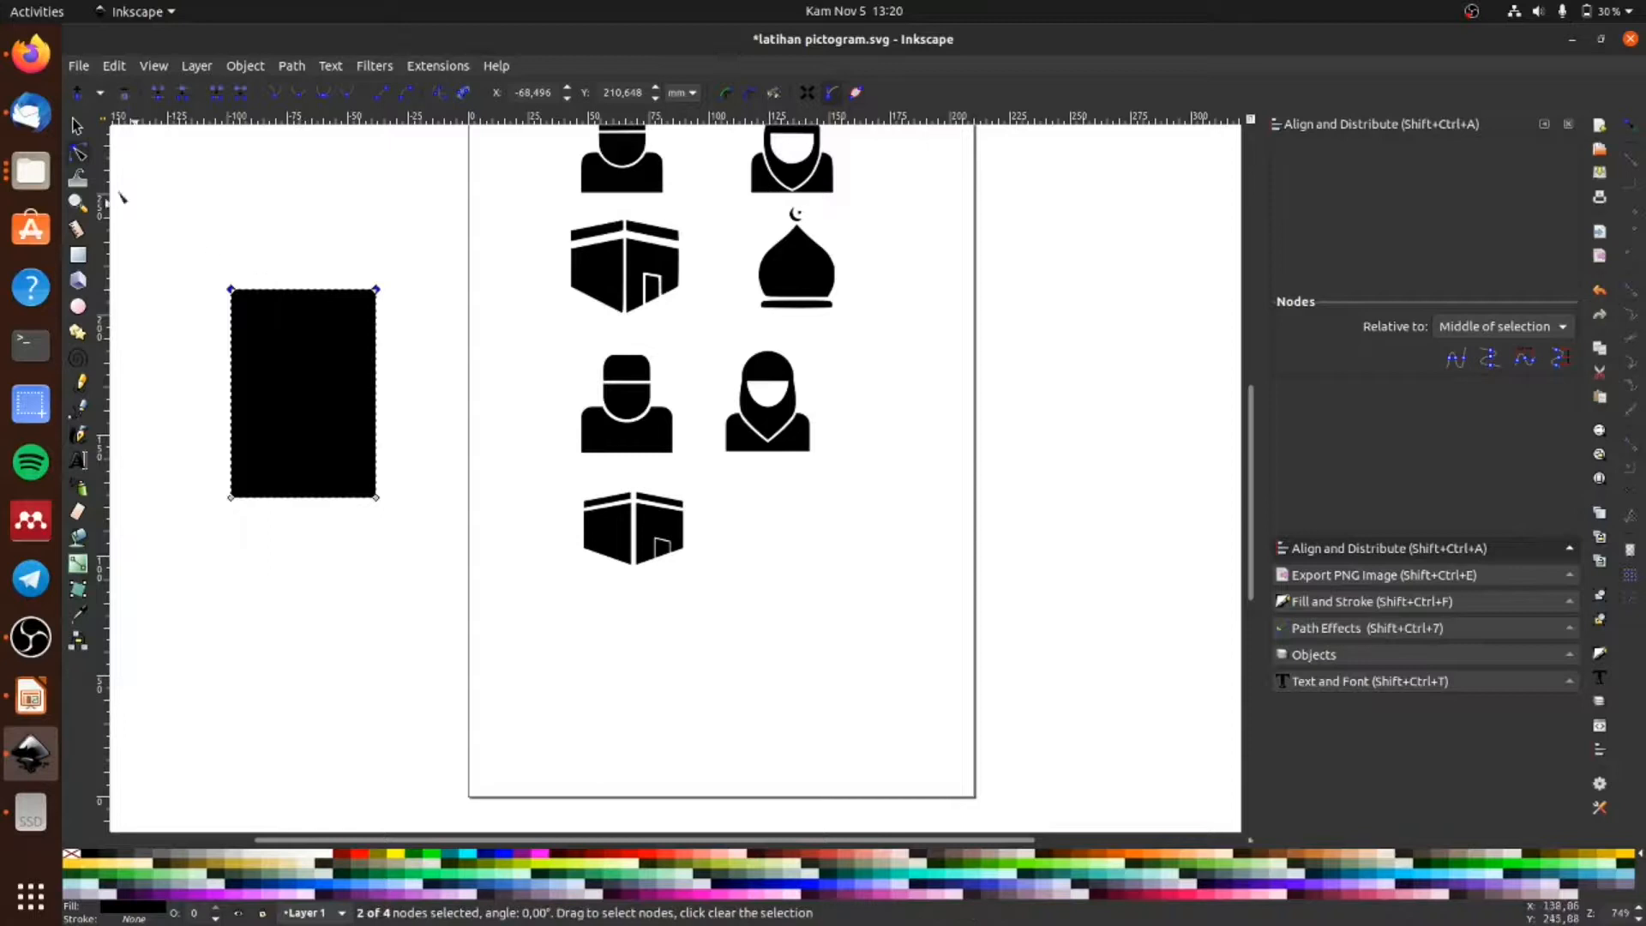
pyautogui.click(79, 92)
pyautogui.moveTo(306, 295); pyautogui.dragTo(304, 254)
pyautogui.hotkey('ctrl', 'z')
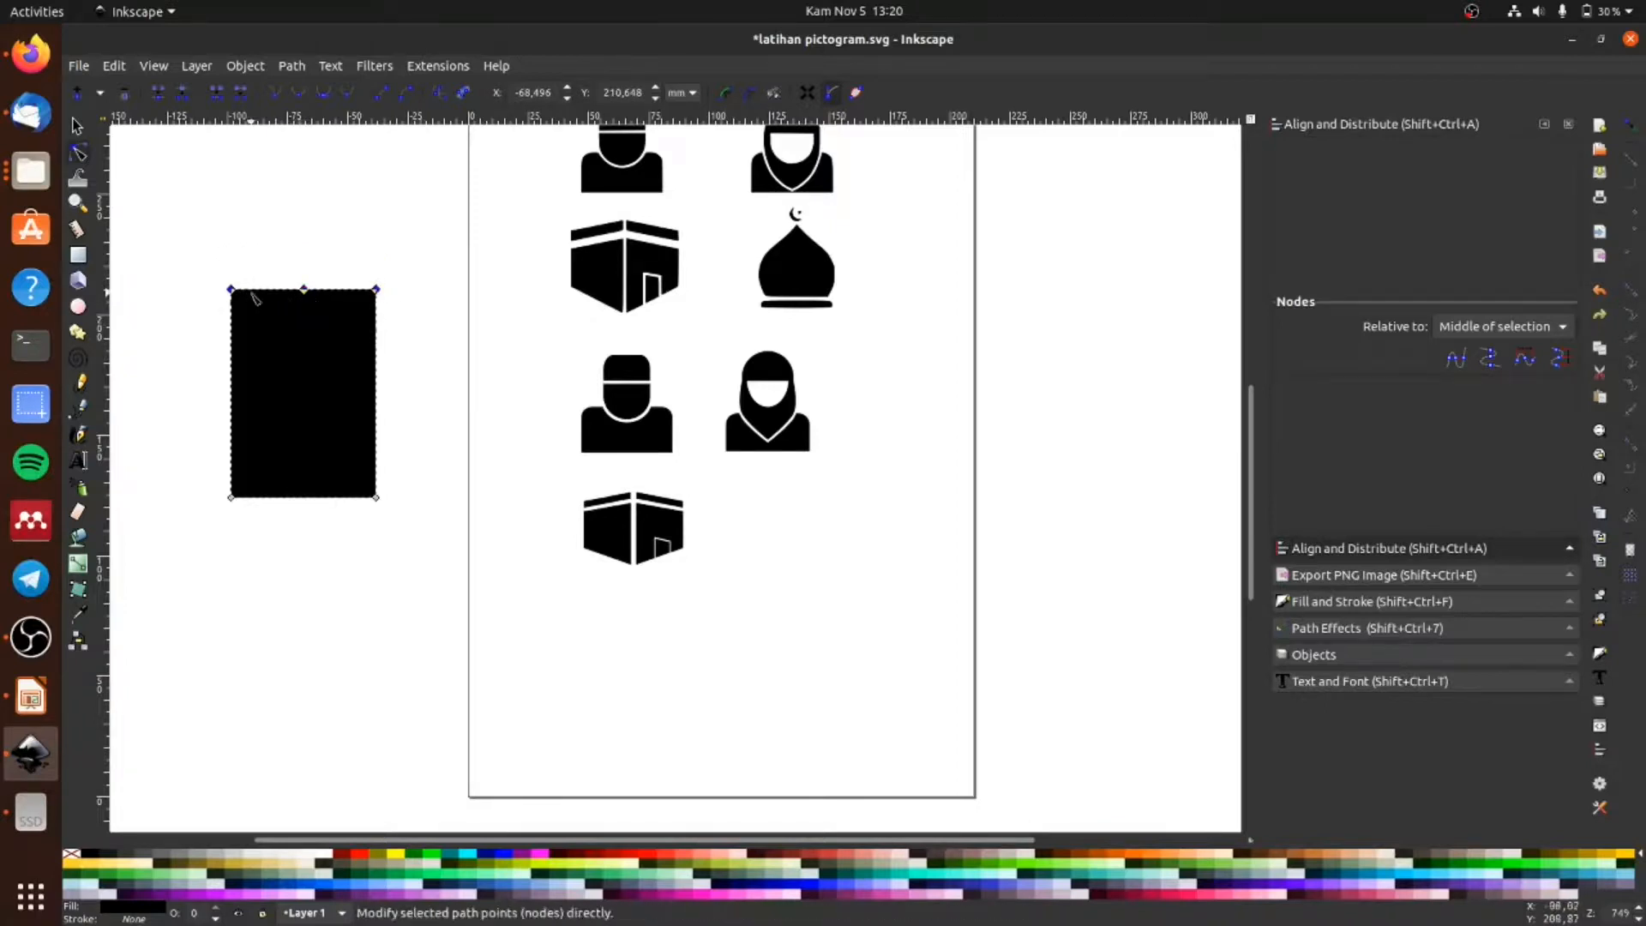
# Step: Raise the upper edge's middle node straight up to Y about 229.8 mm to form the dome's peak
pyautogui.scroll(3, 258, 280)
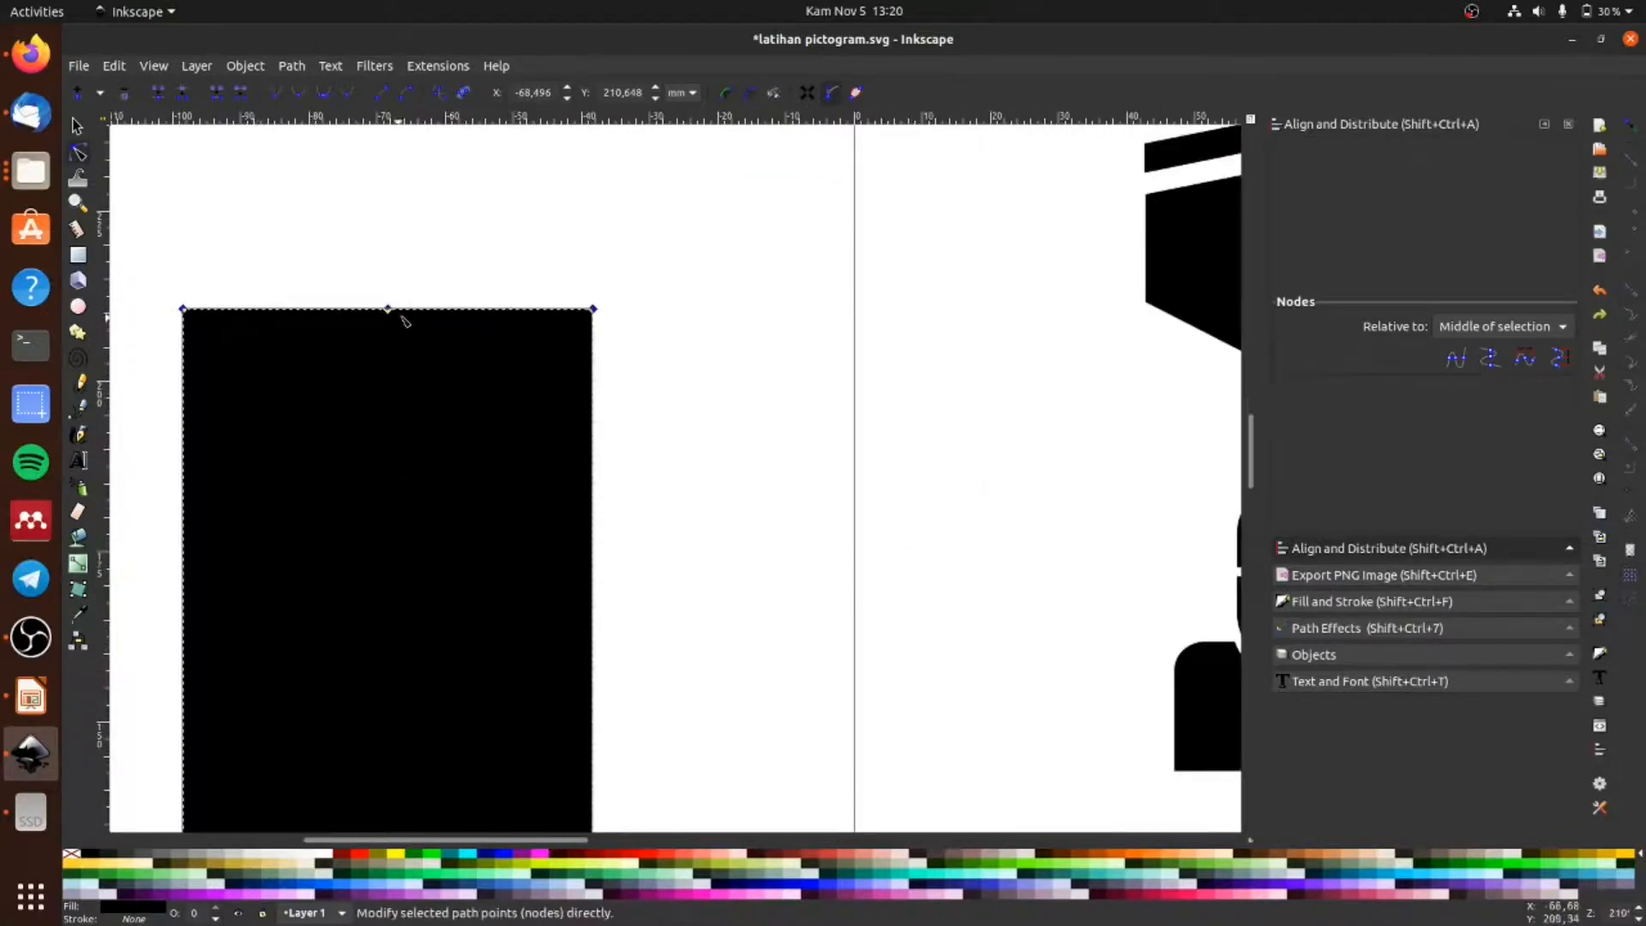
pyautogui.click(486, 263)
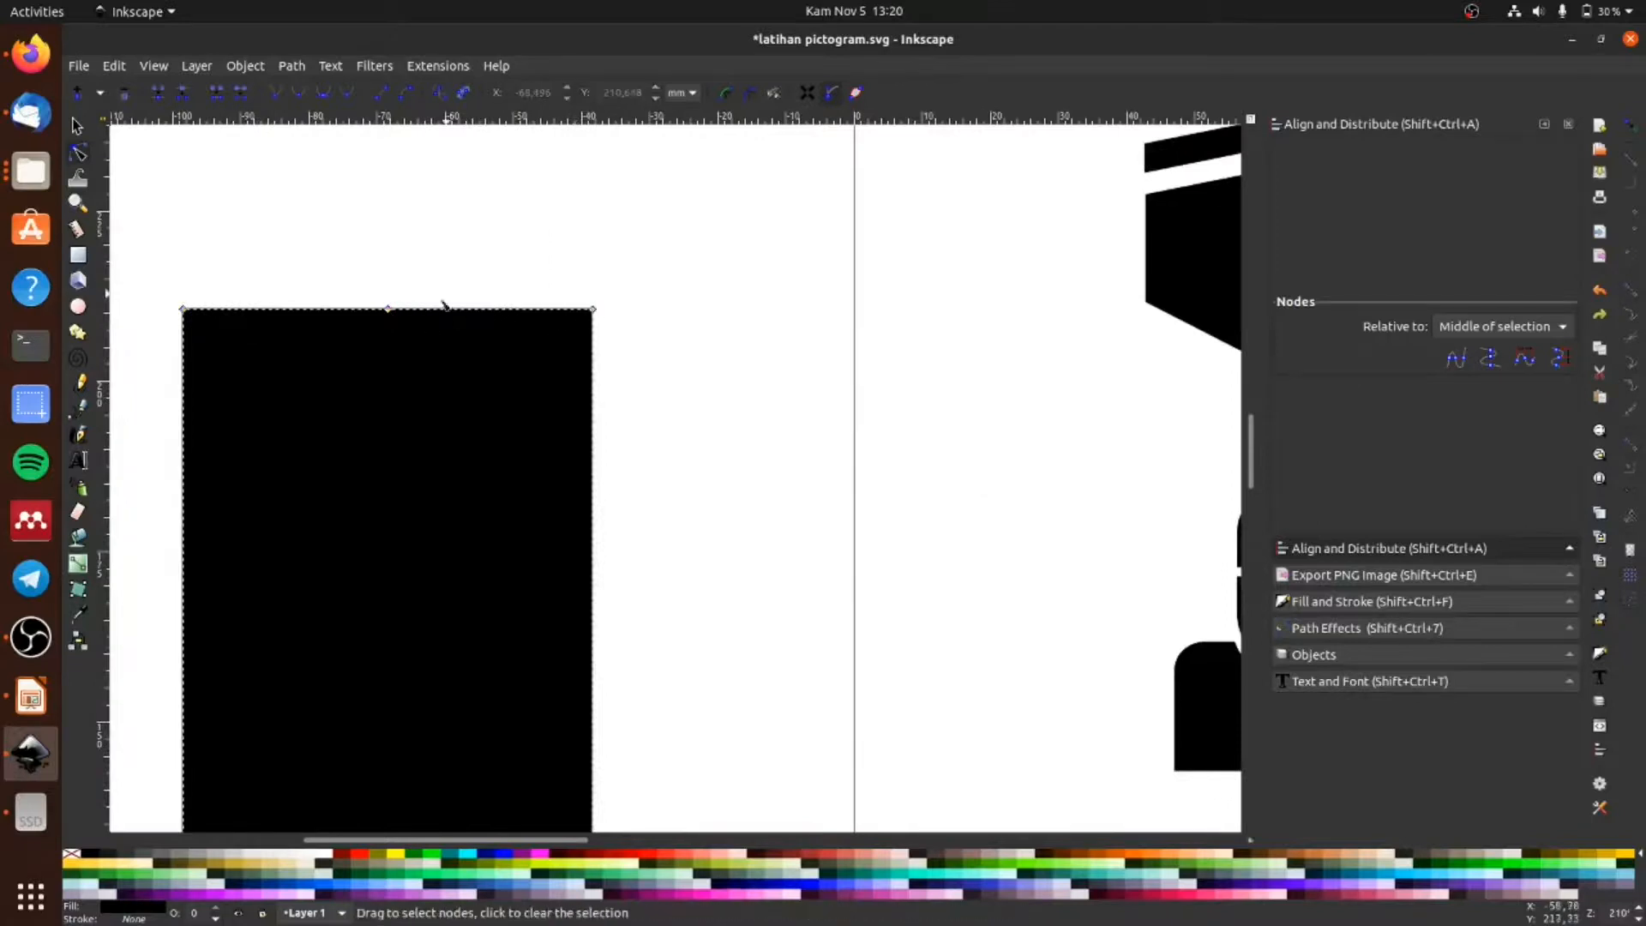
pyautogui.click(390, 311)
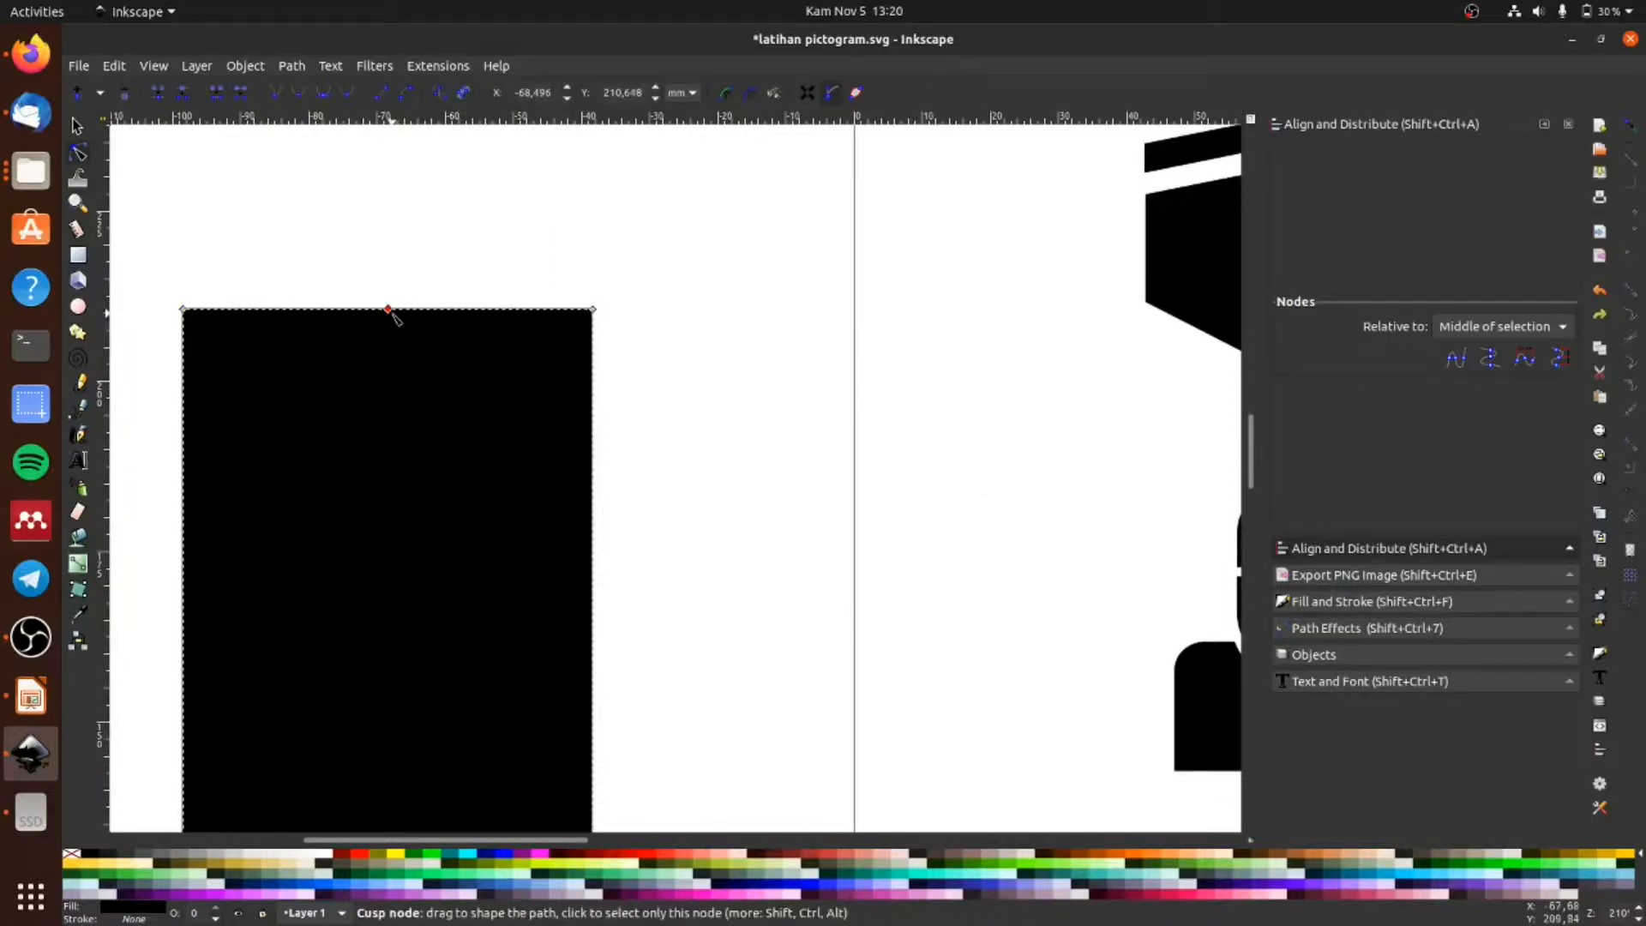
pyautogui.moveTo(390, 311); pyautogui.dragTo(389, 179)
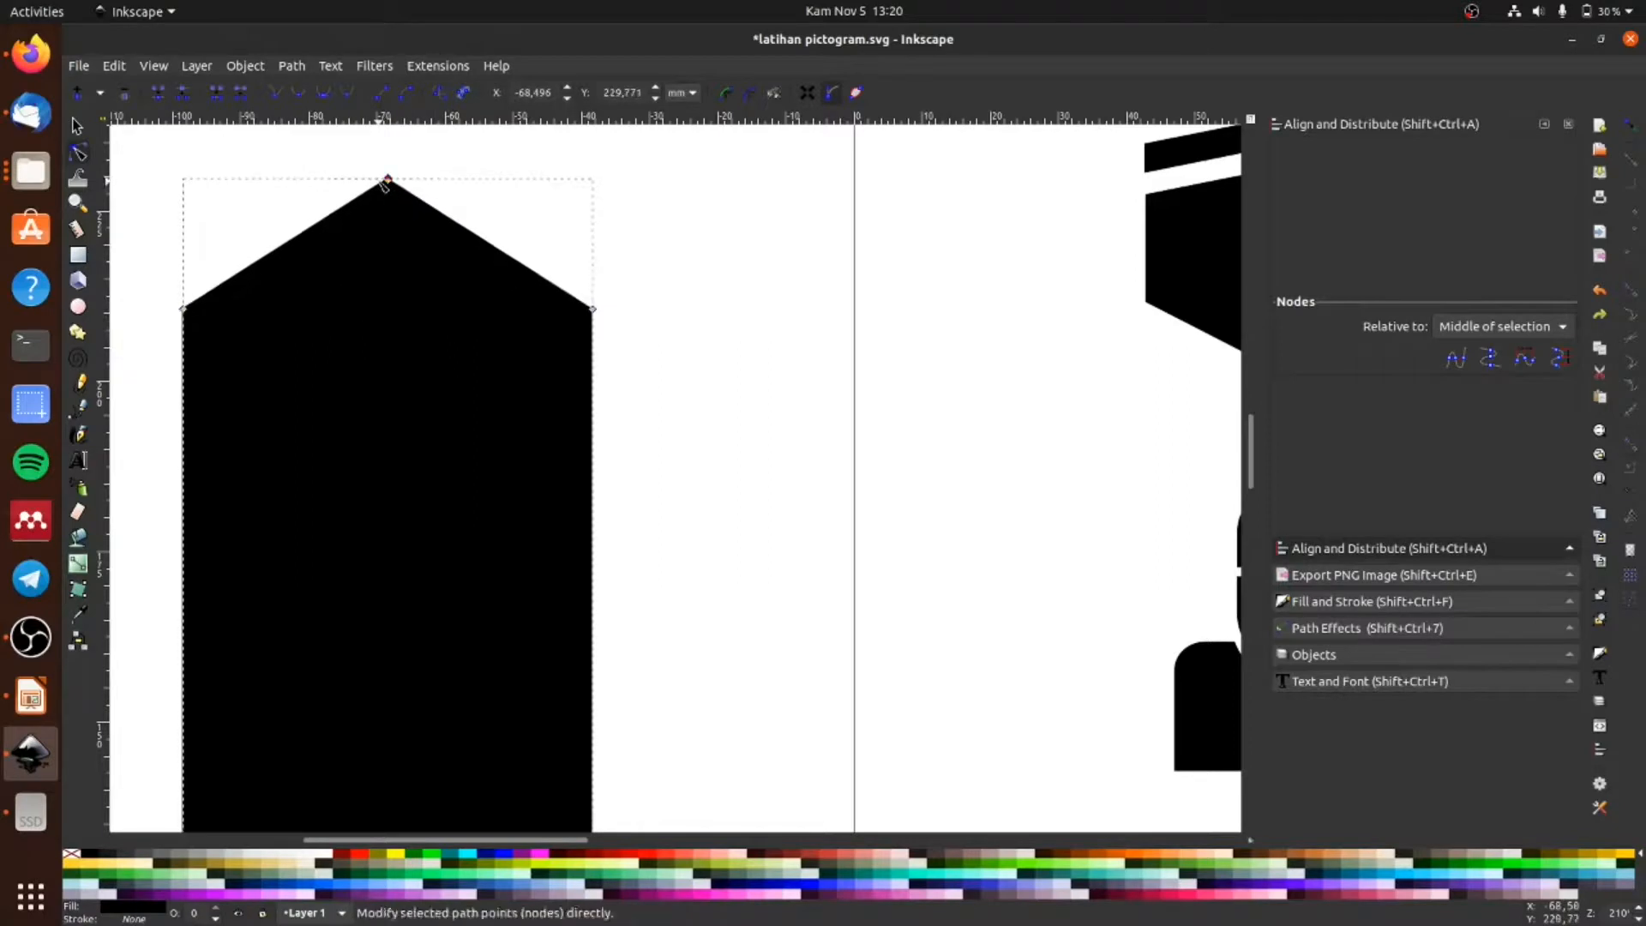
# Step: Raise the dome's peak node straight up to Y about 252.5 mm
pyautogui.scroll(-3, 398, 232)
pyautogui.scroll(4, 471, 257)
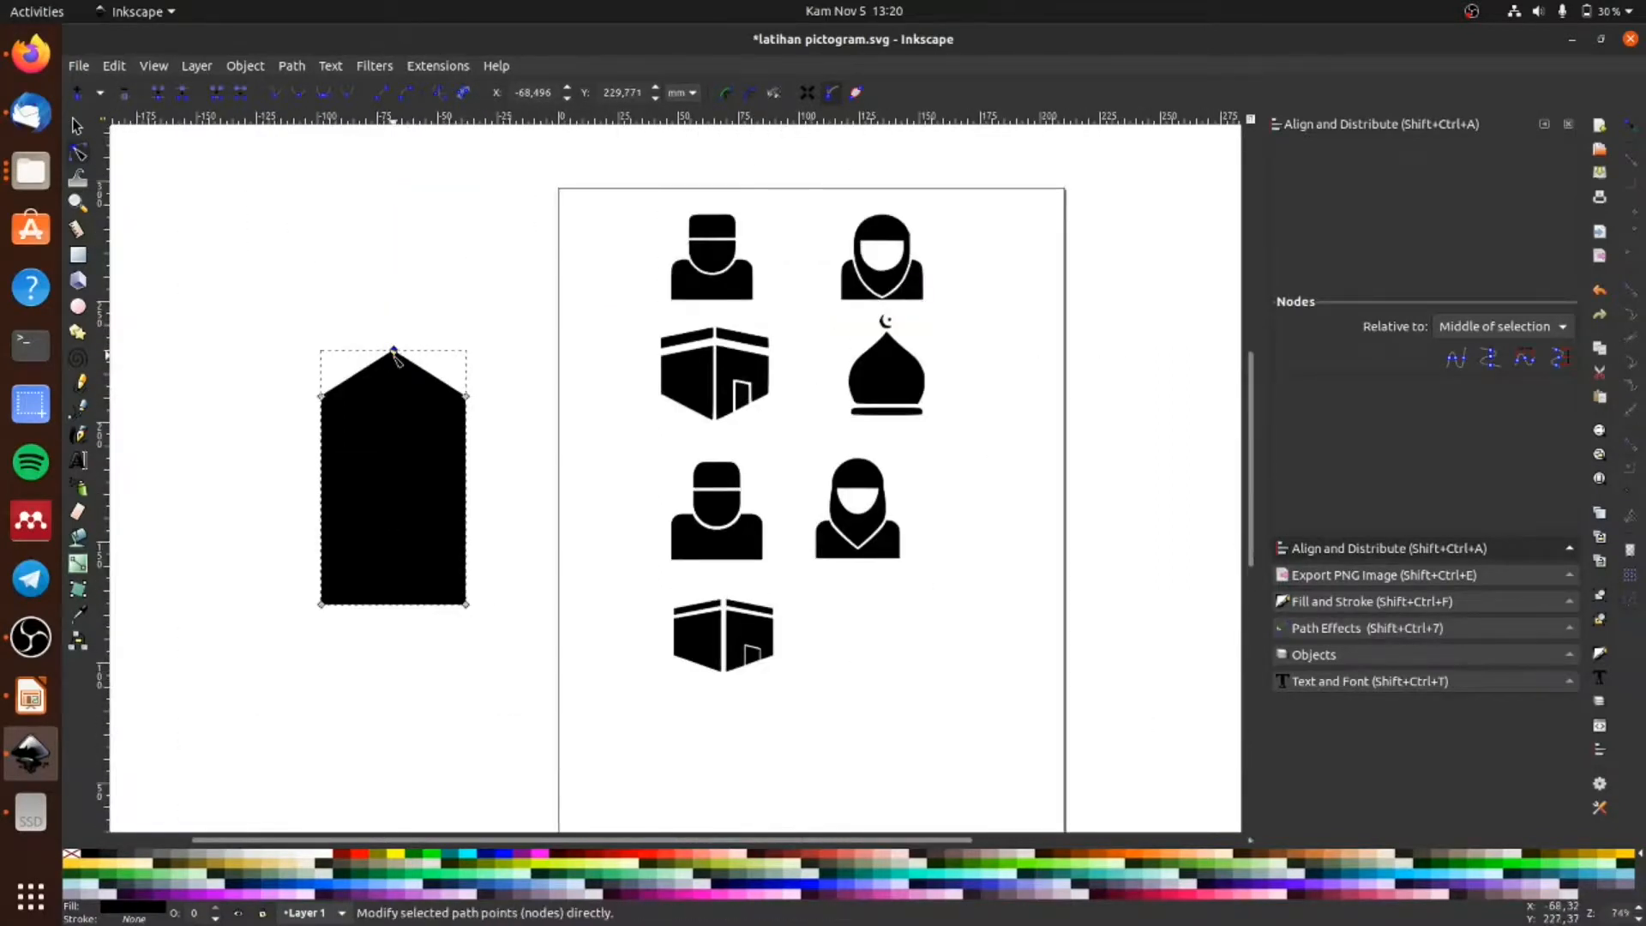
pyautogui.moveTo(394, 350); pyautogui.dragTo(397, 299)
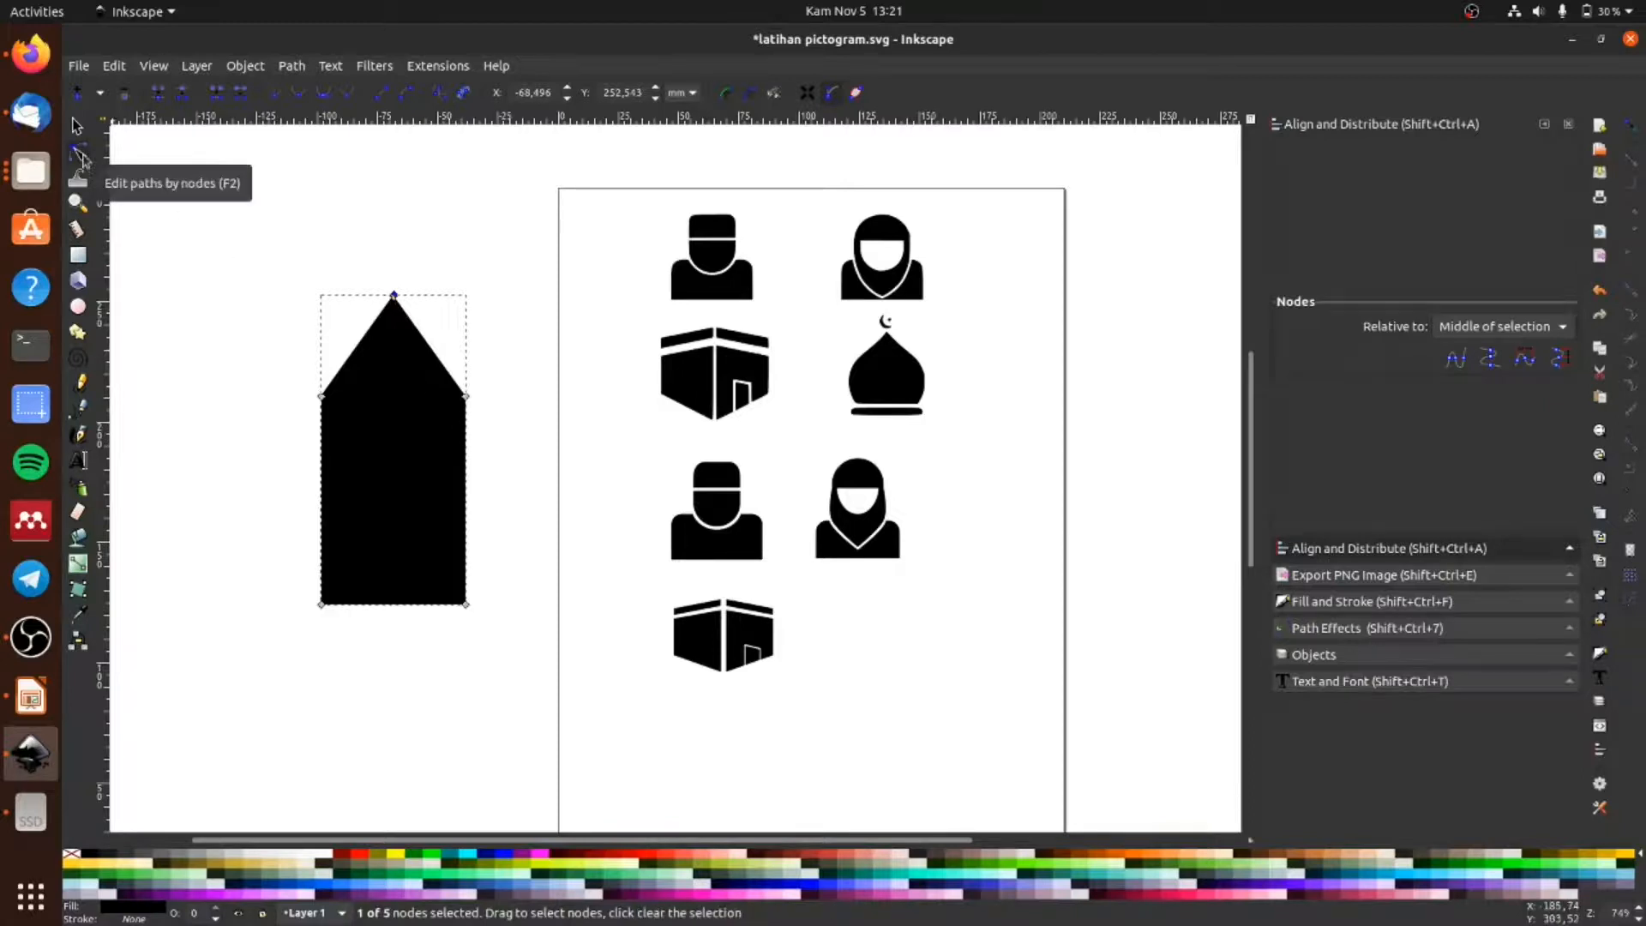
# Step: Try to round the dome path by making its three upper nodes symmetric and pulling in the peak's handle, and undo it
pyautogui.moveTo(241, 249); pyautogui.dragTo(542, 469)
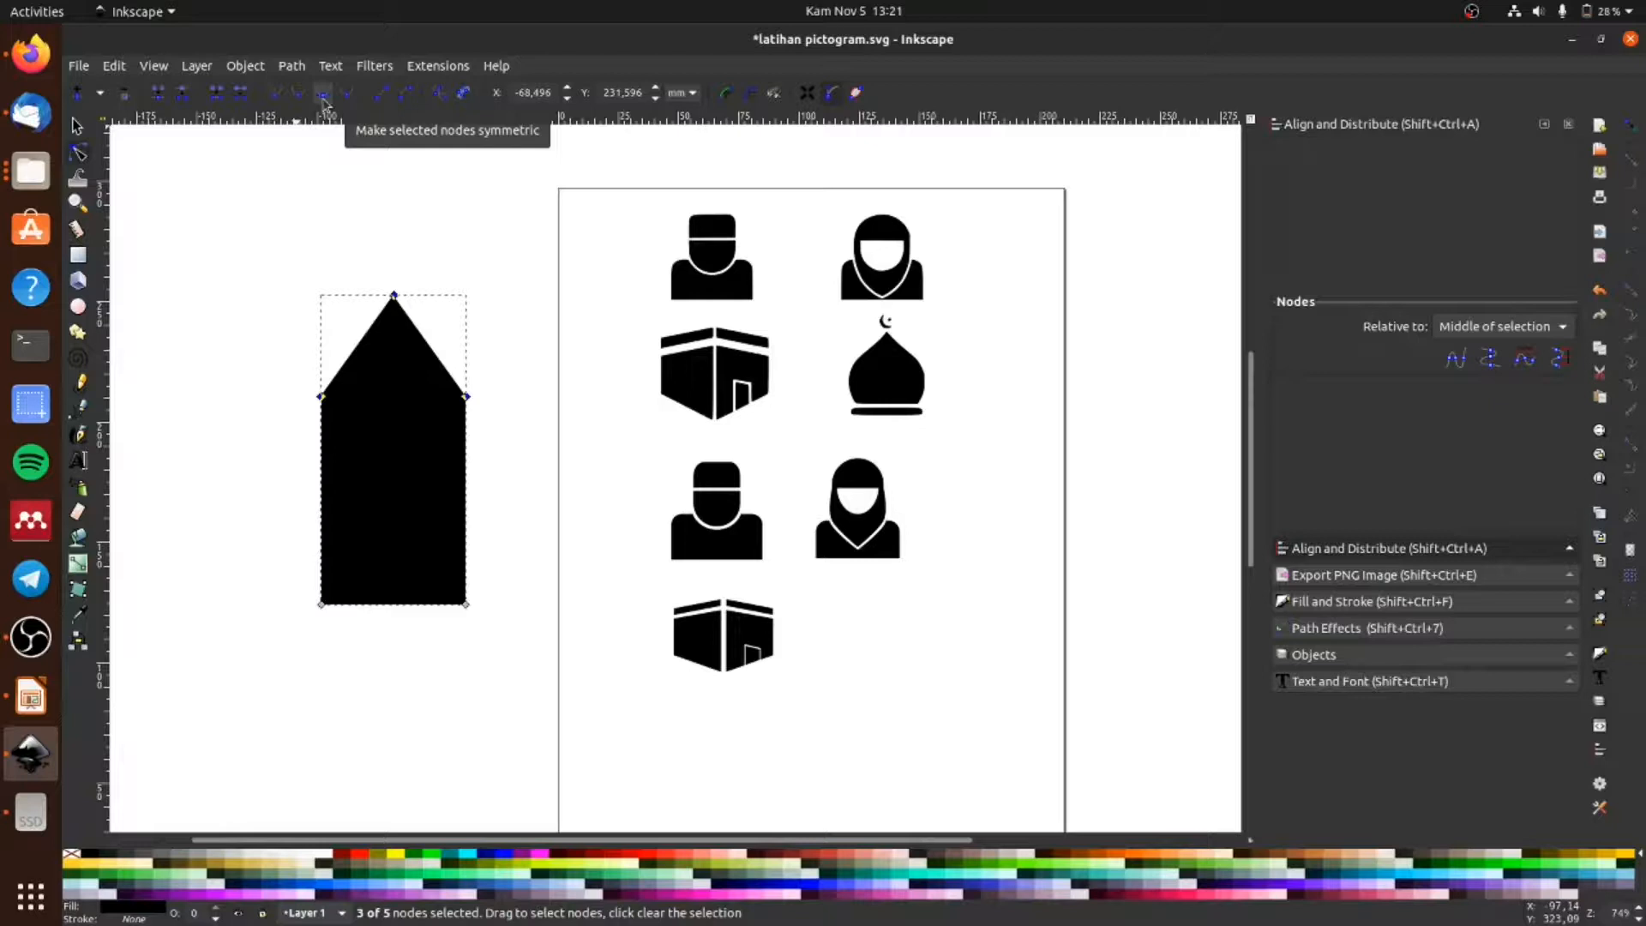
pyautogui.click(323, 92)
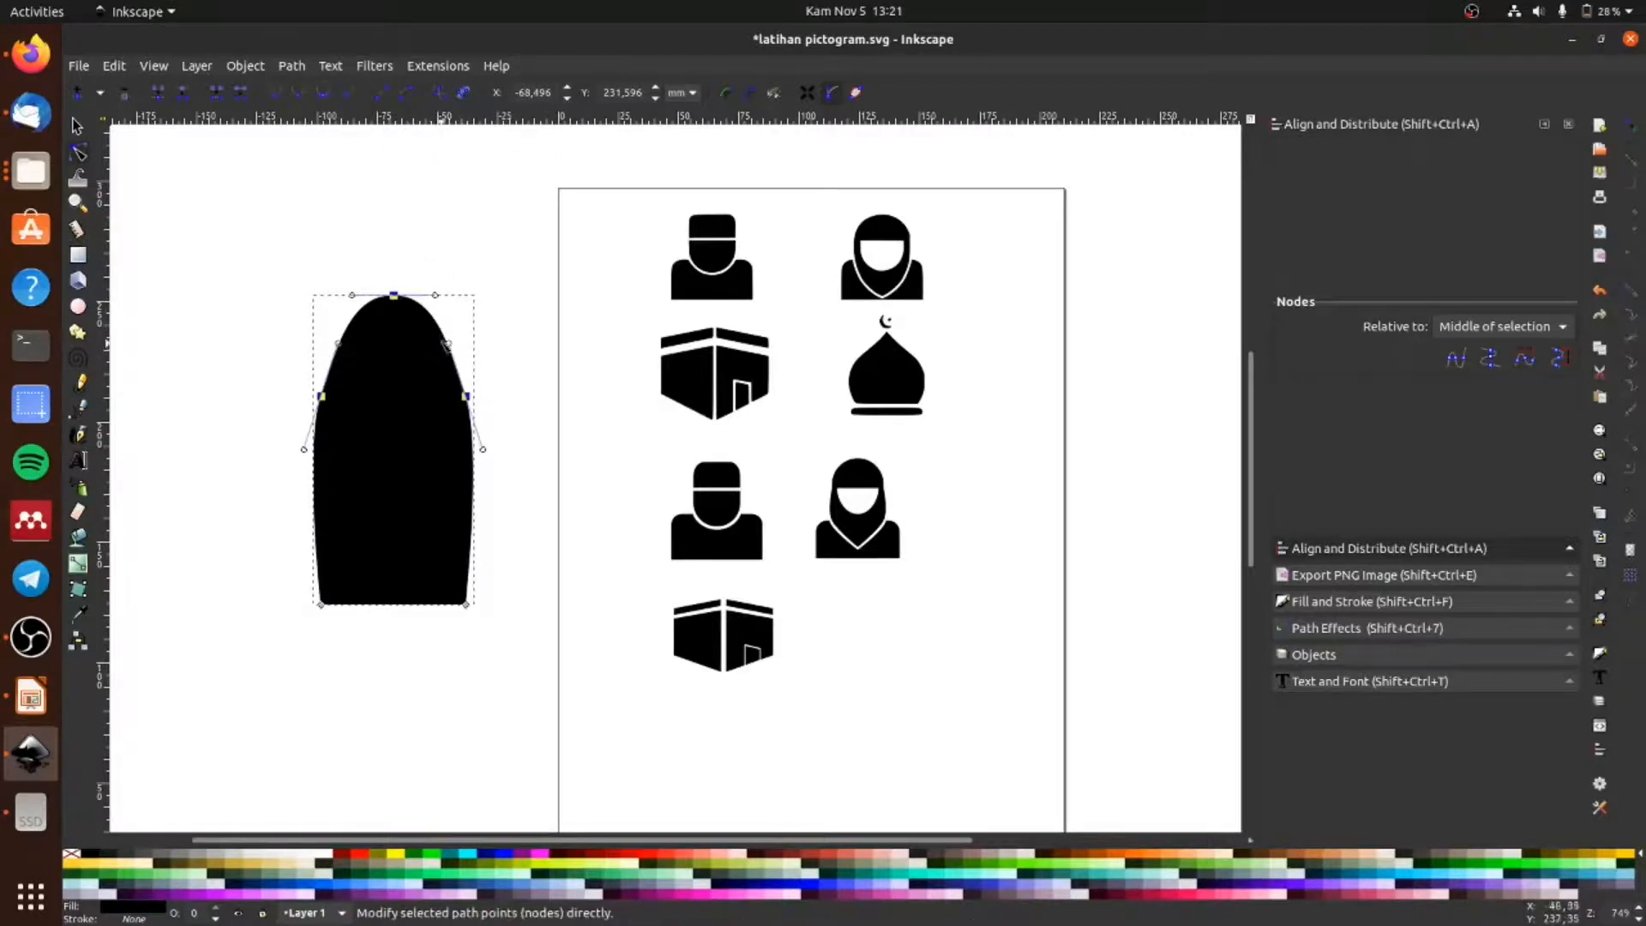
pyautogui.moveTo(438, 298); pyautogui.dragTo(382, 301)
pyautogui.hotkey('ctrl', 'z')
pyautogui.hotkey('ctrl', 'z')
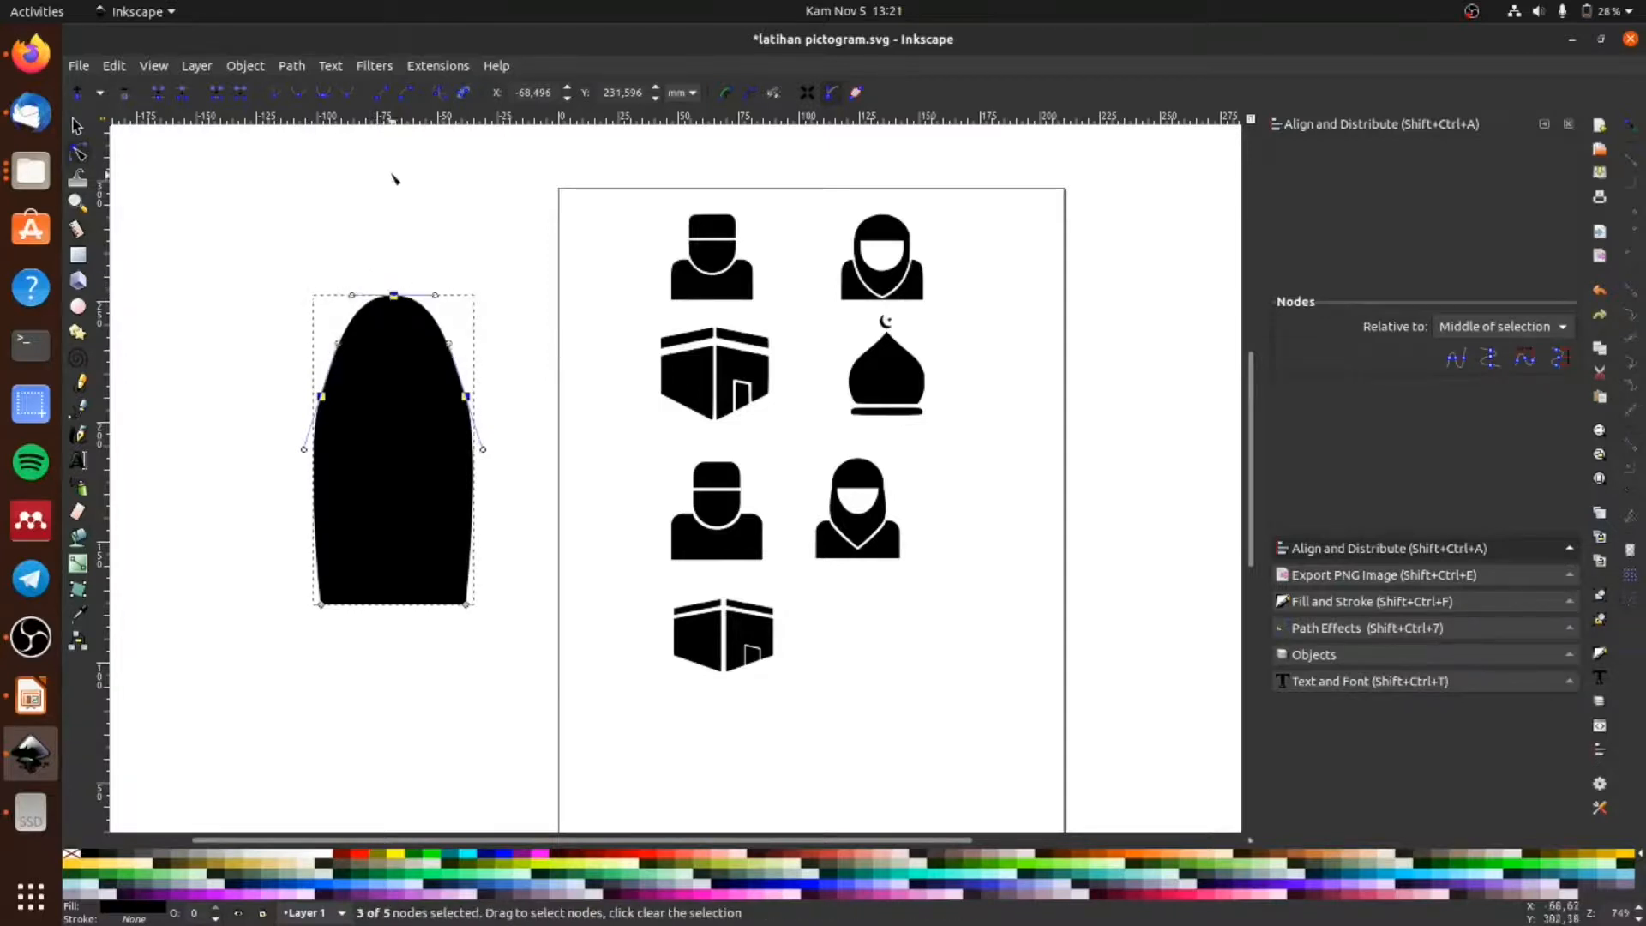
pyautogui.hotkey('ctrl', 'z')
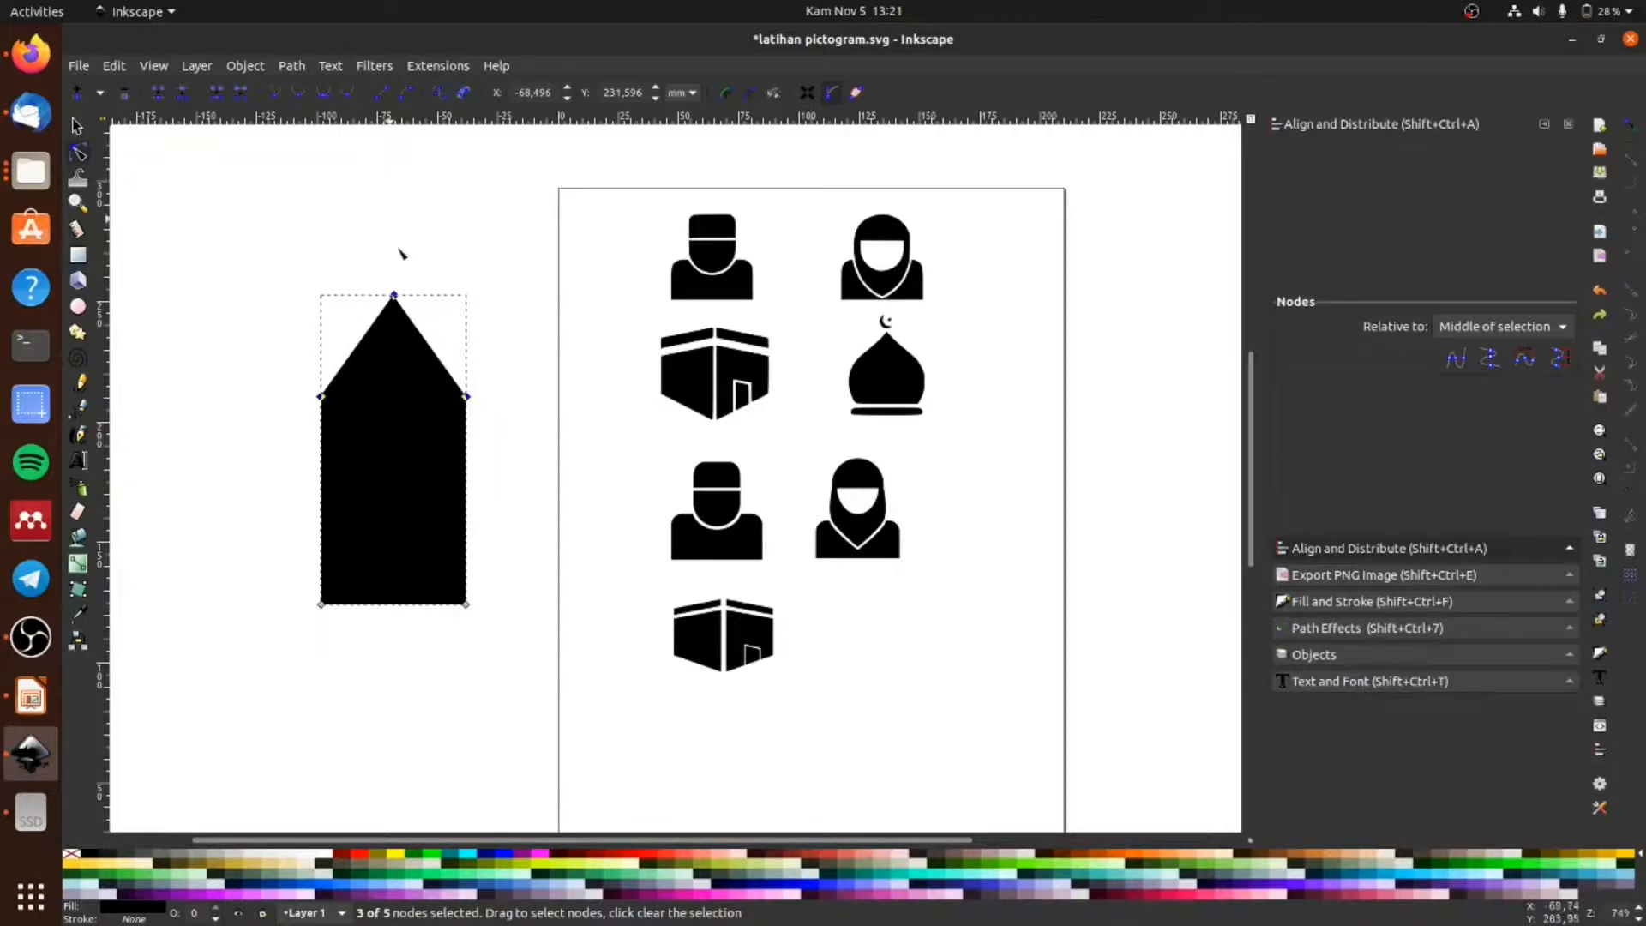
# Step: Make the dome path's two shoulder nodes smooth, leaving the peak node as a corner
pyautogui.click(394, 297)
pyautogui.moveTo(271, 376); pyautogui.dragTo(526, 440)
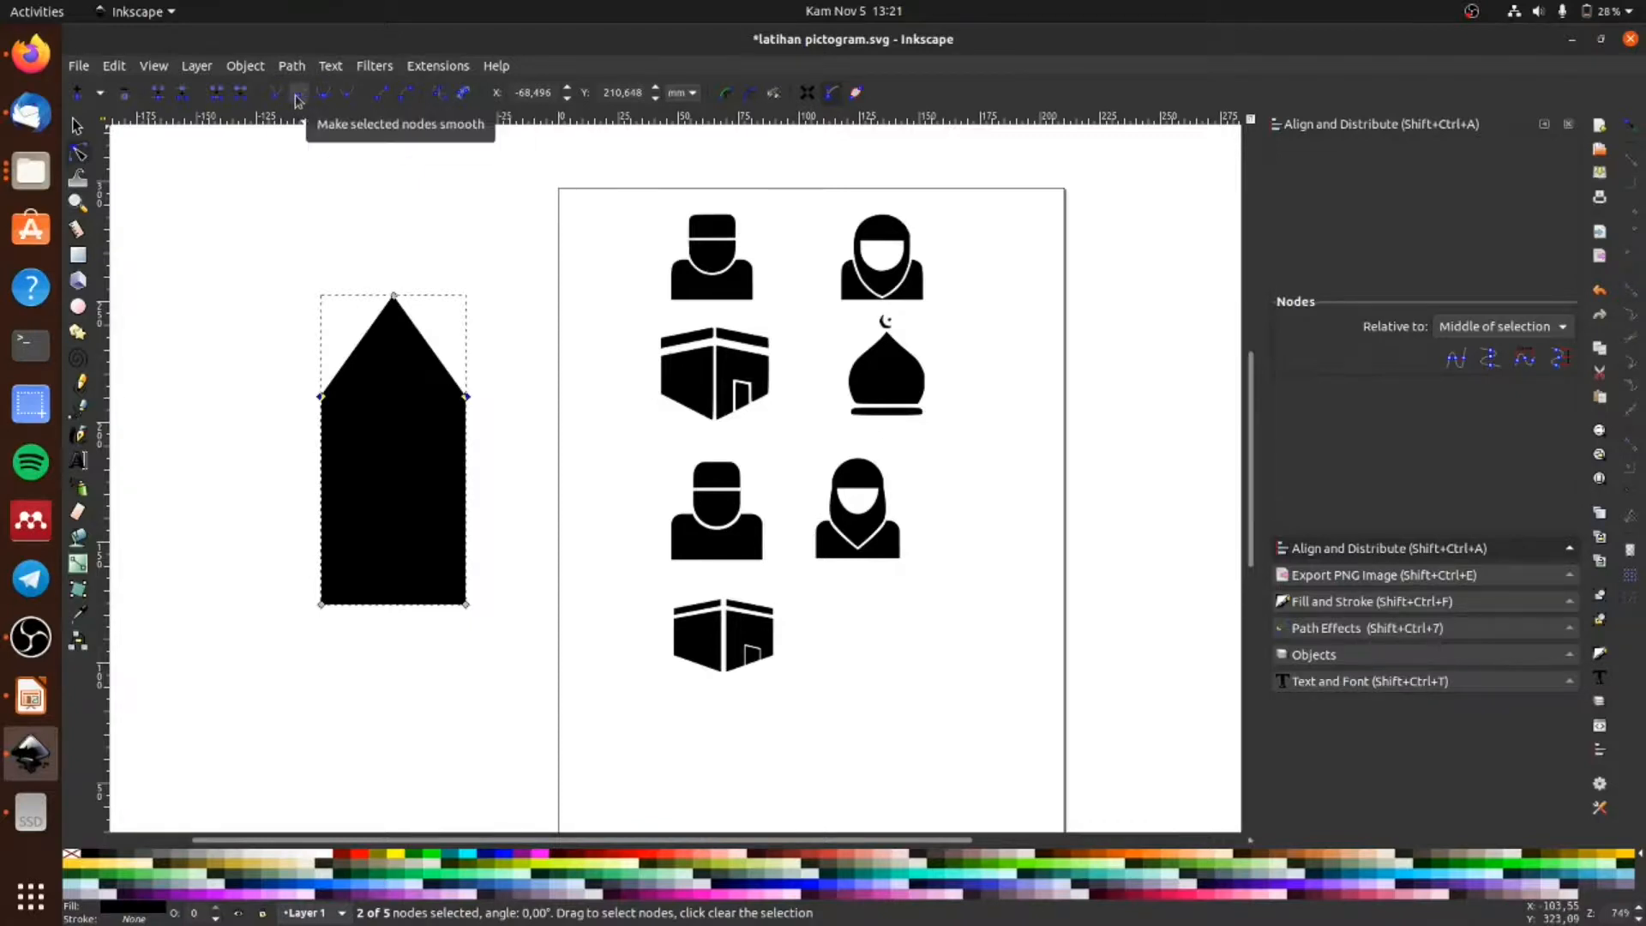
pyautogui.click(298, 93)
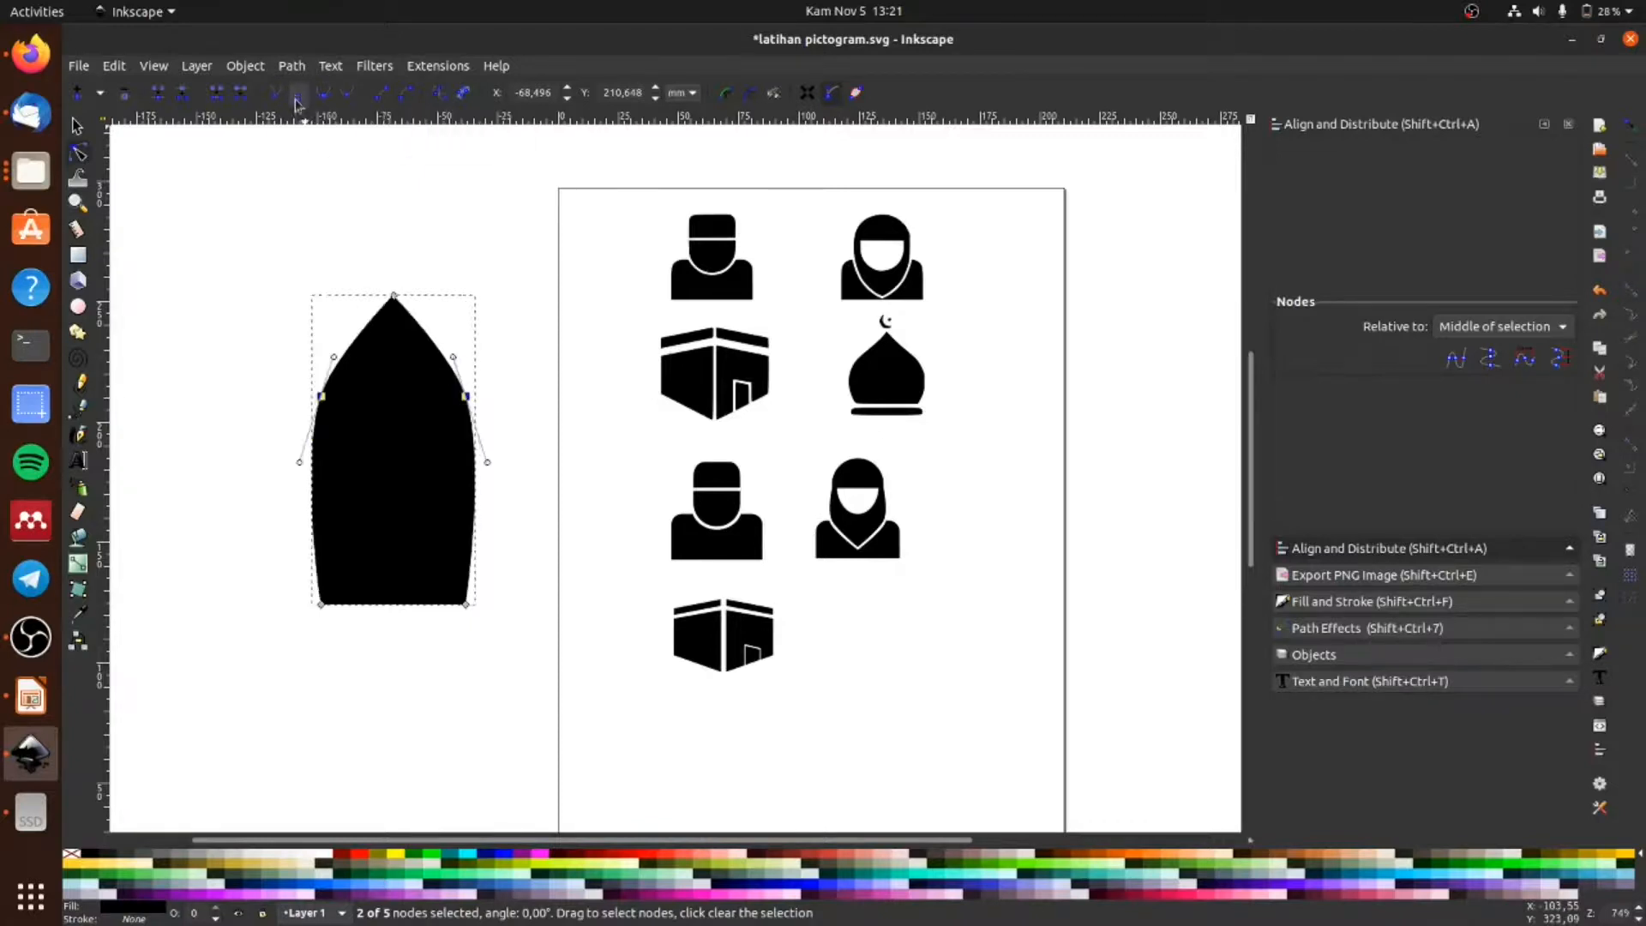
pyautogui.click(531, 524)
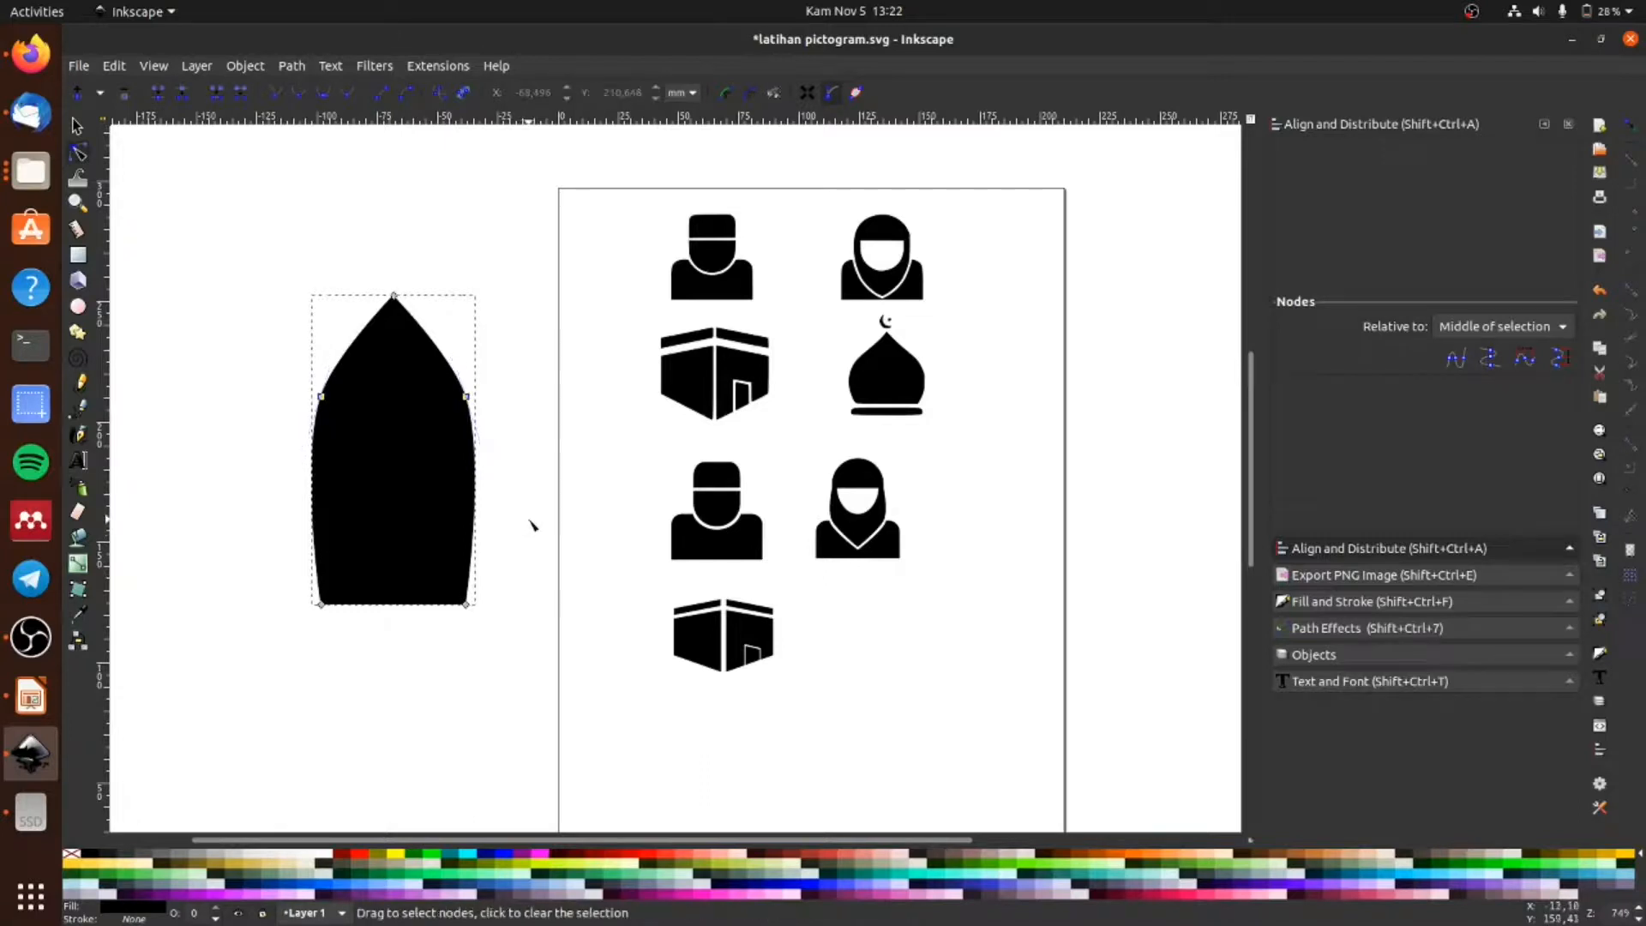
# Step: Adjust the lower curve handles of both shoulder nodes to point almost straight down, straightening the dome's sides
pyautogui.click(324, 403)
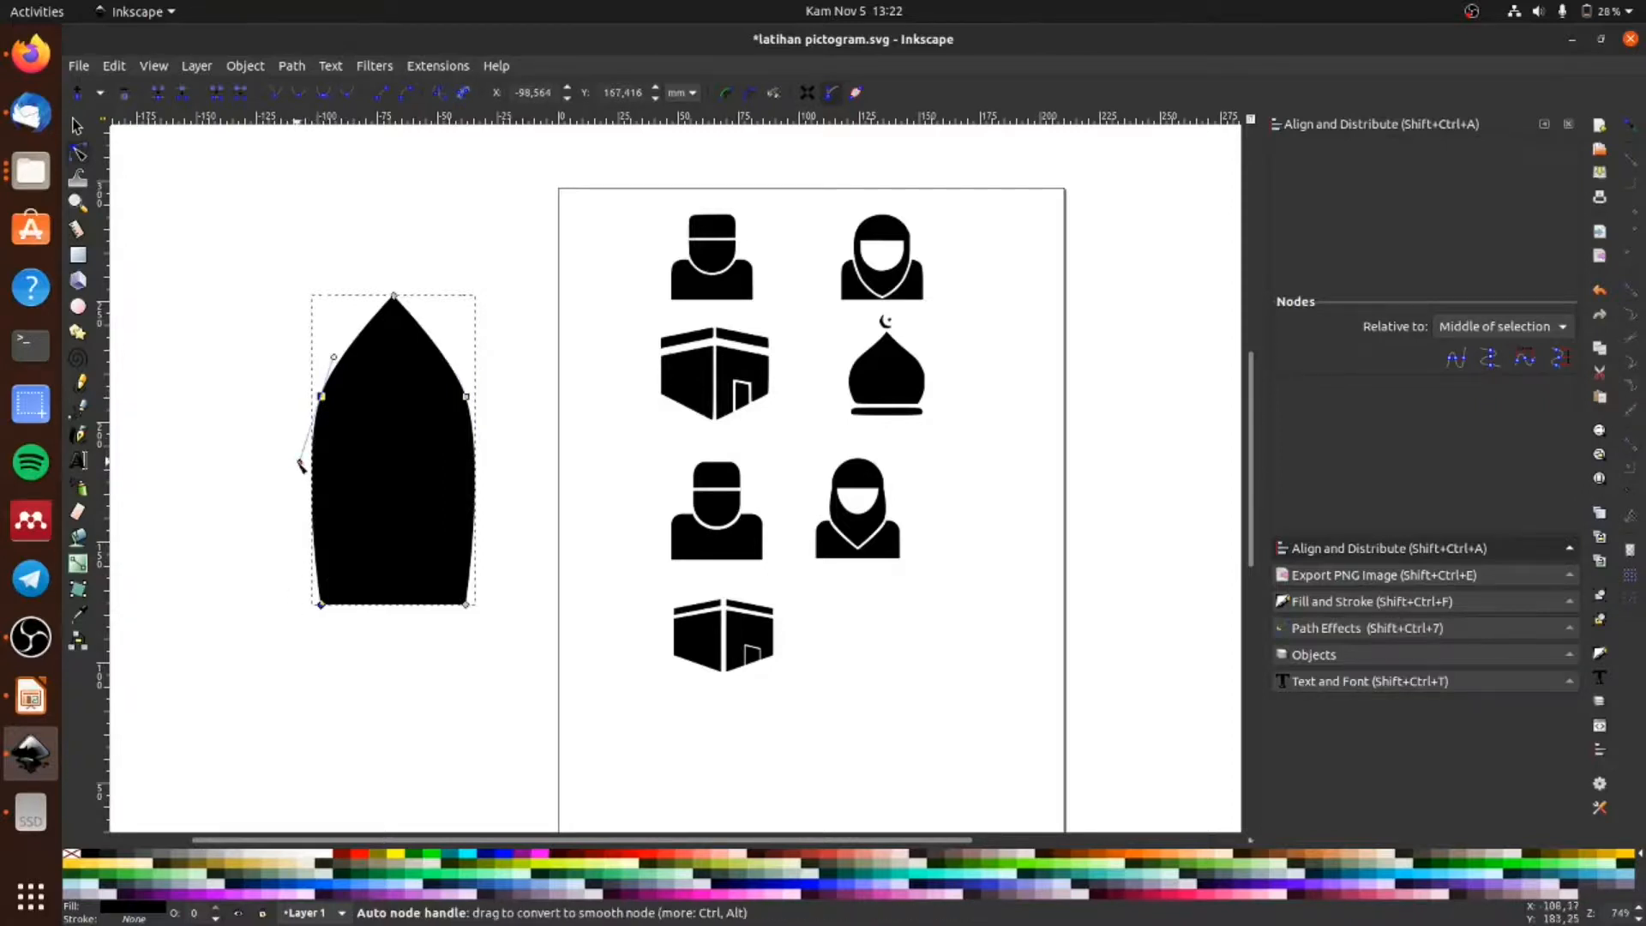
pyautogui.moveTo(301, 463); pyautogui.dragTo(321, 463)
pyautogui.click(468, 398)
pyautogui.moveTo(490, 465); pyautogui.dragTo(471, 471)
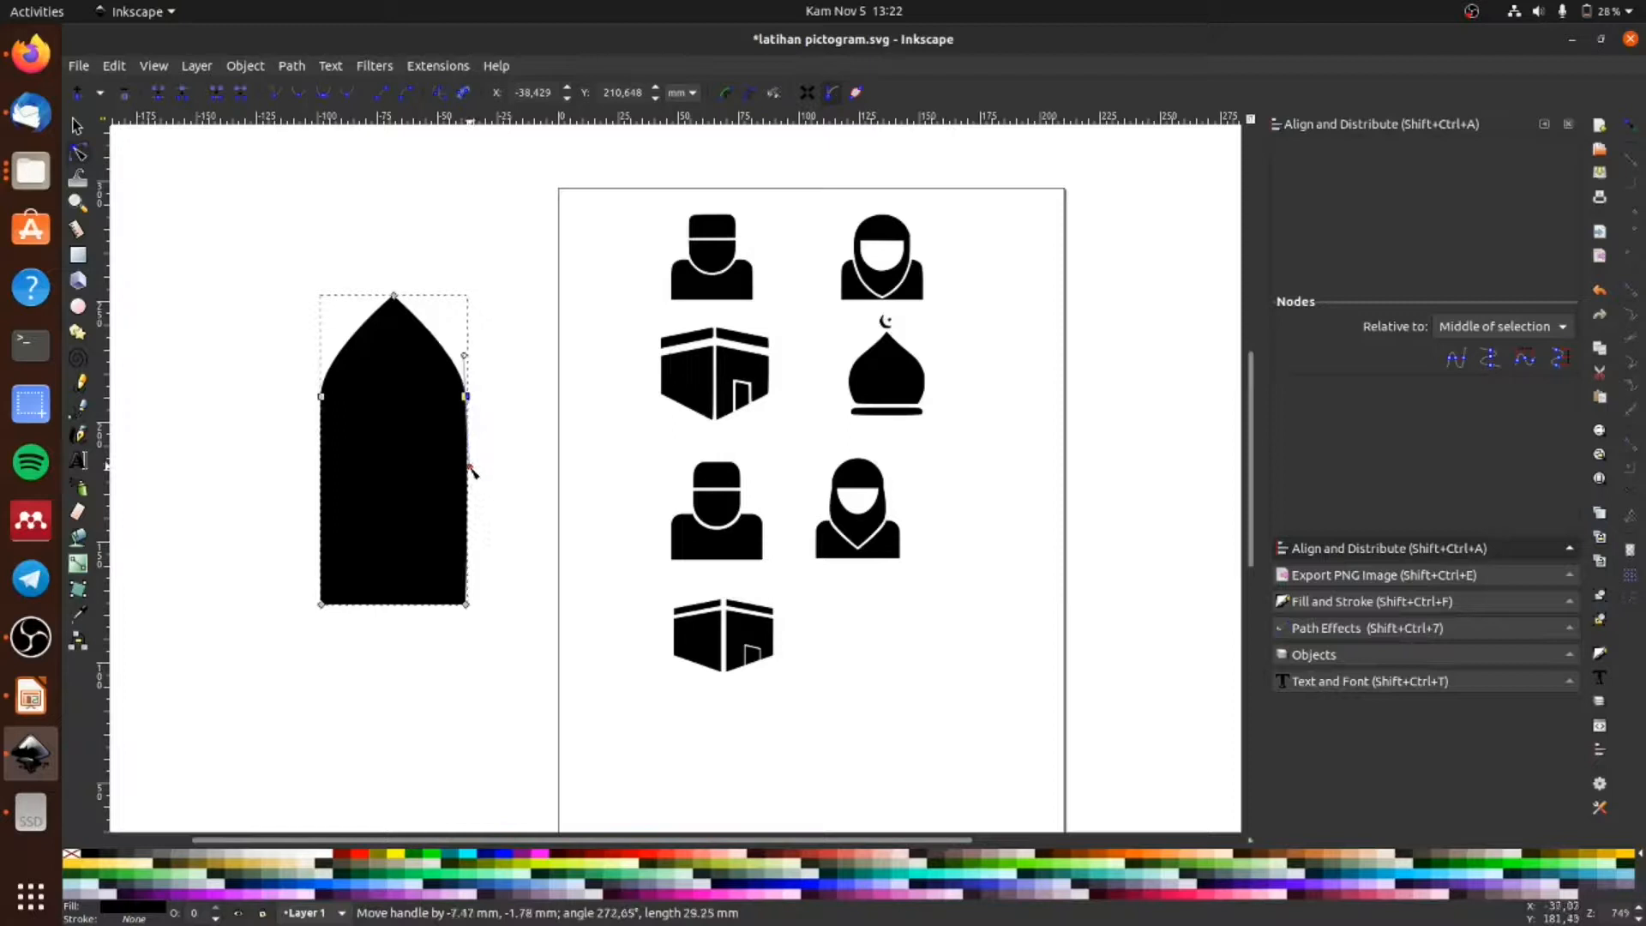
pyautogui.click(394, 296)
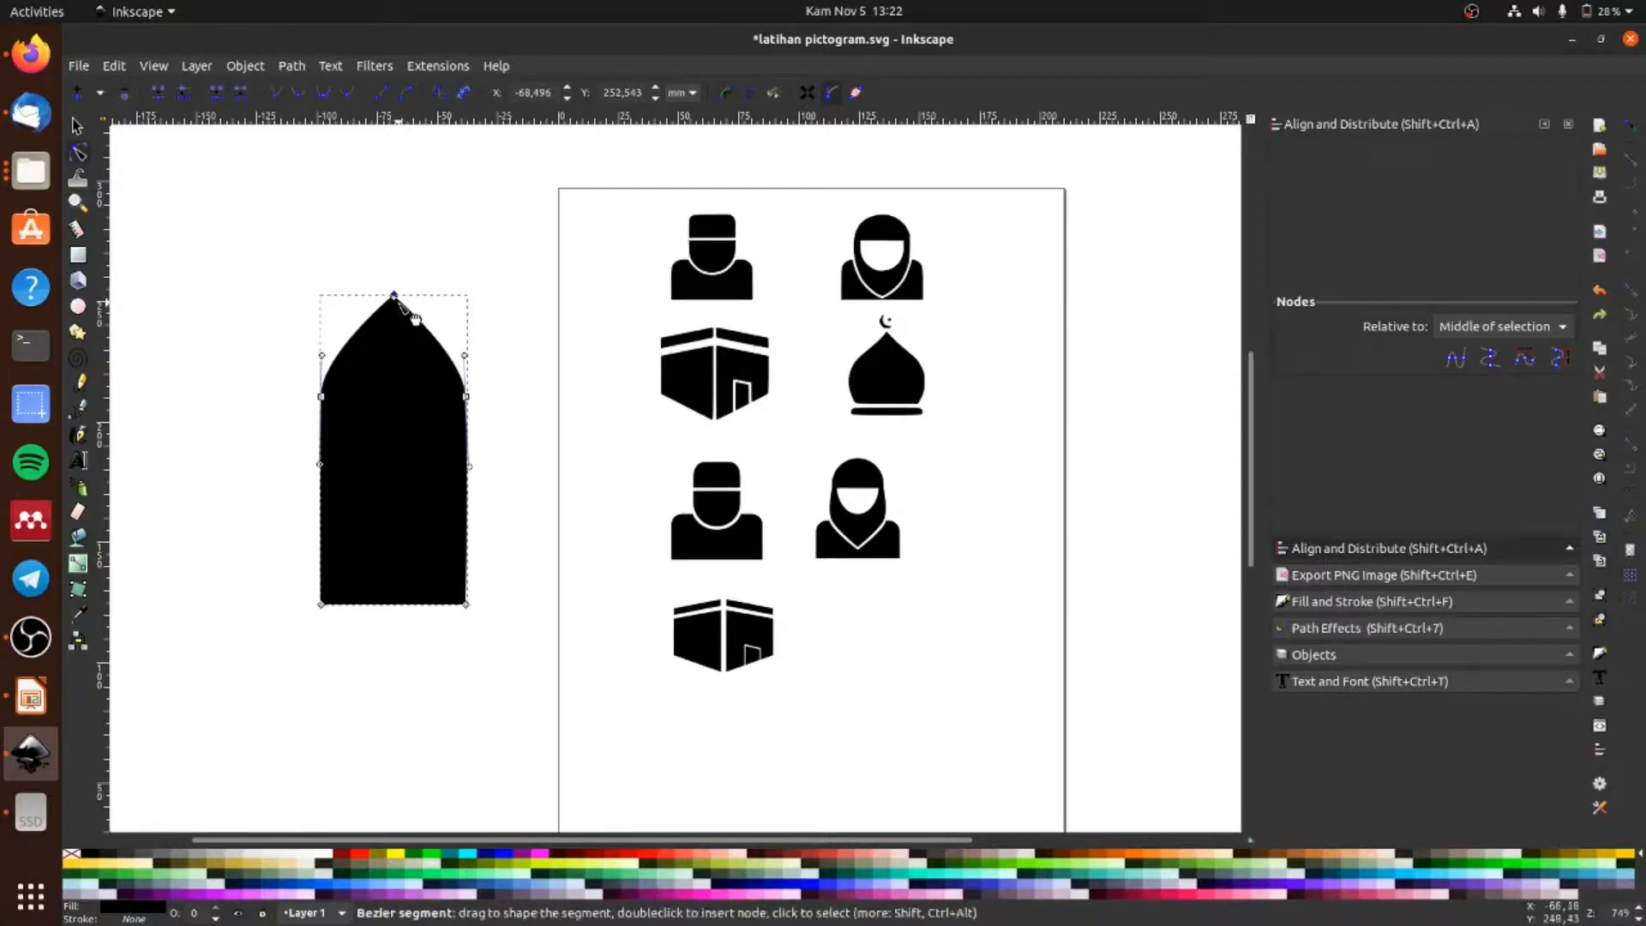
pyautogui.moveTo(323, 358)
pyautogui.mouseDown()
pyautogui.moveTo(312, 376)
pyautogui.moveTo(334, 340)
pyautogui.moveTo(321, 355)
pyautogui.mouseUp()
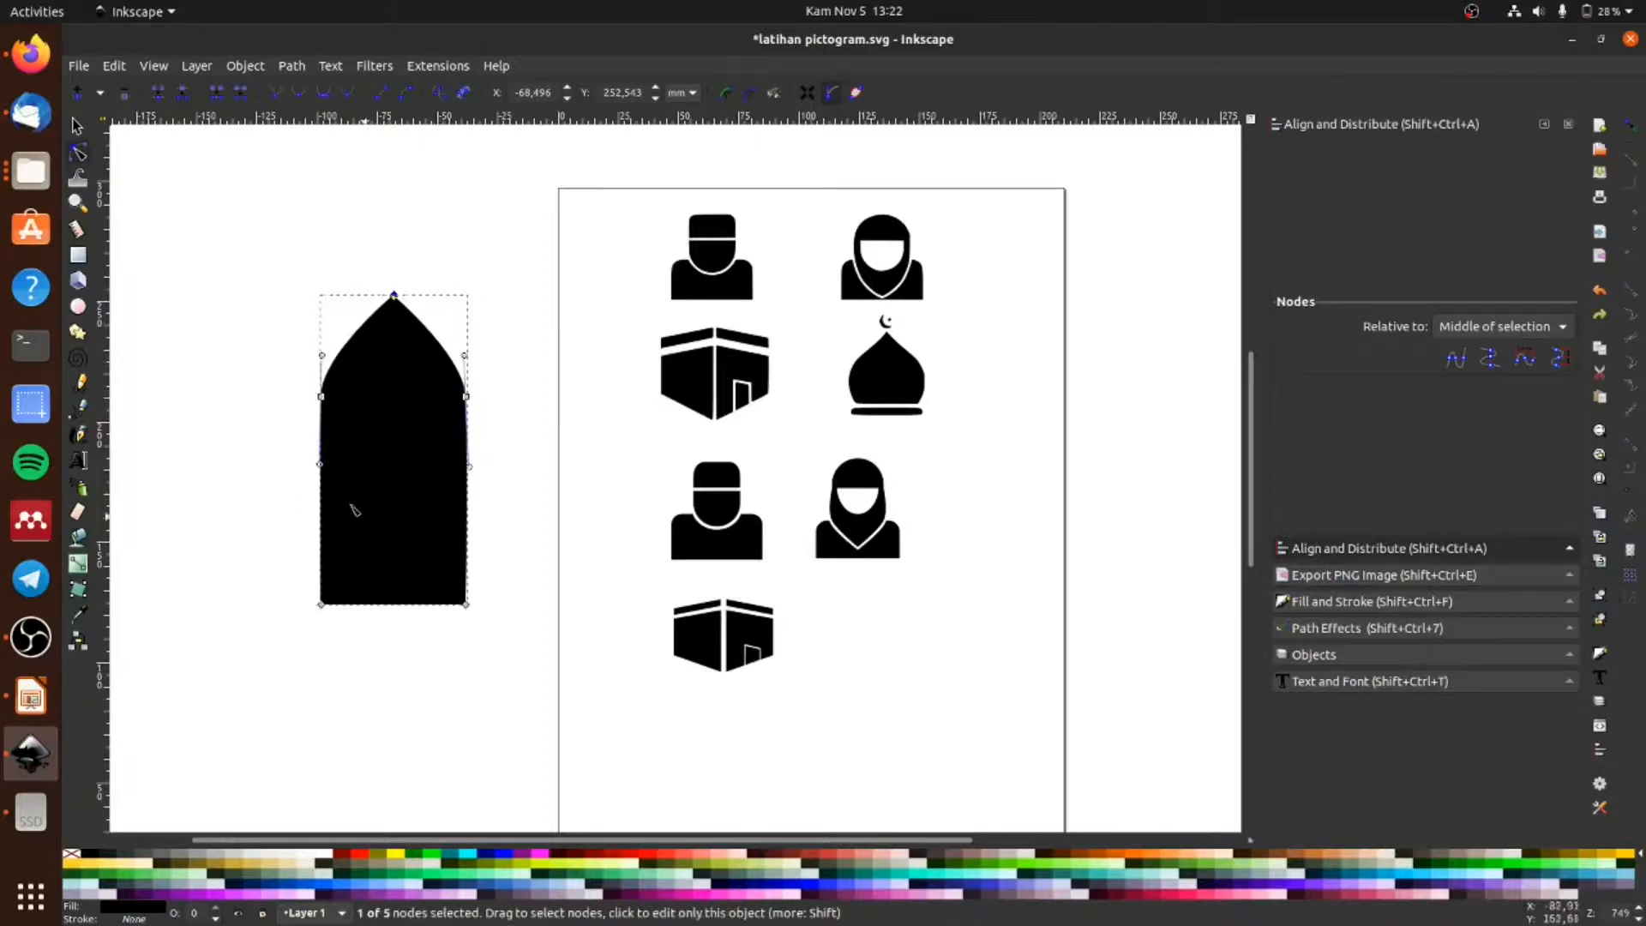
# Step: Draw a rectangle about 90.7 by 110.3 mm covering the dome shape's body below the curved peak
pyautogui.click(77, 126)
pyautogui.click(268, 526)
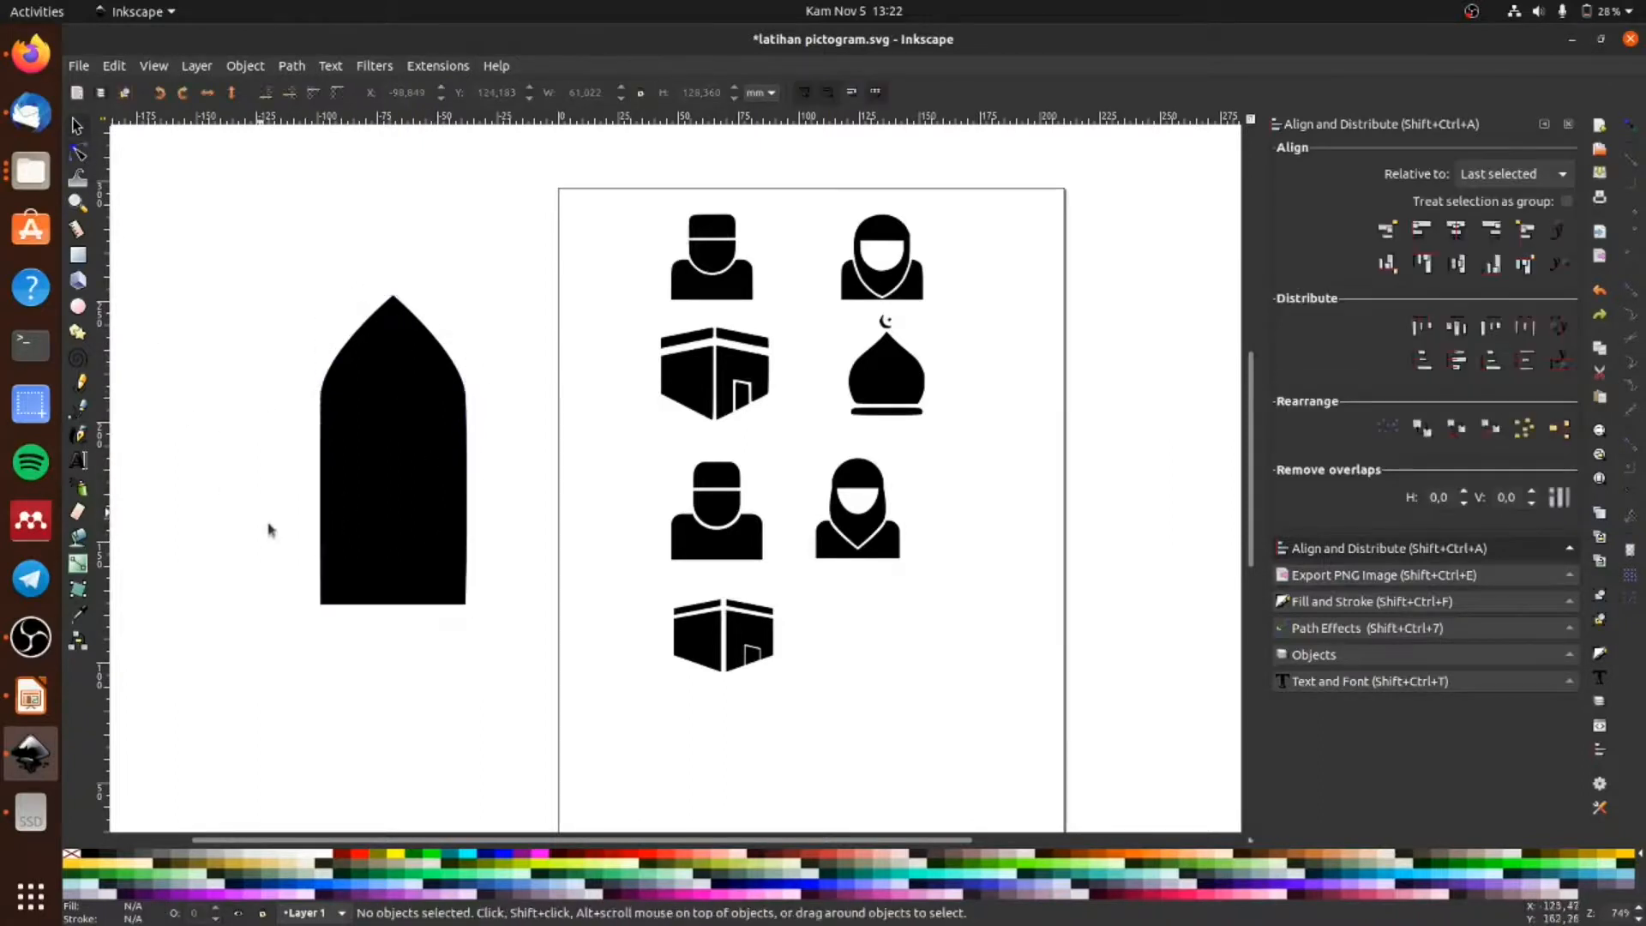
pyautogui.click(426, 501)
pyautogui.click(77, 256)
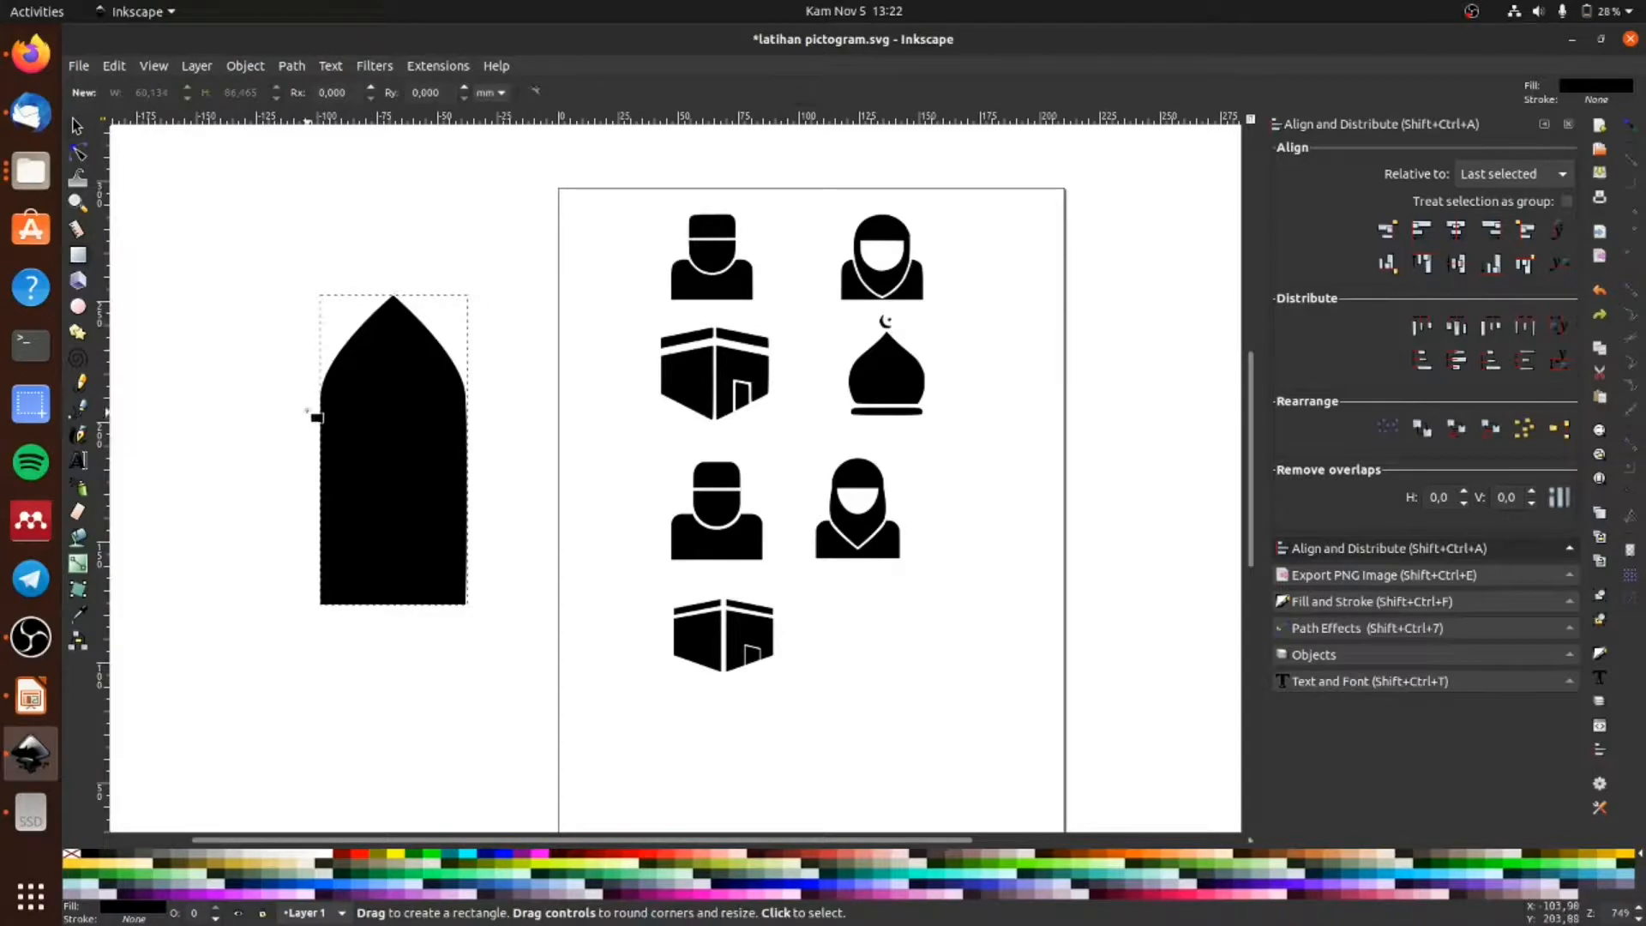
pyautogui.moveTo(294, 389); pyautogui.dragTo(515, 657)
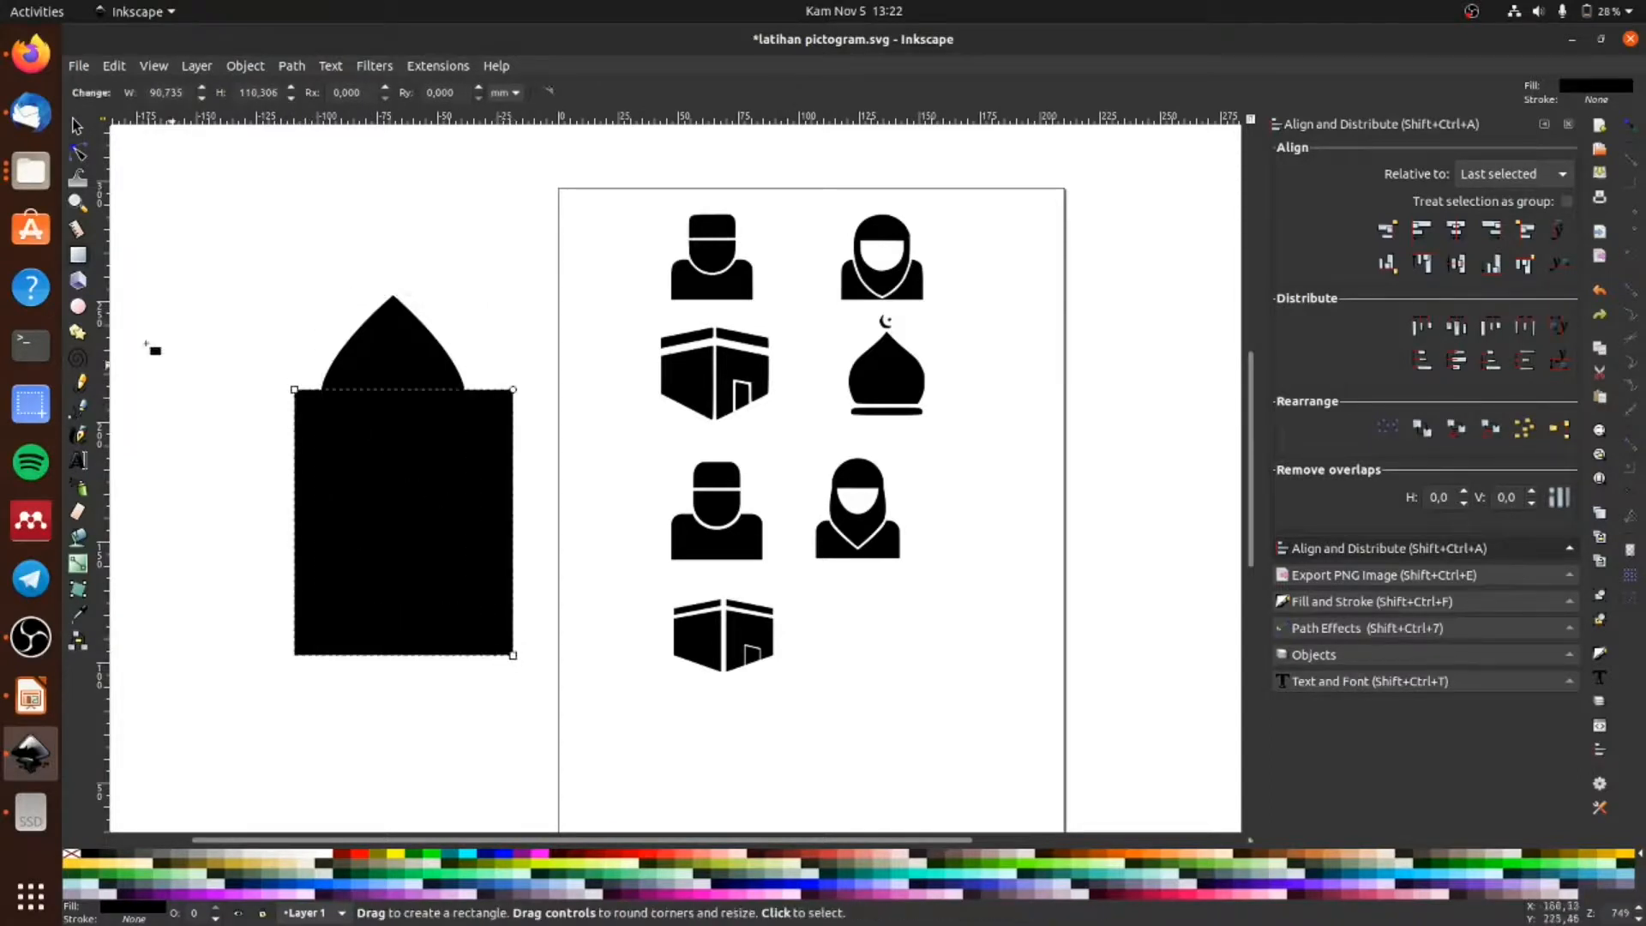
# Step: Subtract the covering rectangle from the dome shape with Difference so only the curved peak section is kept
pyautogui.click(77, 127)
pyautogui.keyDown('shift'); pyautogui.click(409, 336); pyautogui.keyUp('shift')
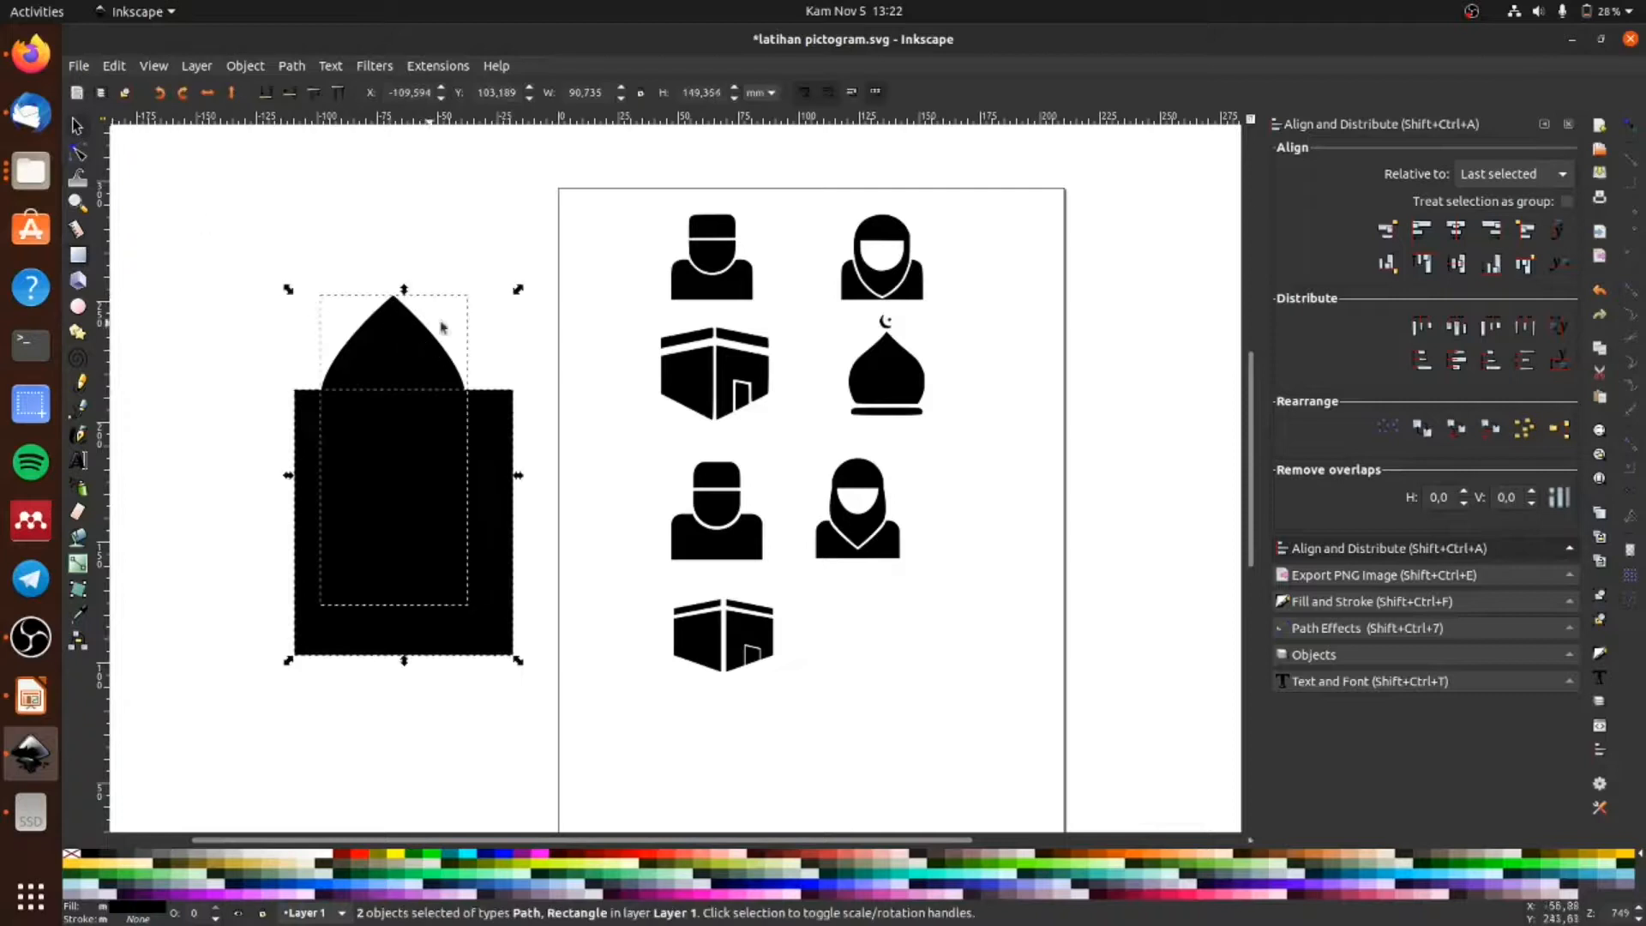
pyautogui.click(289, 67)
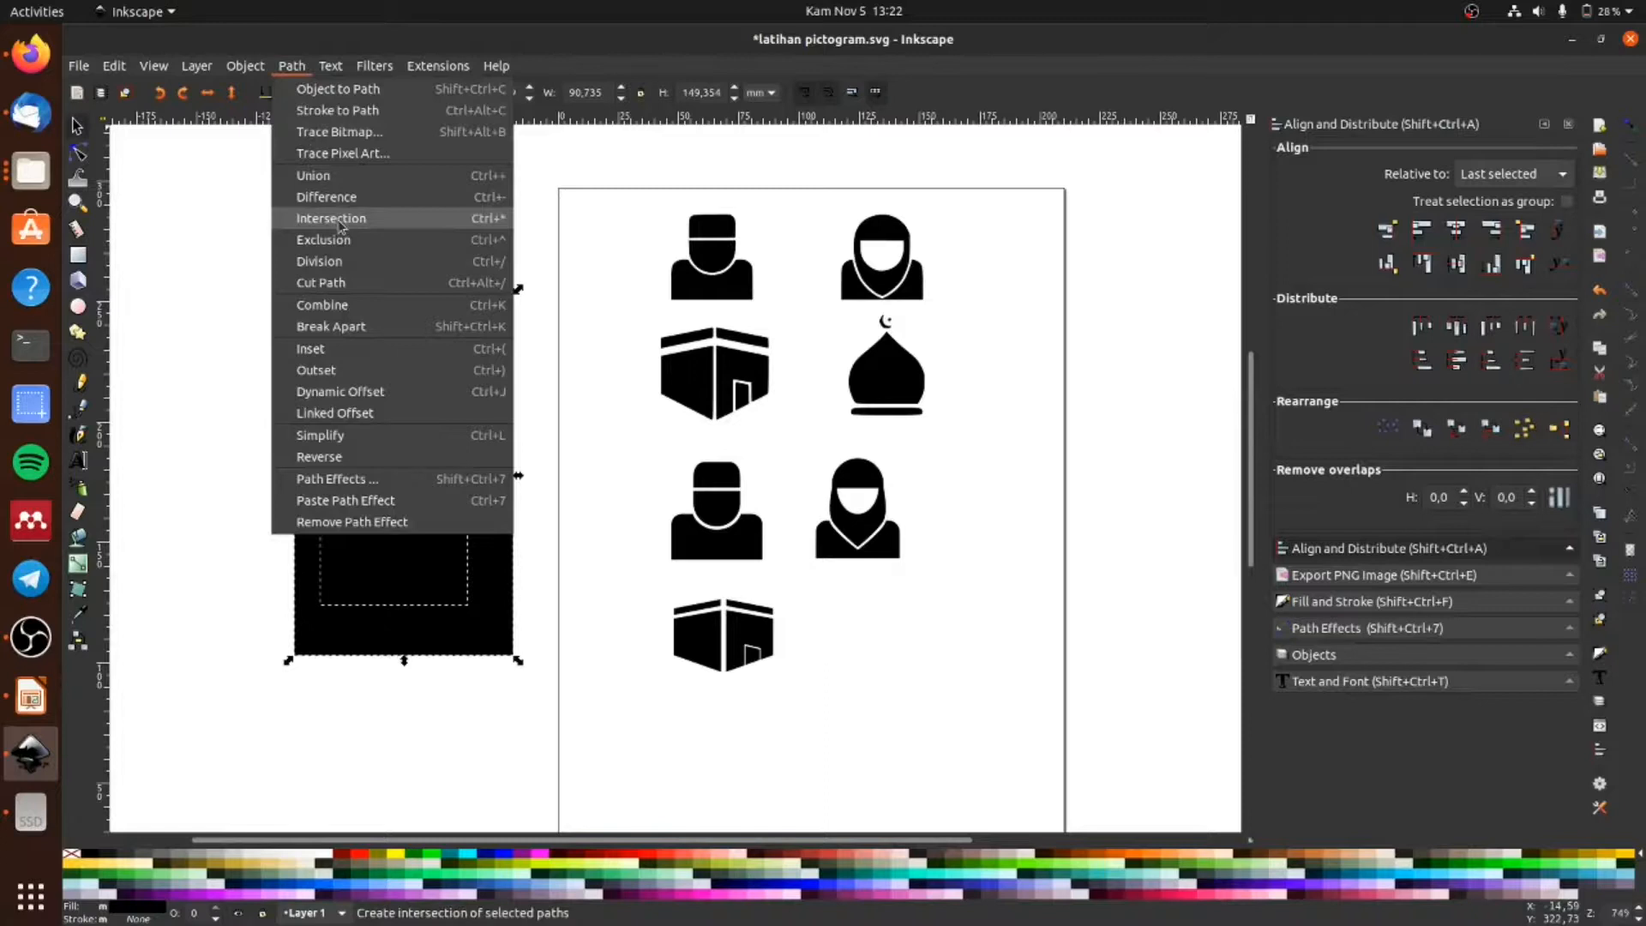
pyautogui.click(339, 206)
# Step: Bulge both slanted sides of the dome outward by moving the curve handles of its two base nodes
pyautogui.click(393, 398)
pyautogui.click(393, 373)
pyautogui.click(78, 153)
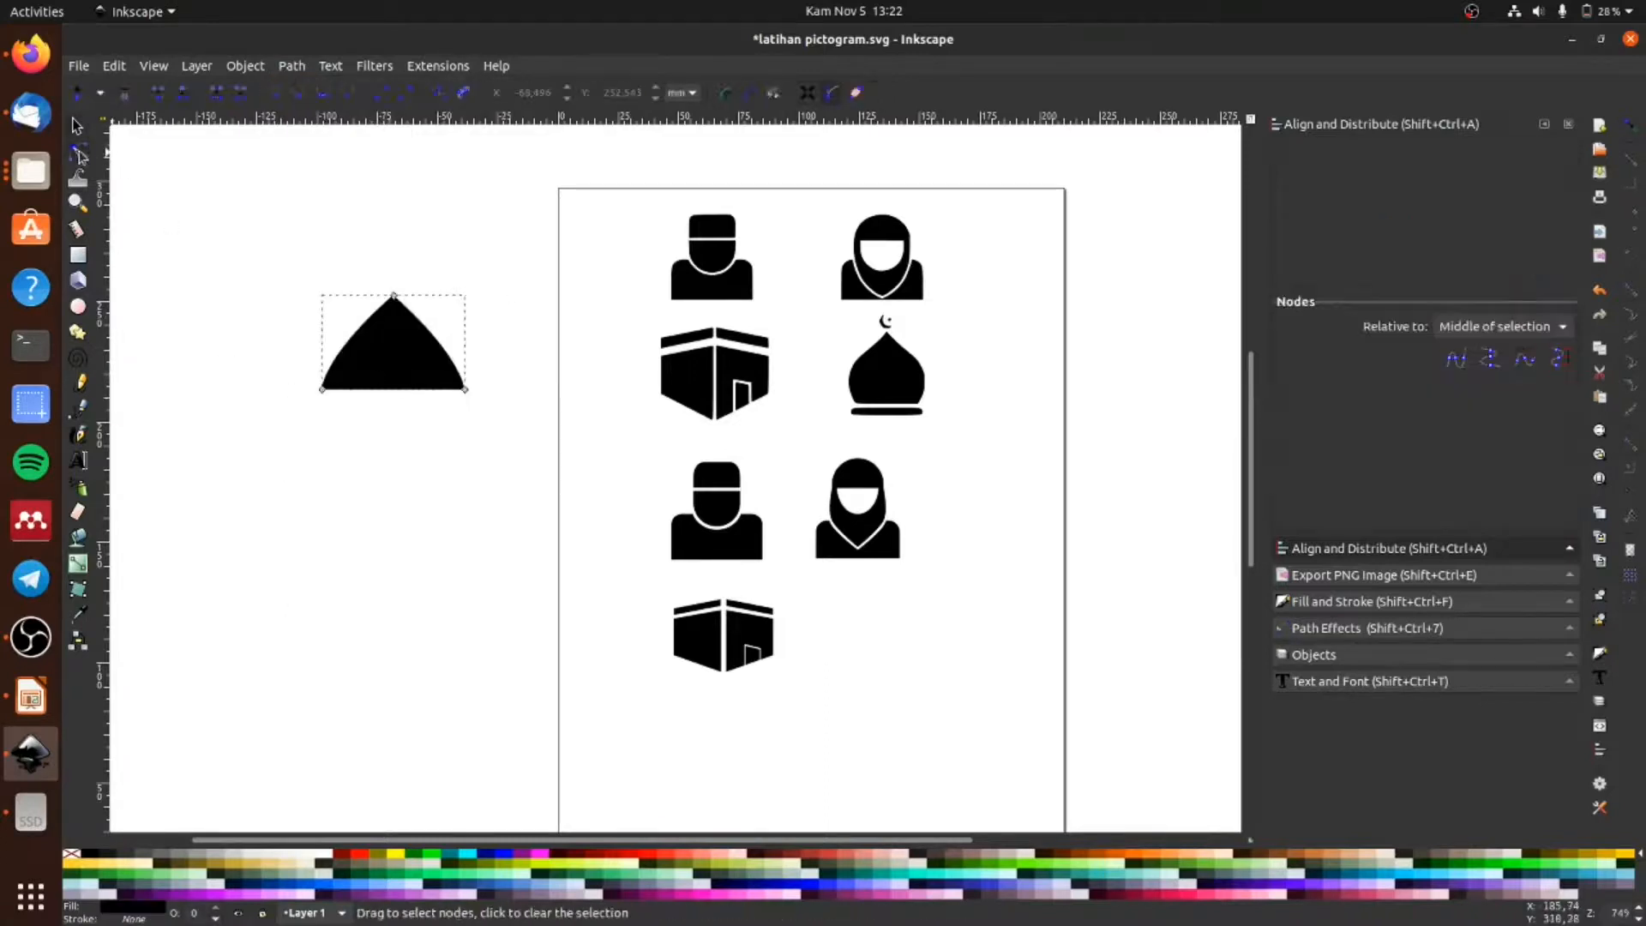
pyautogui.click(395, 297)
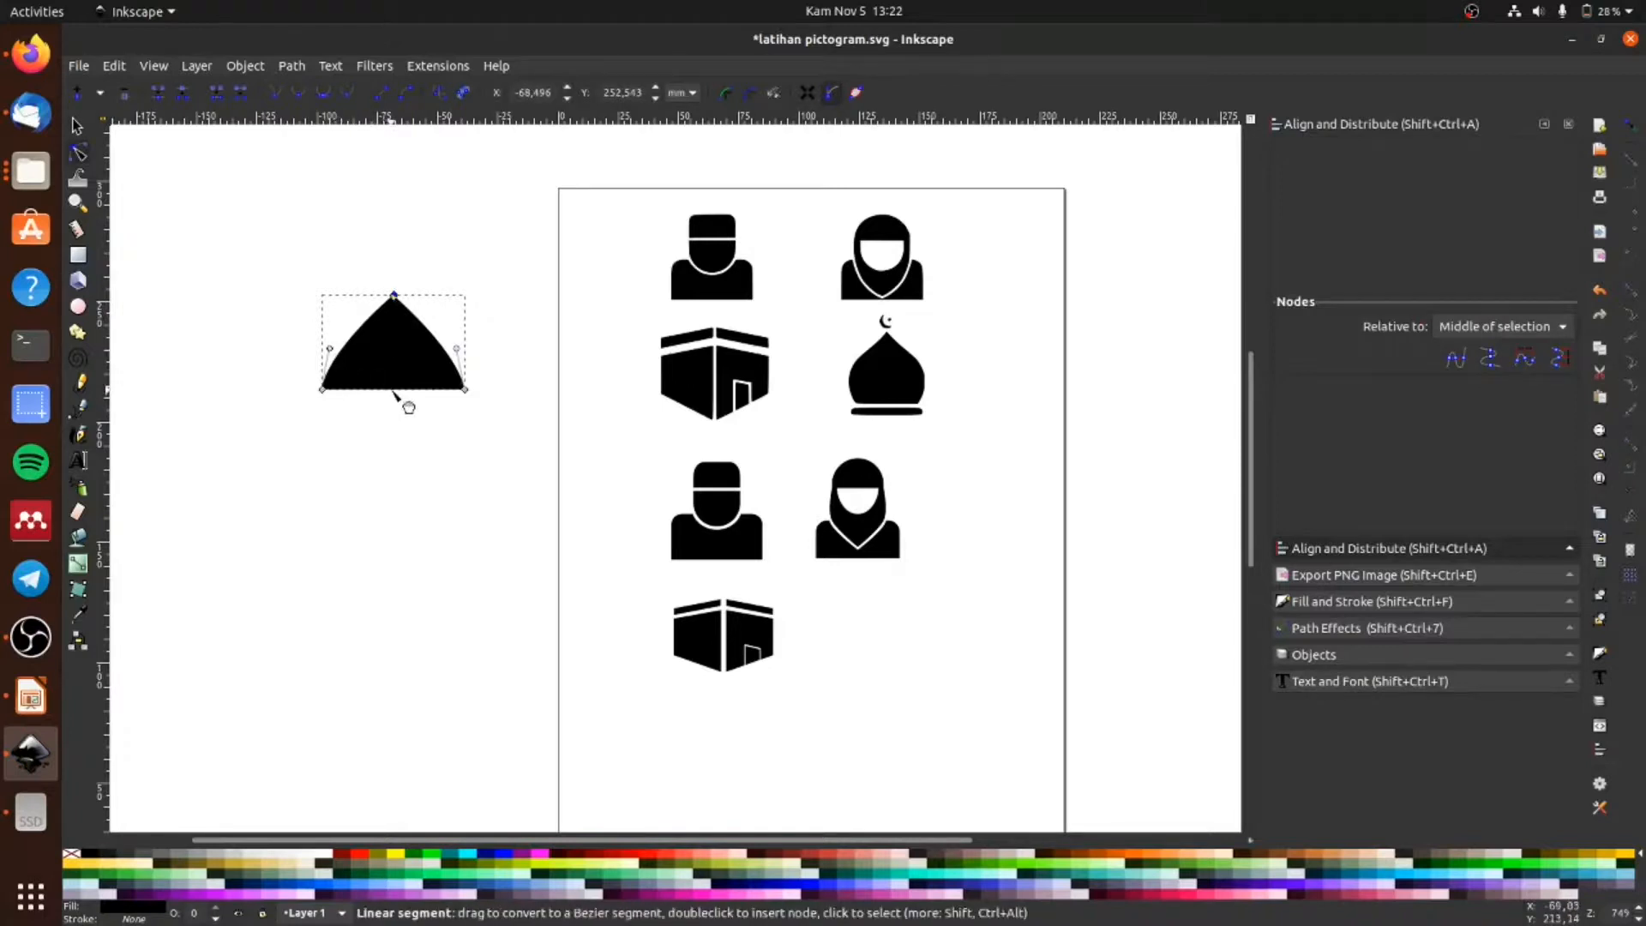
pyautogui.click(322, 390)
pyautogui.click(394, 296)
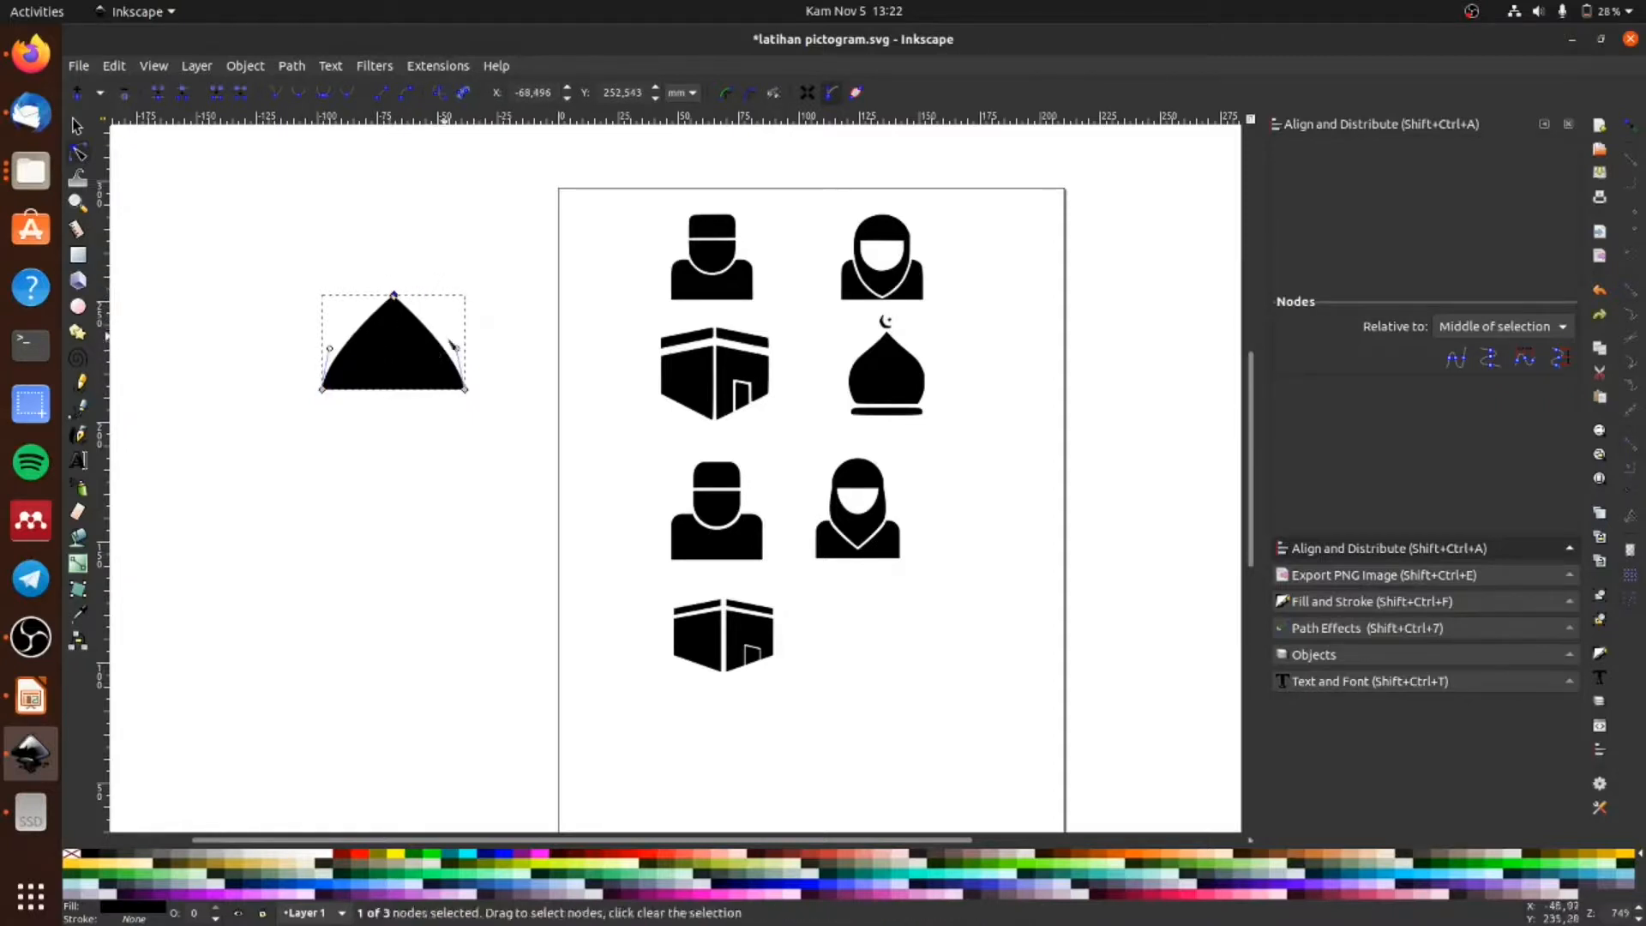
pyautogui.moveTo(457, 349)
pyautogui.mouseDown()
pyautogui.moveTo(413, 345)
pyautogui.moveTo(467, 334)
pyautogui.mouseUp()
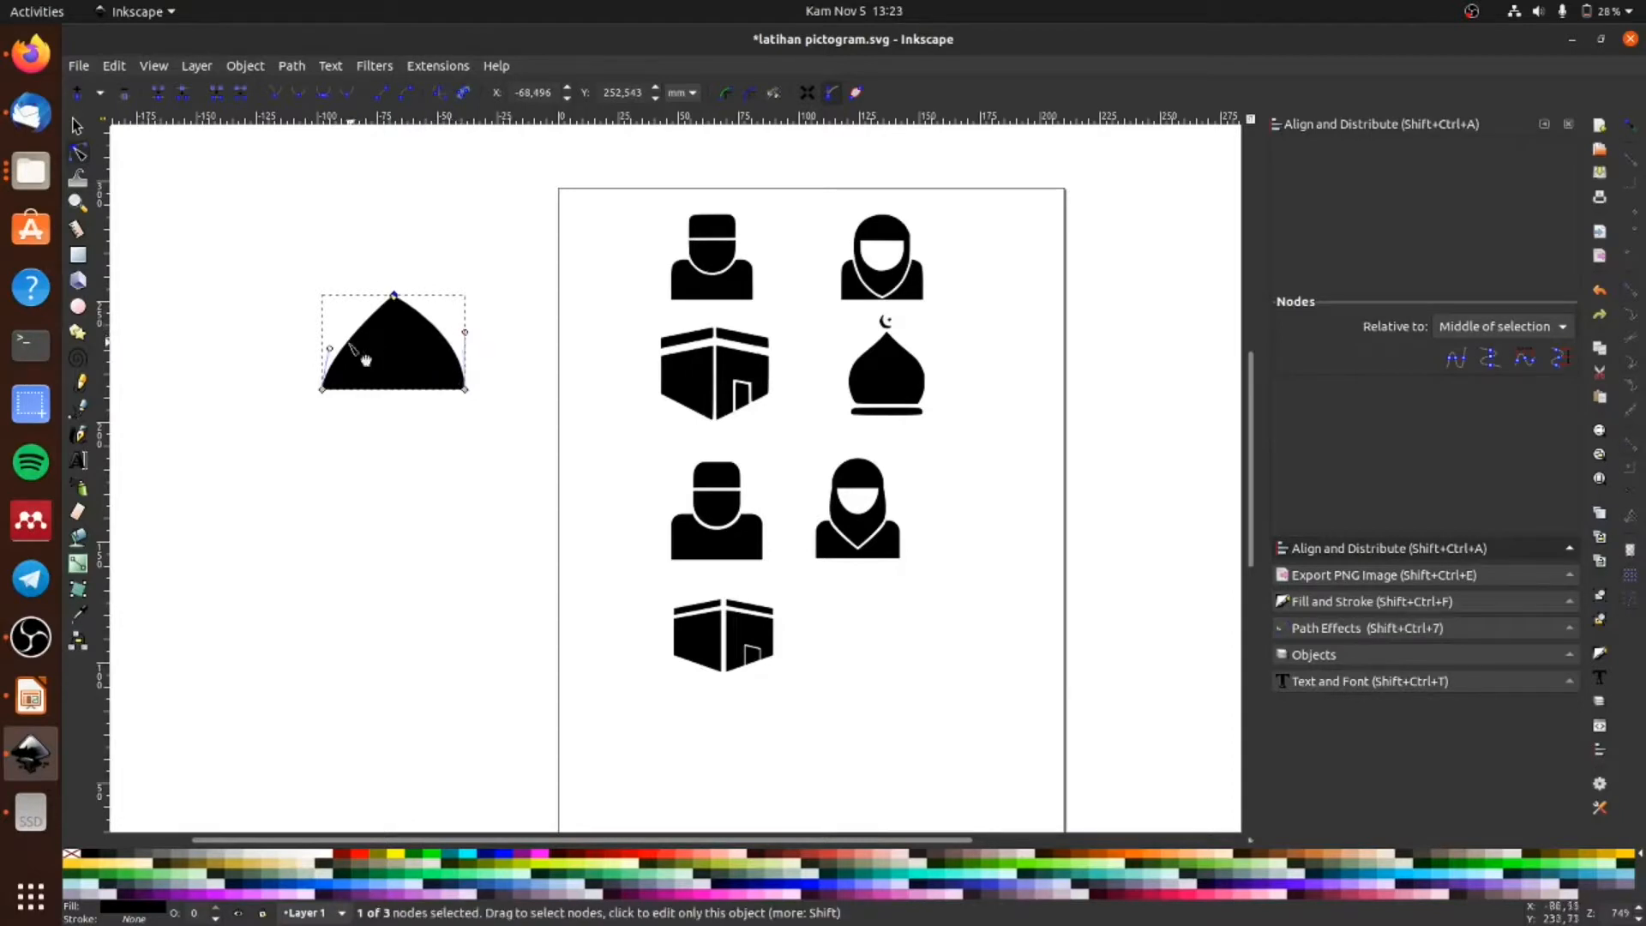
pyautogui.moveTo(329, 349); pyautogui.dragTo(314, 337)
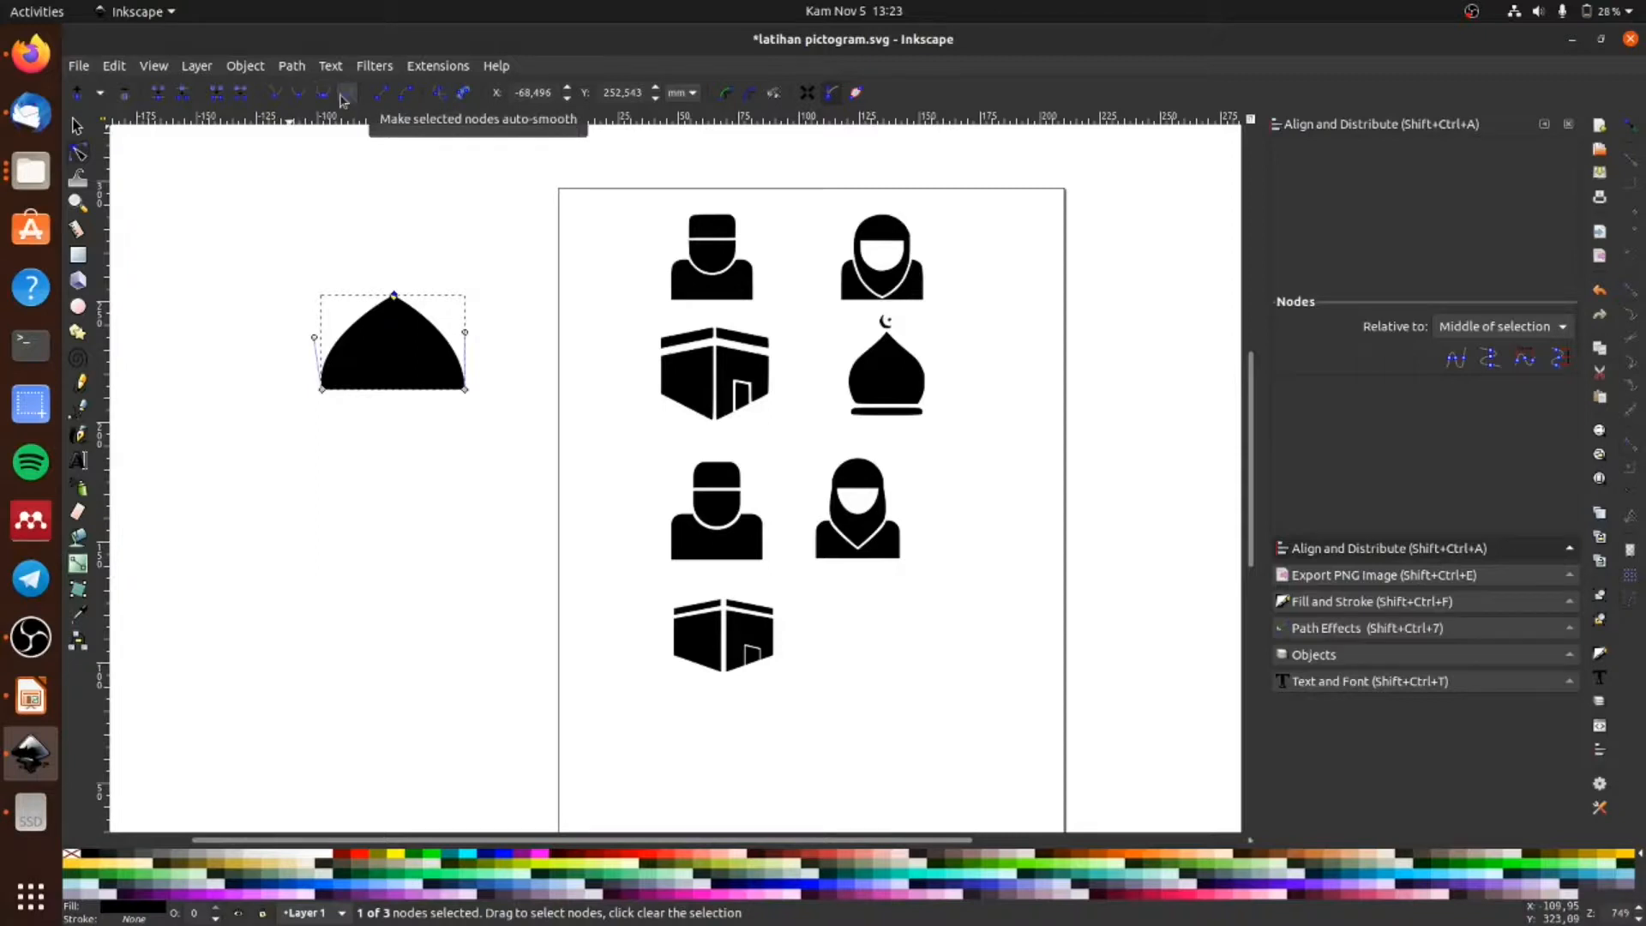
# Step: Smooth the peak node with its handles pulled straight down into a pointed tip, and lower the two base nodes to Y about 202.8 mm
pyautogui.click(302, 97)
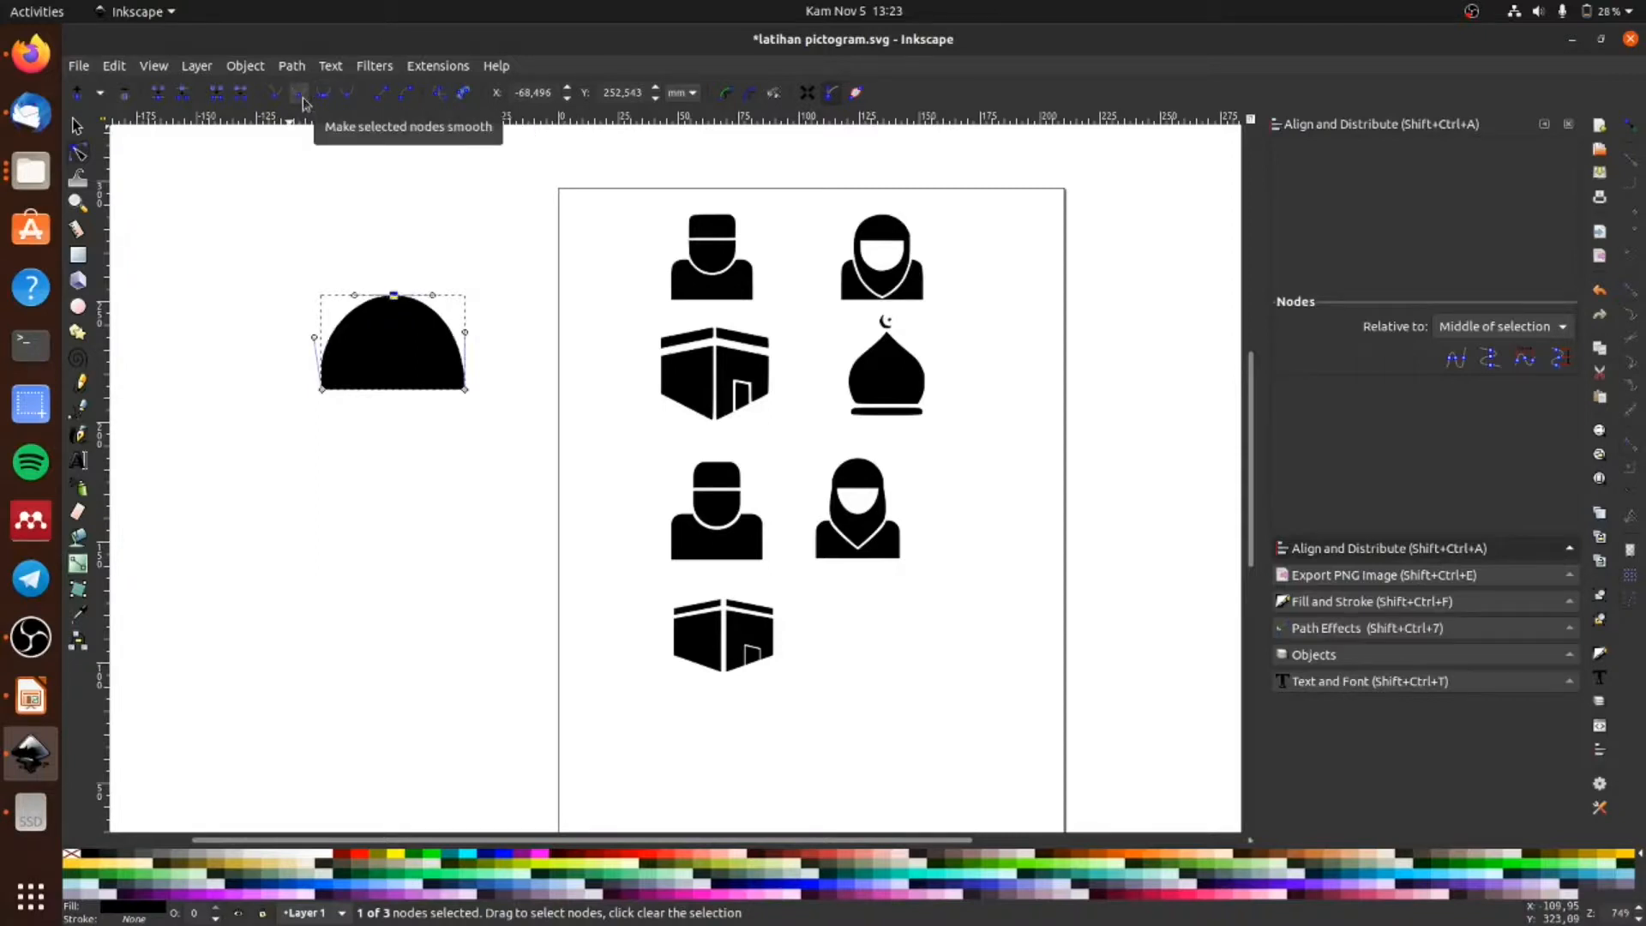
pyautogui.moveTo(433, 296); pyautogui.dragTo(393, 341)
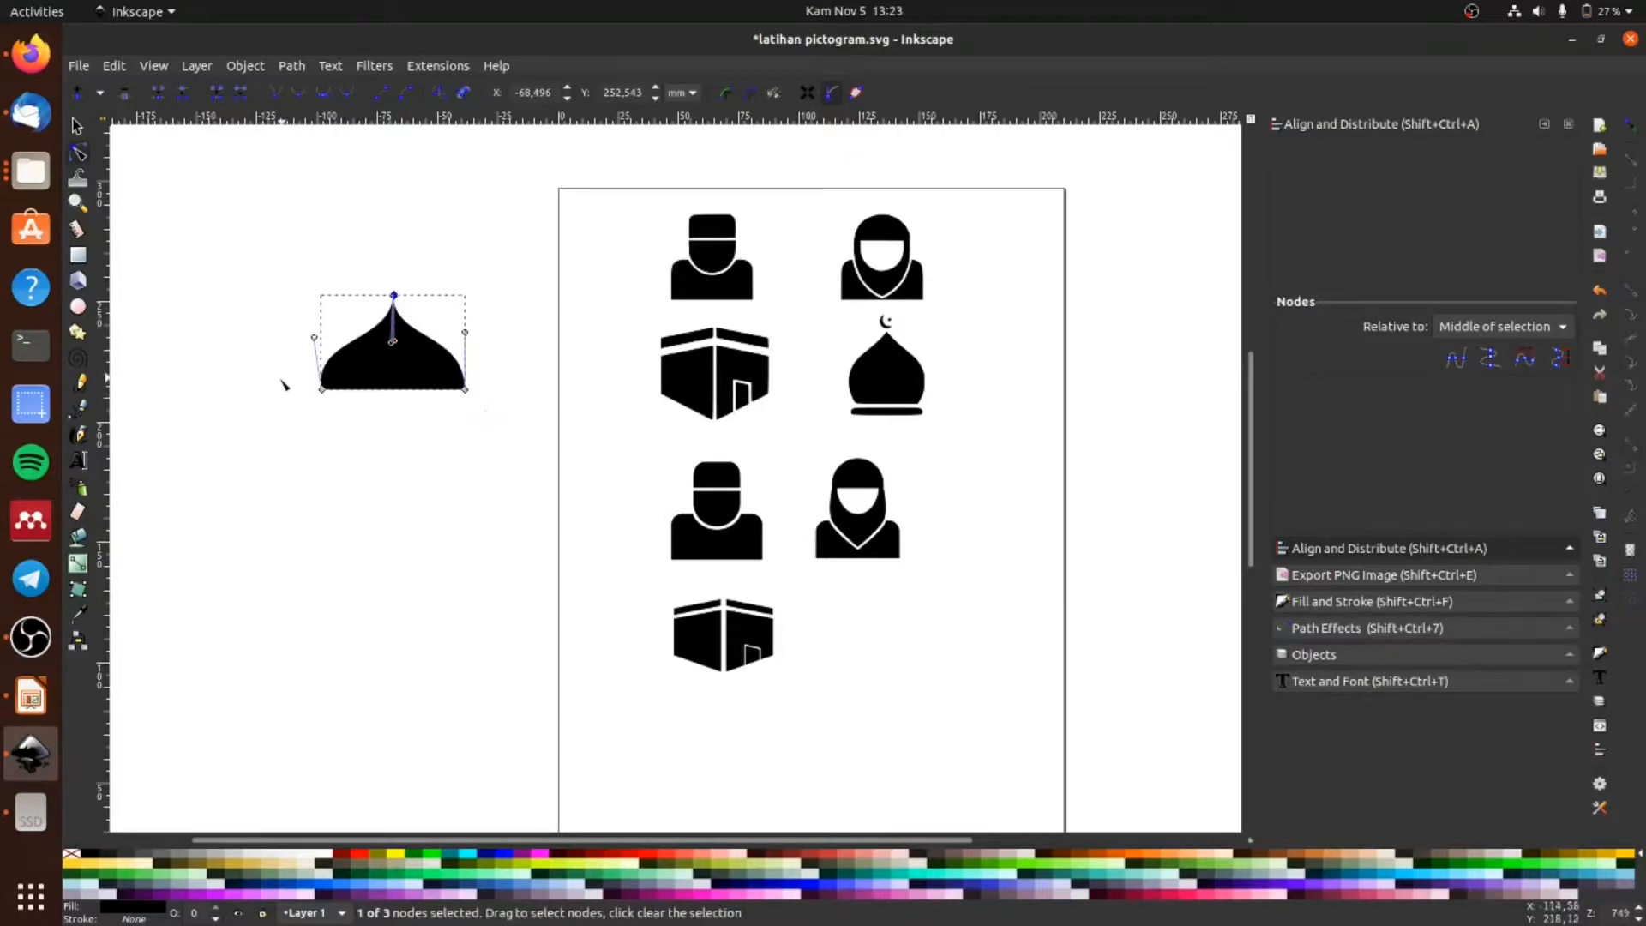
pyautogui.moveTo(279, 368); pyautogui.dragTo(465, 416)
pyautogui.click(516, 382)
pyautogui.click(77, 127)
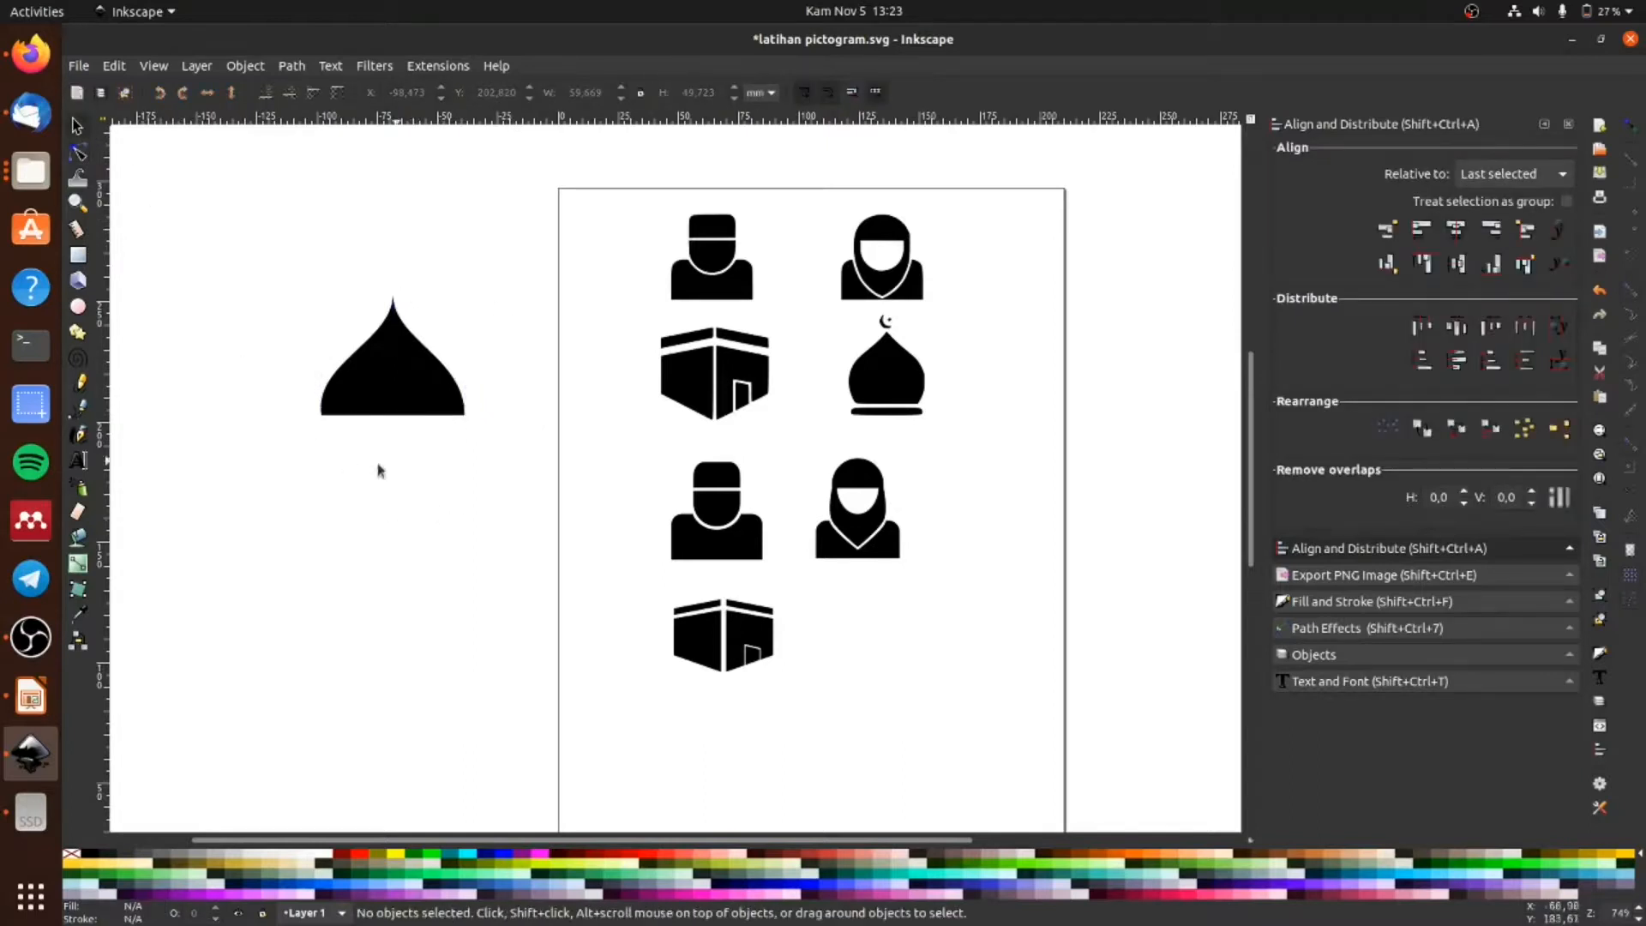
# Step: Draw a base bar about 61.2 by 7.1 mm just beneath the dome and round its corners
pyautogui.click(77, 255)
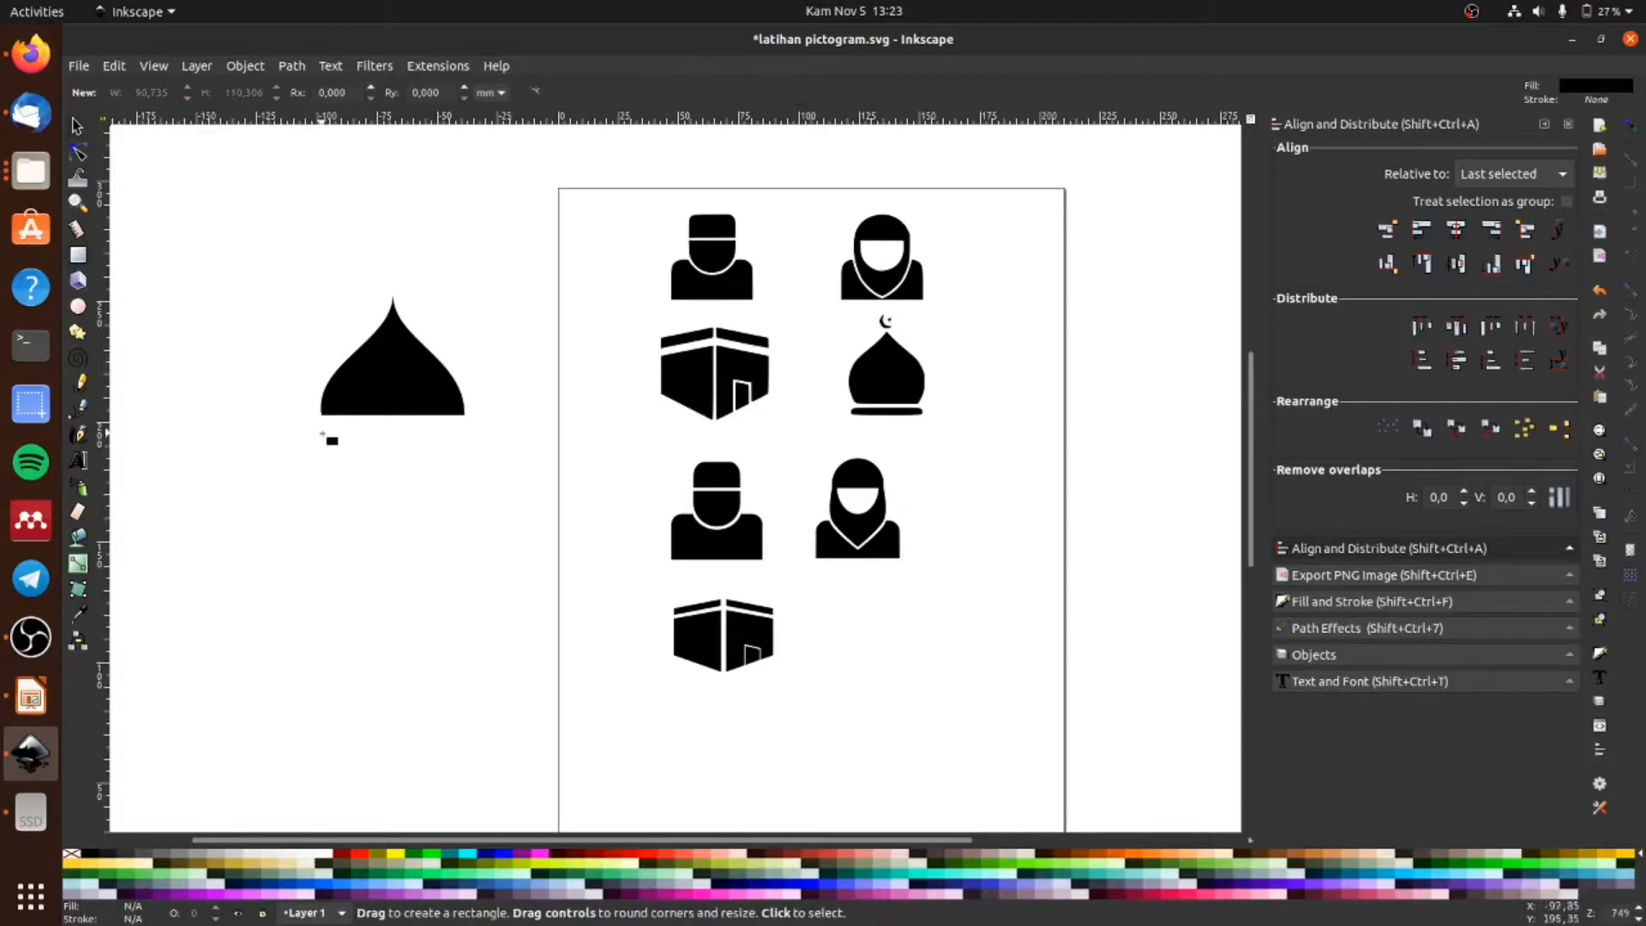
pyautogui.moveTo(318, 419); pyautogui.dragTo(467, 436)
pyautogui.click(77, 151)
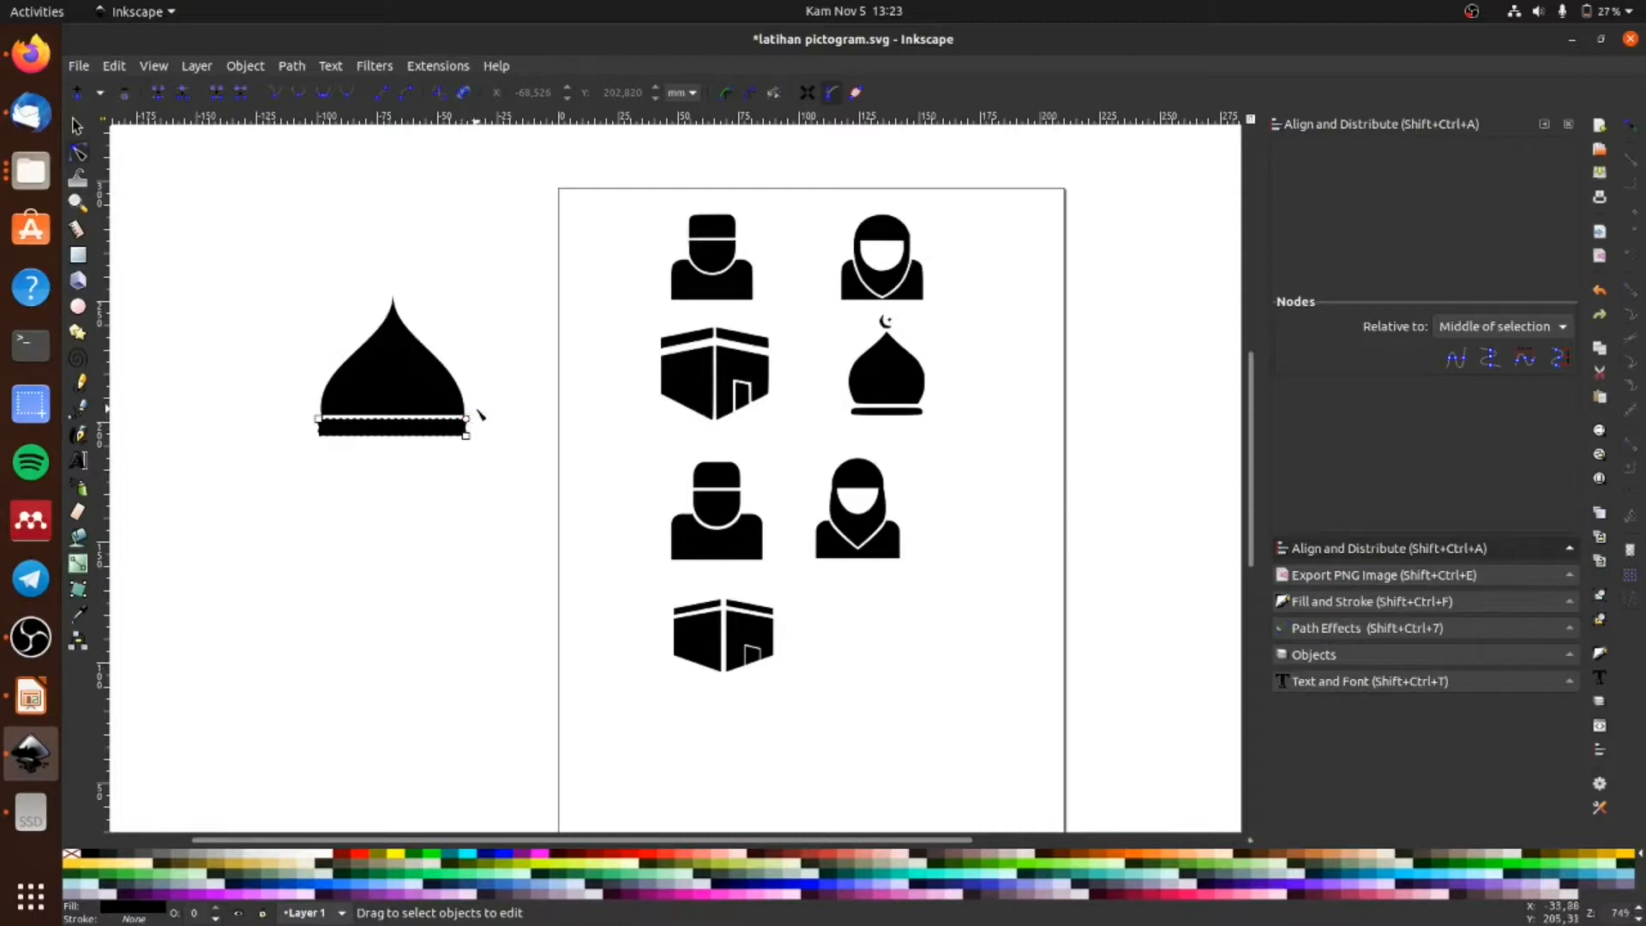
pyautogui.scroll(2, 480, 415)
pyautogui.press('3')
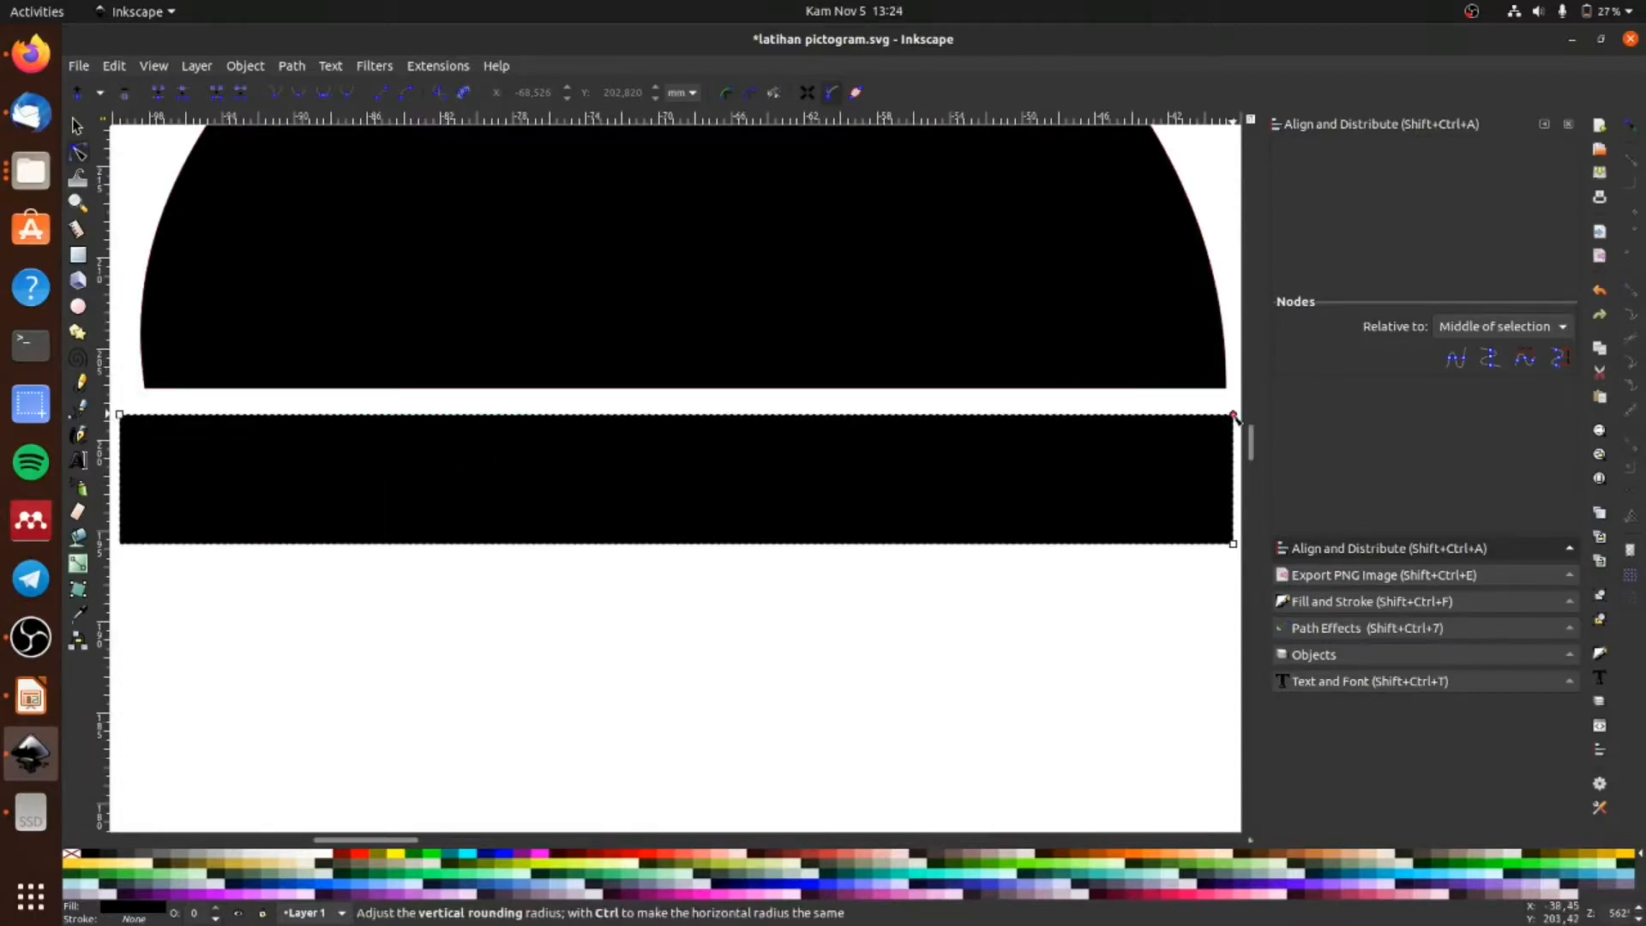
pyautogui.moveTo(1233, 417); pyautogui.dragTo(1235, 461)
pyautogui.click(78, 127)
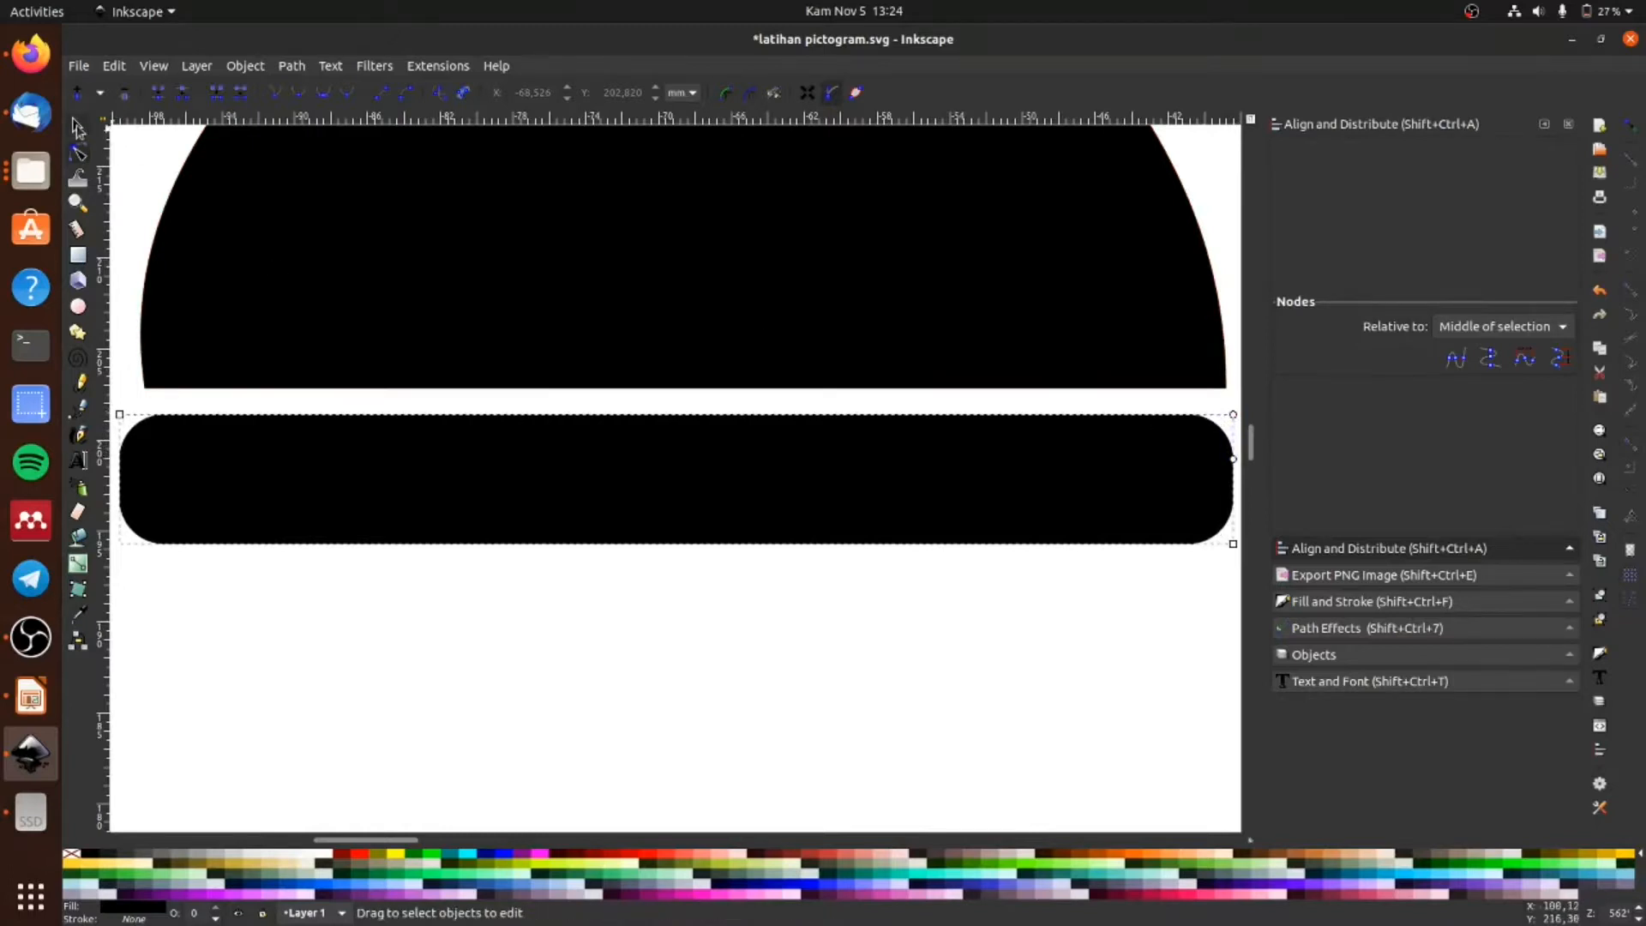
pyautogui.press('`')
pyautogui.click(366, 605)
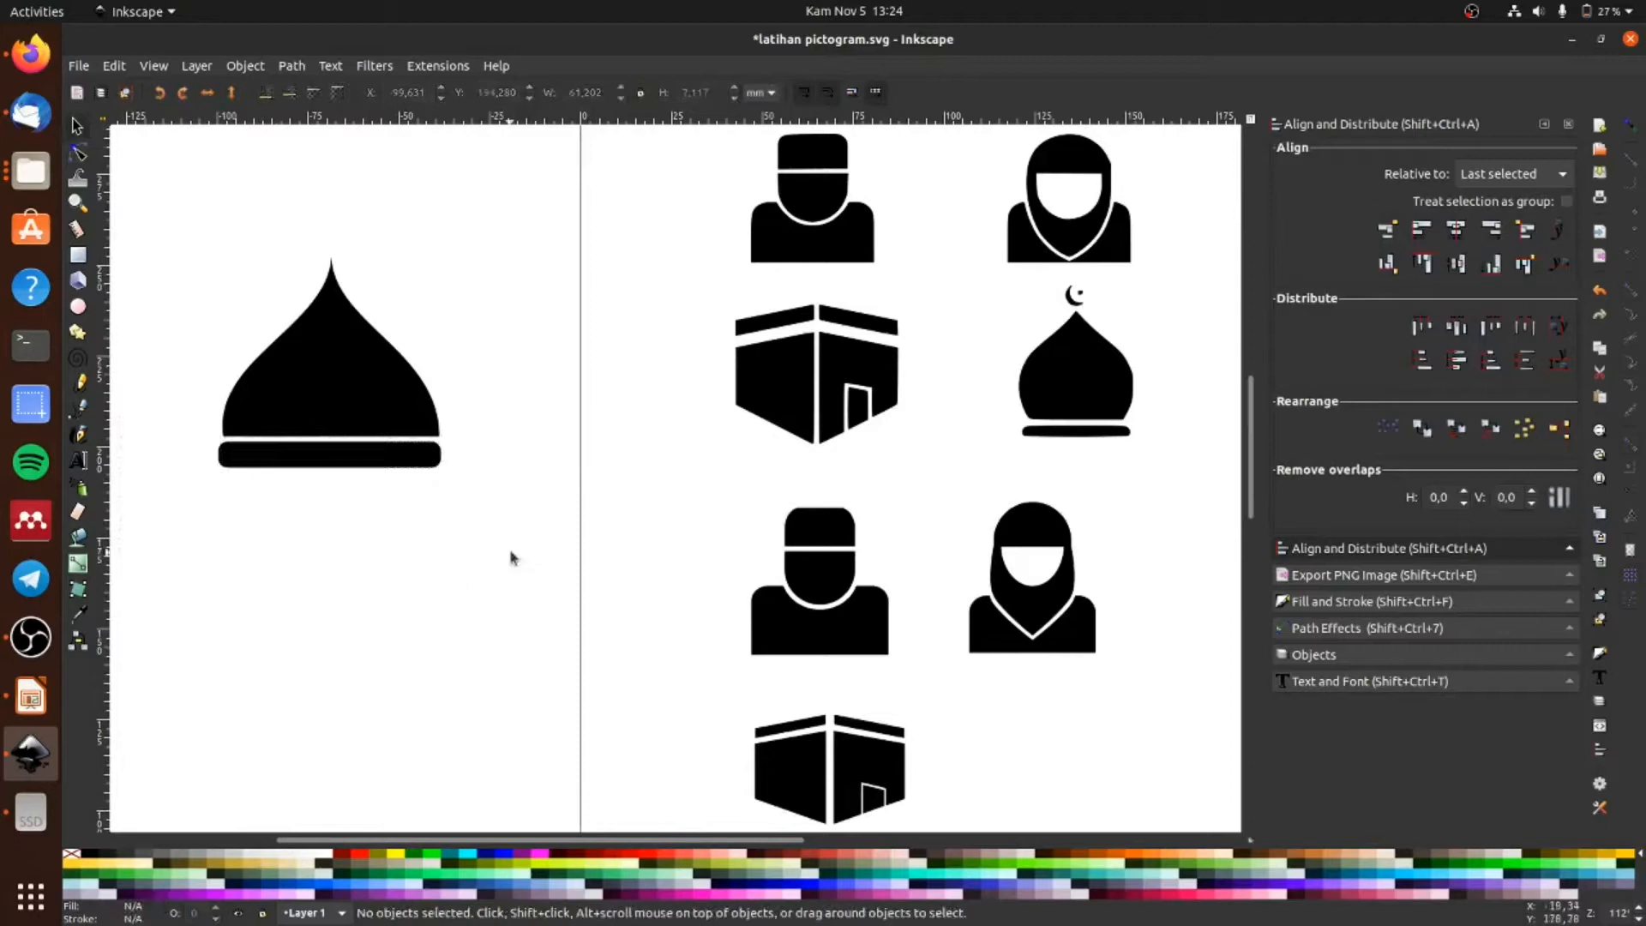
# Step: Center the base bar horizontally on the dome, aligning relative to the last selected object
pyautogui.click(373, 458)
pyautogui.keyDown('shift'); pyautogui.click(378, 411); pyautogui.keyUp('shift')
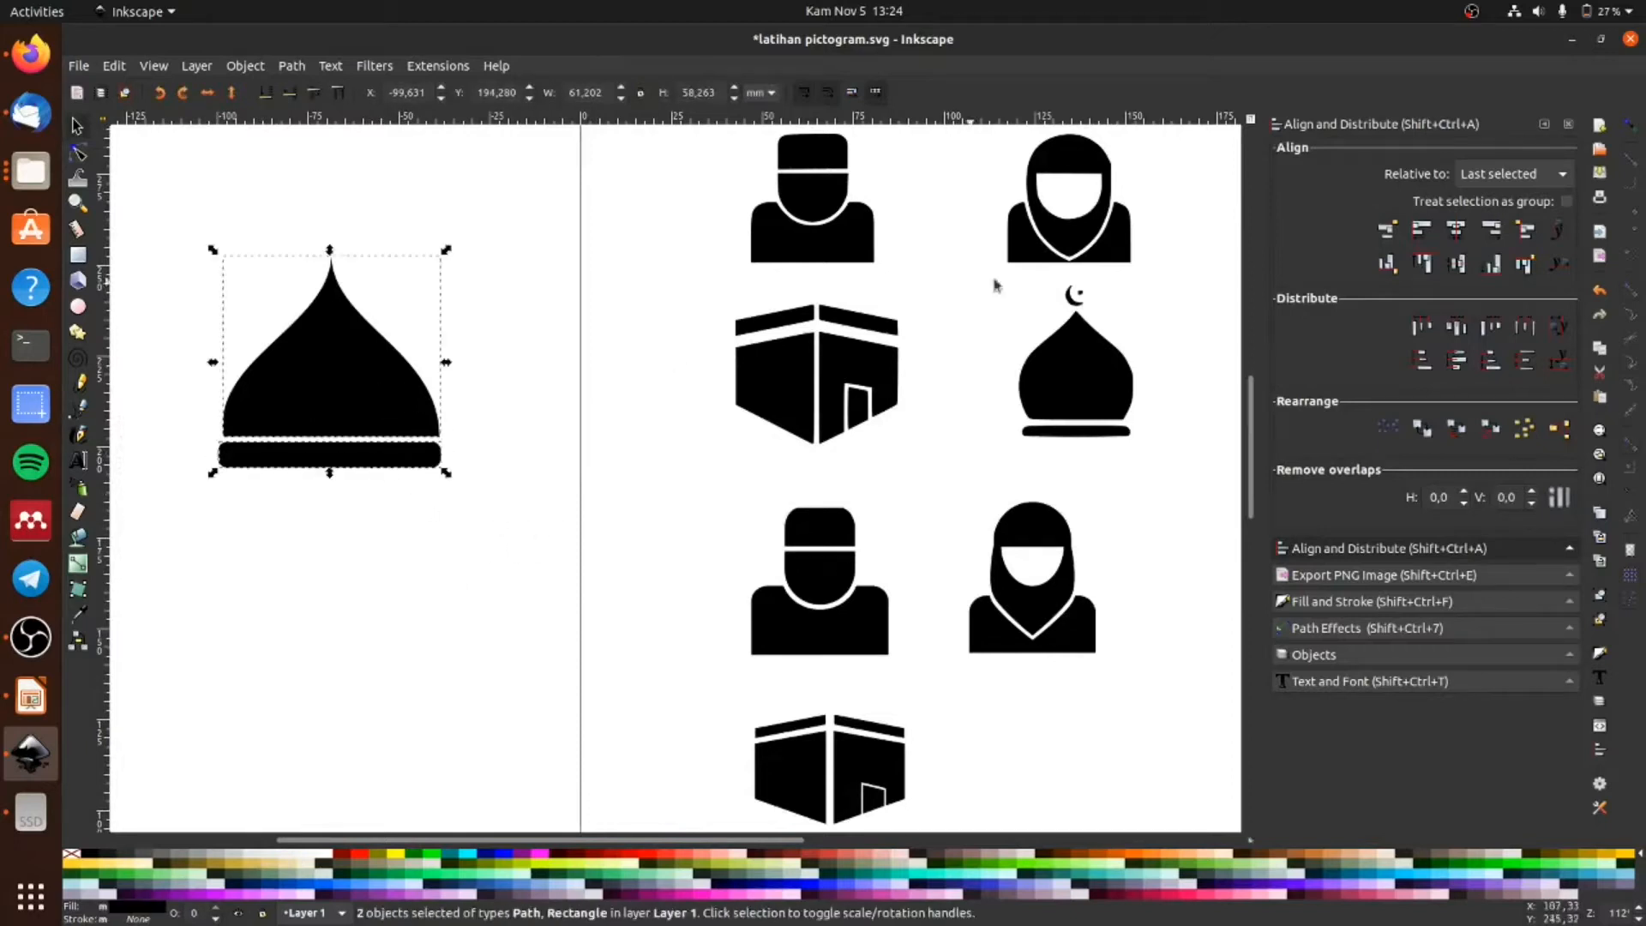
pyautogui.click(1457, 232)
pyautogui.click(347, 645)
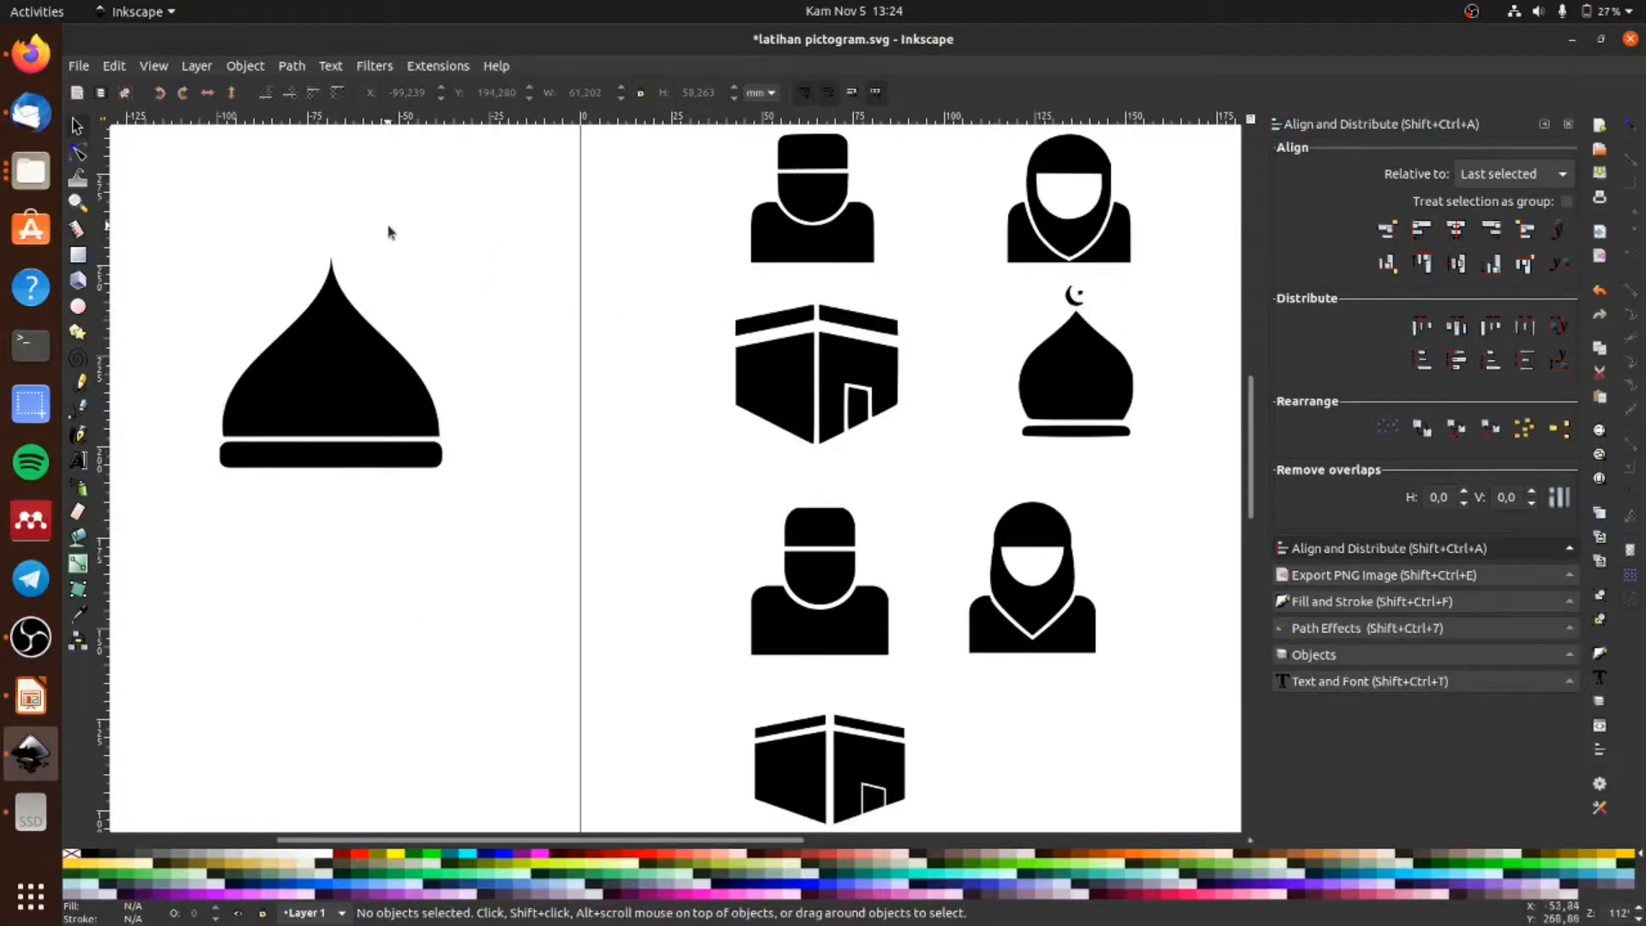
# Step: Draw a circle about 24.1 mm in diameter in the empty area above and beside the dome for the crescent
pyautogui.click(78, 306)
pyautogui.moveTo(403, 189); pyautogui.dragTo(494, 277)
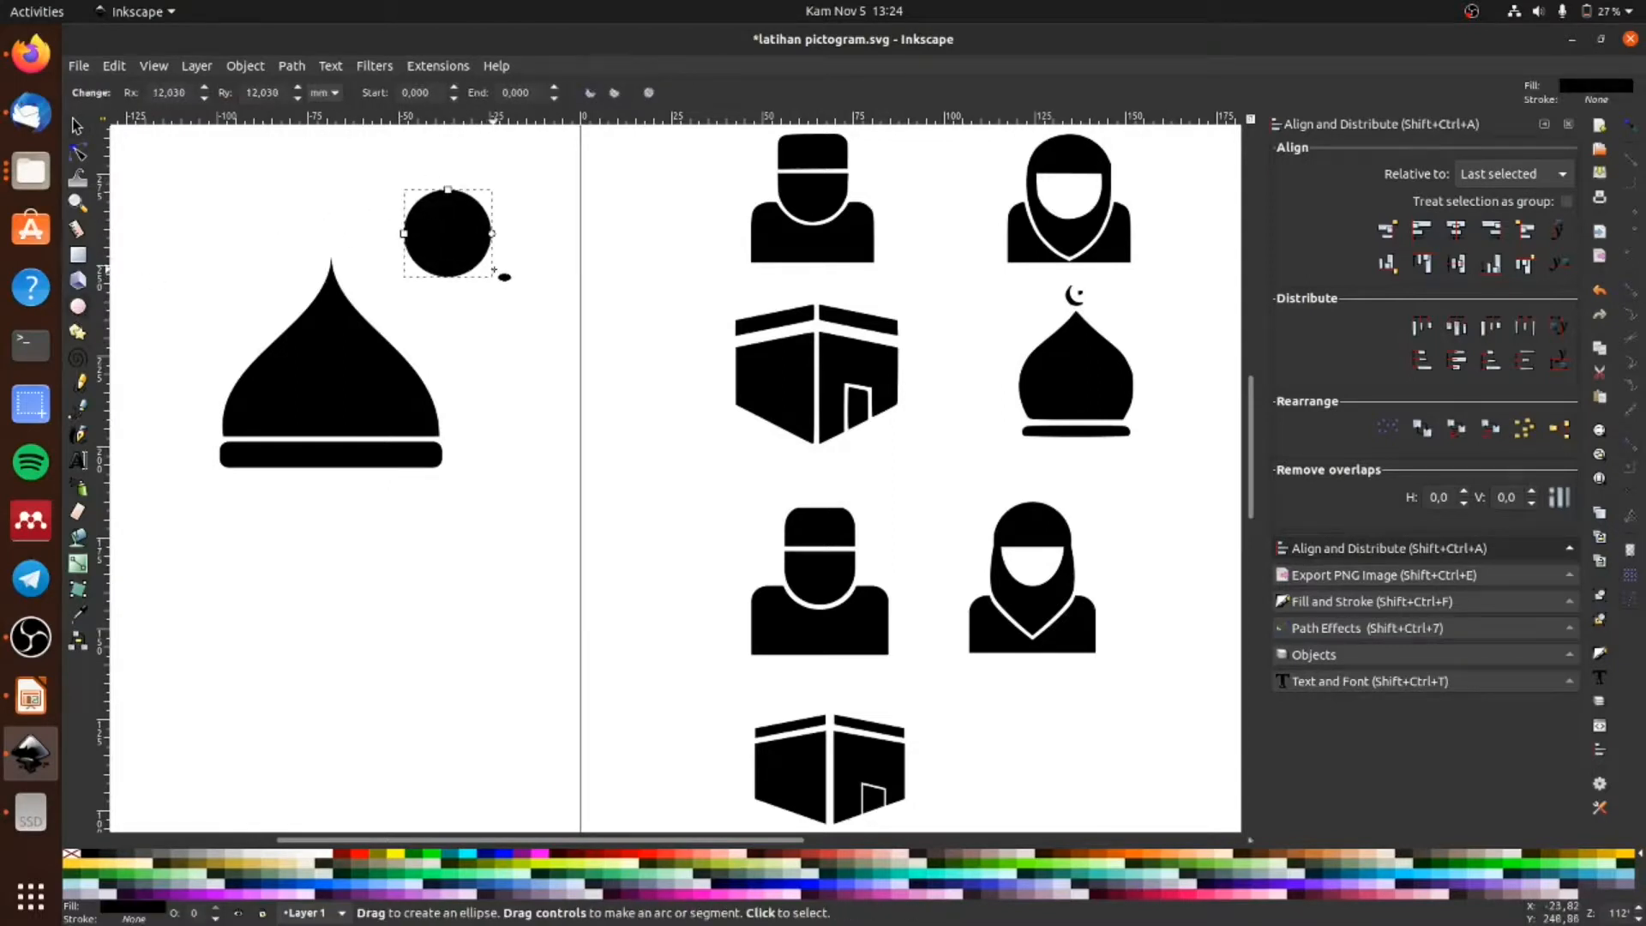
pyautogui.click(77, 126)
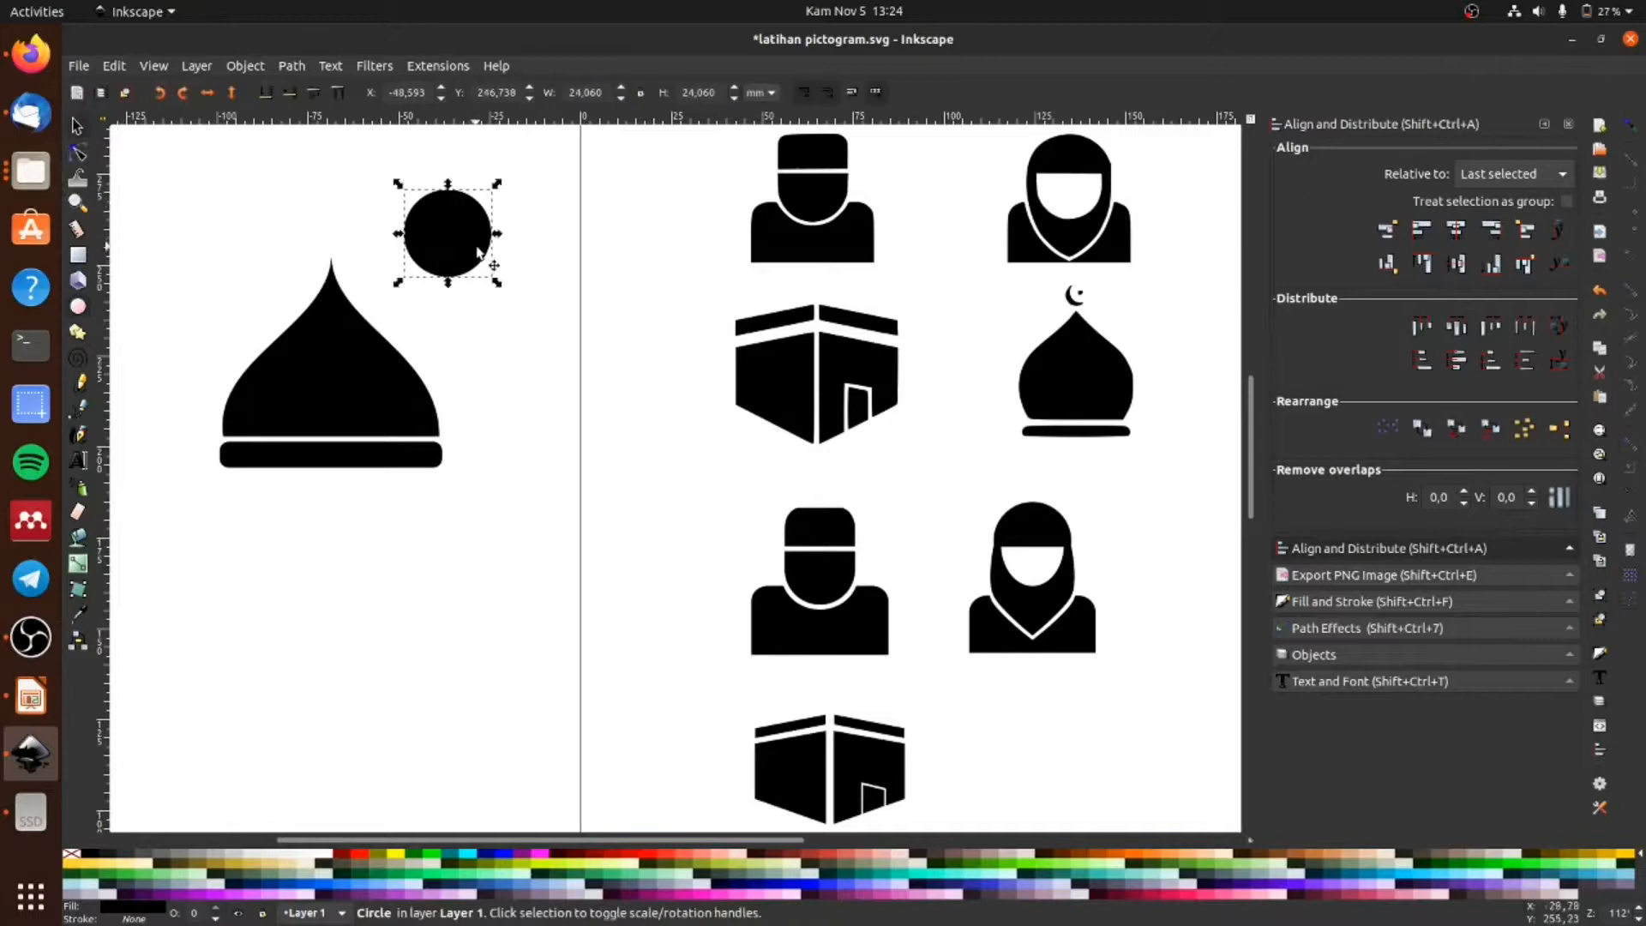
# Step: Duplicate the crescent's black circle in place and fill the copy green
pyautogui.hotkey('ctrl', 'd')
pyautogui.moveTo(444, 230); pyautogui.dragTo(572, 231)
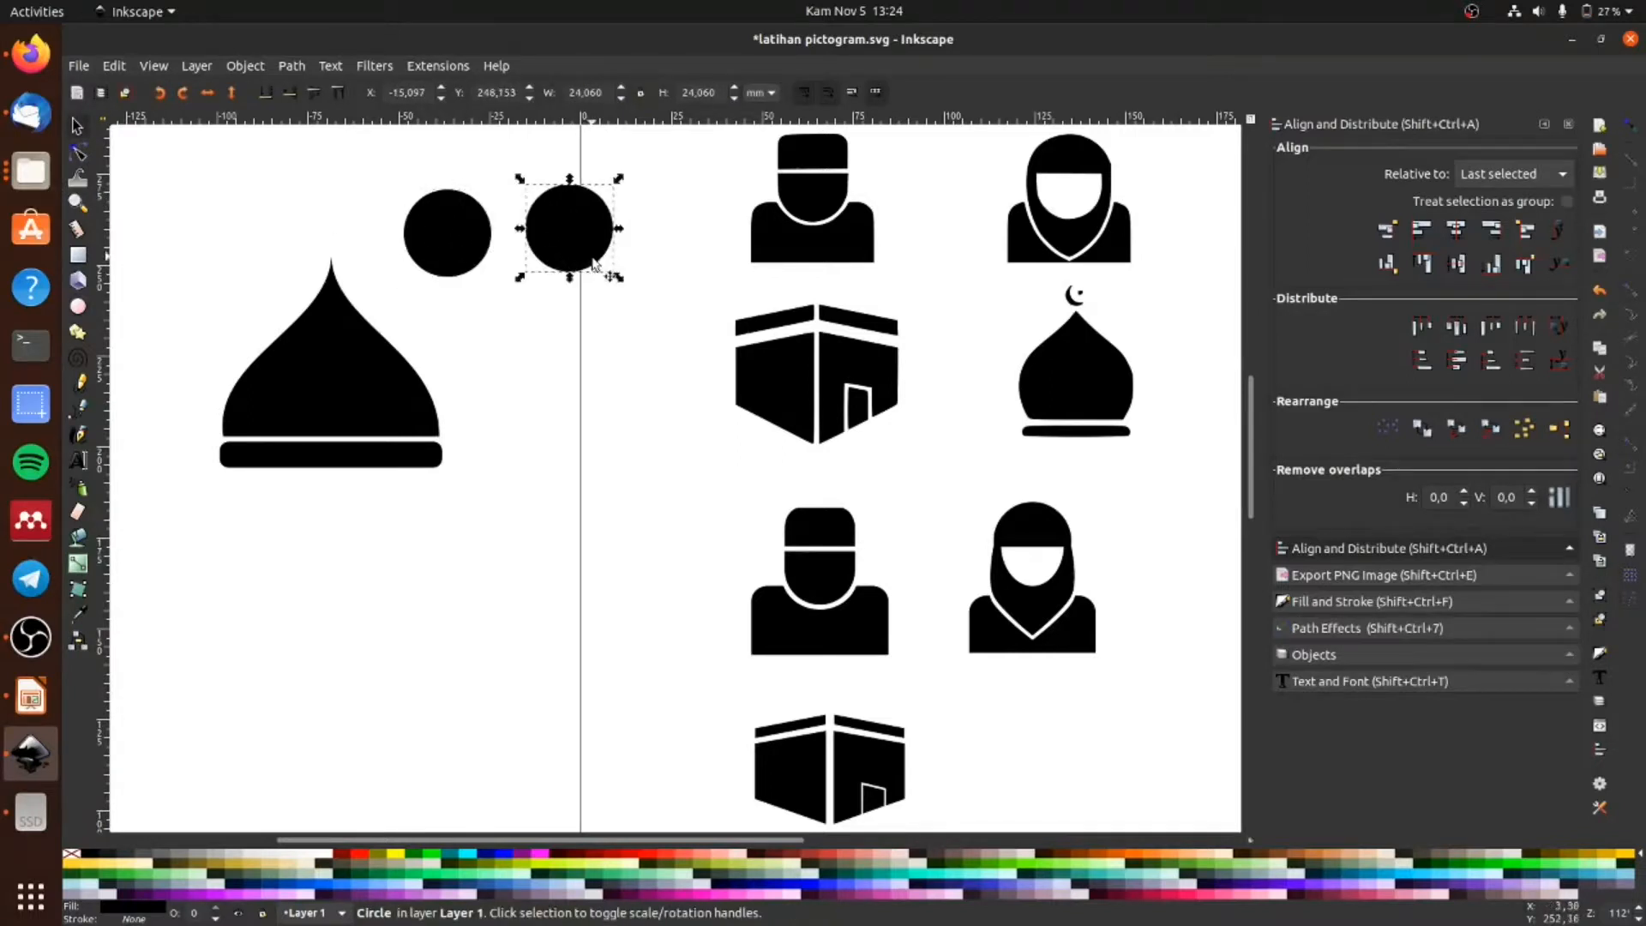
pyautogui.hotkey('ctrl', 'z')
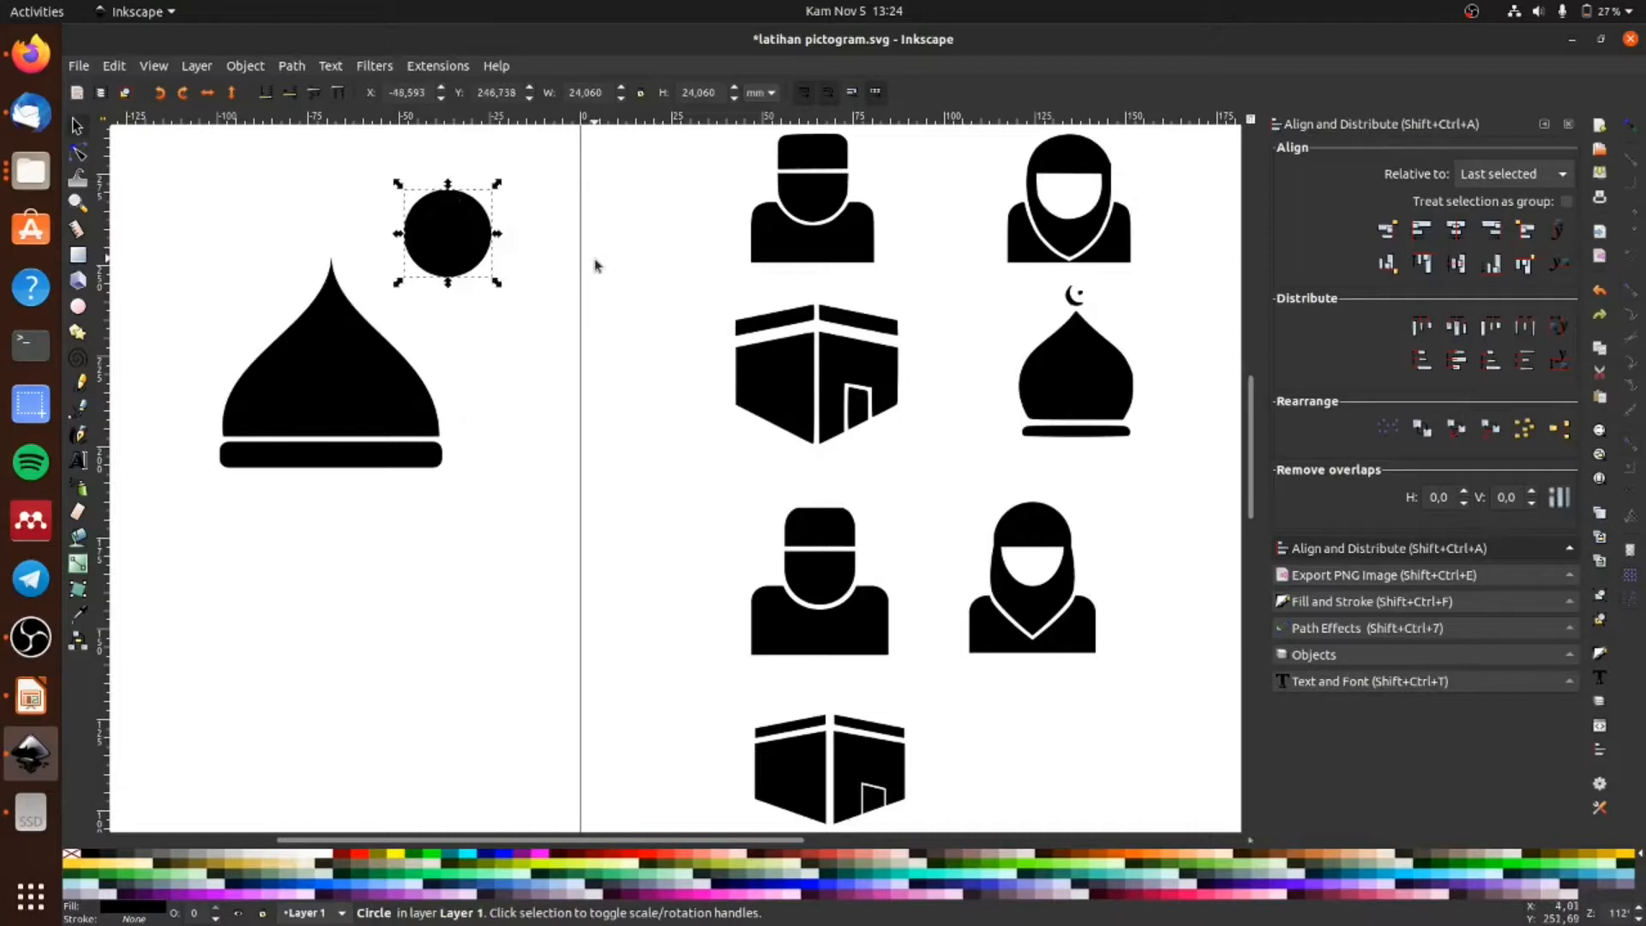
pyautogui.click(419, 853)
pyautogui.click(538, 303)
# Step: Try to shrink the green circle to about 22.4 mm and position it inside the black circle's outline
pyautogui.moveTo(458, 240); pyautogui.dragTo(499, 177)
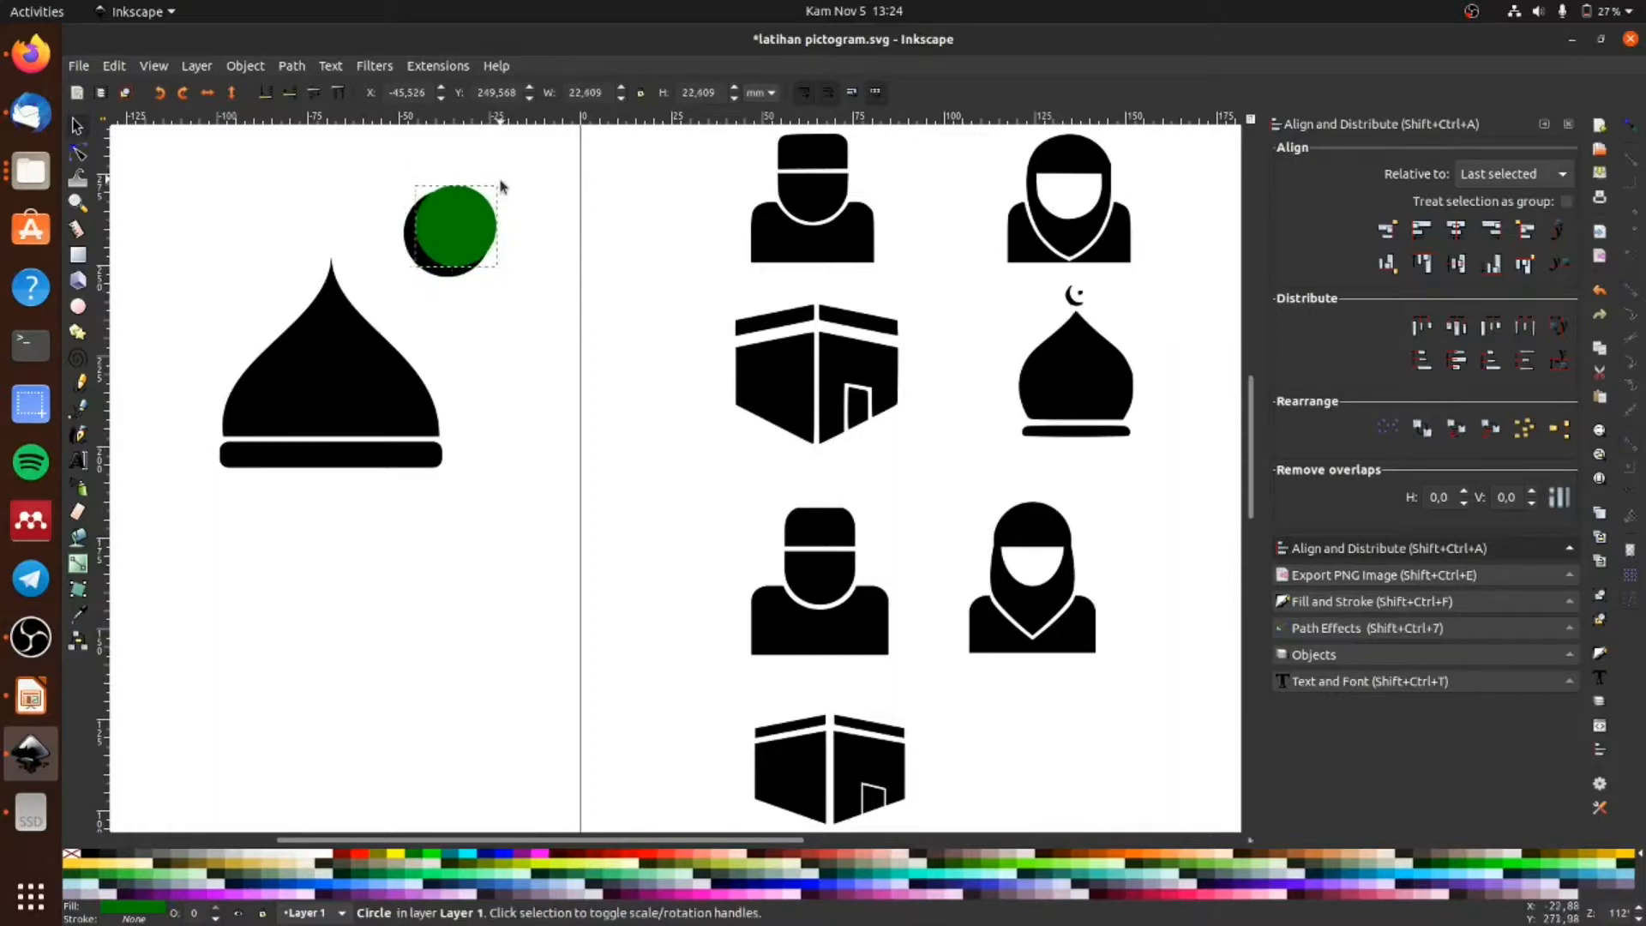
pyautogui.click(550, 259)
pyautogui.moveTo(441, 221); pyautogui.dragTo(437, 225)
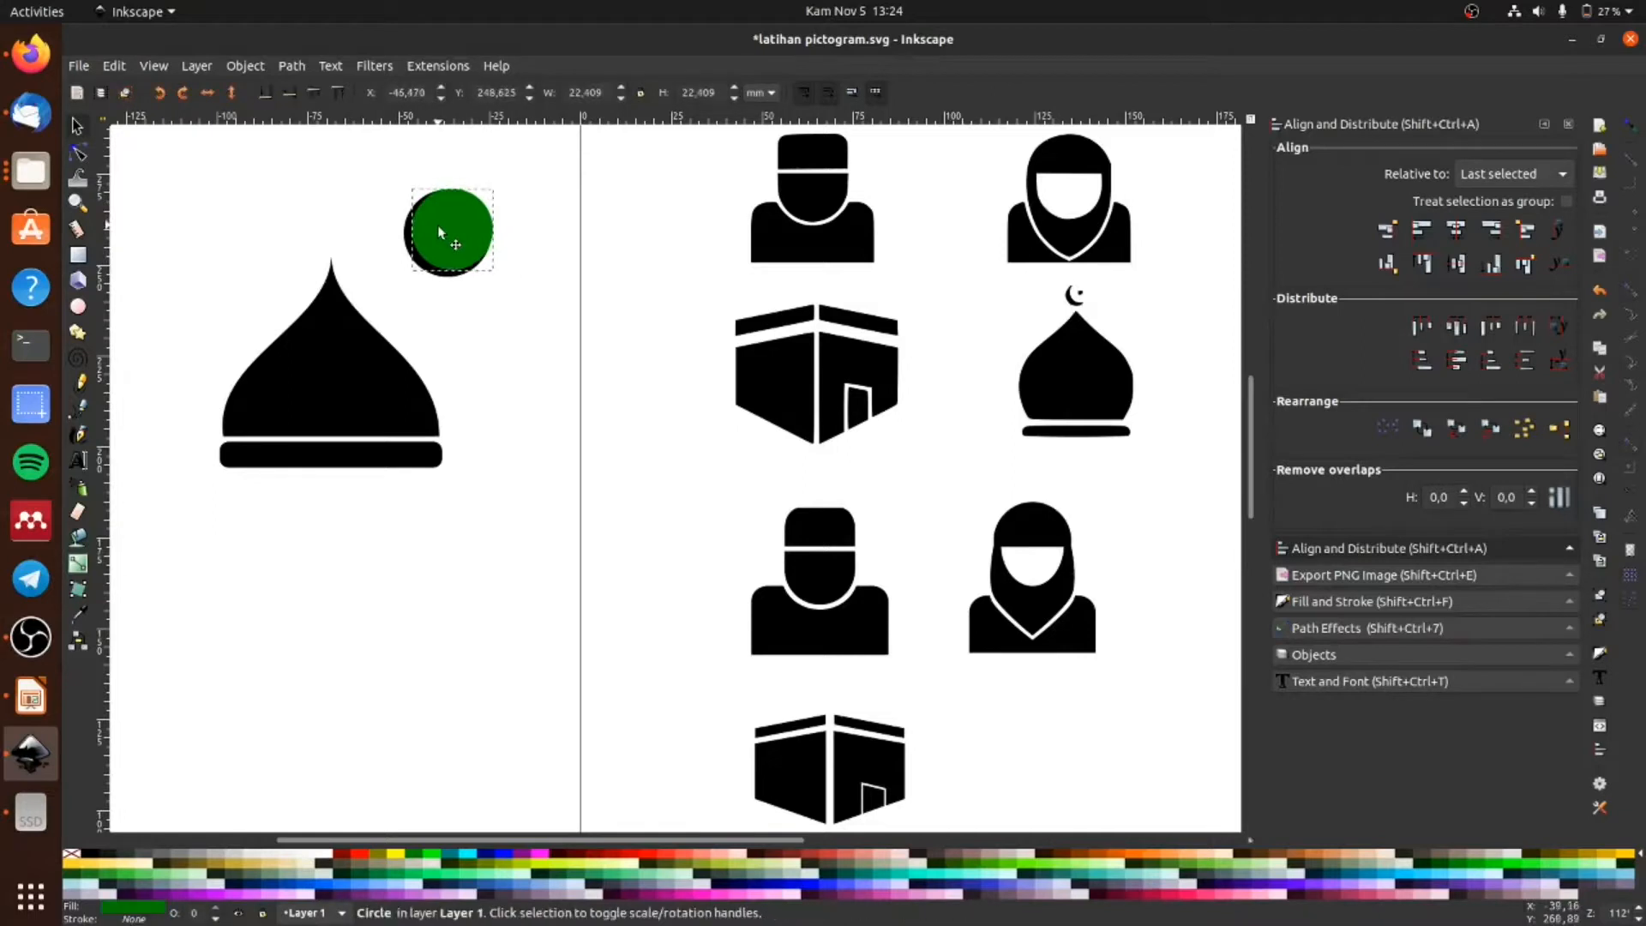
pyautogui.click(521, 297)
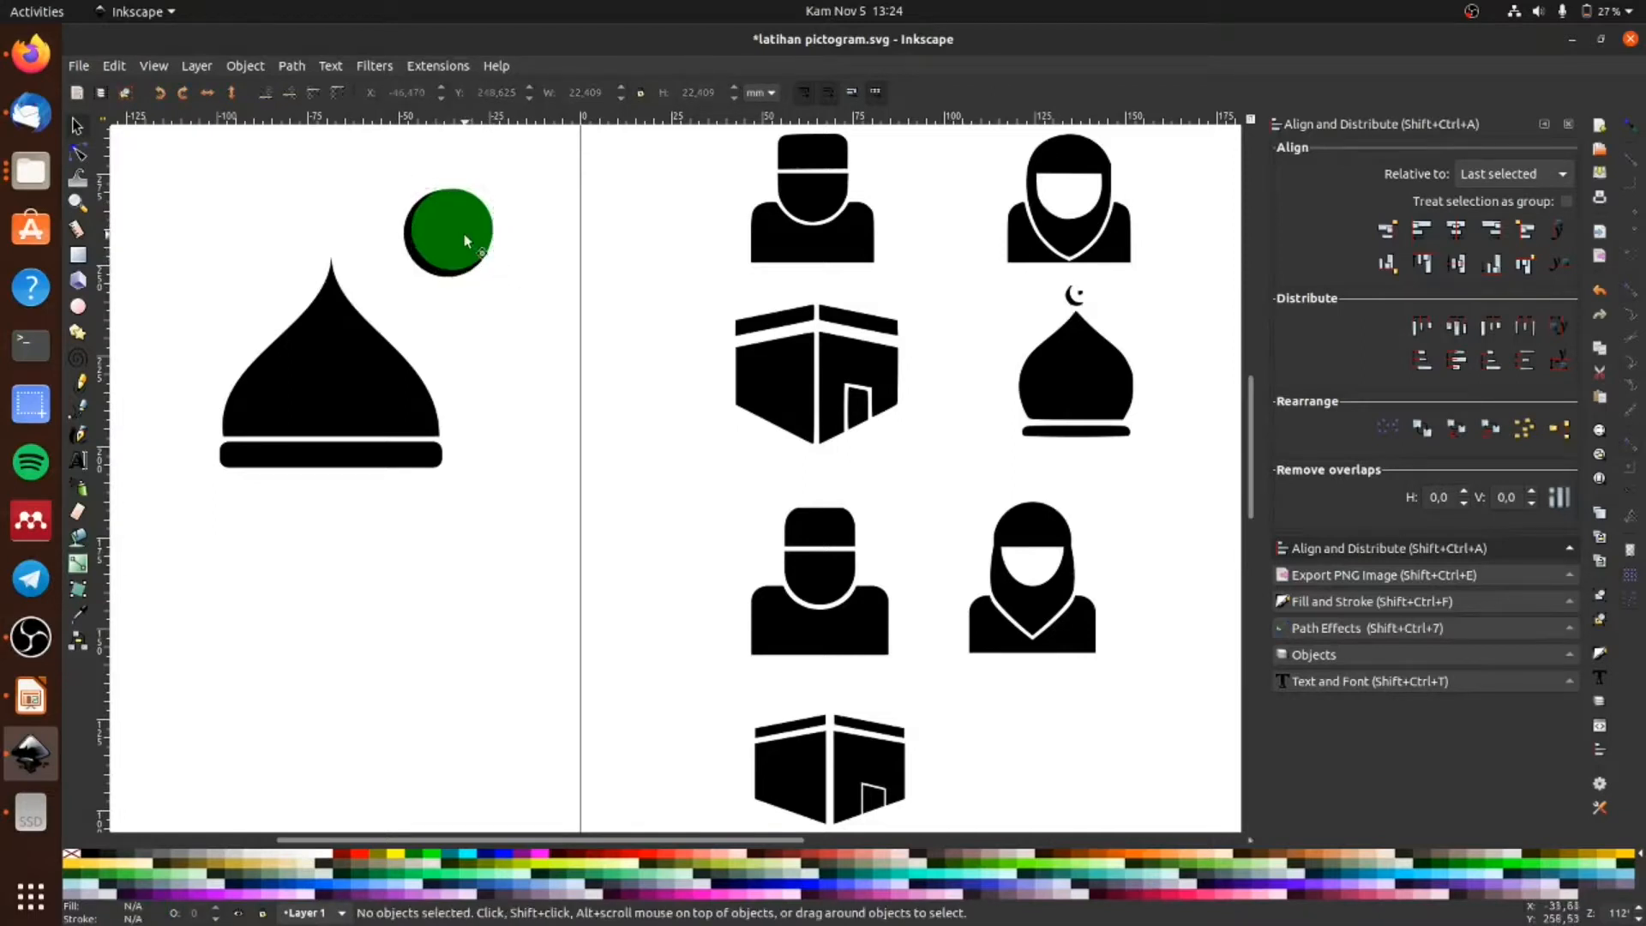
pyautogui.hotkey('ctrl', 'z')
pyautogui.hotkey('ctrl', 'z')
pyautogui.hotkey('ctrl', 'z')
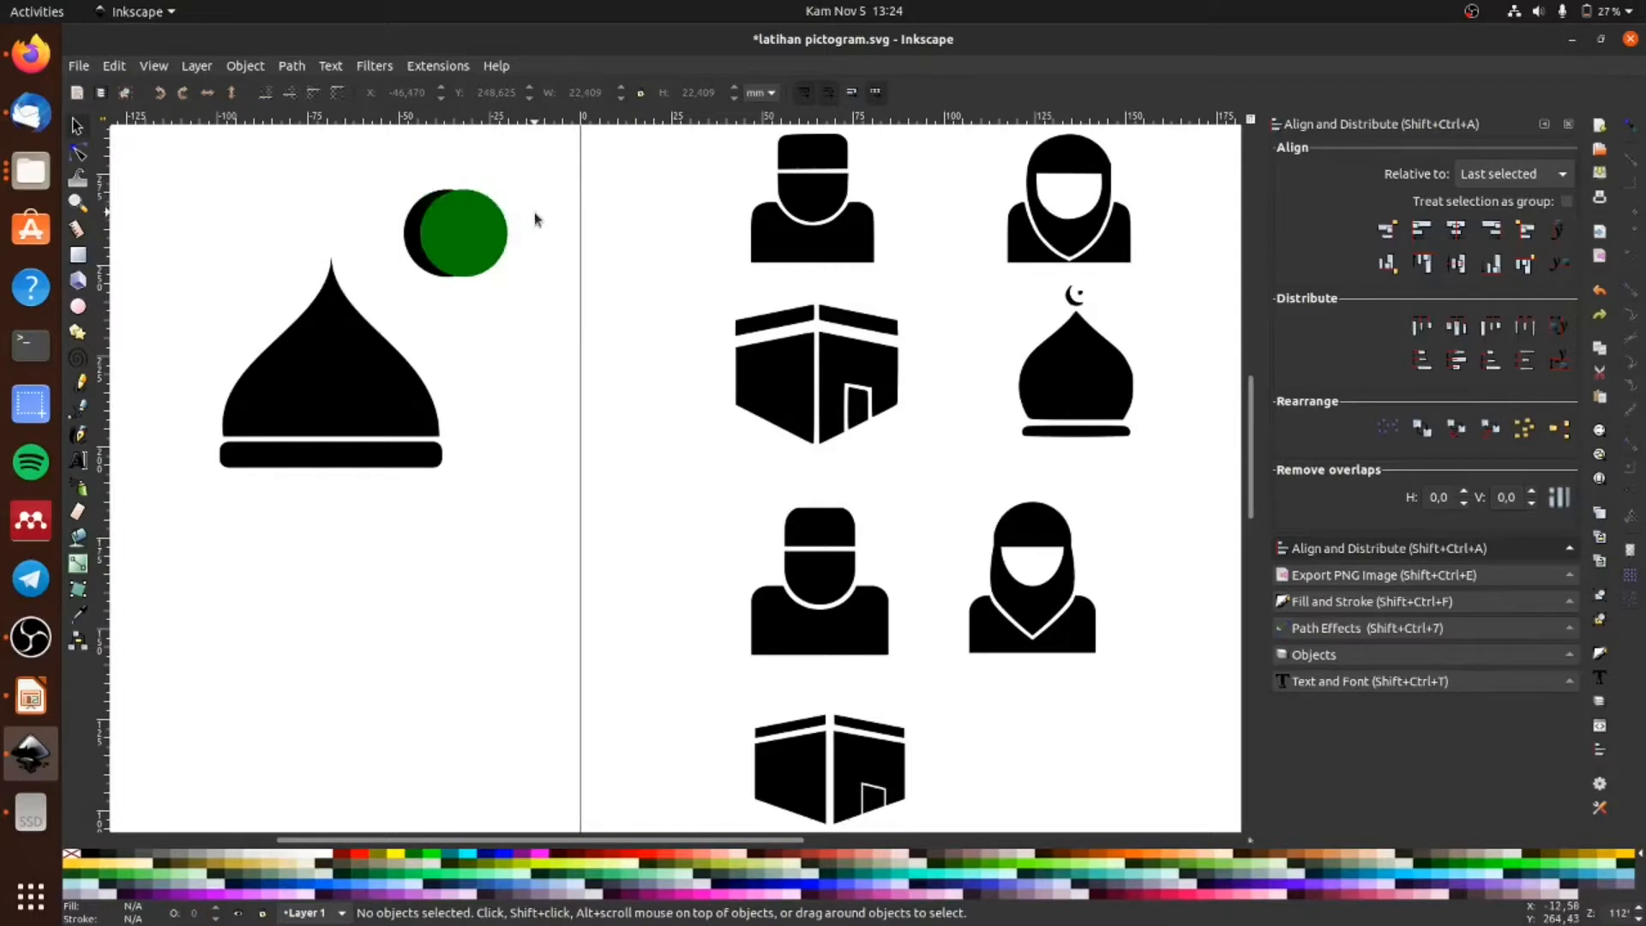
# Step: Move the green circle over the black one, offset upward and slightly right, at about X -46.7, Y 249.8 mm
pyautogui.moveTo(486, 230); pyautogui.dragTo(477, 218)
pyautogui.click(478, 220)
pyautogui.click(540, 250)
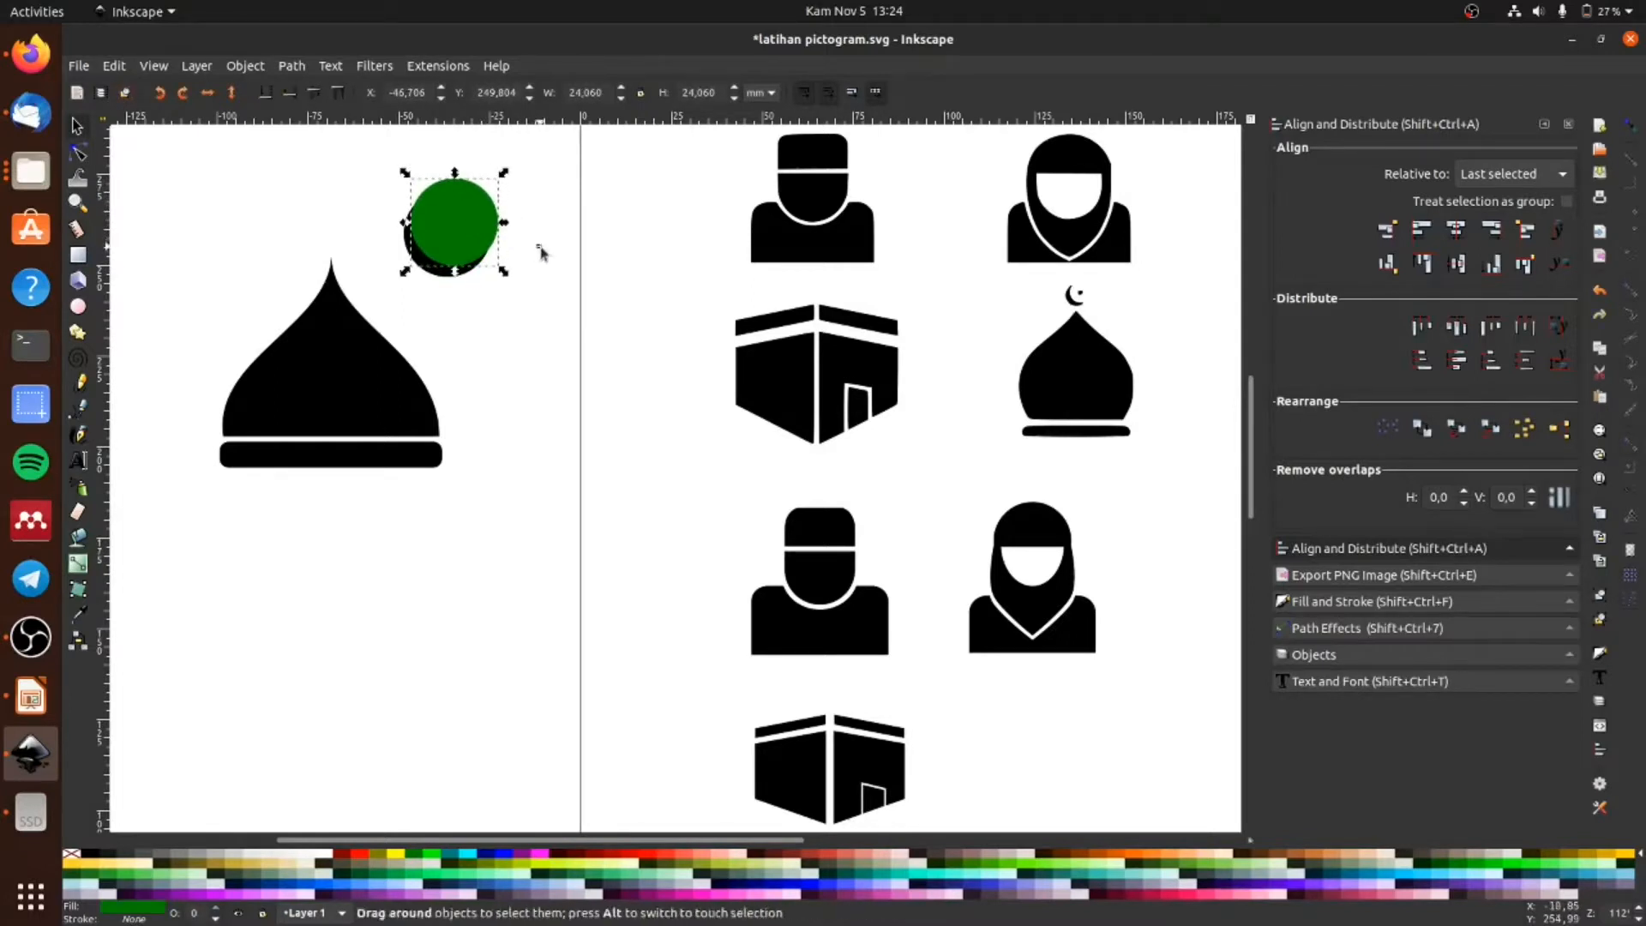
pyautogui.click(484, 228)
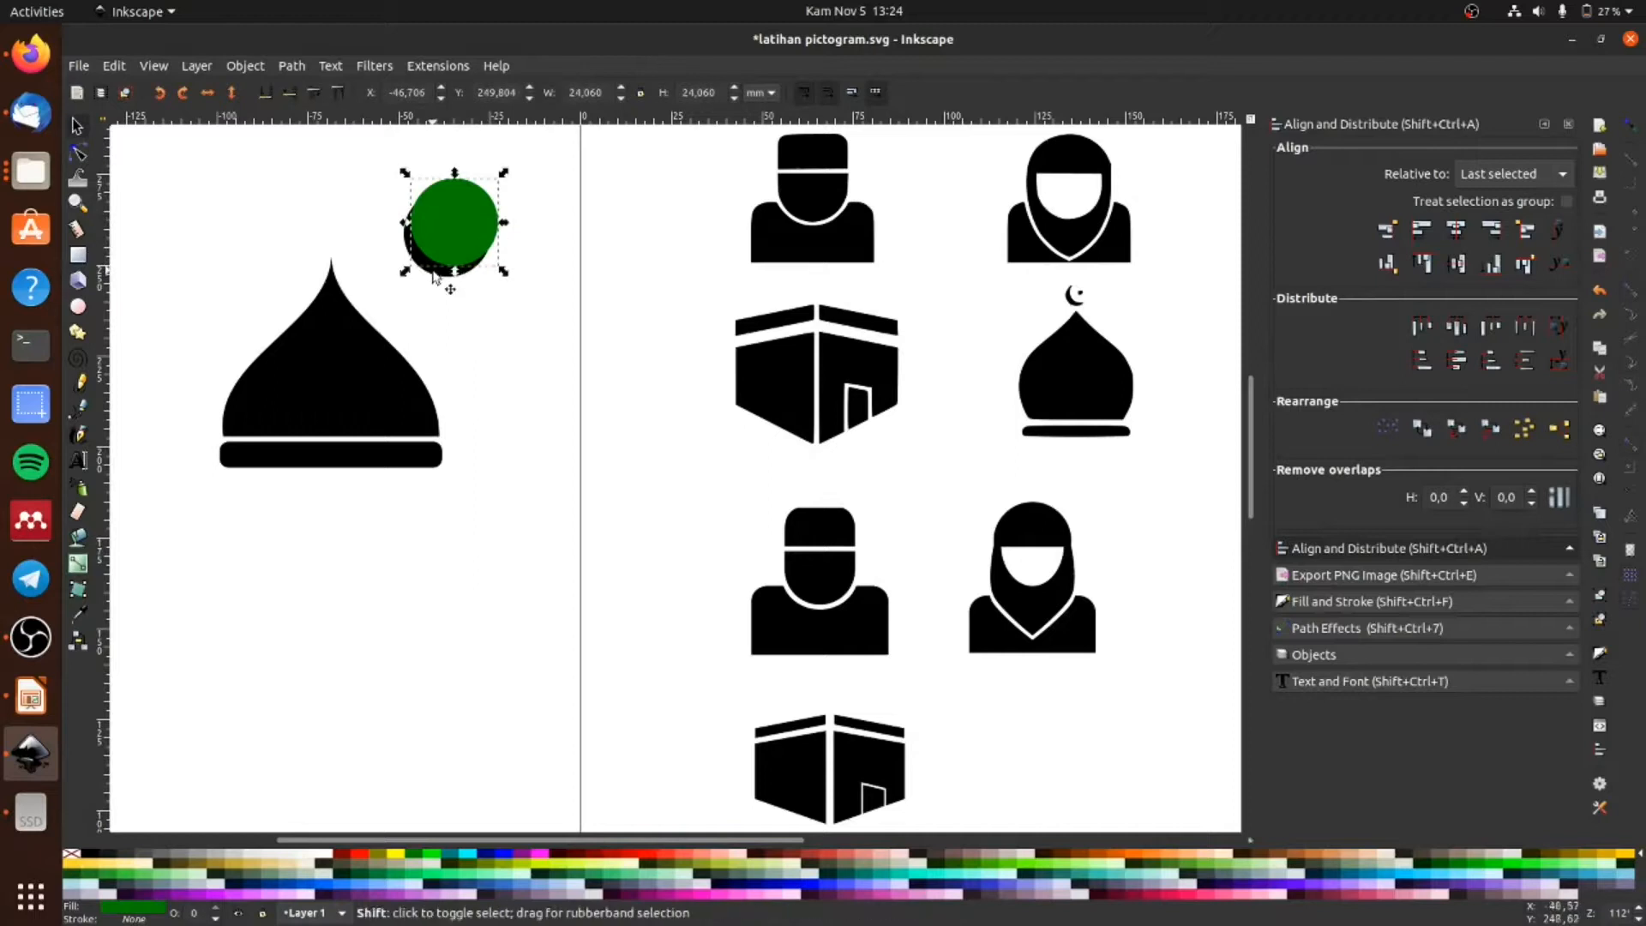
# Step: Subtract the green circle from the black one with Difference to form a crescent
pyautogui.keyDown('shift'); pyautogui.click(435, 274); pyautogui.keyUp('shift')
pyautogui.click(291, 66)
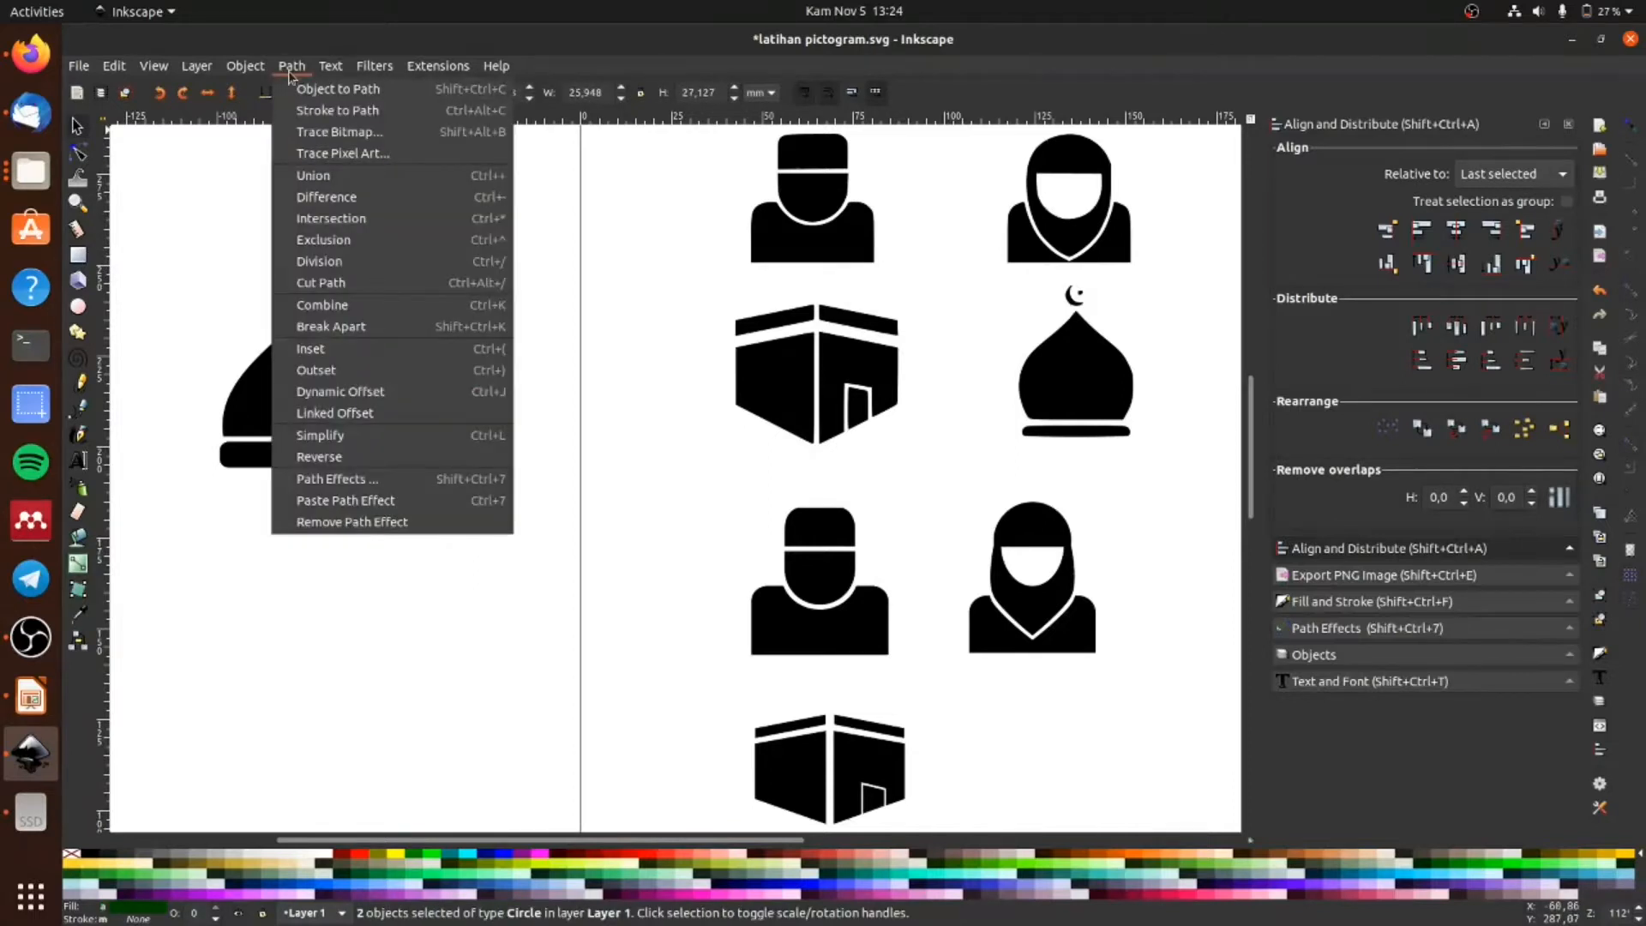
pyautogui.click(334, 197)
pyautogui.click(560, 361)
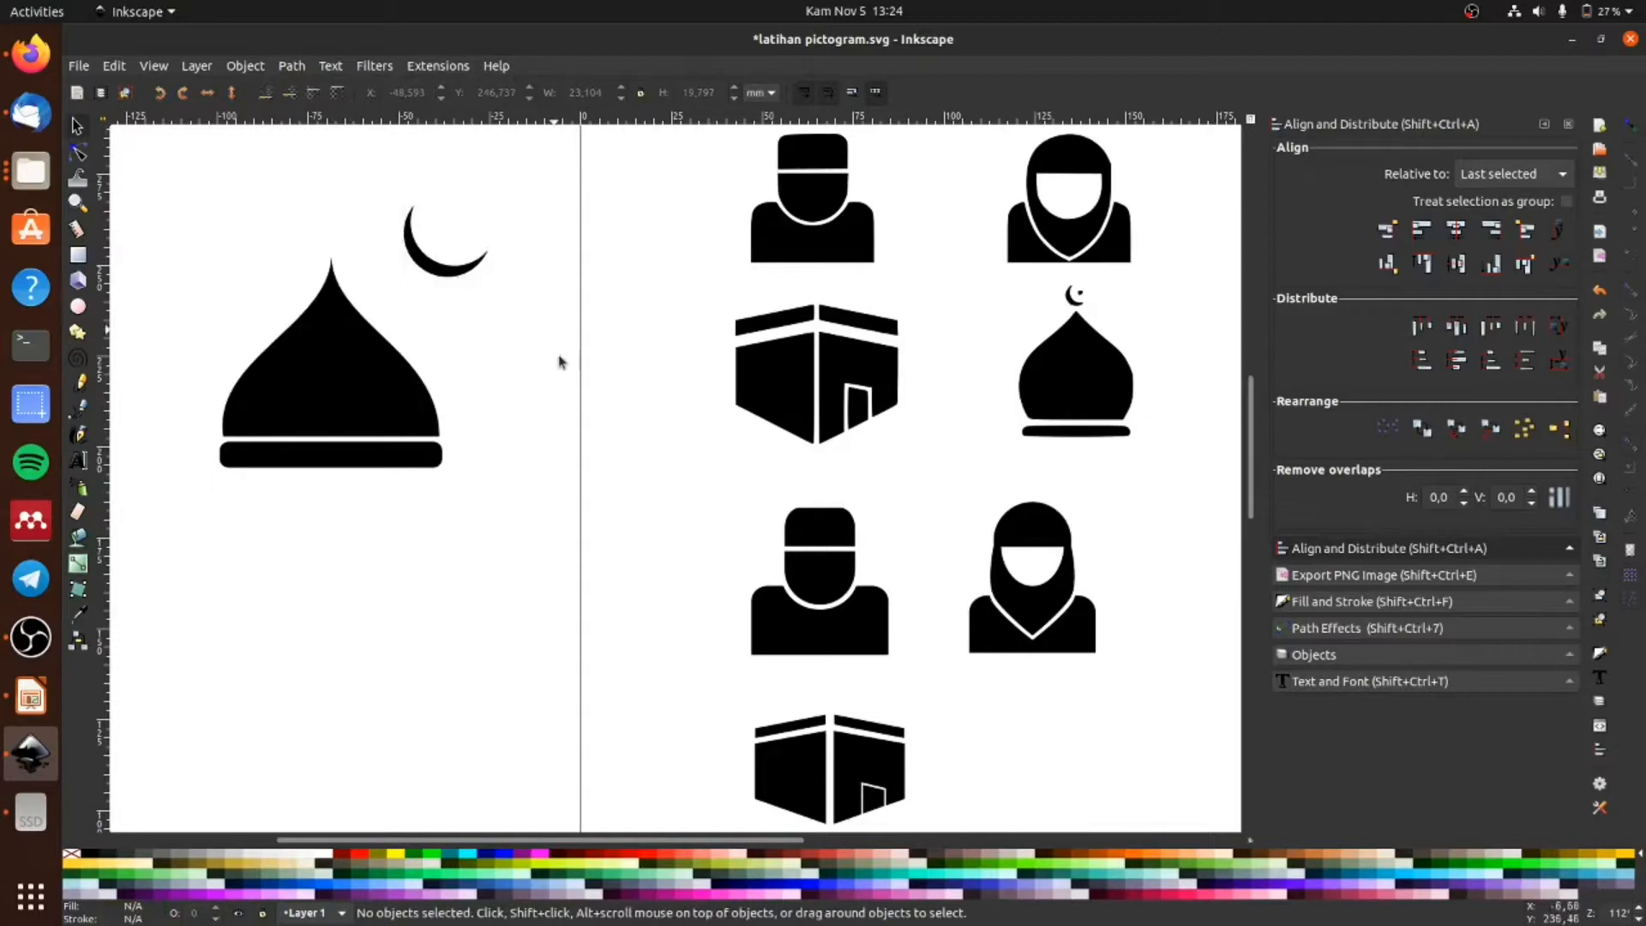
# Step: Rotate the crescent slightly clockwise so its opening faces up and to the right
pyautogui.click(454, 274)
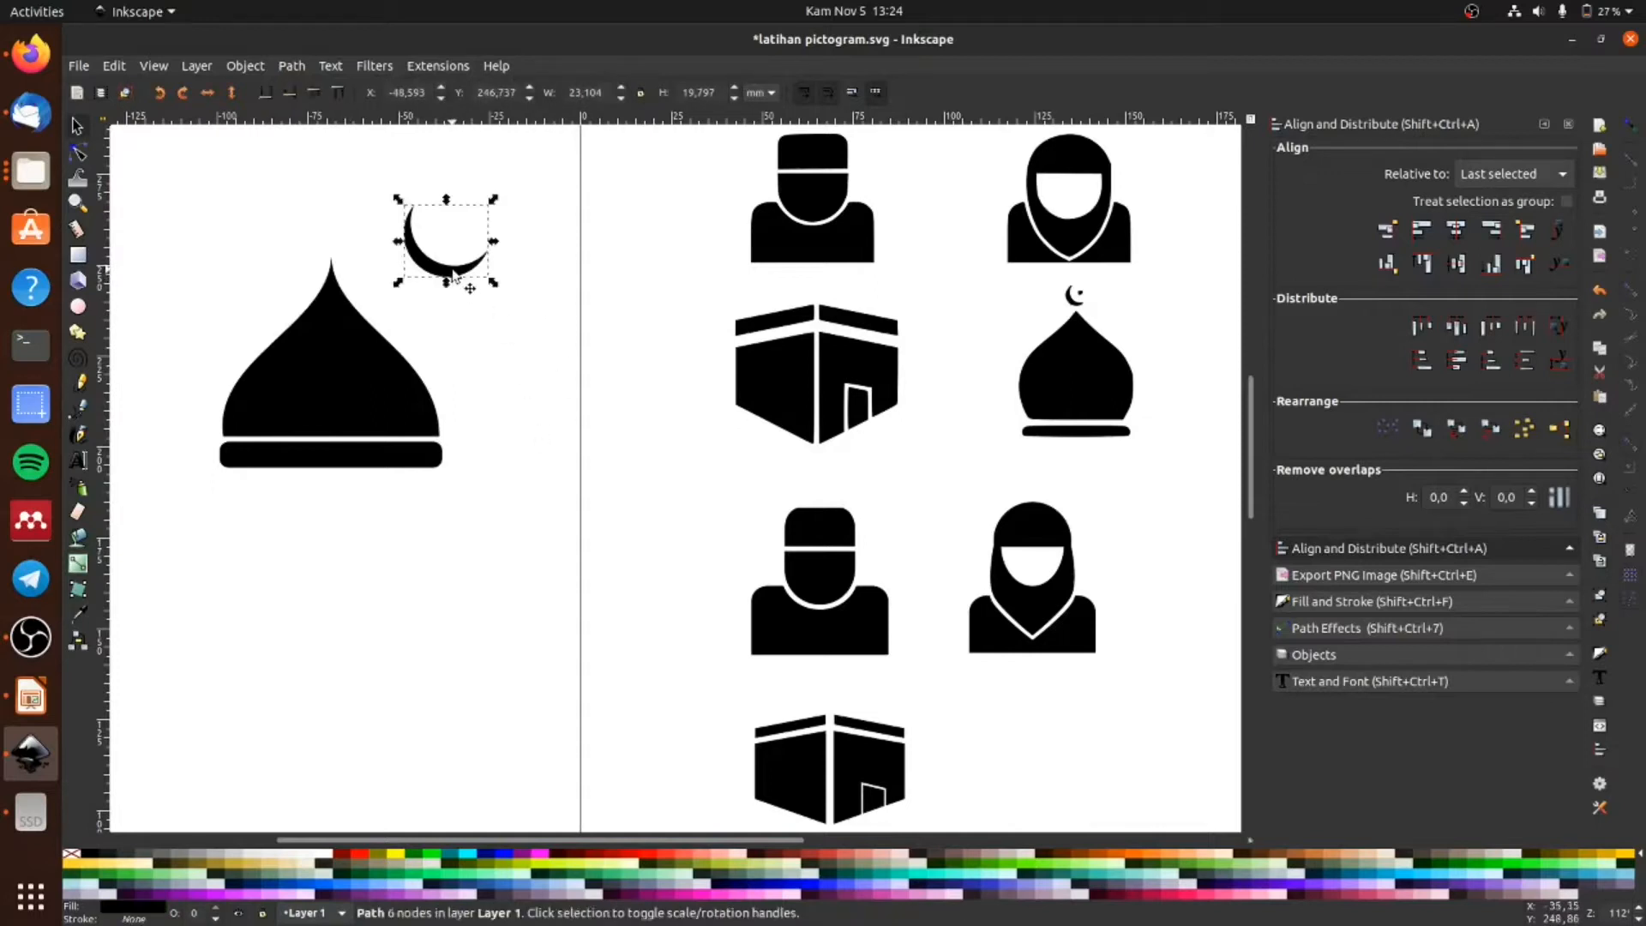
pyautogui.click(454, 274)
pyautogui.moveTo(494, 199); pyautogui.dragTo(506, 229)
pyautogui.click(514, 312)
# Step: Scale the crescent to about 8 by 9.3 mm and place it just above the dome's tip
pyautogui.click(448, 274)
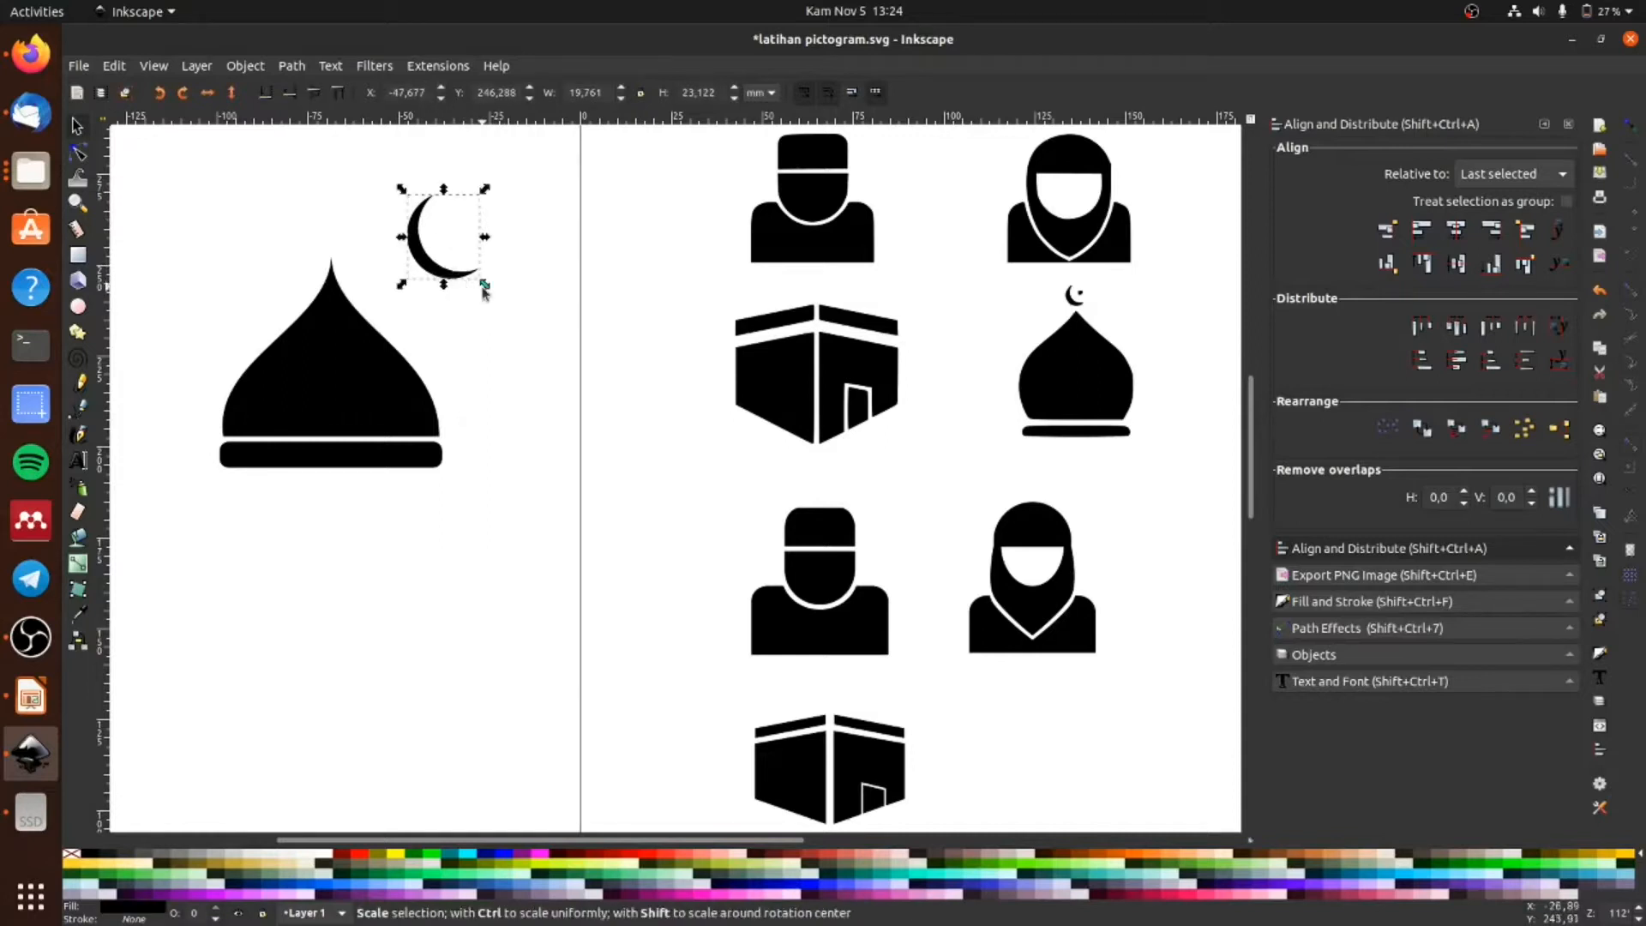
pyautogui.moveTo(485, 289); pyautogui.dragTo(320, 243)
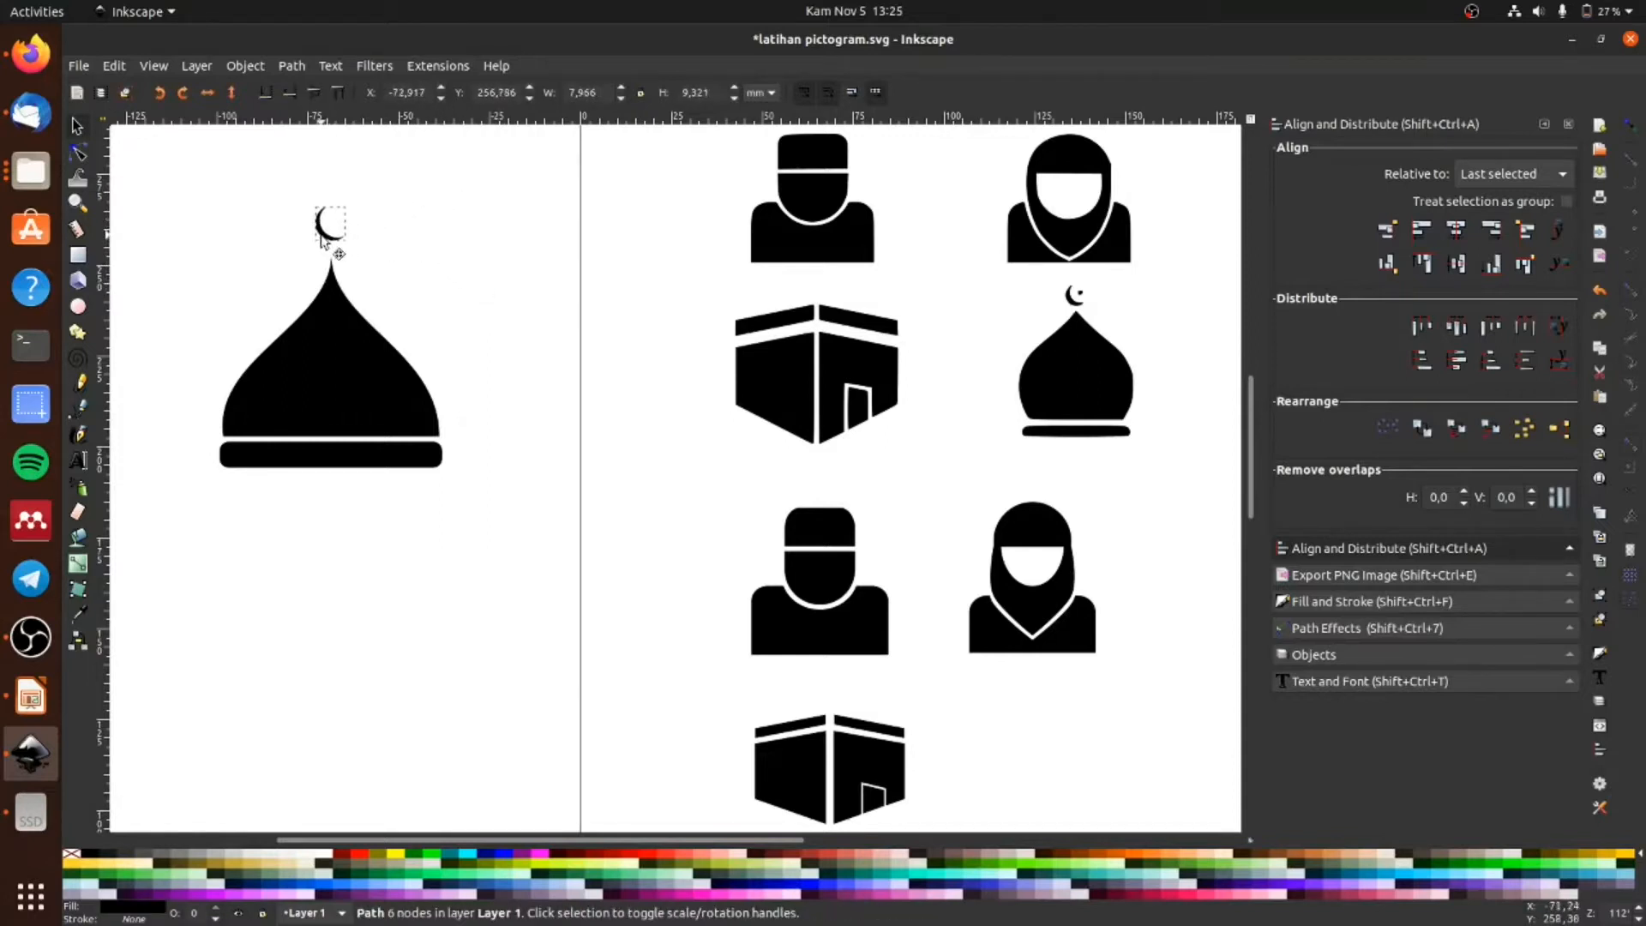
pyautogui.click(447, 266)
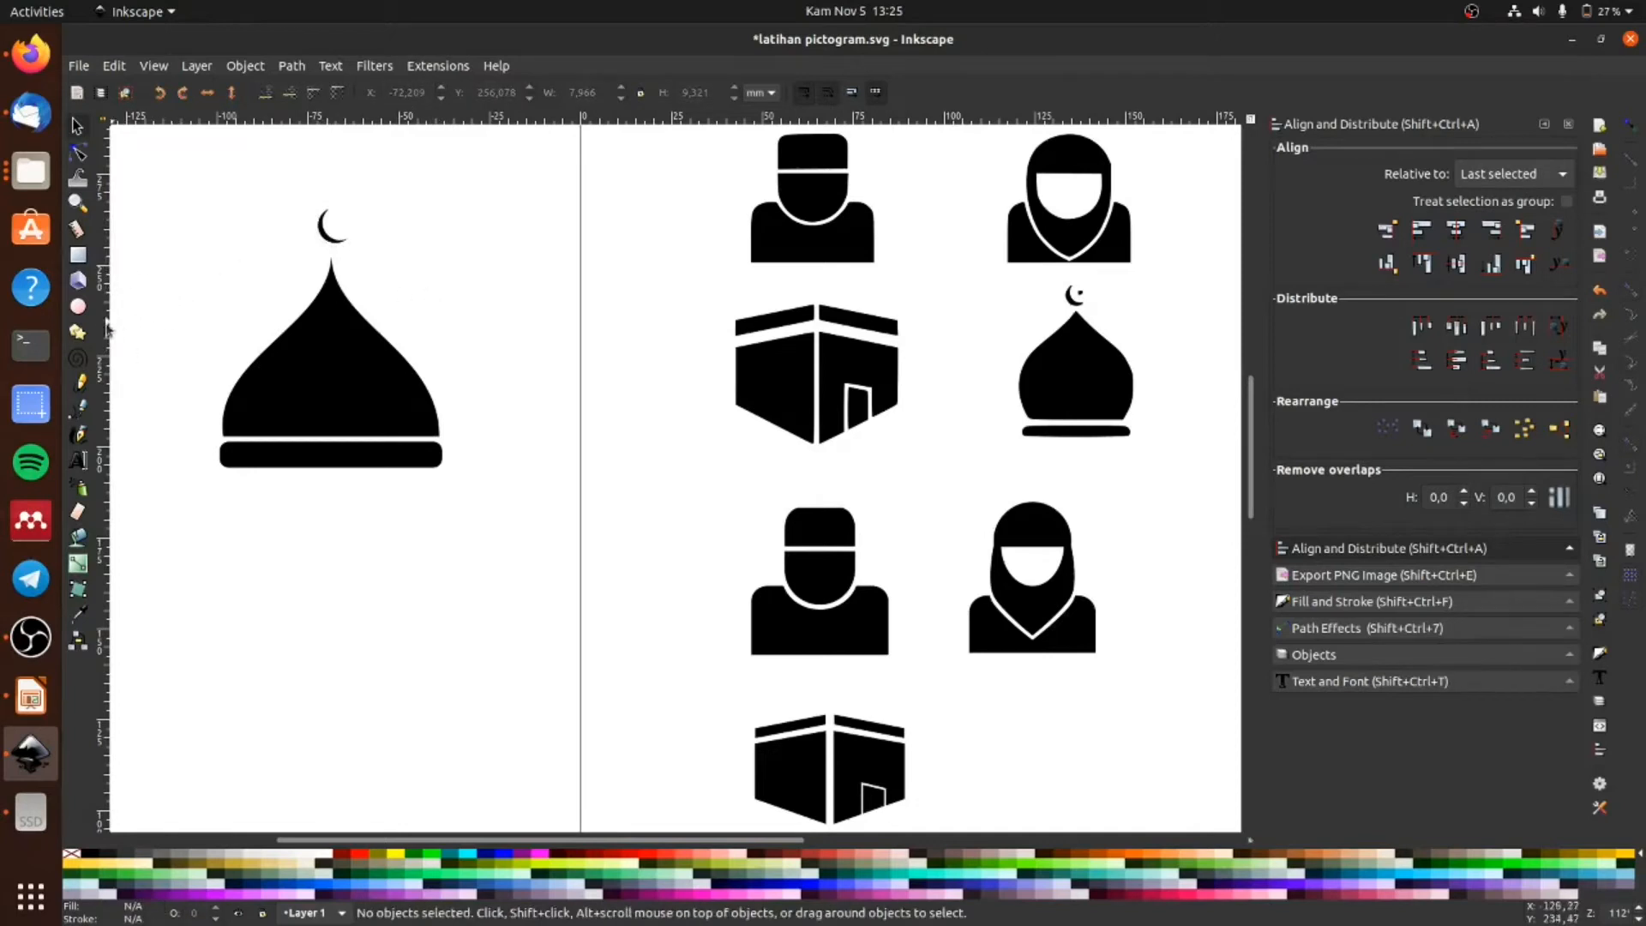
# Step: Draw a five-pointed star about 9.7 mm wide beside the crescent and fill it black
pyautogui.click(78, 332)
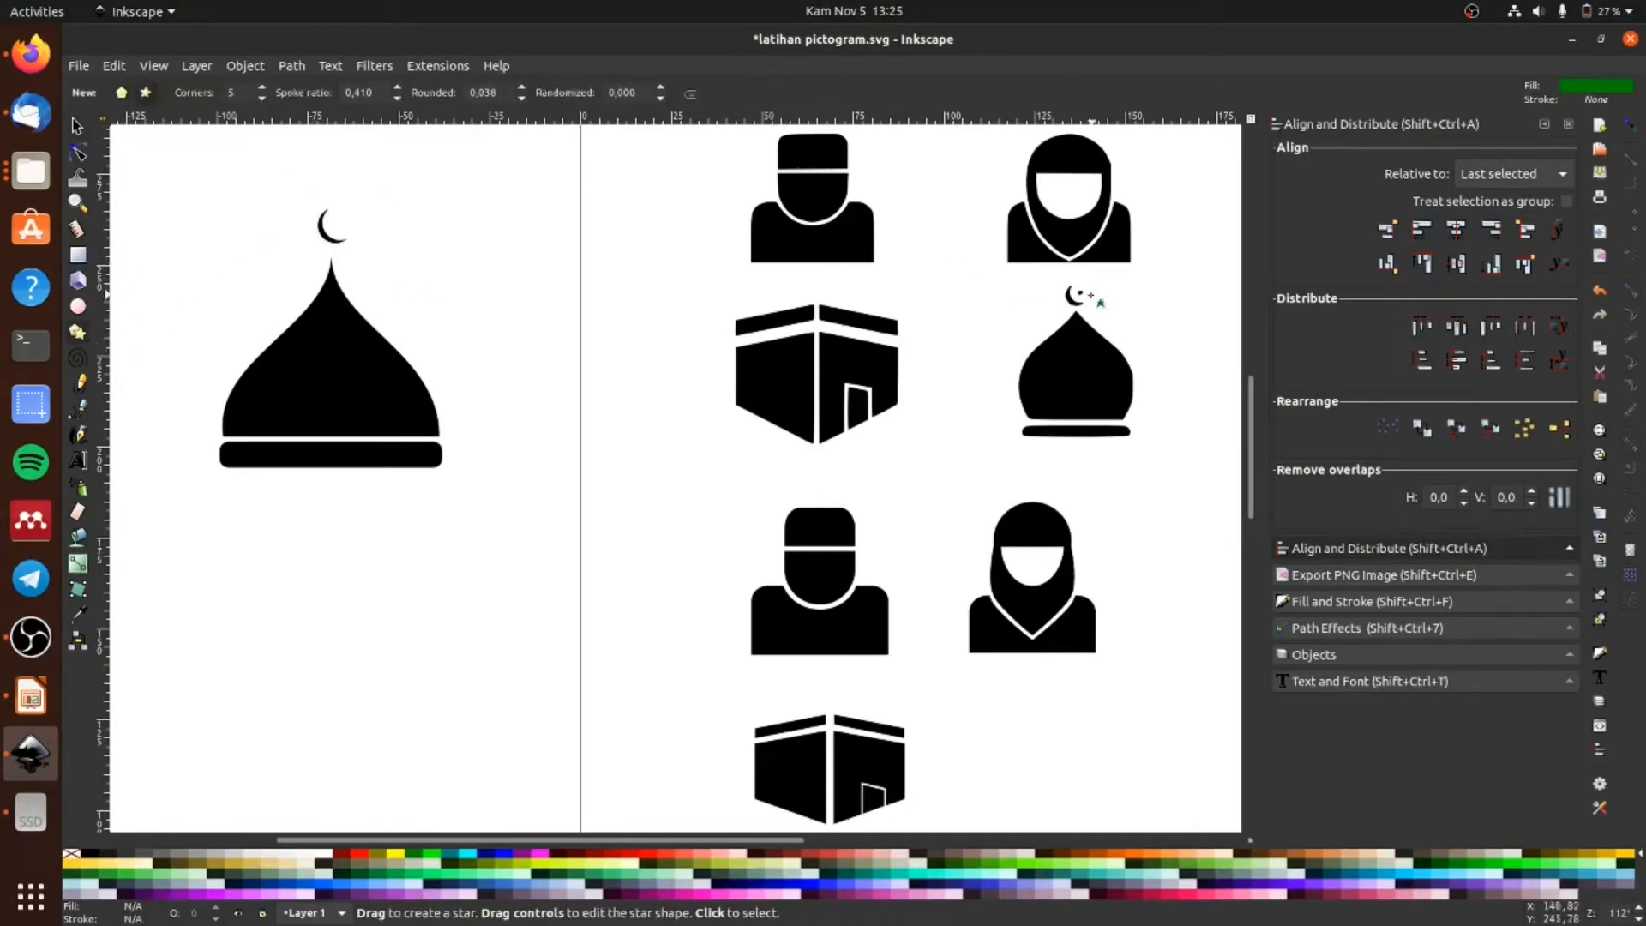
pyautogui.moveTo(445, 225)
pyautogui.mouseDown()
pyautogui.moveTo(465, 250)
pyautogui.moveTo(453, 242)
pyautogui.mouseUp()
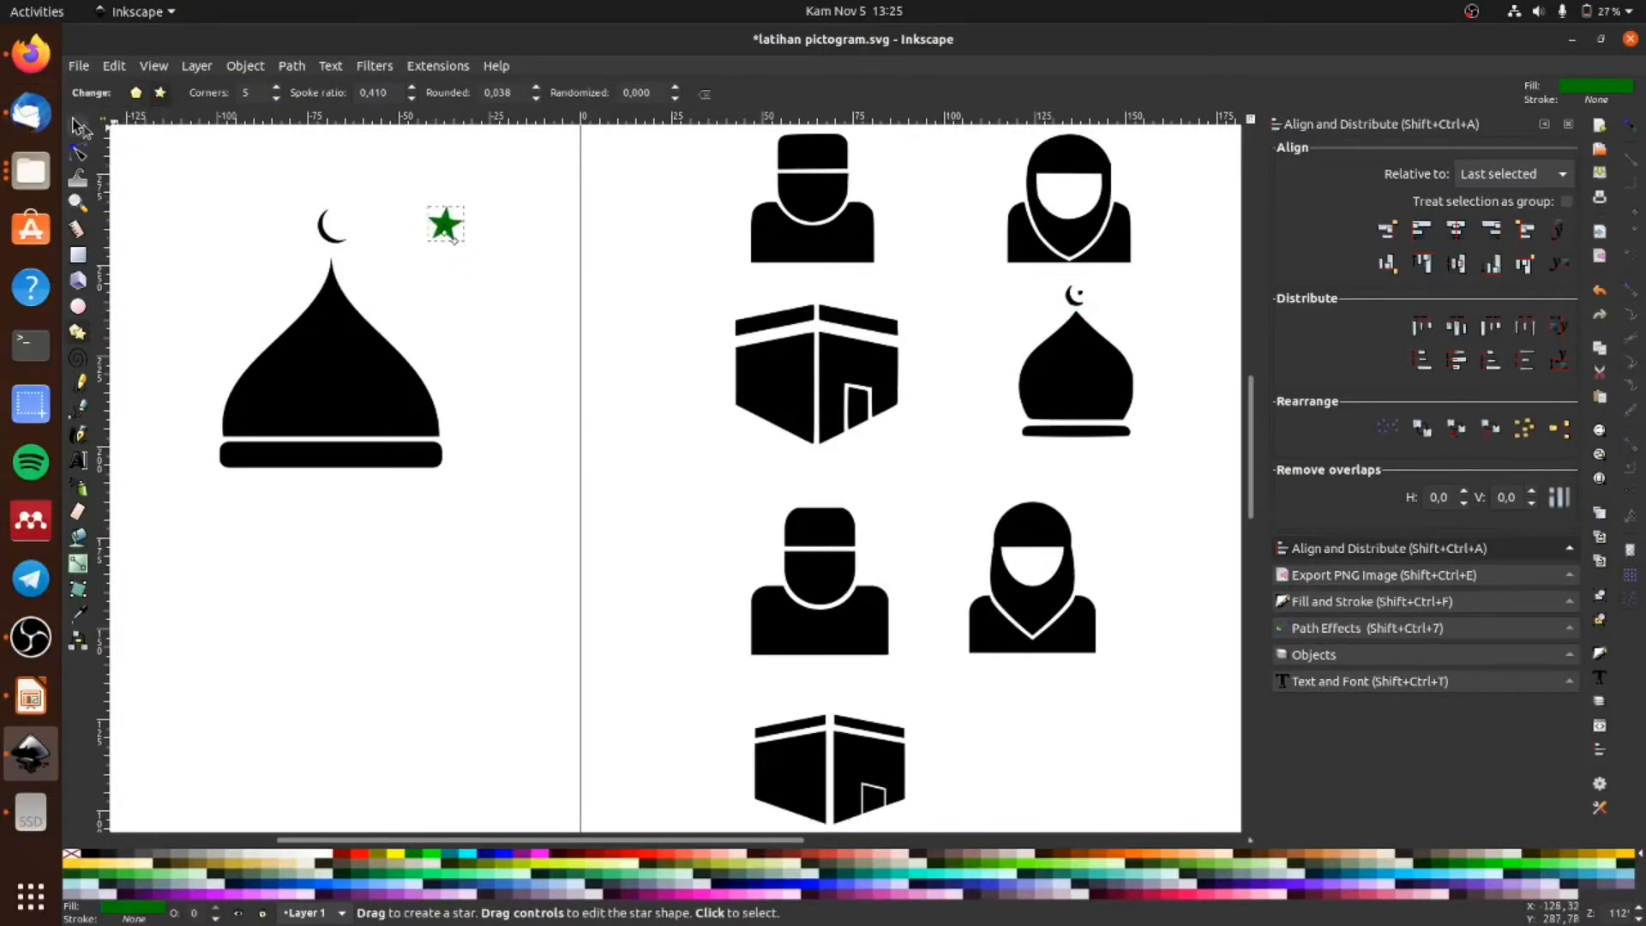
pyautogui.click(77, 126)
pyautogui.click(91, 851)
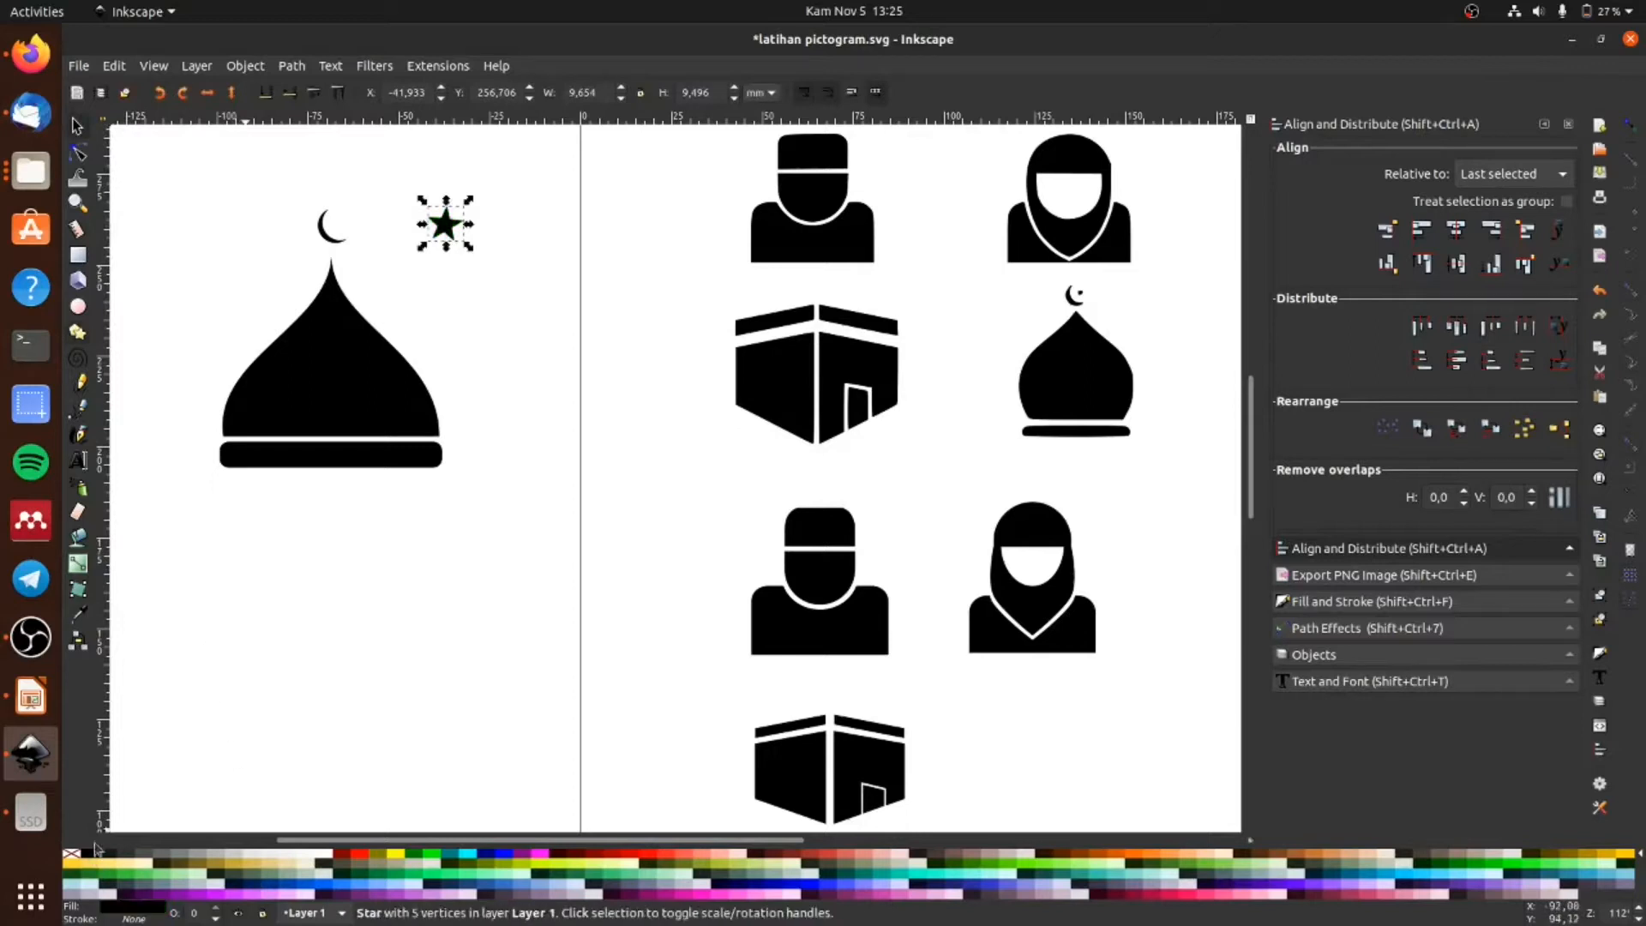
# Step: Shrink the star and place it in the crescent's opening
pyautogui.moveTo(470, 242); pyautogui.dragTo(344, 227)
pyautogui.click(442, 221)
pyautogui.press('Escape')
pyautogui.press('Escape')
# Step: Group the star, crescent, dome and base bar into one mosque object
pyautogui.moveTo(178, 196); pyautogui.dragTo(522, 556)
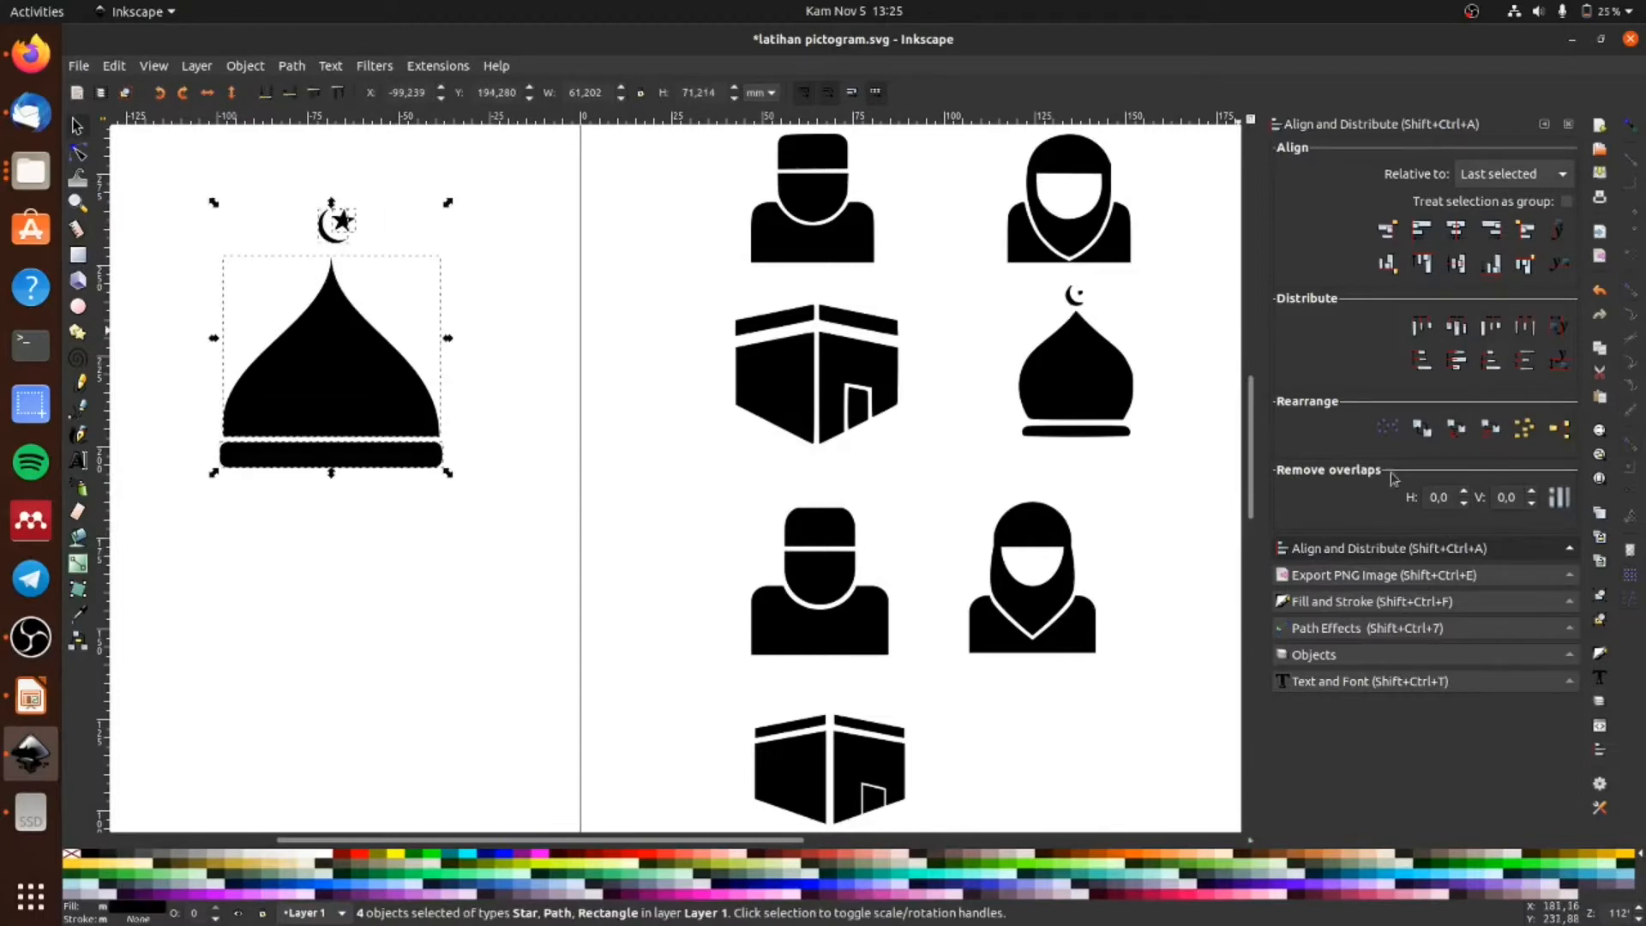
pyautogui.press('ctrl')
pyautogui.hotkey('ctrl', 'g')
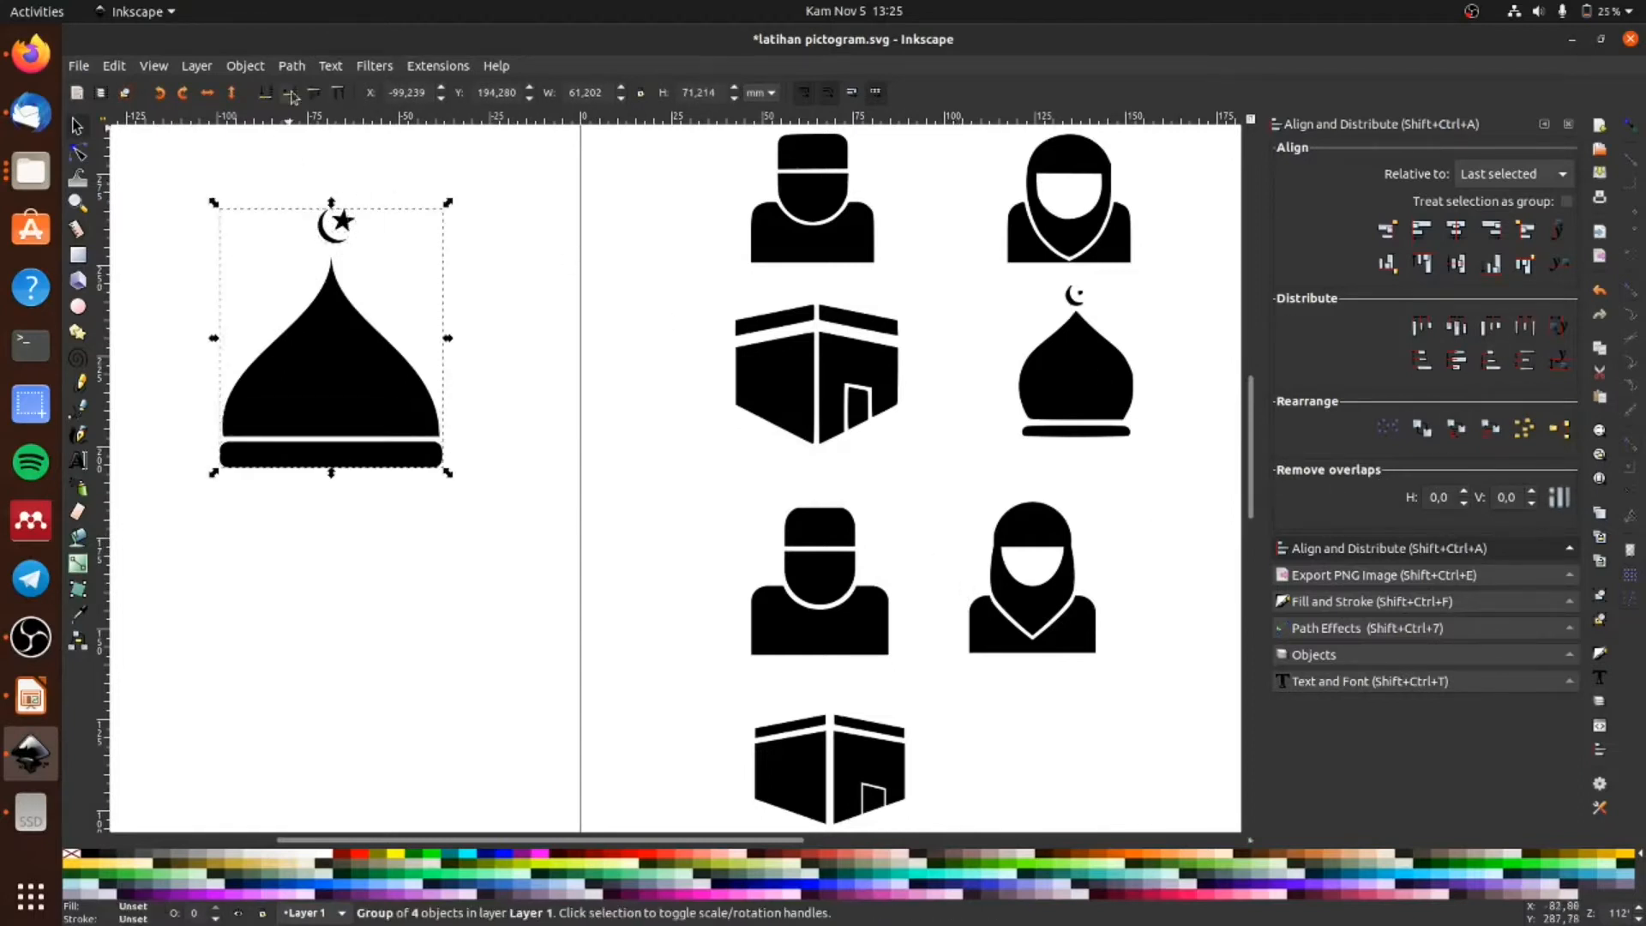
pyautogui.click(247, 66)
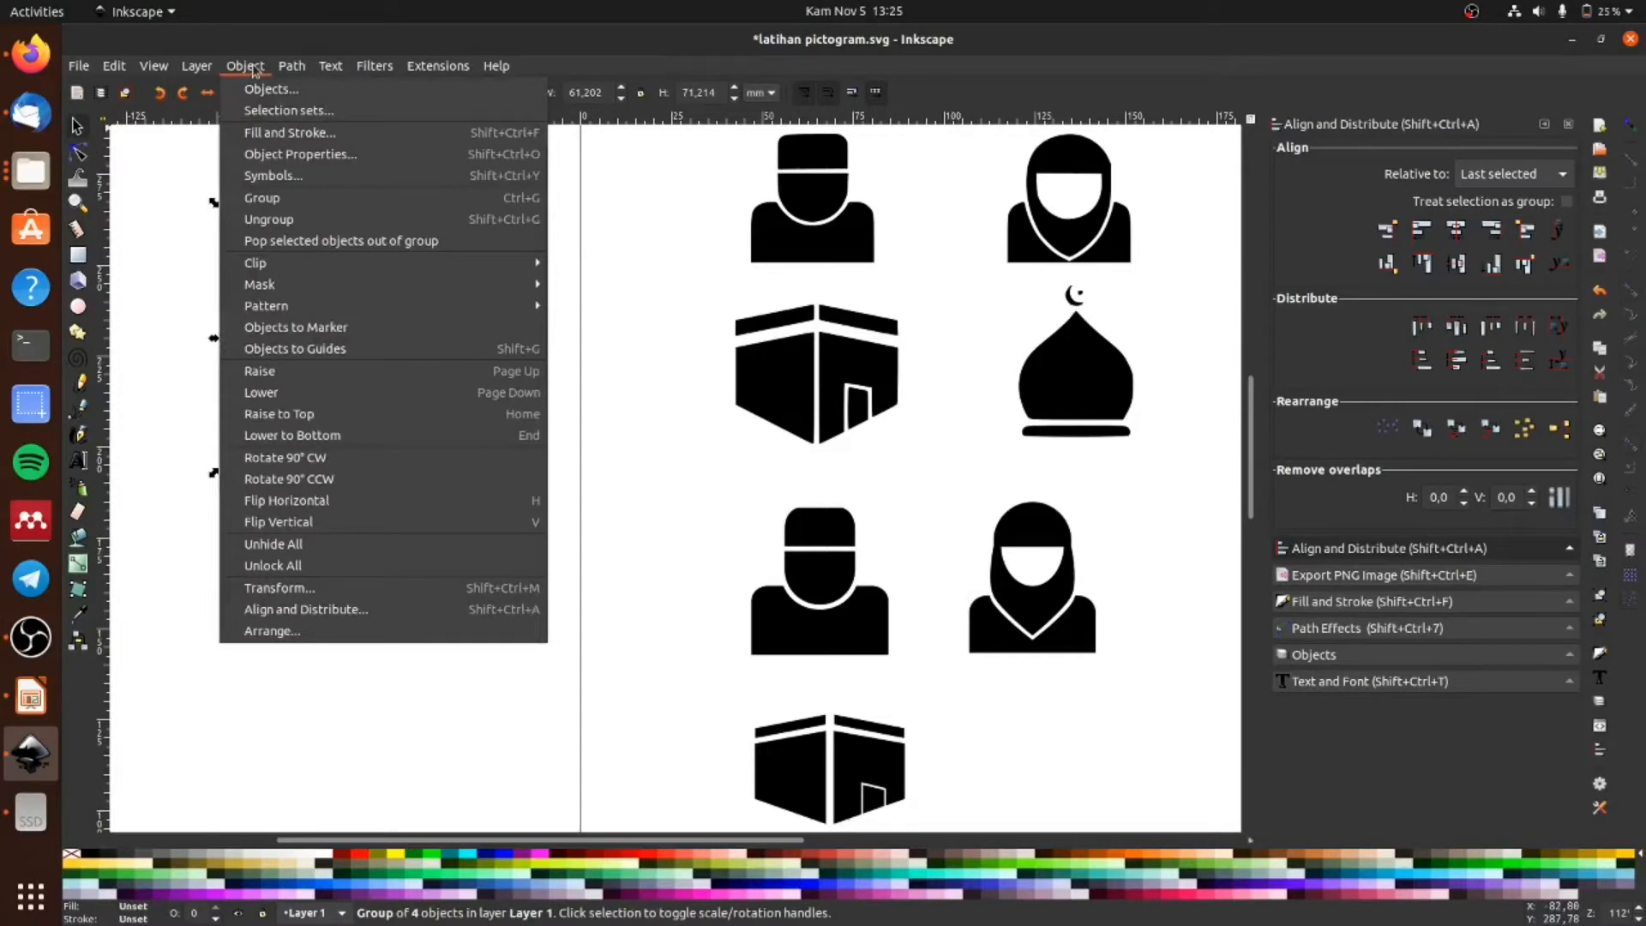
pyautogui.click(273, 198)
pyautogui.click(533, 433)
# Step: Reduce the mosque group's height to about 65.6 mm while keeping its width
pyautogui.click(370, 364)
pyautogui.moveTo(335, 205); pyautogui.dragTo(349, 227)
pyautogui.click(553, 396)
# Step: Move the mosque group beside the redrawn Kaaba, below the woman in a hijab, and scale it to about 37.8 by 40.5 mm
pyautogui.moveTo(370, 363); pyautogui.dragTo(1046, 708)
pyautogui.scroll(-2, 1041, 686)
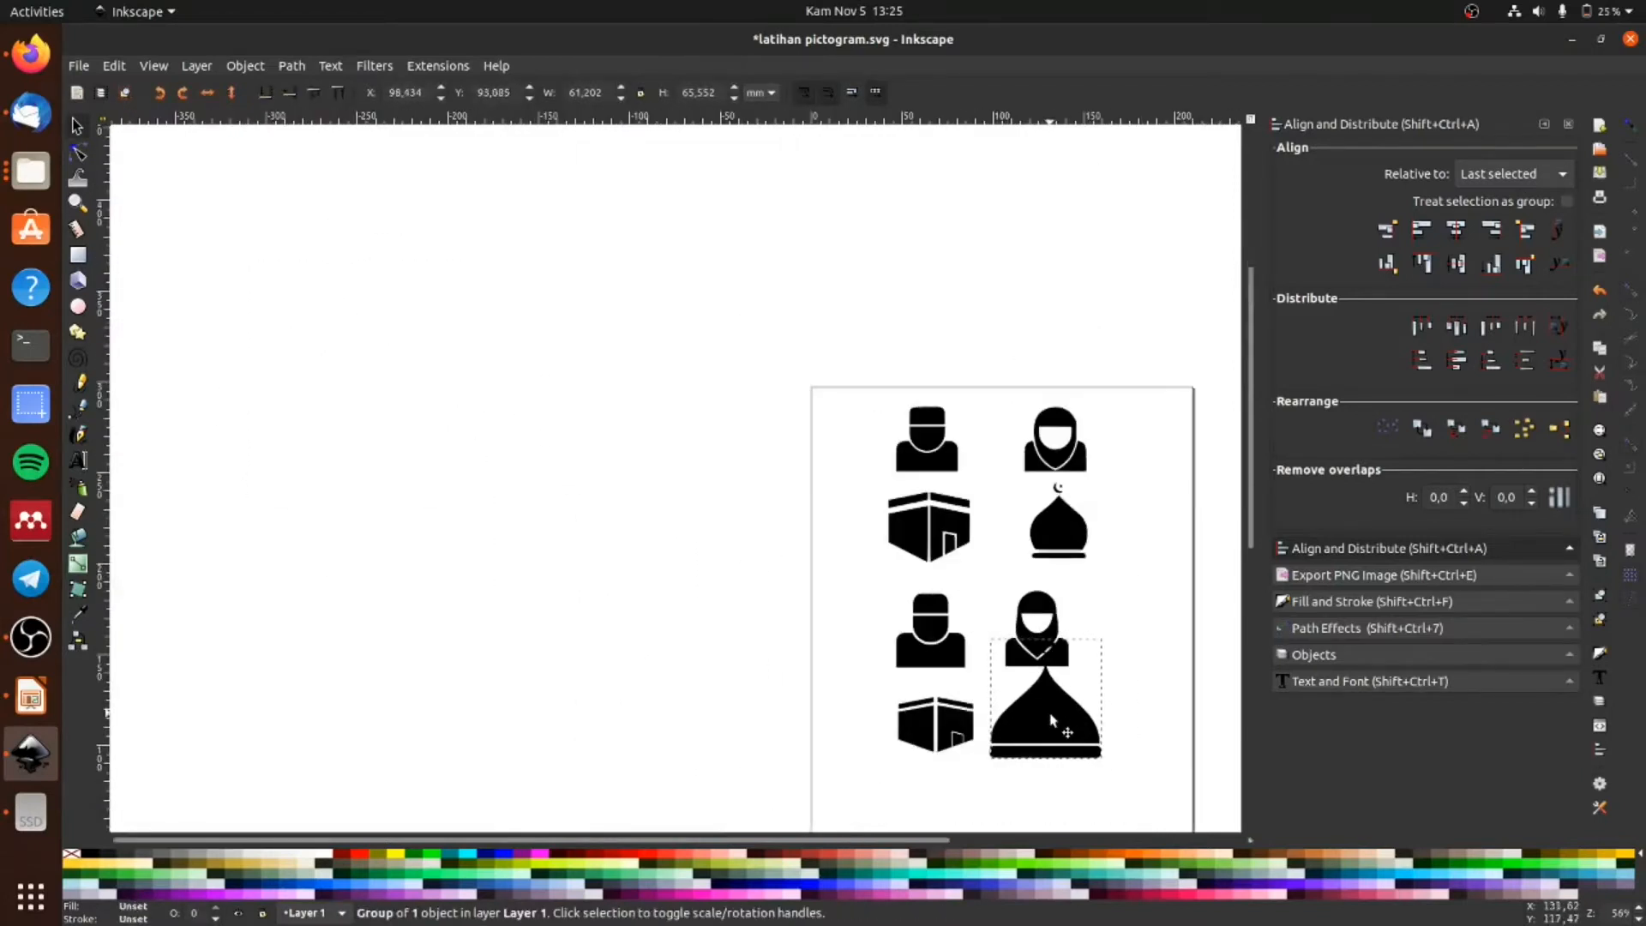
pyautogui.moveTo(1108, 772); pyautogui.dragTo(1060, 731)
pyautogui.moveTo(1094, 665); pyautogui.dragTo(1049, 707)
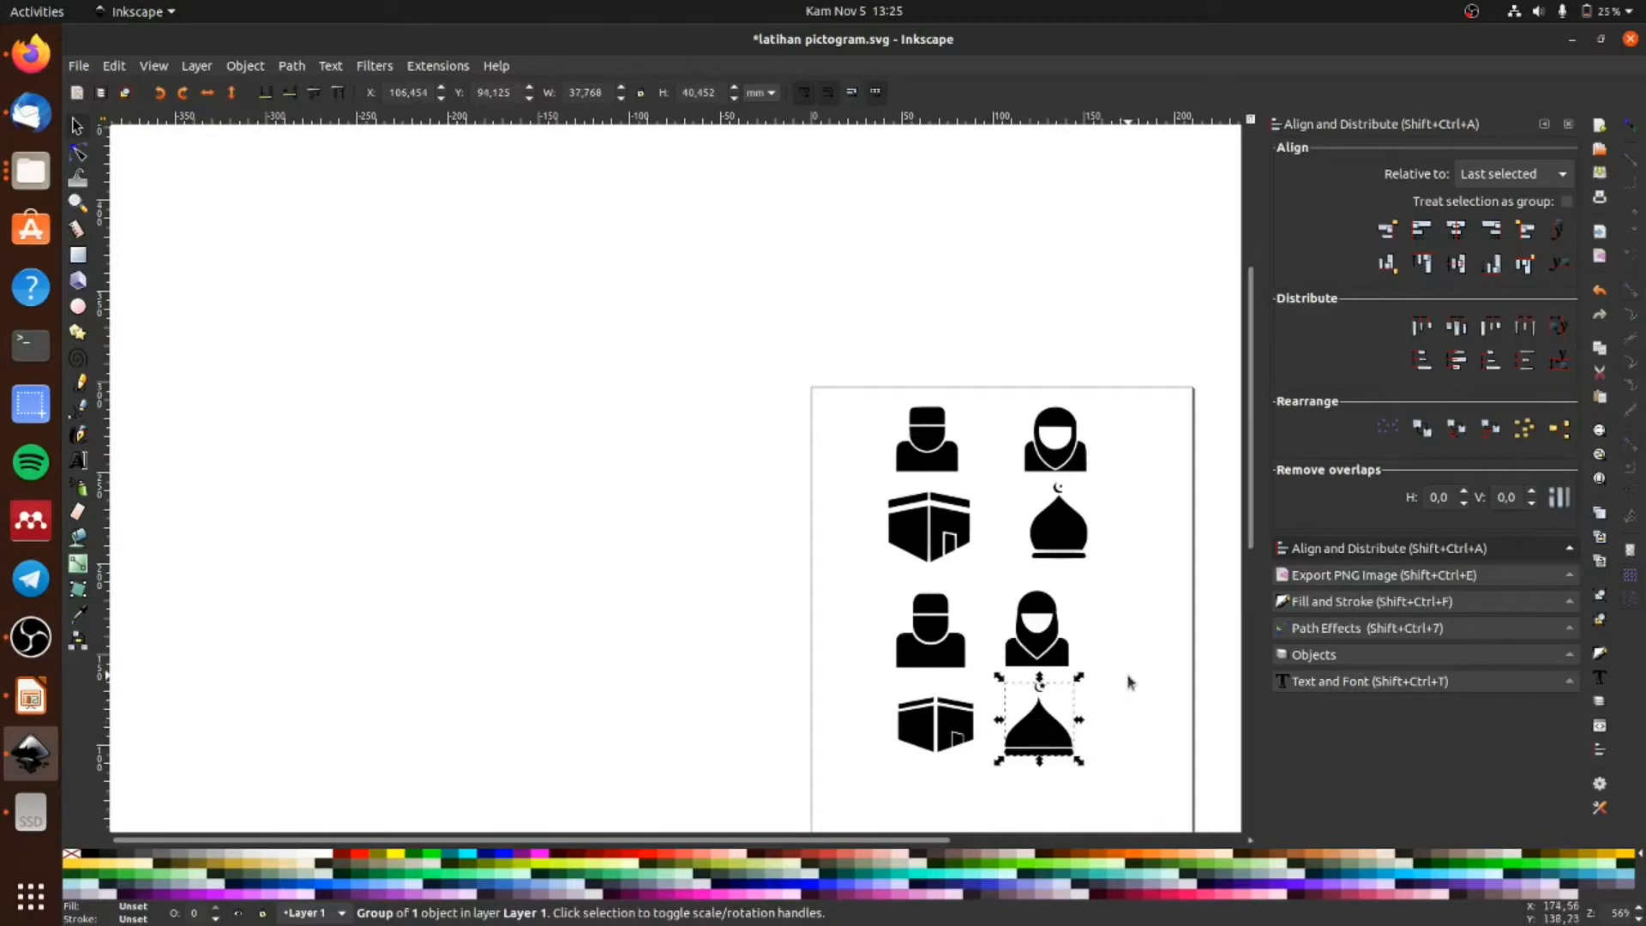
# Step: Examine the redrawn pictograms up close against the example set above them
pyautogui.press('r')
pyautogui.press('z')
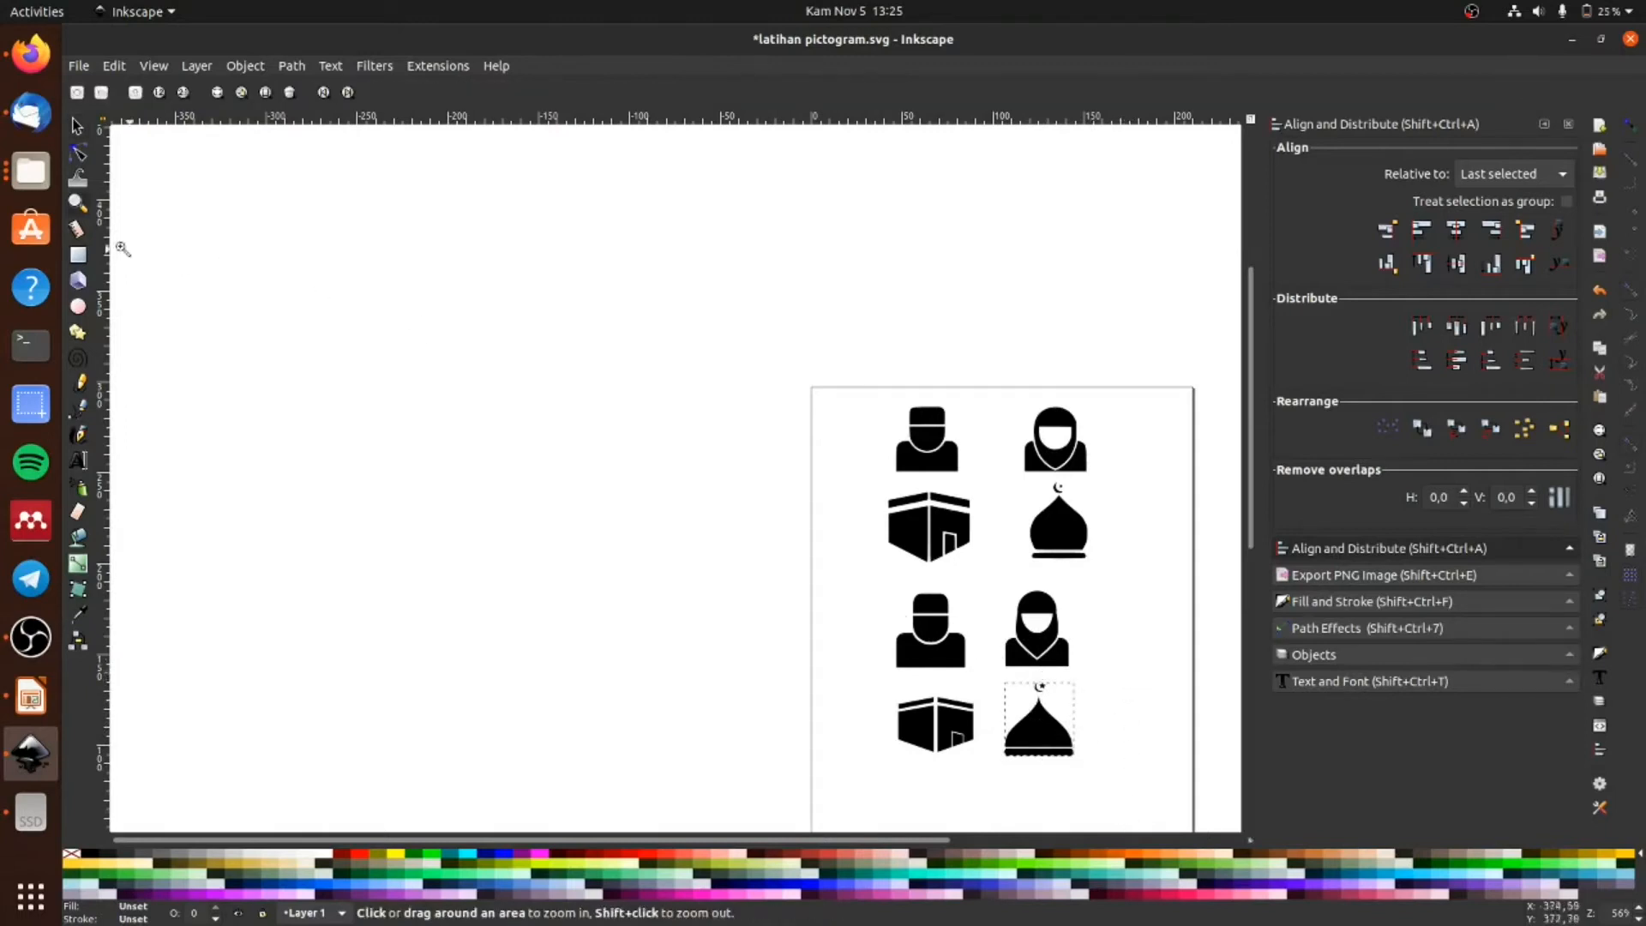
pyautogui.click(77, 127)
pyautogui.click(446, 450)
pyautogui.press('r')
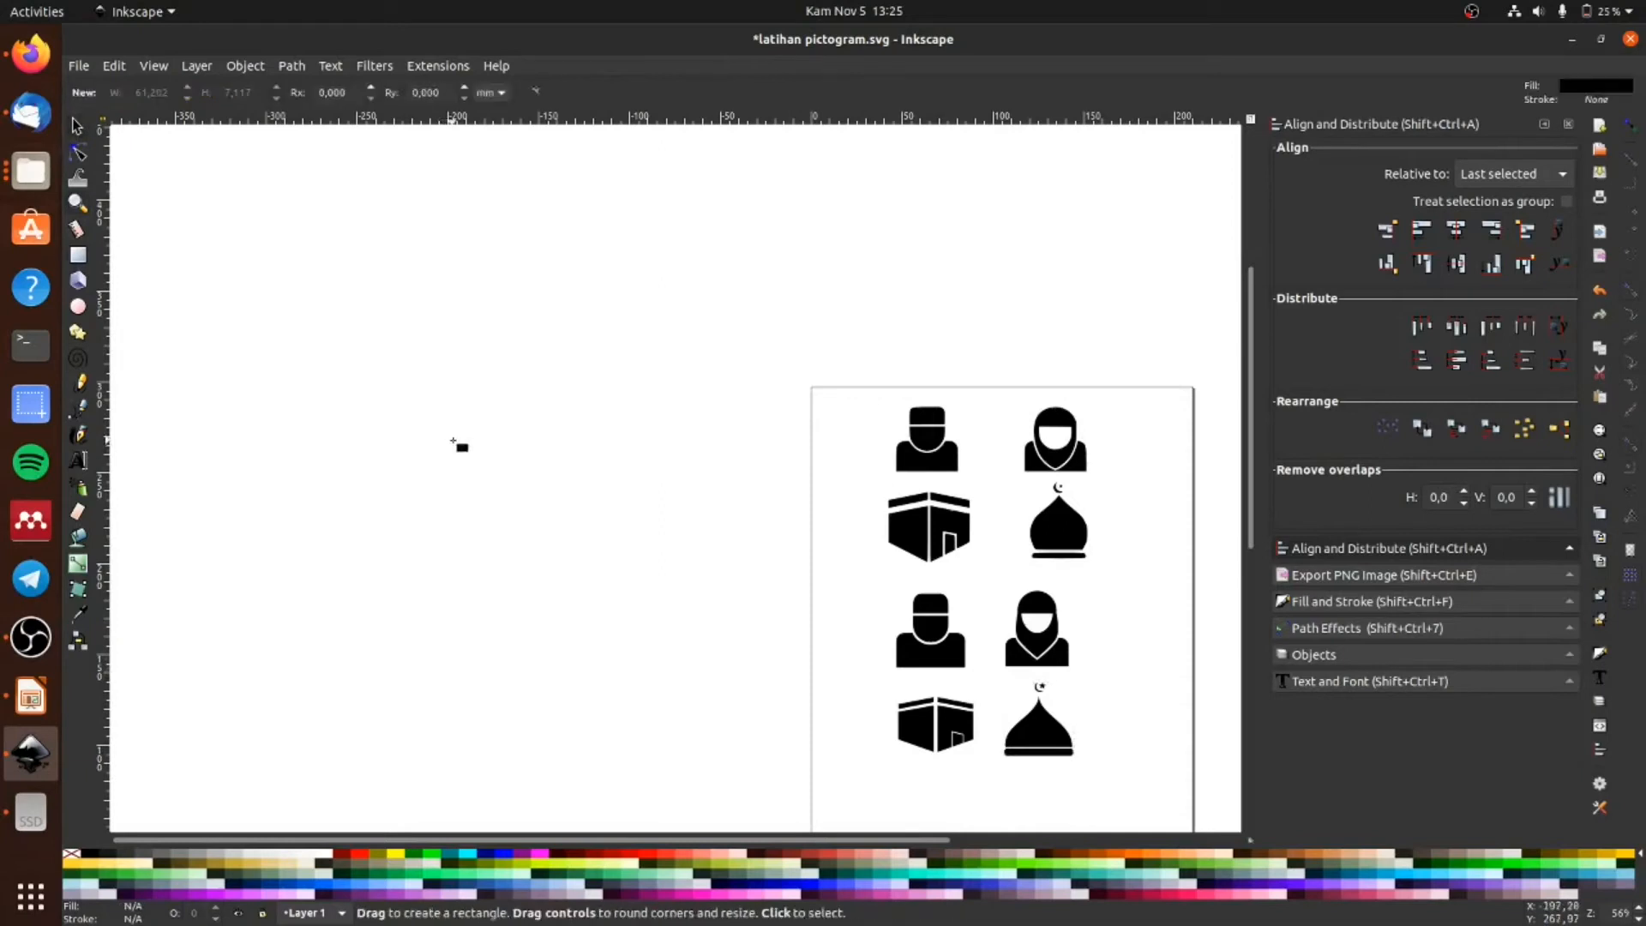
pyautogui.press('z')
pyautogui.click(803, 497)
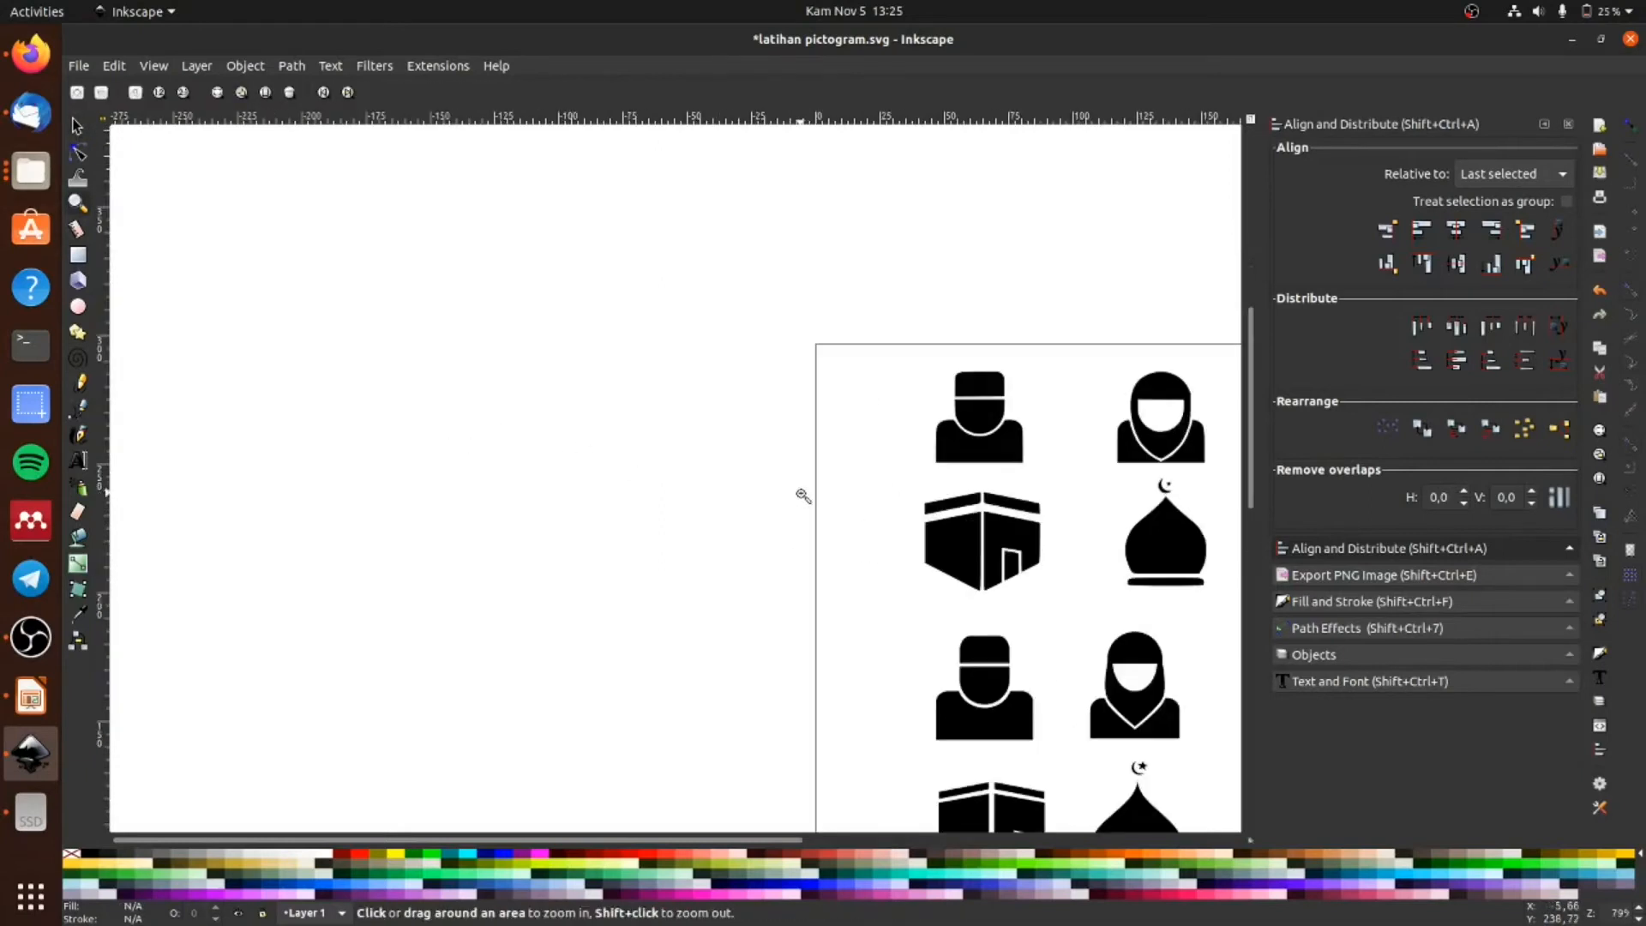
pyautogui.click(77, 127)
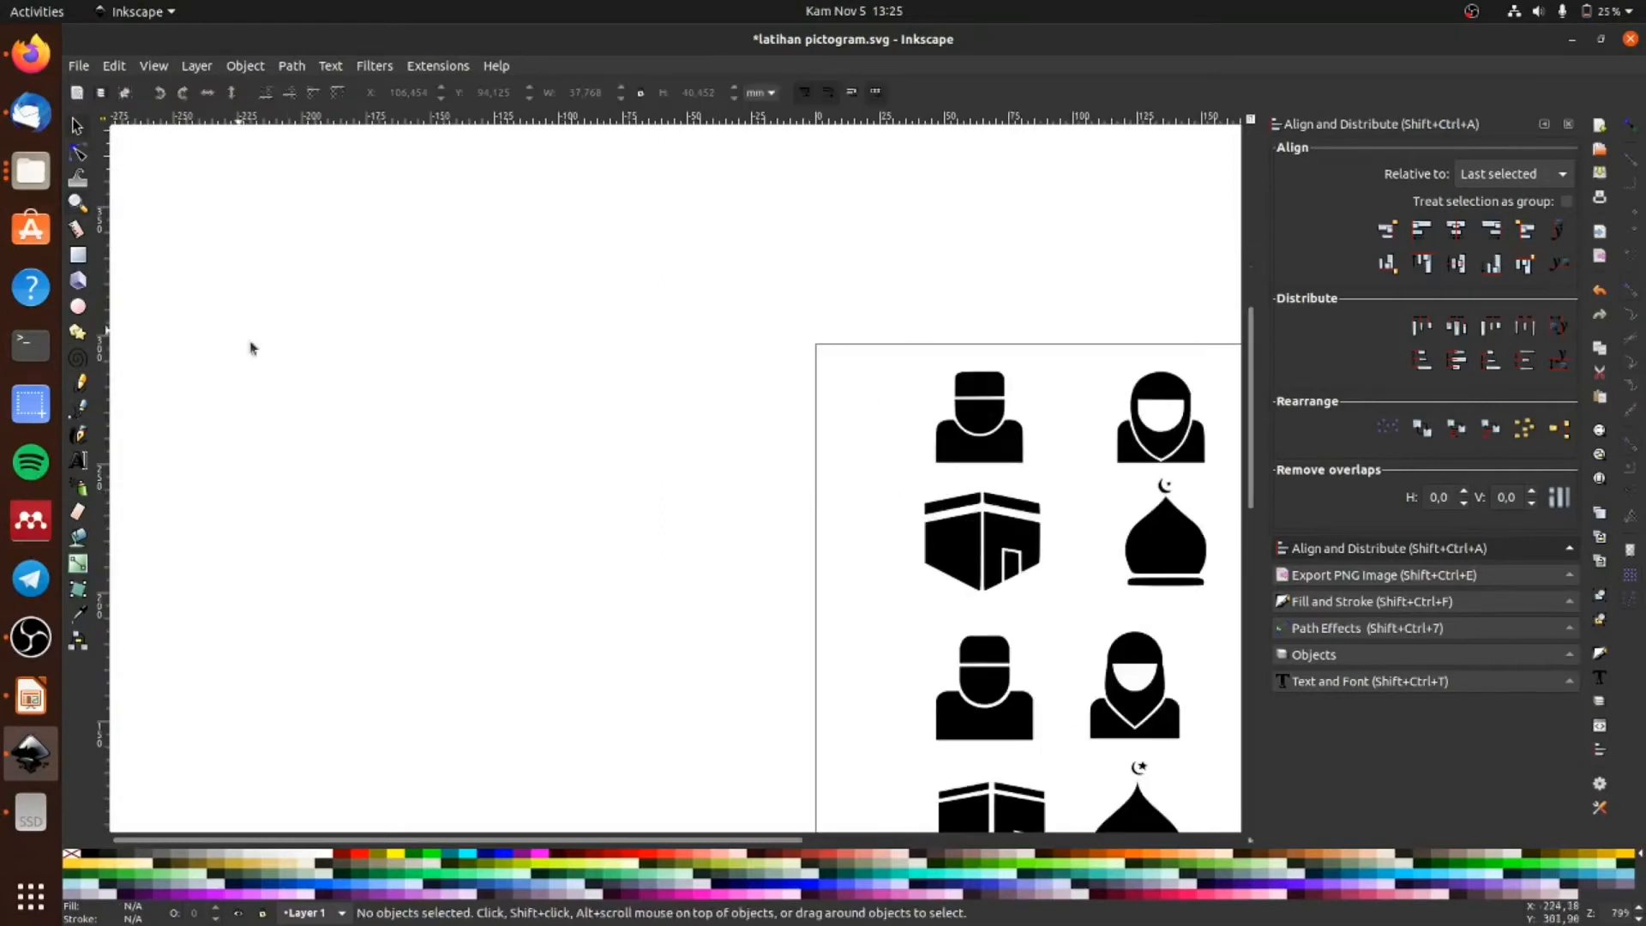
pyautogui.press('4')
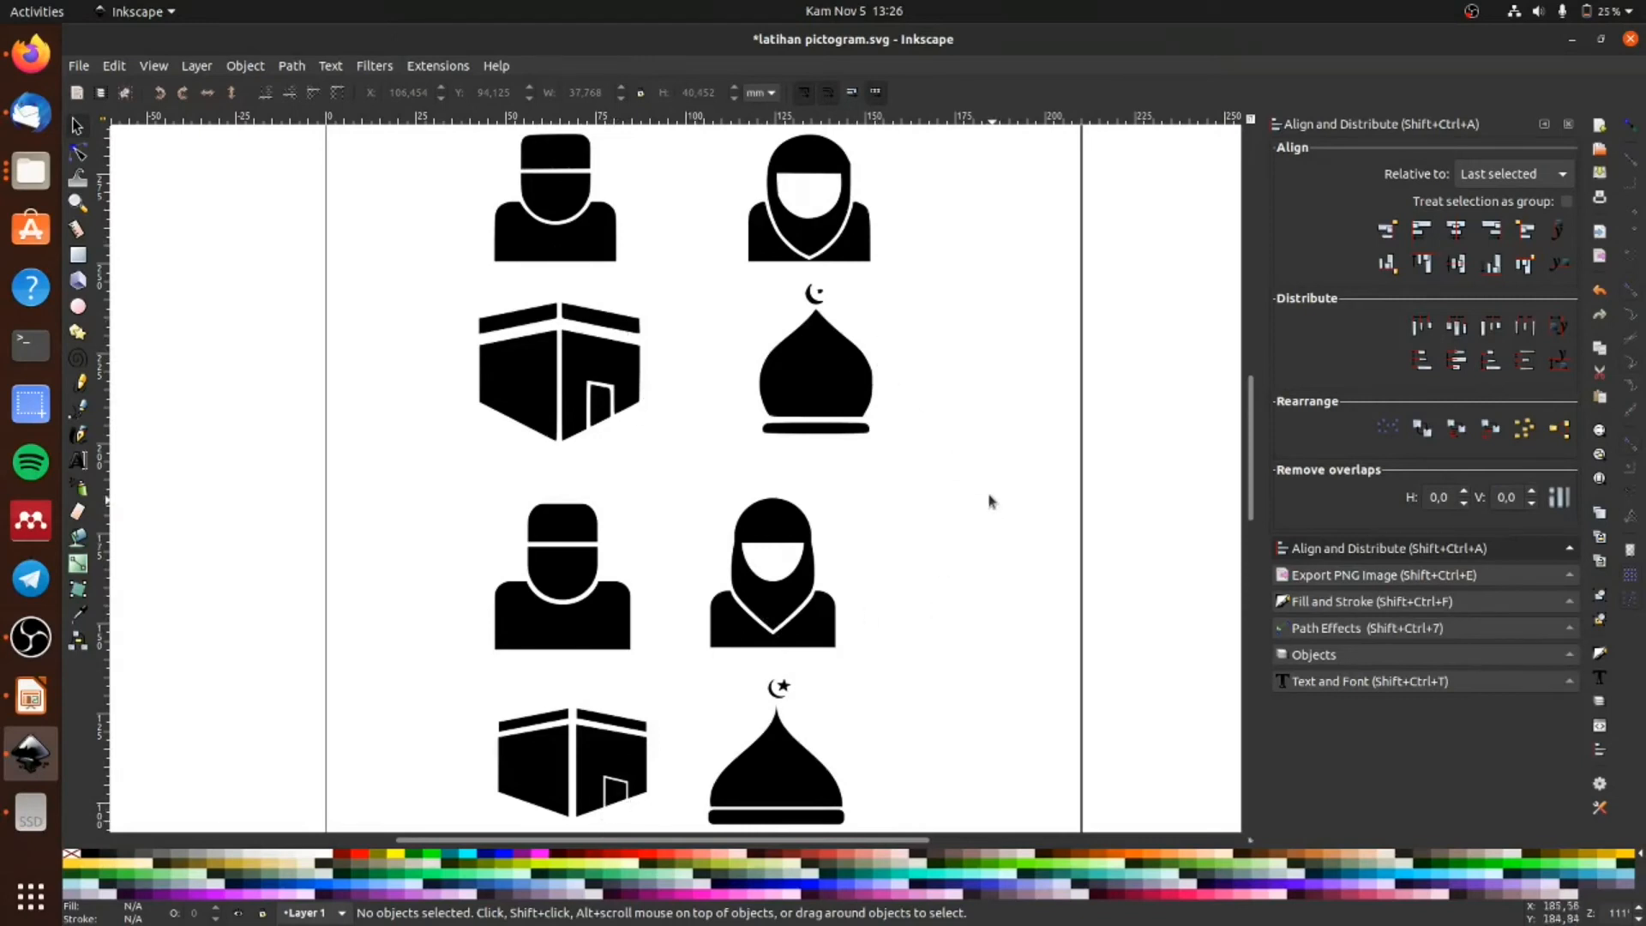
pyautogui.click(291, 66)
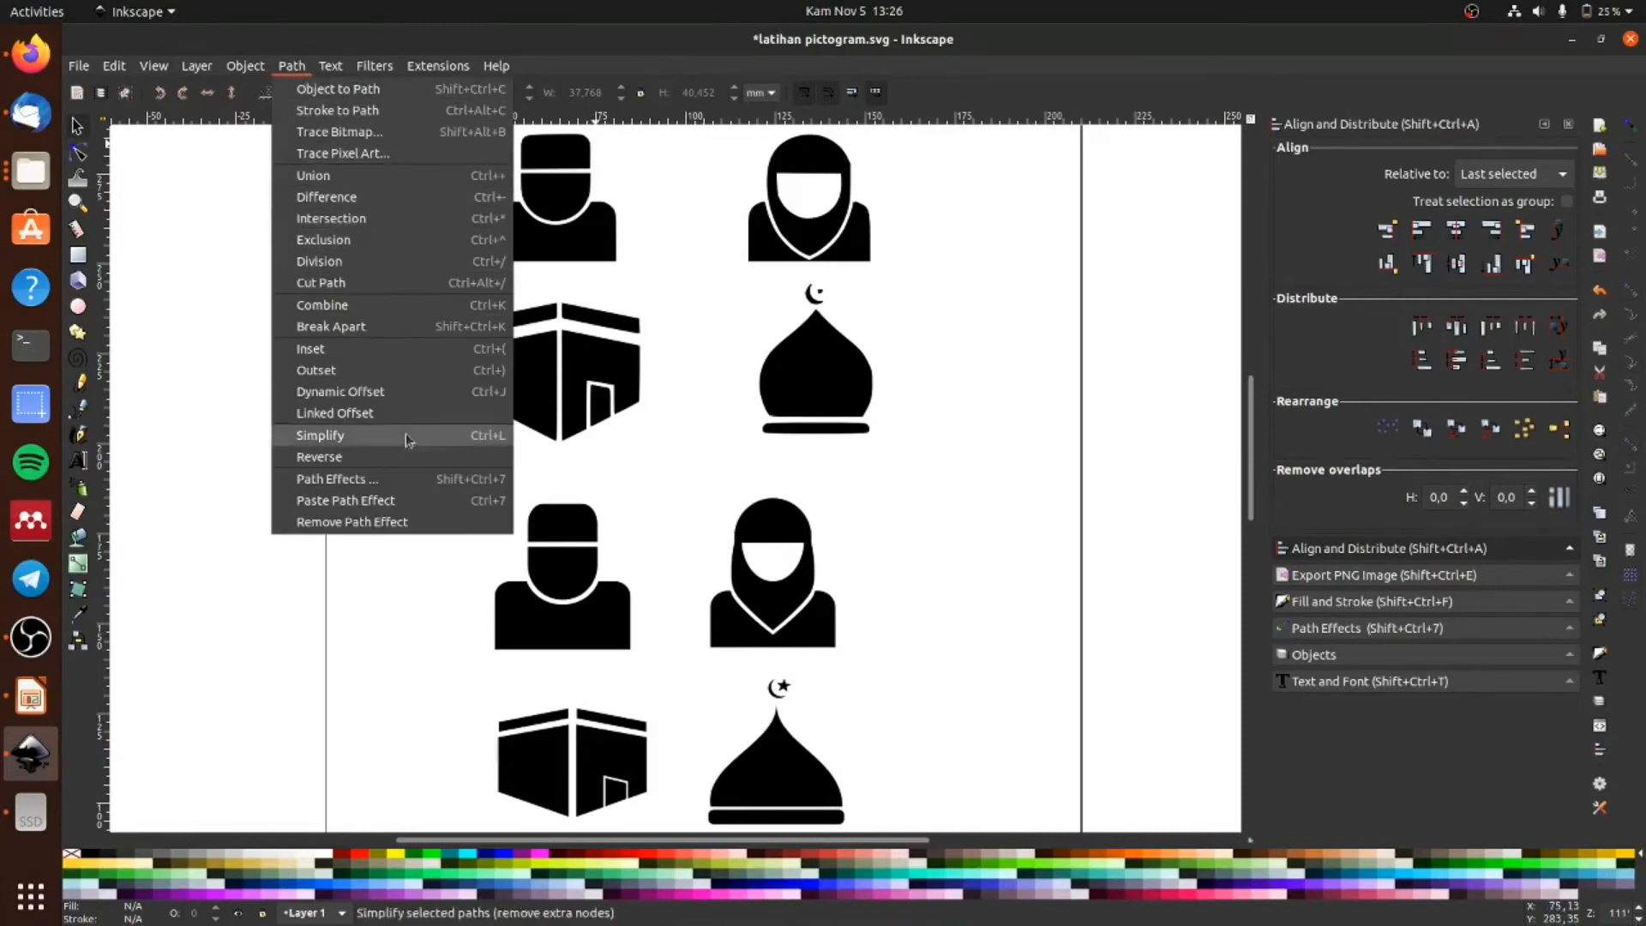
pyautogui.click(221, 286)
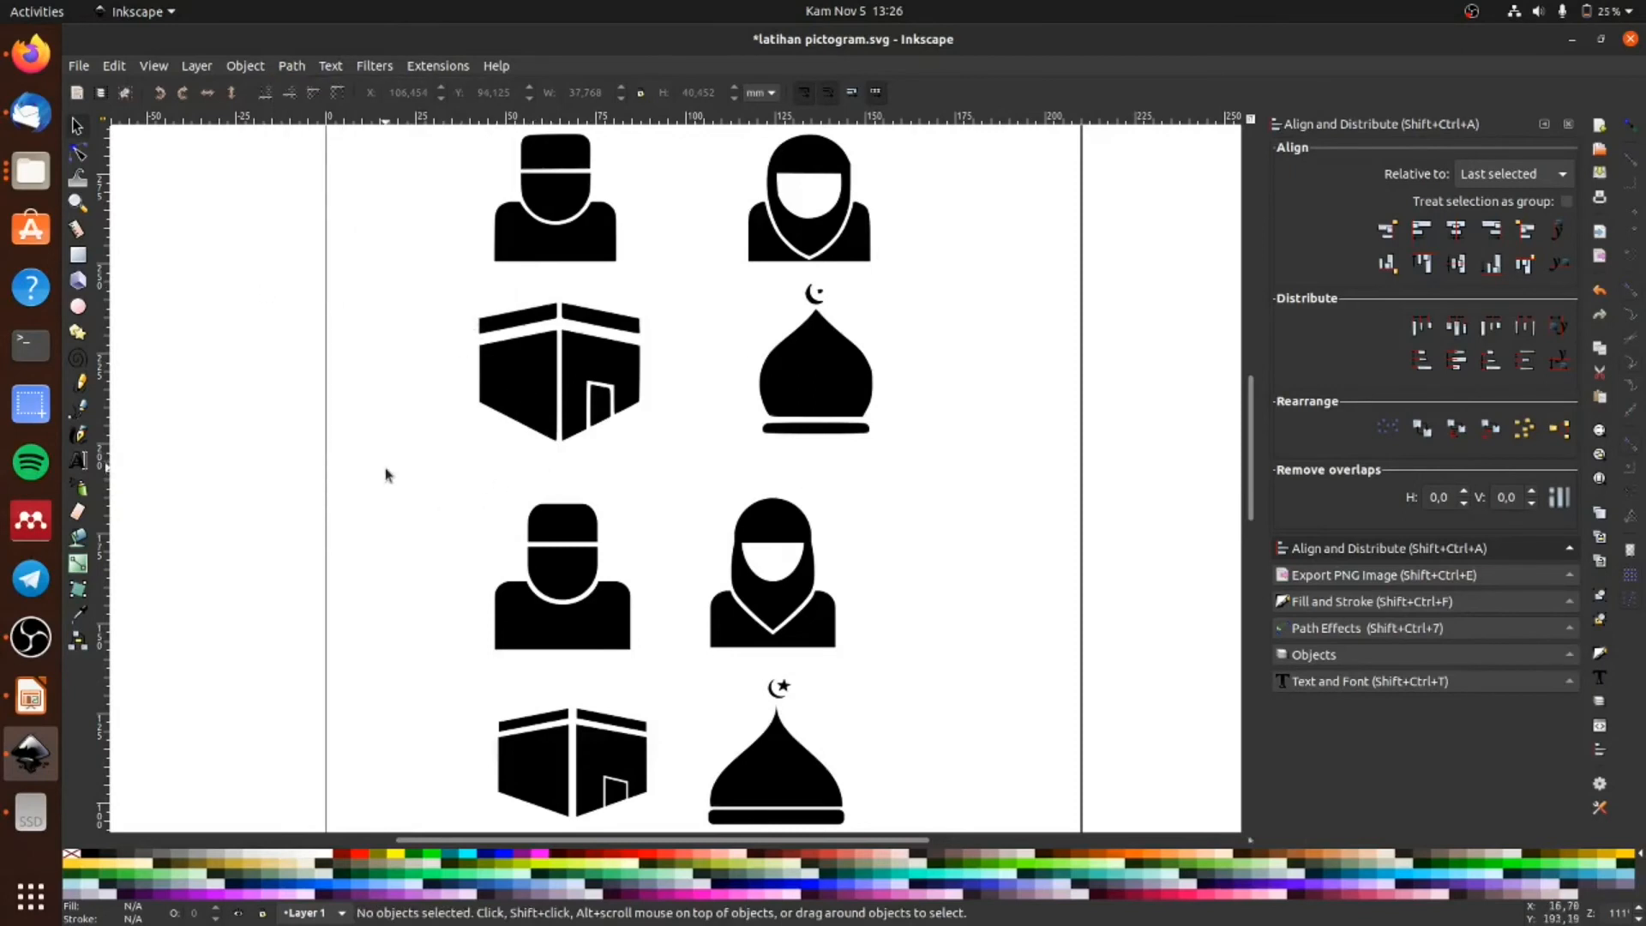